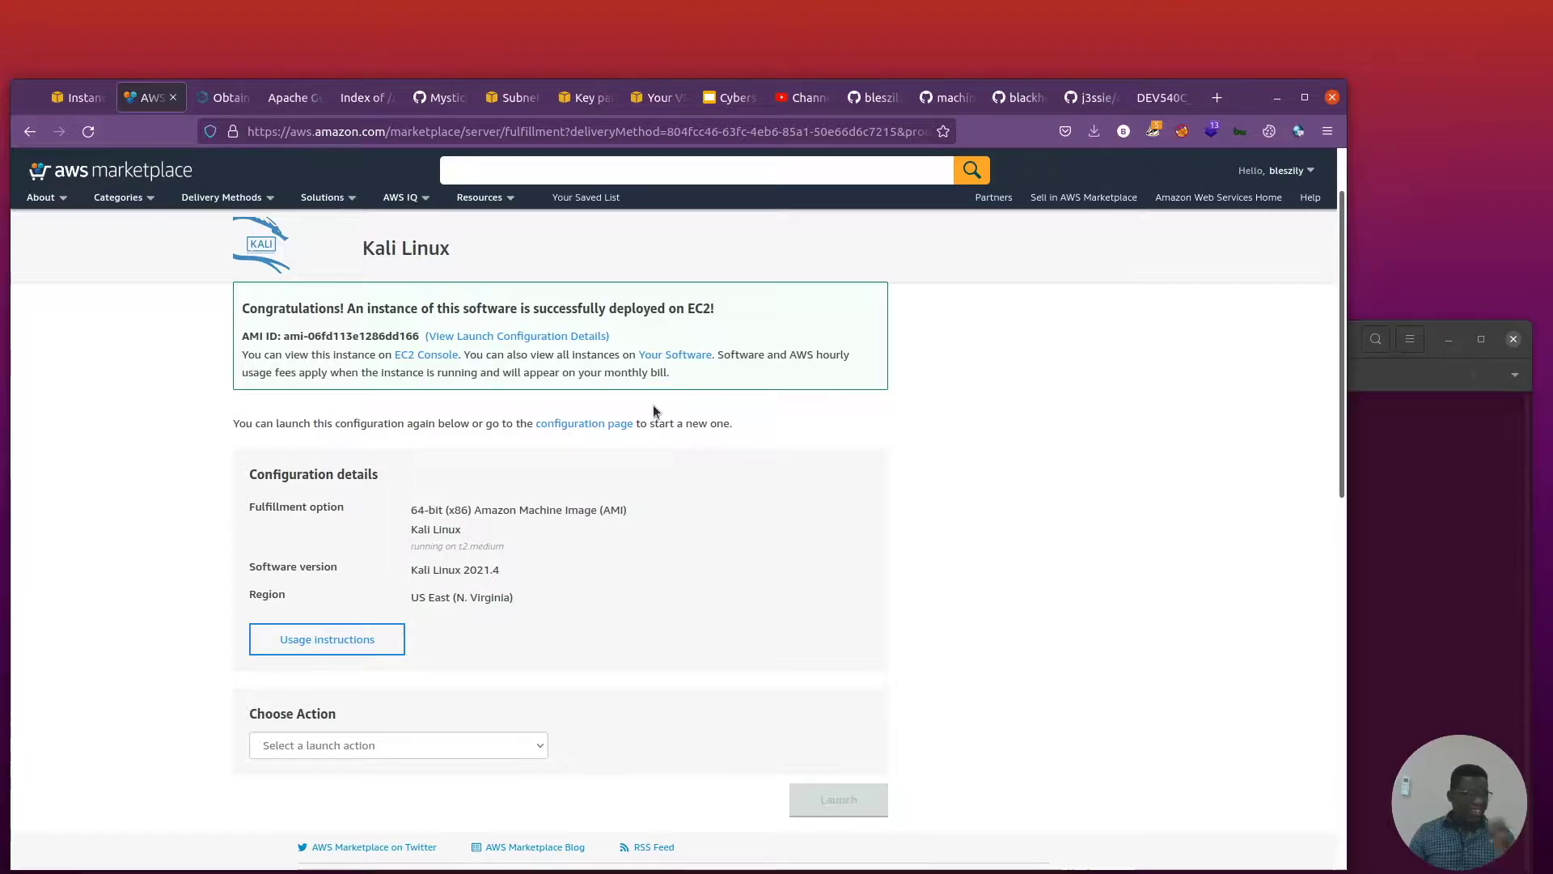
Search AWS Marketplace for 'kali'.
click(356, 639)
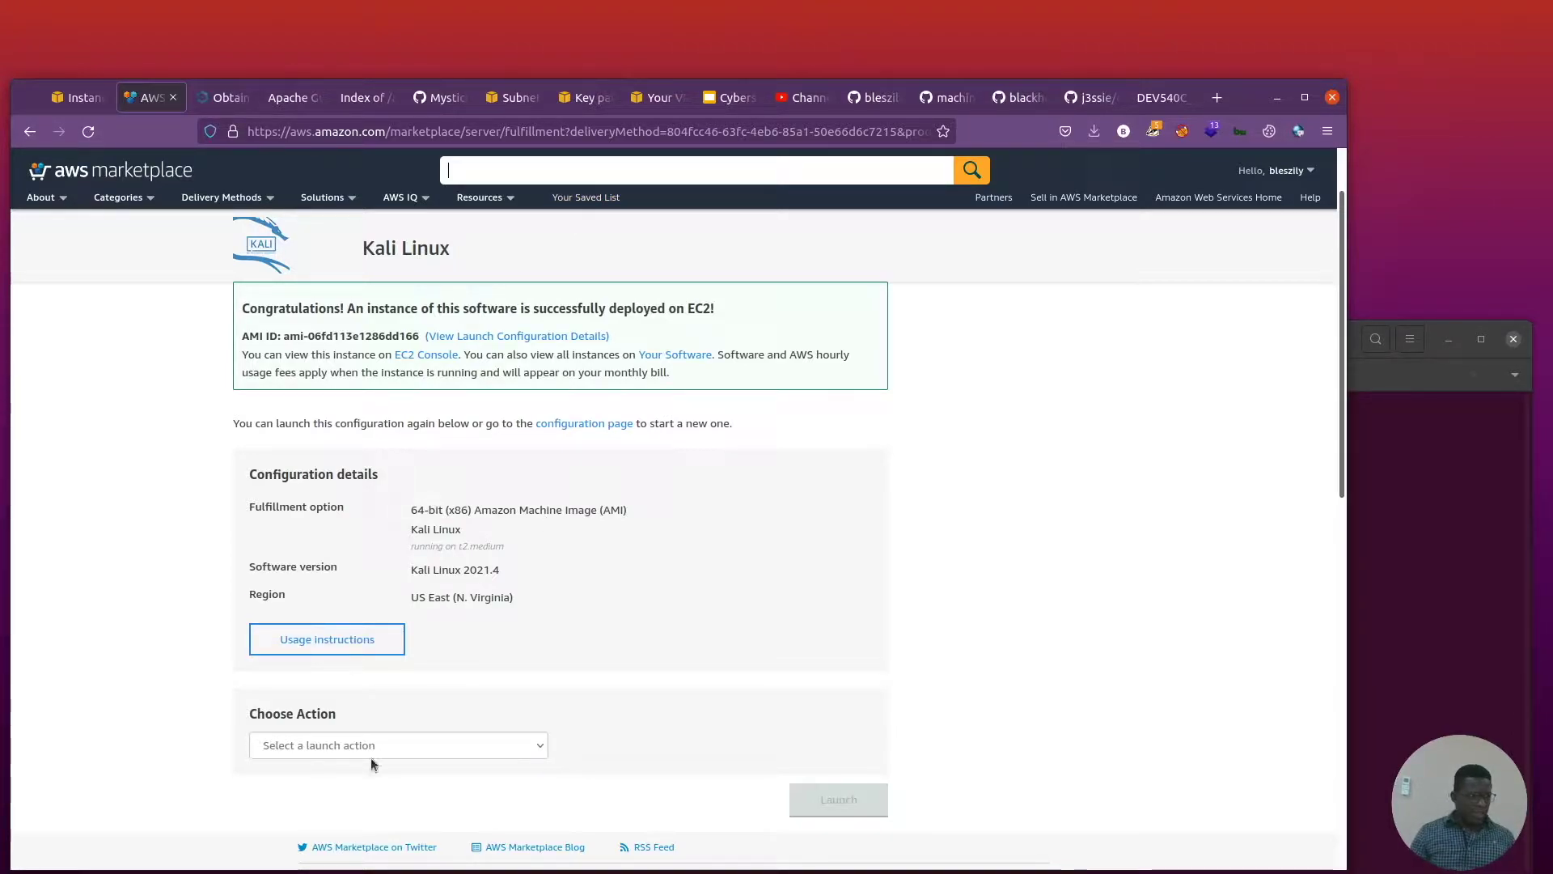
click(549, 173)
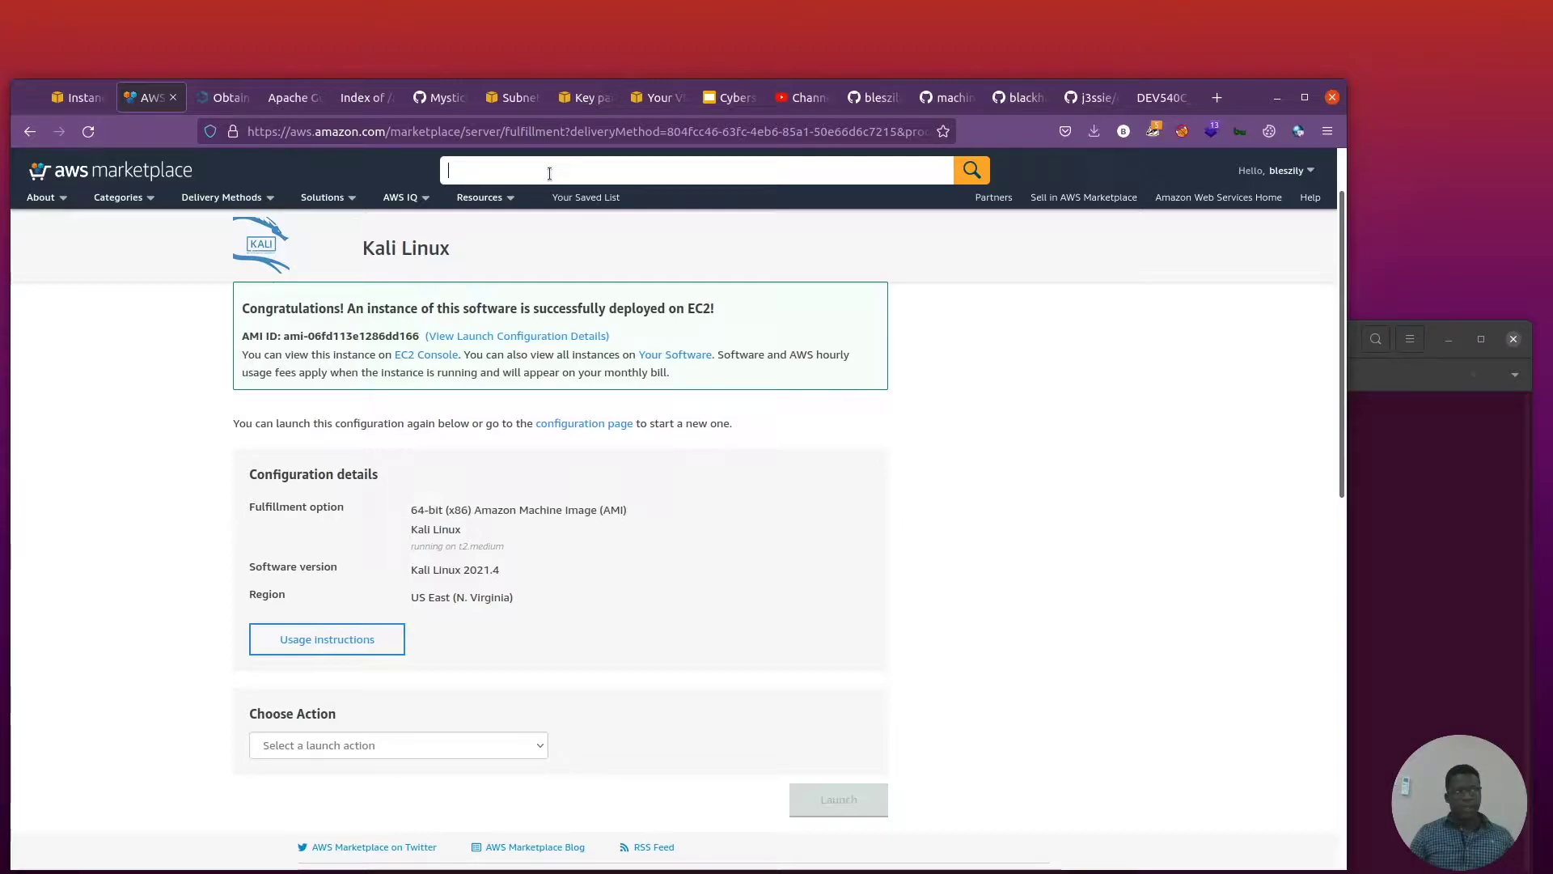
text(kali)
key(Return)
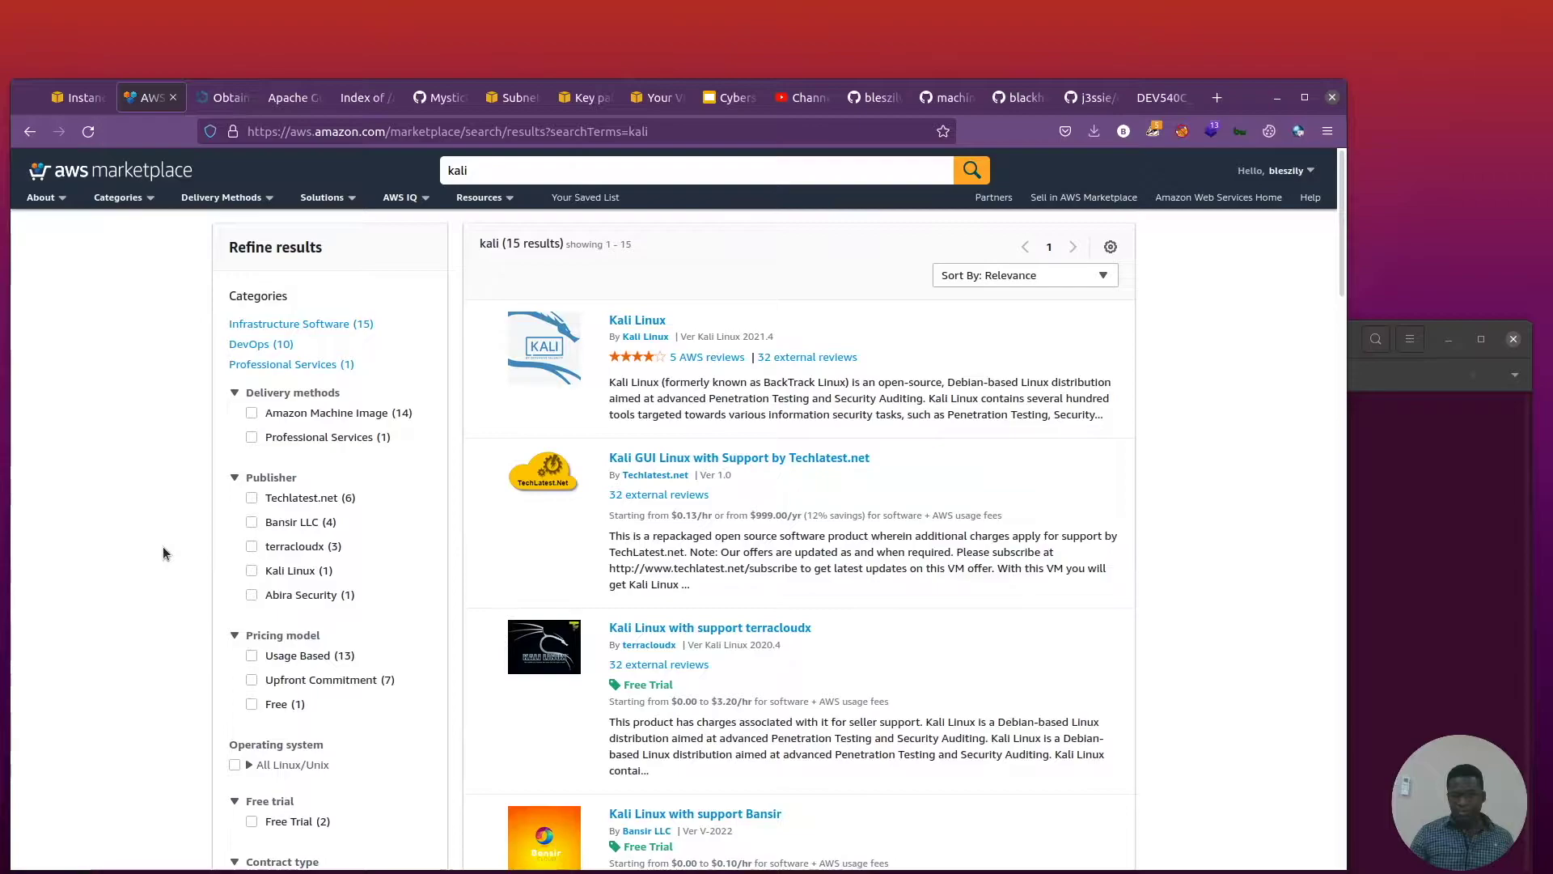
Open the Kali Linux listing, keep the US East (N. Virginia) region, and continue to subscribe.
click(671, 318)
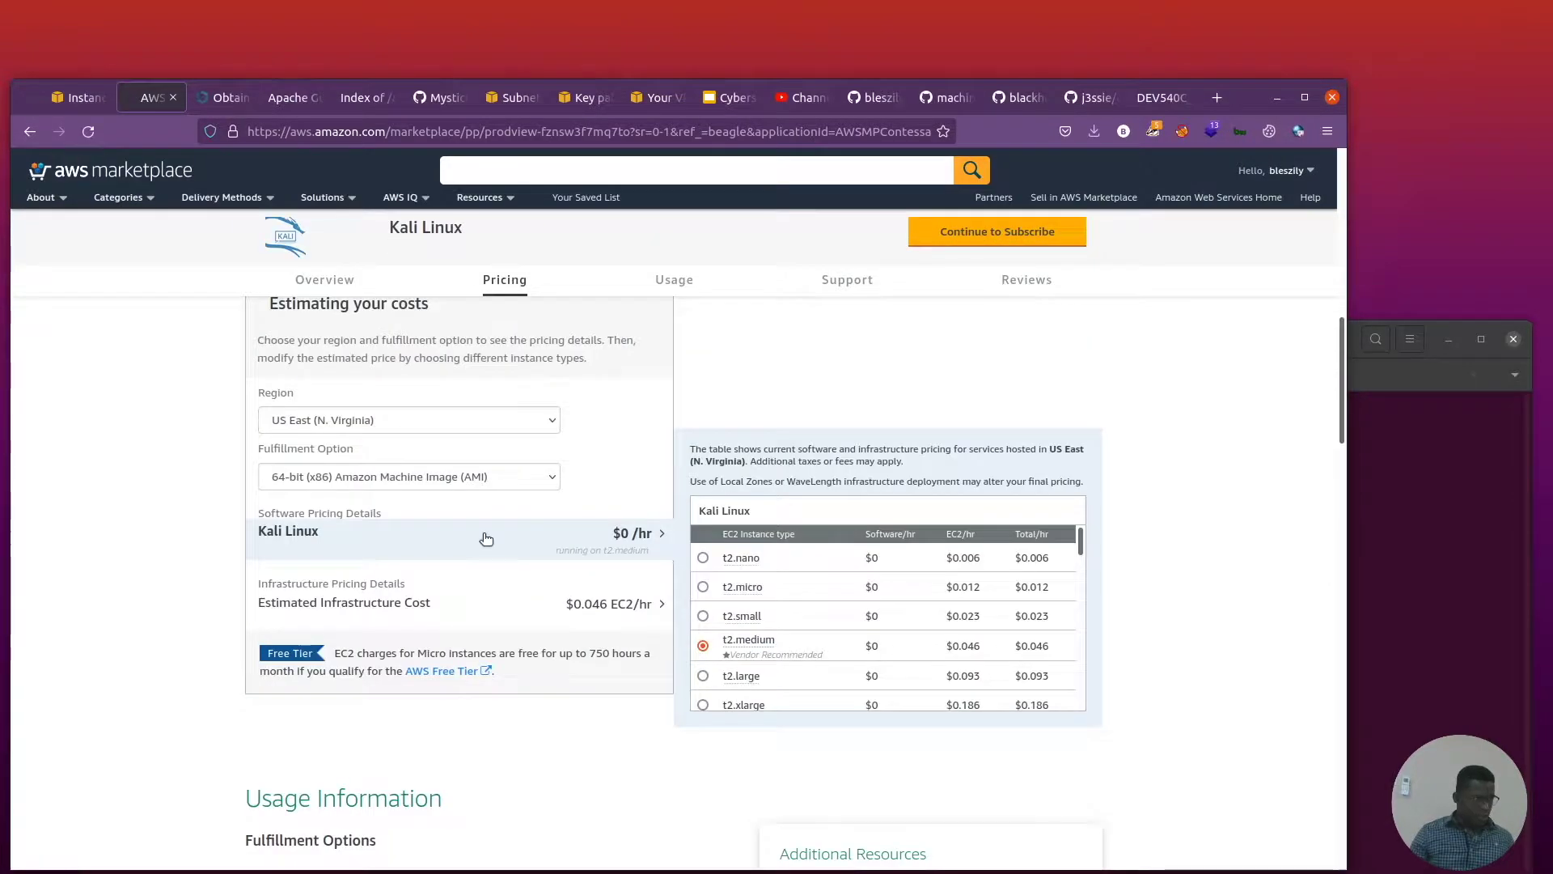
click(336, 419)
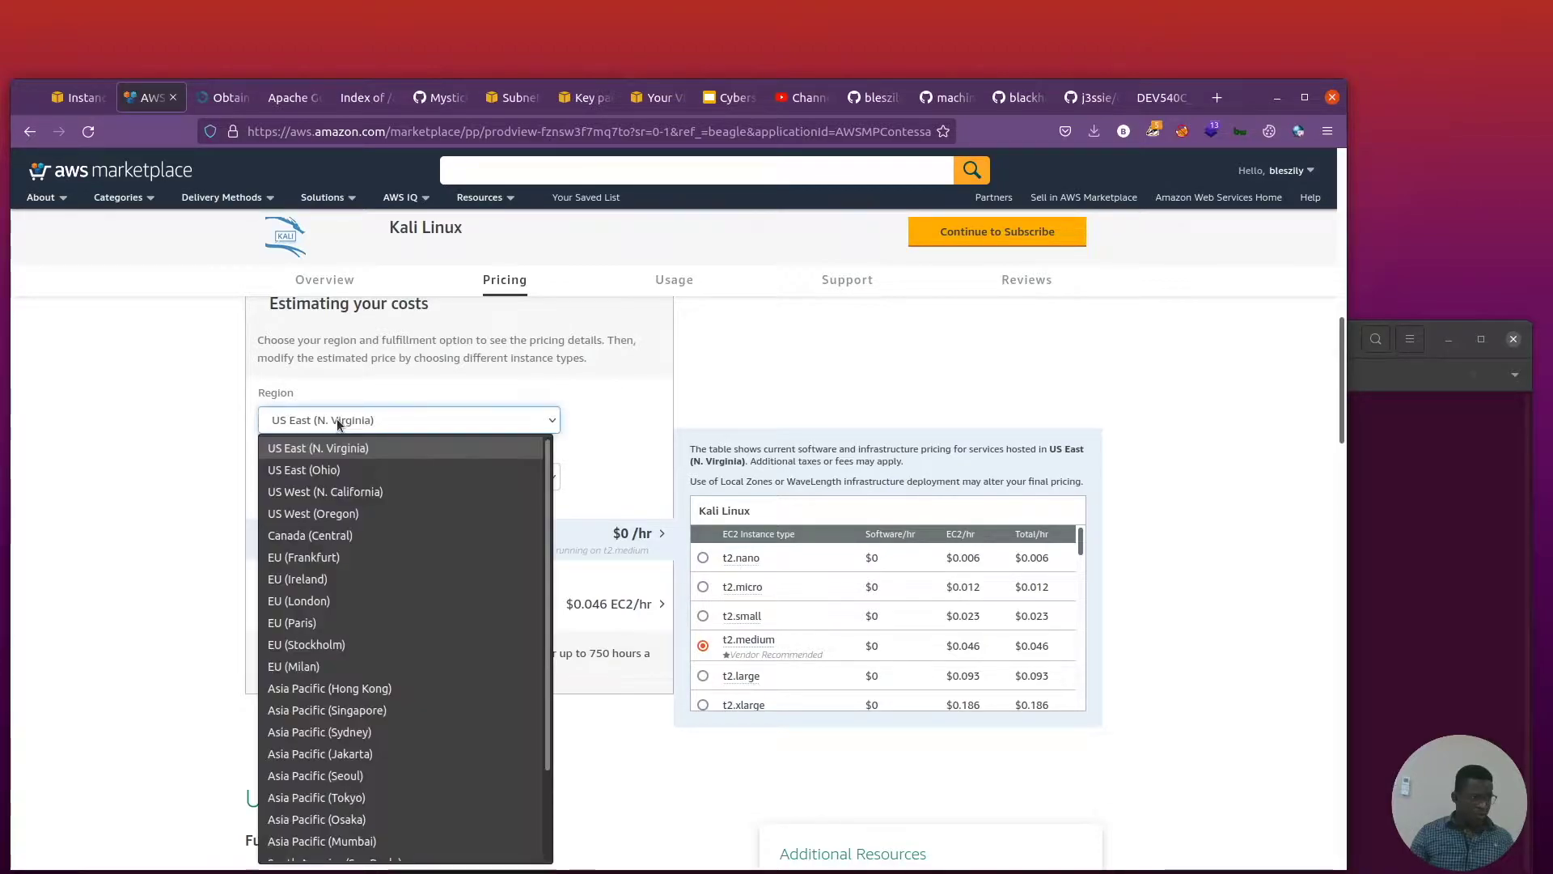
click(337, 420)
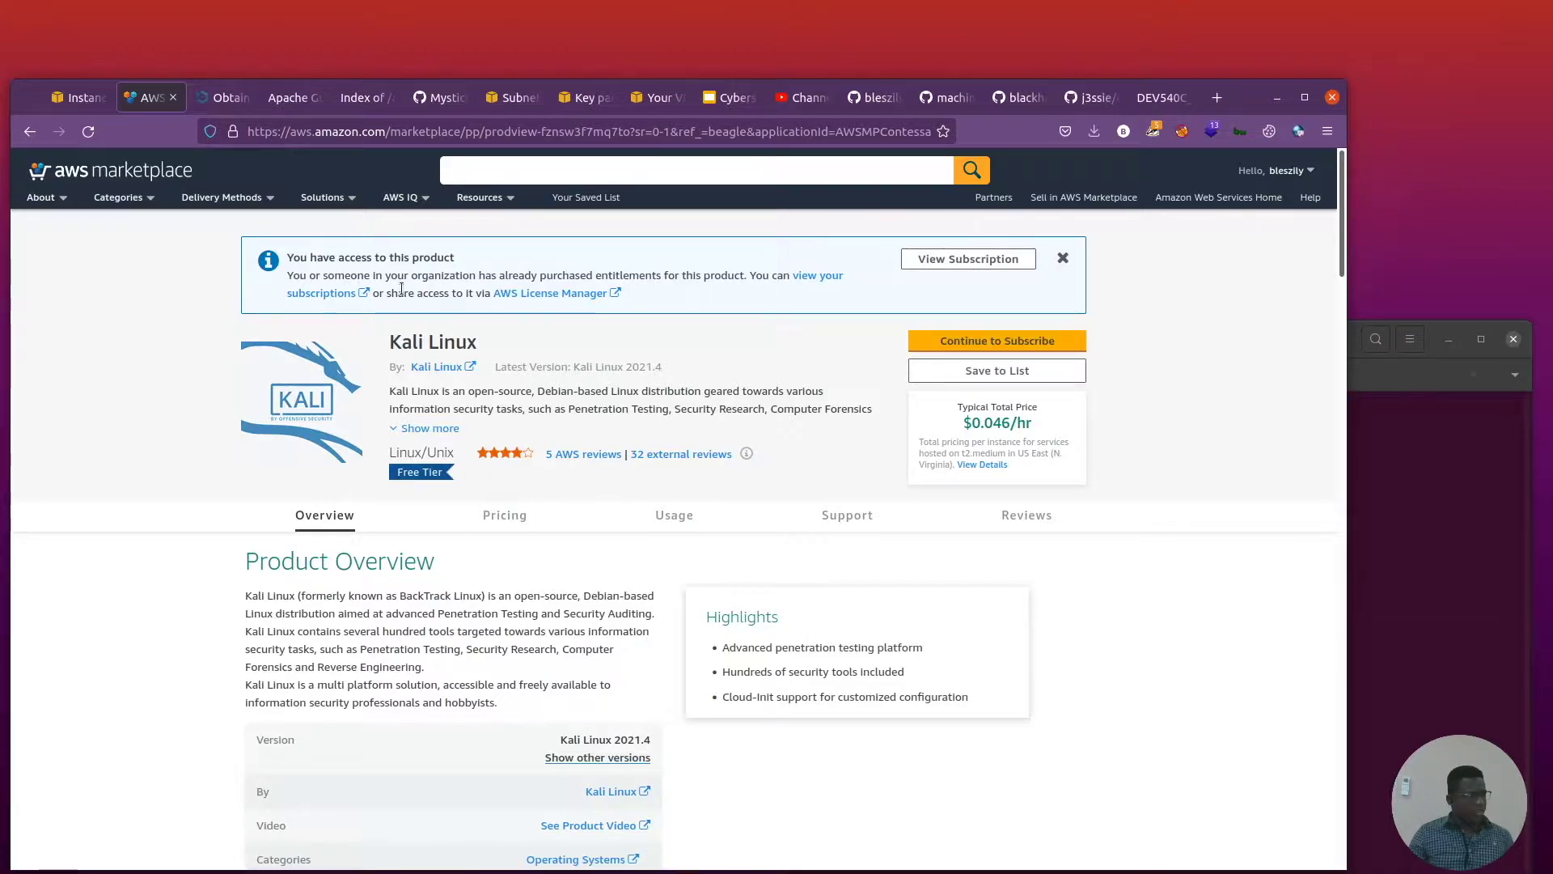
click(911, 346)
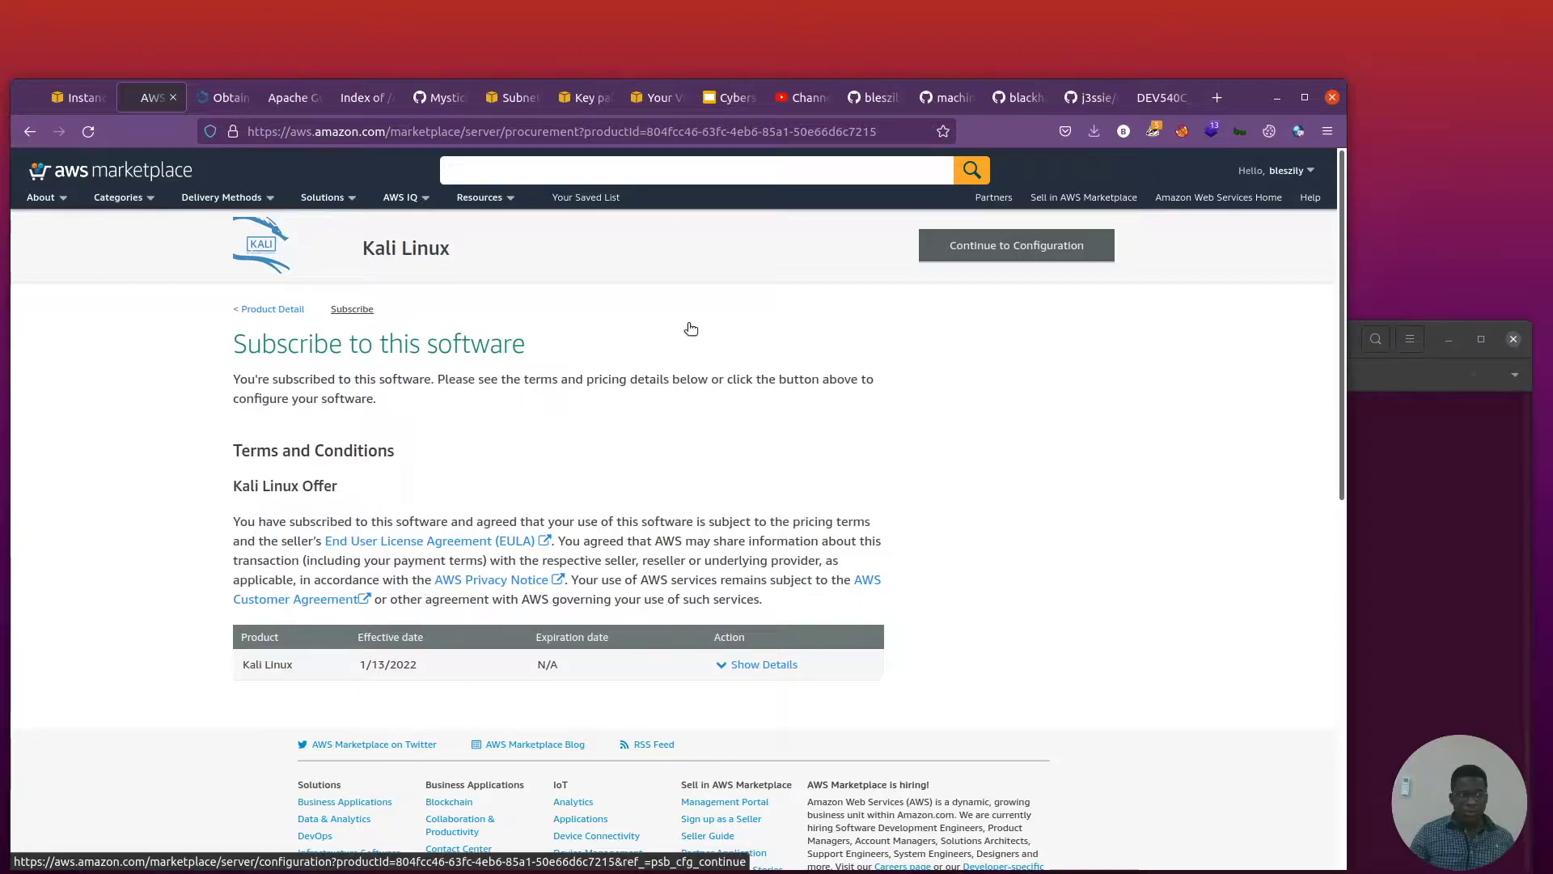
Move past the Kali Linux 2021.4 configuration in US East (N. Virginia) to the launch page.
key(Return)
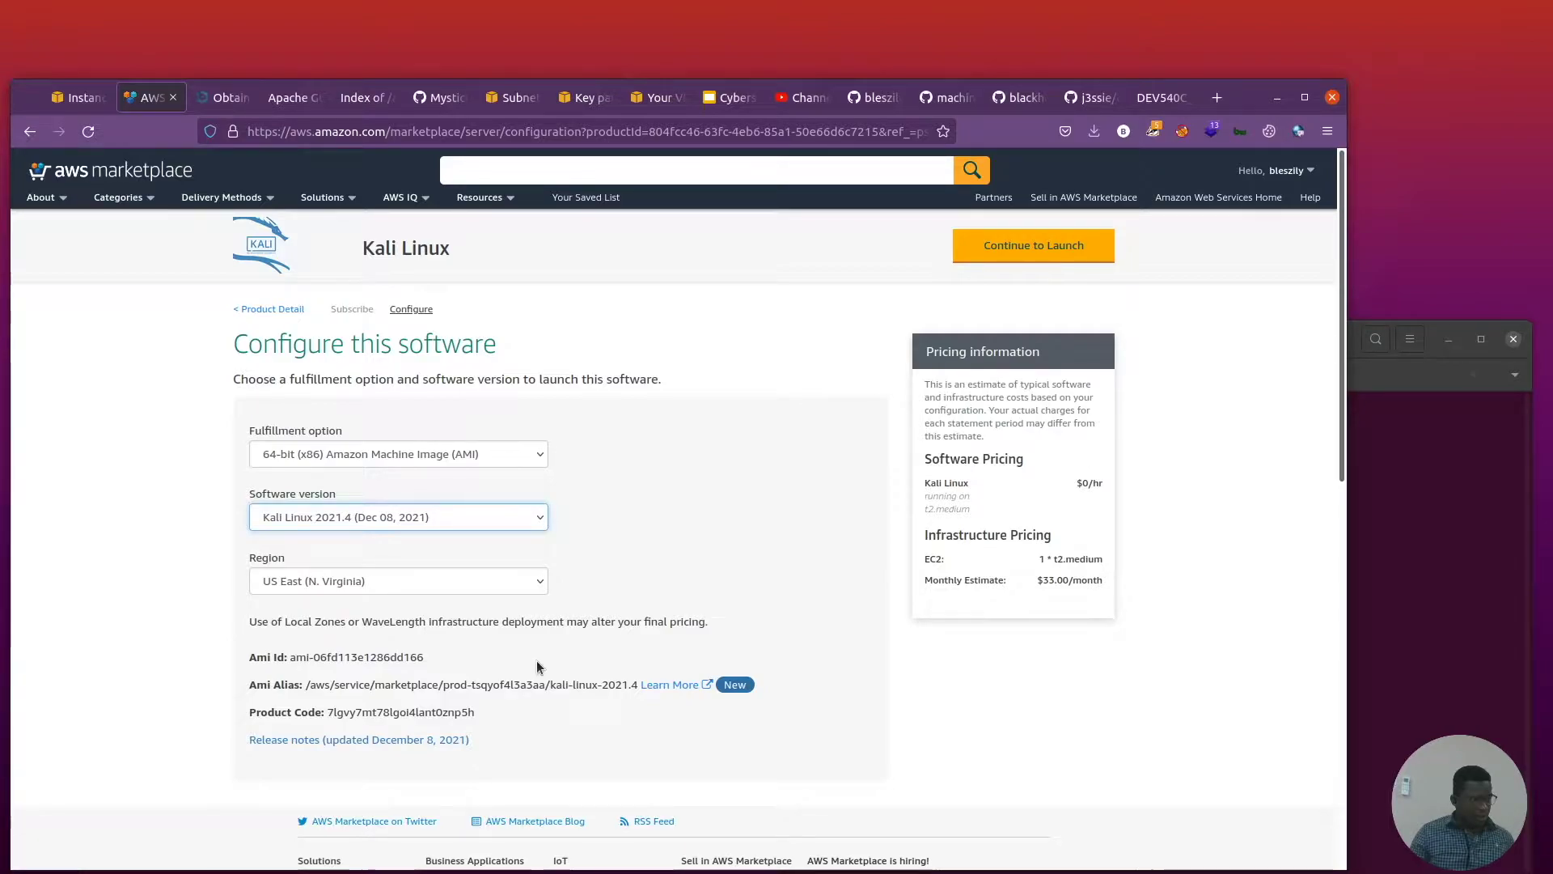
click(1034, 245)
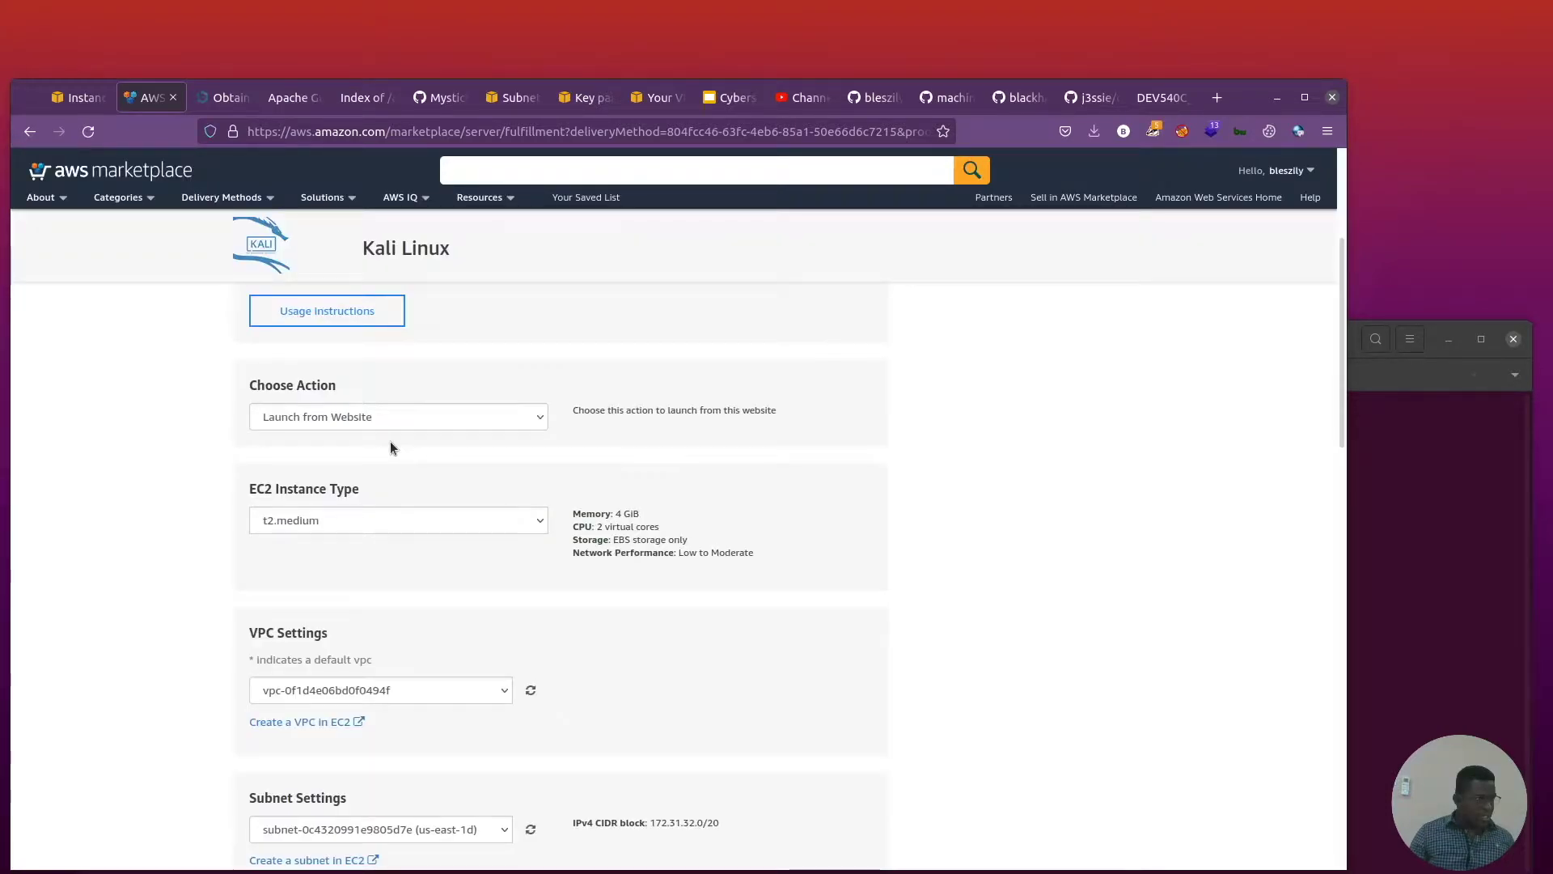
Keep Launch from Website as the launch action.
click(390, 419)
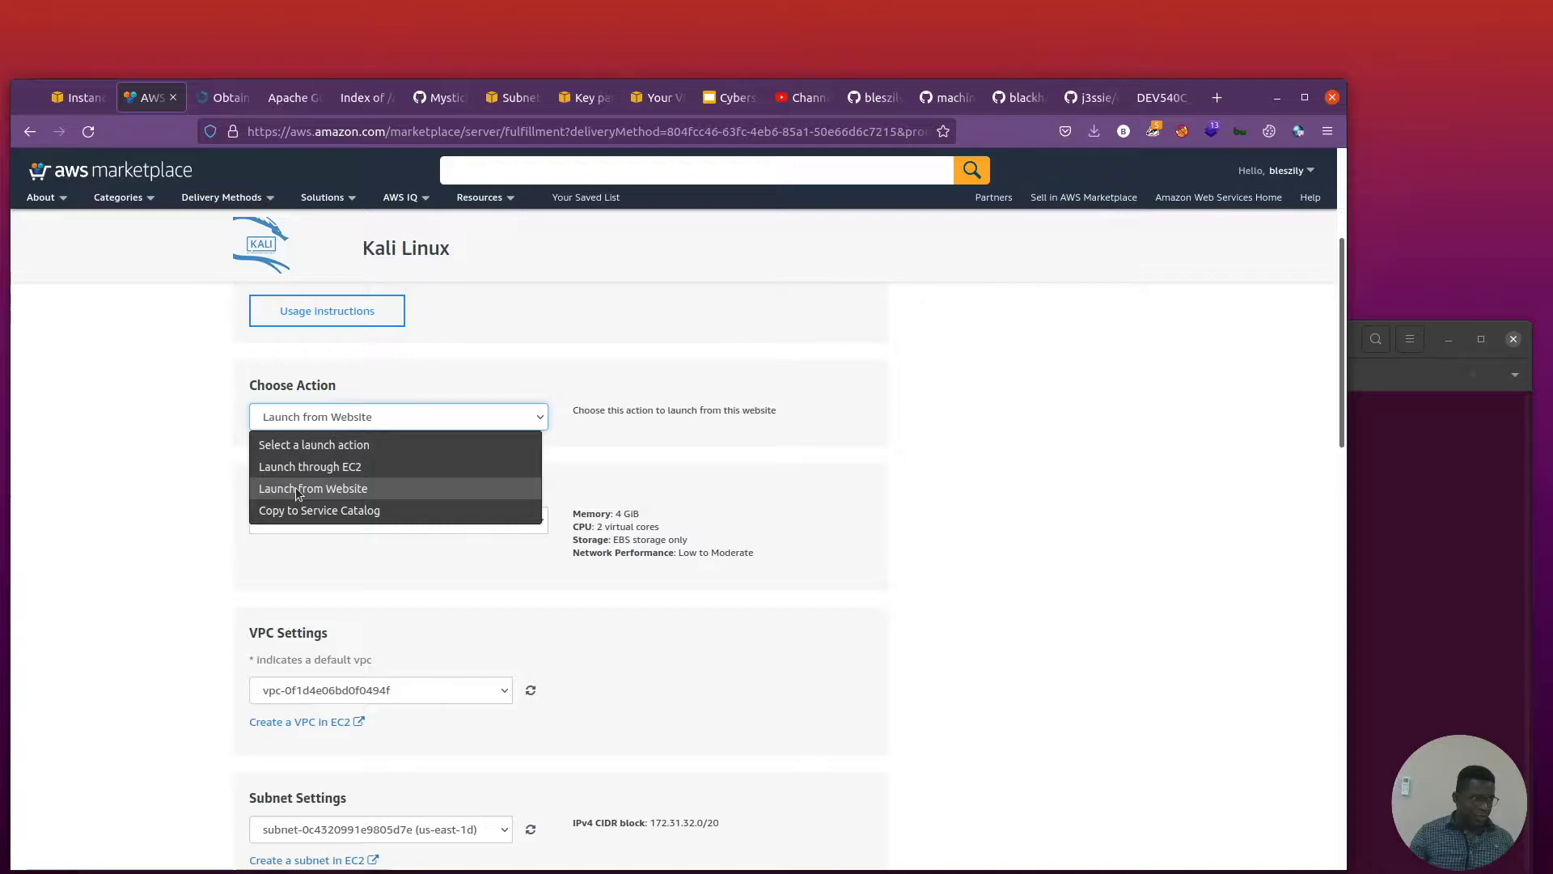
click(298, 492)
scroll(605, 320, down, 2)
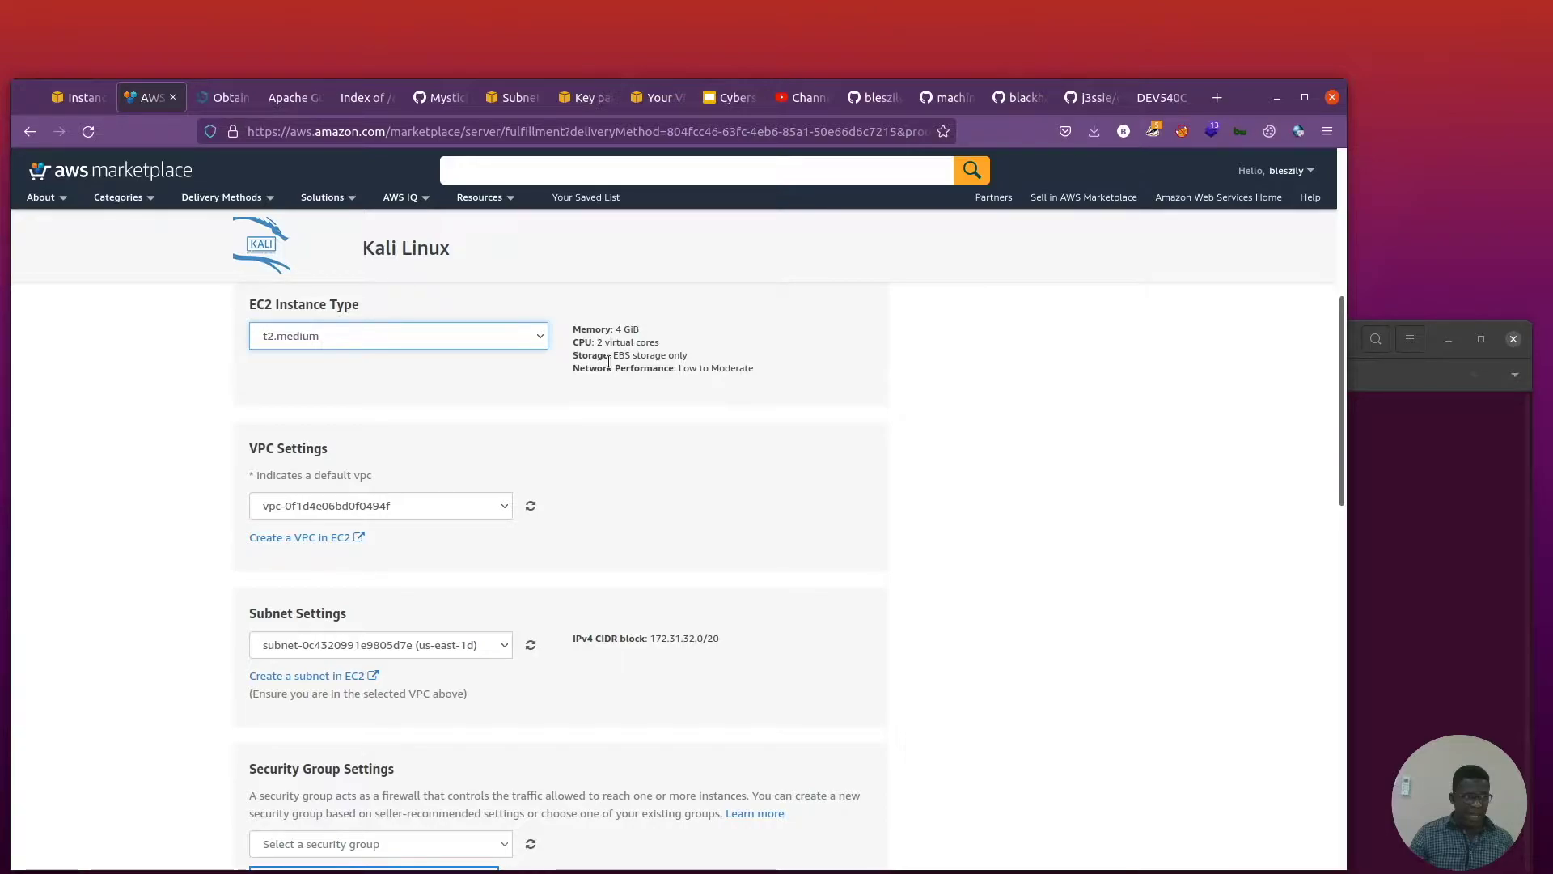
Choose the us-east-1c subnet and start a new seller-based security group named Kali-Secure.
click(377, 644)
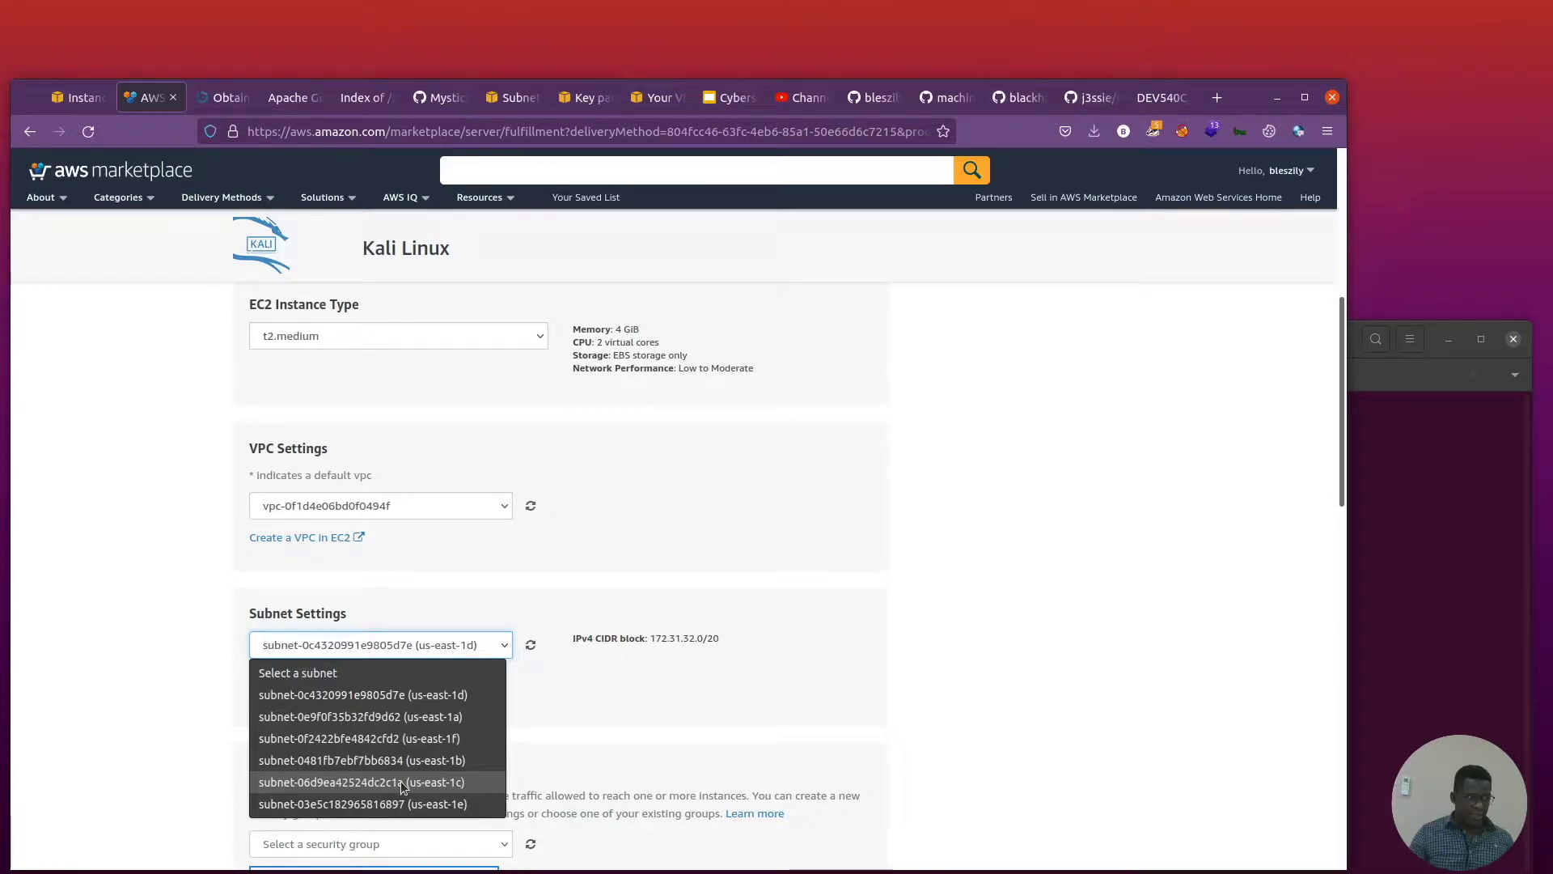
click(404, 783)
scroll(426, 721, down, 3)
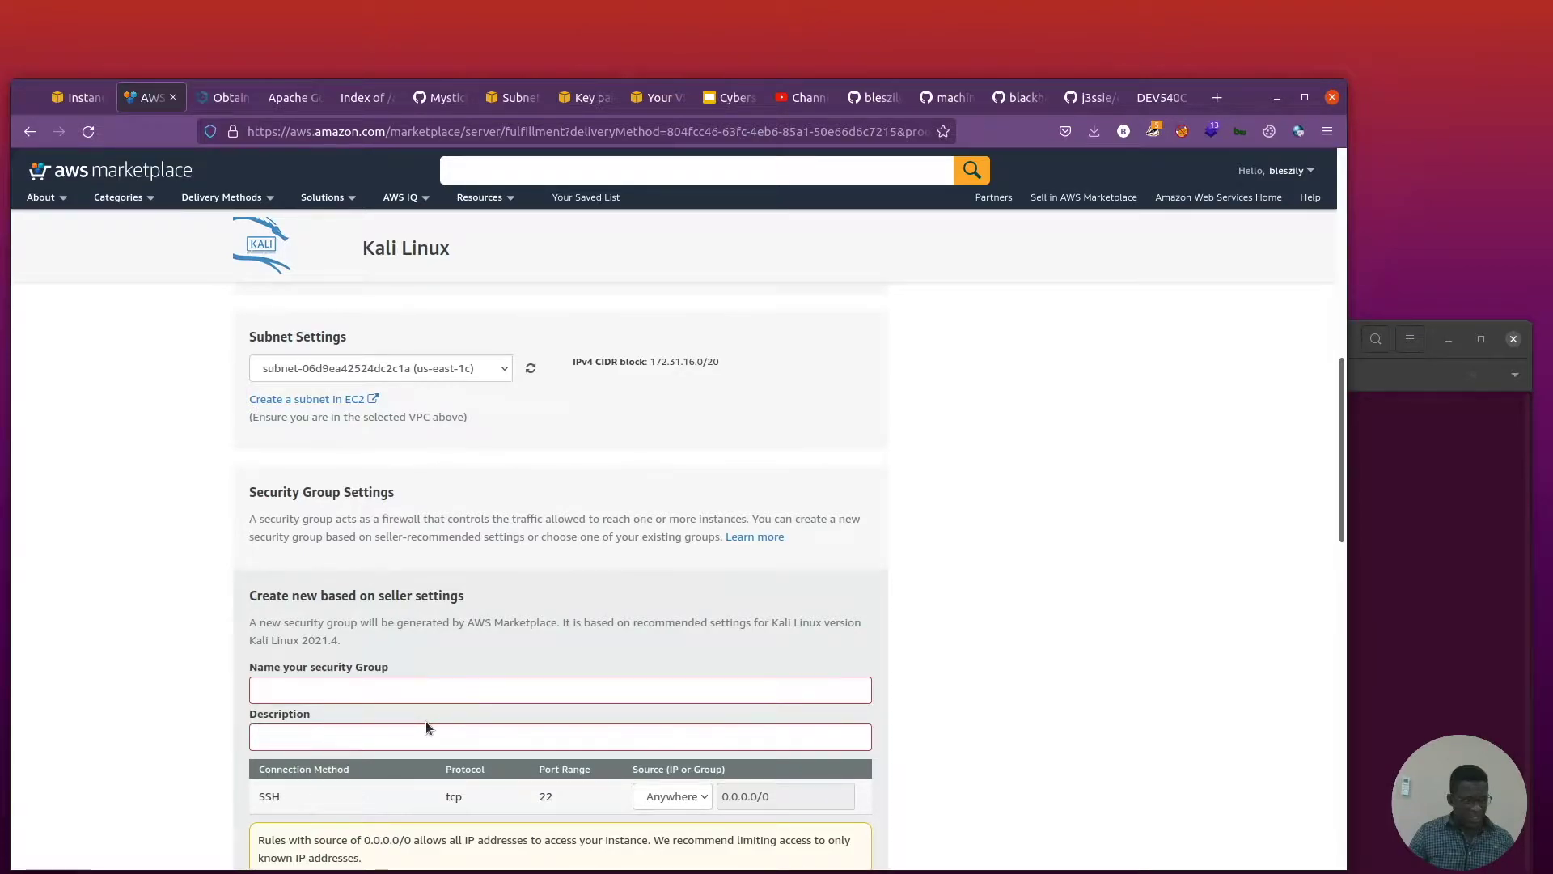
scroll(426, 721, down, 3)
click(367, 505)
text(Kali)
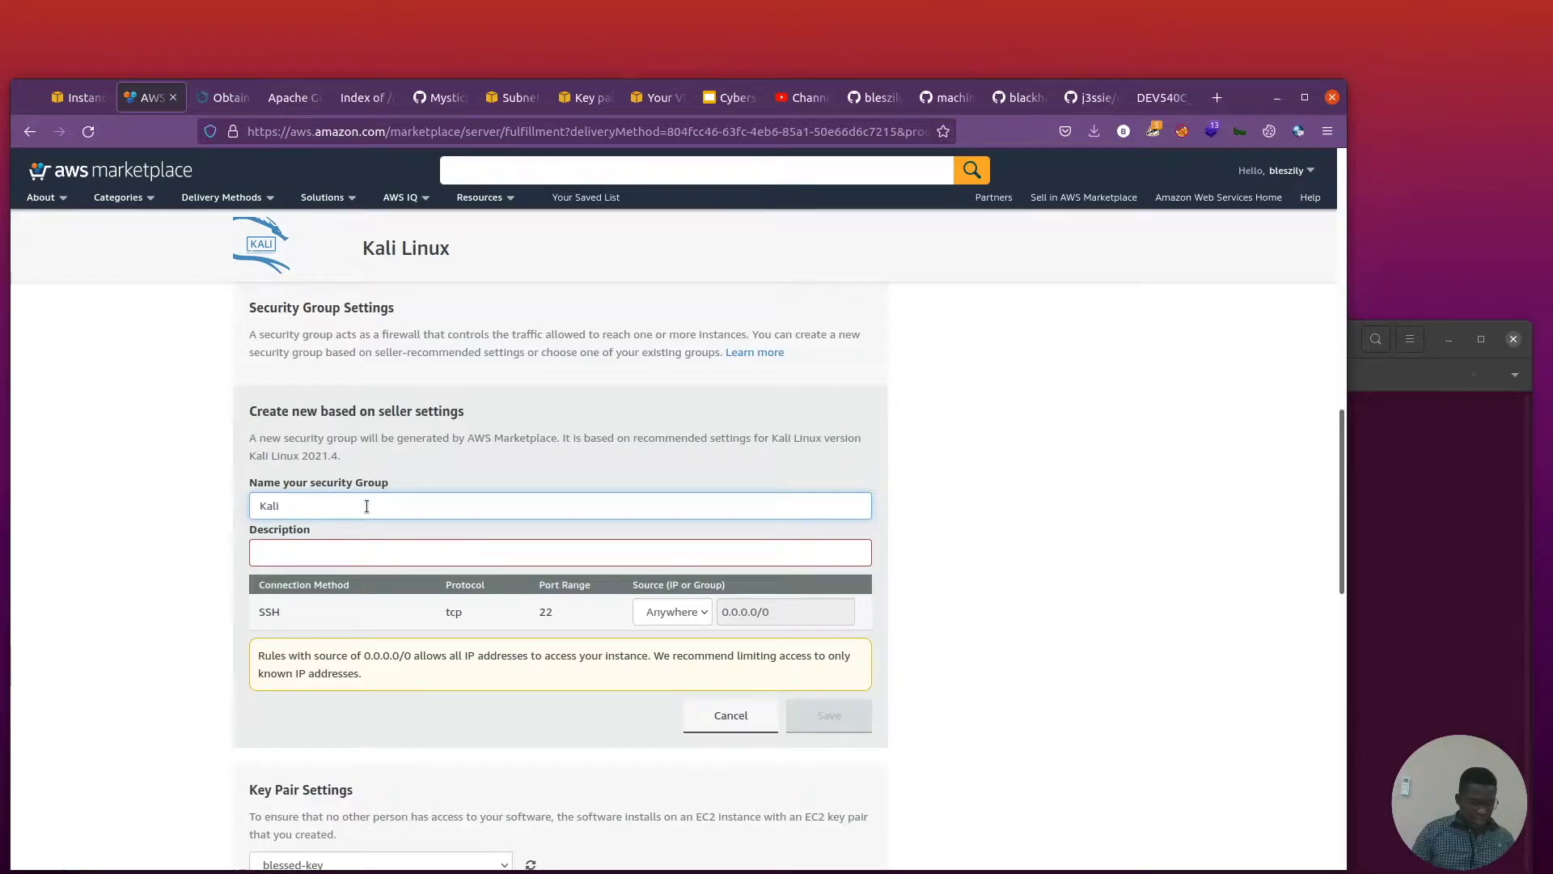
text(-Secure)
Describe the security group as 'Secure Kali Linux' and allow SSH from Anywhere.
key(Tab)
text(Secu)
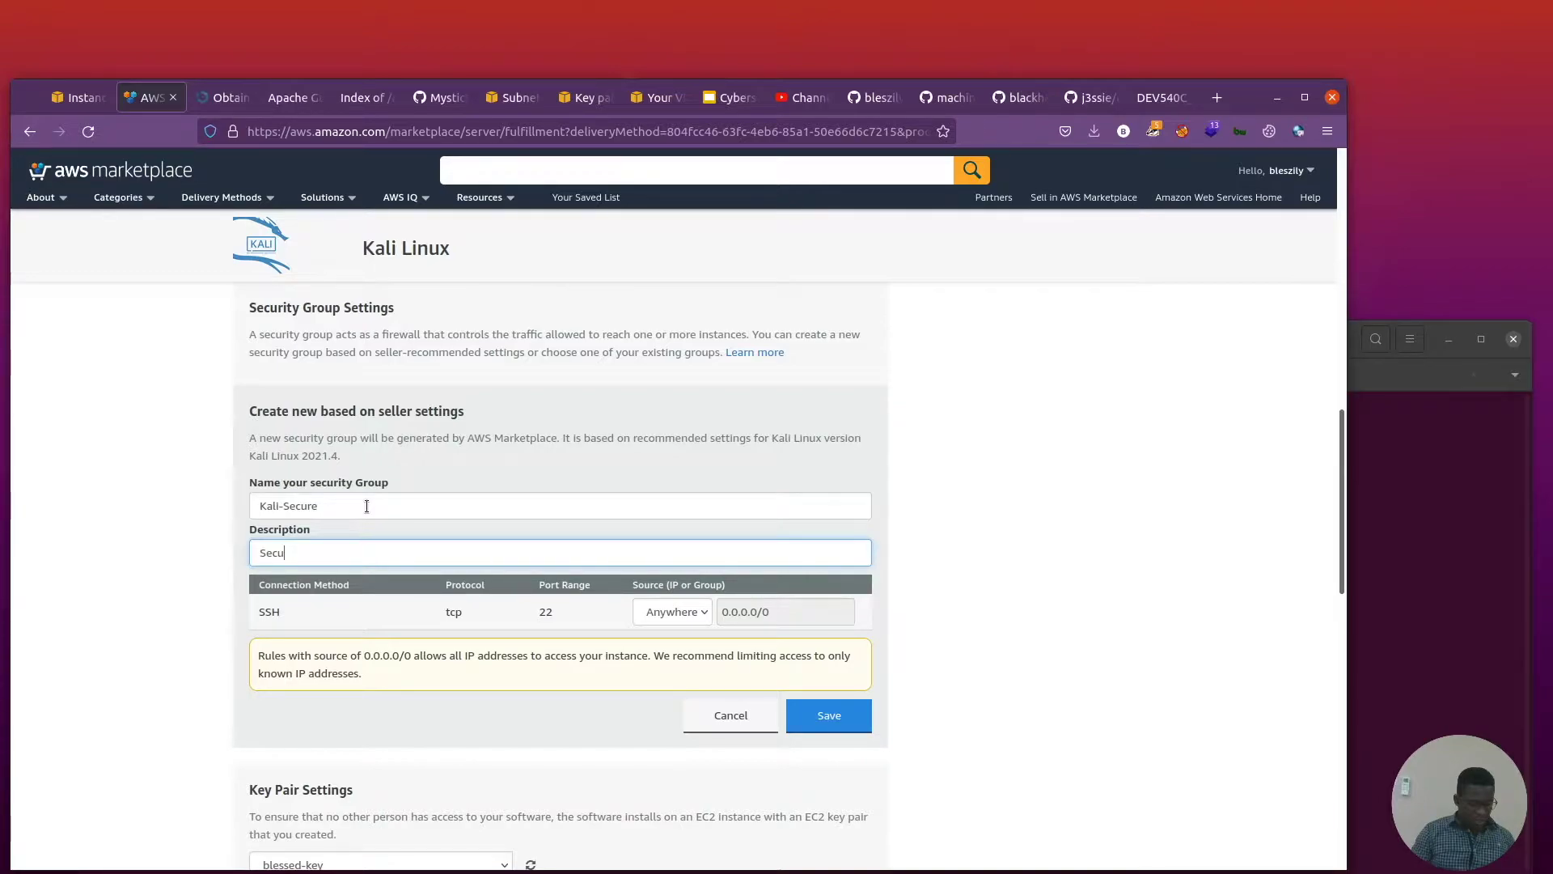
text(re Kali Linux)
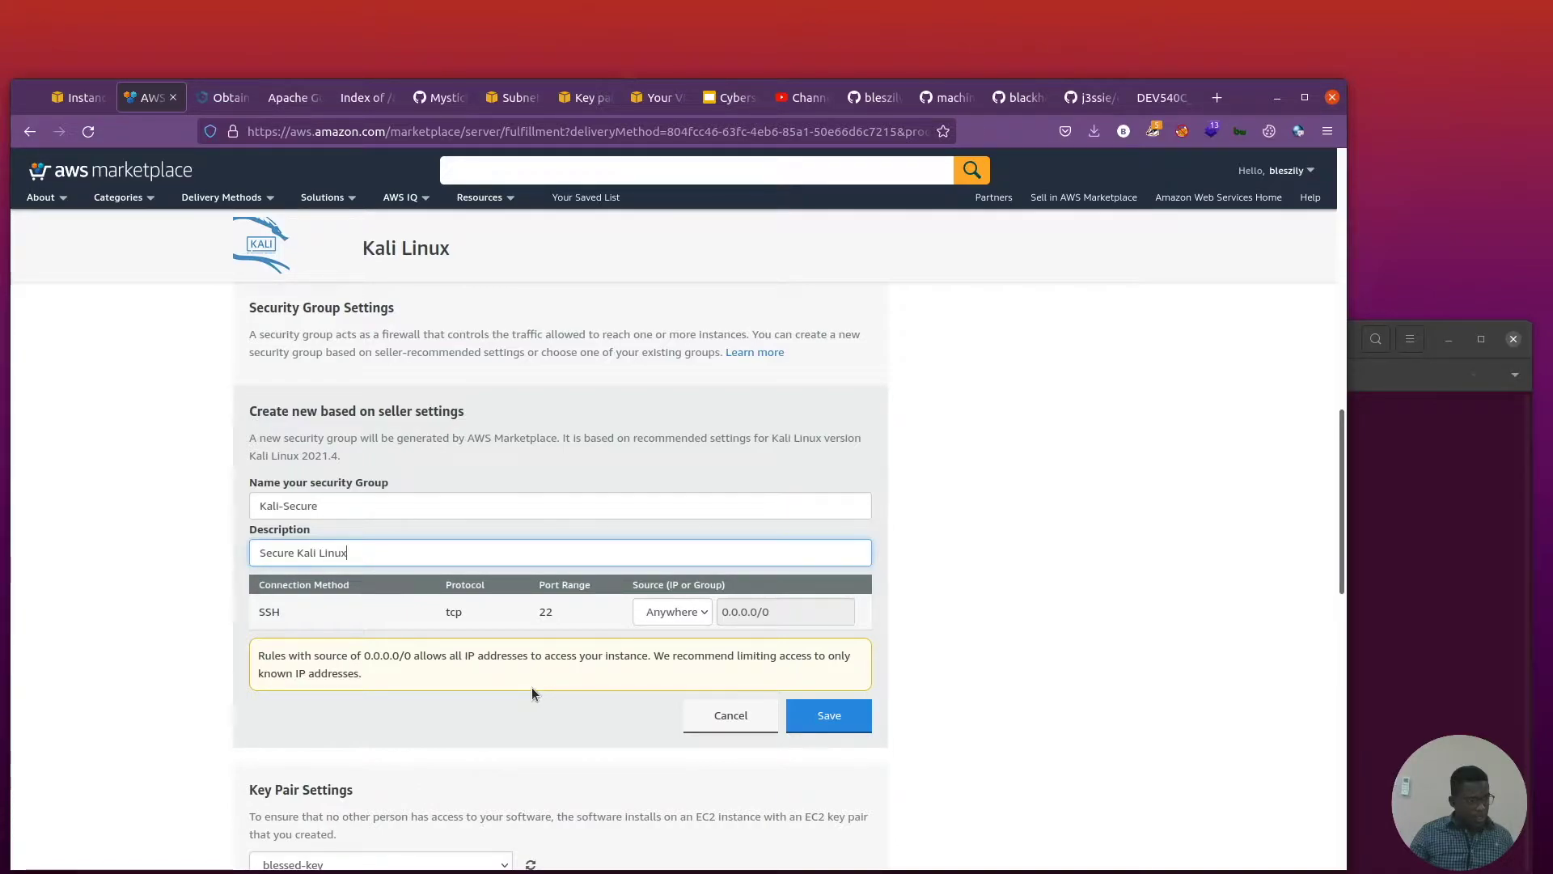
scroll(615, 631, down, 1)
click(672, 519)
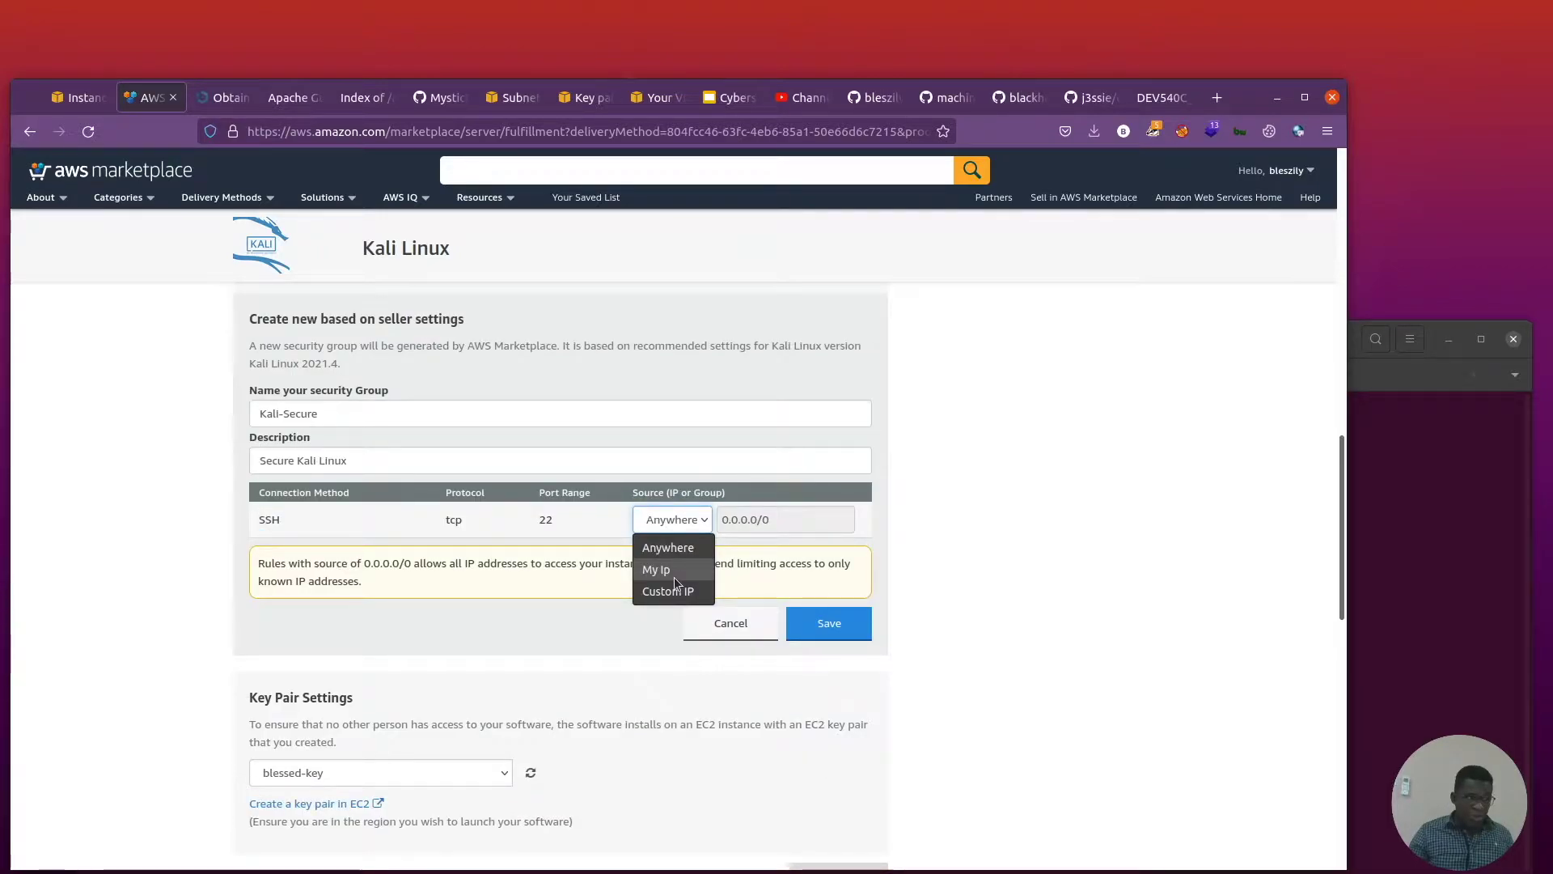
click(673, 575)
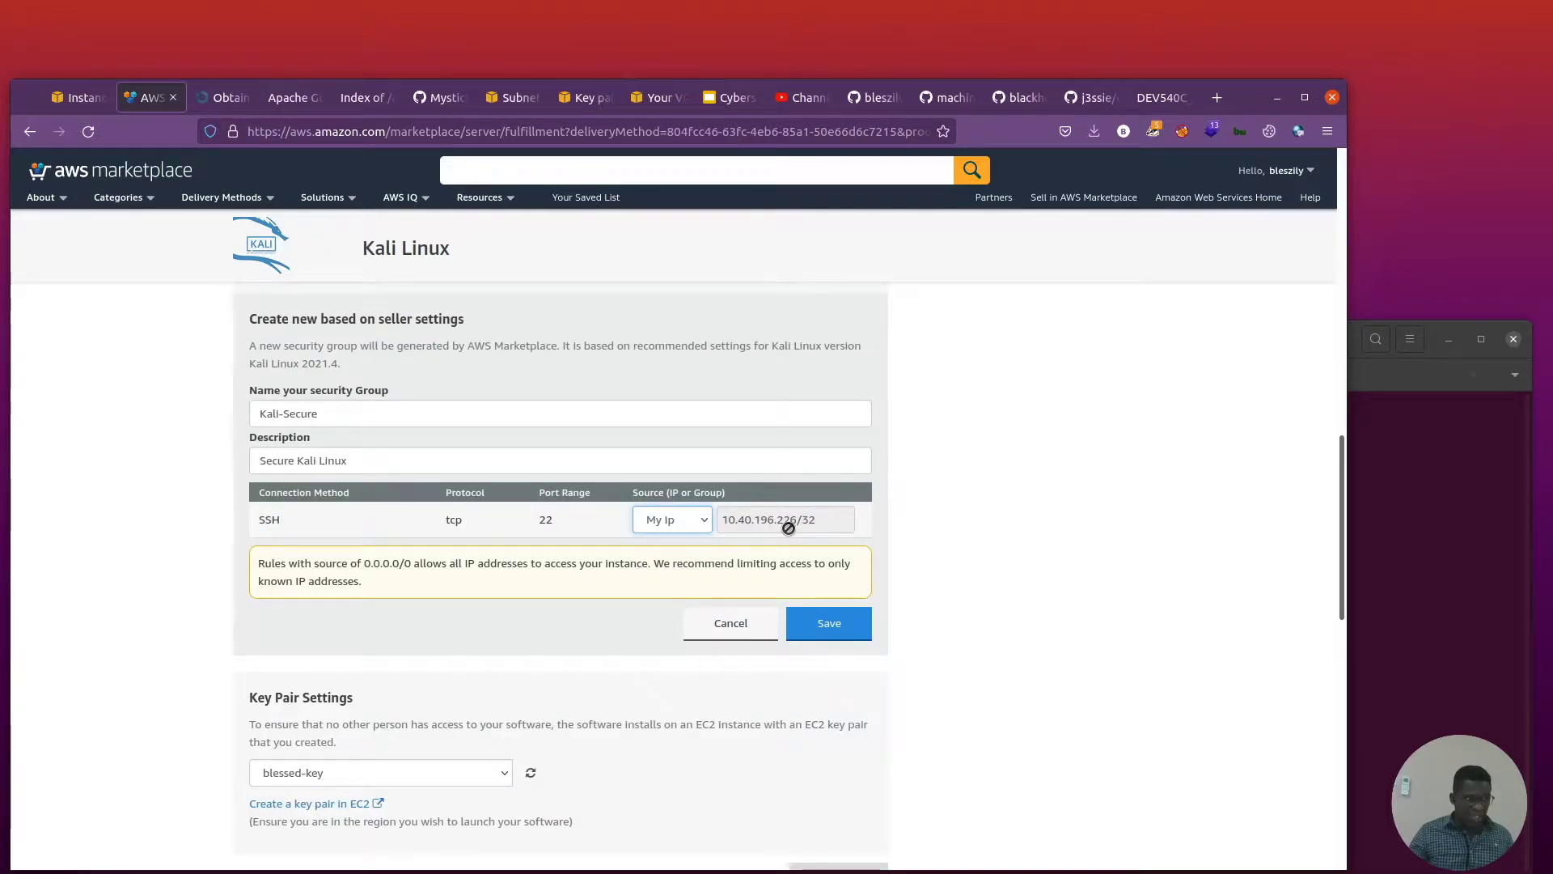
click(673, 520)
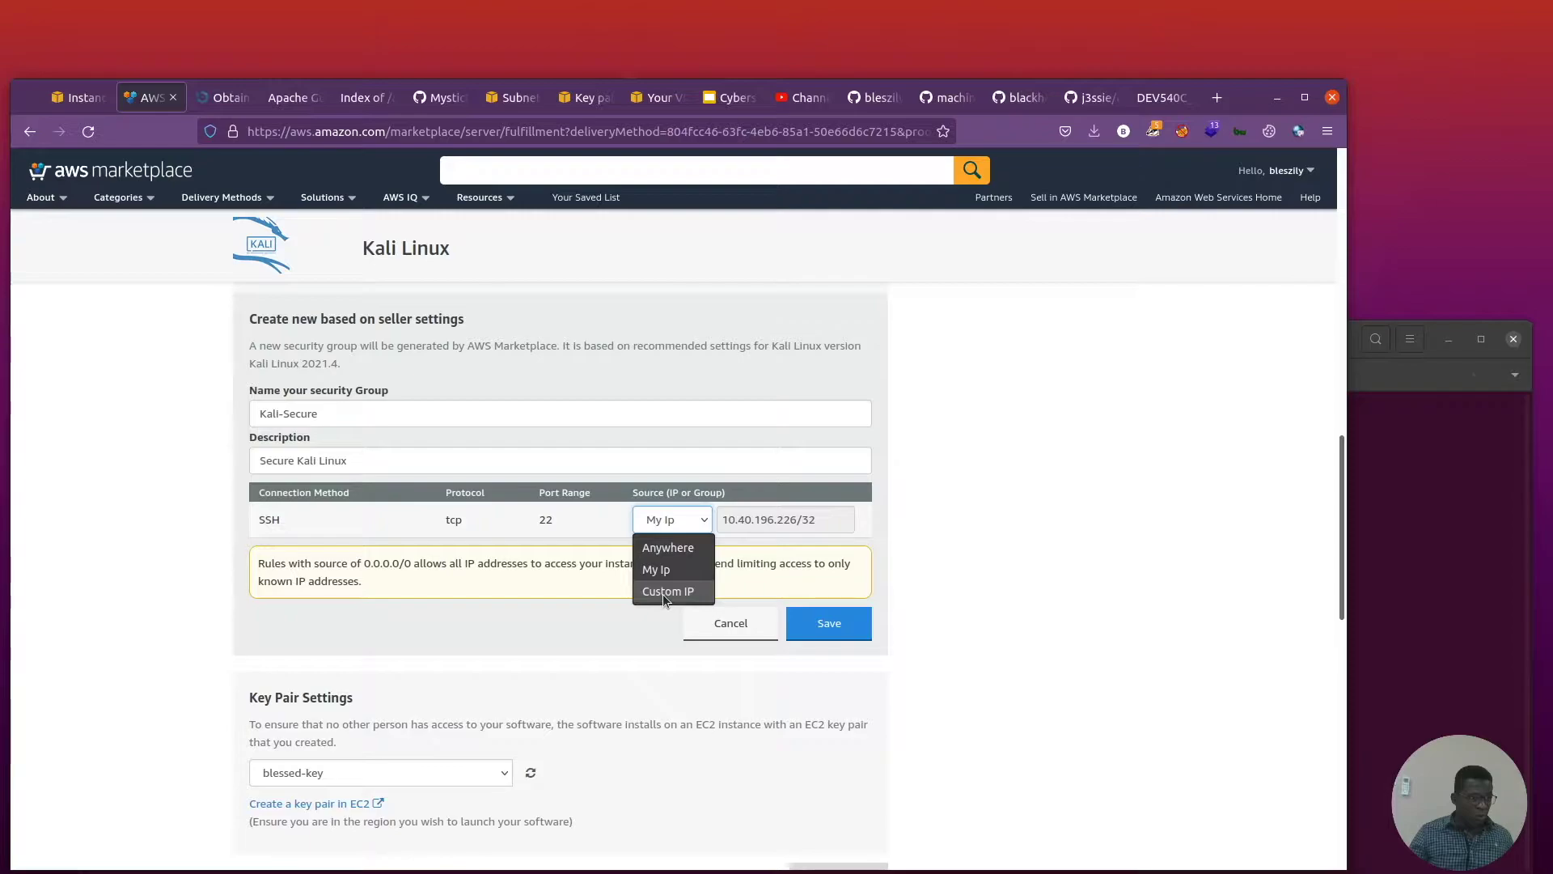
key(Up)
key(Return)
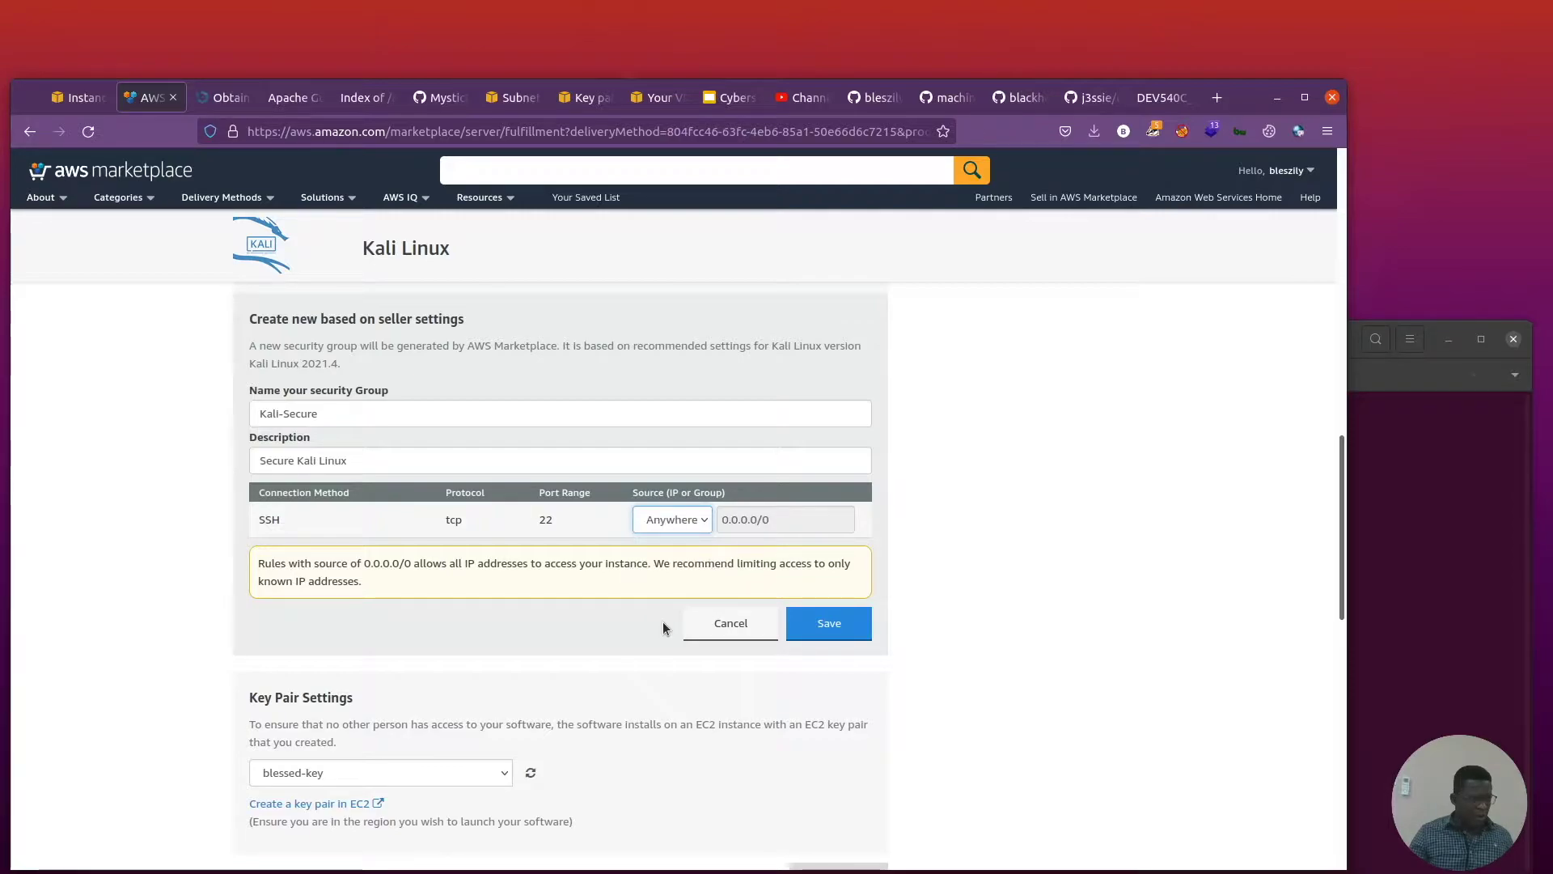
Save the Kali-Secure security group and switch to the EC2 instances list.
click(713, 633)
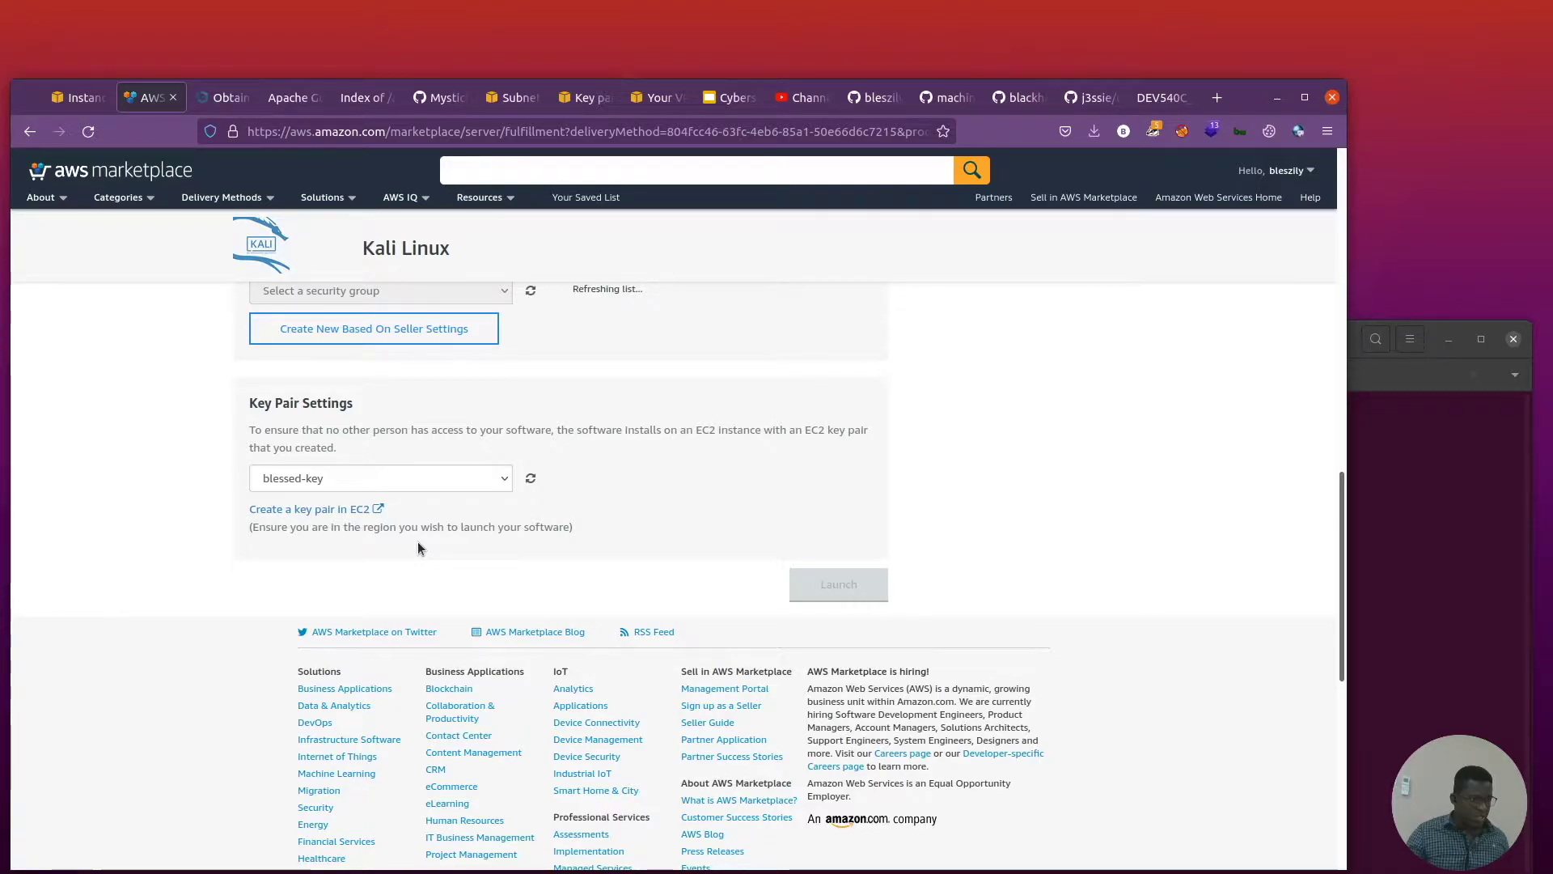
scroll(833, 398, down, 2)
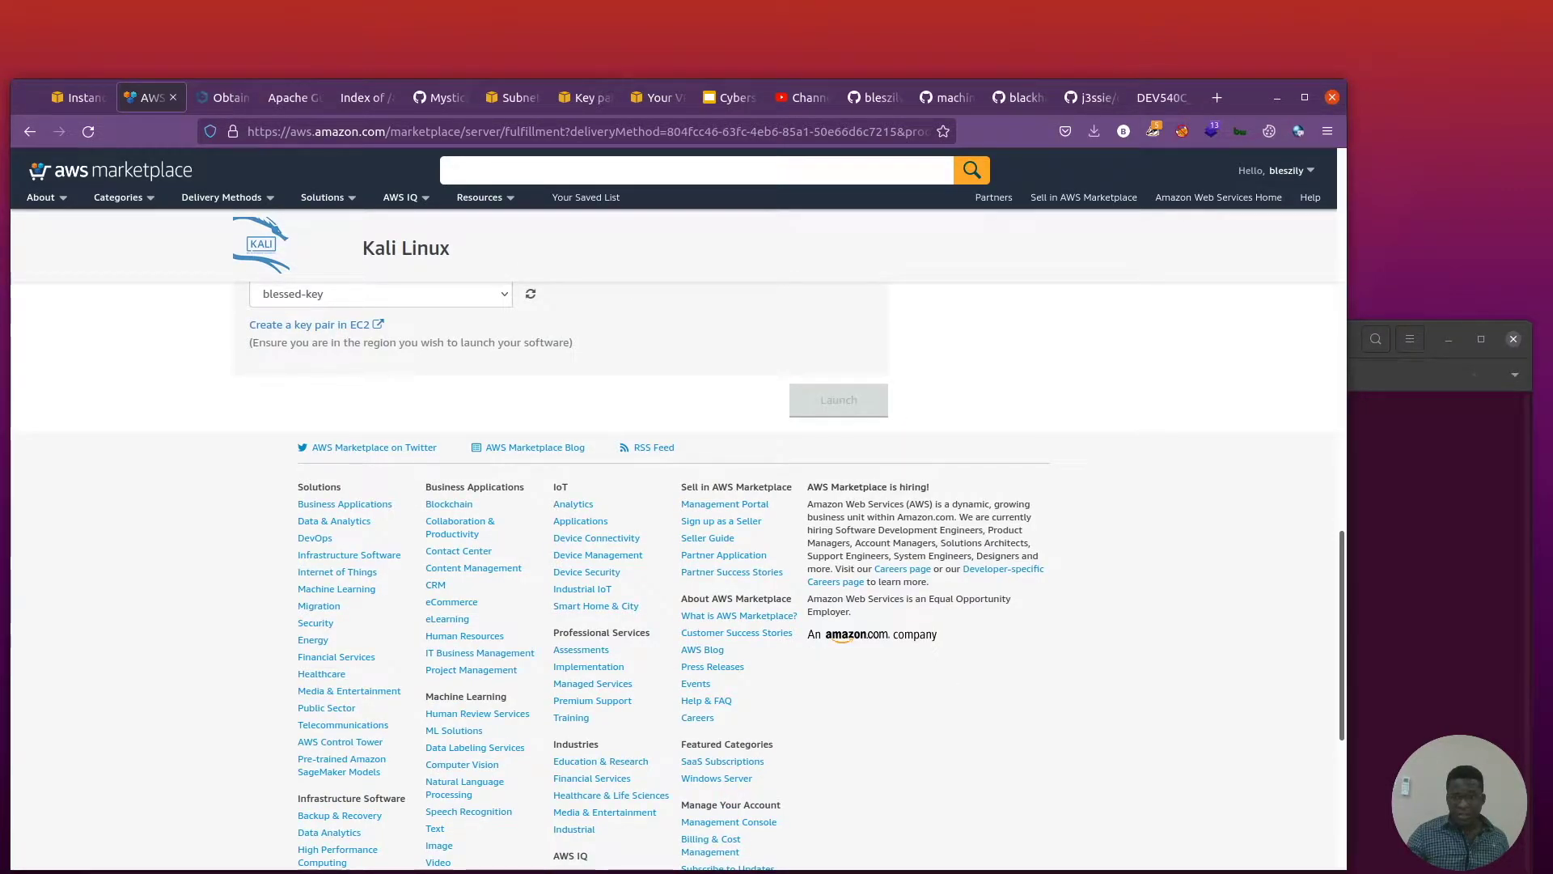
key(ctrl+Page_Up)
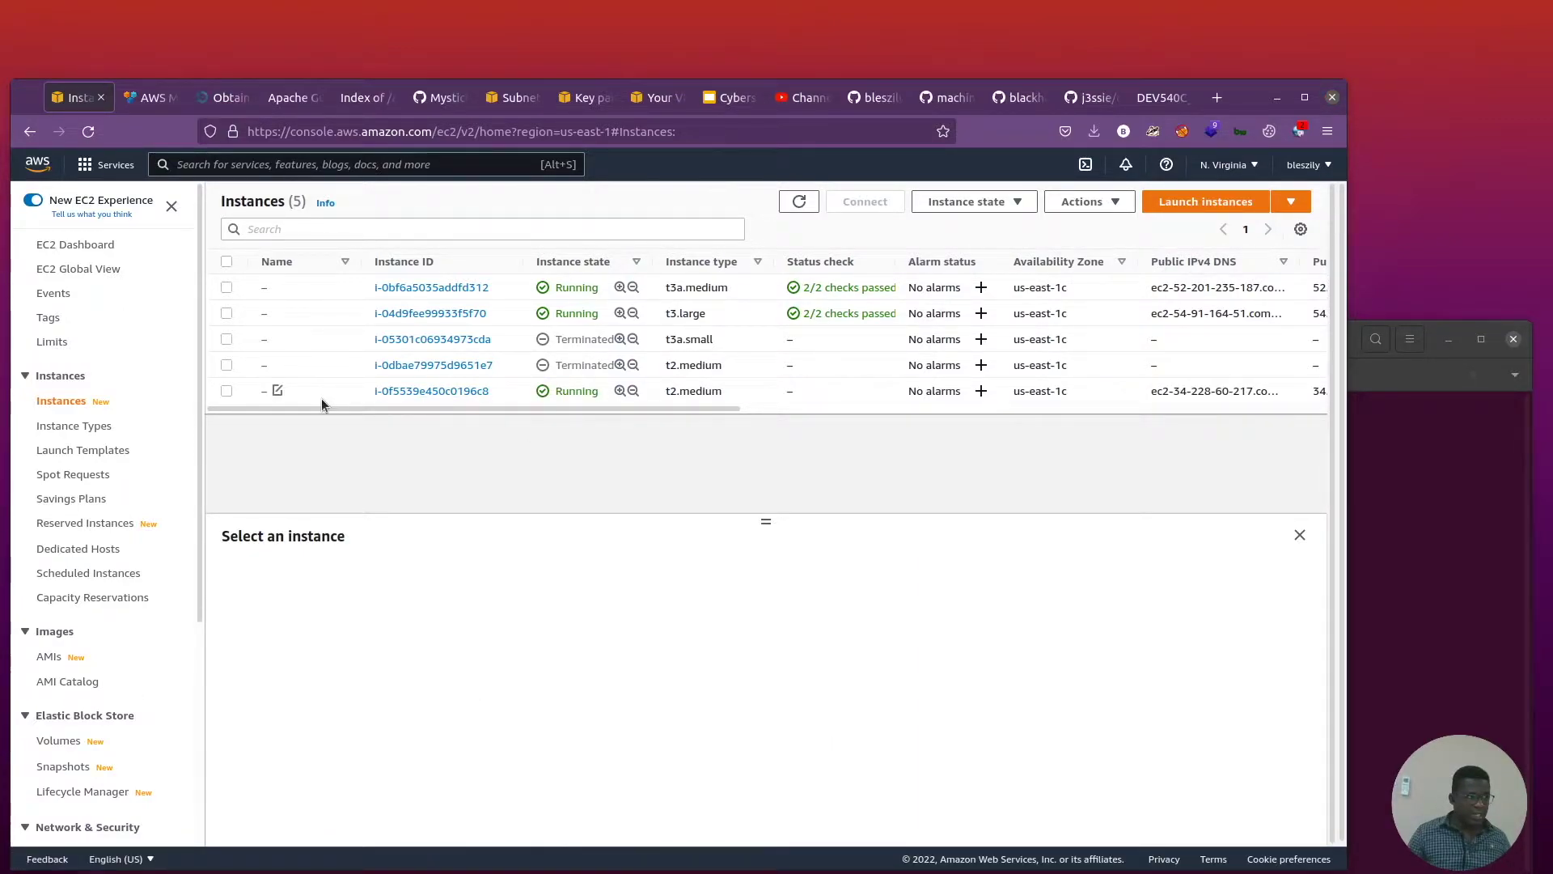
Name the new t2.medium instance 'Kali'.
click(277, 392)
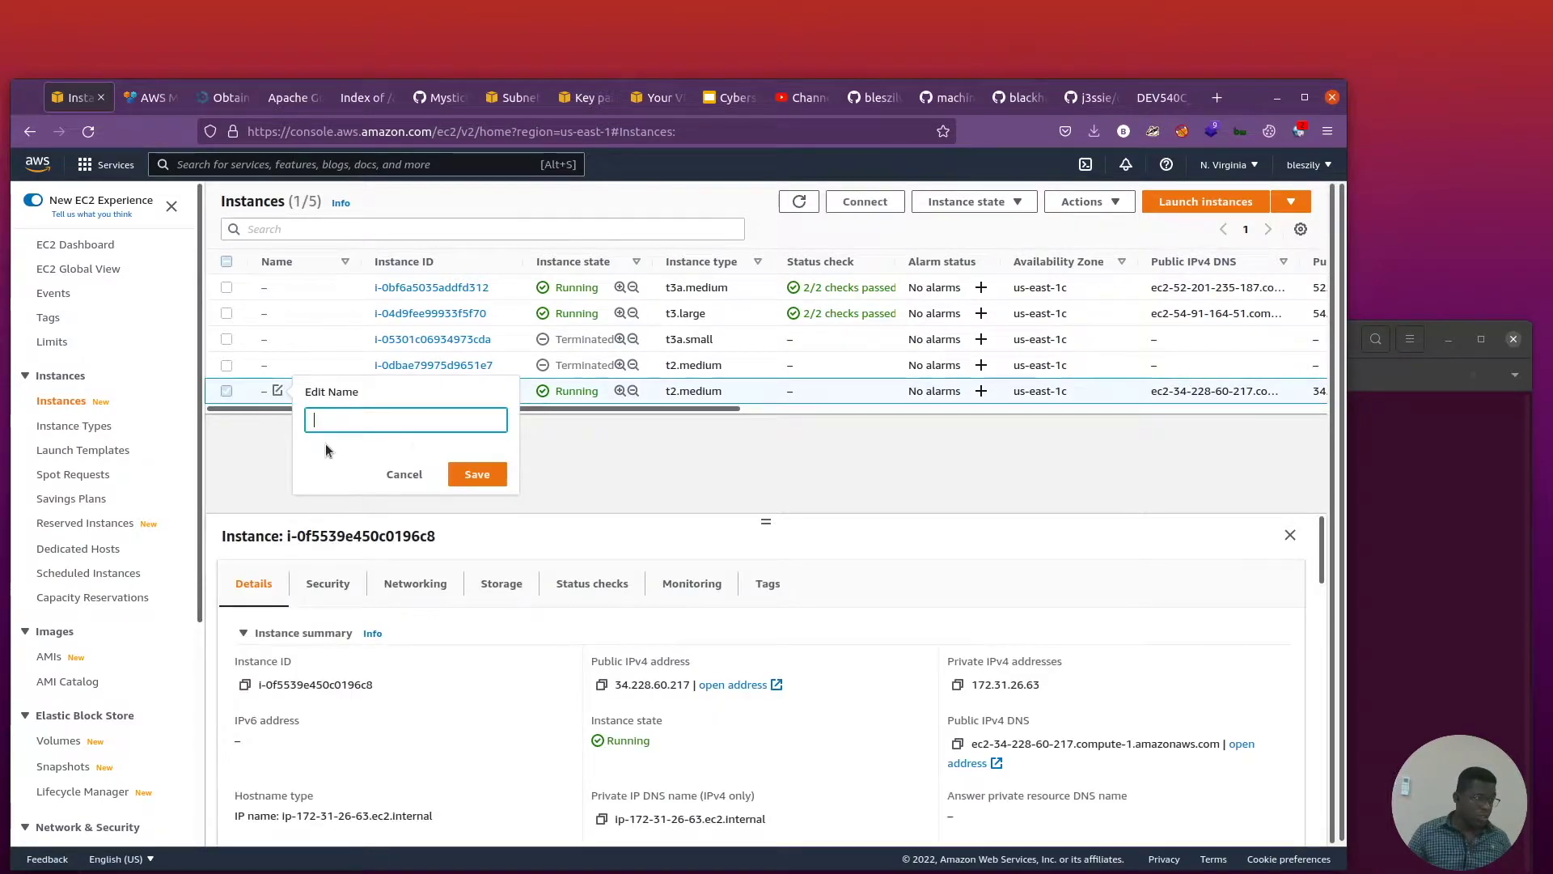
text(Kali)
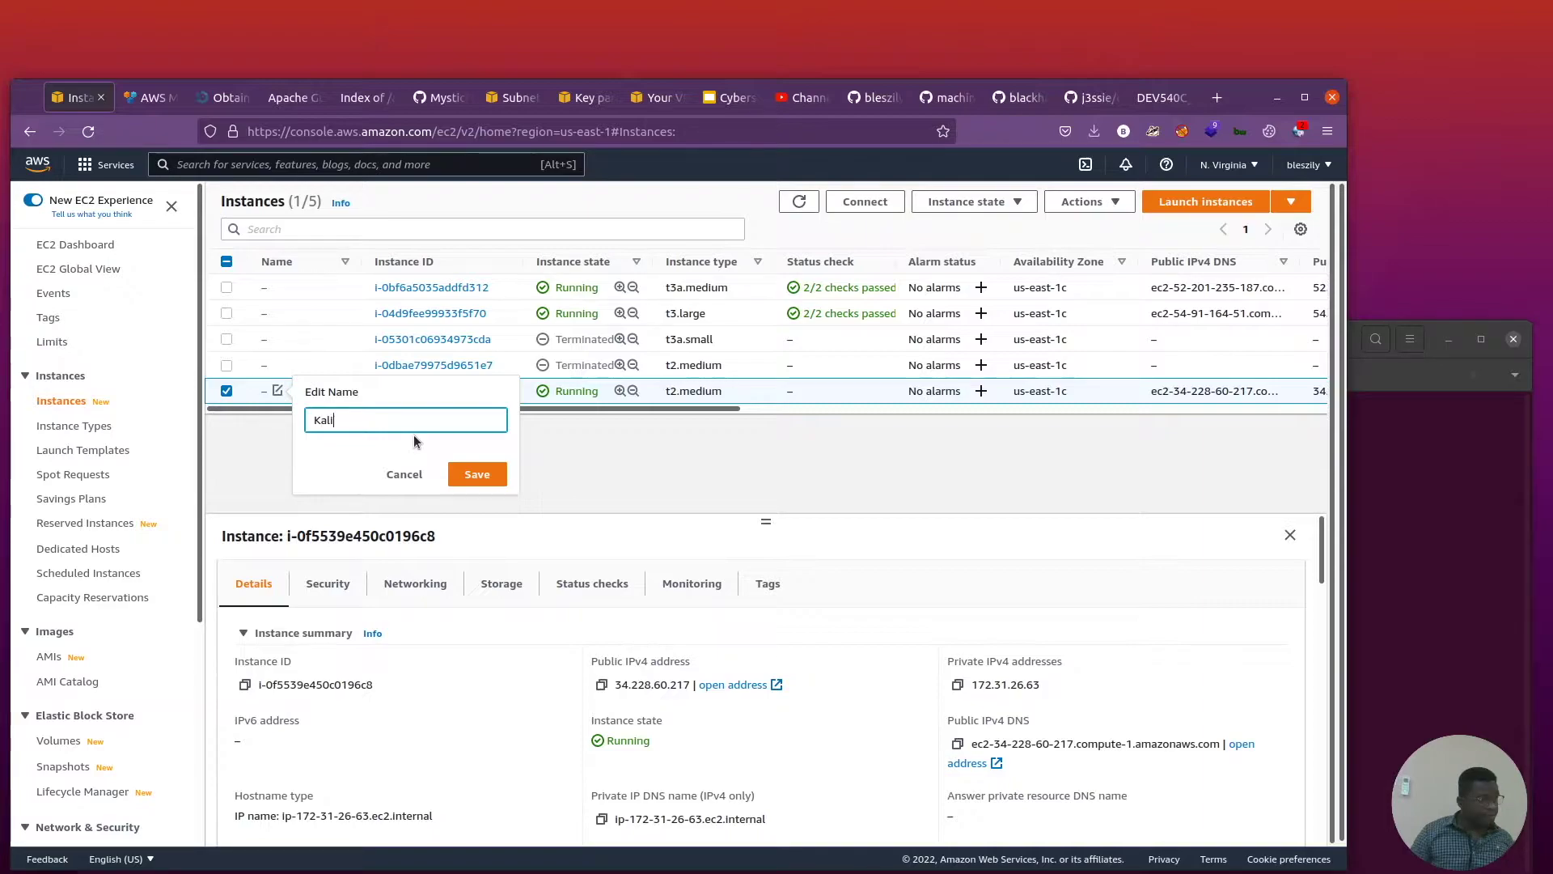
click(486, 474)
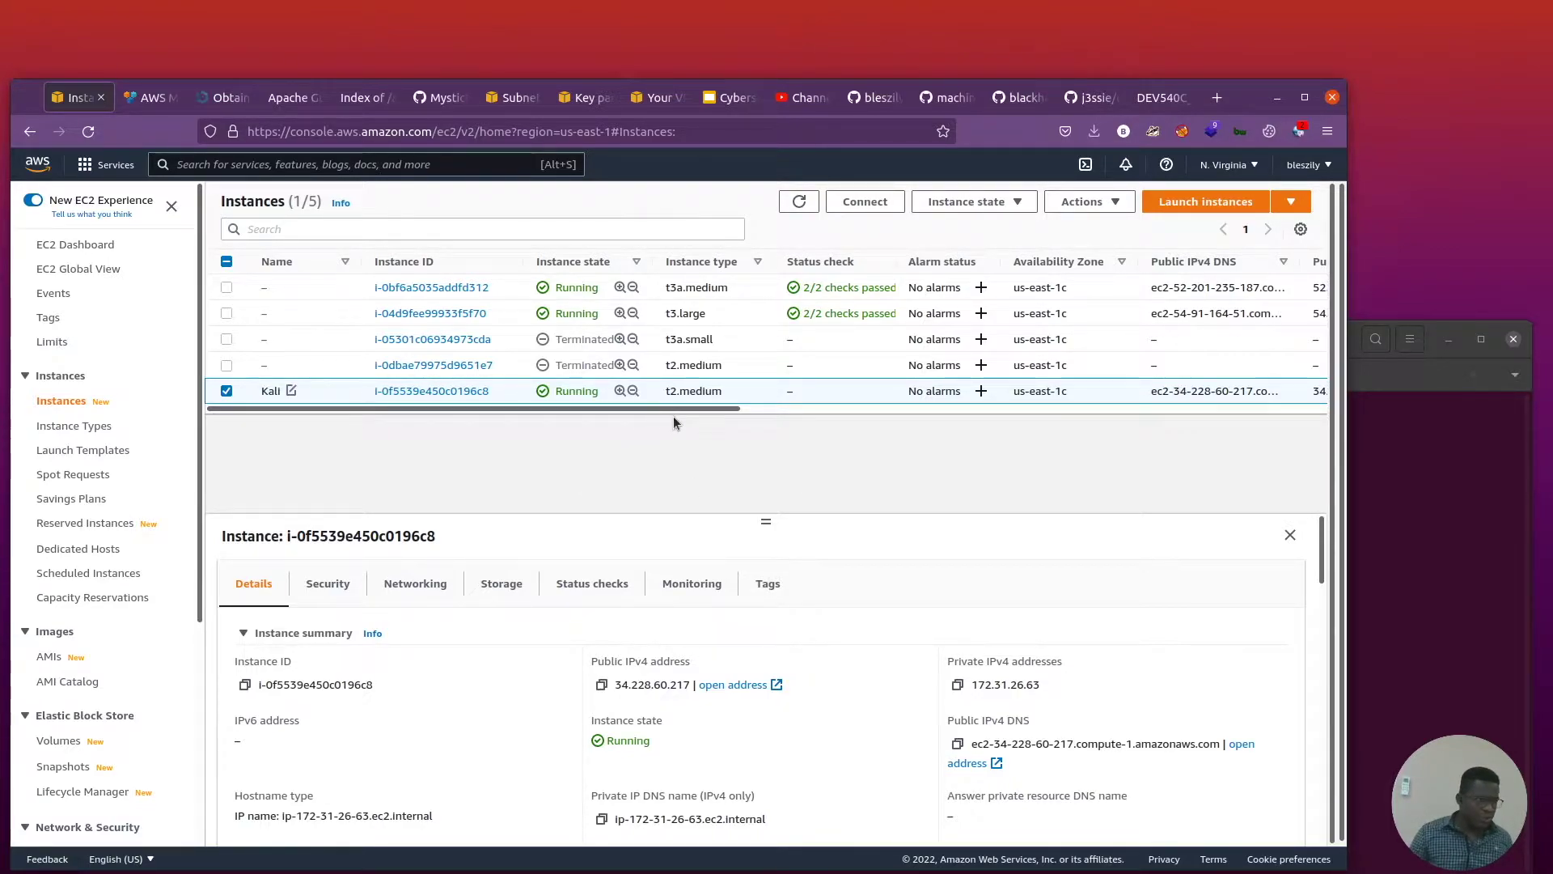
Copy the Kali instance's example SSH client connection command.
right_click(402, 391)
click(467, 447)
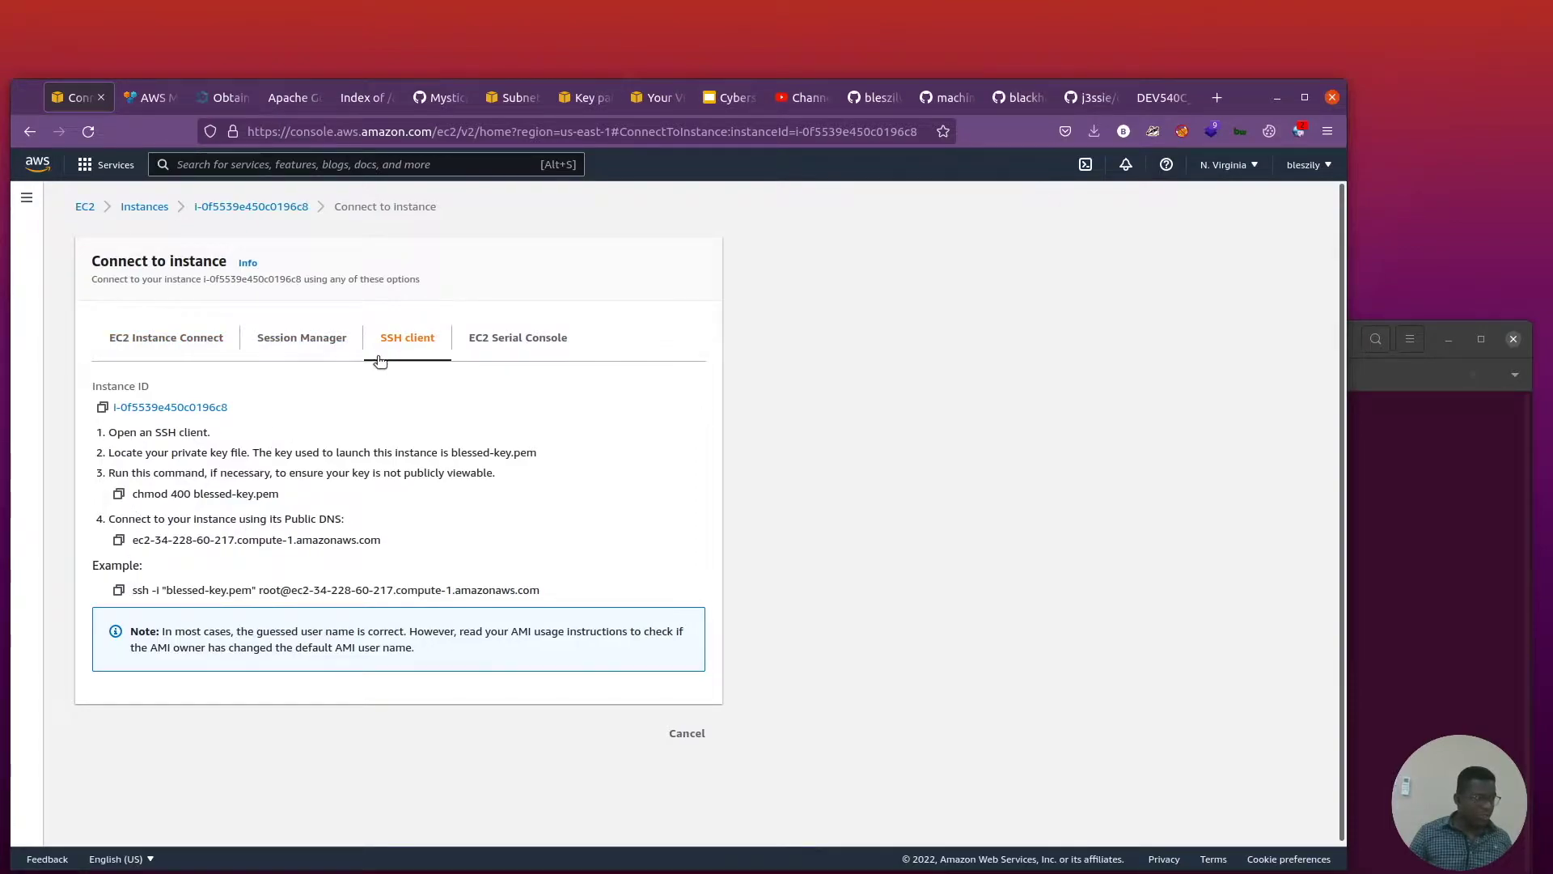
click(118, 592)
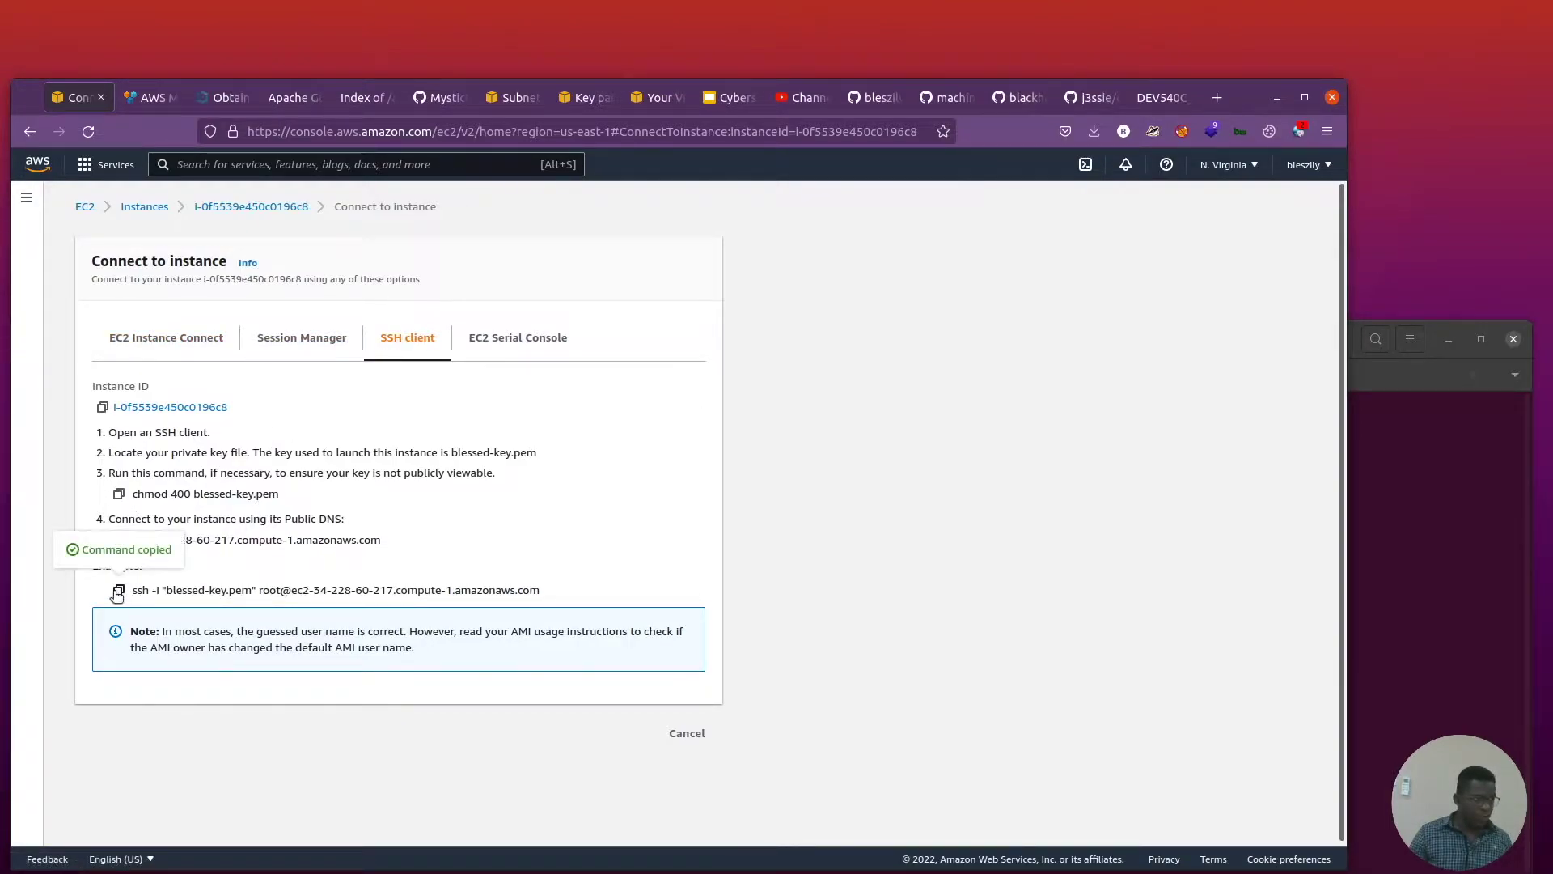
List the terminal's working folder to confirm blessed-key.pem is there.
click(1424, 590)
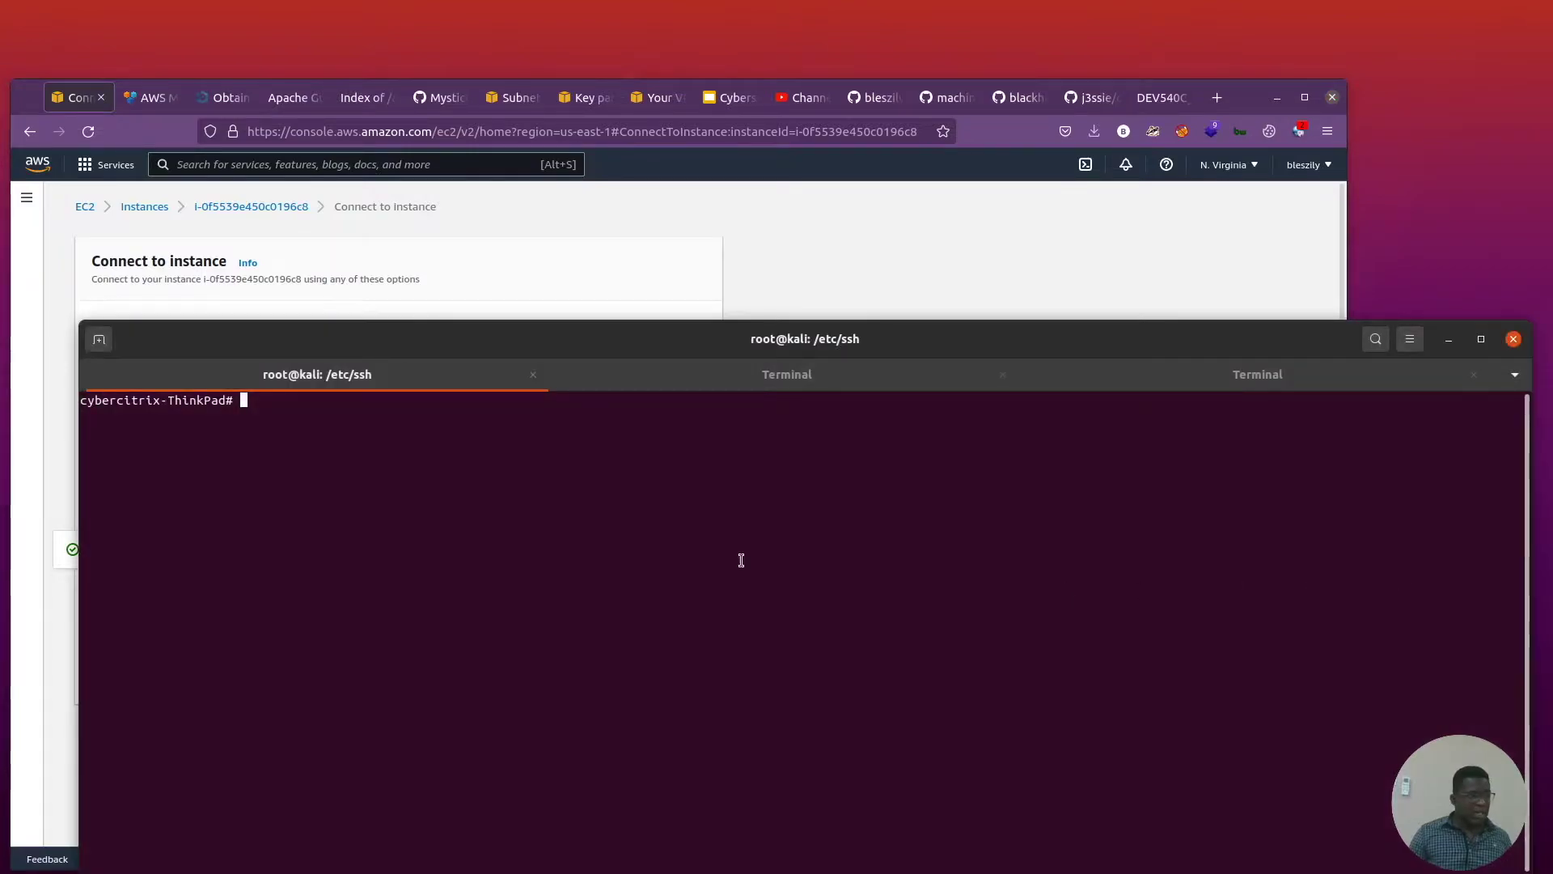
text(ls)
key(Return)
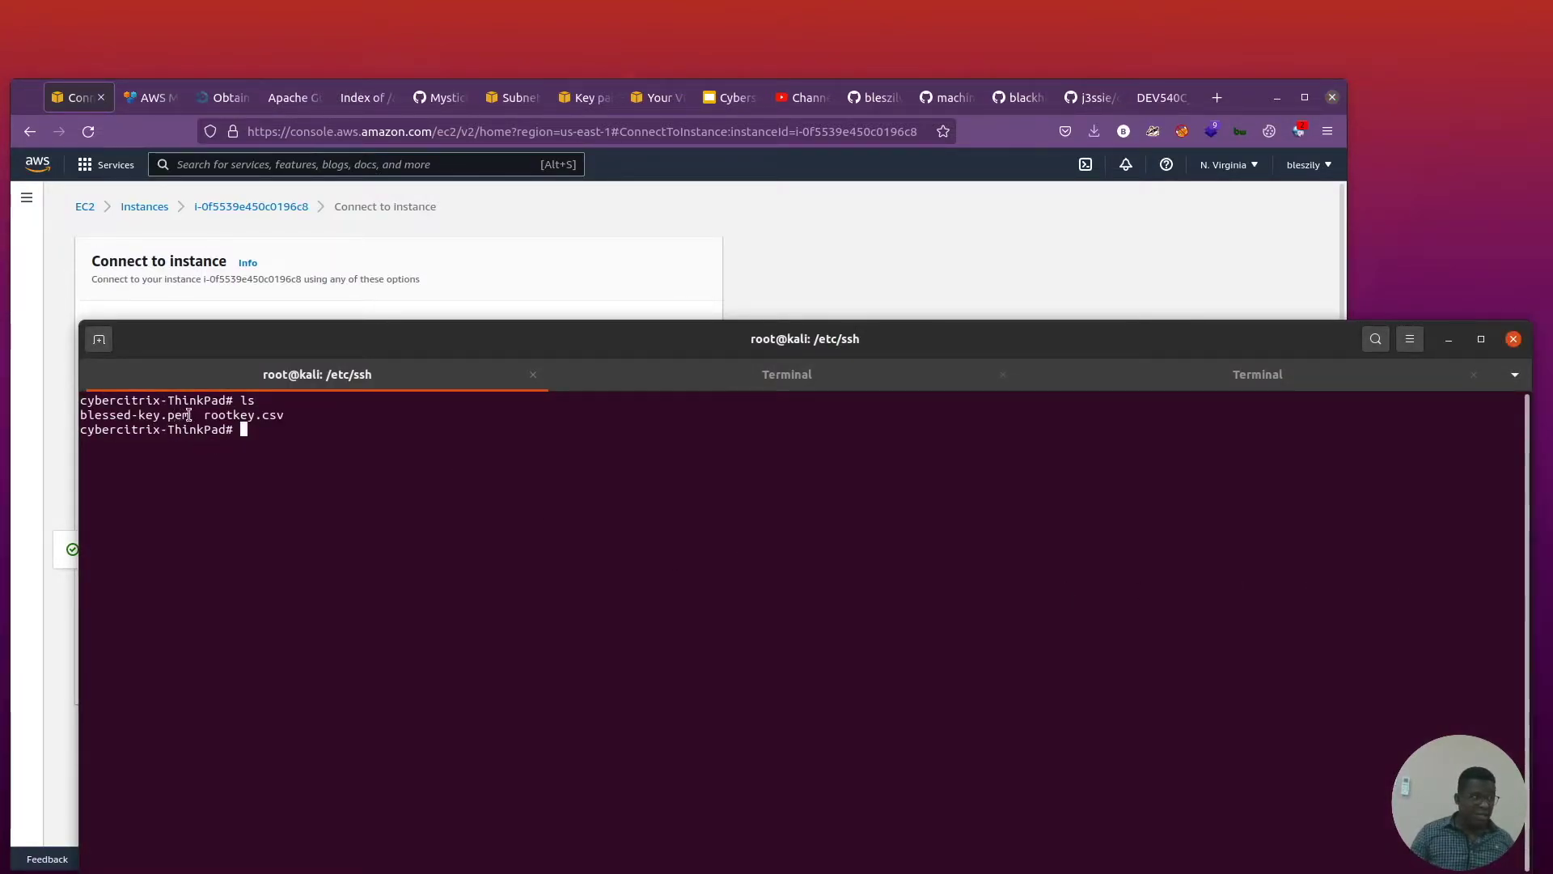
drag(190, 415, 82, 414)
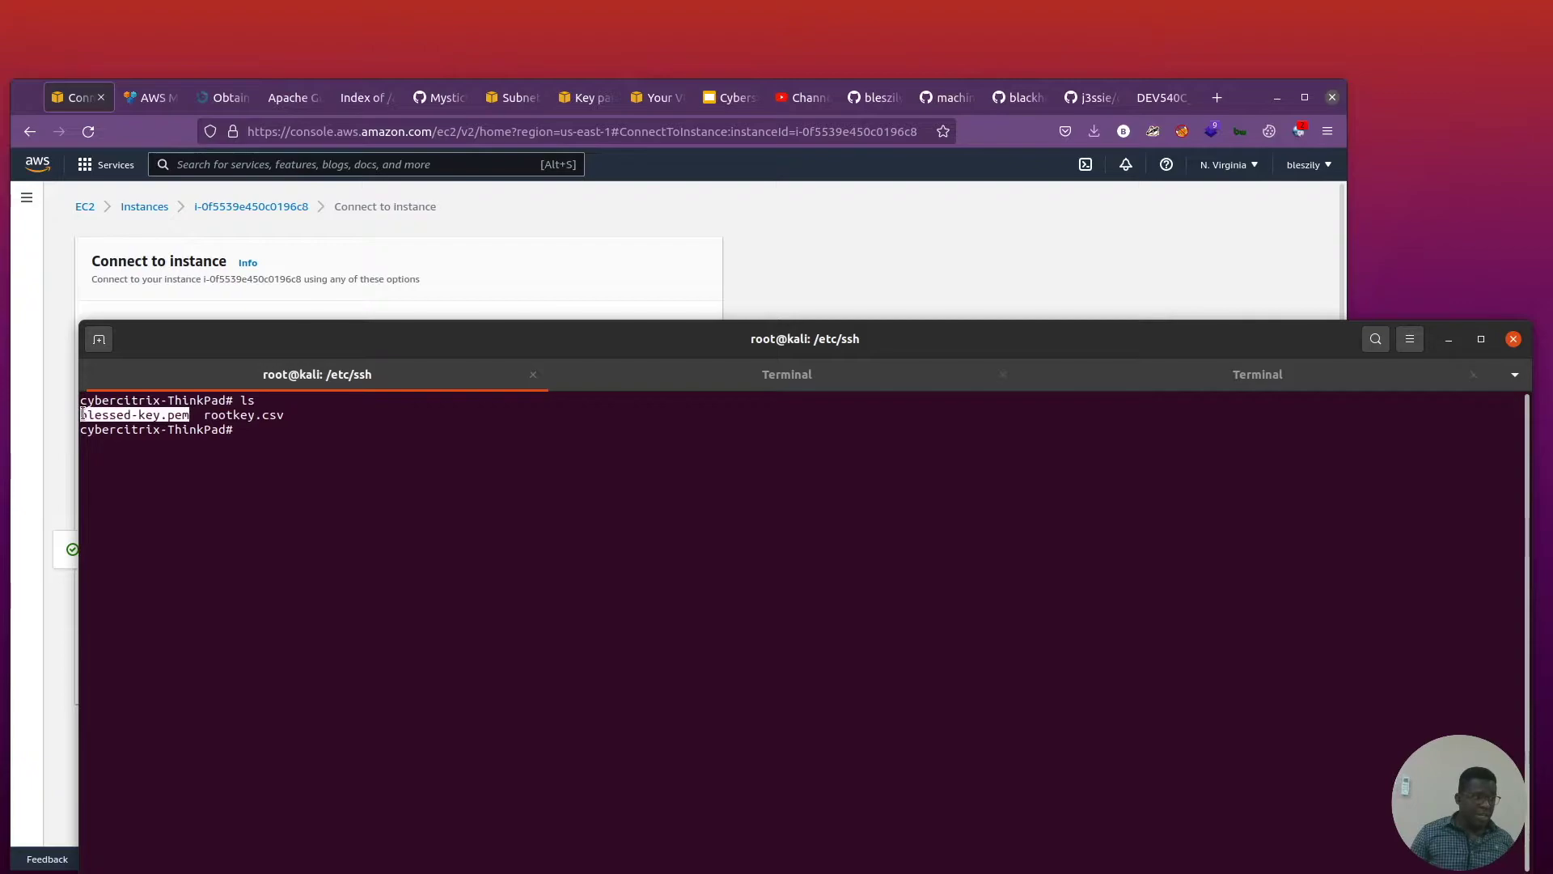
click(355, 496)
Paste the ssh command, change the user from root to kali, and run it.
key(ctrl+shift+v)
key(Left)
key(Left)
key(Left)
key(Left)
key(Left)
key(Left)
key(Left)
key(Left)
key(Left)
key(Left)
key(Left)
key(Left)
key(Left)
key(Left)
key(Left)
key(Left)
key(Left)
key(Left)
key(Left)
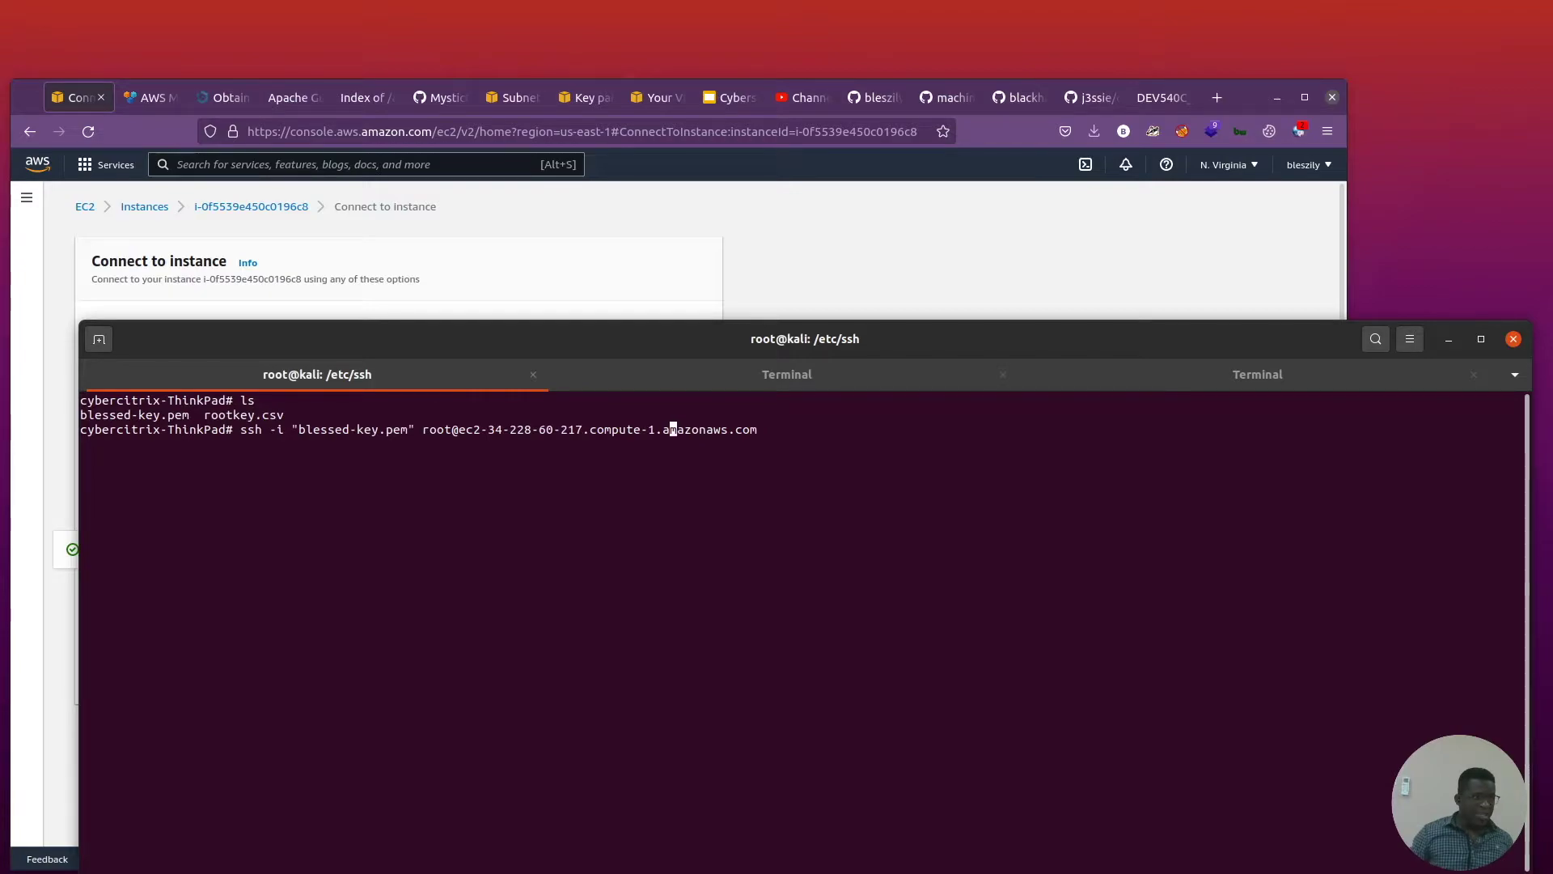
key(Left)
key(Left)
key(Left)
key(Left)
key(Left)
key(Left)
key(Left)
key(Left)
key(Left)
key(Left)
key(Left)
key(Left)
key(Left)
key(Left)
key(Left)
key(Left)
key(Left)
key(Left)
key(Left)
key(Left)
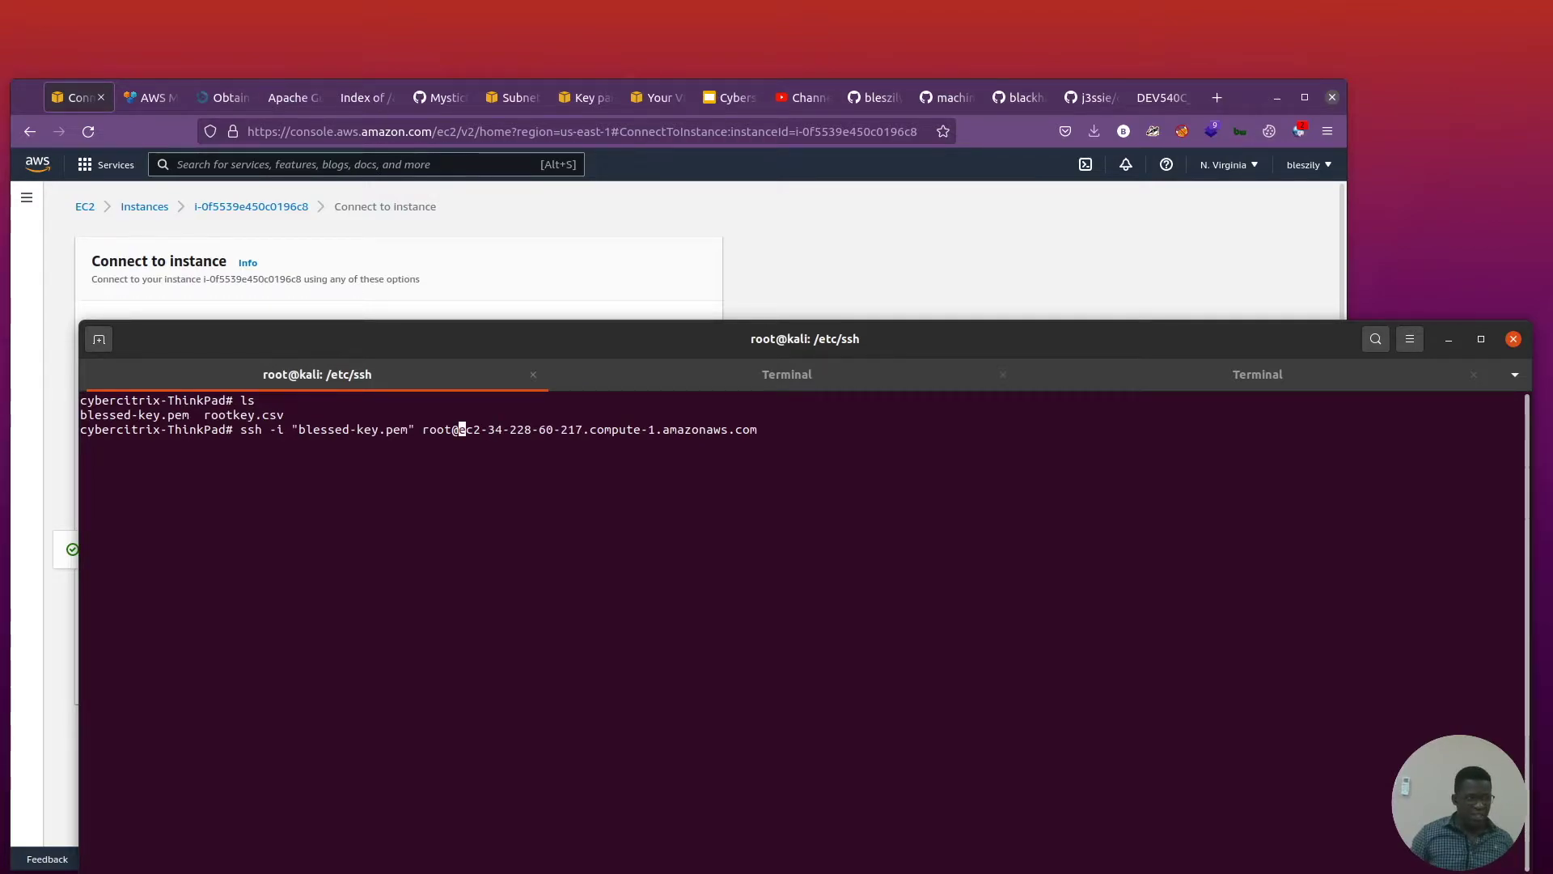
key(Left)
key(BackSpace)
key(BackSpace)
key(BackSpace)
key(BackSpace)
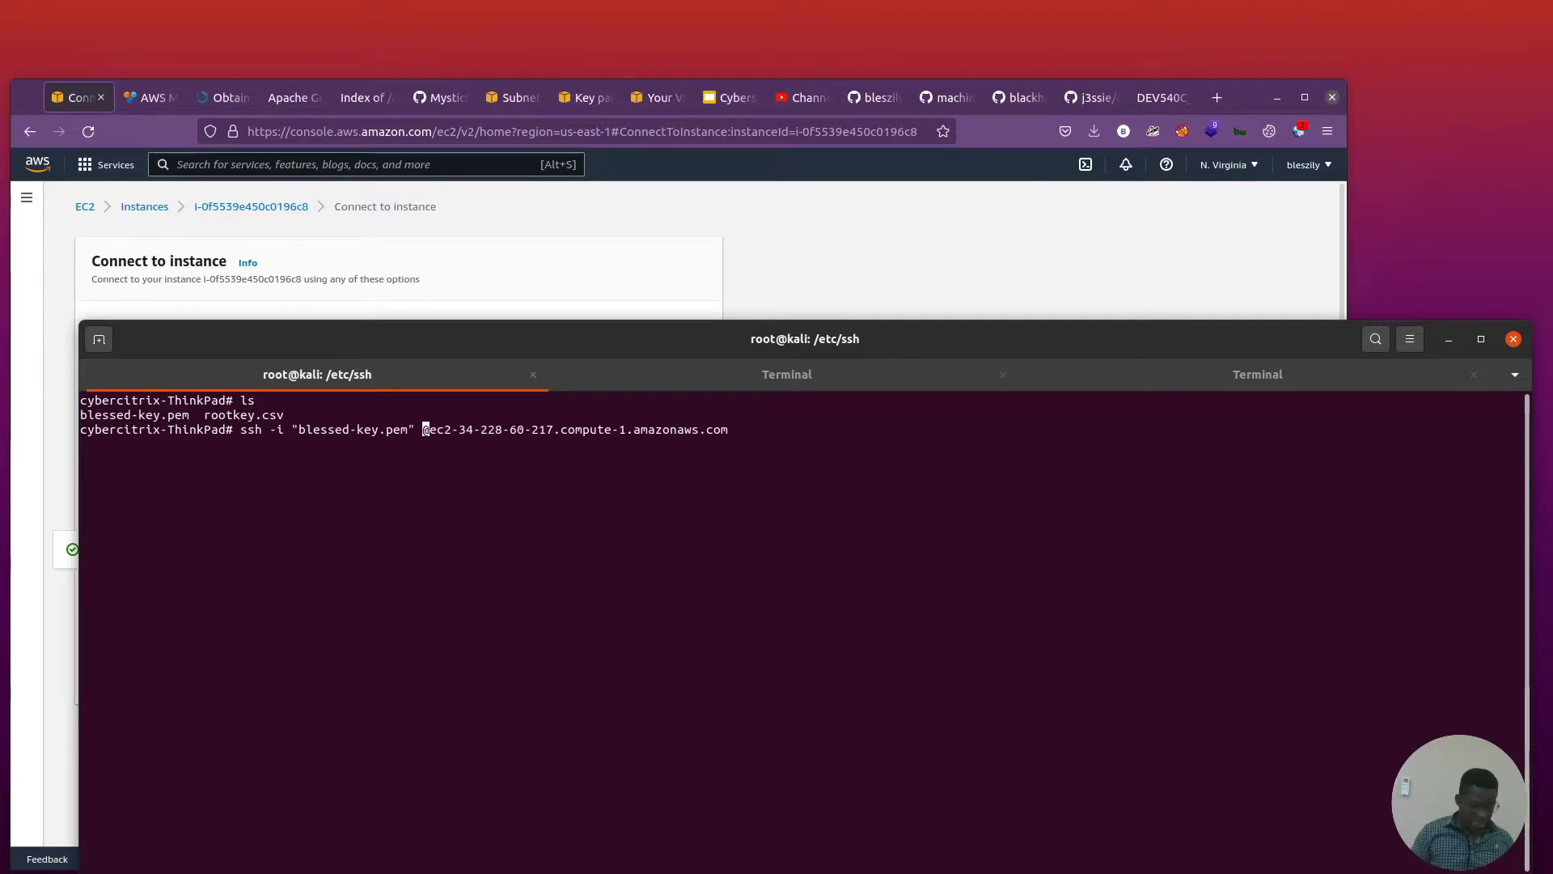
text(kali)
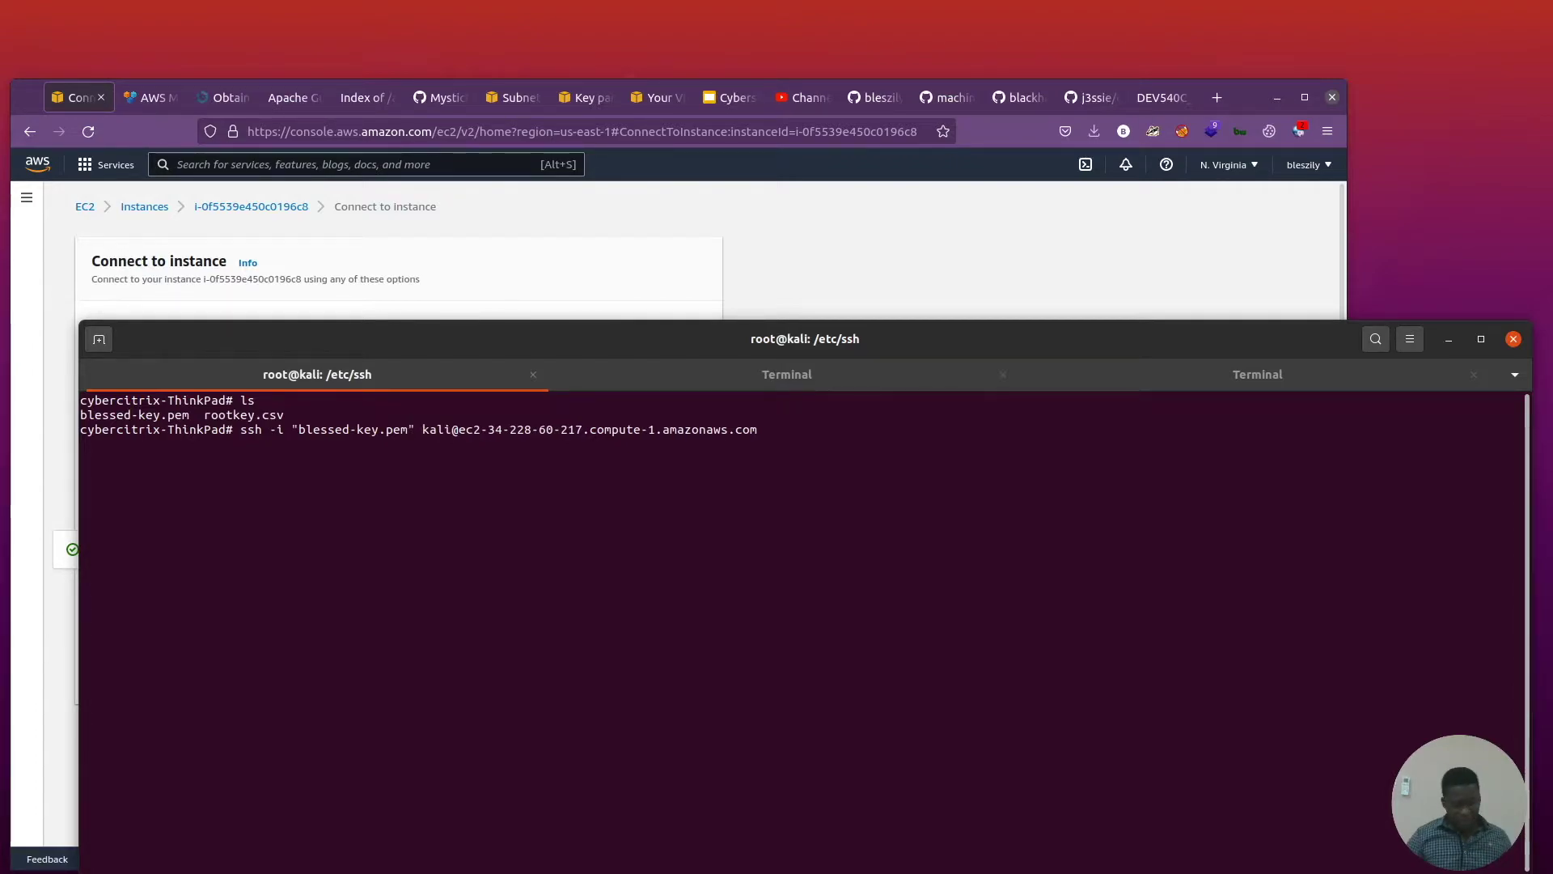
key(Return)
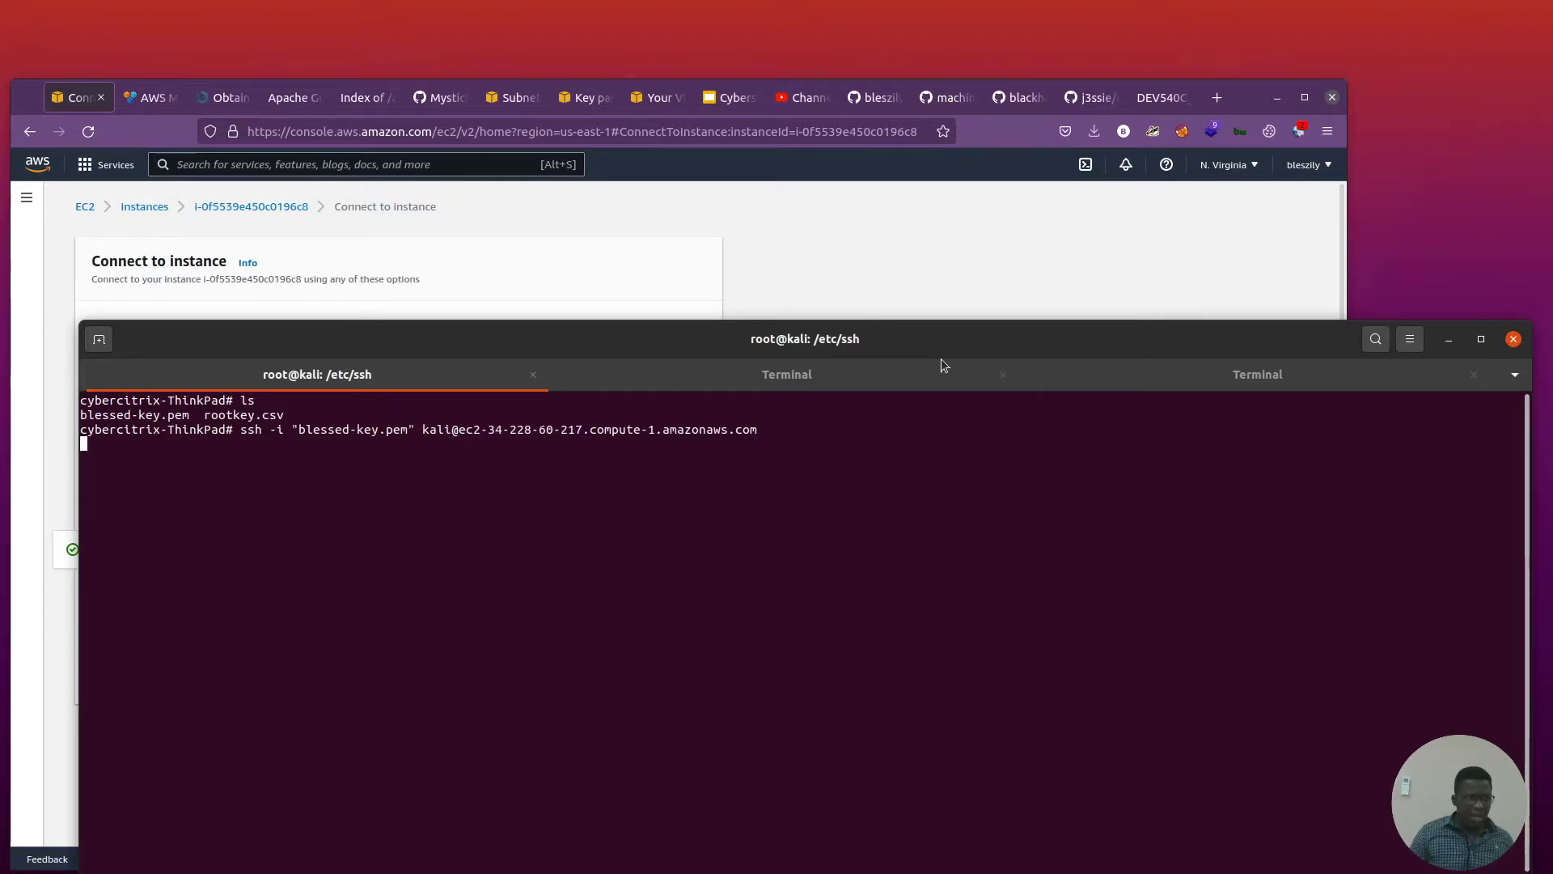
Clear the other terminal session, then trust the Kali host fingerprint by answering 'yes'.
click(941, 364)
text(cl)
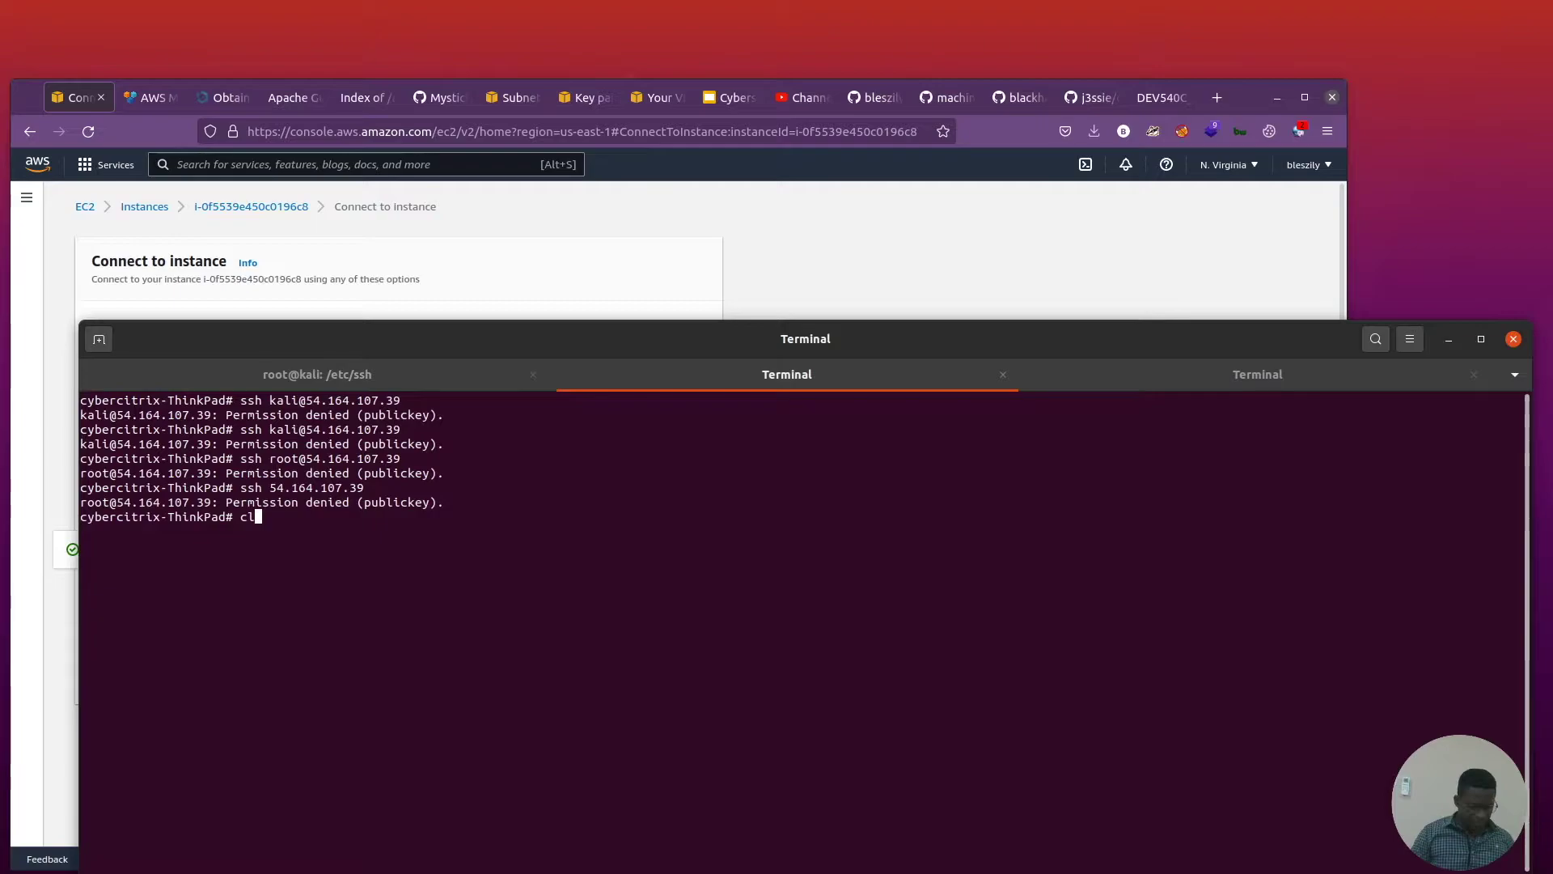
text(ear)
key(Return)
text(ls)
key(Return)
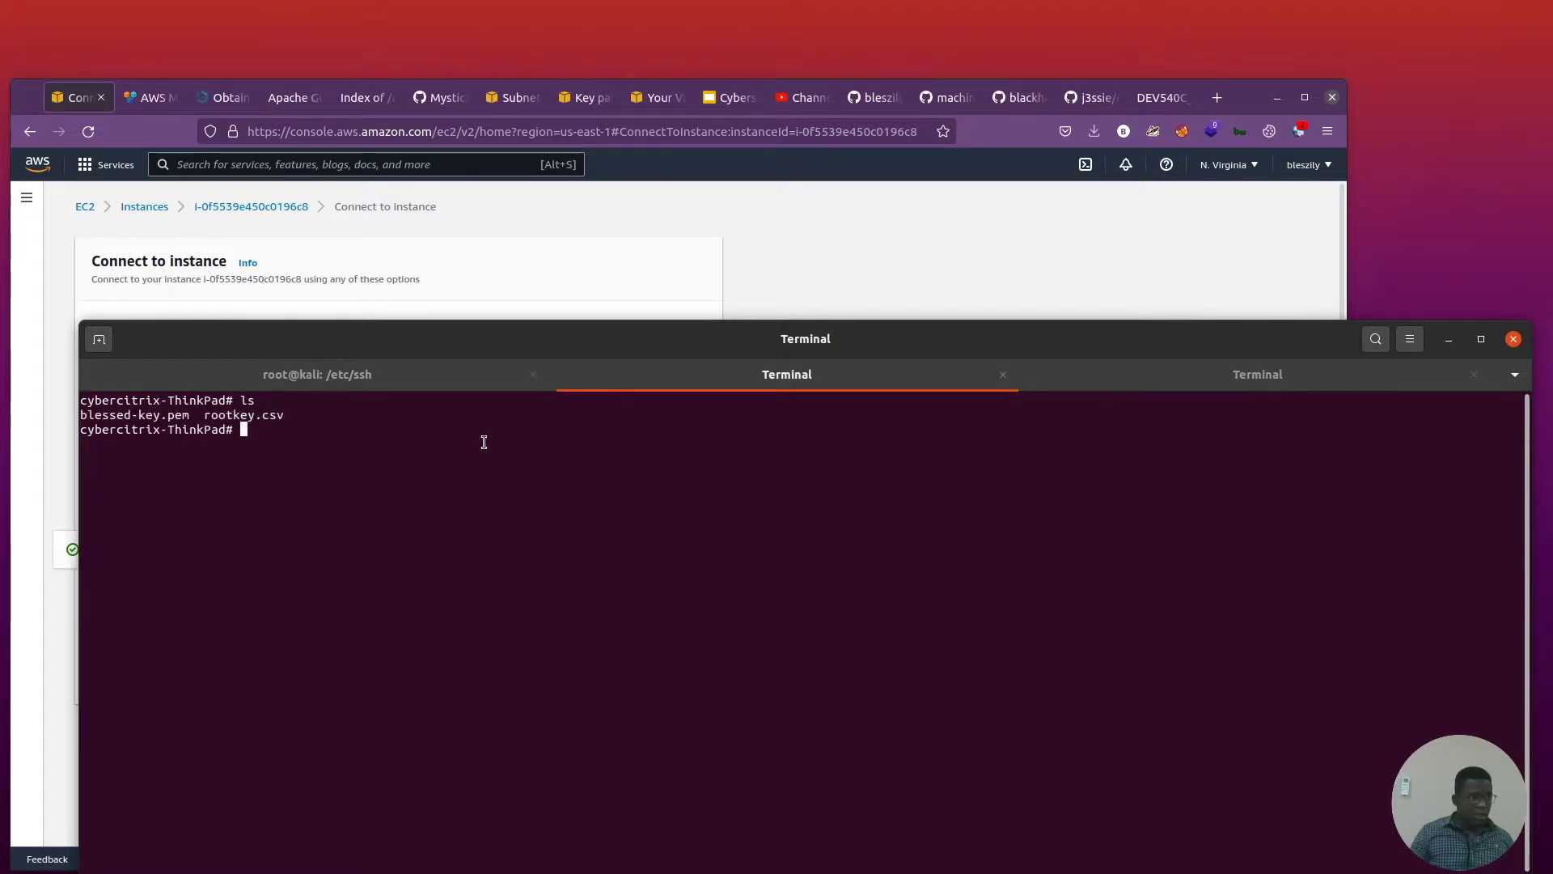
key(ctrl+Page_Up)
key(Return)
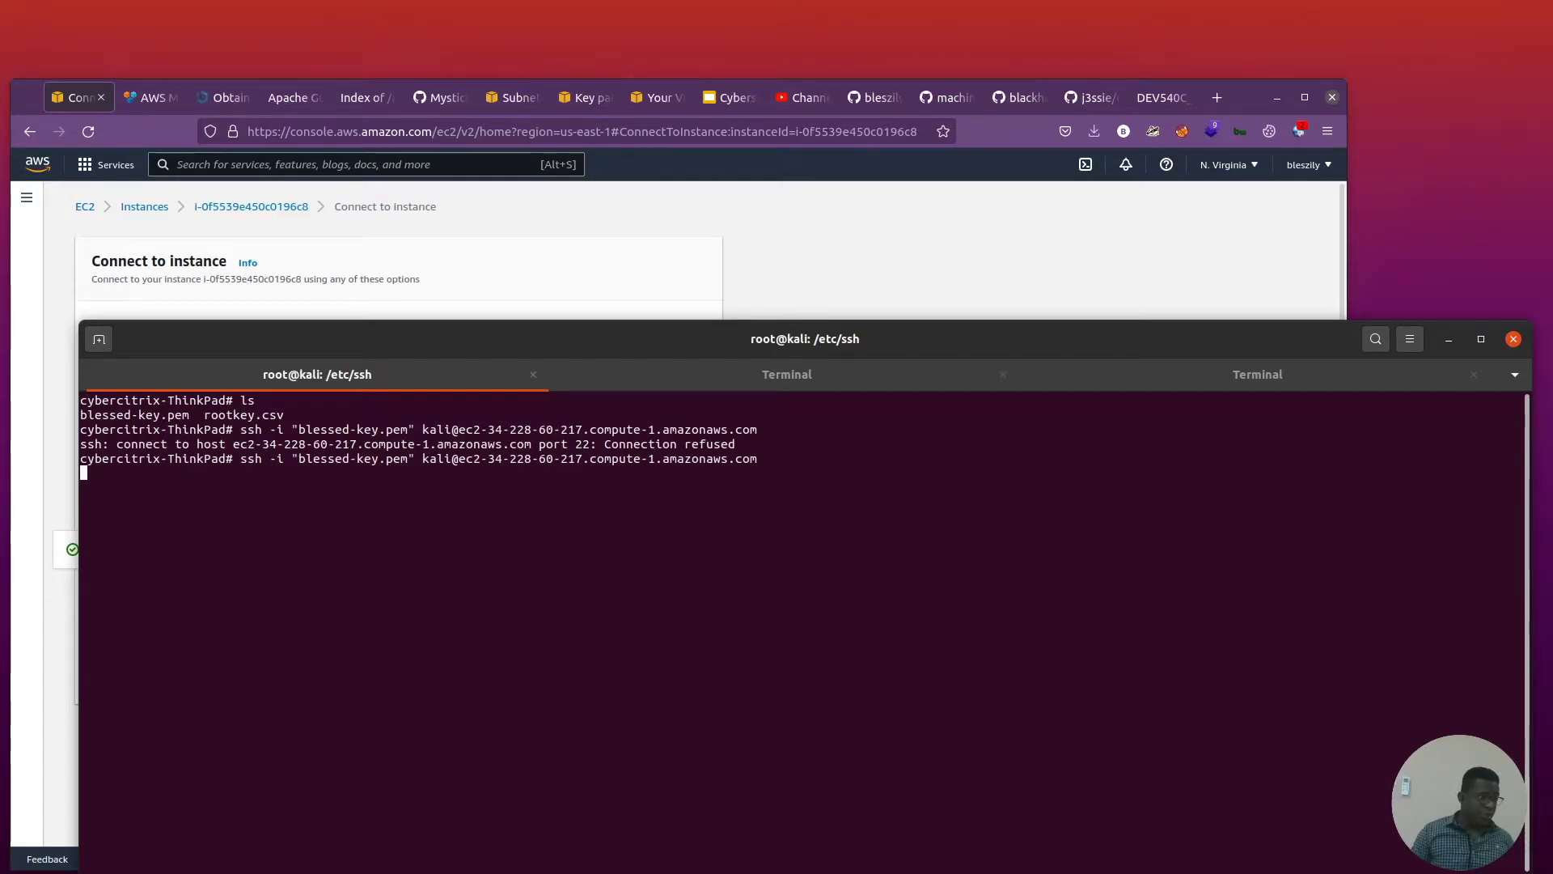
text(ye)
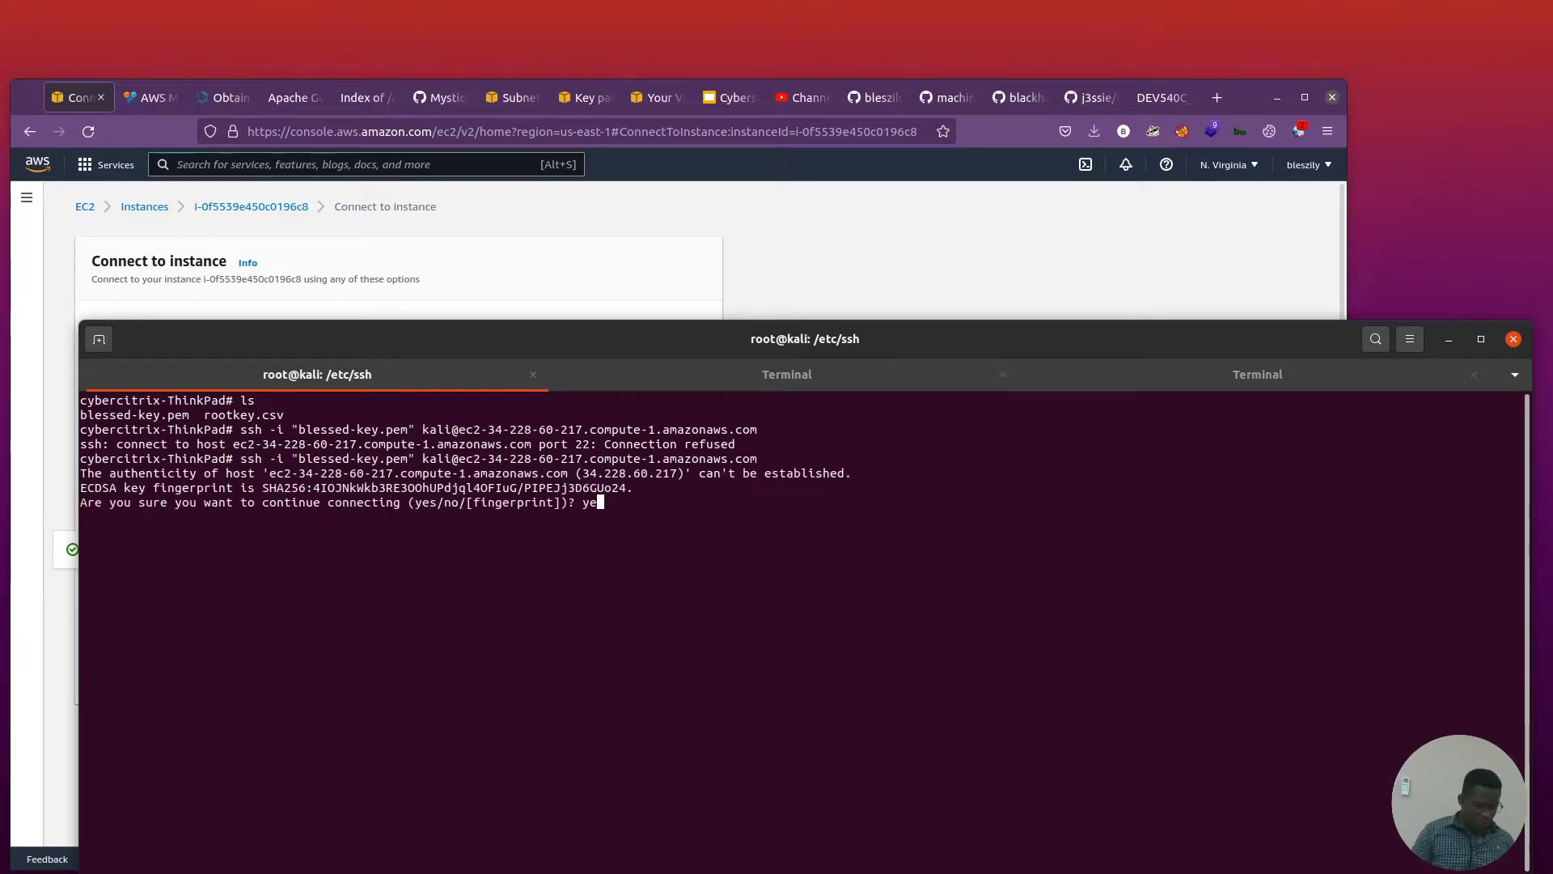
text(s)
key(Return)
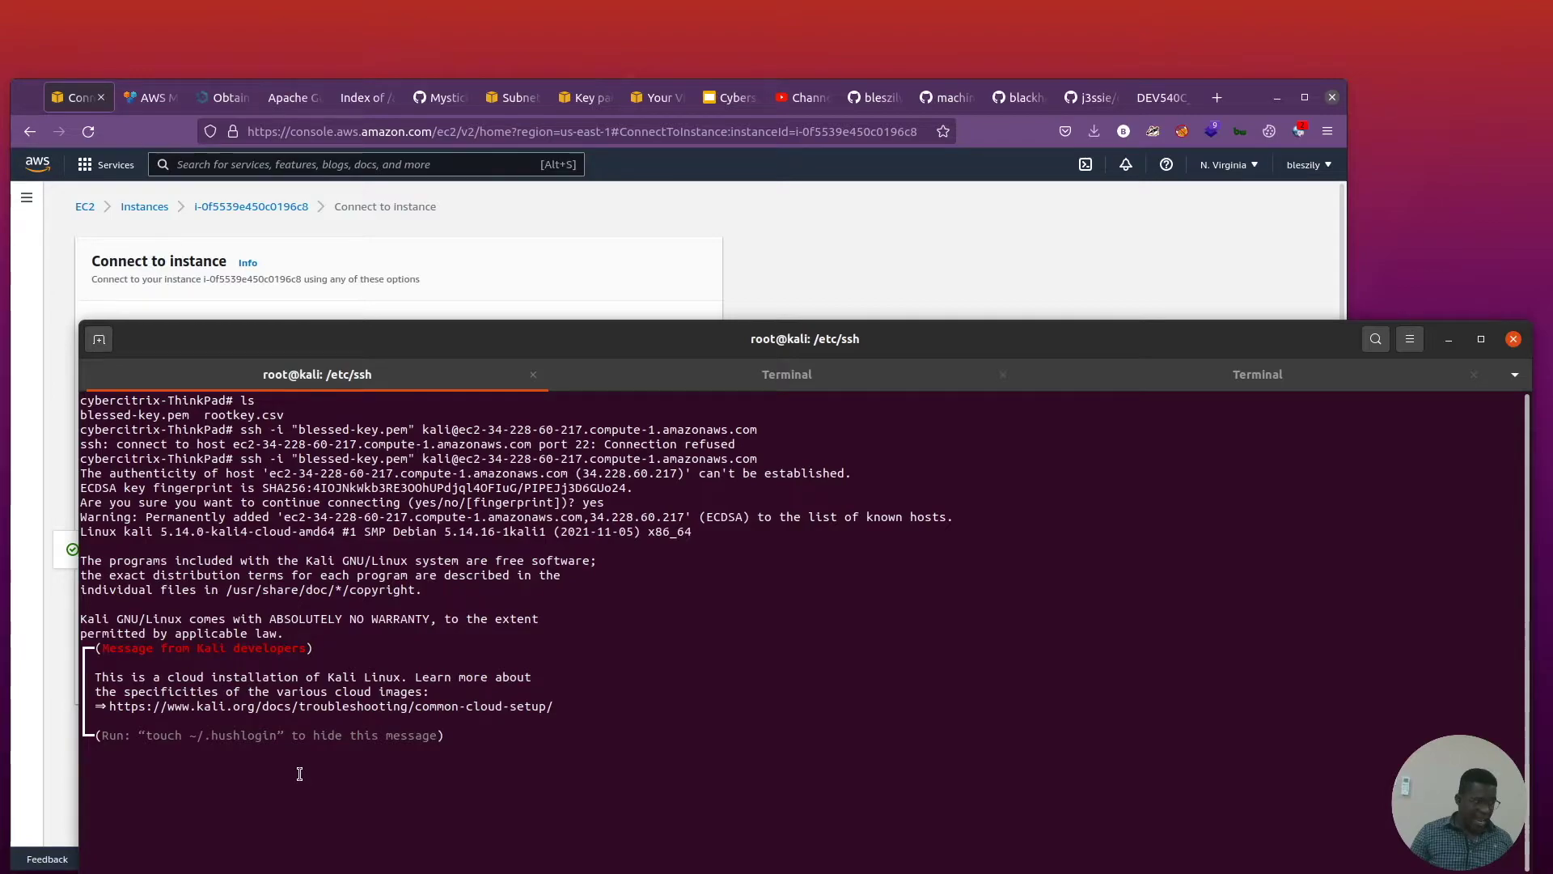
Clear the screen and run id and uname -a to check groups and kernel version.
text(cl)
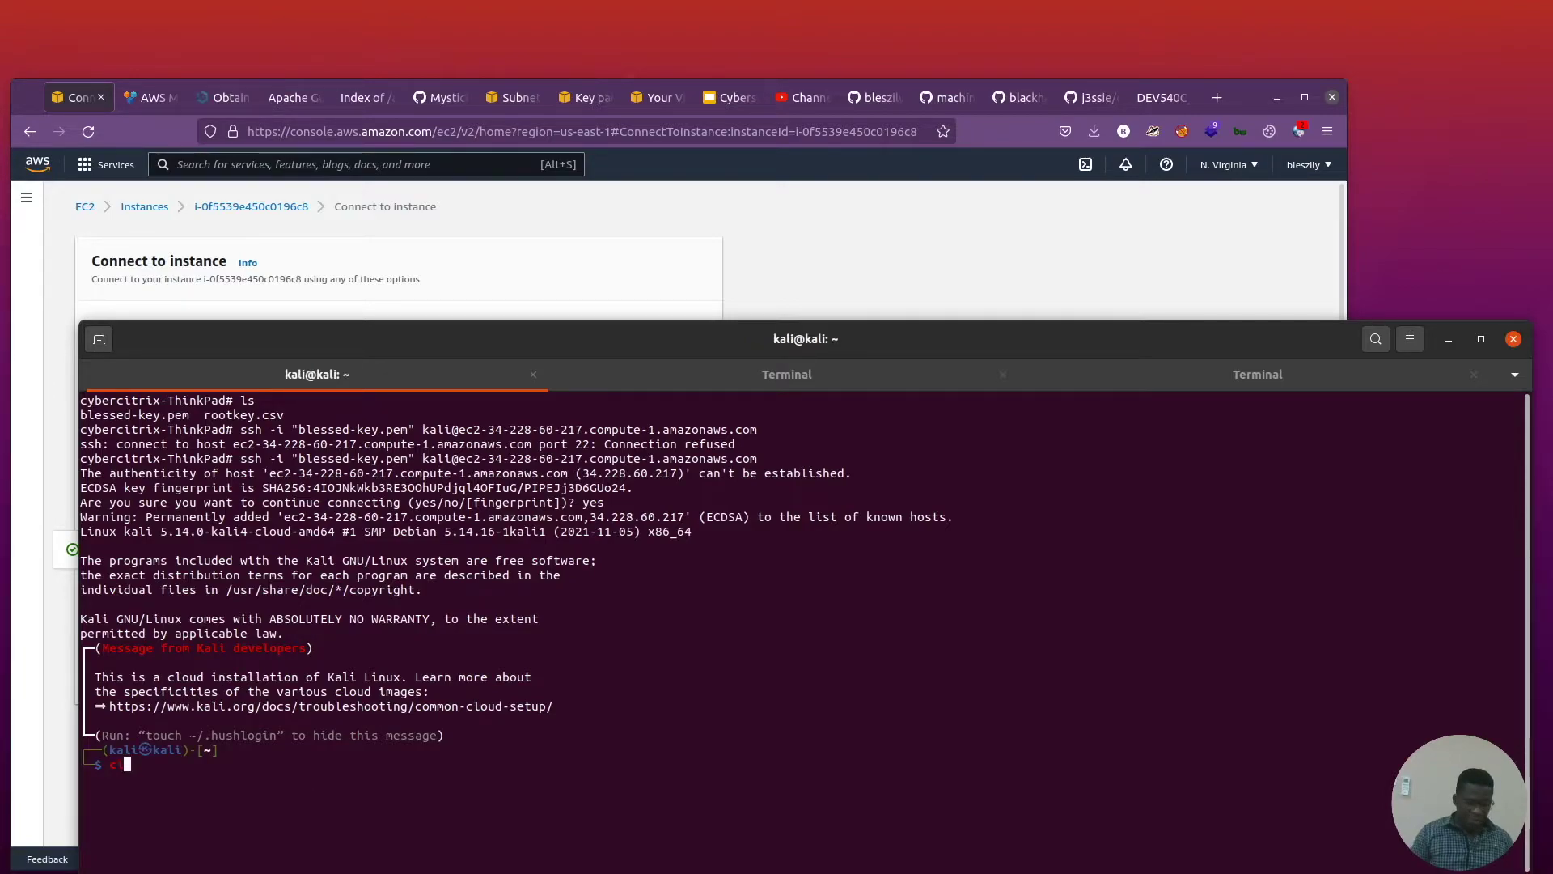
text(ear)
key(Return)
text(id)
key(Return)
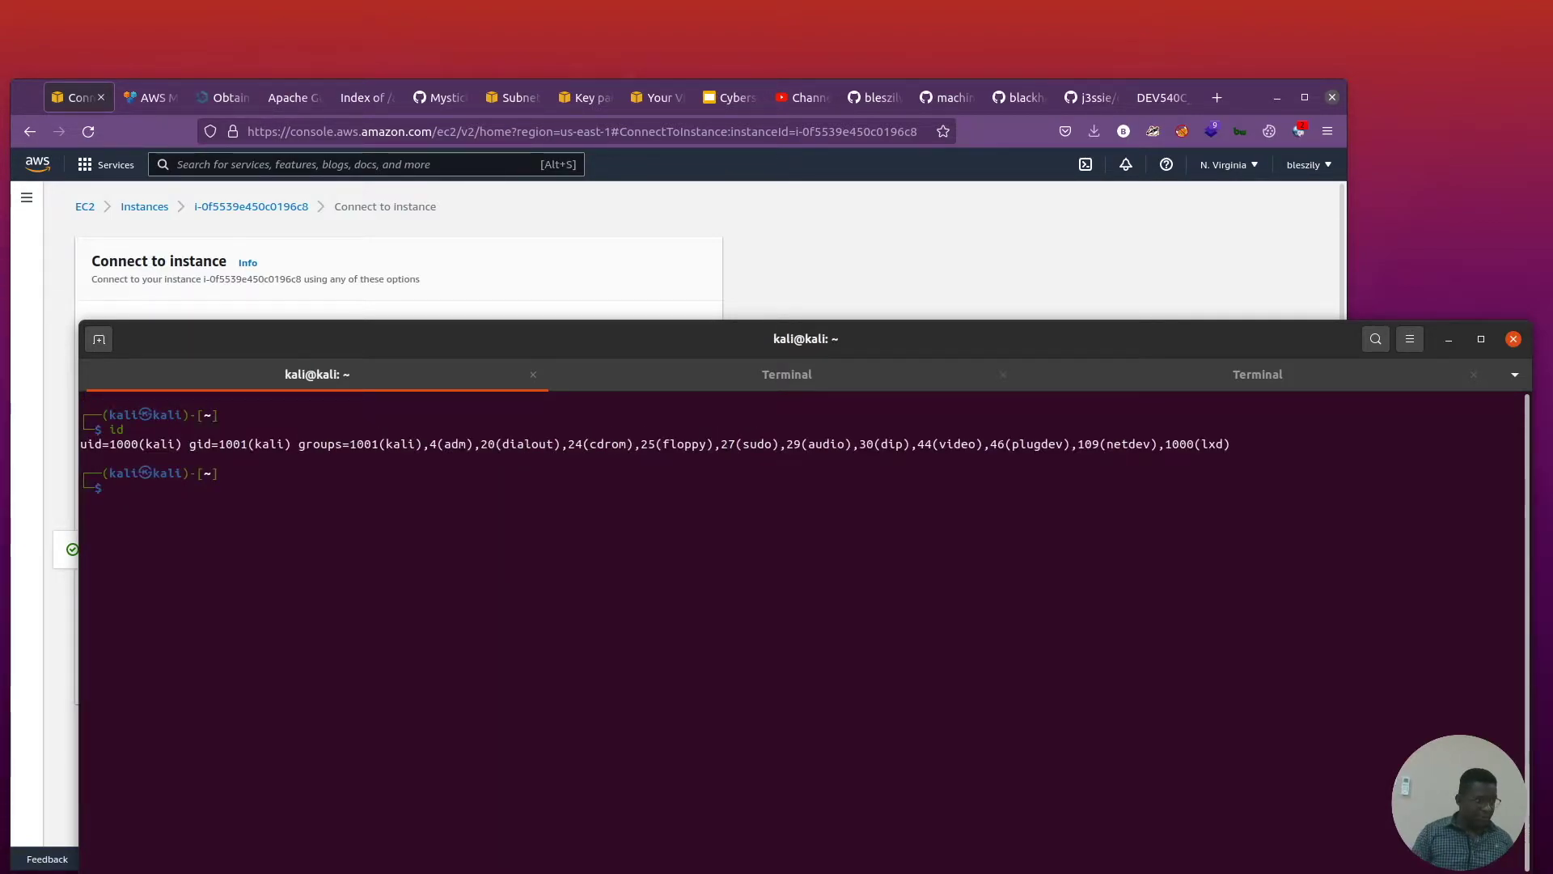
text(uname -a)
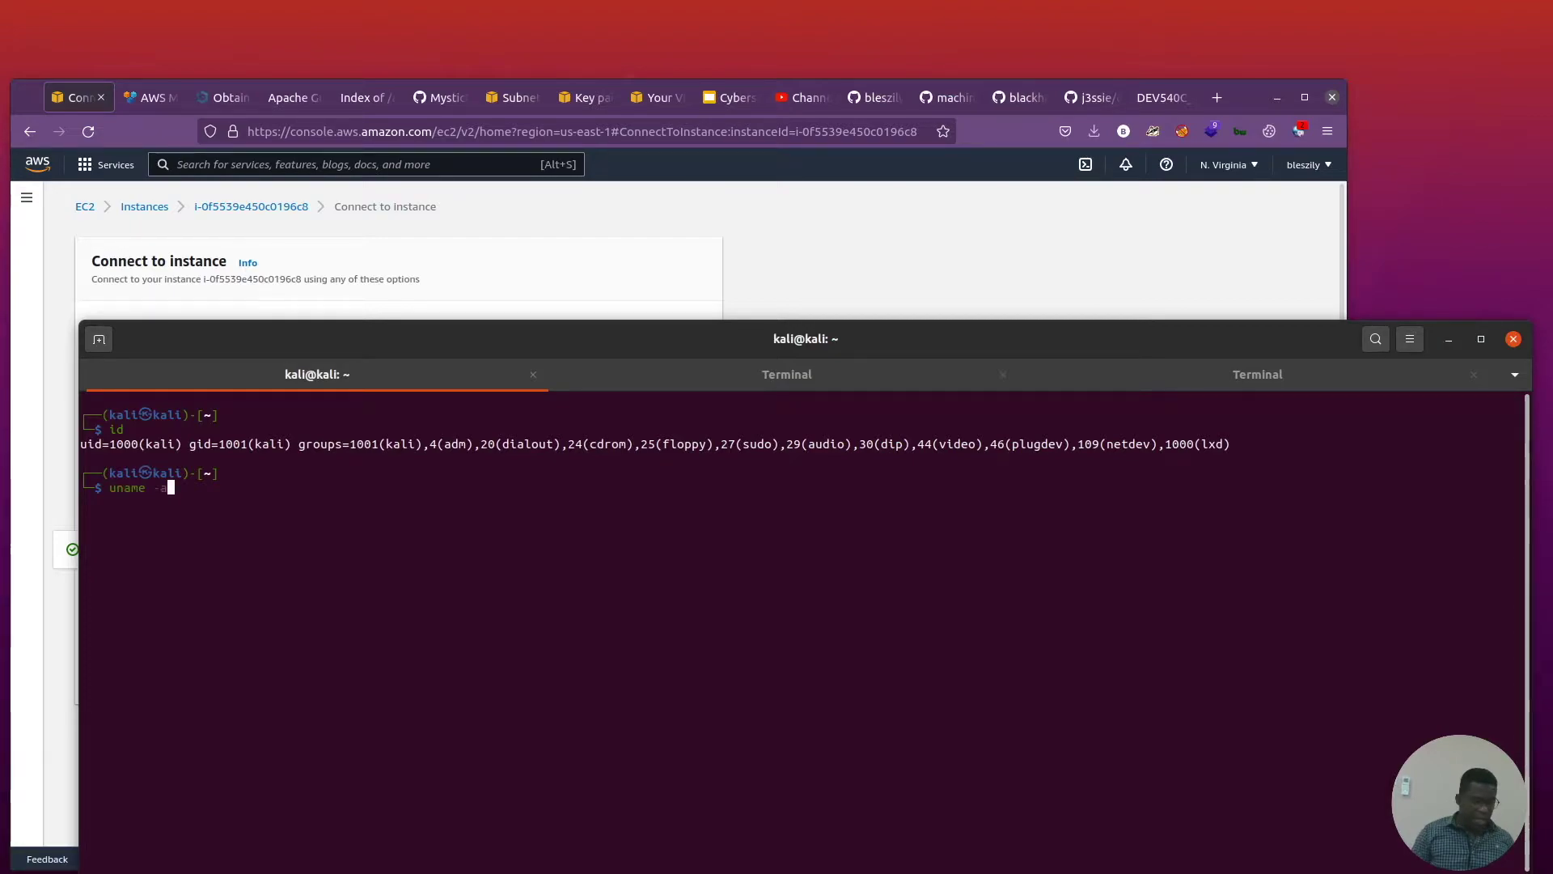
key(Return)
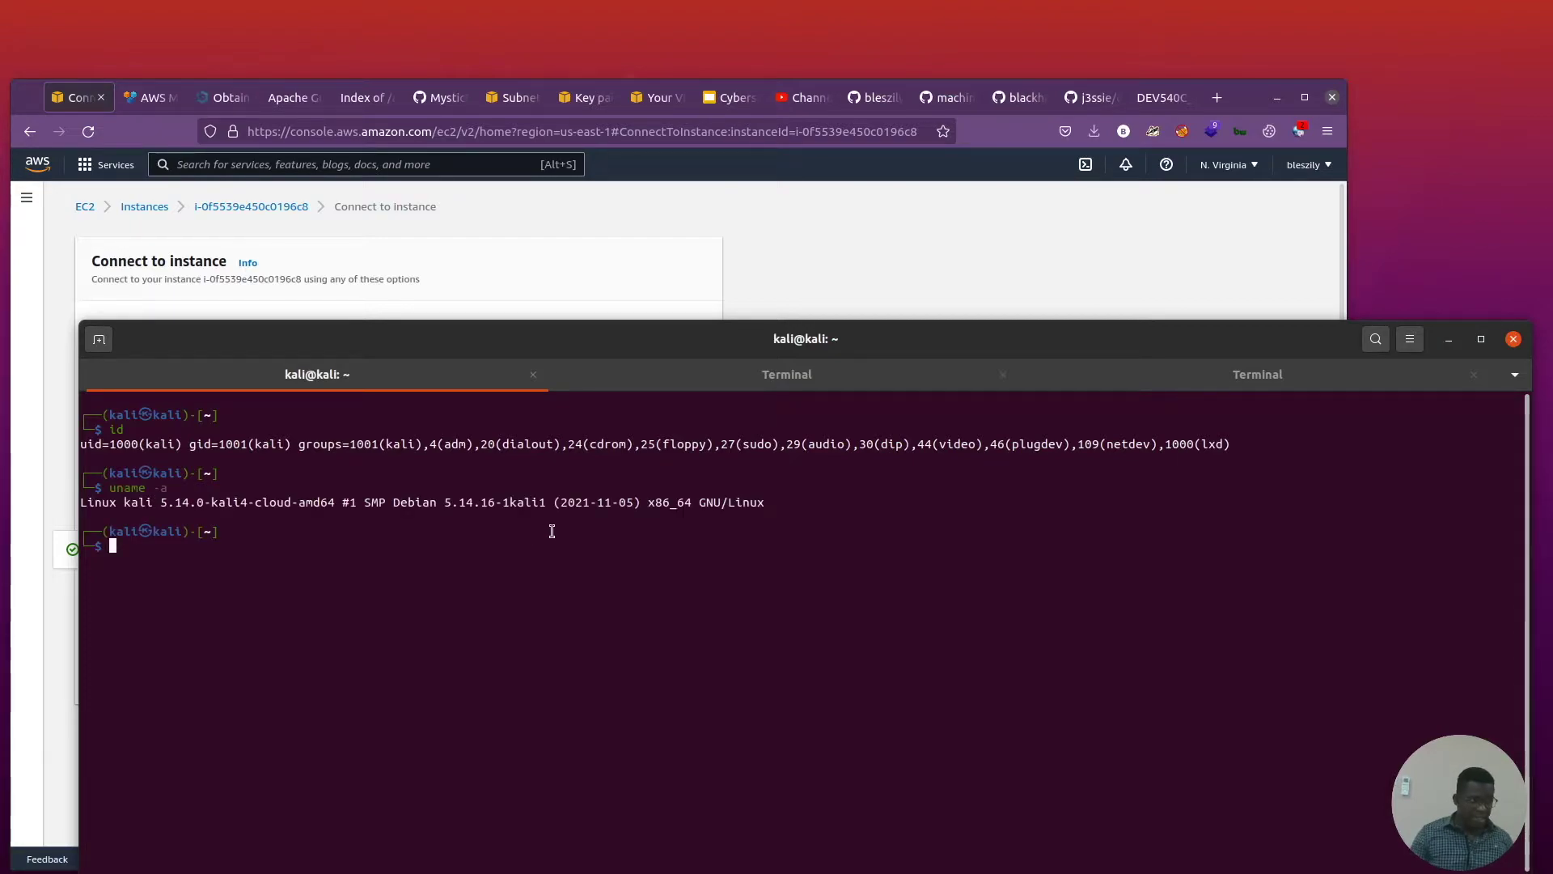
drag(547, 507, 445, 507)
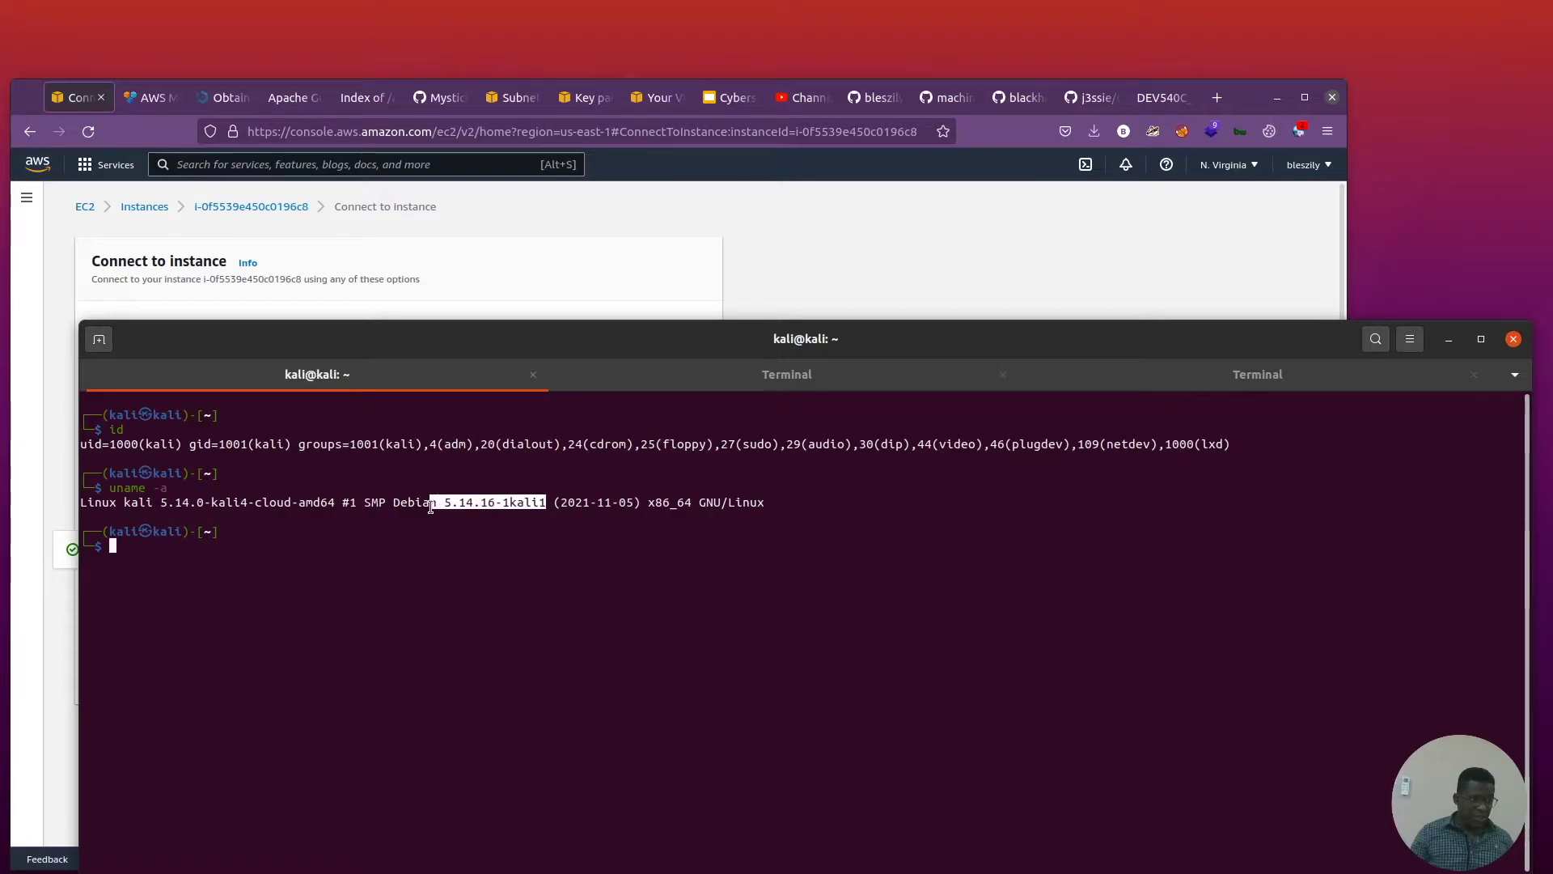
click(305, 550)
Run apt update, then rerun it as sudo apt update.
text(clear)
key(Return)
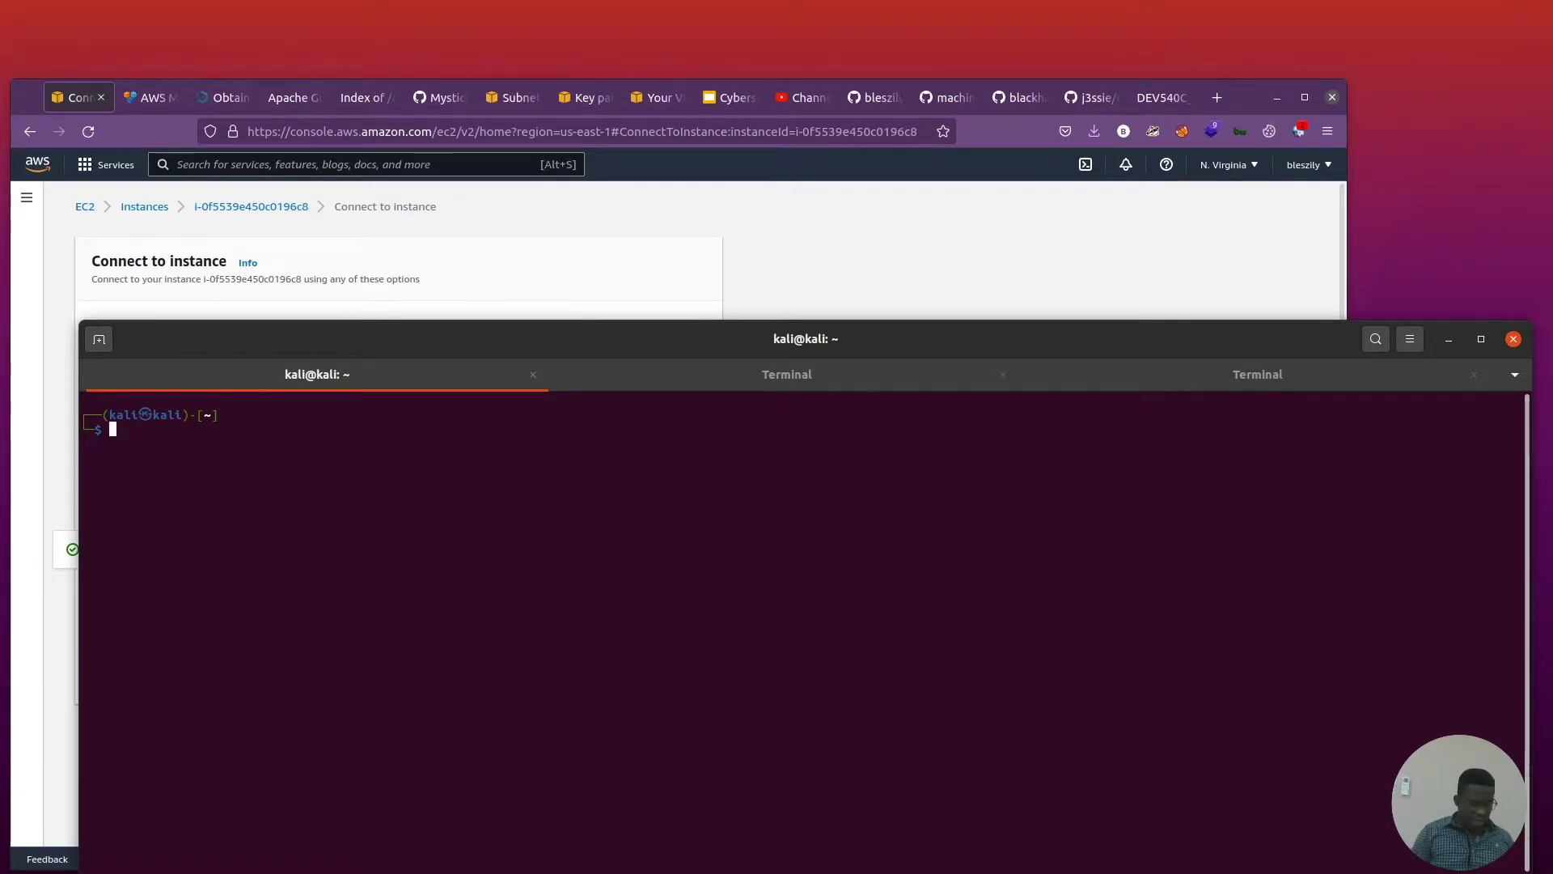
text(apt update)
key(Return)
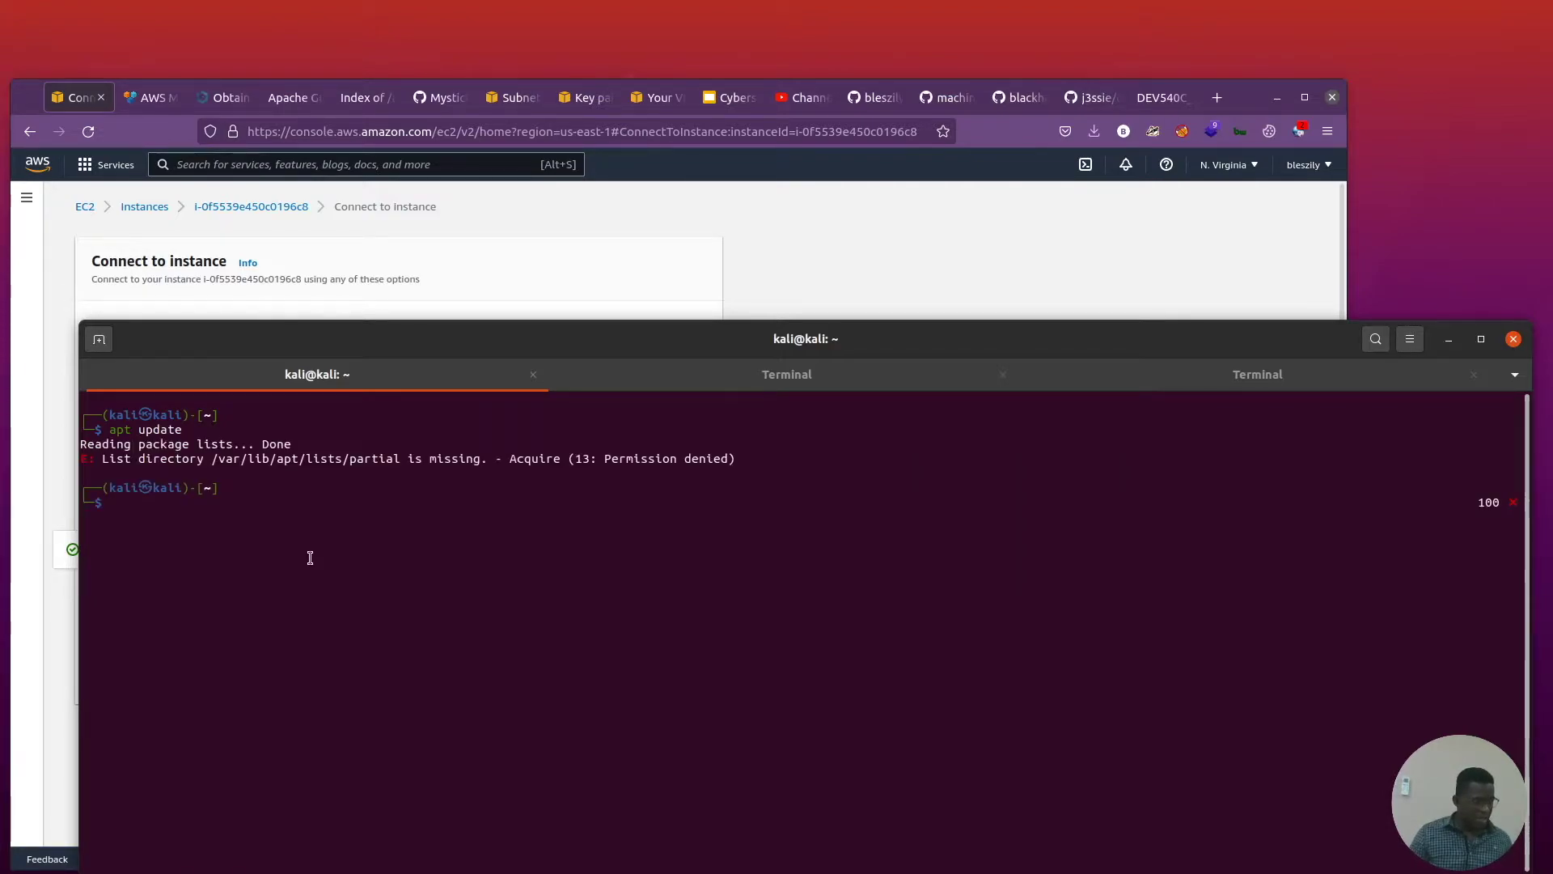
text(sudo)
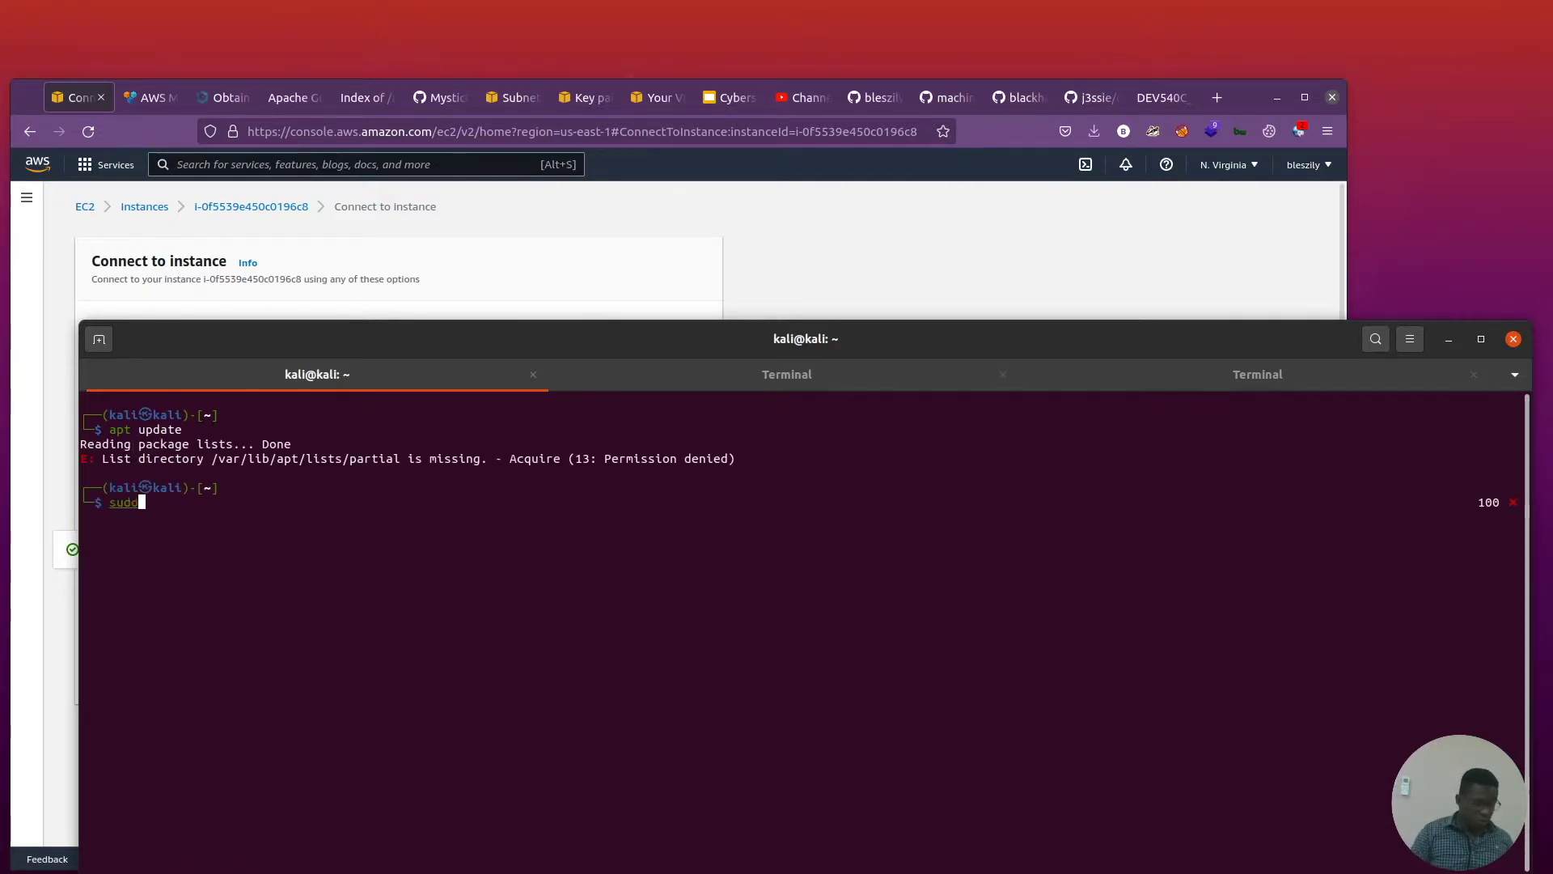
text( apt update)
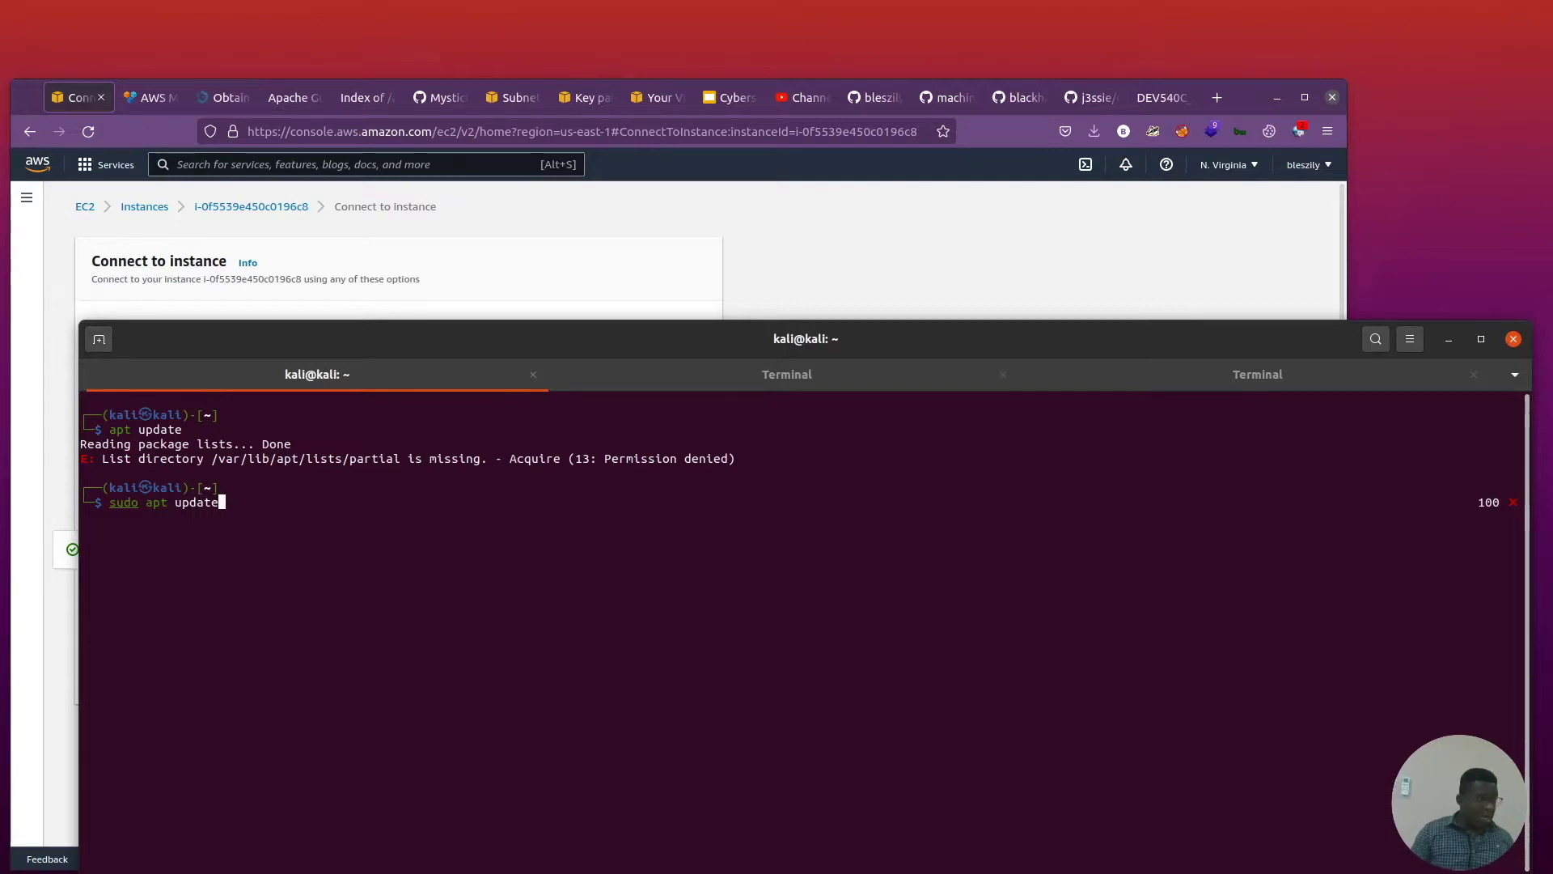
key(Return)
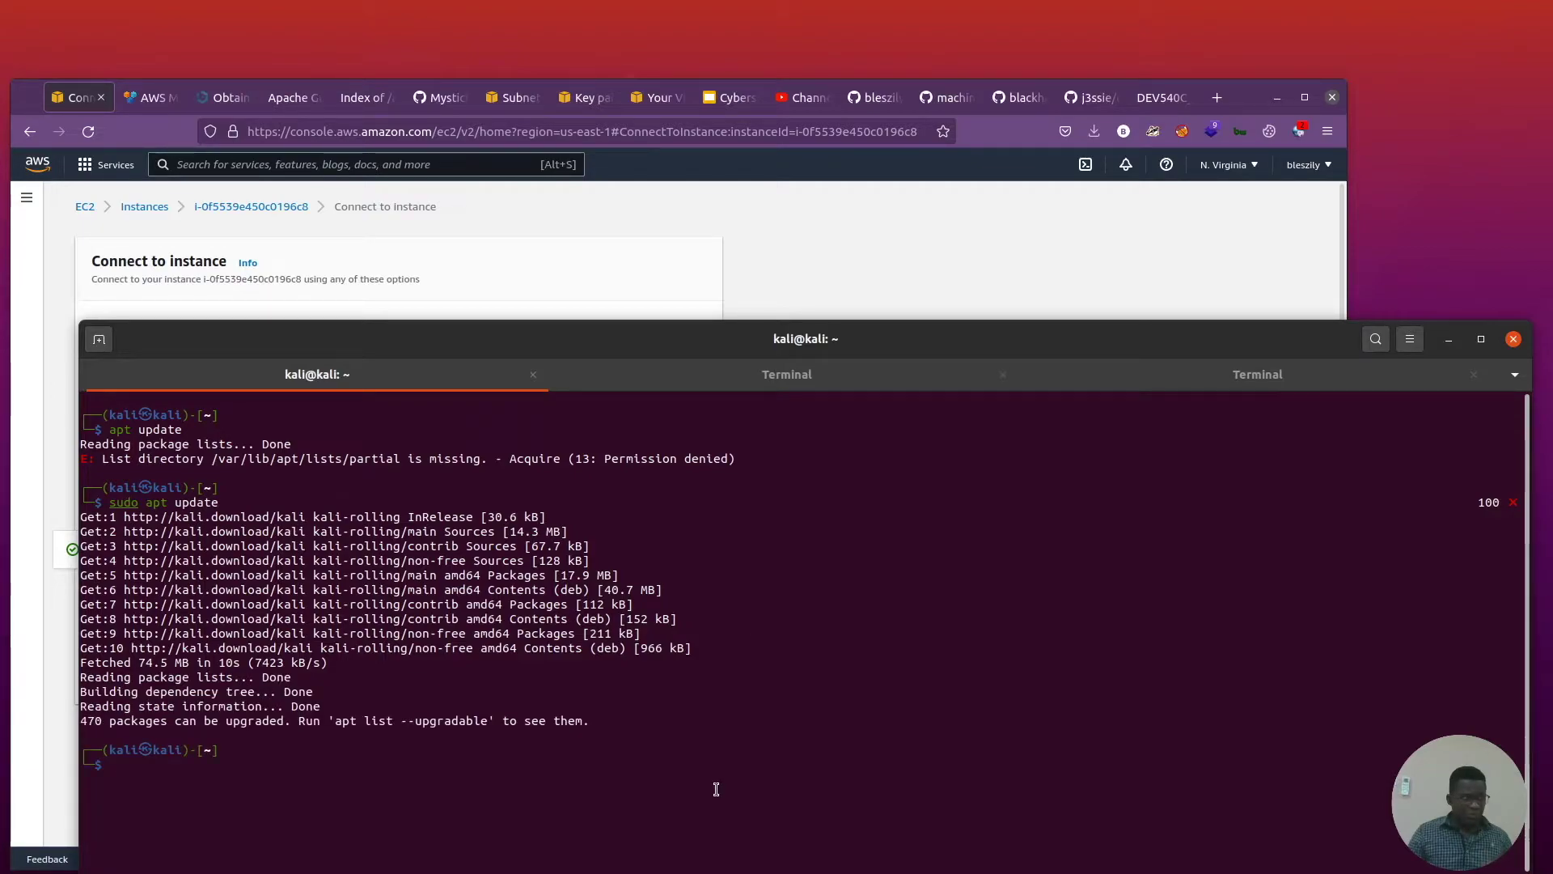
Clear the screen and recall sudo apt update to edit it into a new command.
key(ctrl+l)
key(Up)
key(Home)
key(ctrl+Right)
Set a new root password with sudo passwd, entering it twice.
key(ctrl+k)
text(passwd)
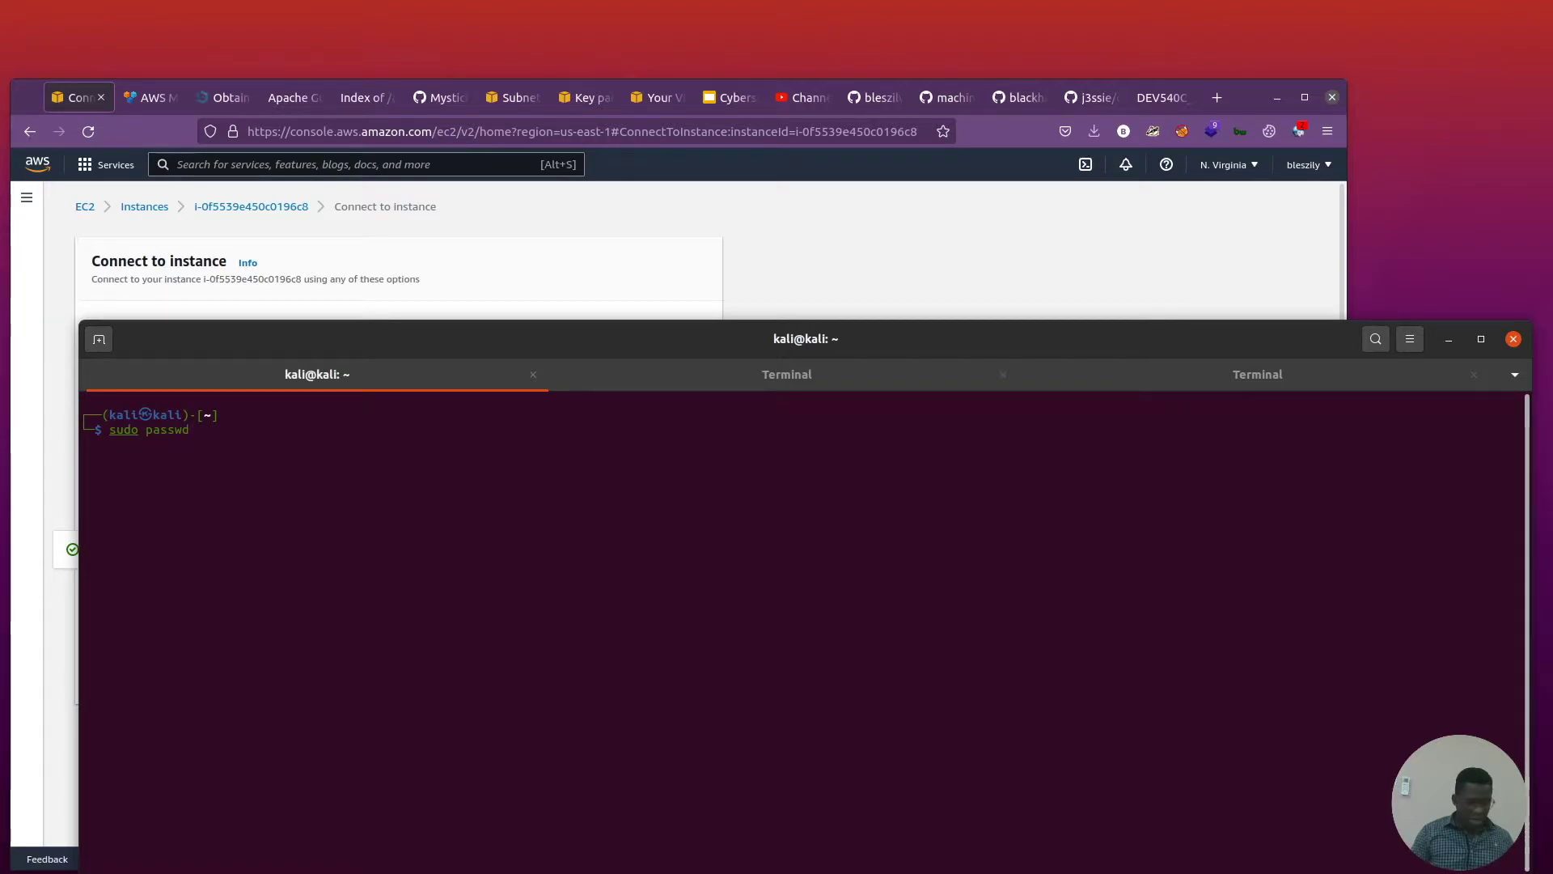
key(Return)
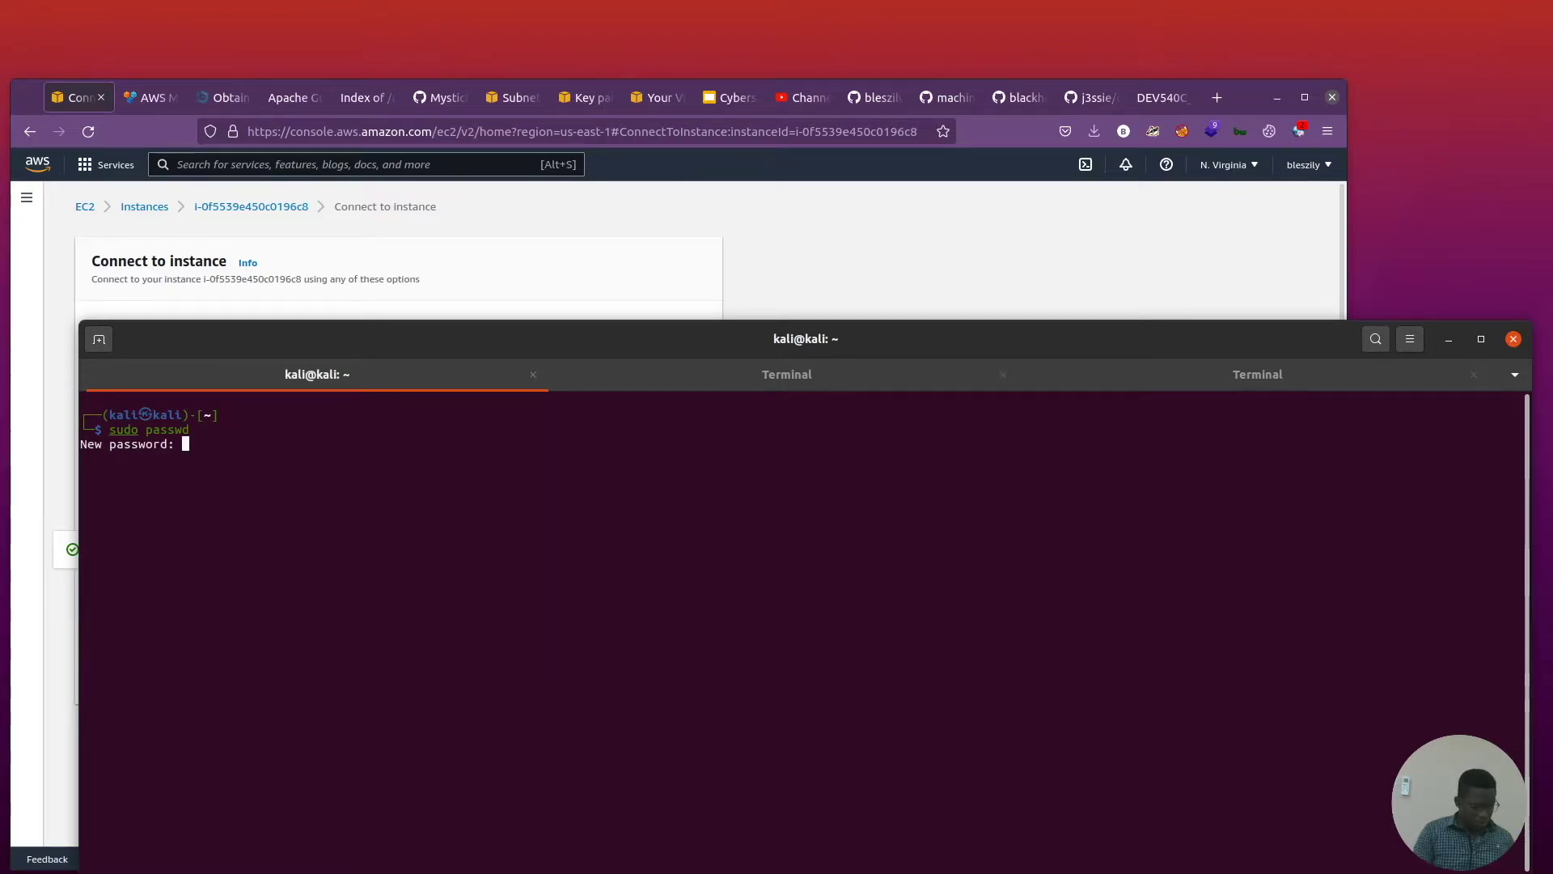
key(Return)
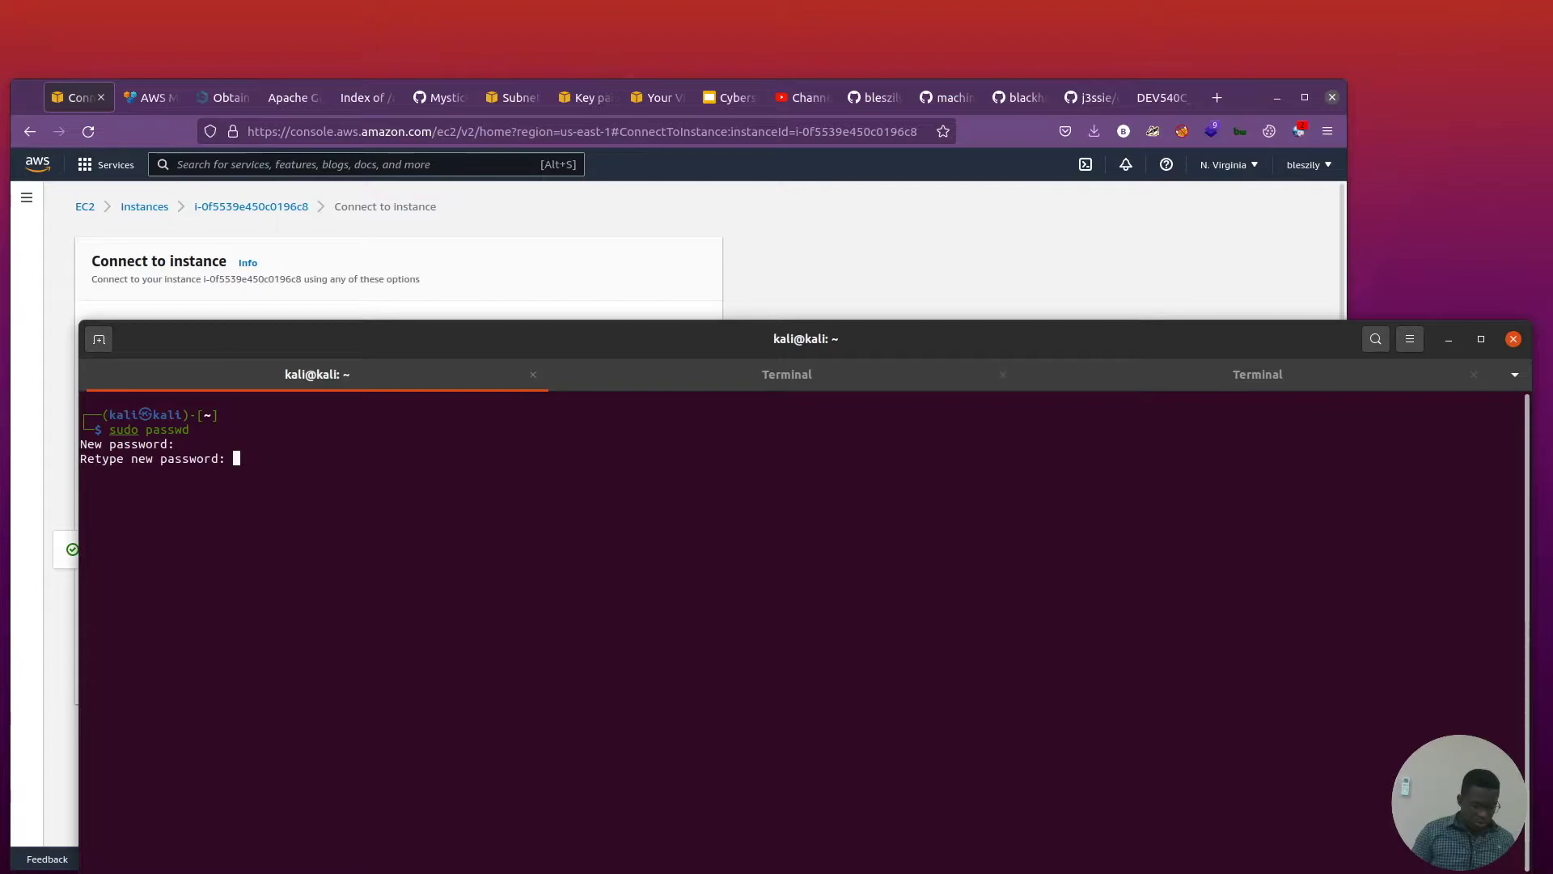
key(Return)
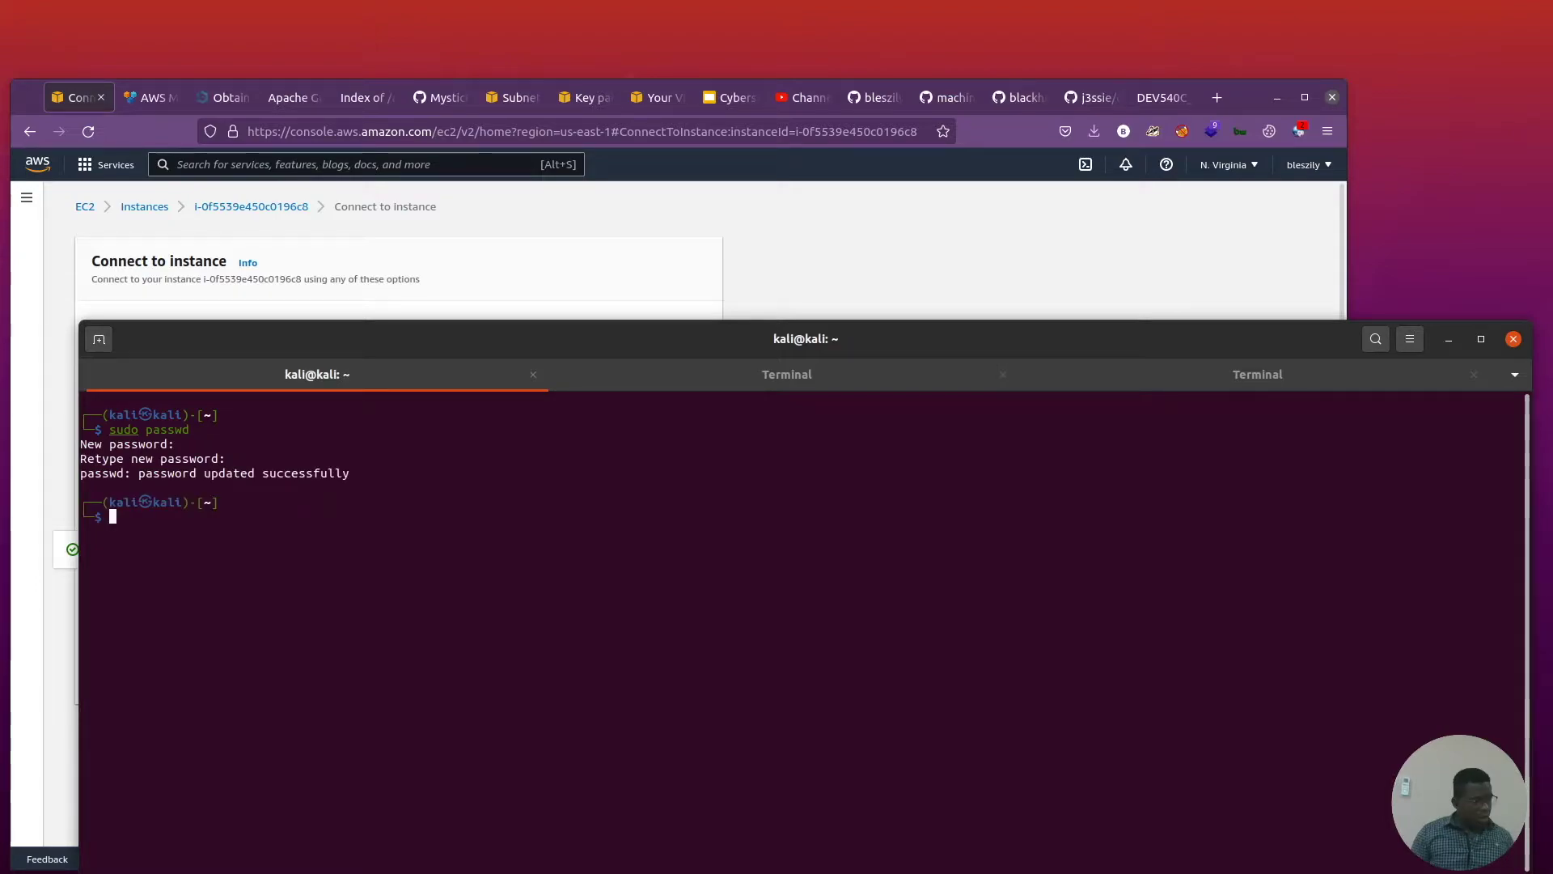
Set a new kali user password with sudo passwd kali, then clear the screen.
key(Up)
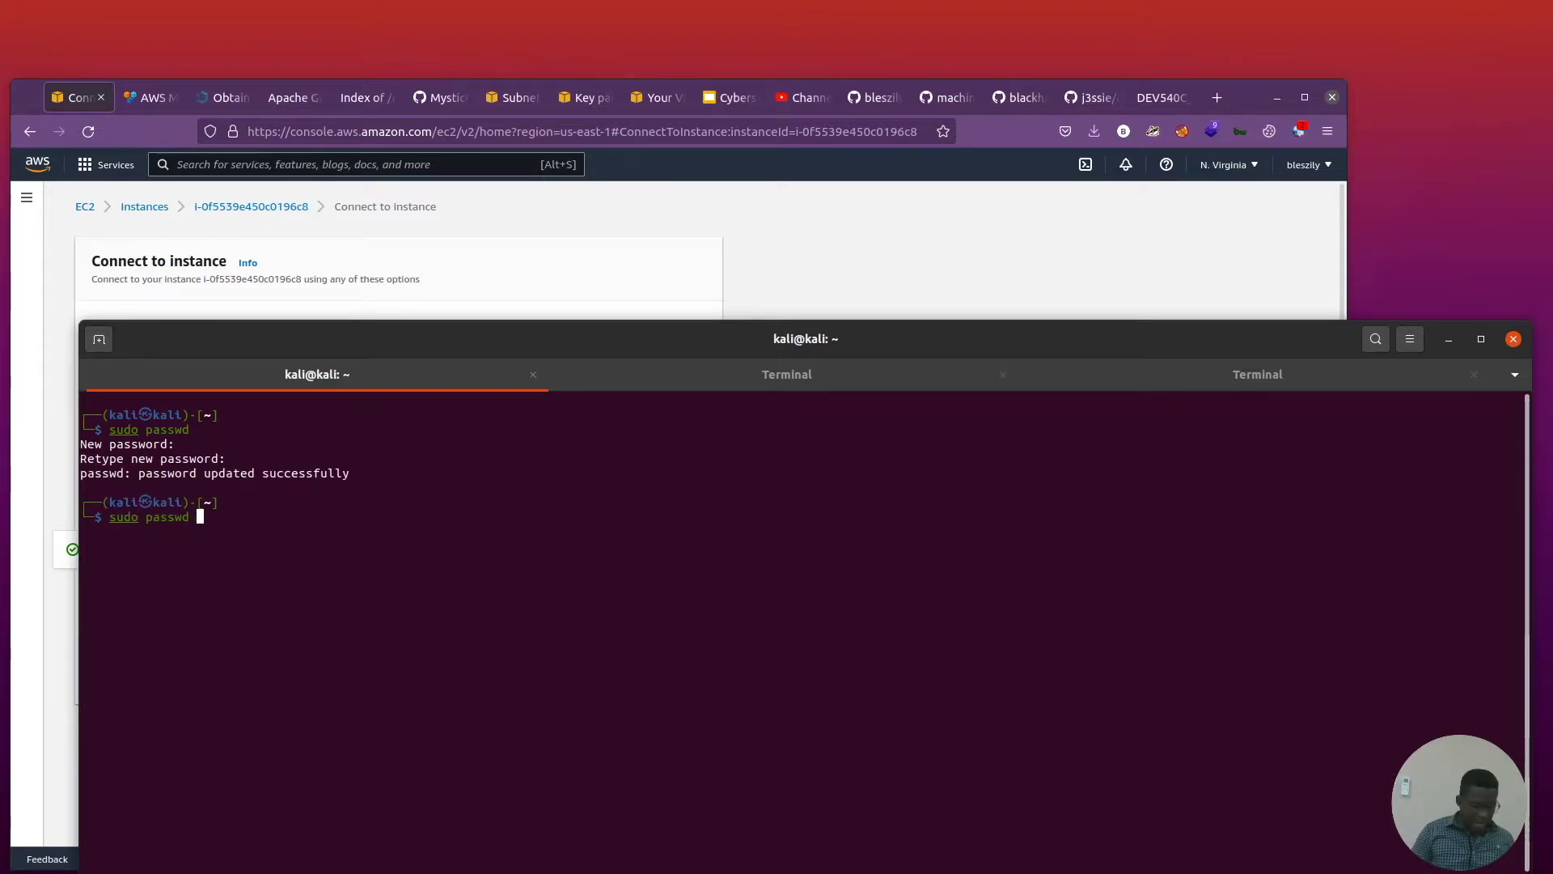
text(kali)
key(Return)
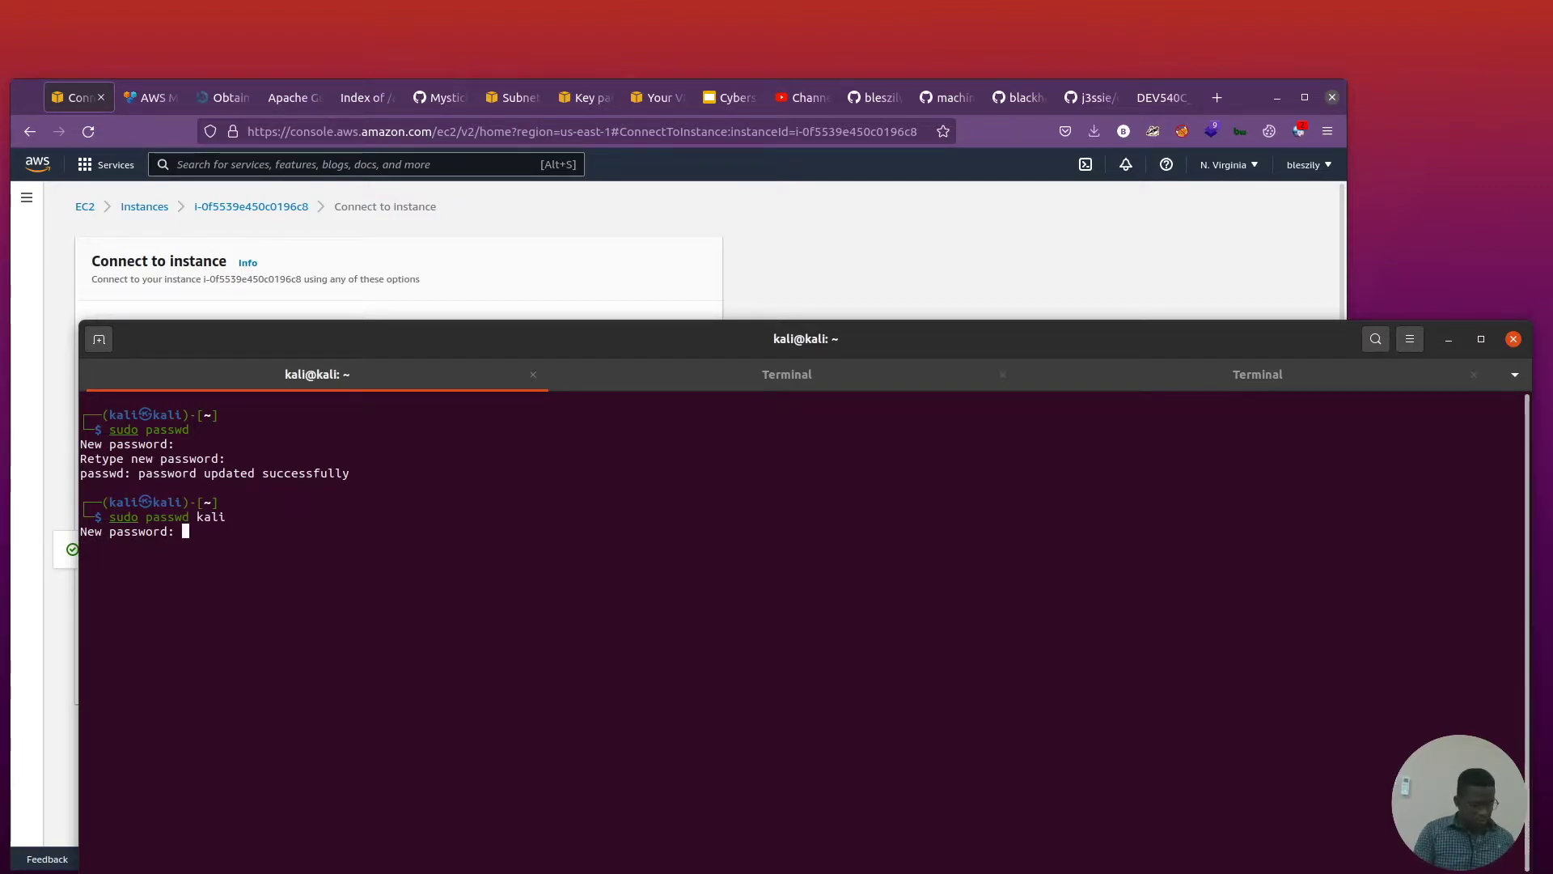
key(Return)
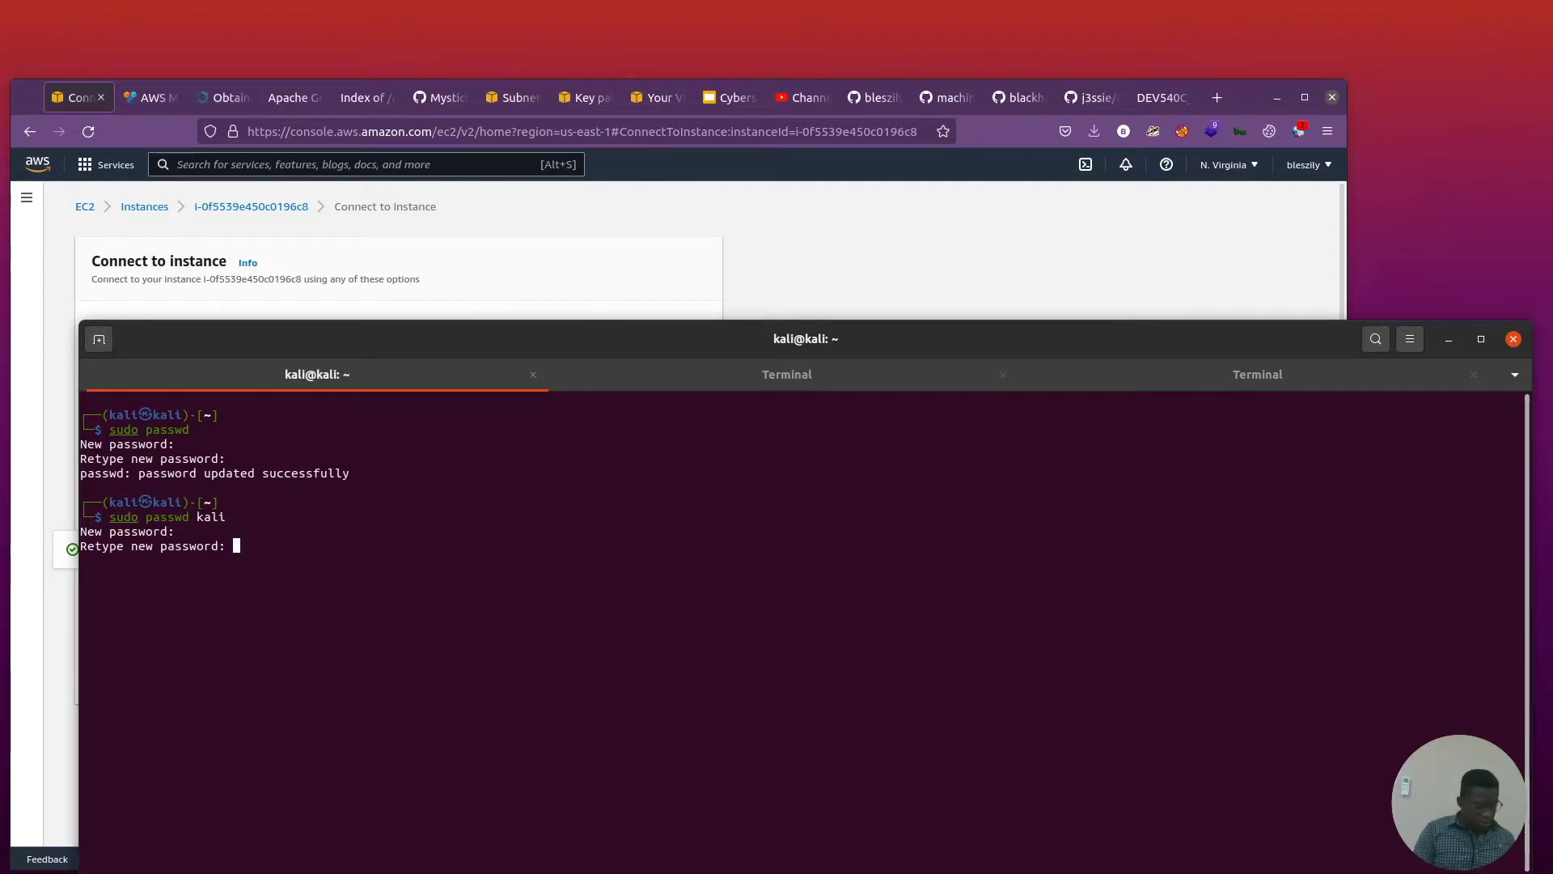
key(Return)
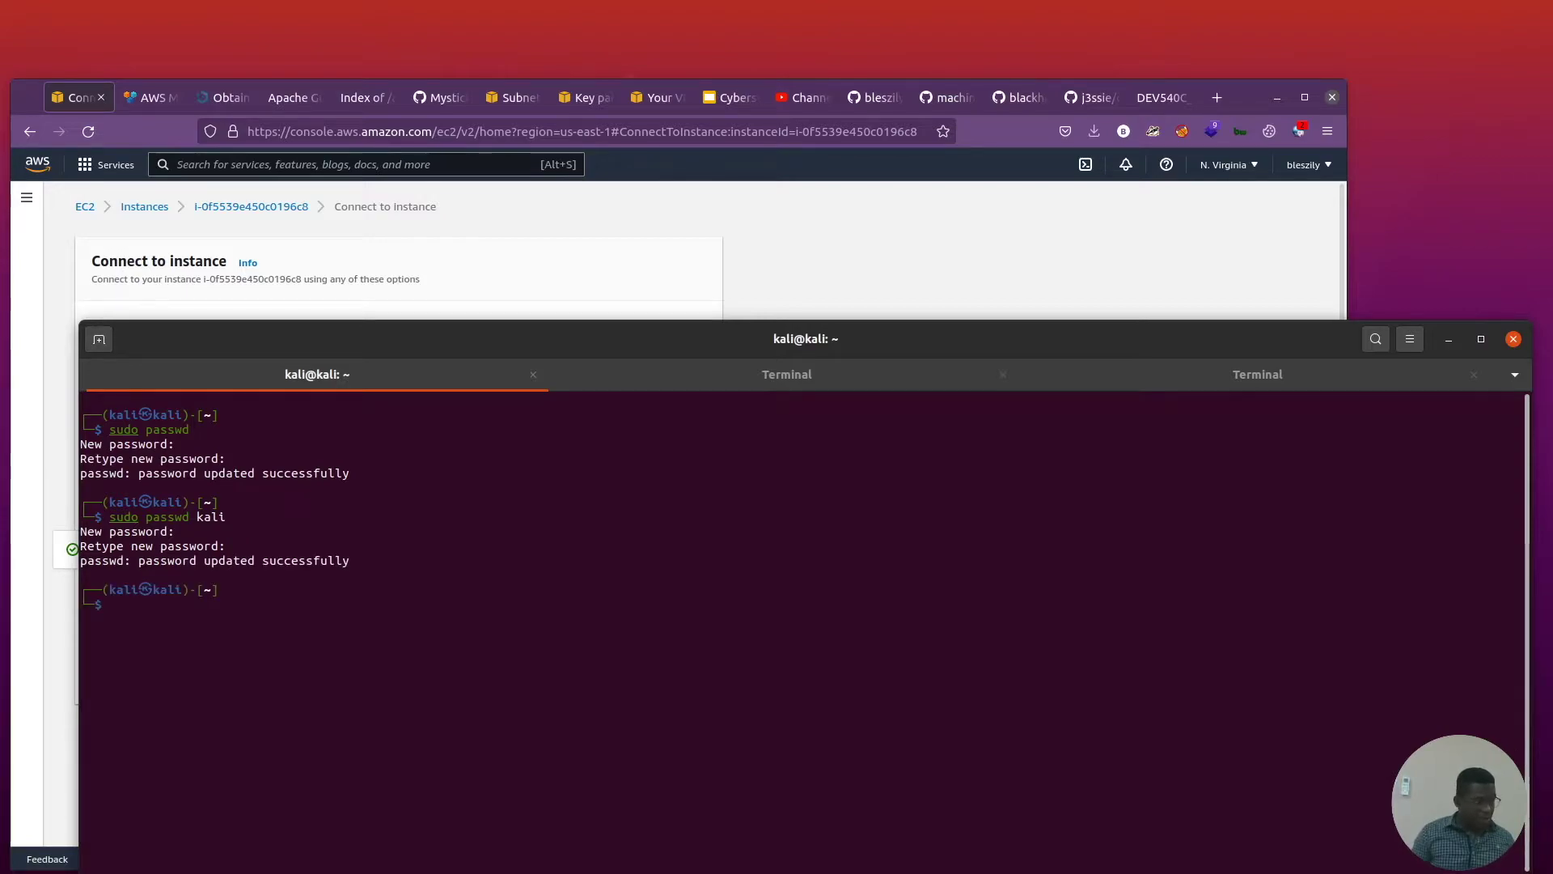
text(clear)
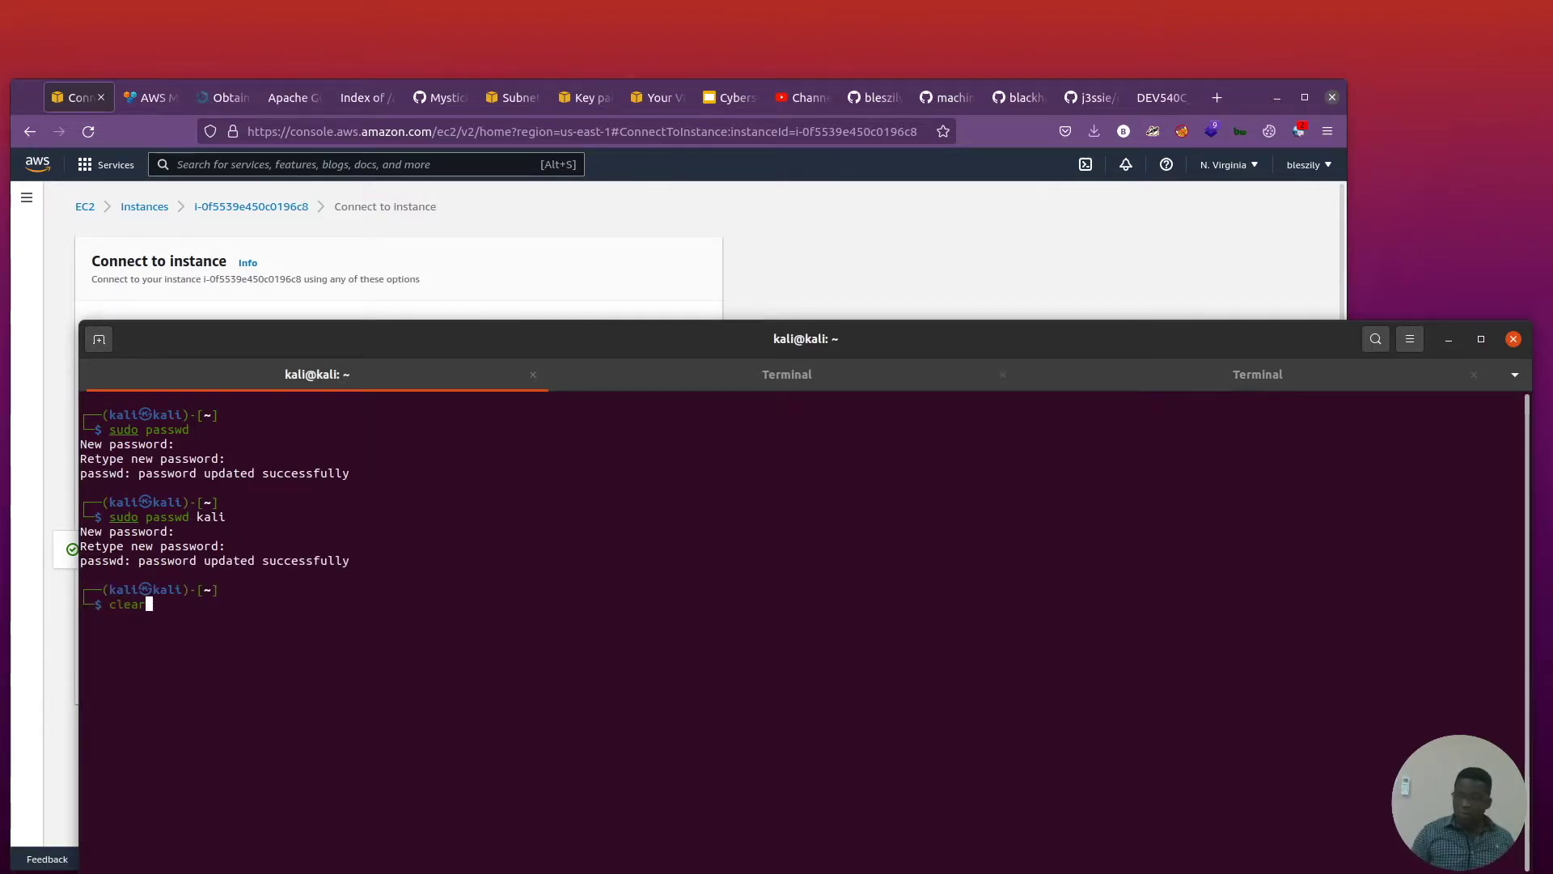
key(Return)
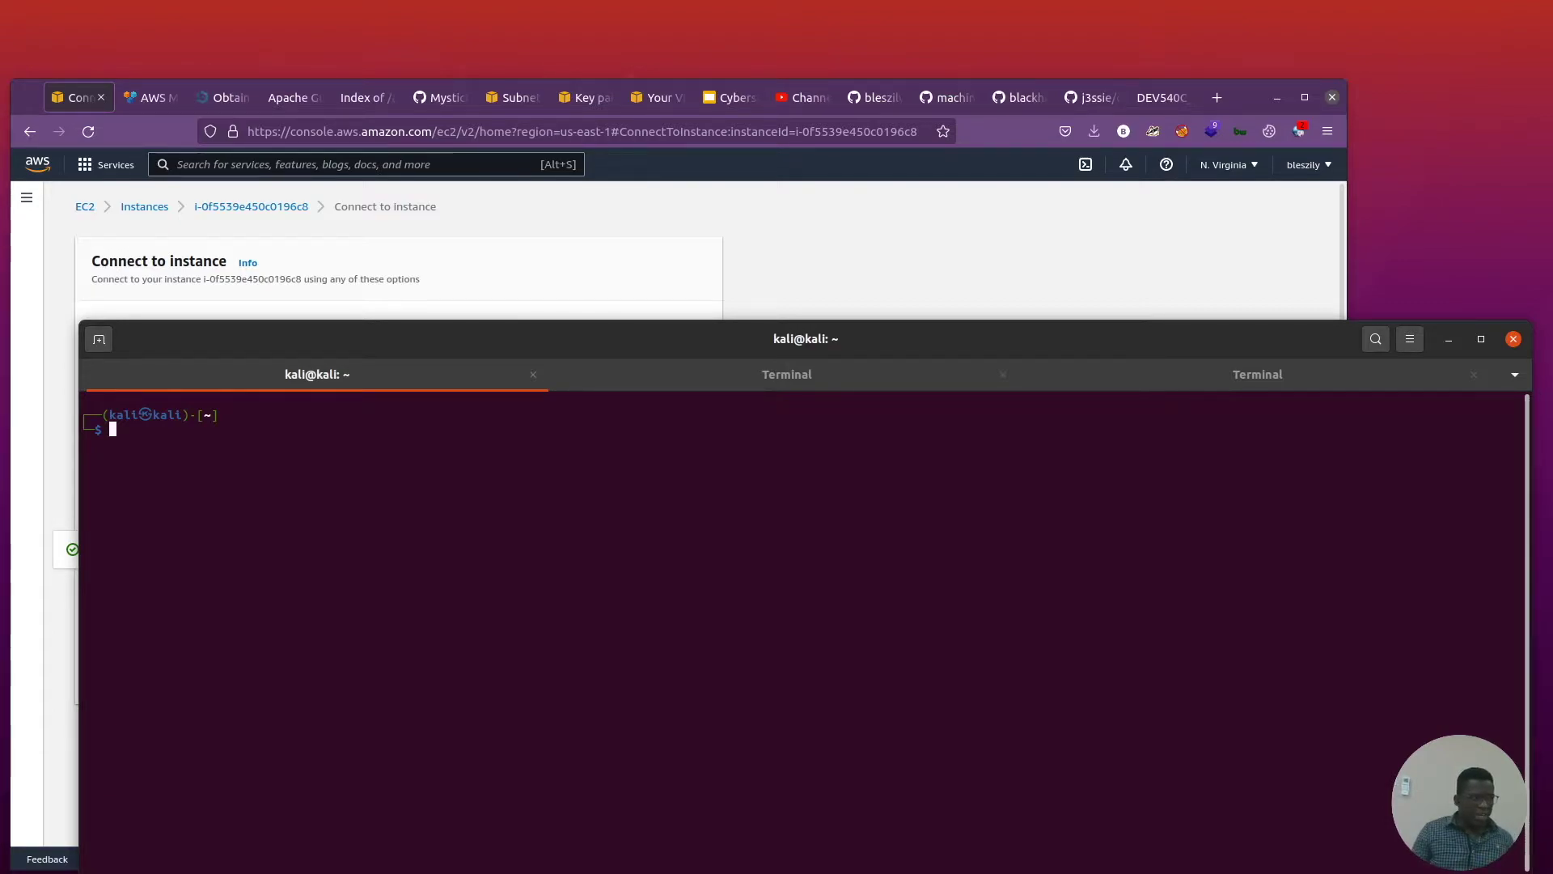
Enter the .ssh folder and list it, showing authorized_keys.
text(cd)
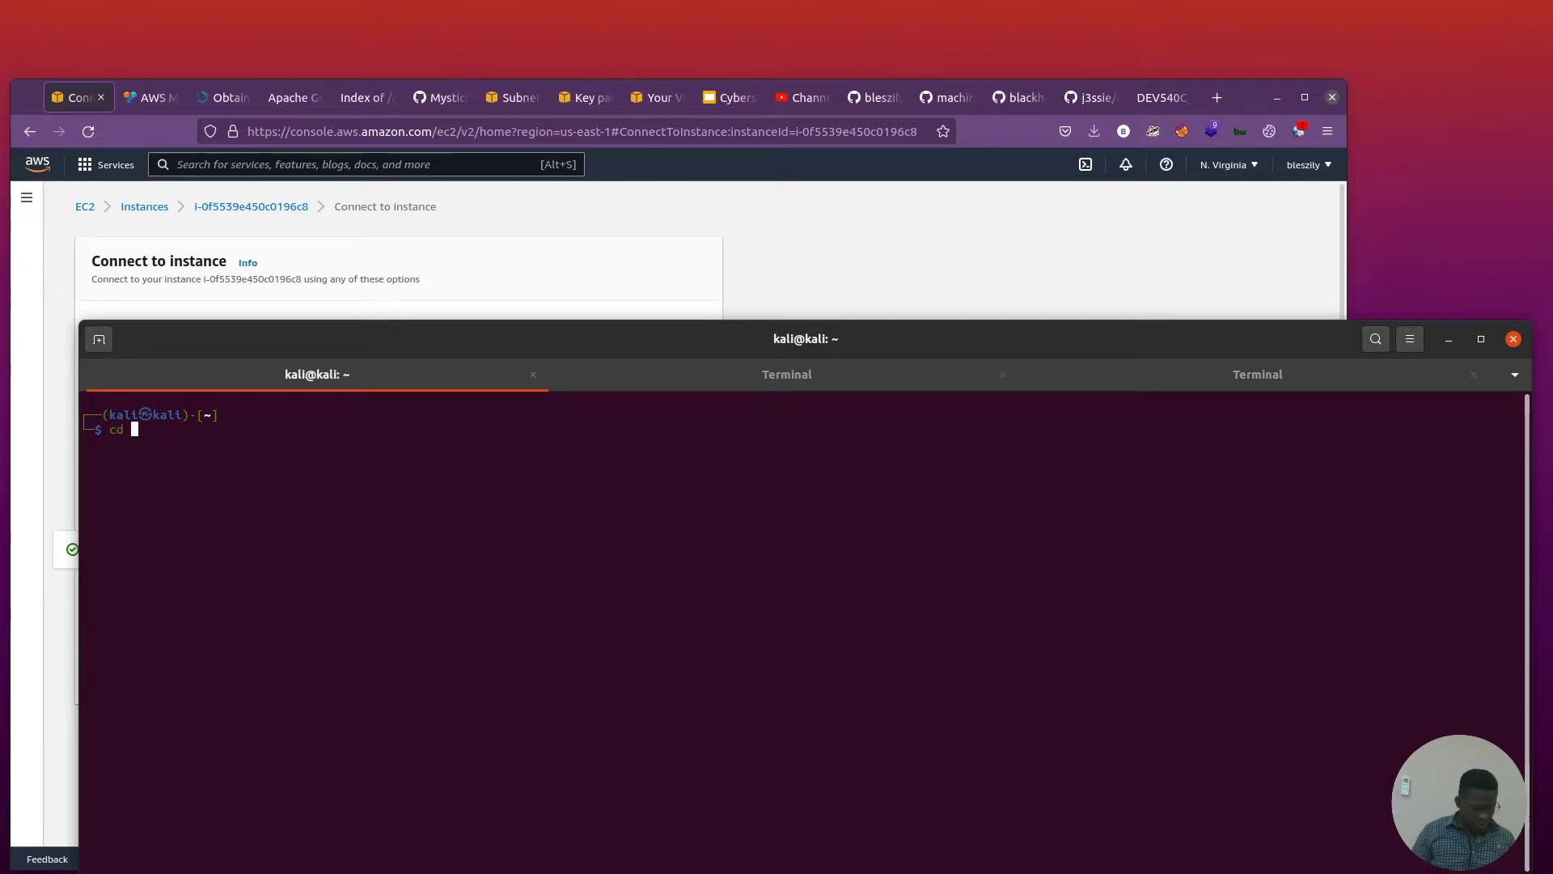
text( /)
text(.)
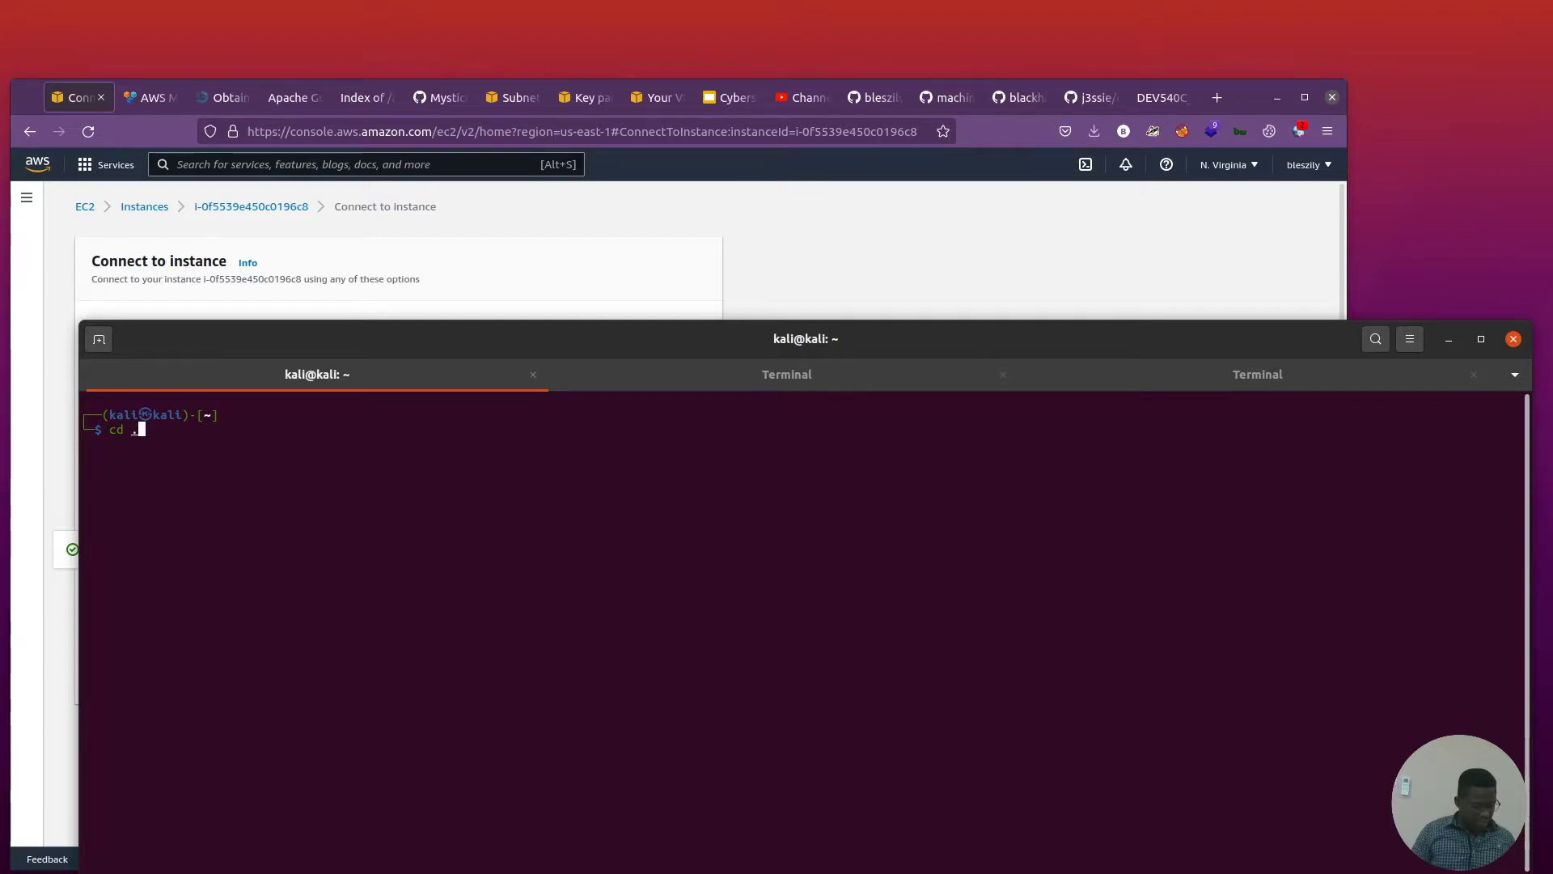
text(ssh)
key(Return)
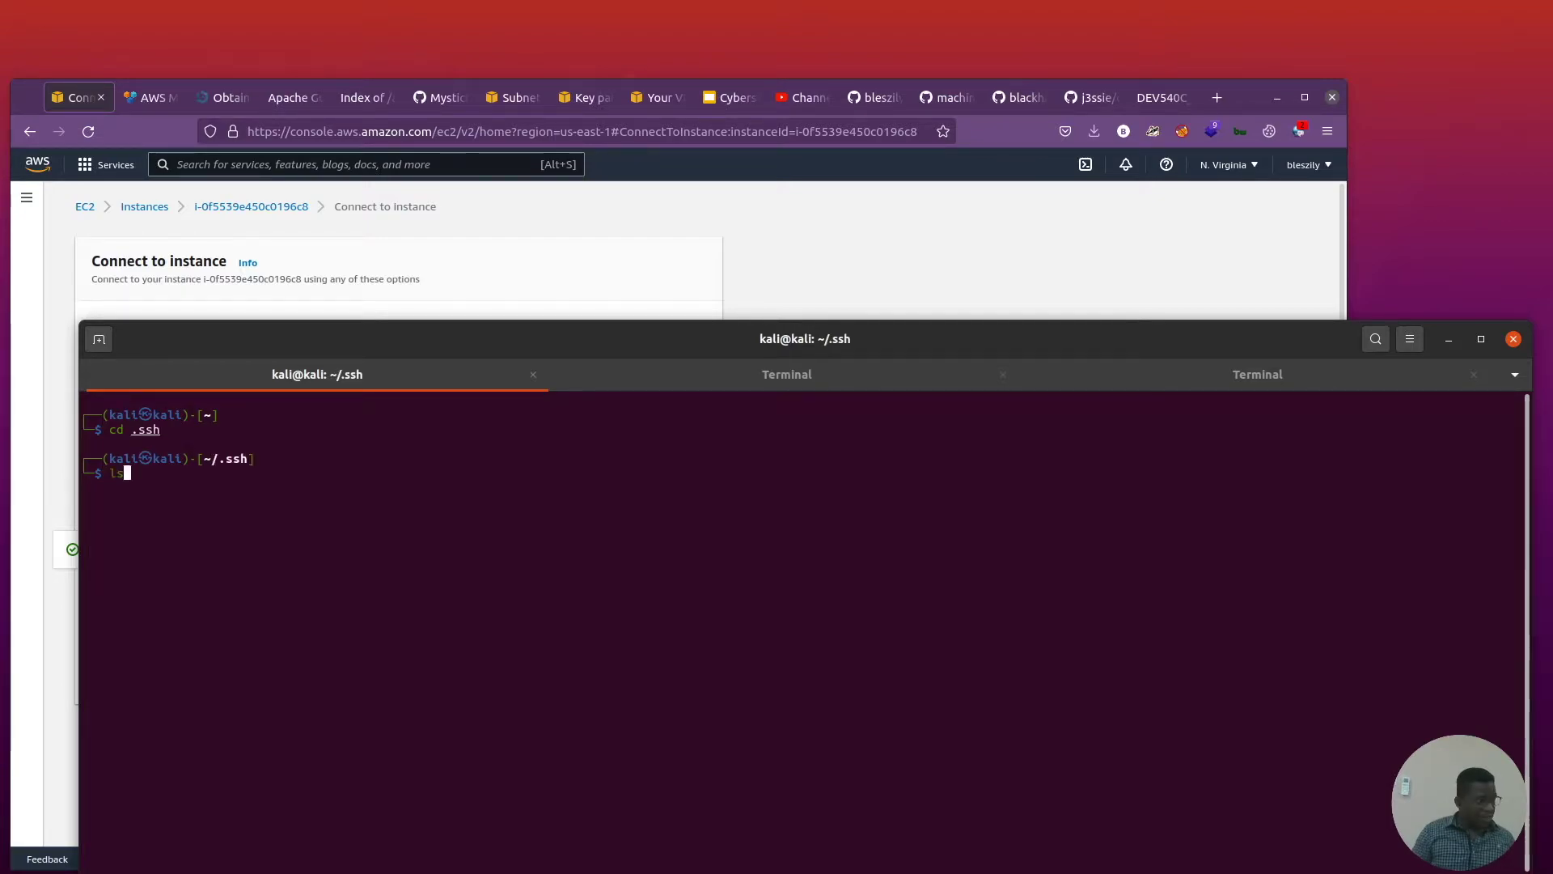
text(ls)
key(Return)
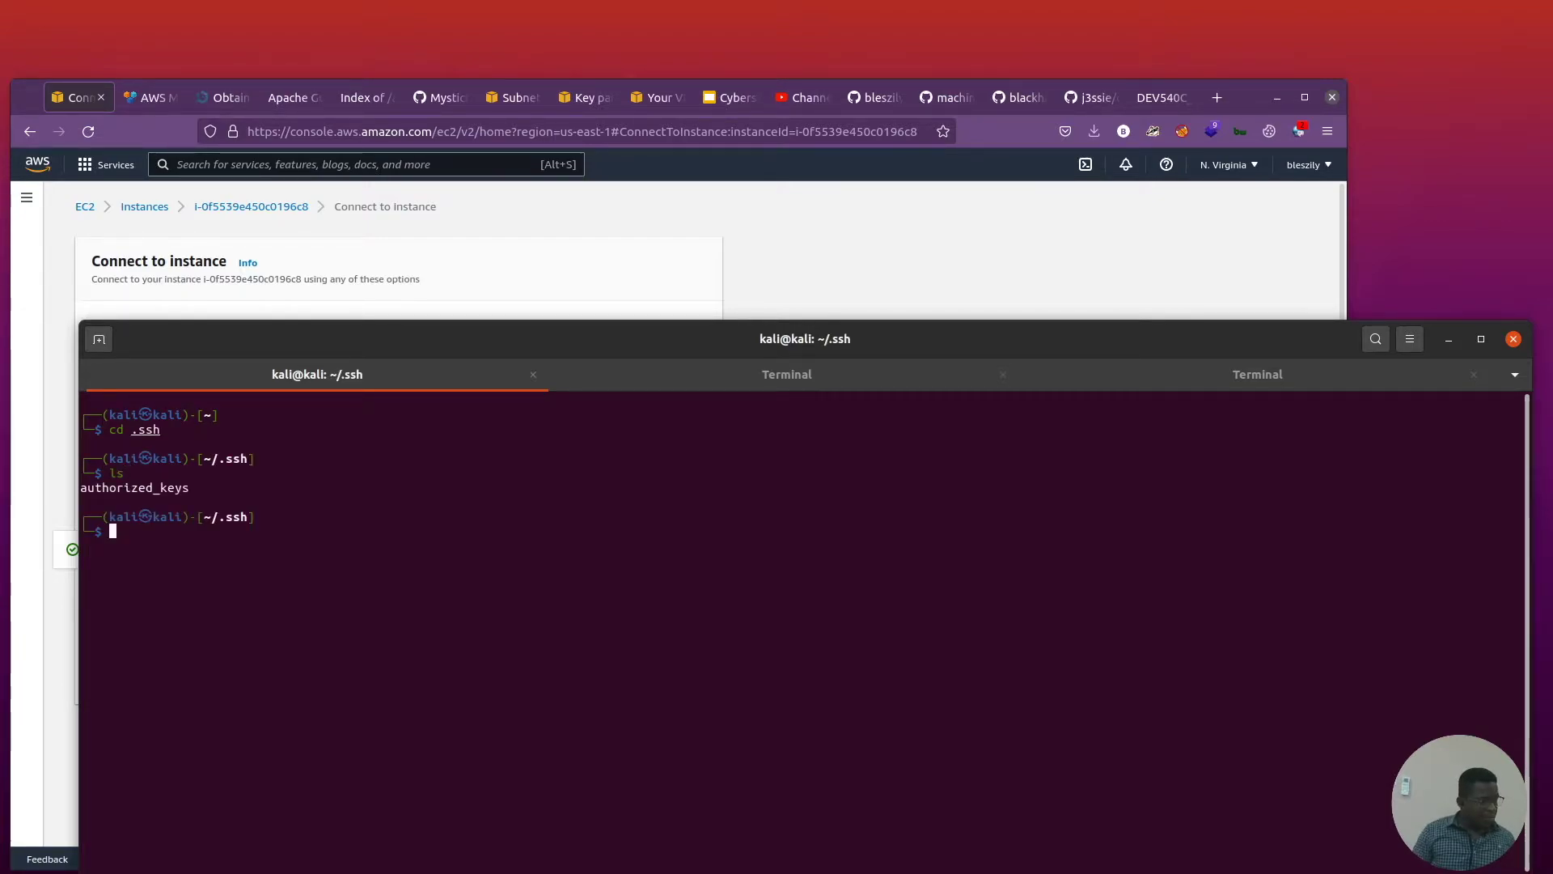
List the SSH configuration files in /etc/ssh.
text(cd /etc/ssh/)
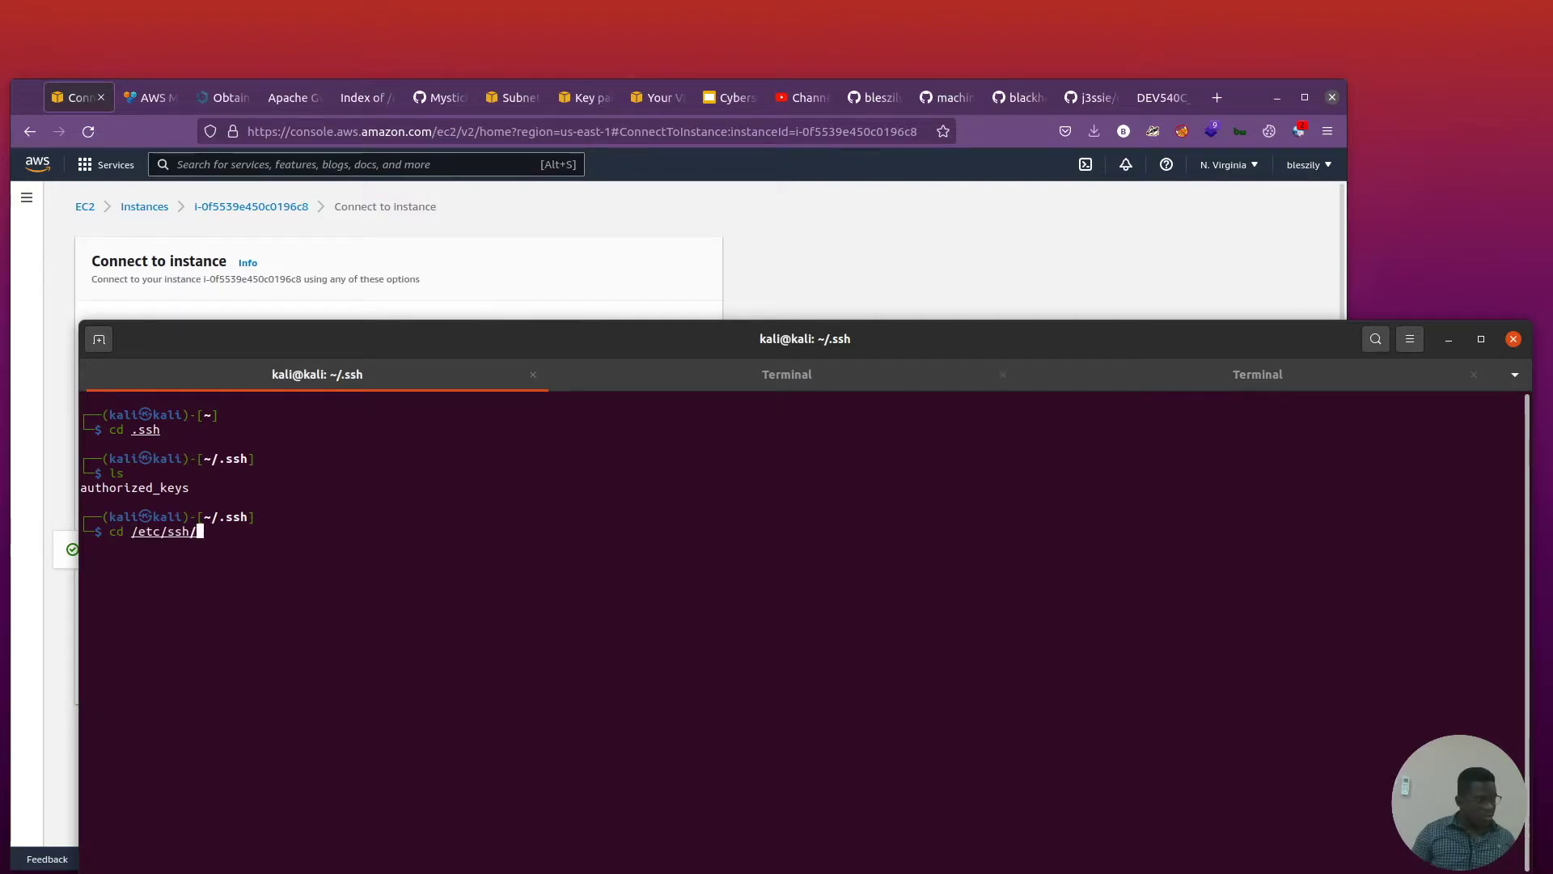
key(Return)
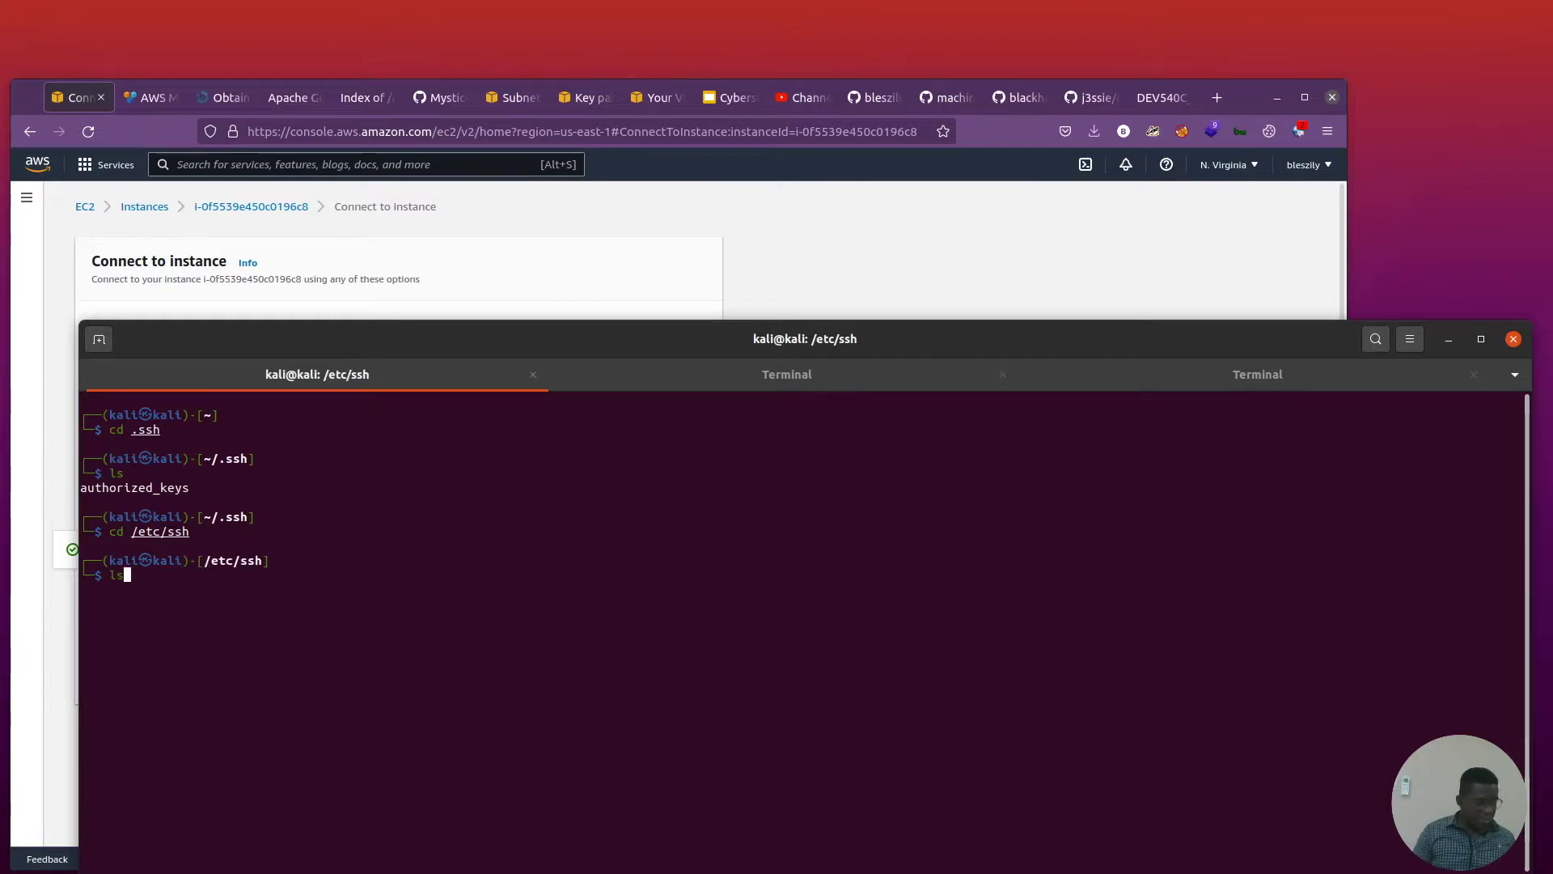
text(ls)
key(Return)
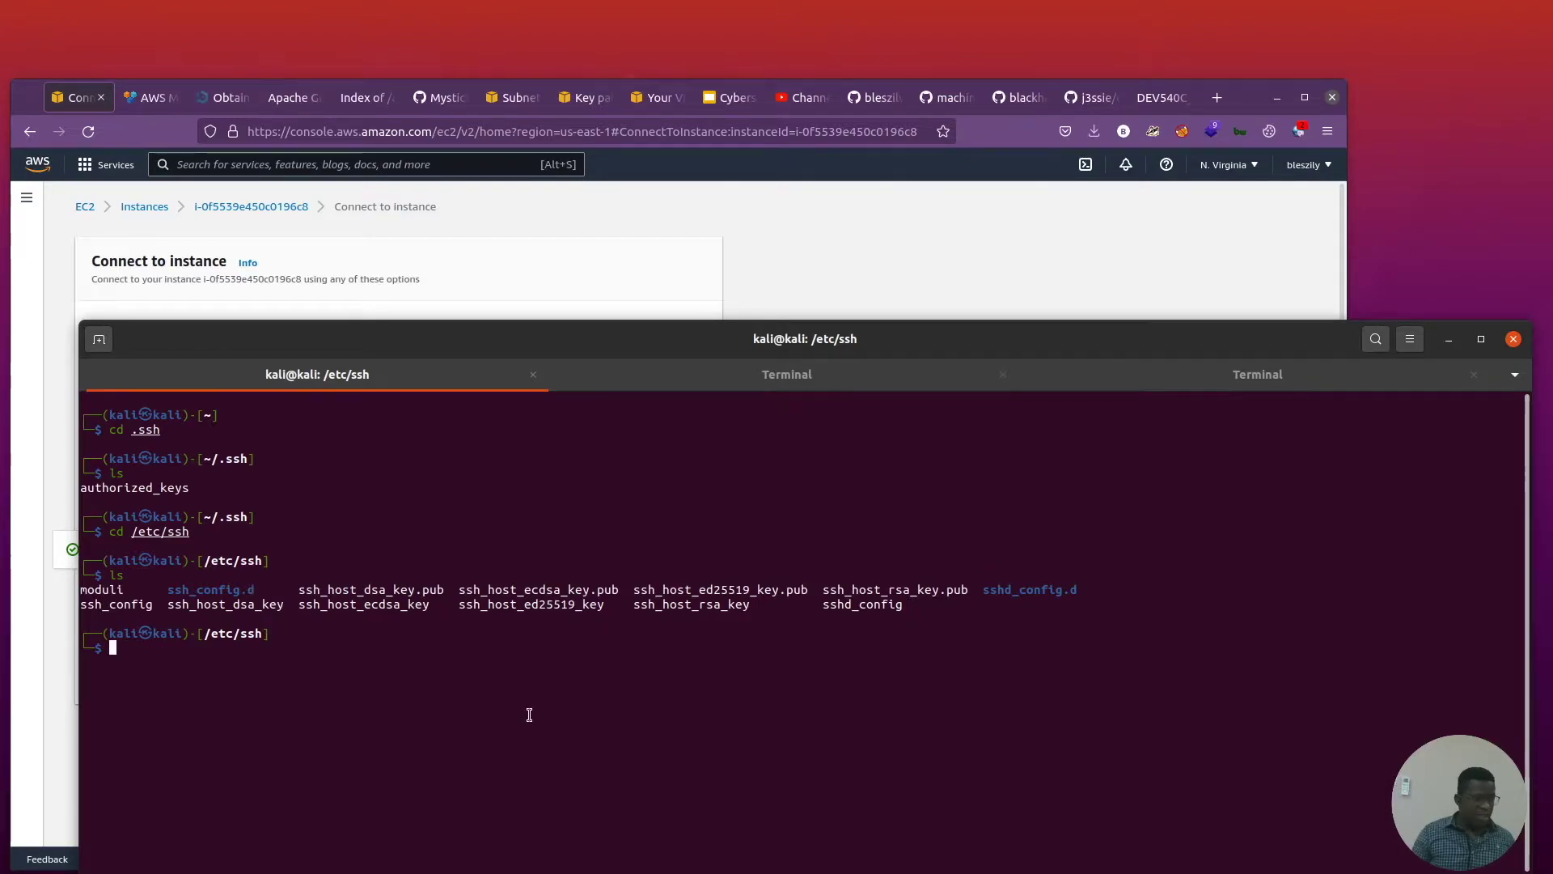
Print ssh_config and locate the commented PasswordAuthentication yes line.
text(cat ssh)
key(Tab)
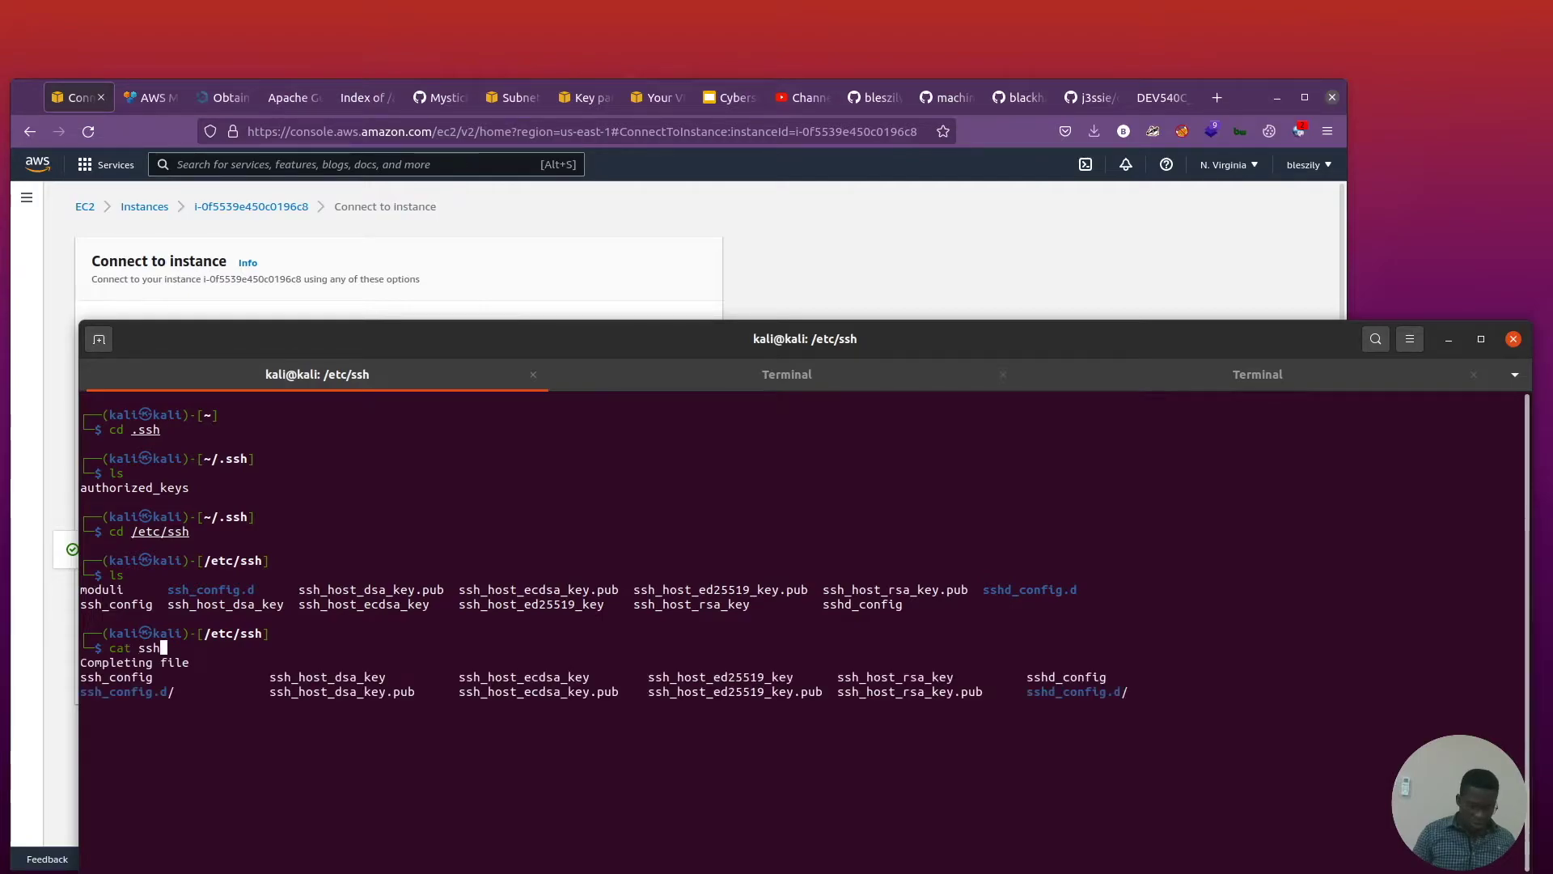
text(_config)
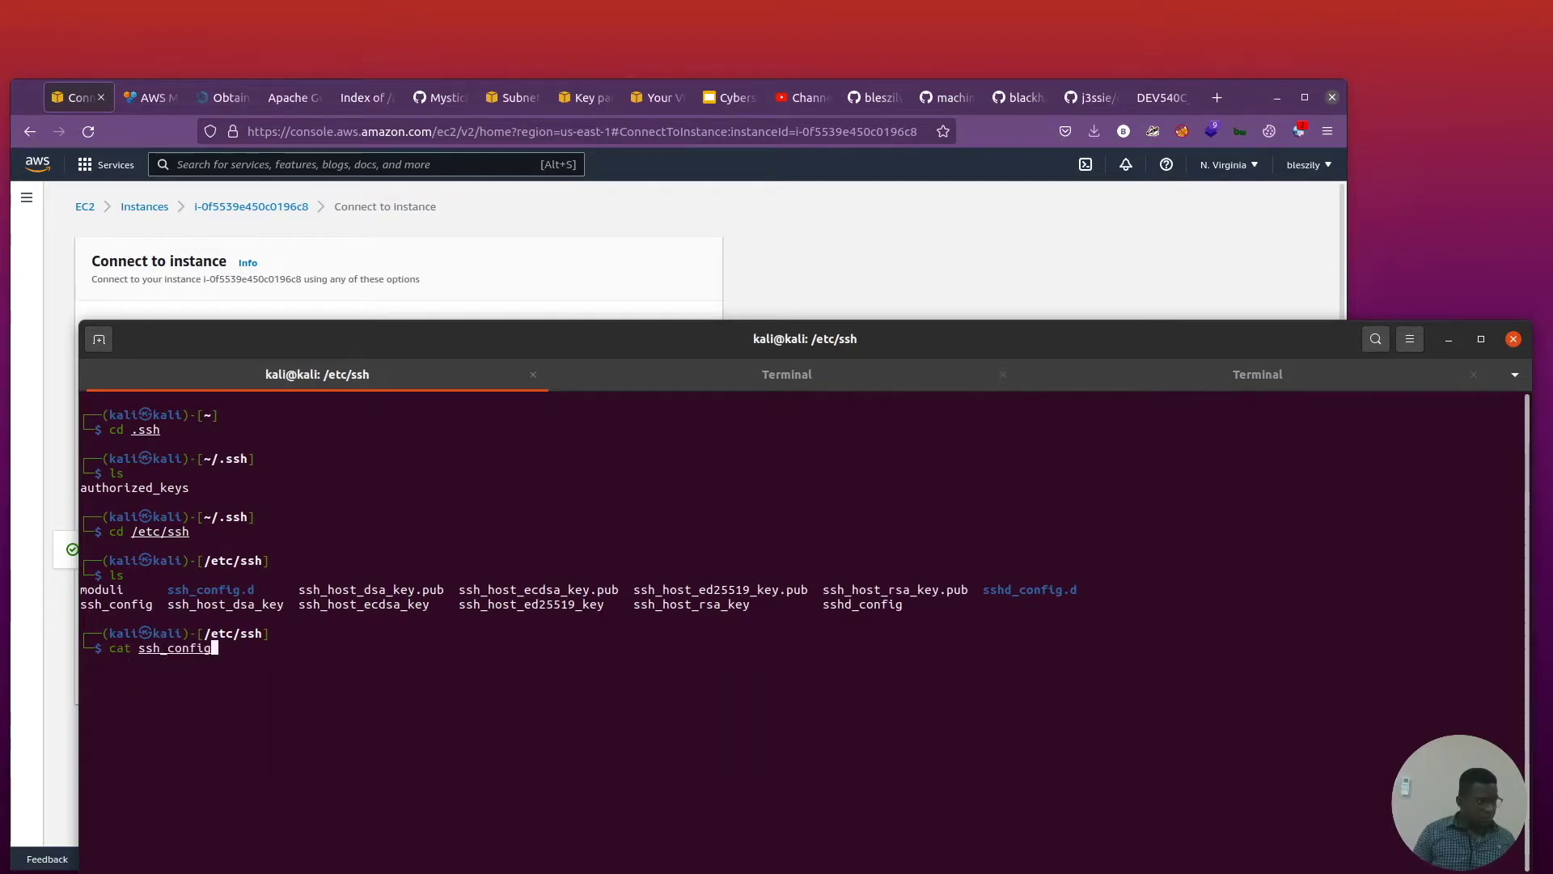
key(Return)
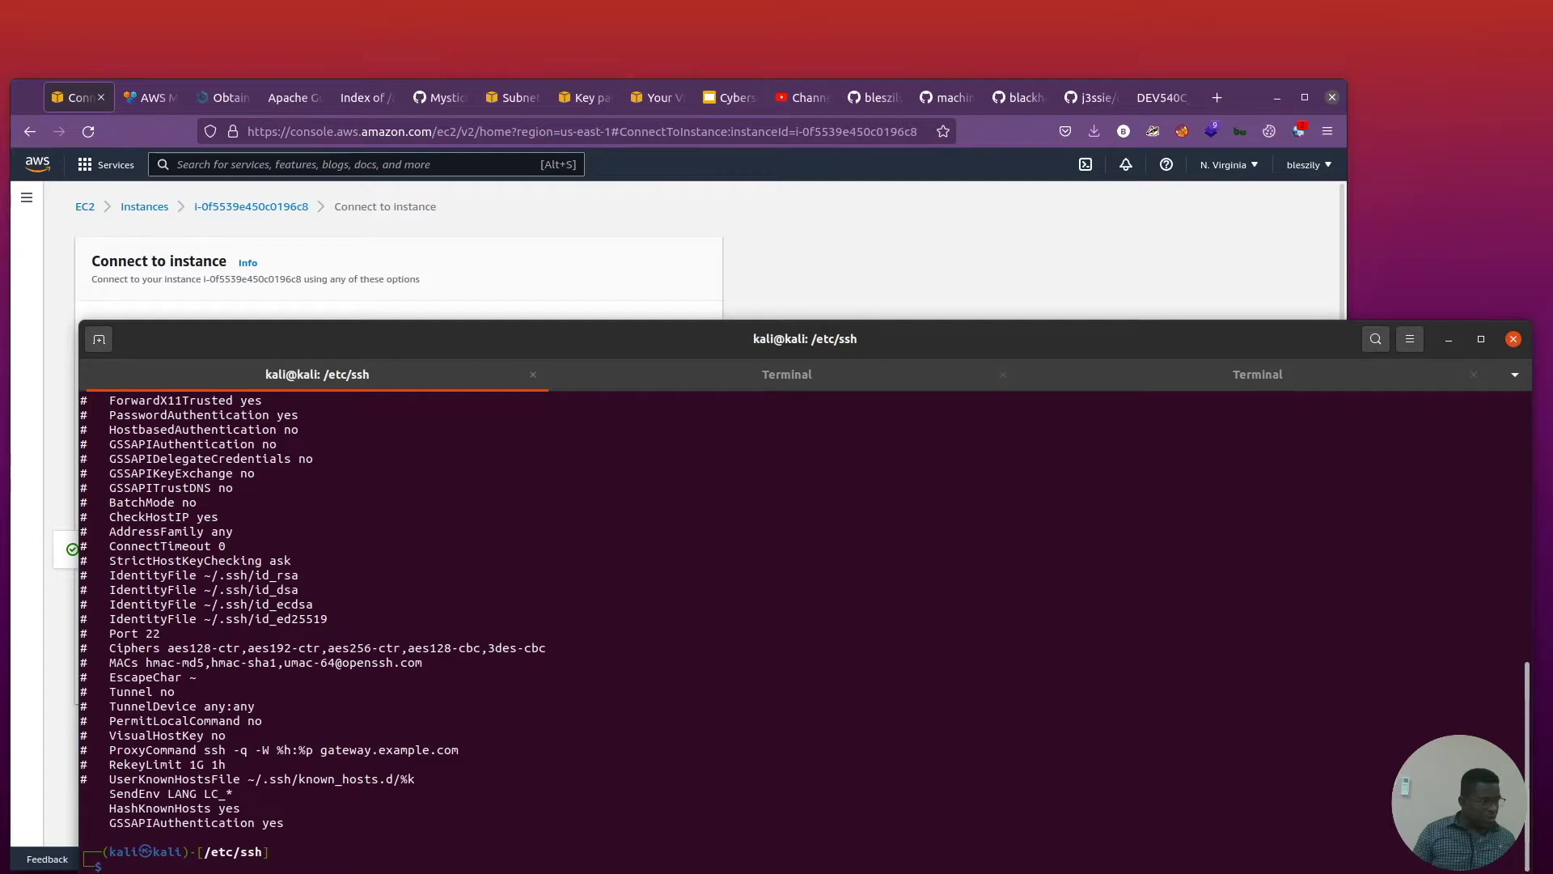
scroll(324, 662, up, 3)
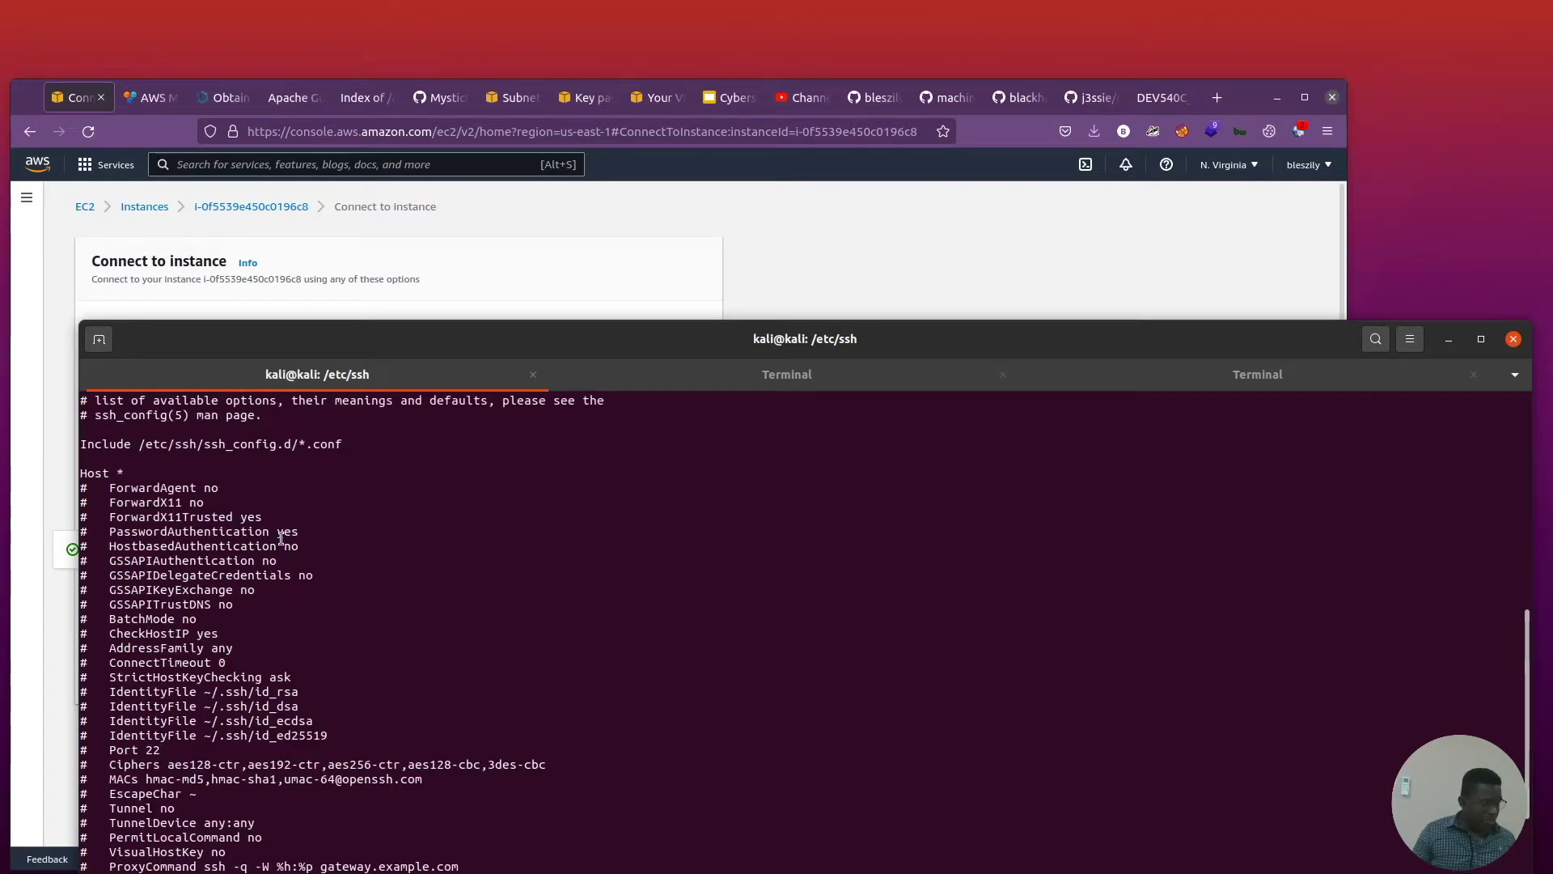
drag(298, 533, 68, 530)
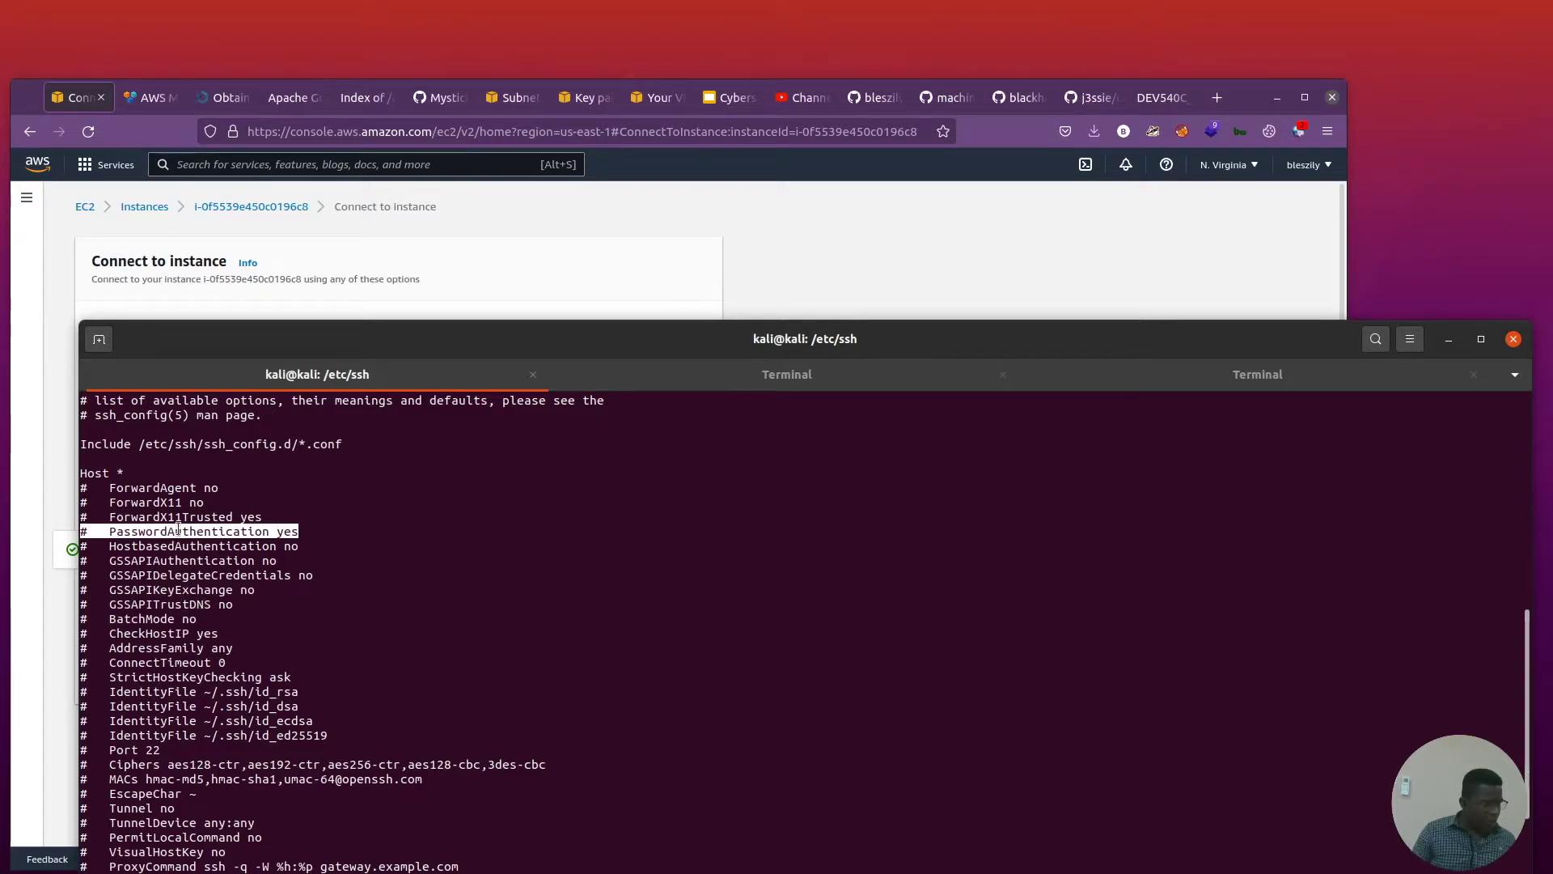
scroll(190, 621, down, 2)
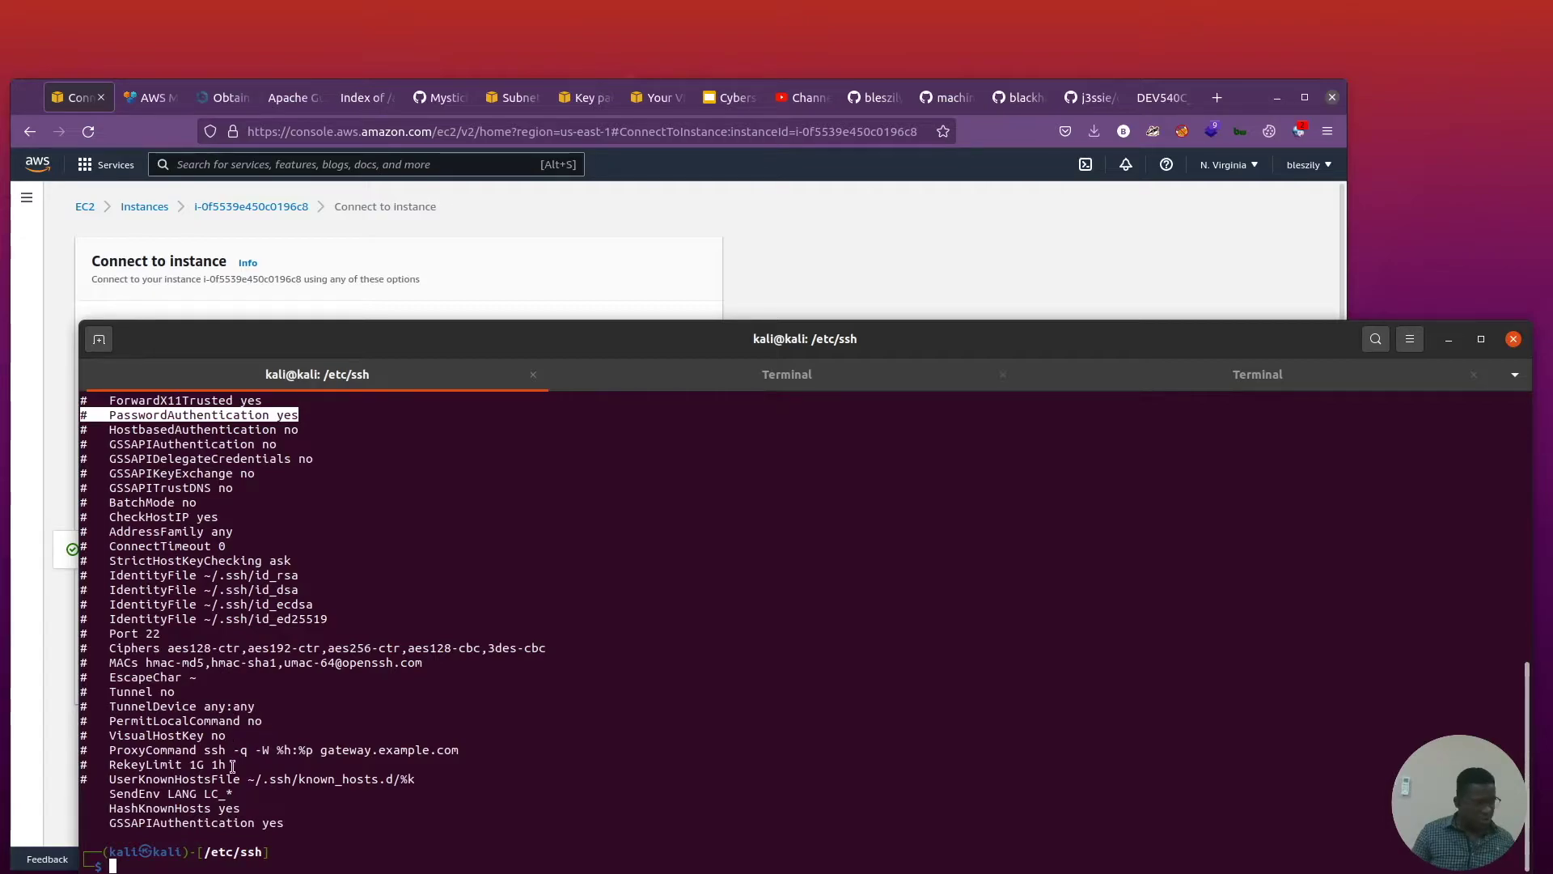
click(217, 856)
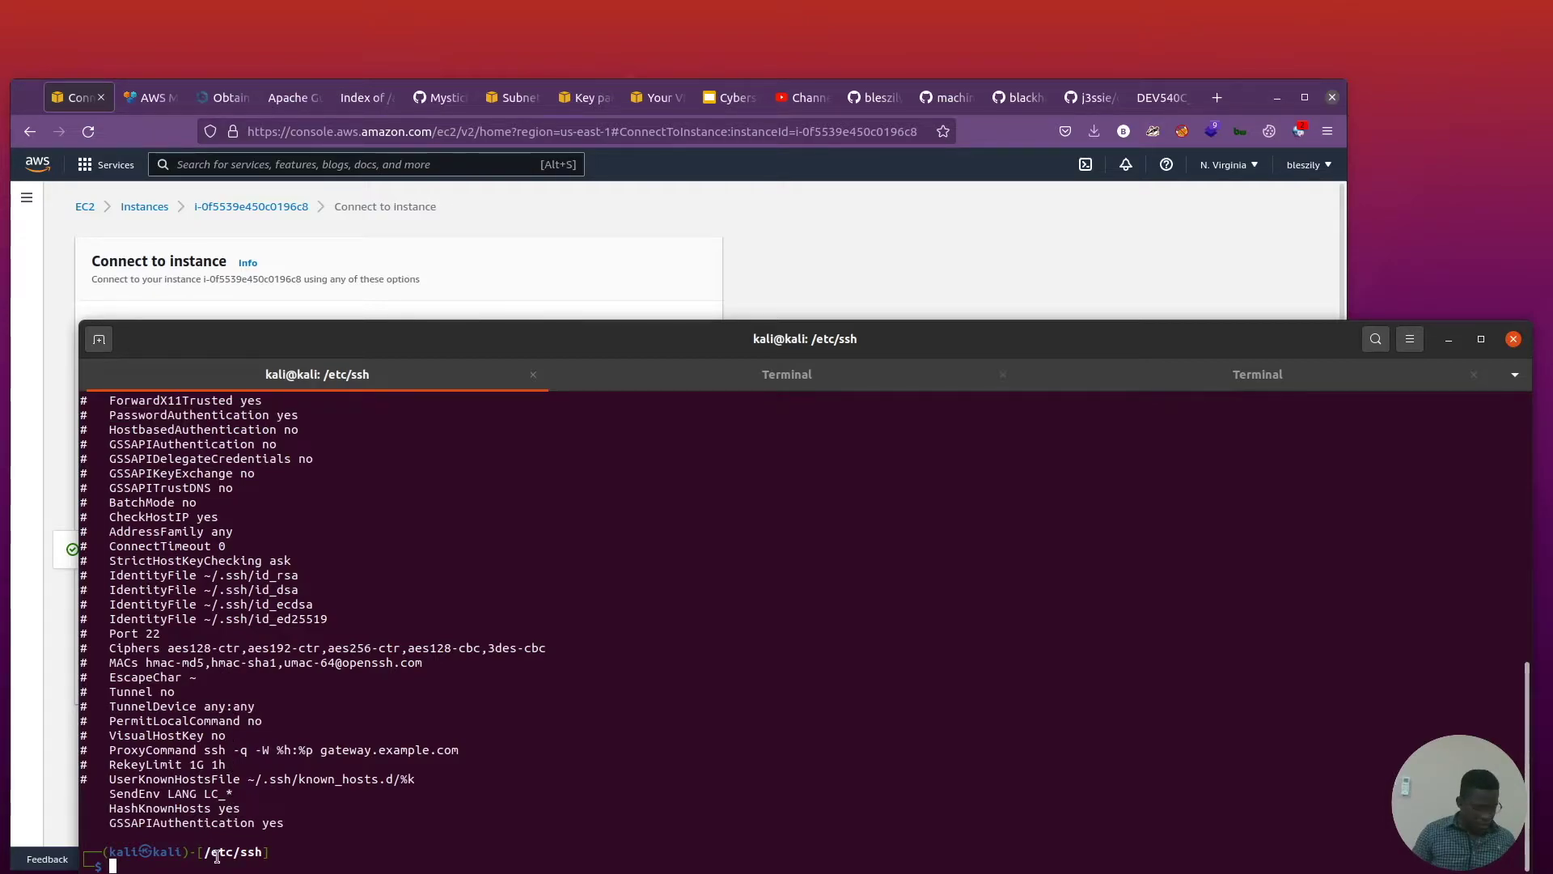
Open ssh_config in nano with sudo.
text(nano)
key(BackSpace)
key(BackSpace)
key(BackSpace)
key(BackSpace)
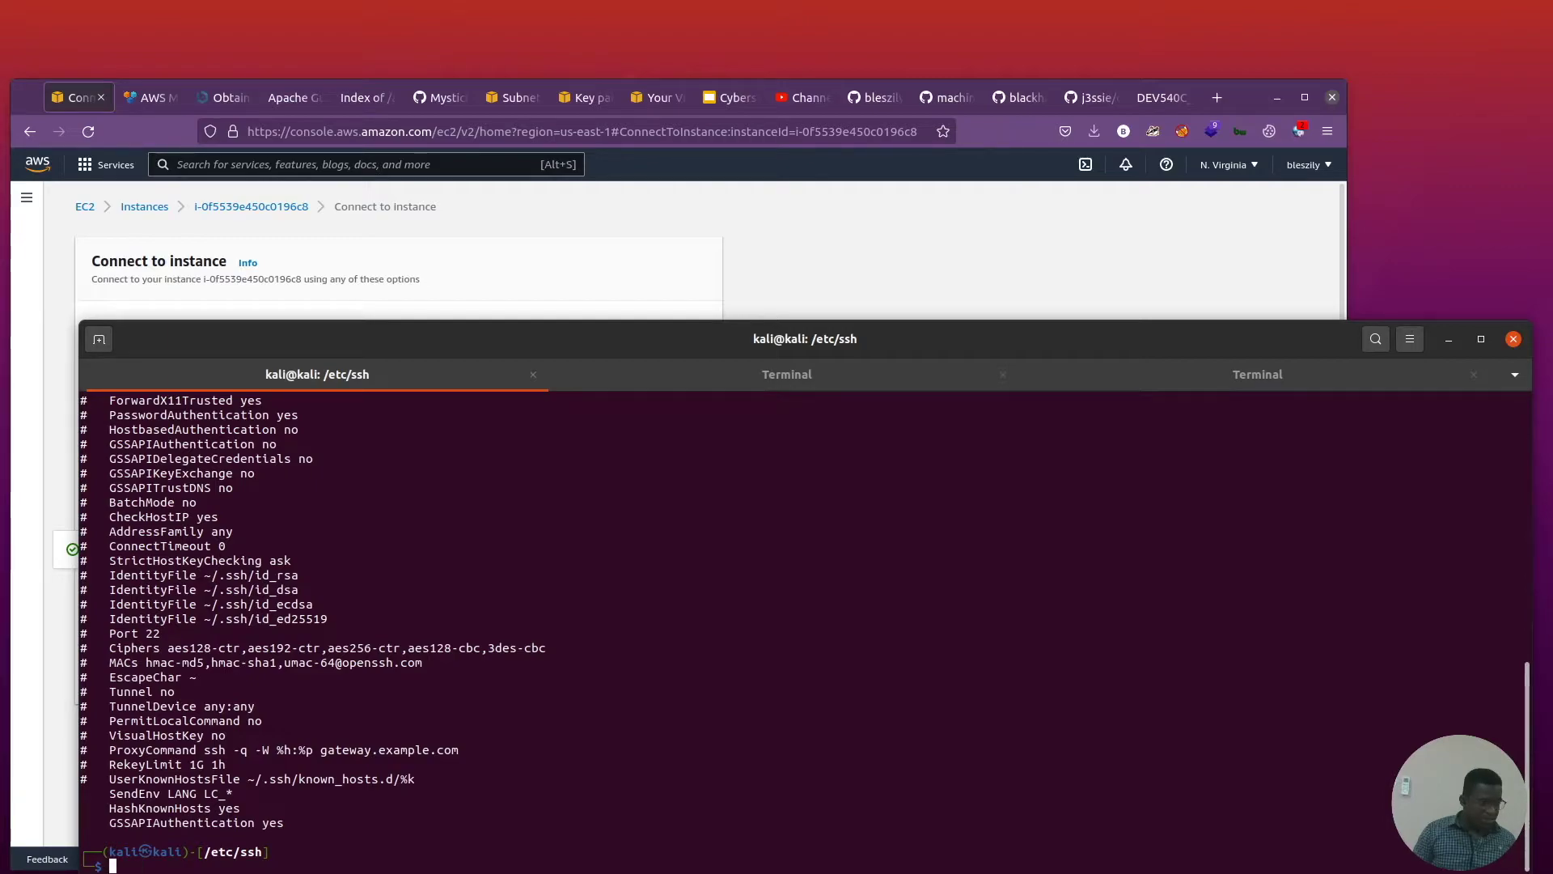
key(Up)
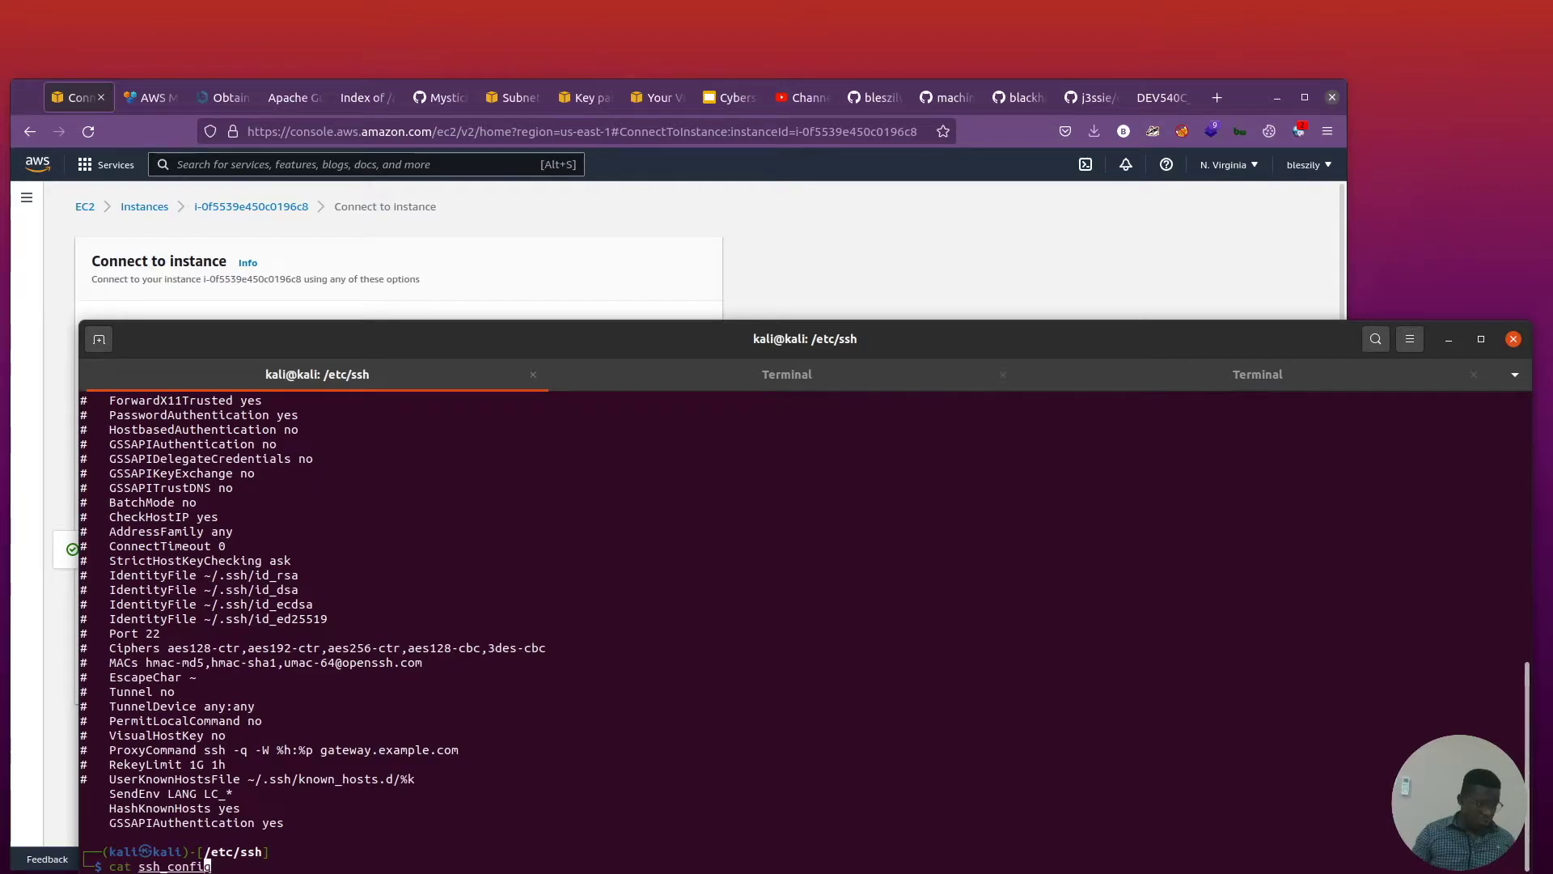
click(149, 866)
key(BackSpace)
key(BackSpace)
key(BackSpace)
key(BackSpace)
text(sudo )
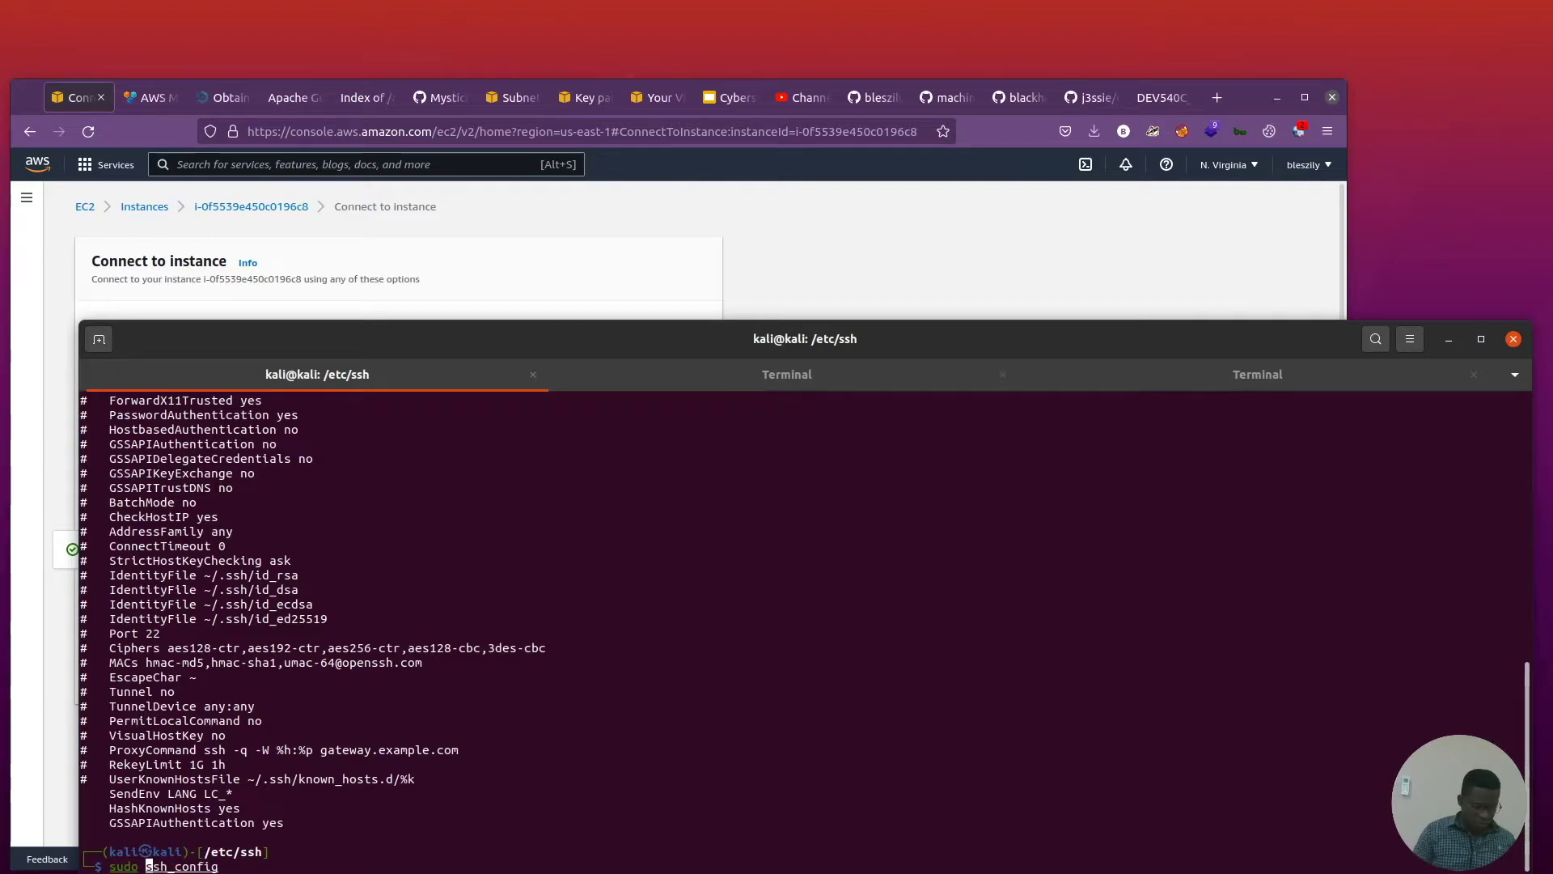
text(nano)
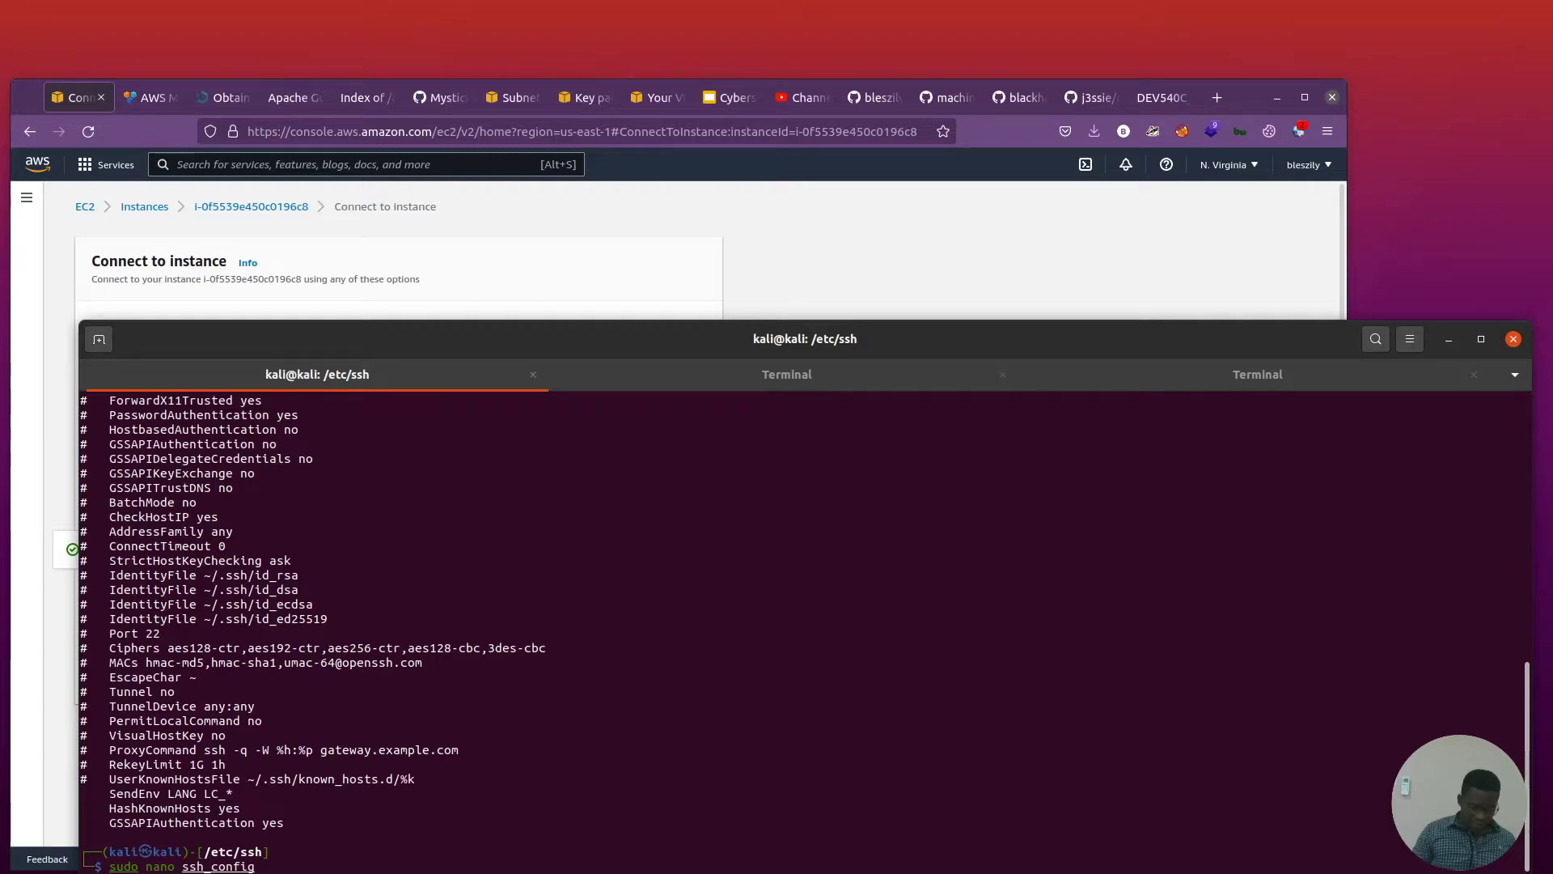
key(Return)
Uncomment PasswordAuthentication yes, save ssh_config, and exit nano.
key(Down)
key(Down)
key(Down)
key(Down)
key(Down)
key(Down)
key(Down)
key(Down)
key(Down)
key(Down)
key(Down)
key(Down)
key(Down)
key(Down)
key(Down)
key(Down)
key(Down)
key(Down)
key(Down)
key(Down)
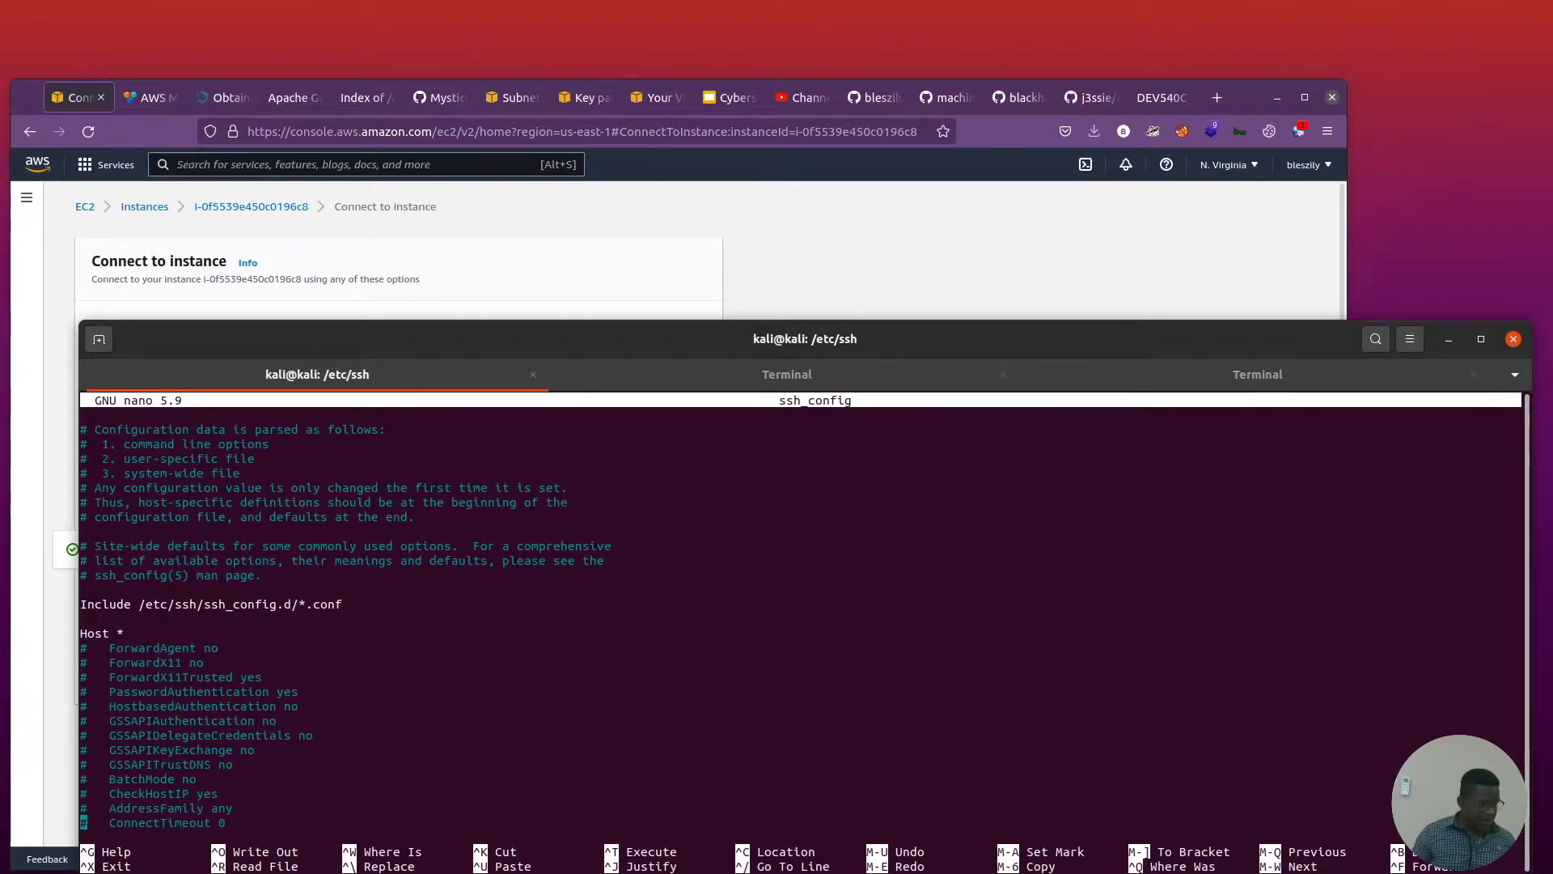
key(Down)
key(Down)
key(Down)
key(Down)
key(Down)
key(Down)
key(Down)
key(Down)
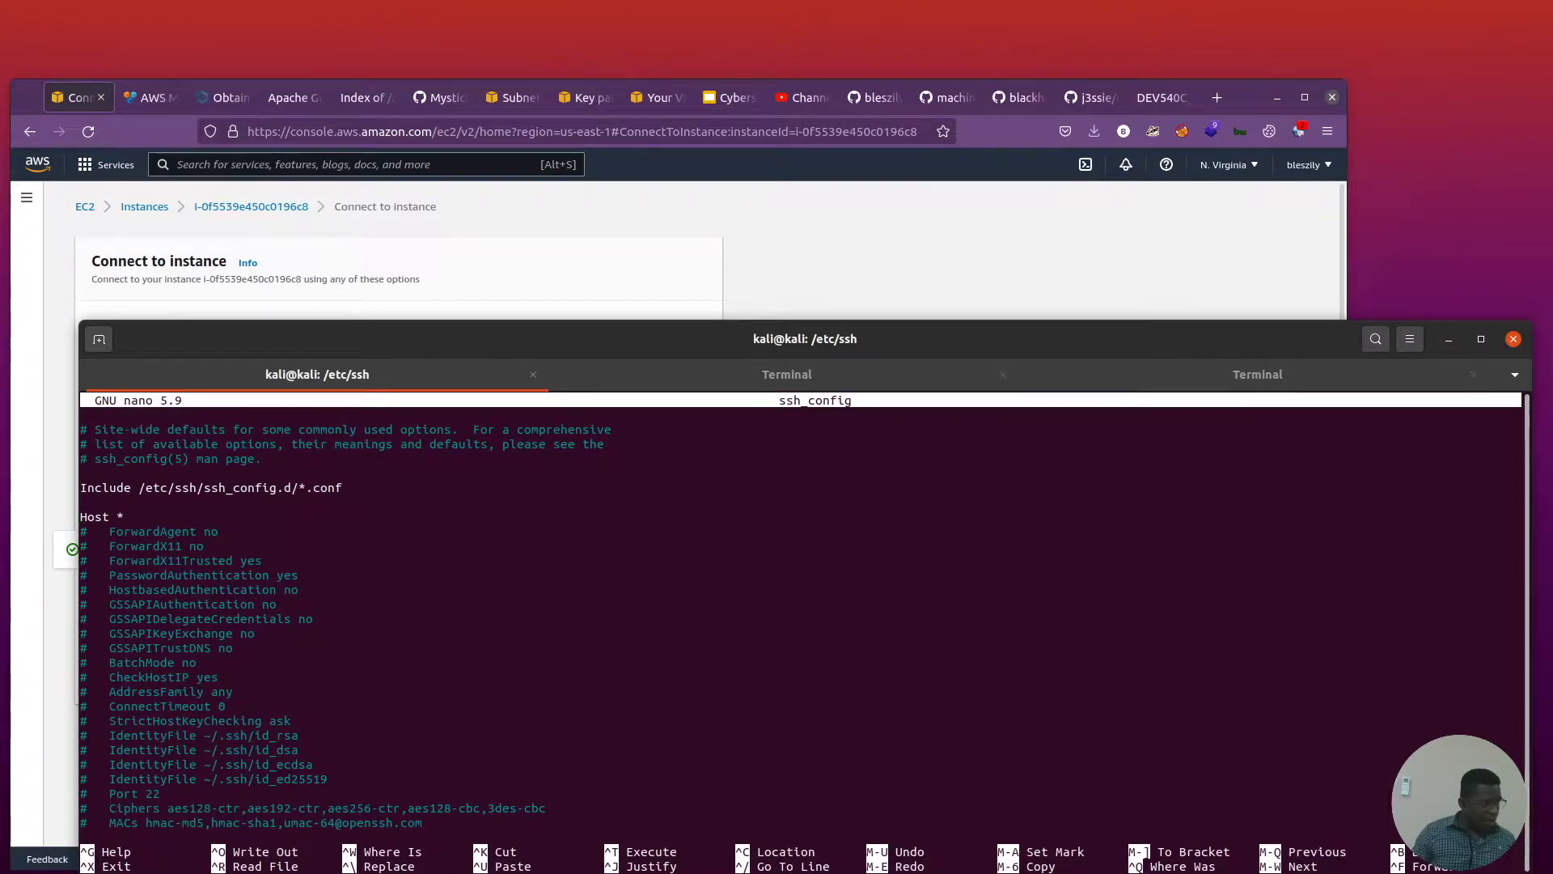
click(83, 560)
key(Down)
key(Delete)
click(83, 618)
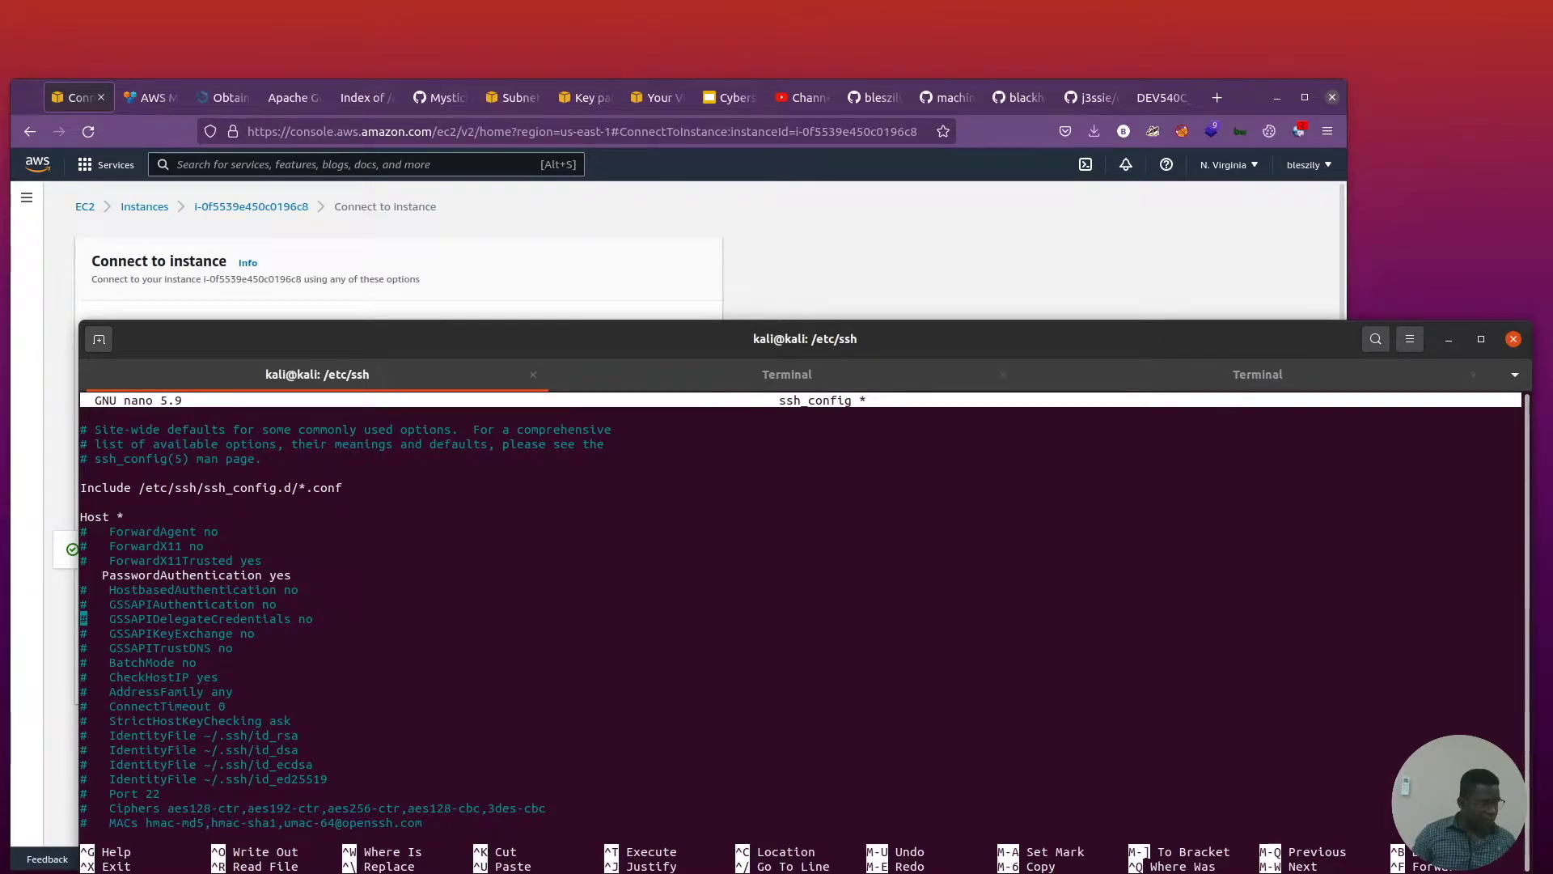
key(ctrl+End)
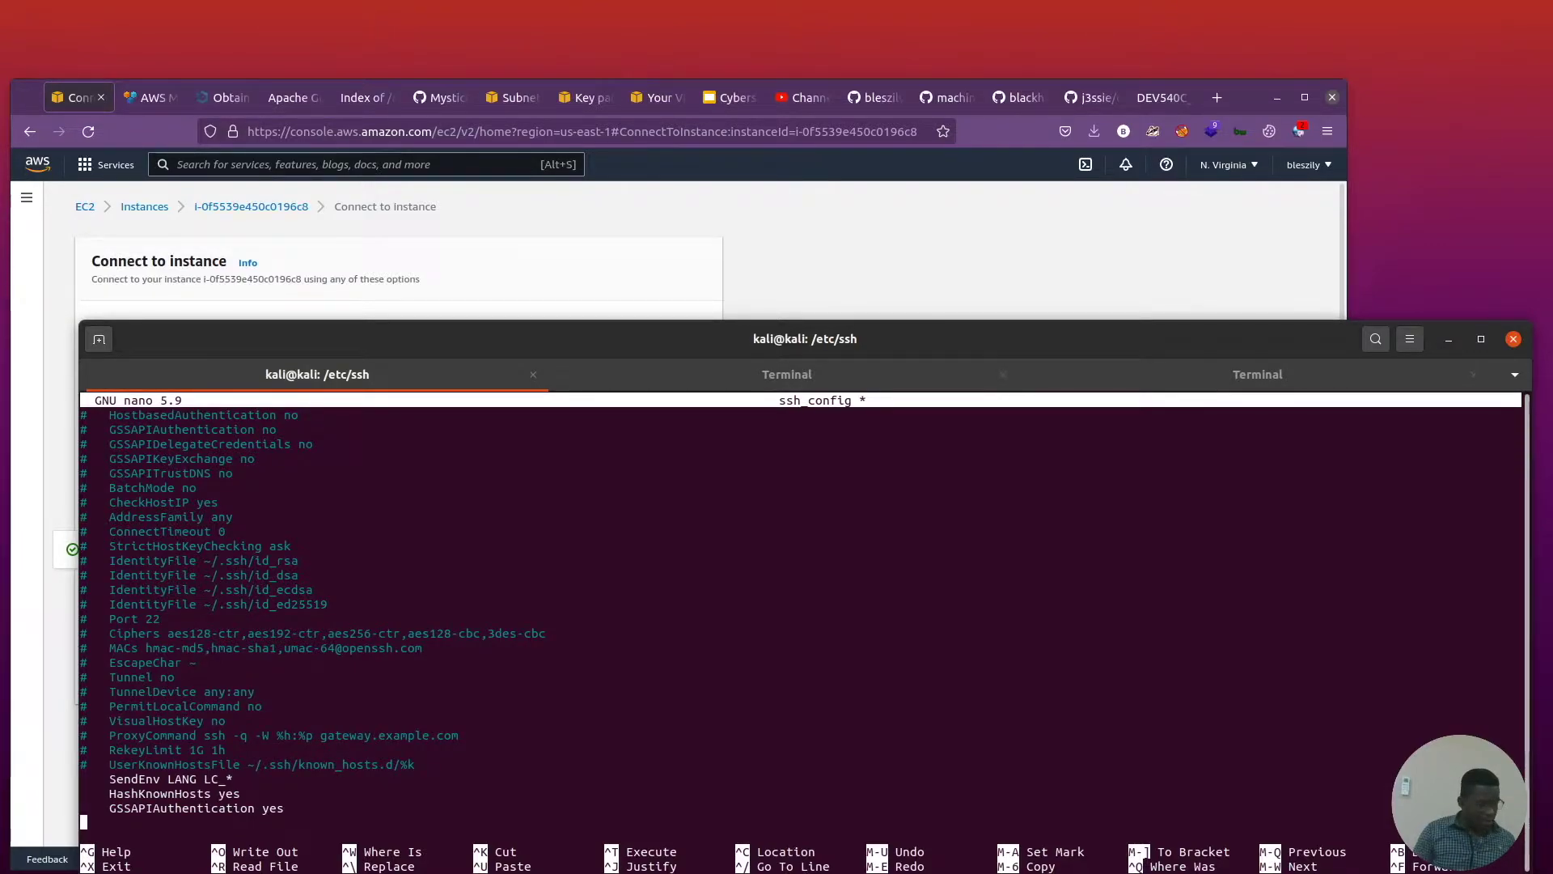
key(ctrl+o)
key(Return)
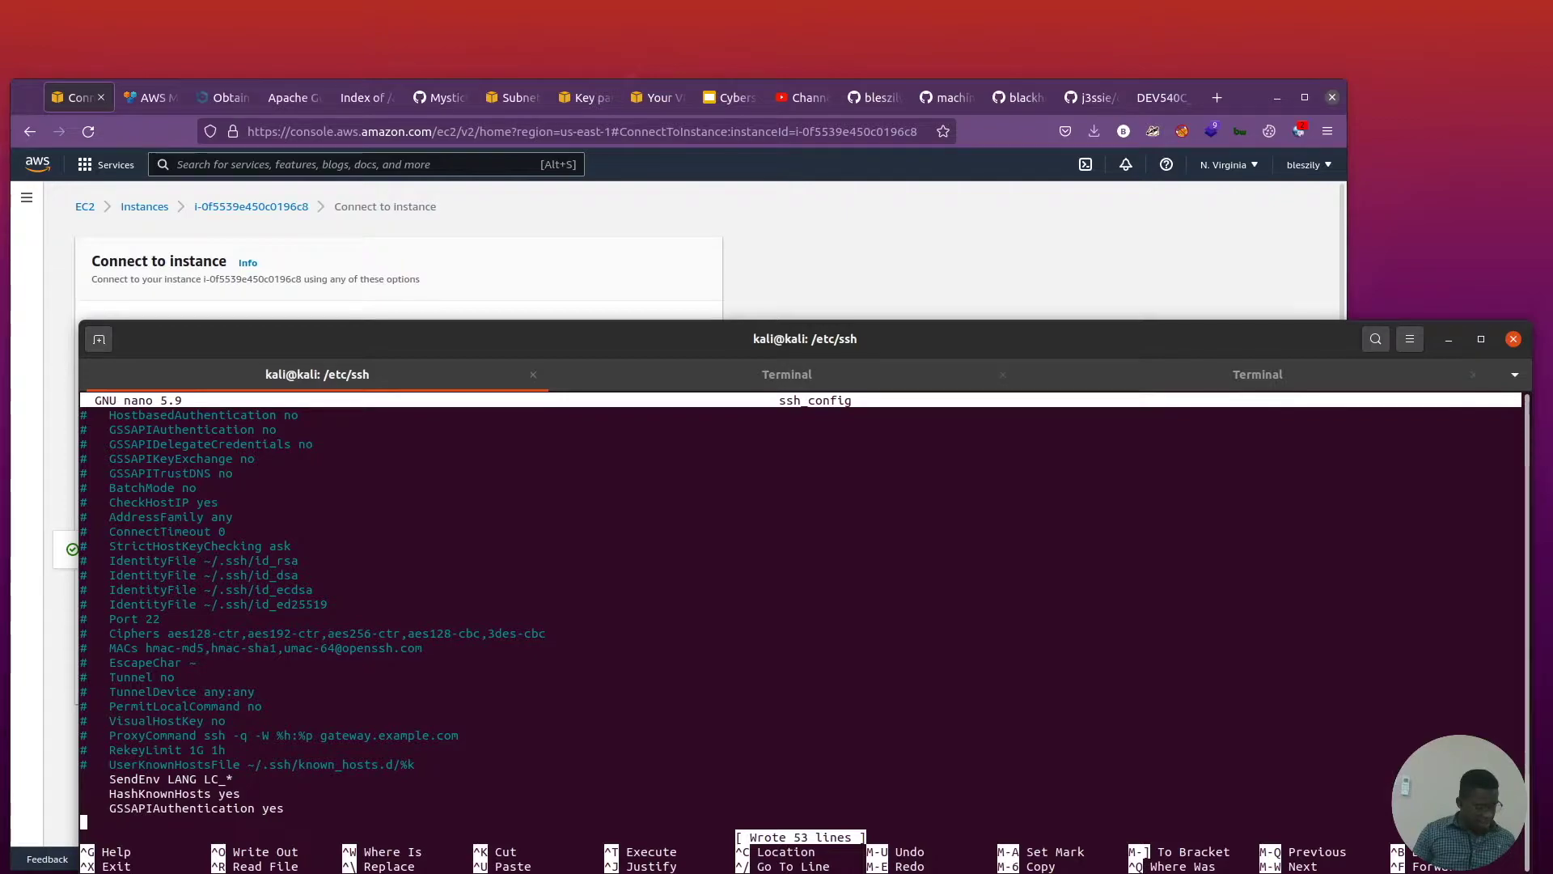
key(ctrl+x)
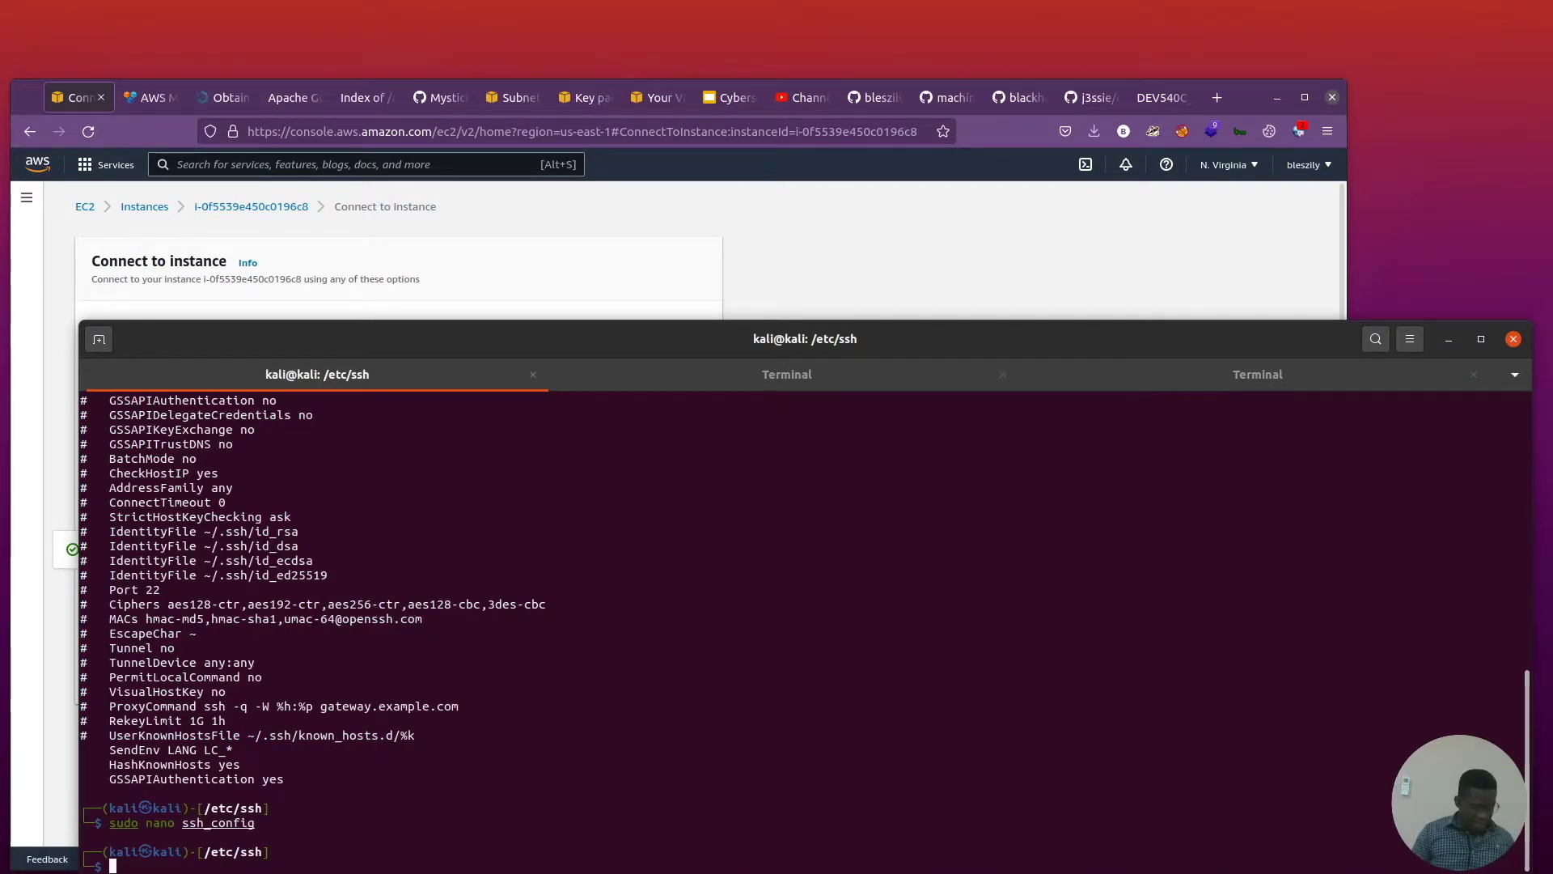
List the /etc/ssh files and open sshd_config in nano with sudo.
text(ls)
key(Return)
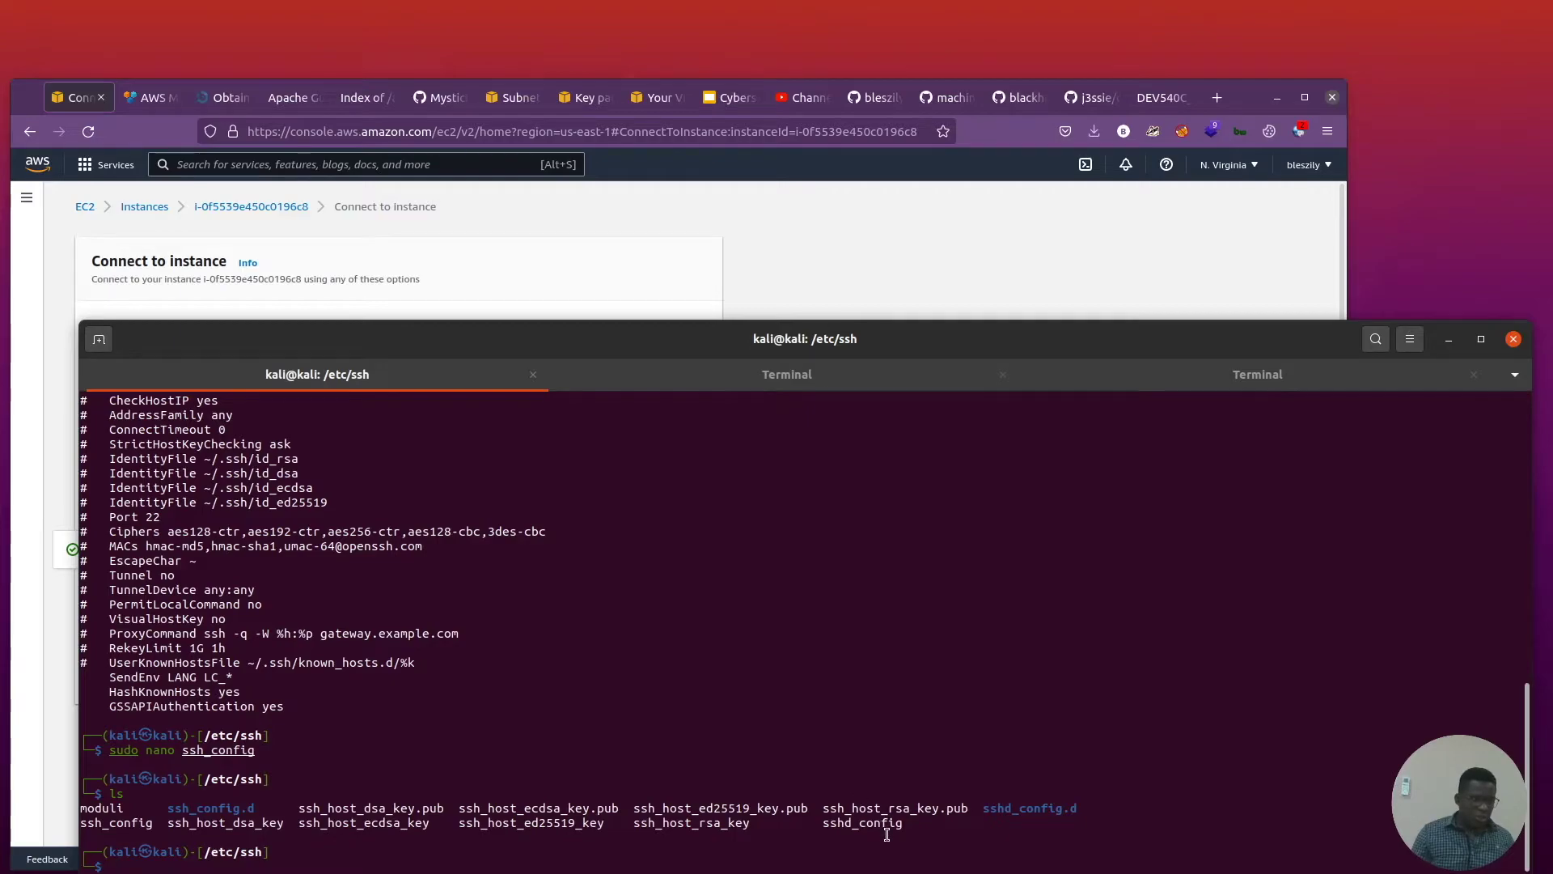
drag(903, 823, 830, 823)
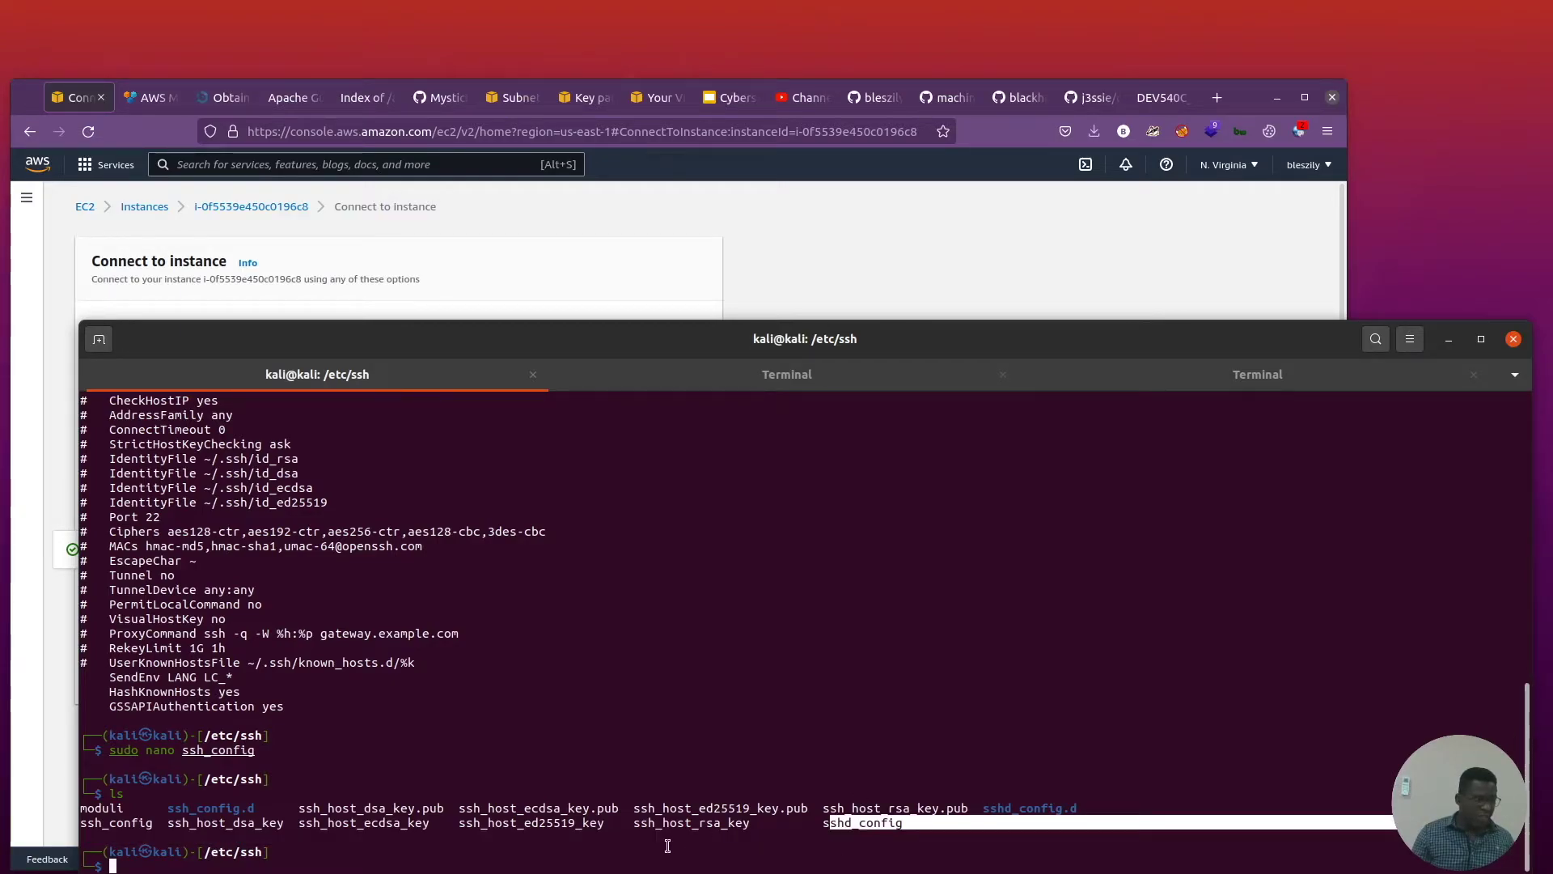
click(667, 846)
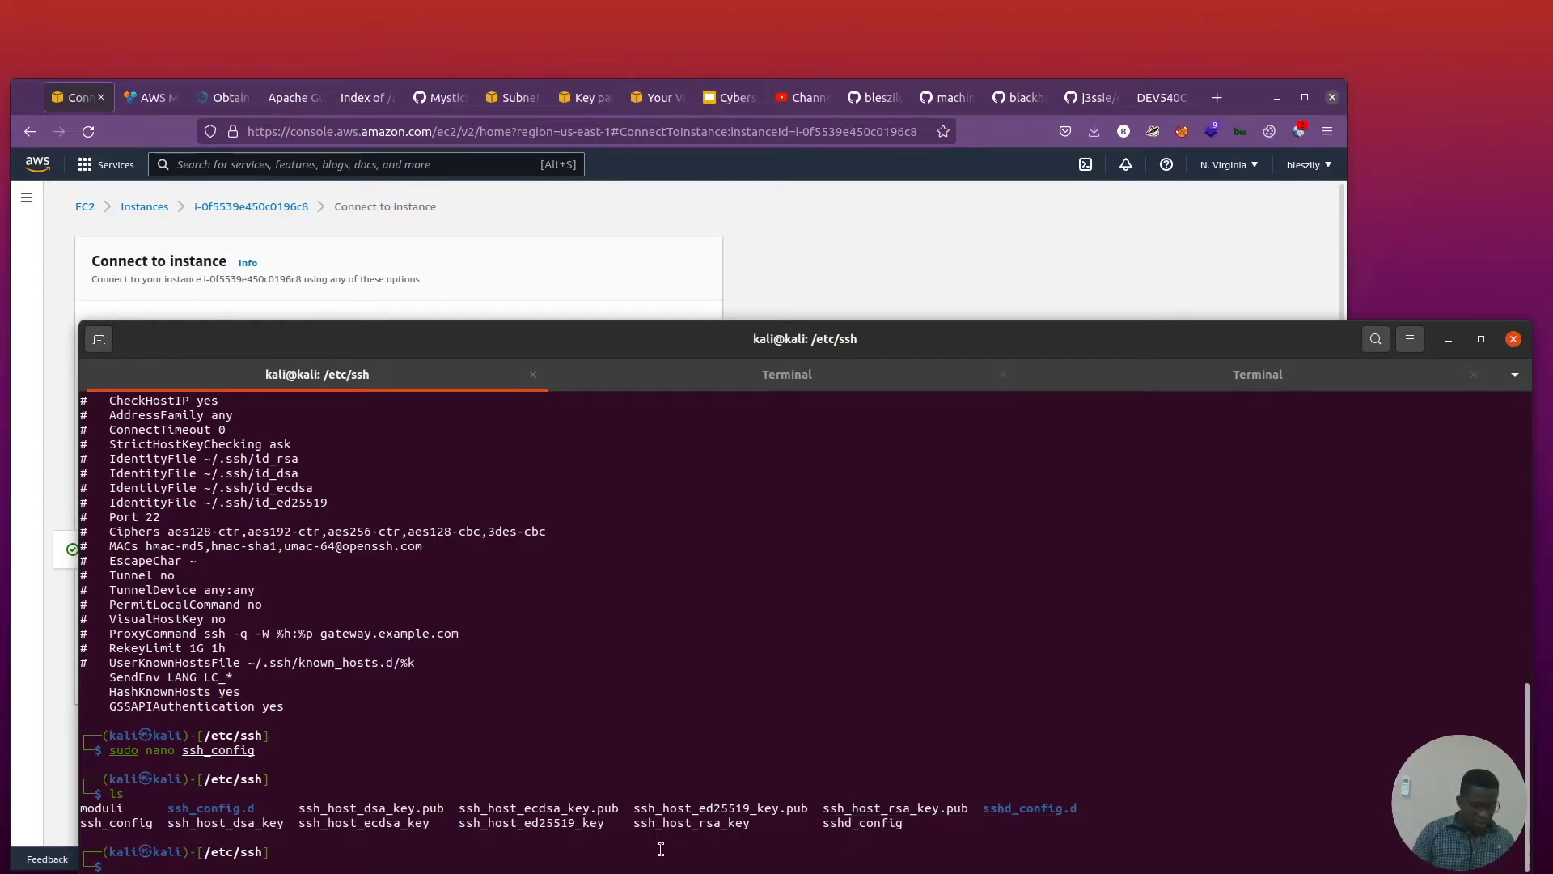
text(sudo nano)
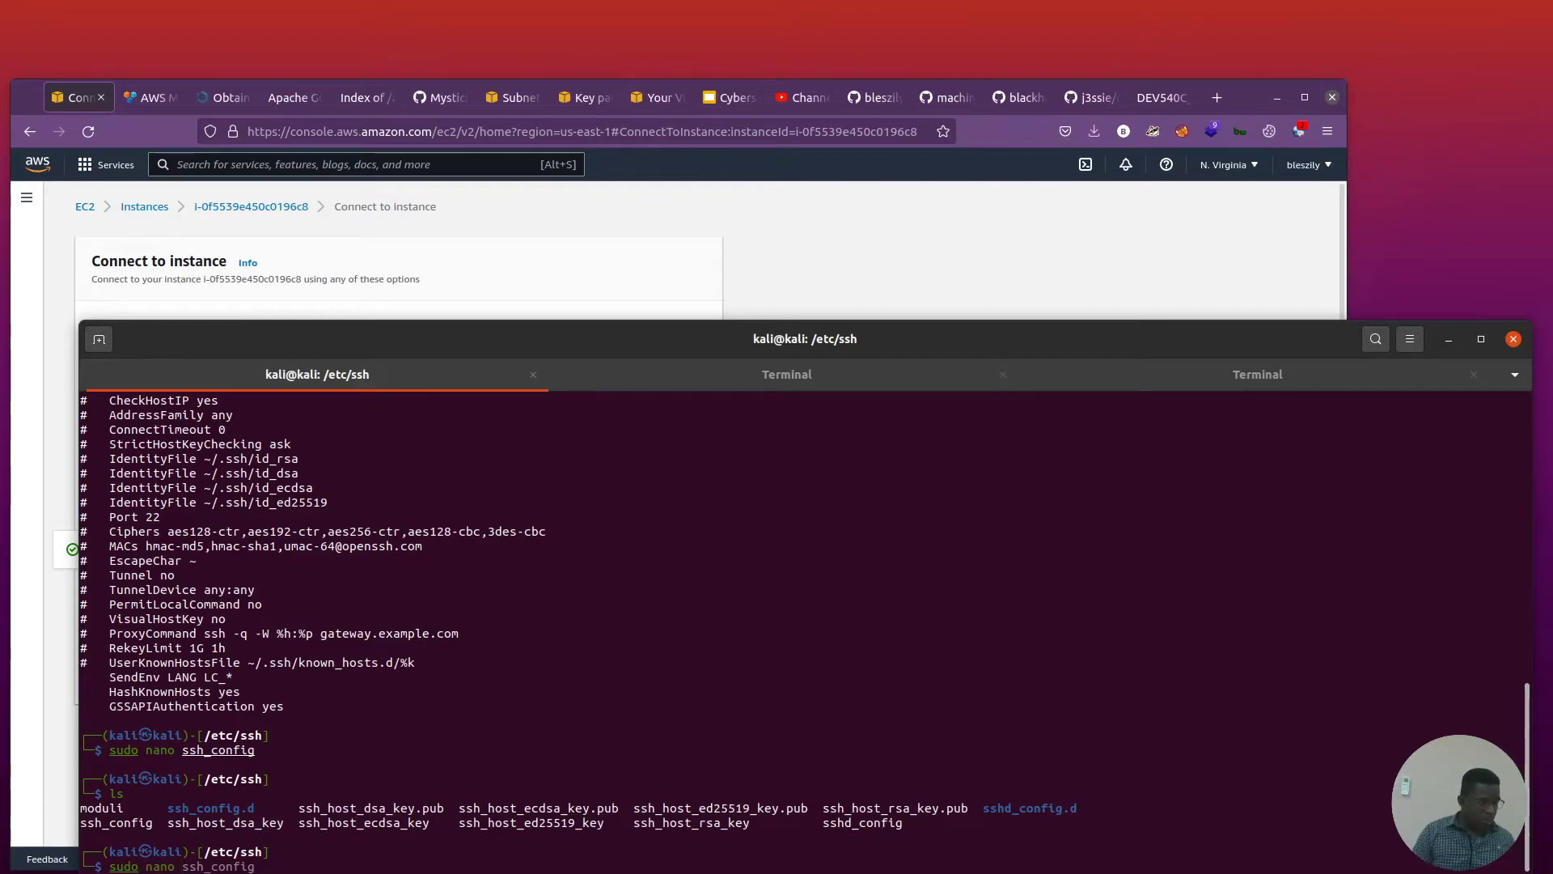
text( sshd_config)
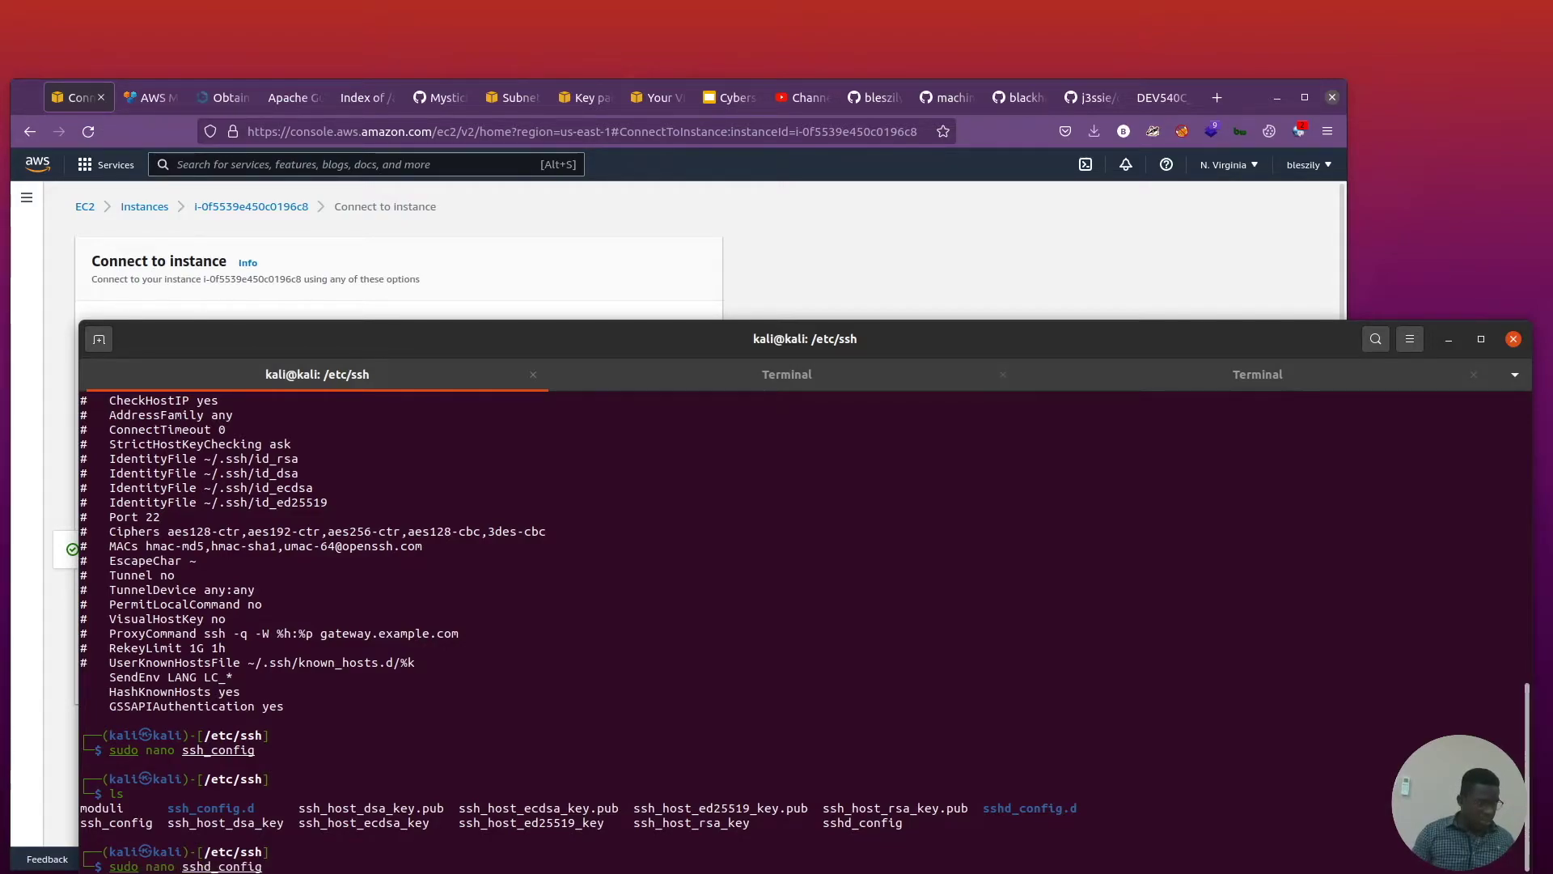
key(Return)
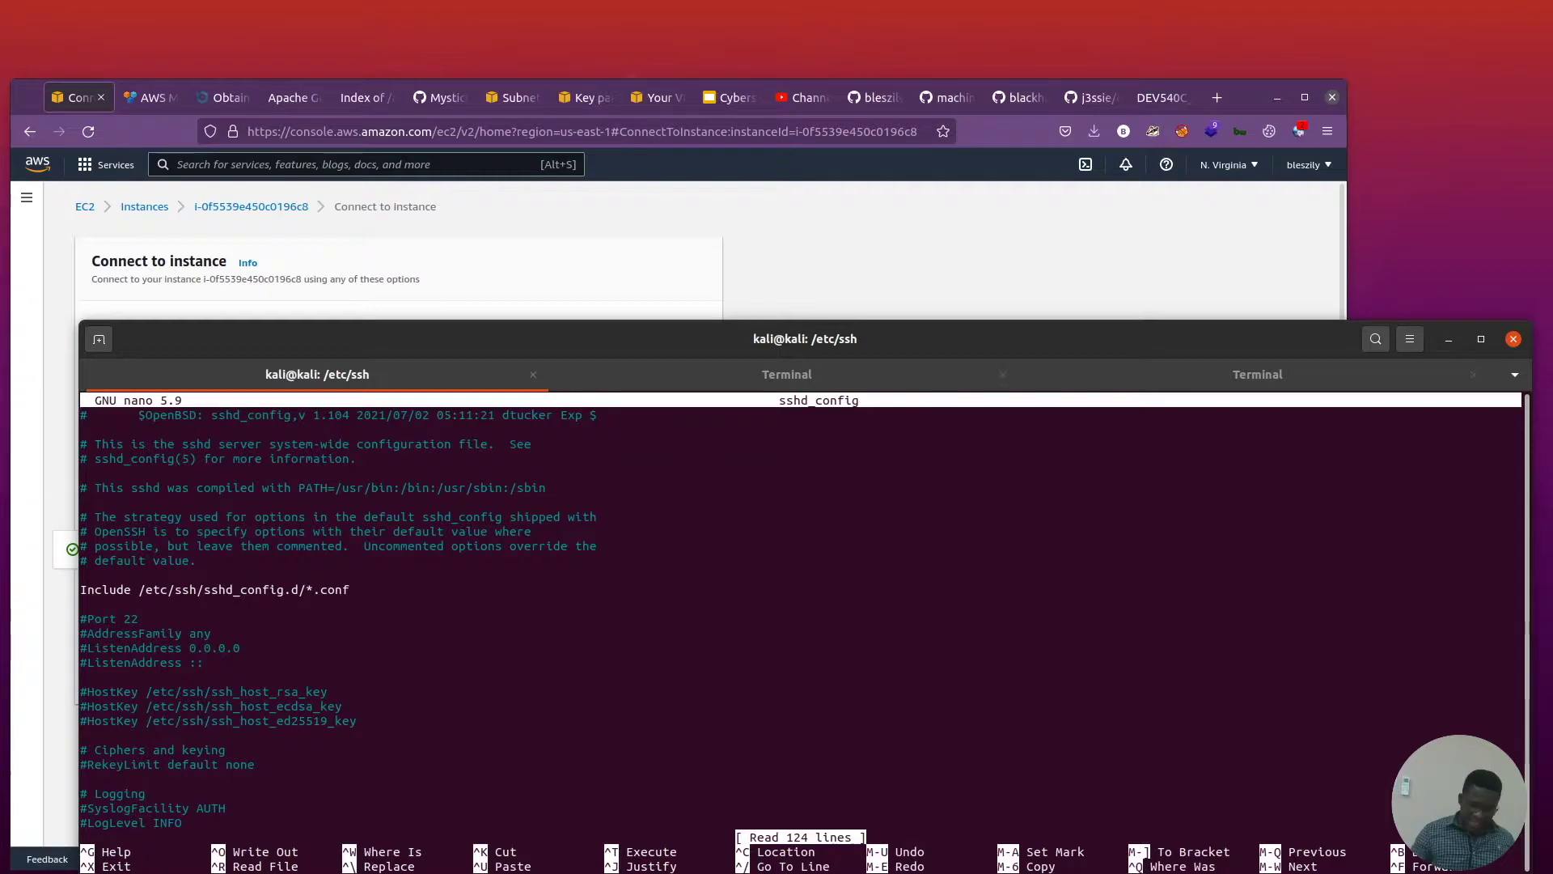
Move down through sshd_config to the clear text passwords section.
click(83, 444)
key(Down)
key(Down)
key(Down)
key(Down)
key(Down)
key(Down)
key(Down)
key(Down)
key(Down)
key(Down)
key(Down)
key(Down)
key(Down)
key(Down)
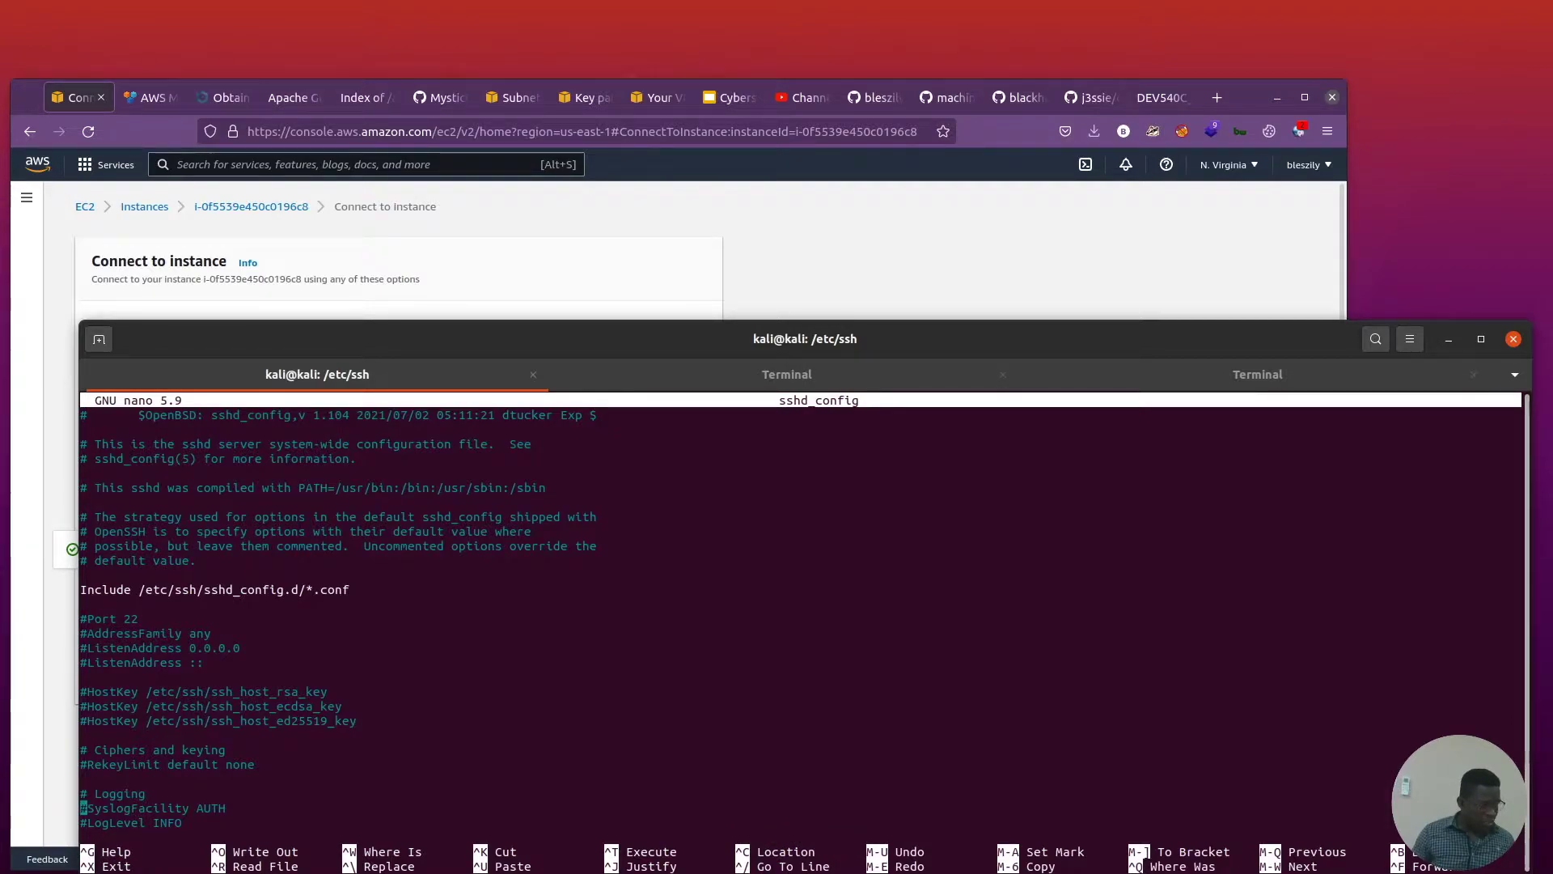
key(Down)
key(Down)
key(Down)
key(Down)
key(Down)
key(Down)
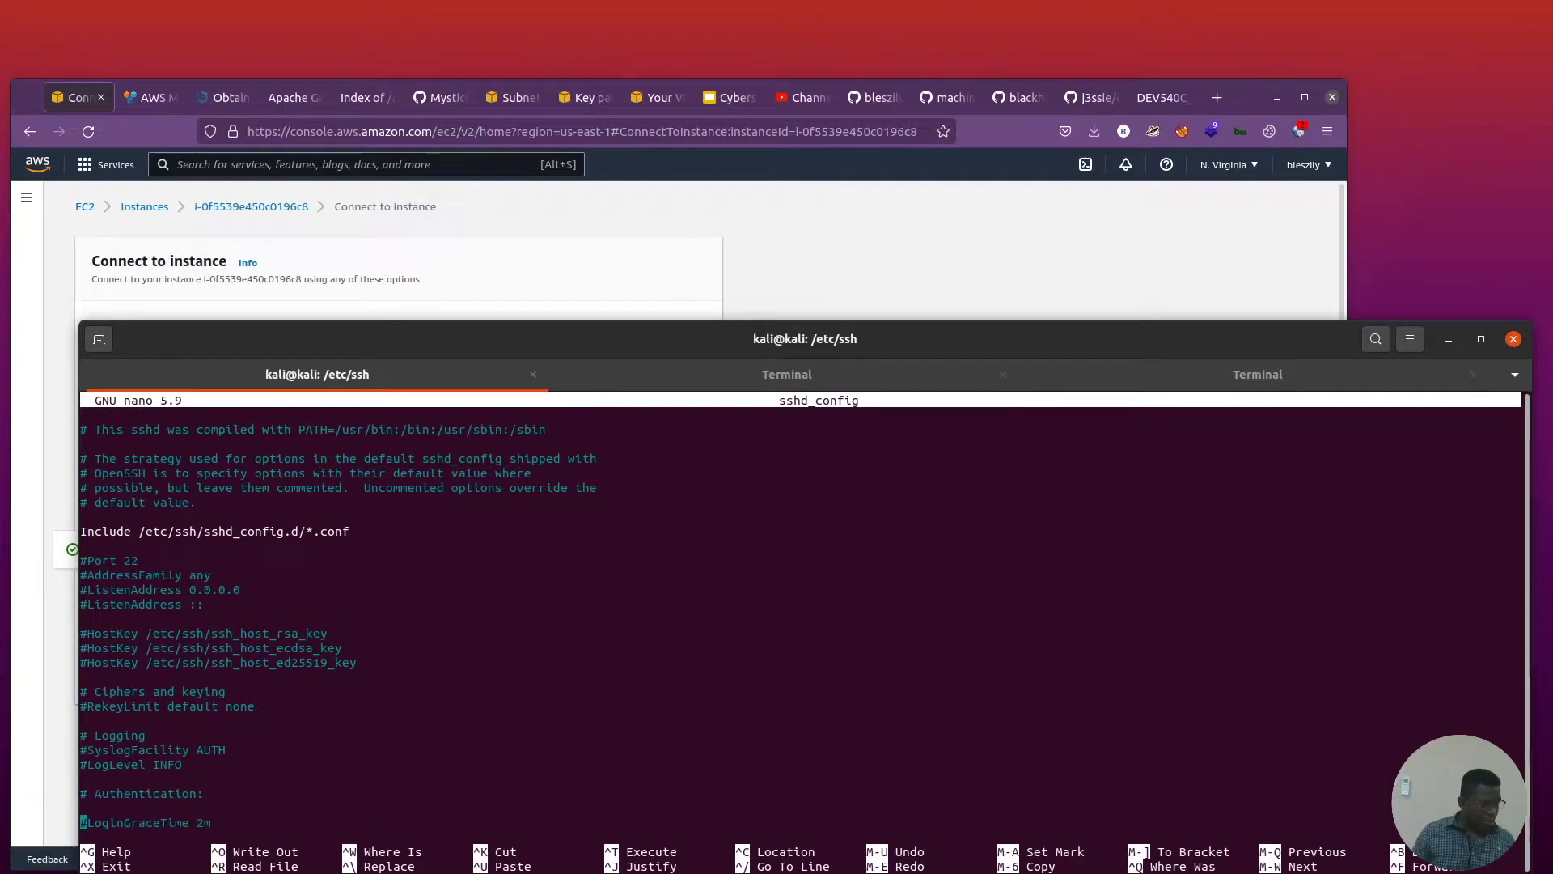
key(Down)
key(Down)
key(Down)
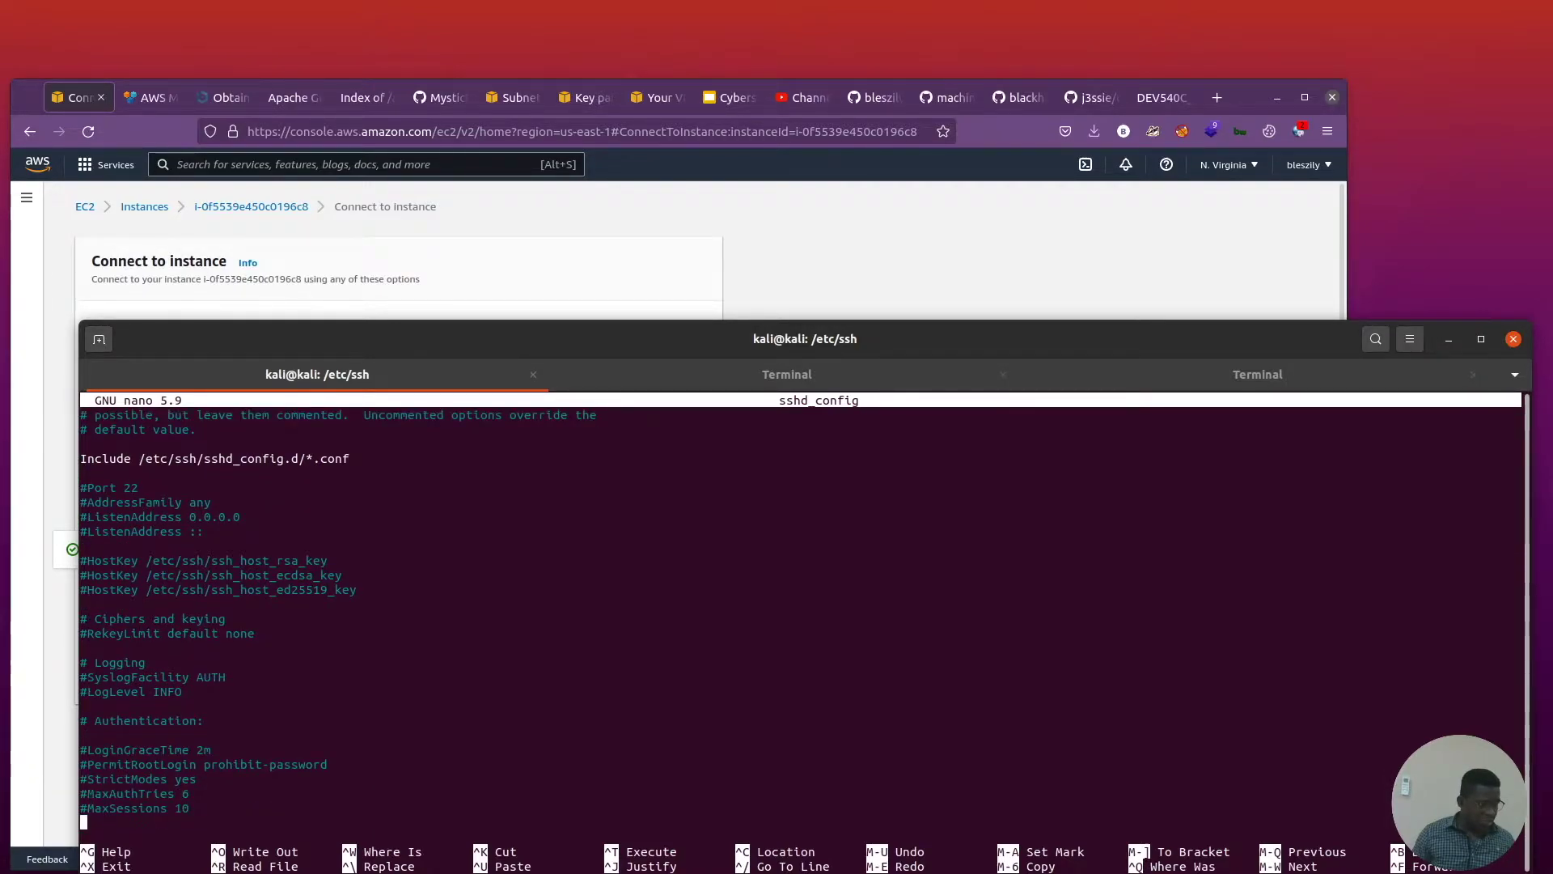
key(Up)
key(Up)
key(Up)
key(Up)
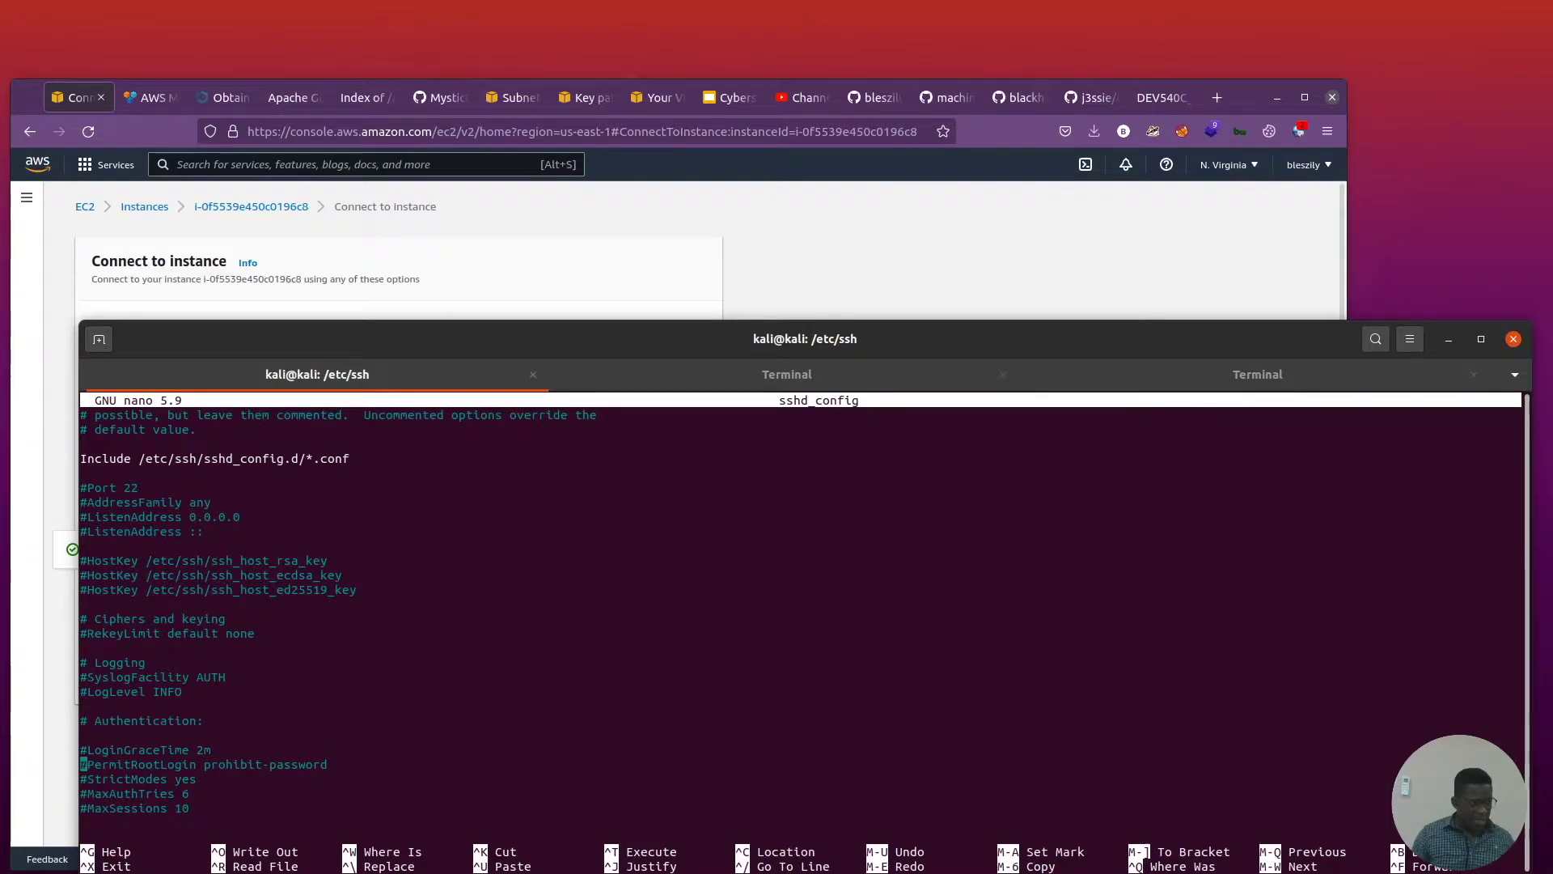
key(Down)
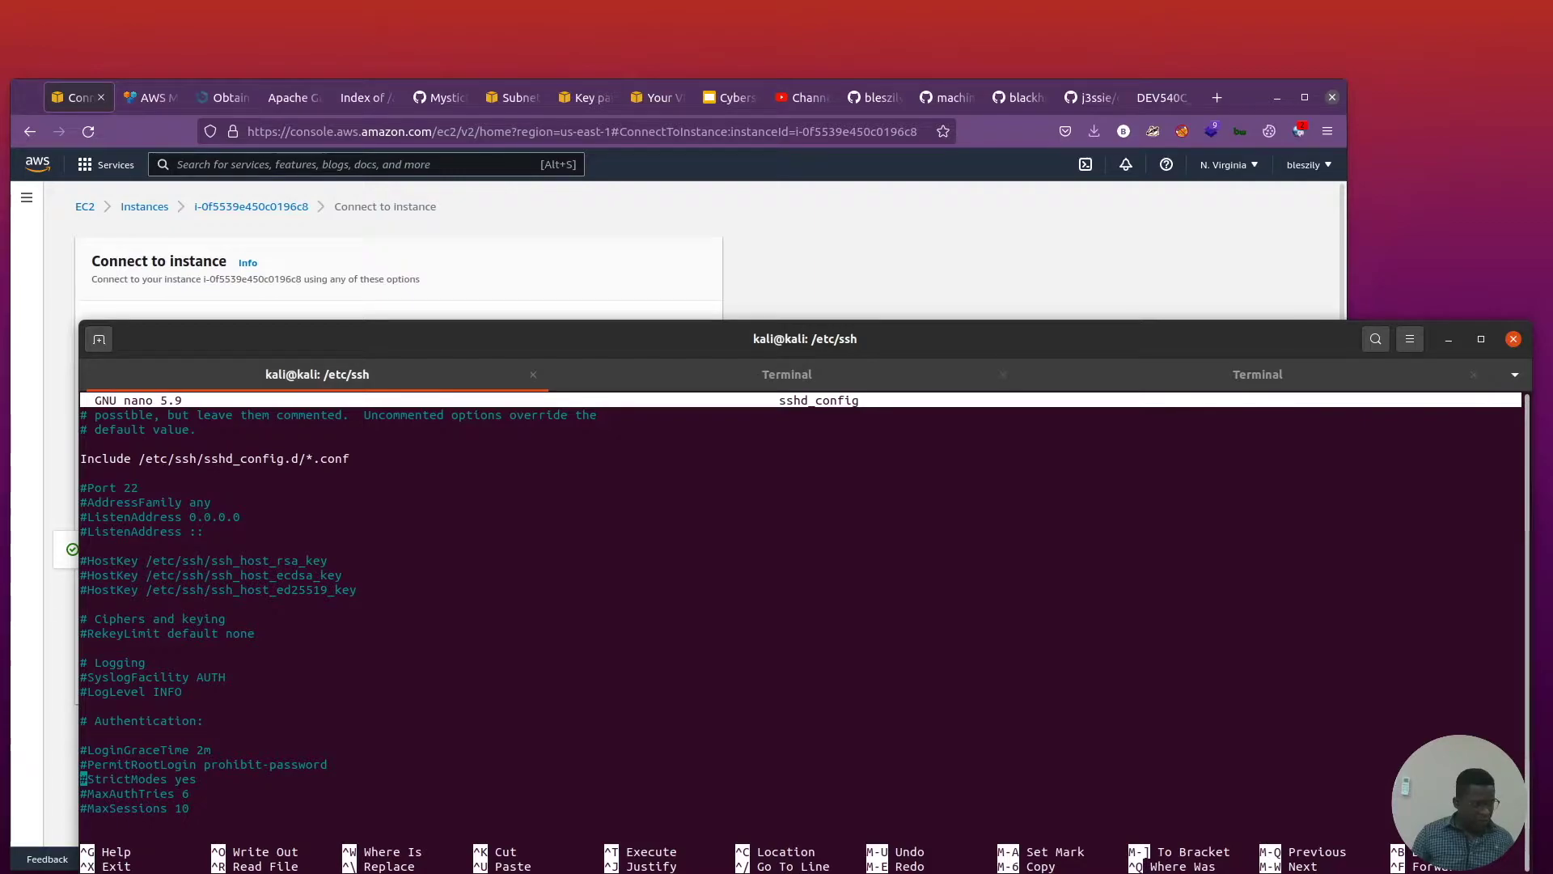
key(Down)
key(Down)
key(Down)
key(Down)
key(Down)
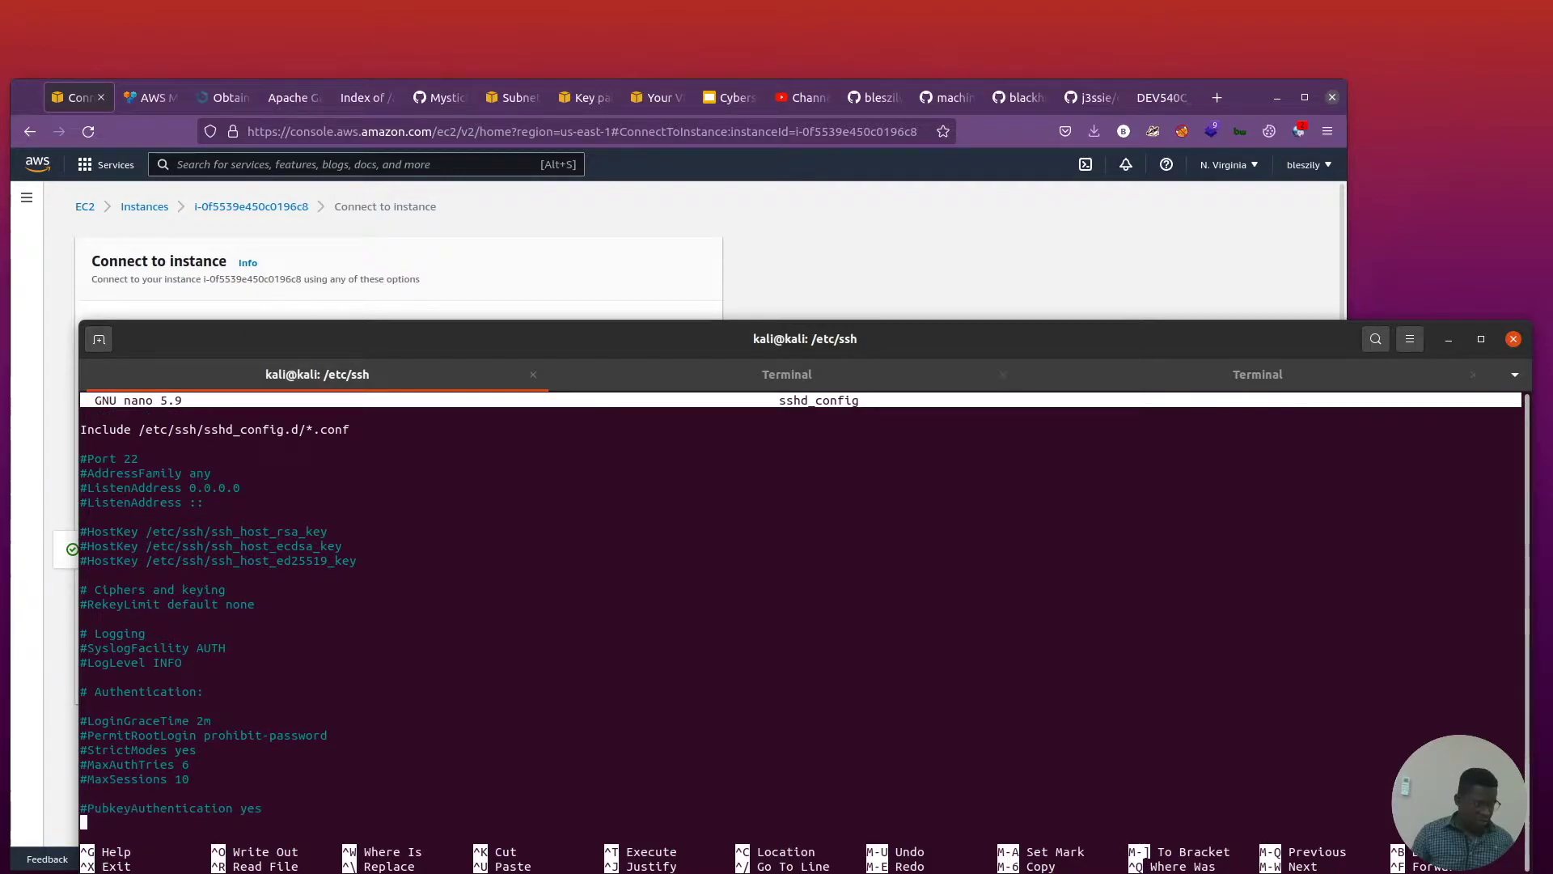
key(Down)
key(Down)
key(Down)
key(Down)
key(Down)
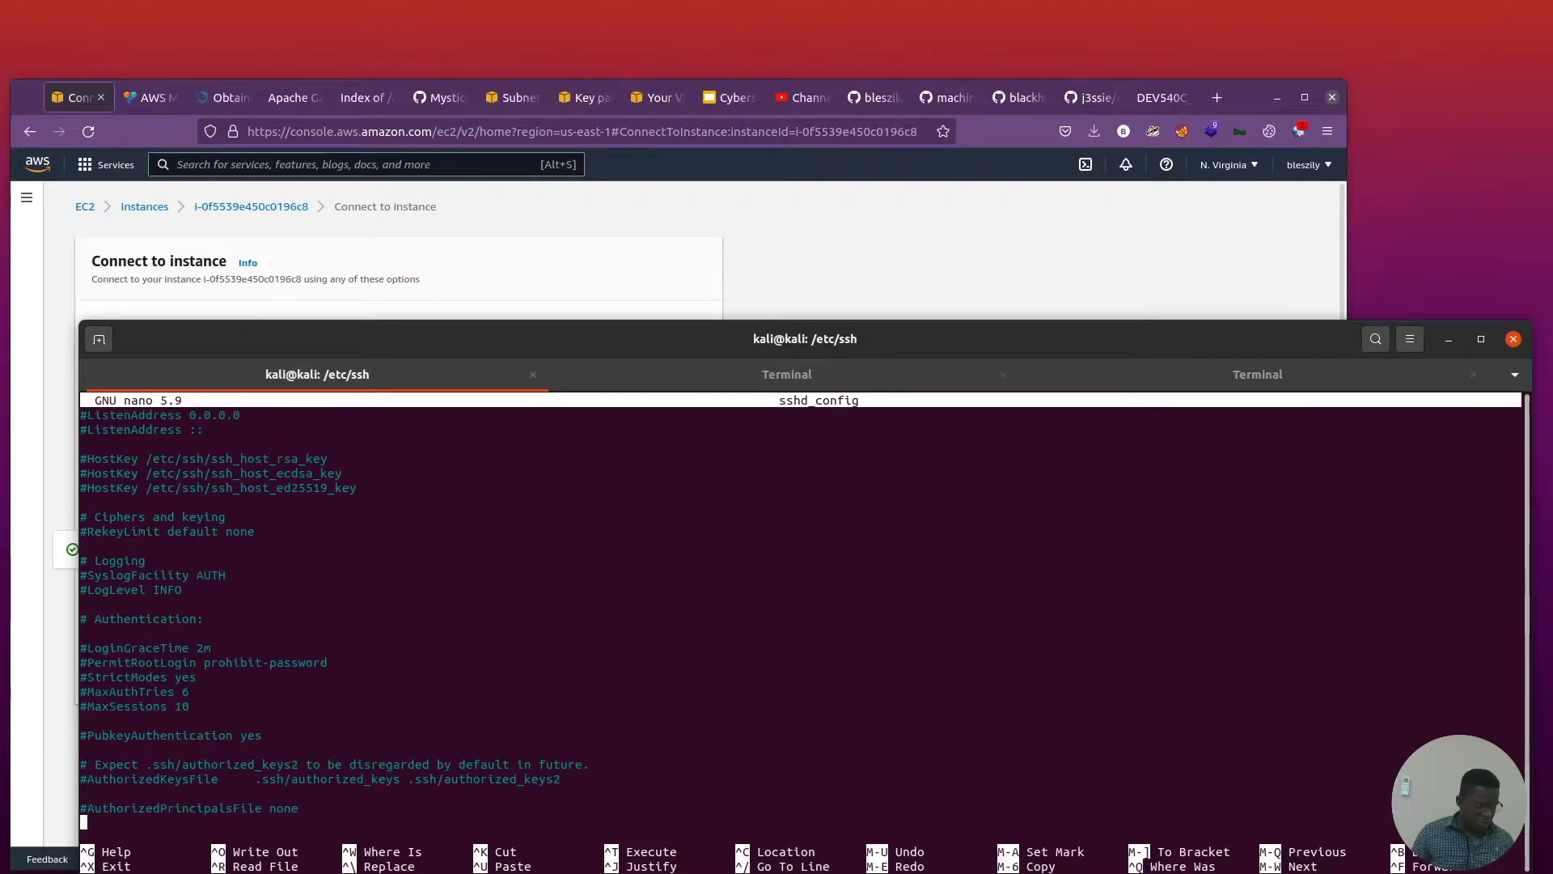
key(Down)
key(Down)
key(Down)
key(Down)
key(Down)
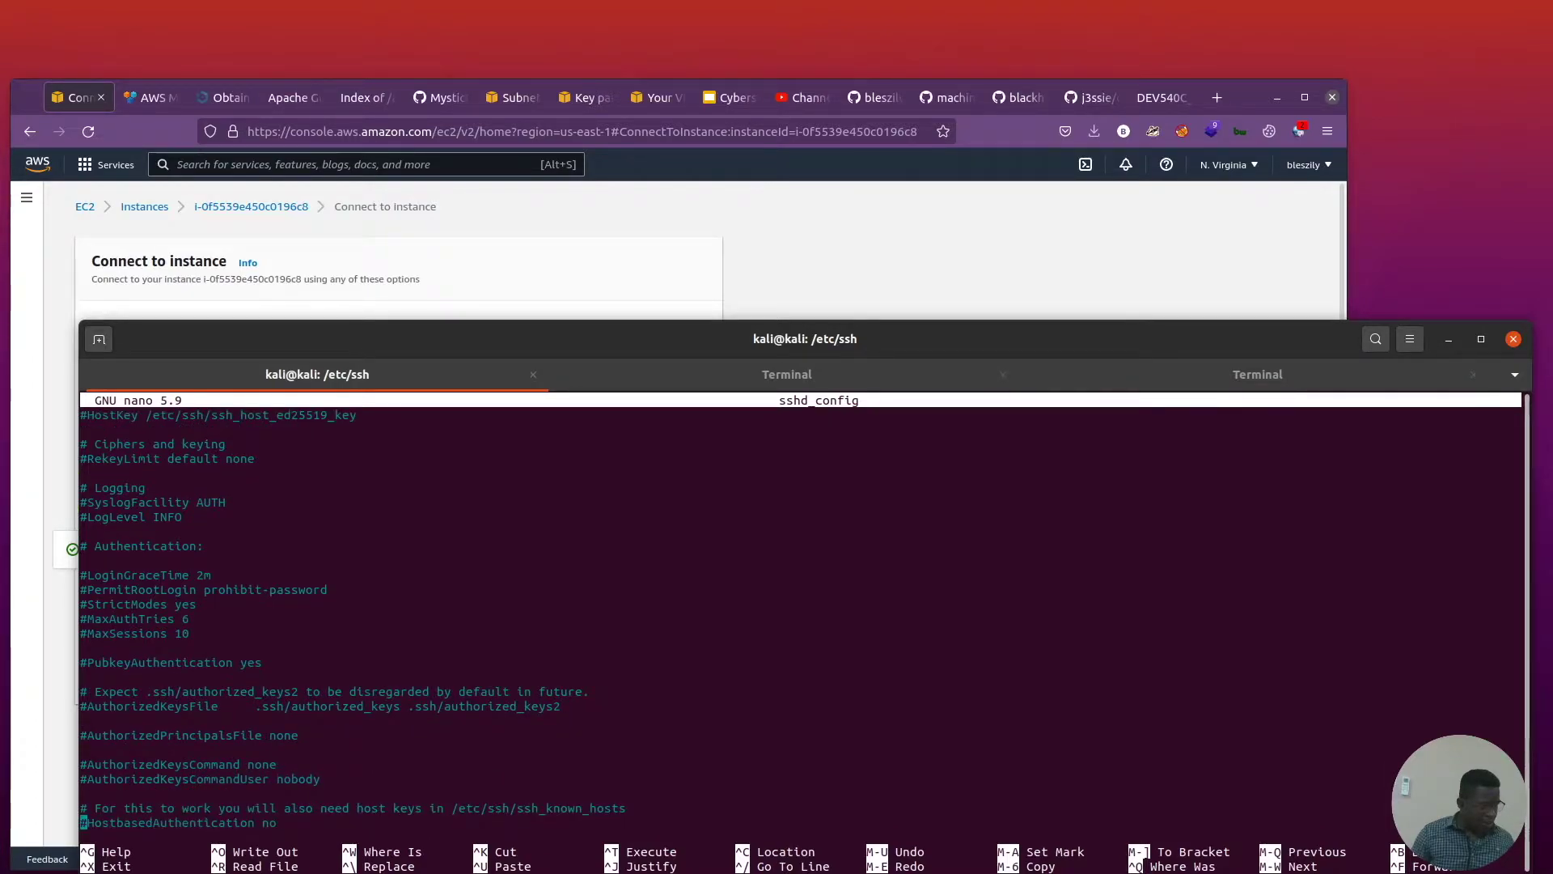
key(Down)
key(Down)
key(Down)
key(Down)
key(Down)
key(Down)
key(Down)
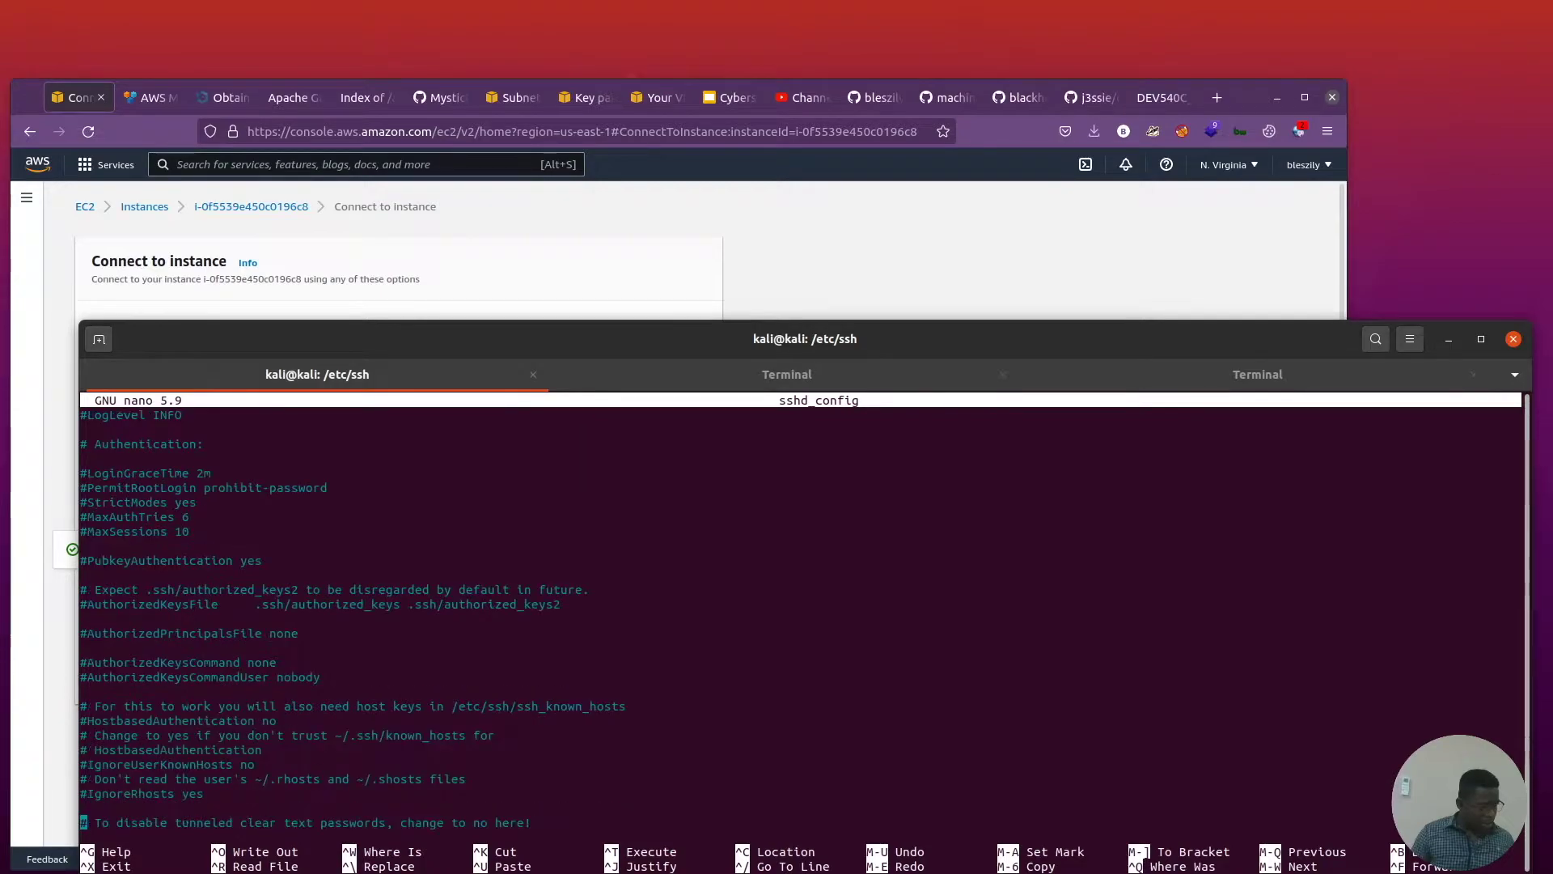
key(Down)
key(Down)
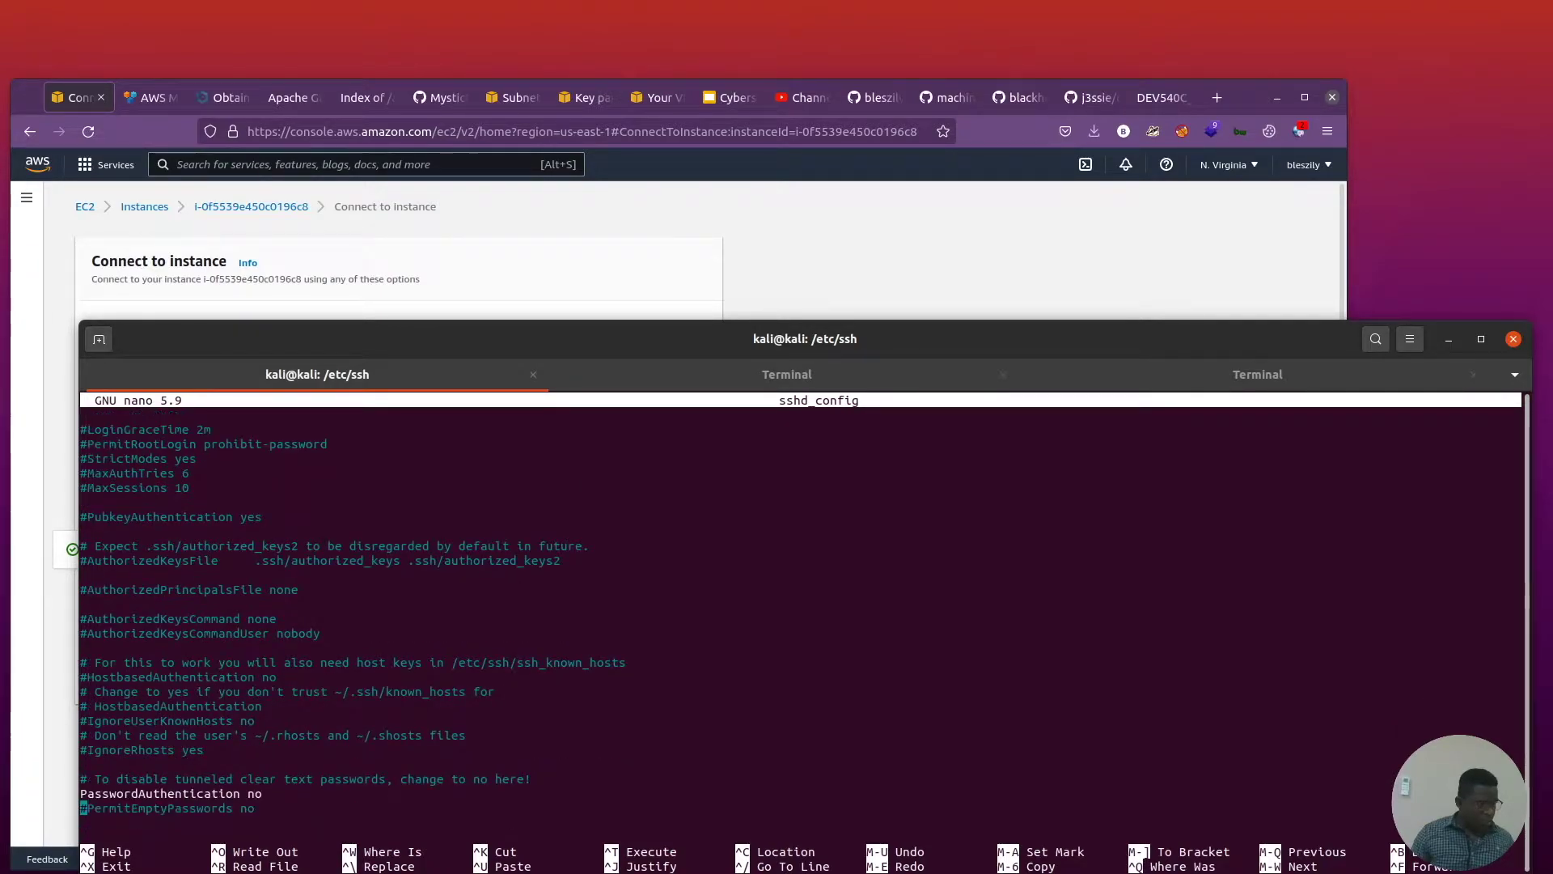
Change PasswordAuthentication from no to yes, save sshd_config and exit nano.
click(237, 793)
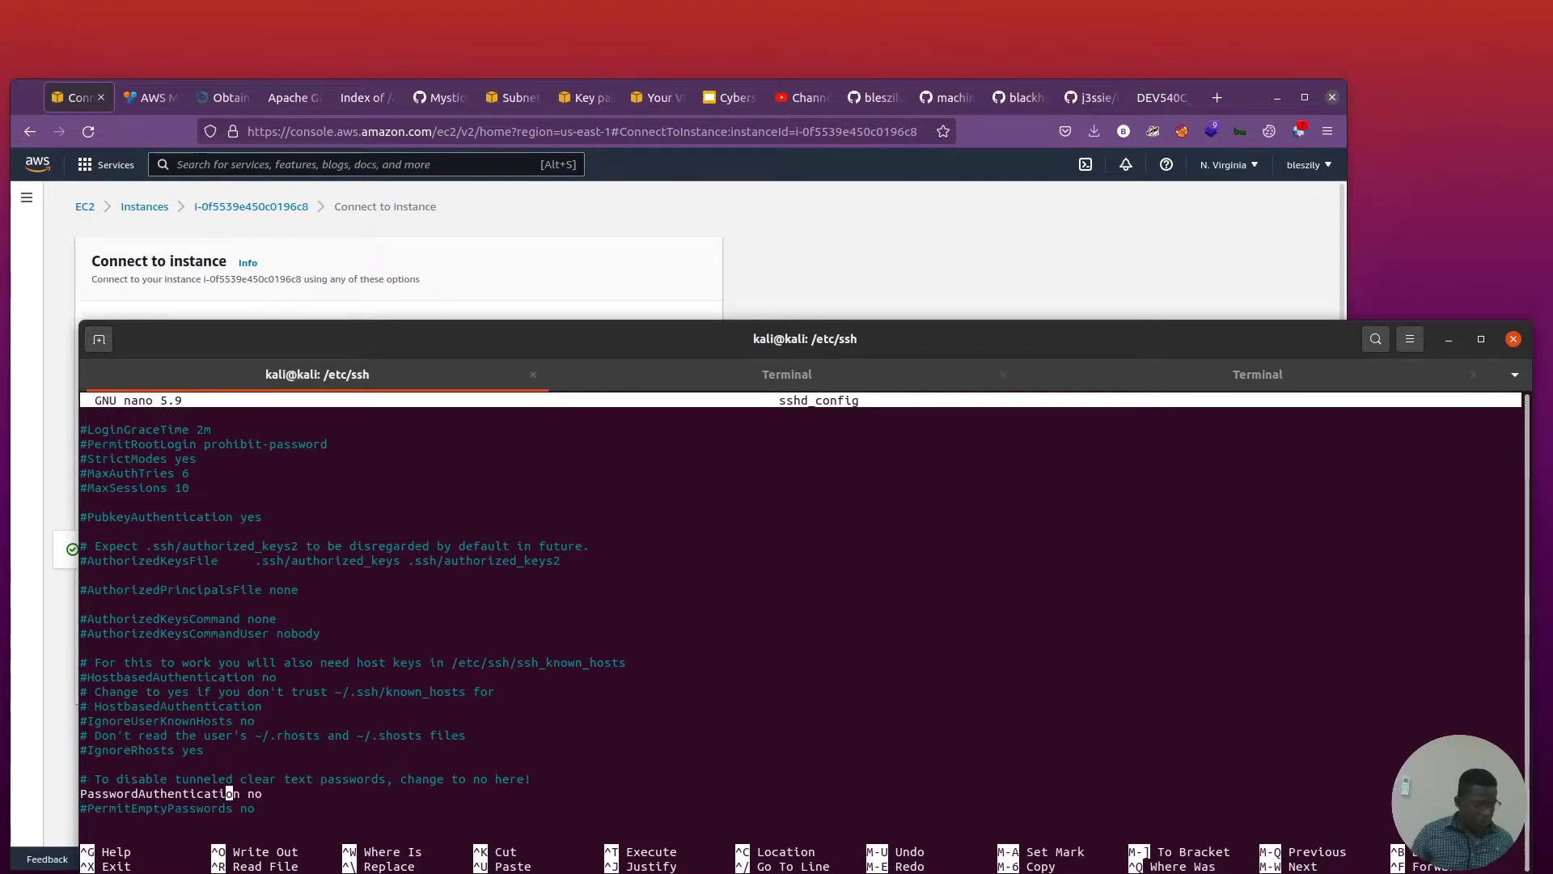
click(267, 794)
key(BackSpace)
key(BackSpace)
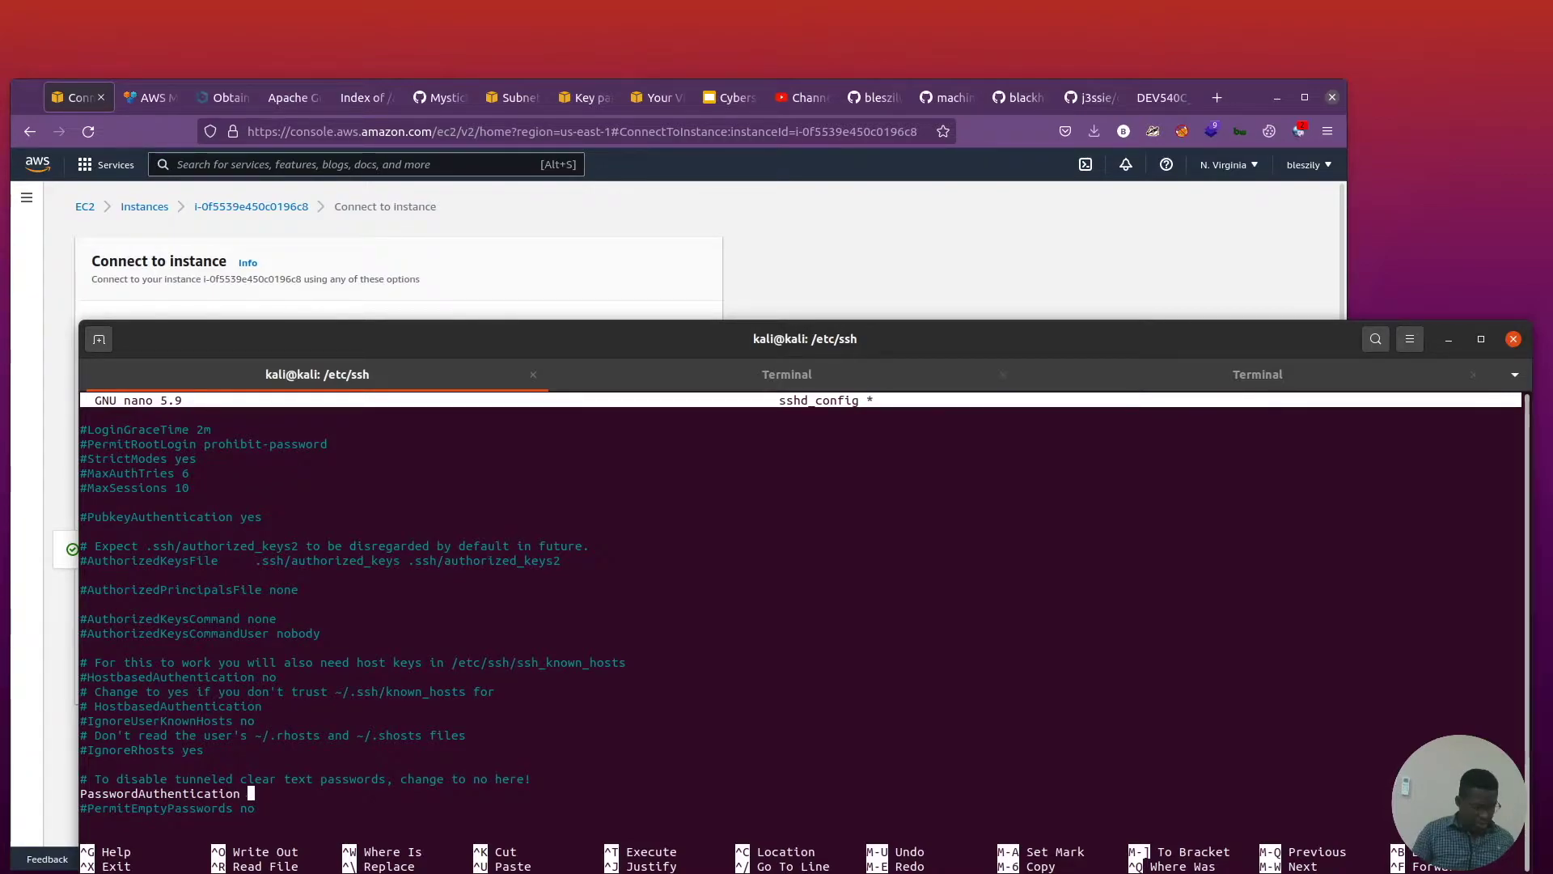
text(yes)
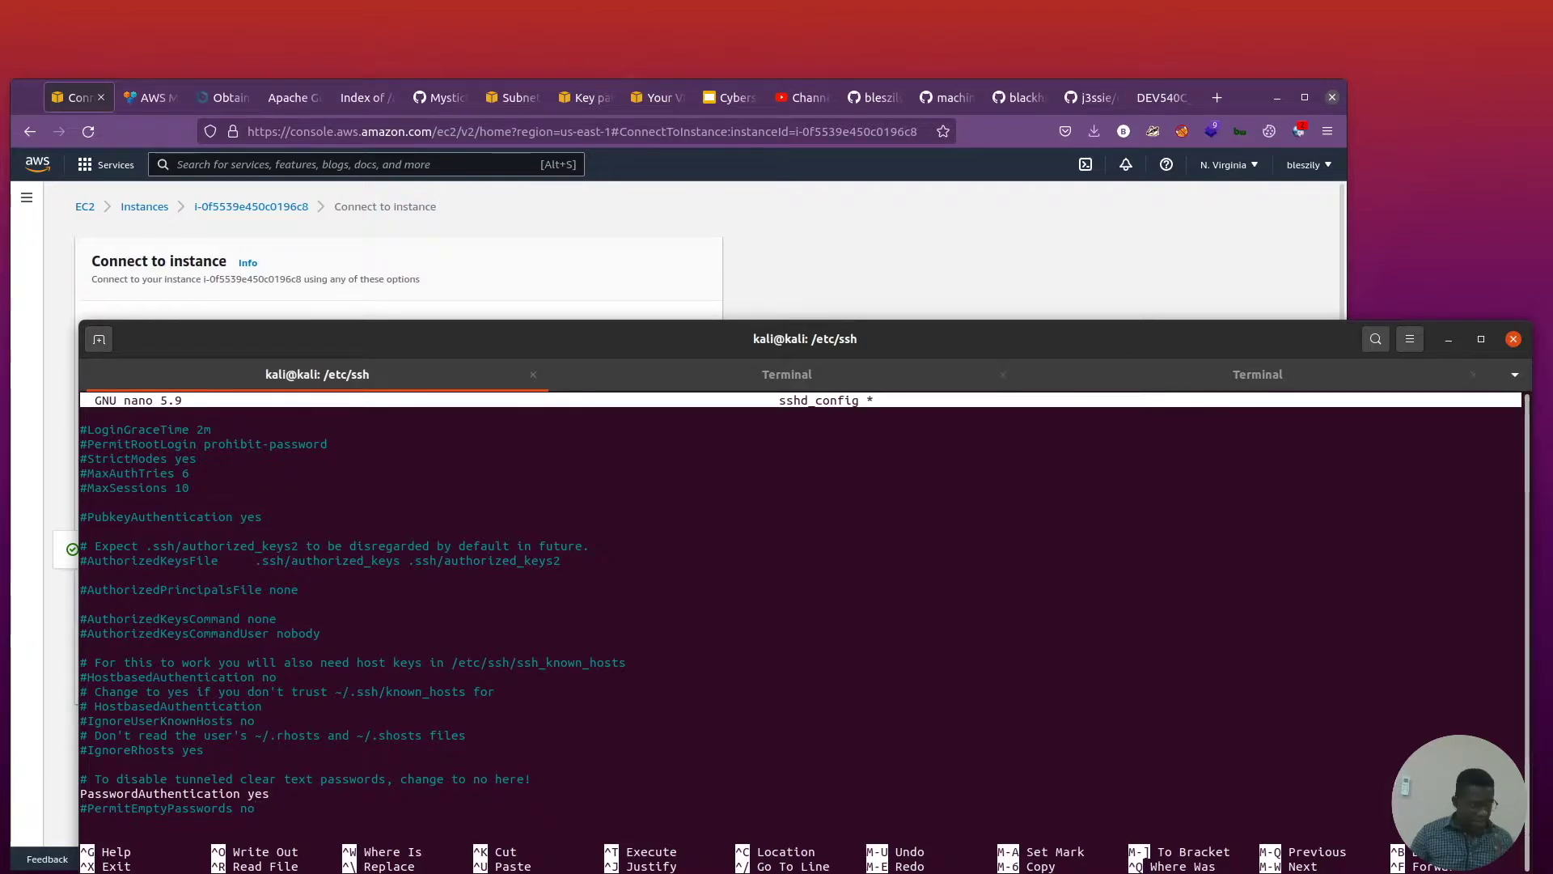
key(ctrl+o)
key(Return)
key(ctrl+x)
Install ufw and fail2ban with sudo apt install, confirming with y.
text(cle)
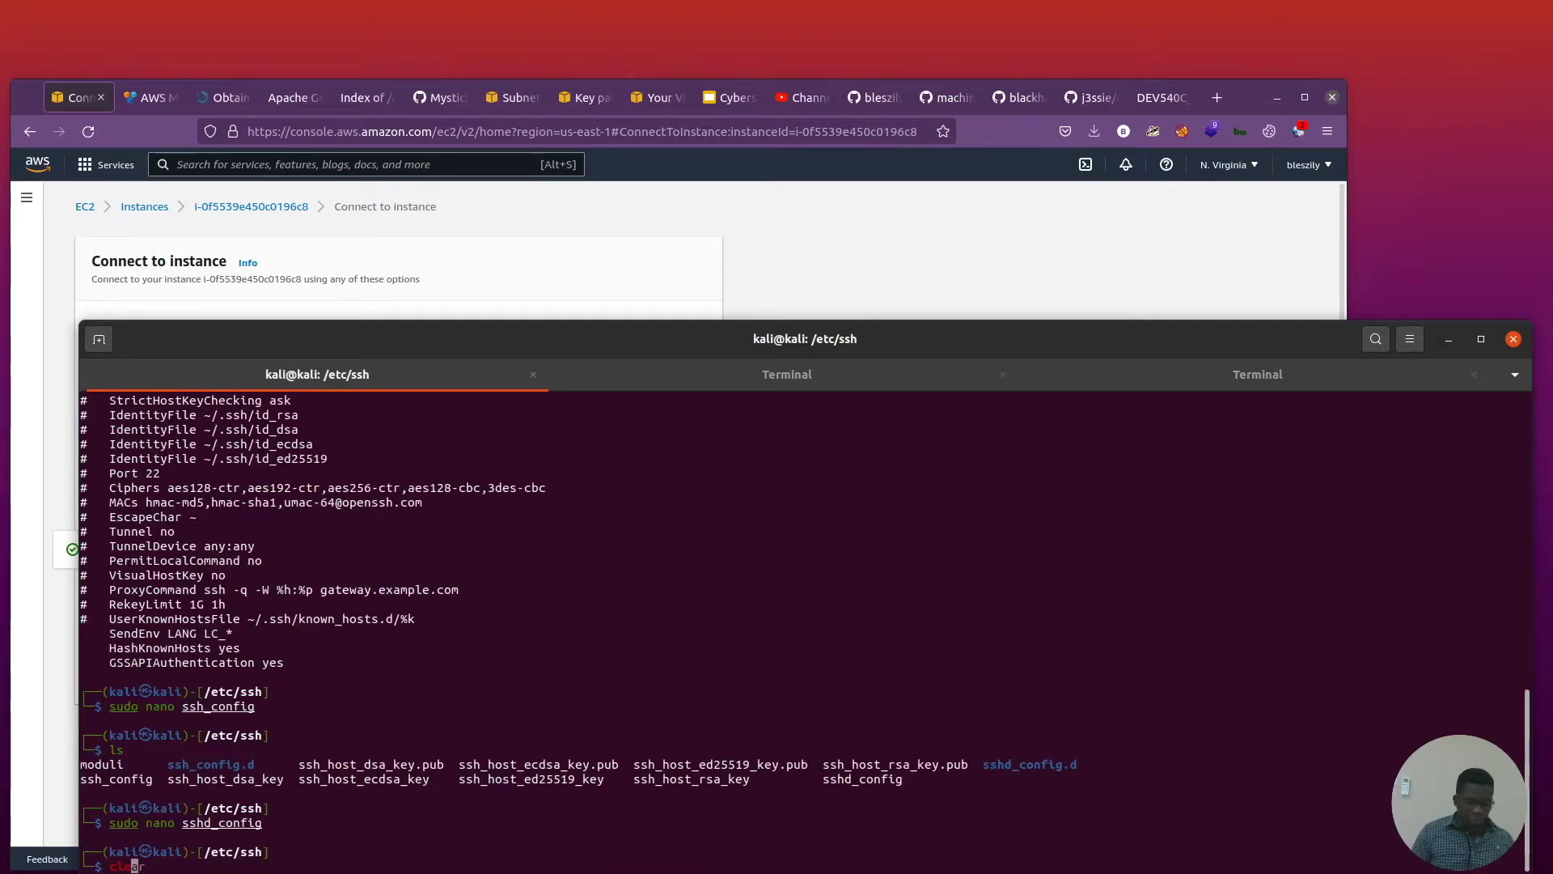
text(ar)
key(Return)
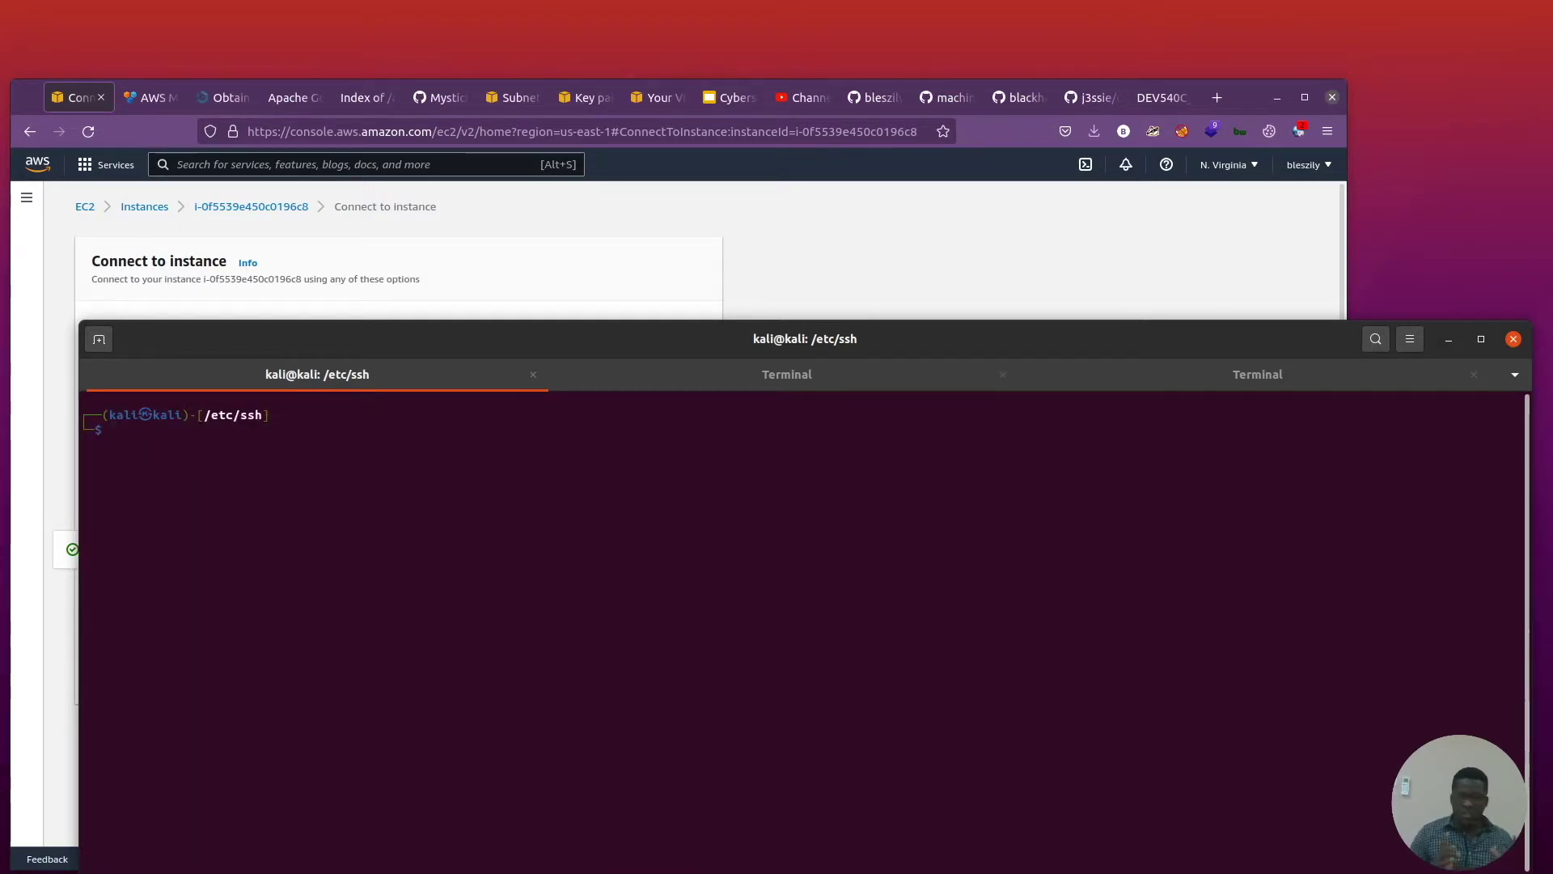
text(sudo a)
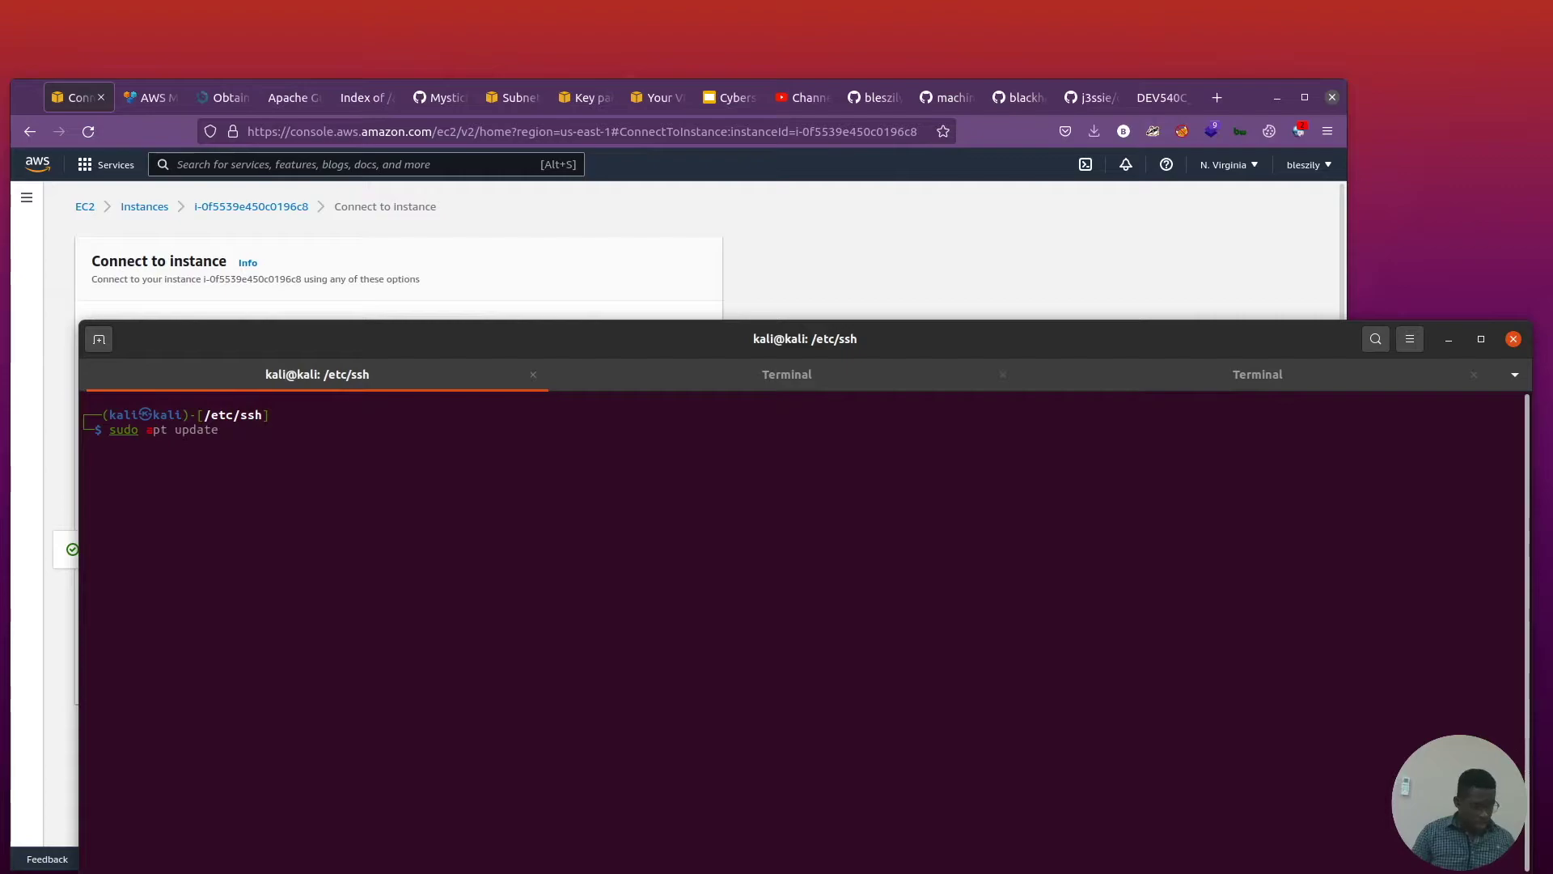
text(pt inst)
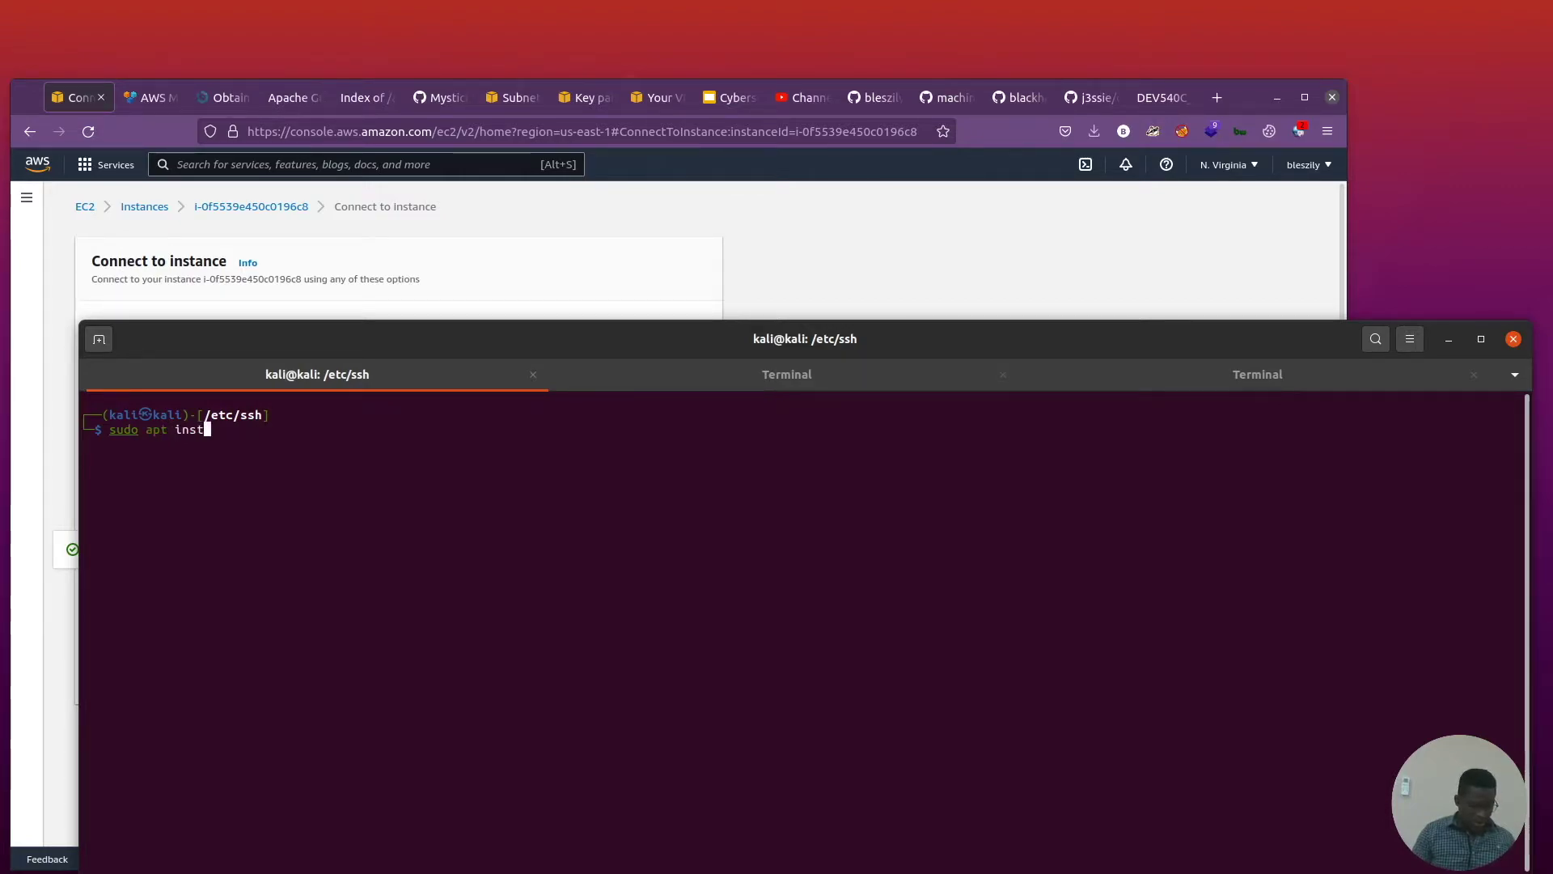
text(all ufw)
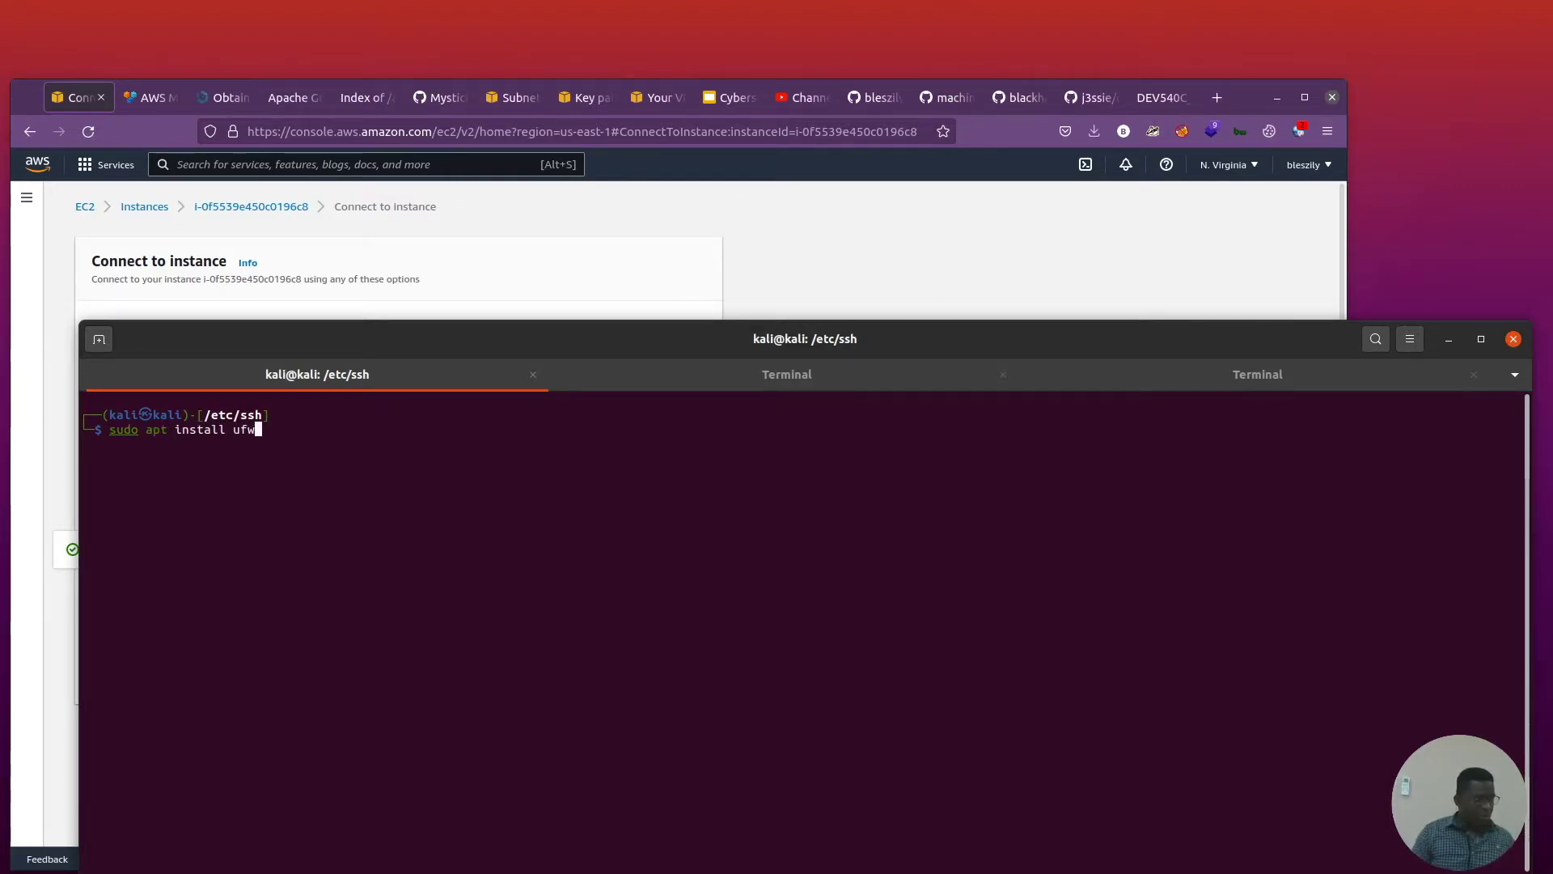
text( fail)
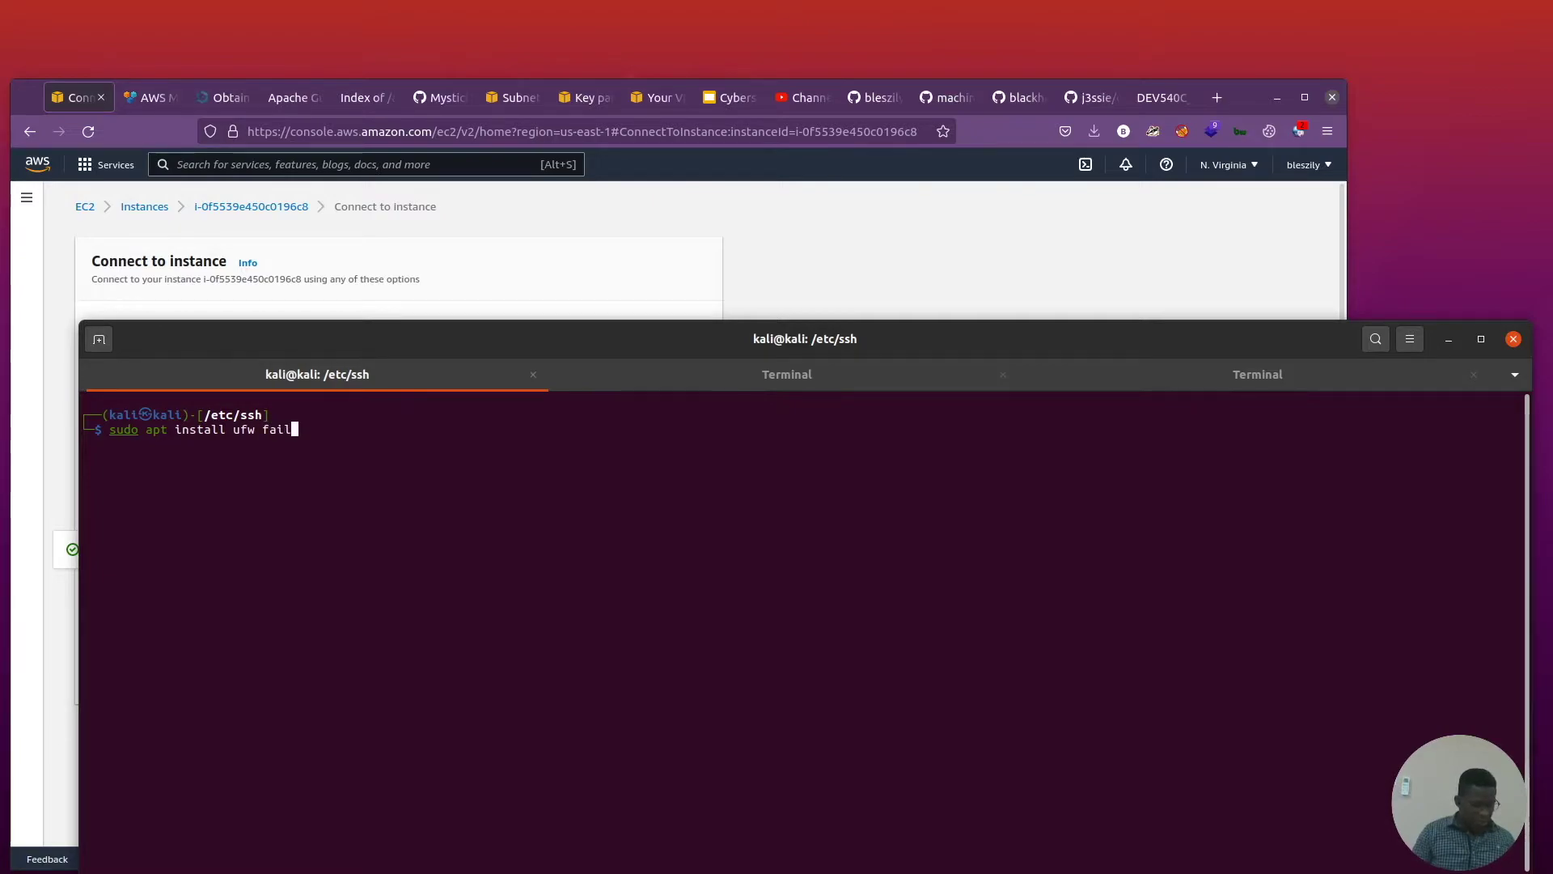
text(2ban)
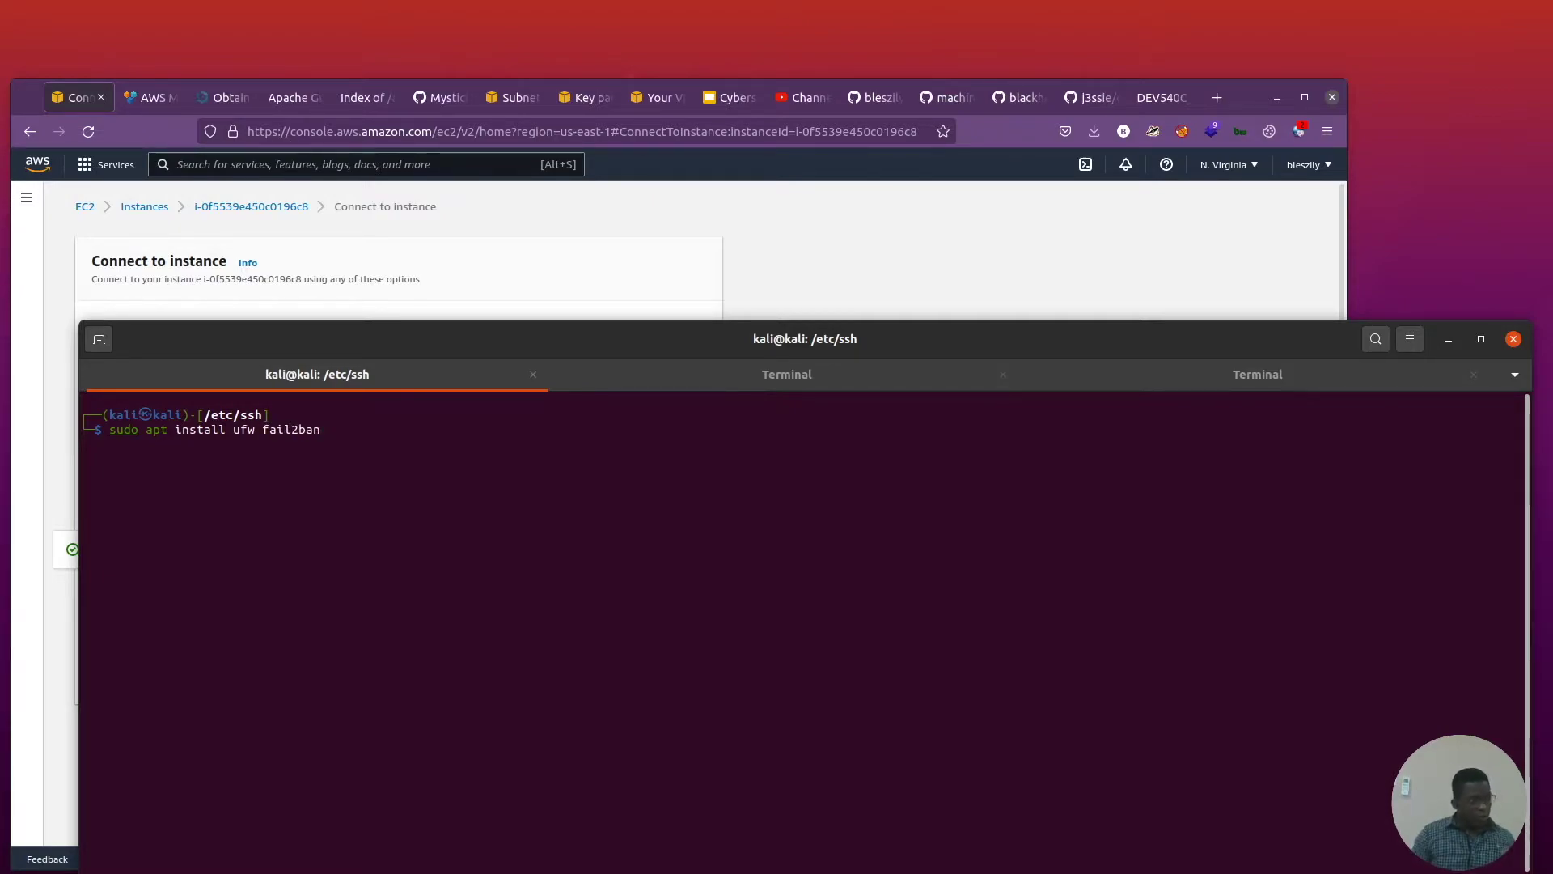
key(Return)
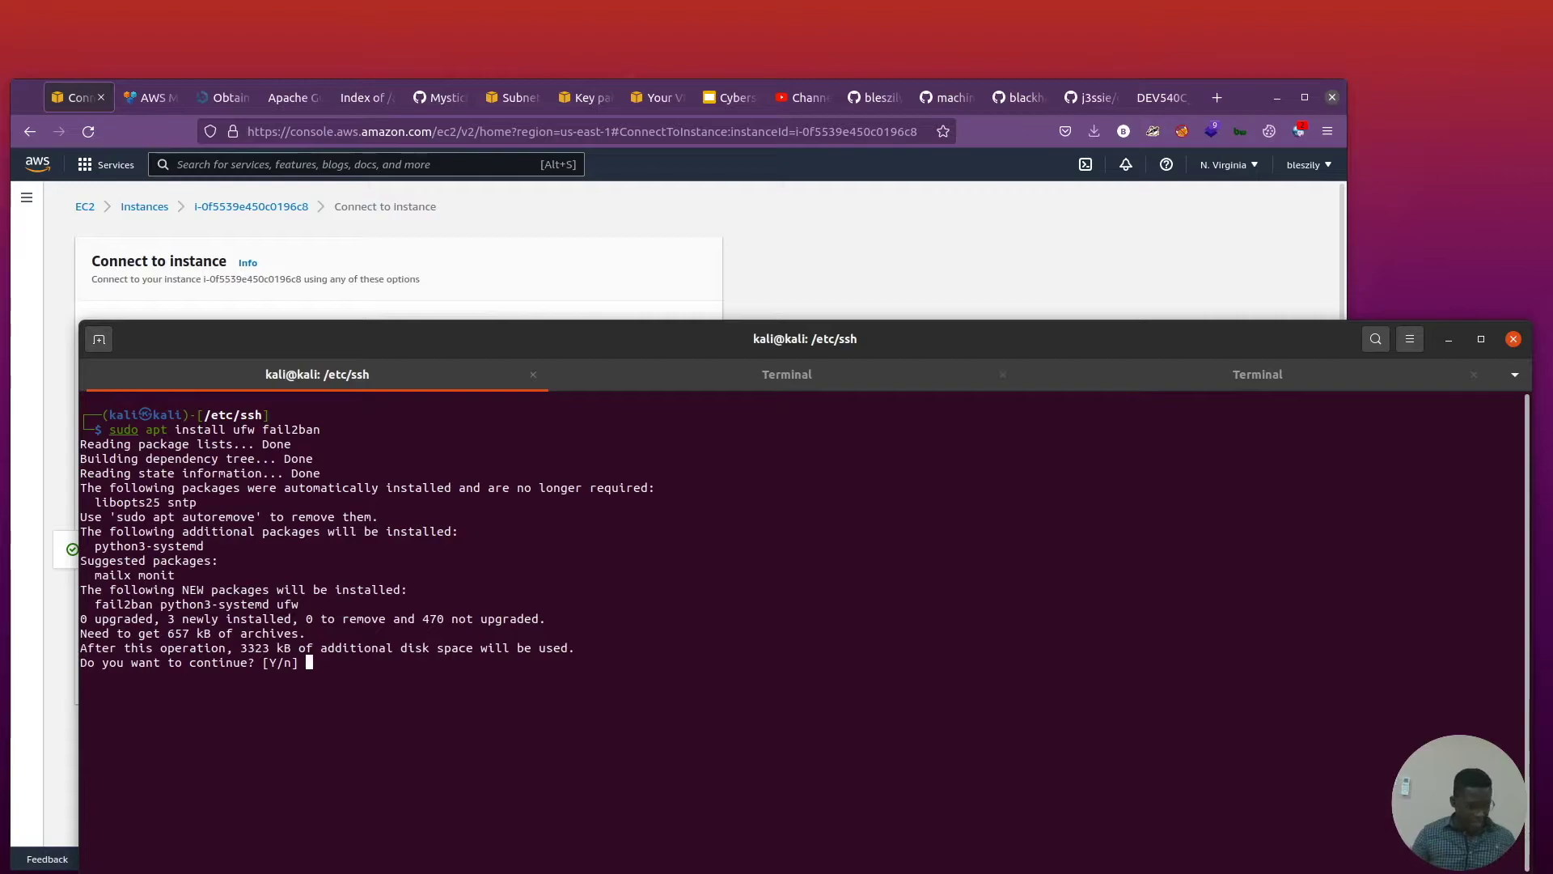
text(y)
key(Return)
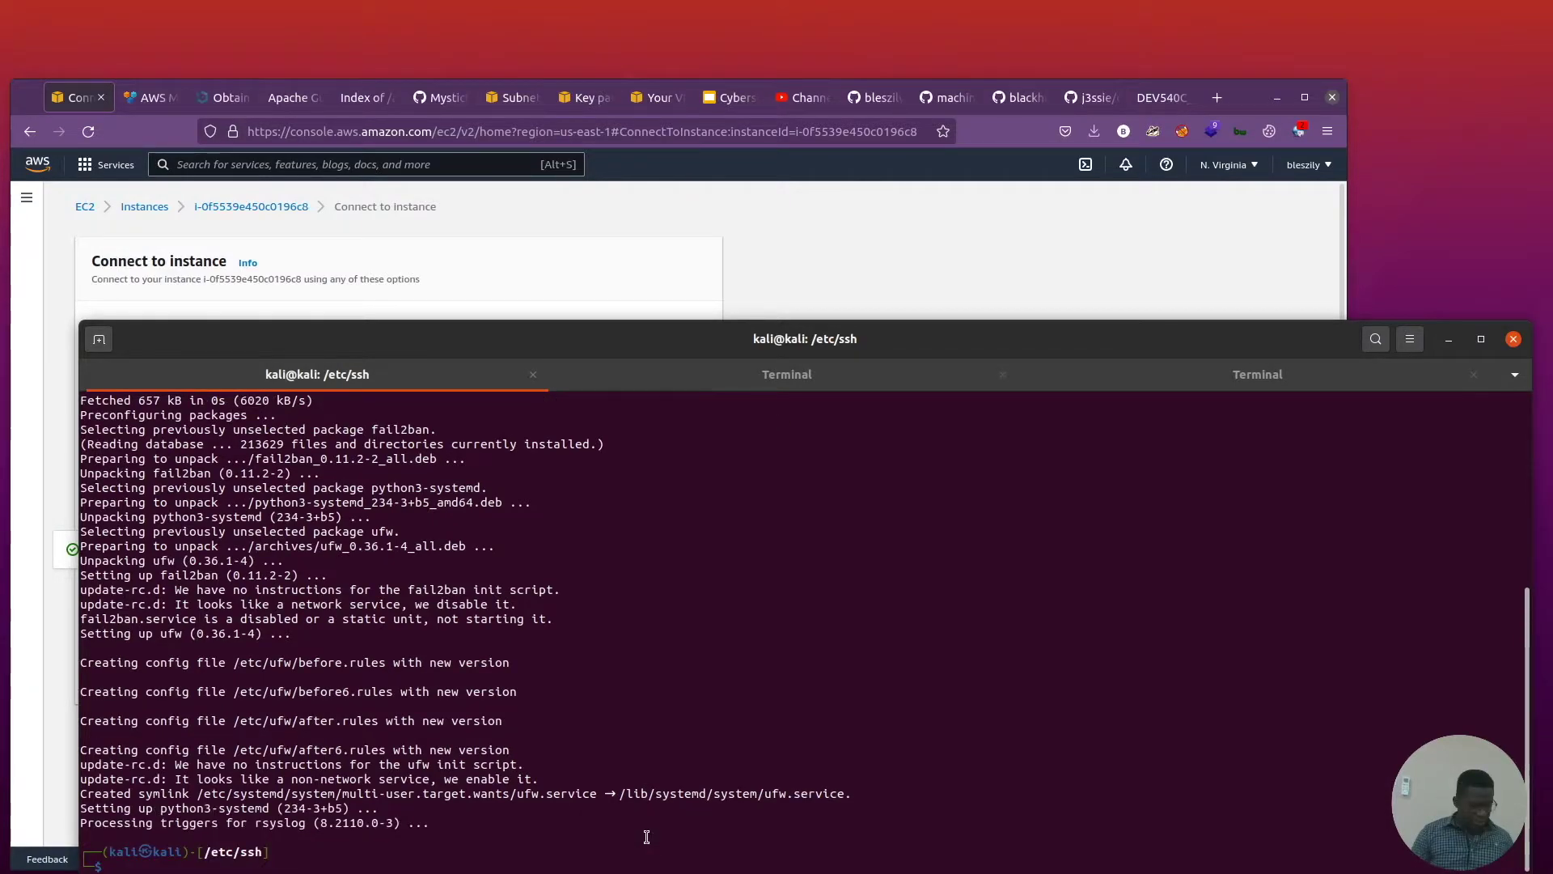
Add ufw rules allowing ports 22 and 3389.
text(clear)
key(Return)
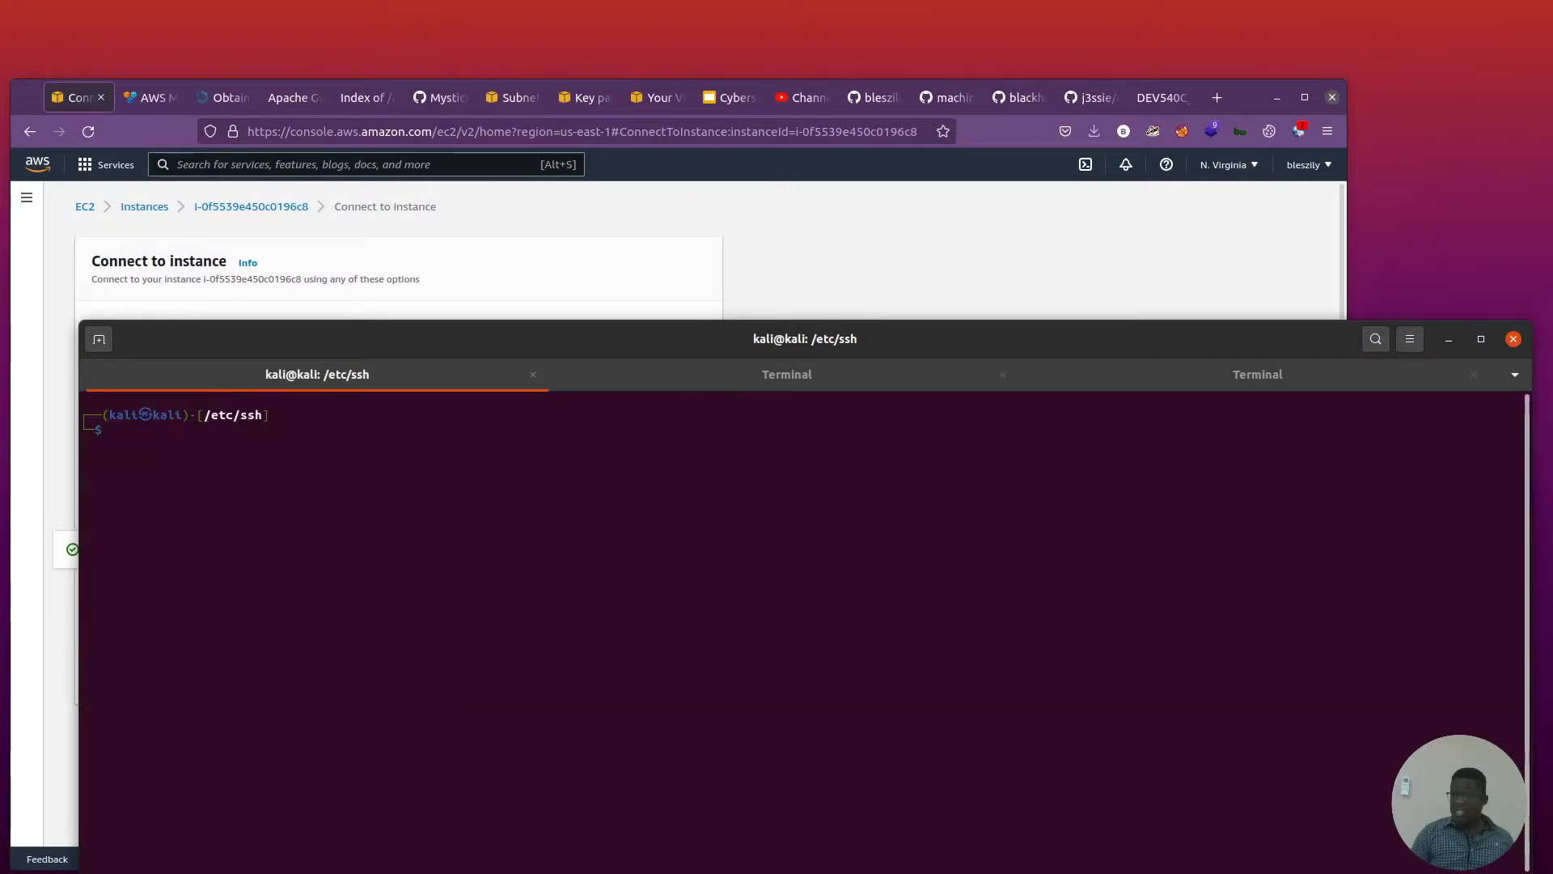
text(sudo )
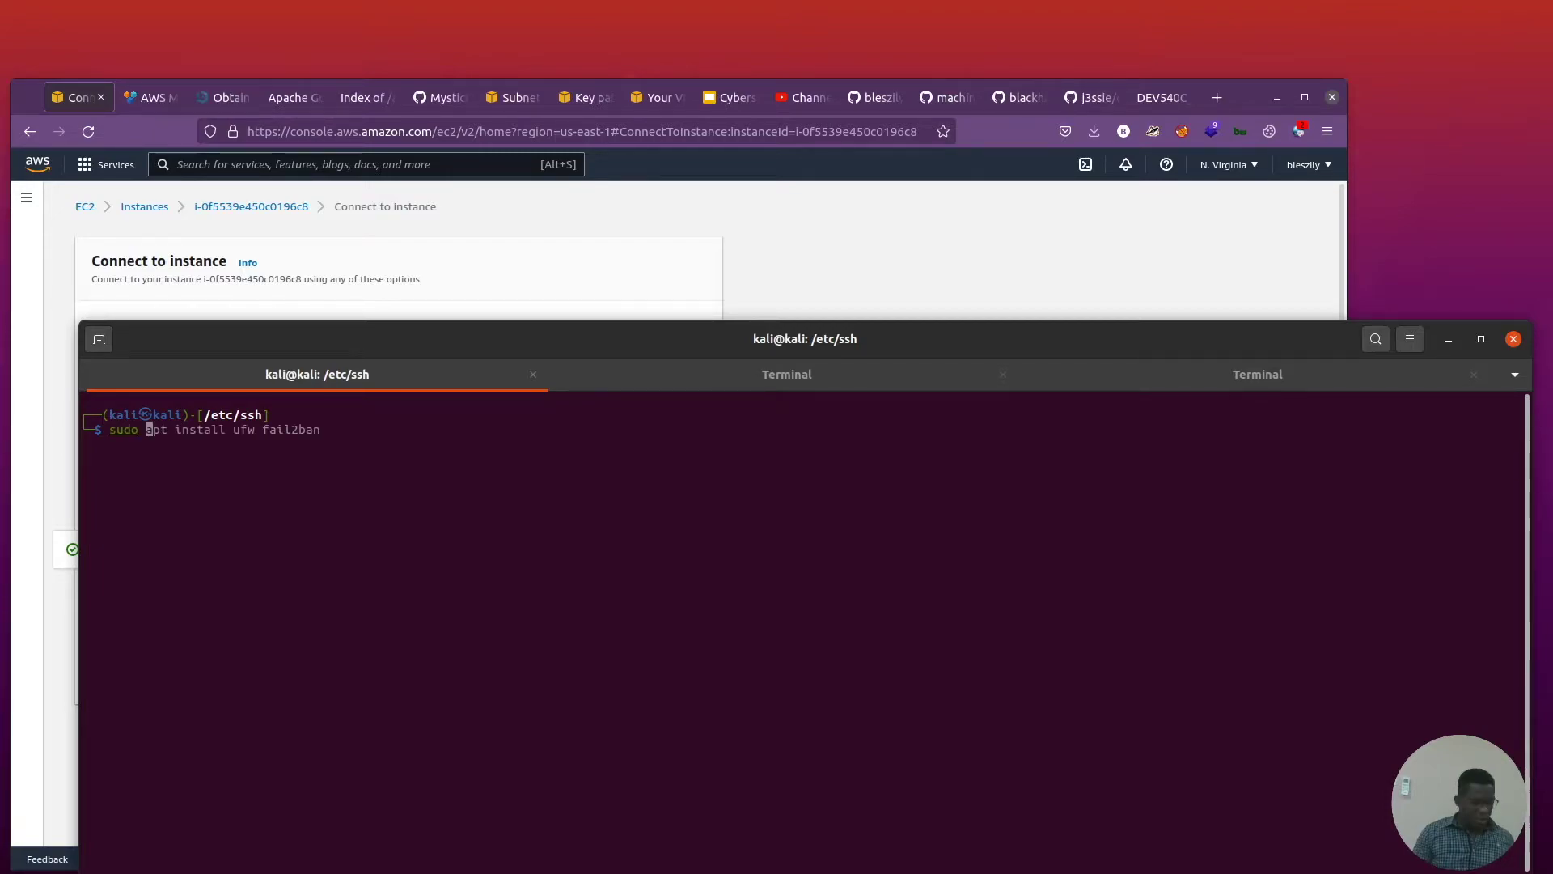
text(ufw al)
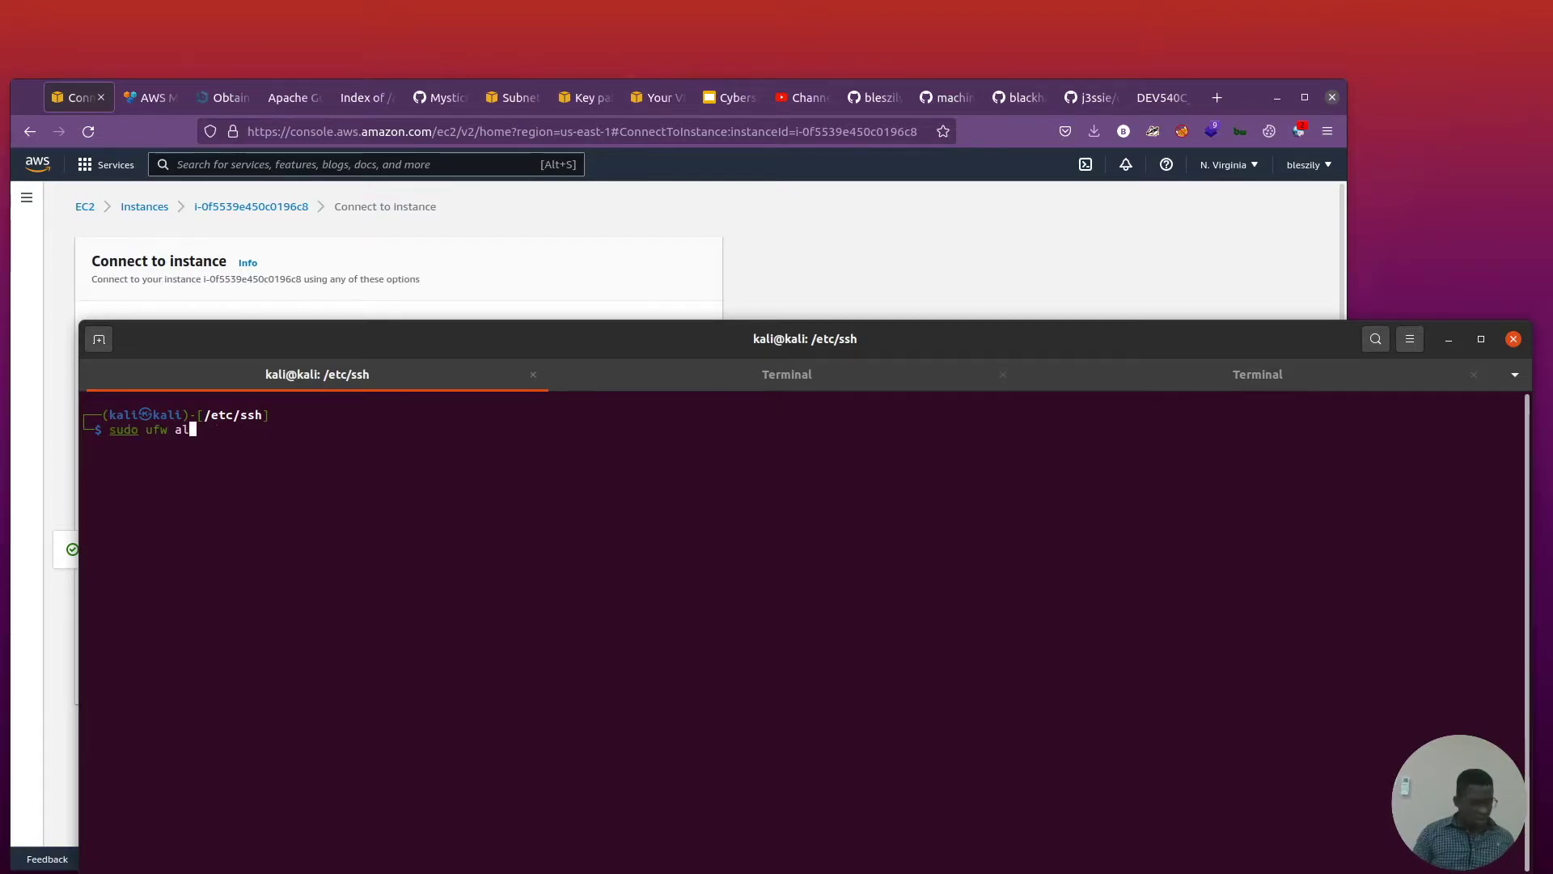
text(low )
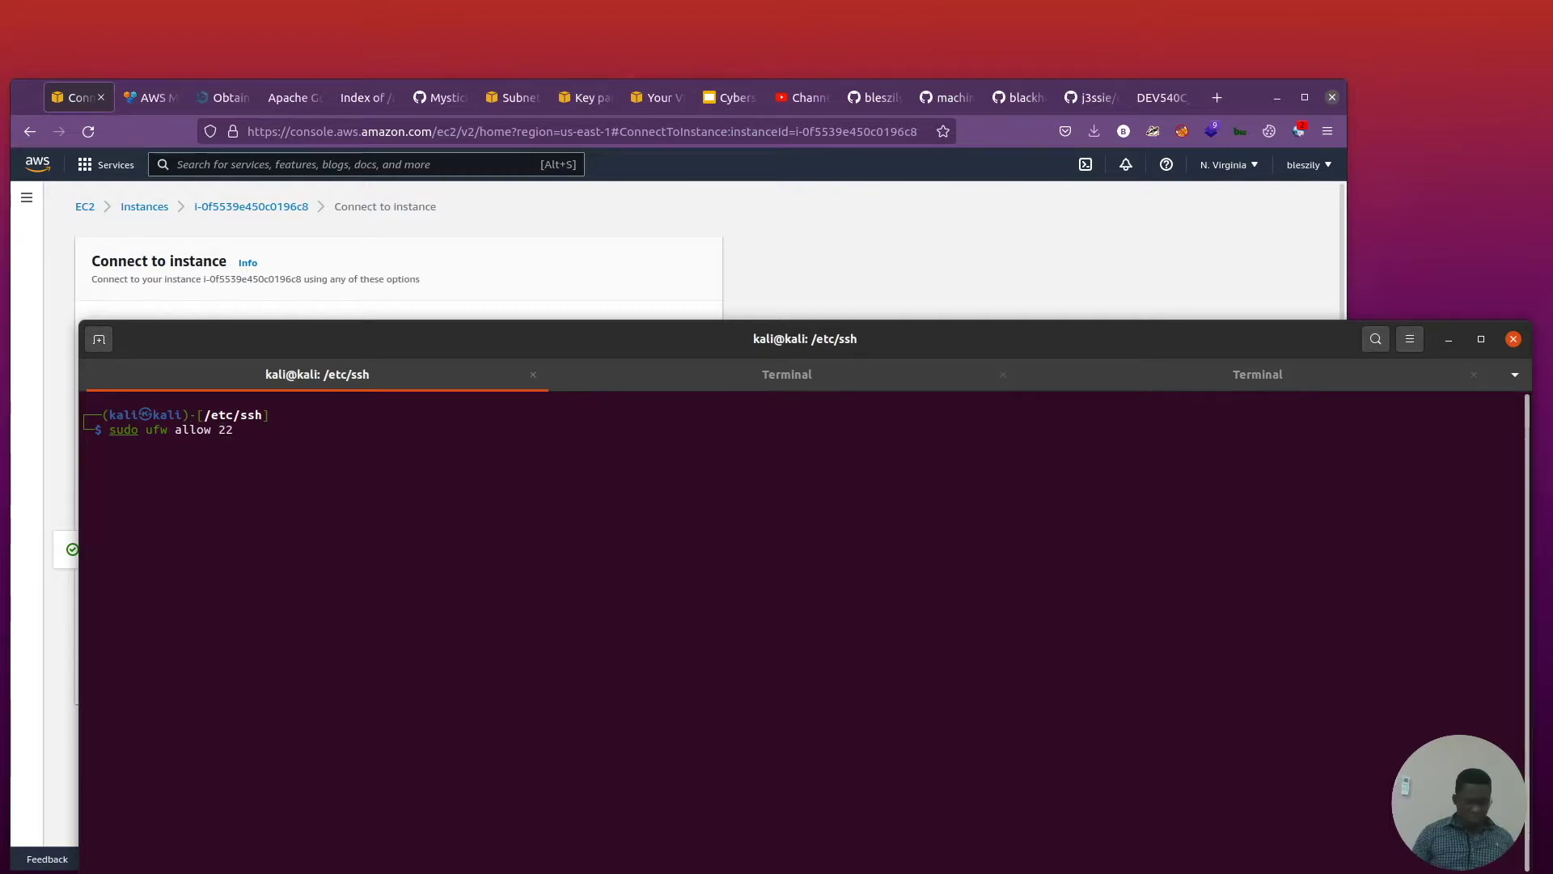
text(22)
key(Return)
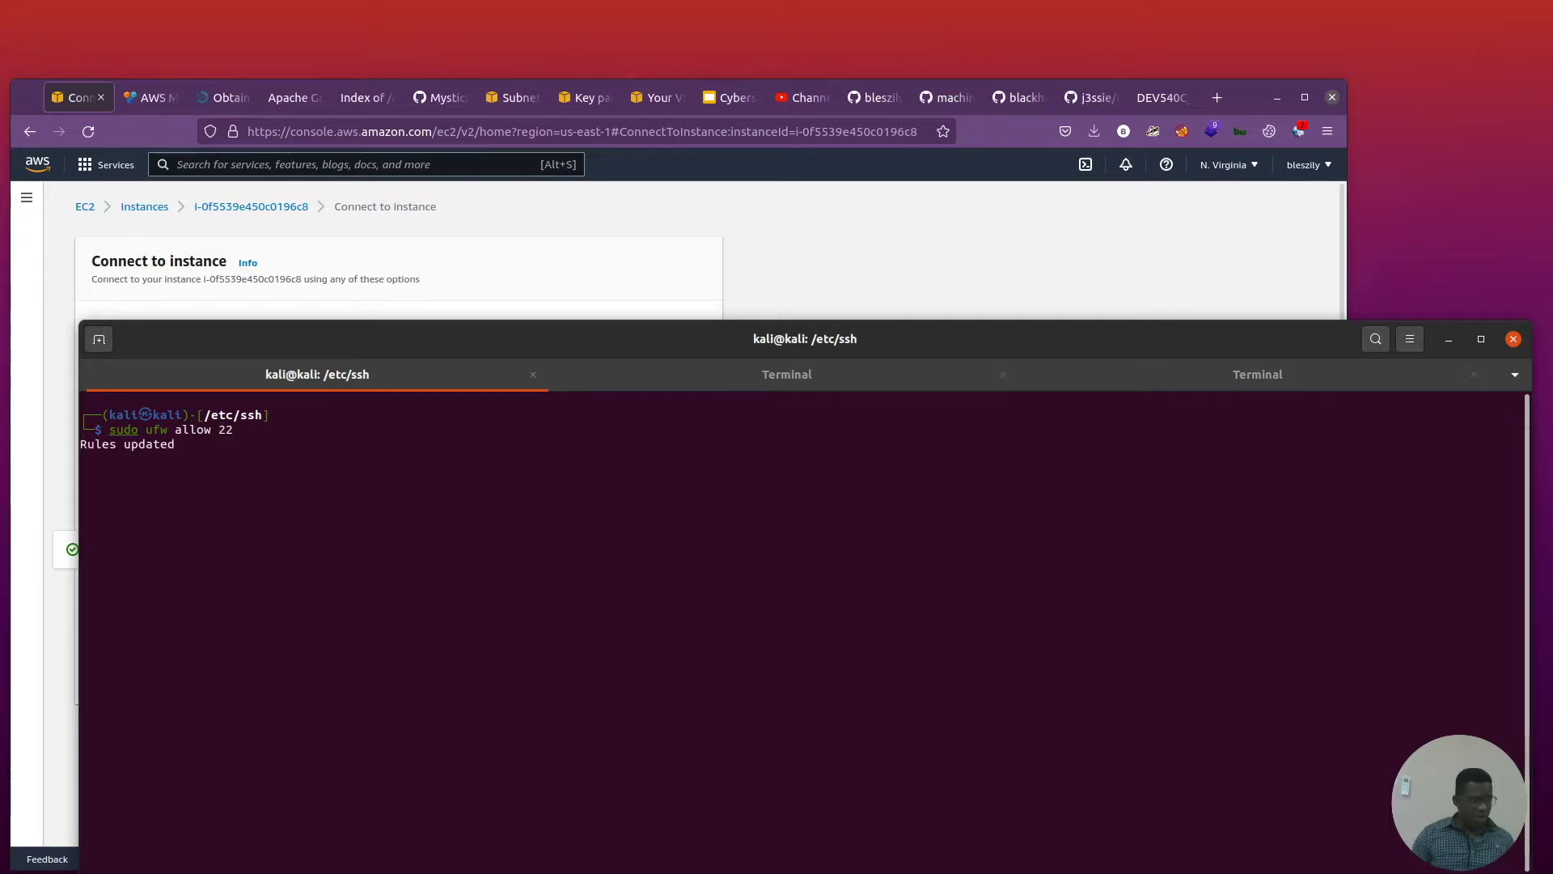
key(Up)
key(Left)
key(Left)
text(3389)
key(Return)
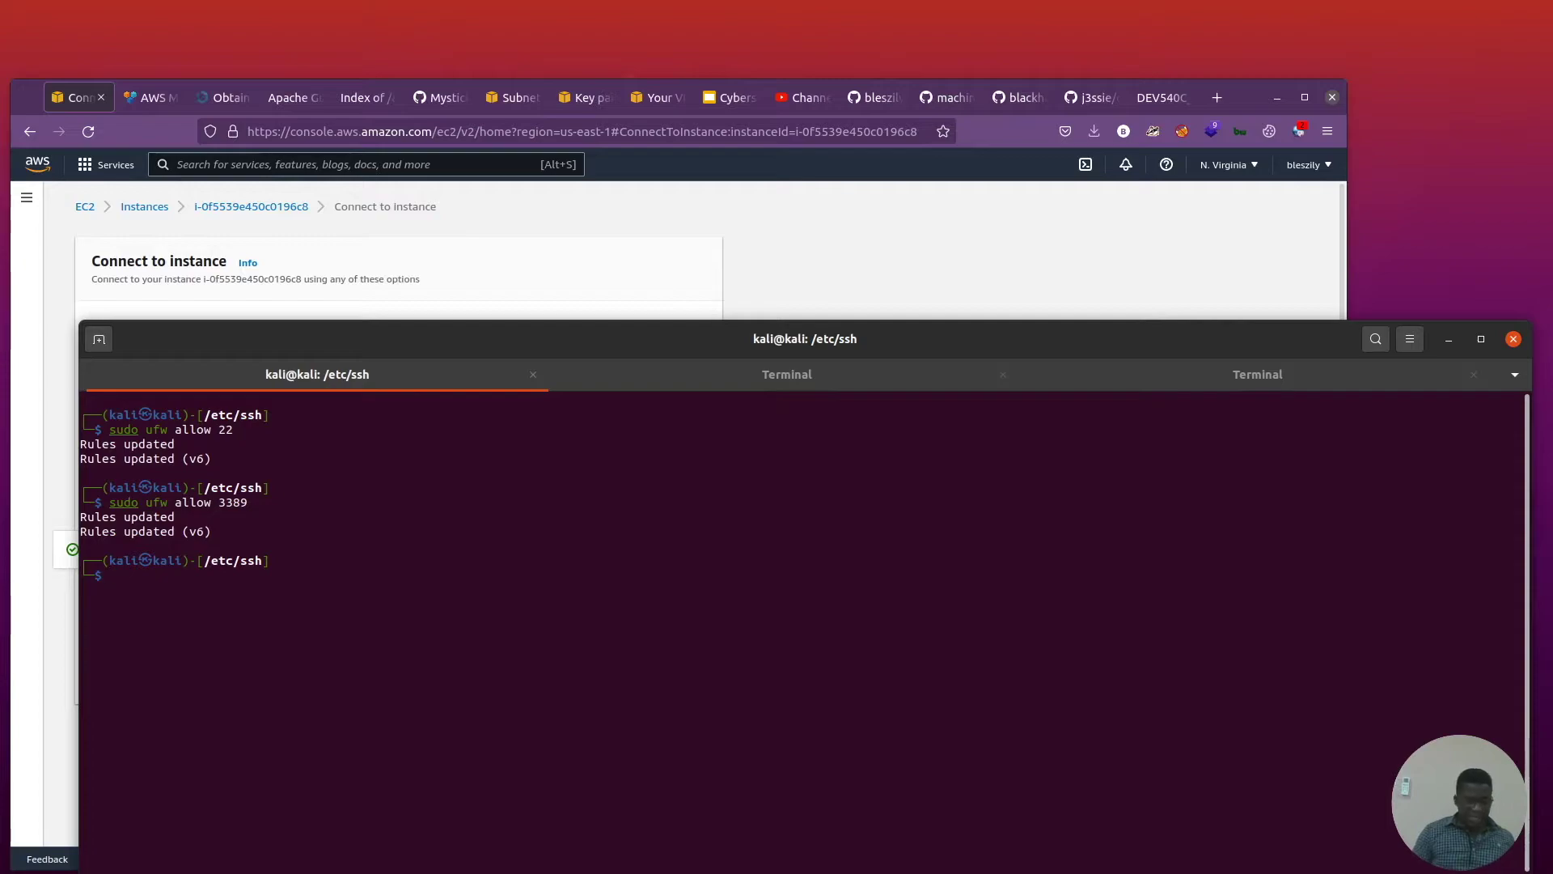
Restart and start the ufw service, then check its status.
text(sudo service)
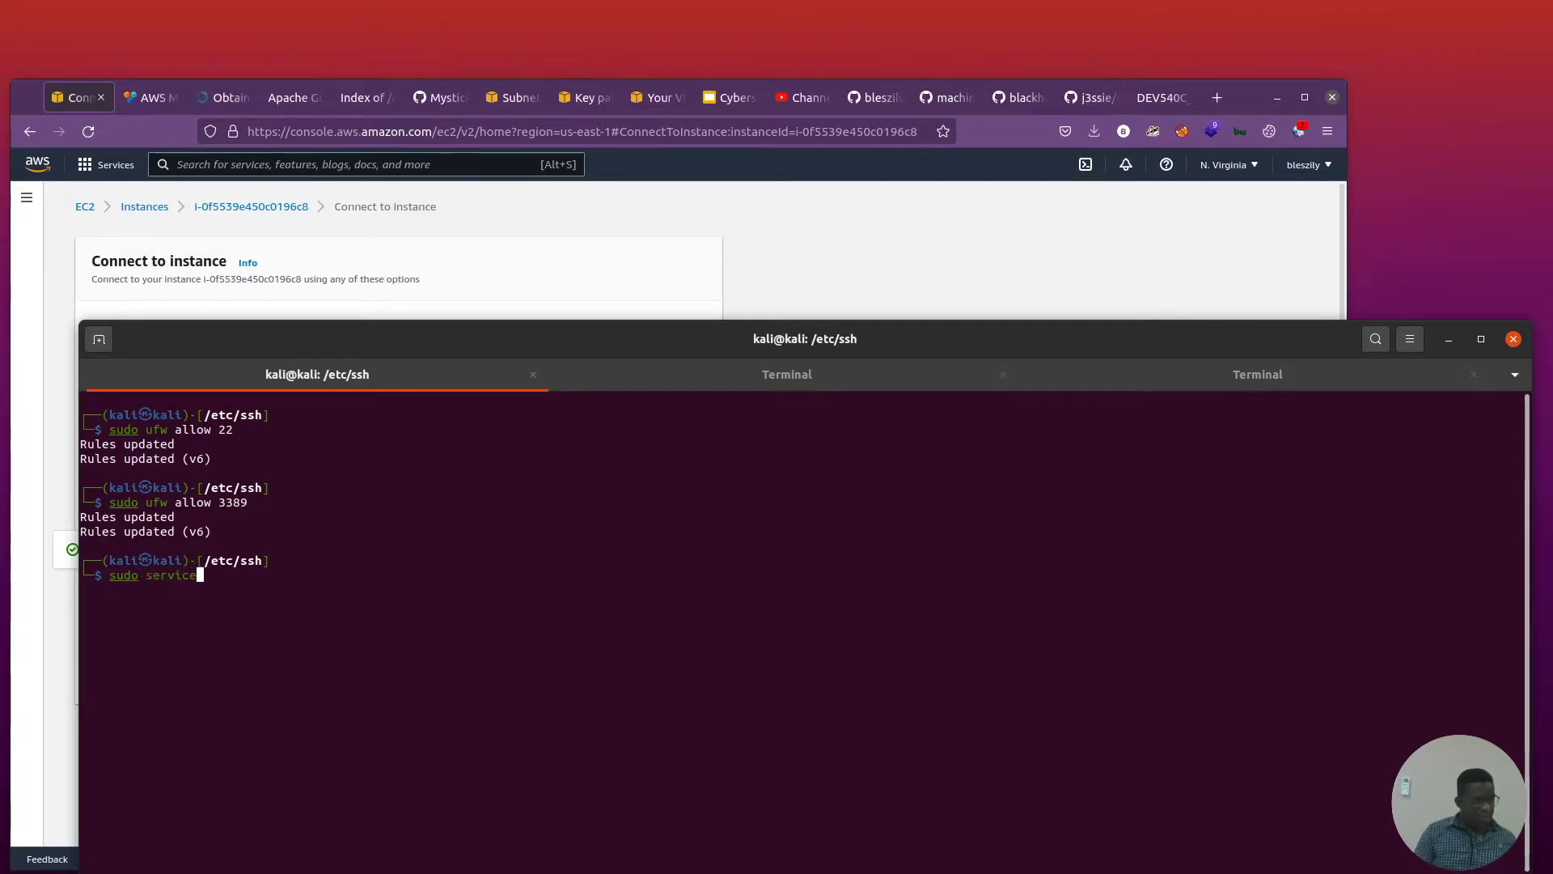
text( ufw restart)
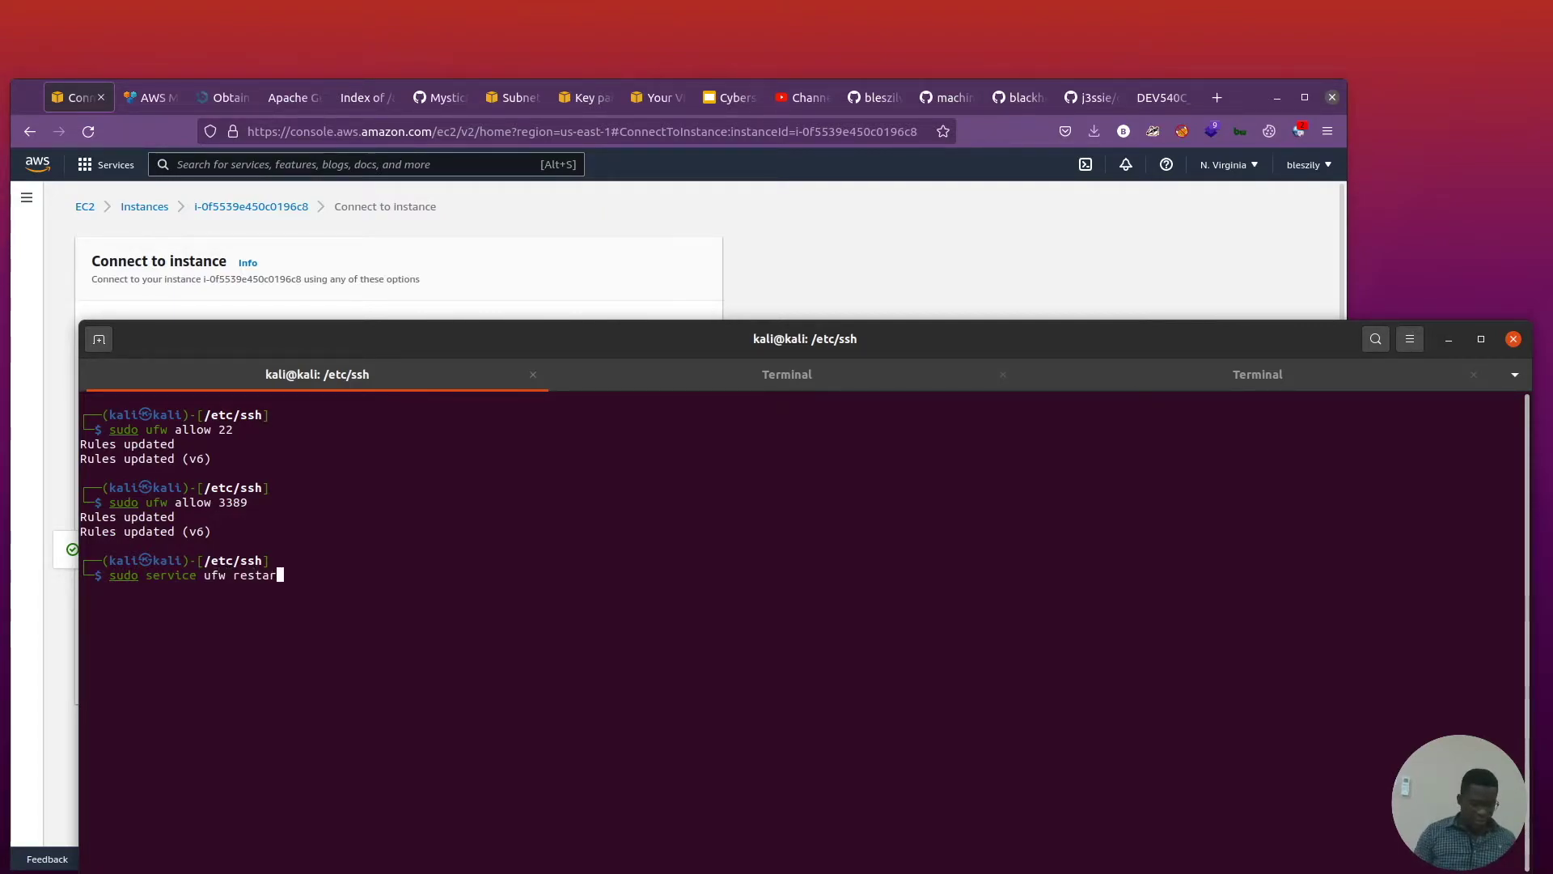
key(Return)
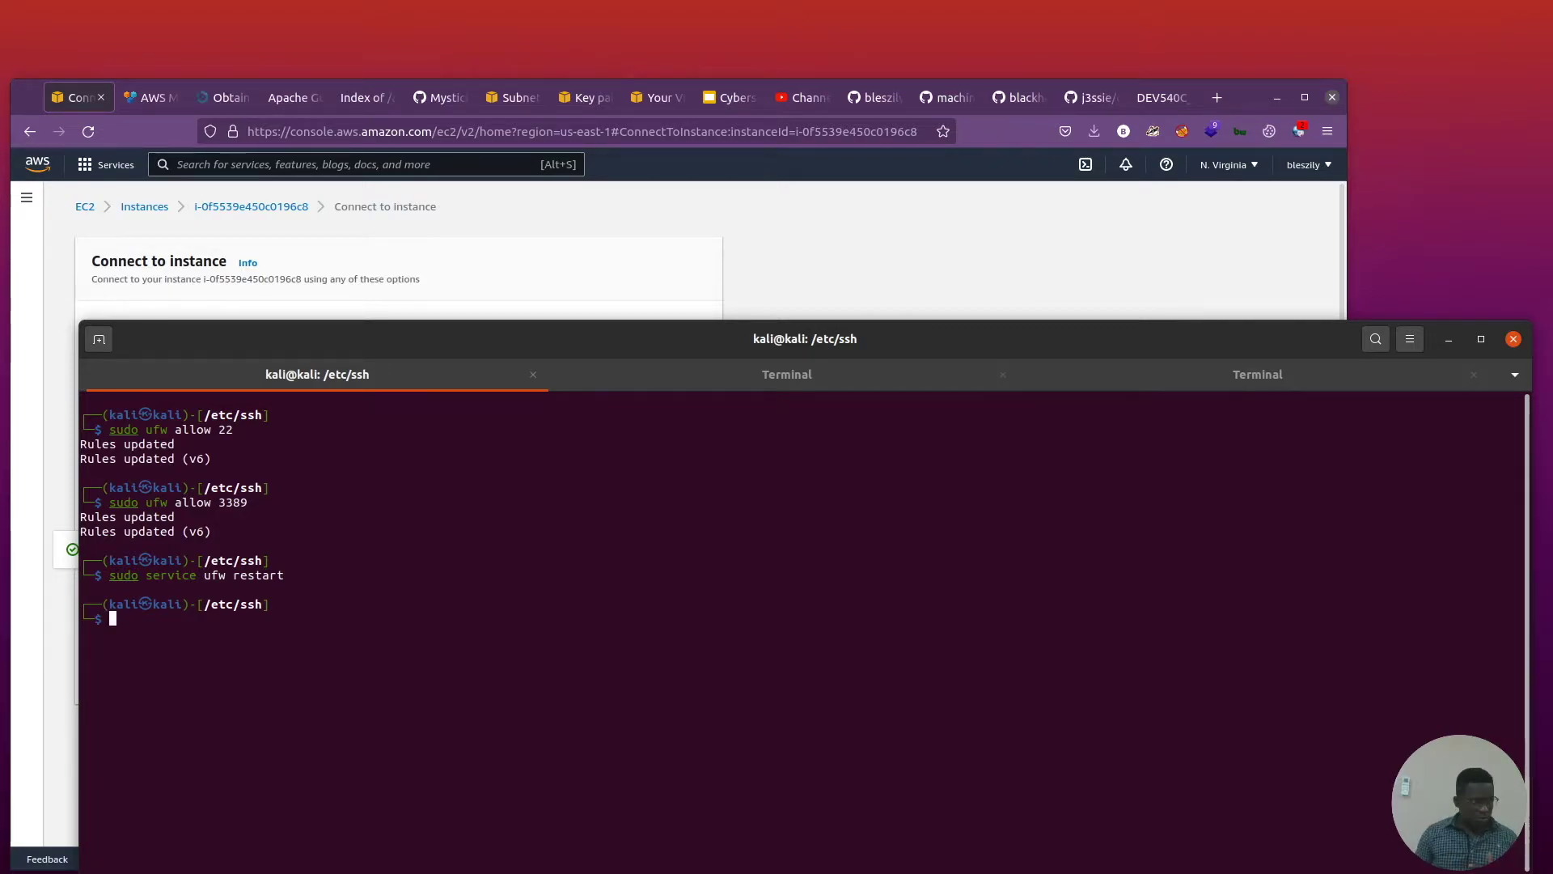
key(Up)
key(BackSpace)
key(BackSpace)
key(BackSpace)
key(BackSpace)
key(BackSpace)
key(BackSpace)
key(BackSpace)
text(star)
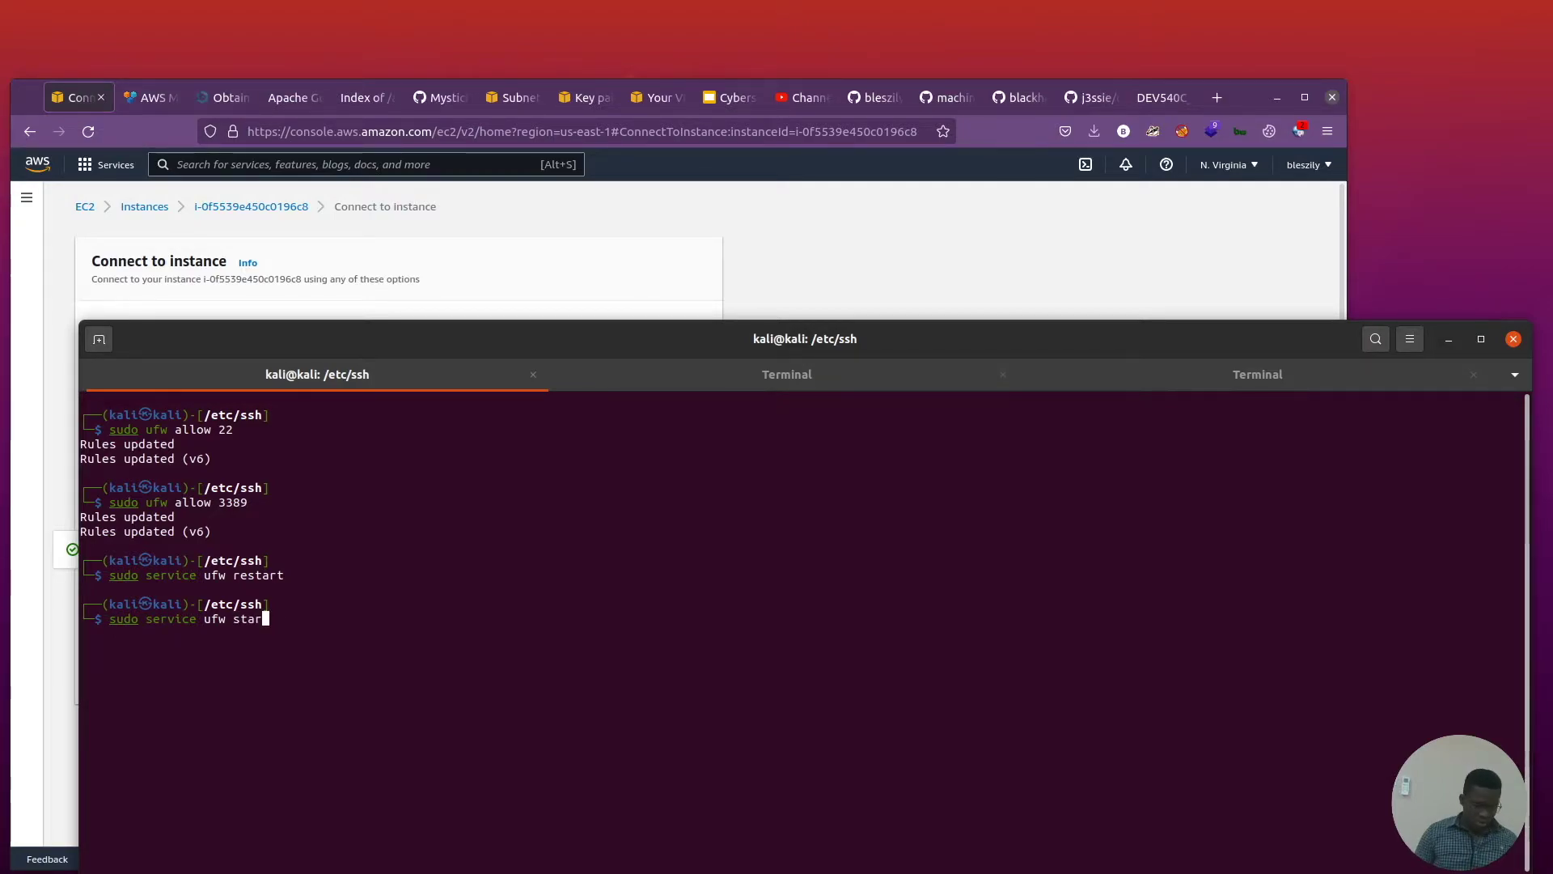
text(t)
key(Return)
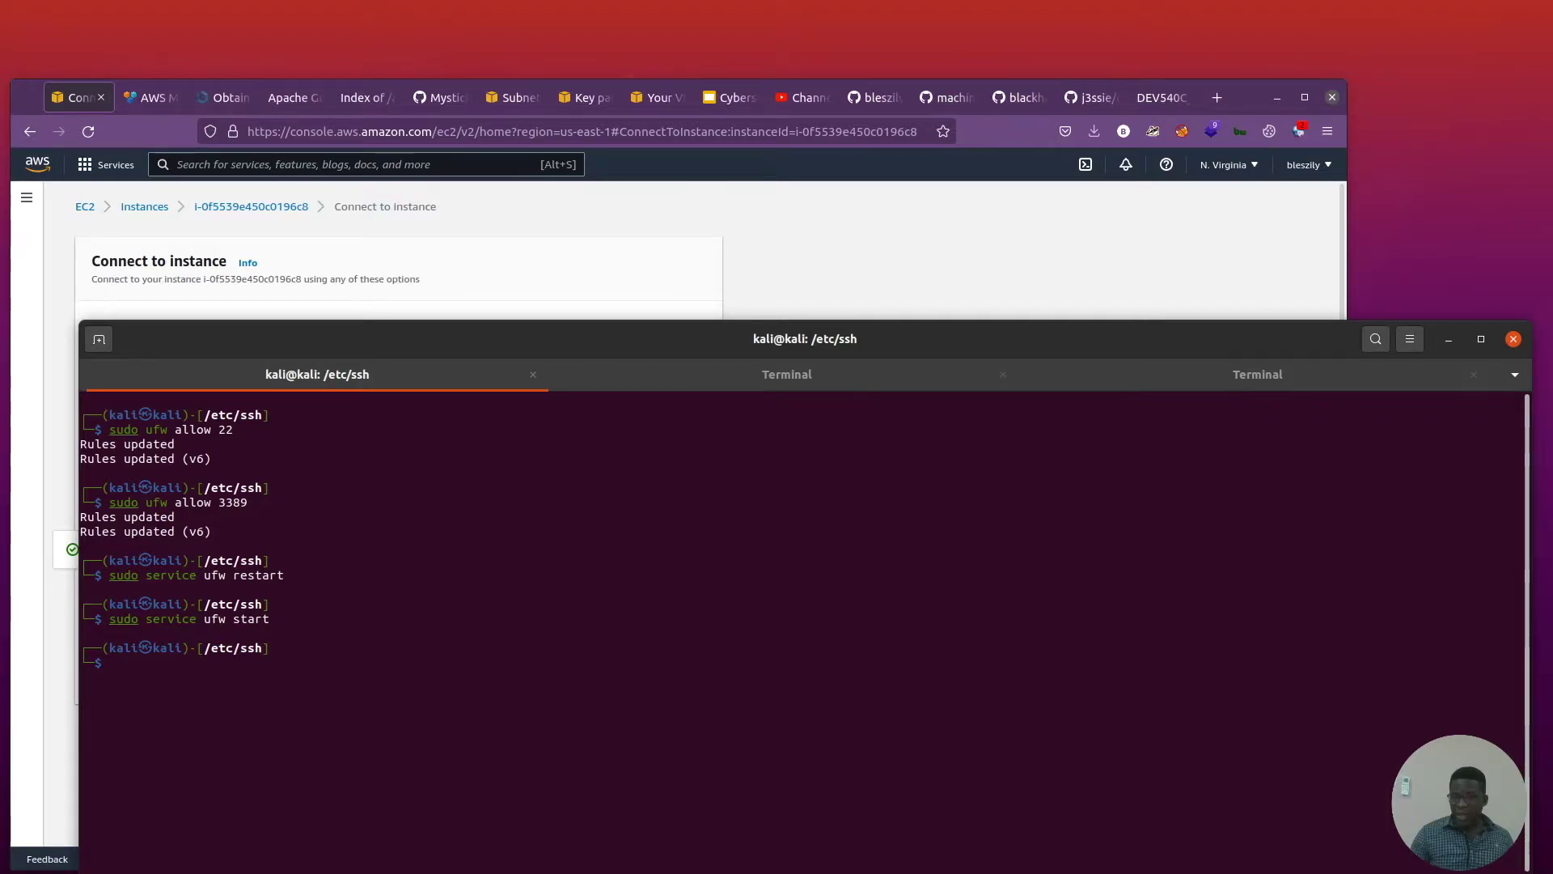
text(sudo service ufw status)
key(Return)
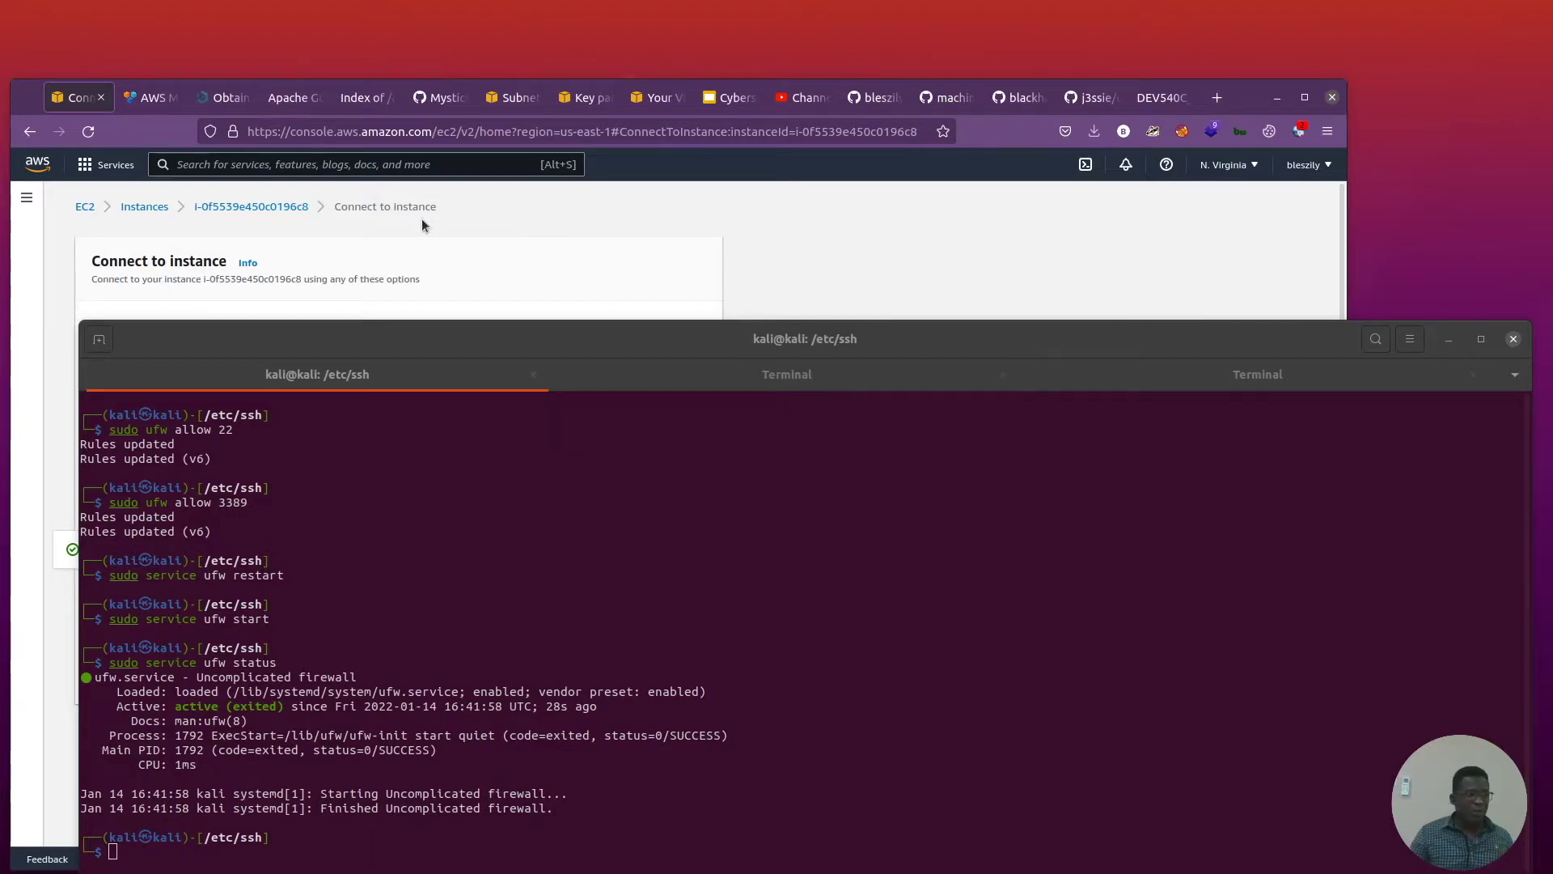
Close the Bitnami credentials documentation tab in Firefox.
click(944, 244)
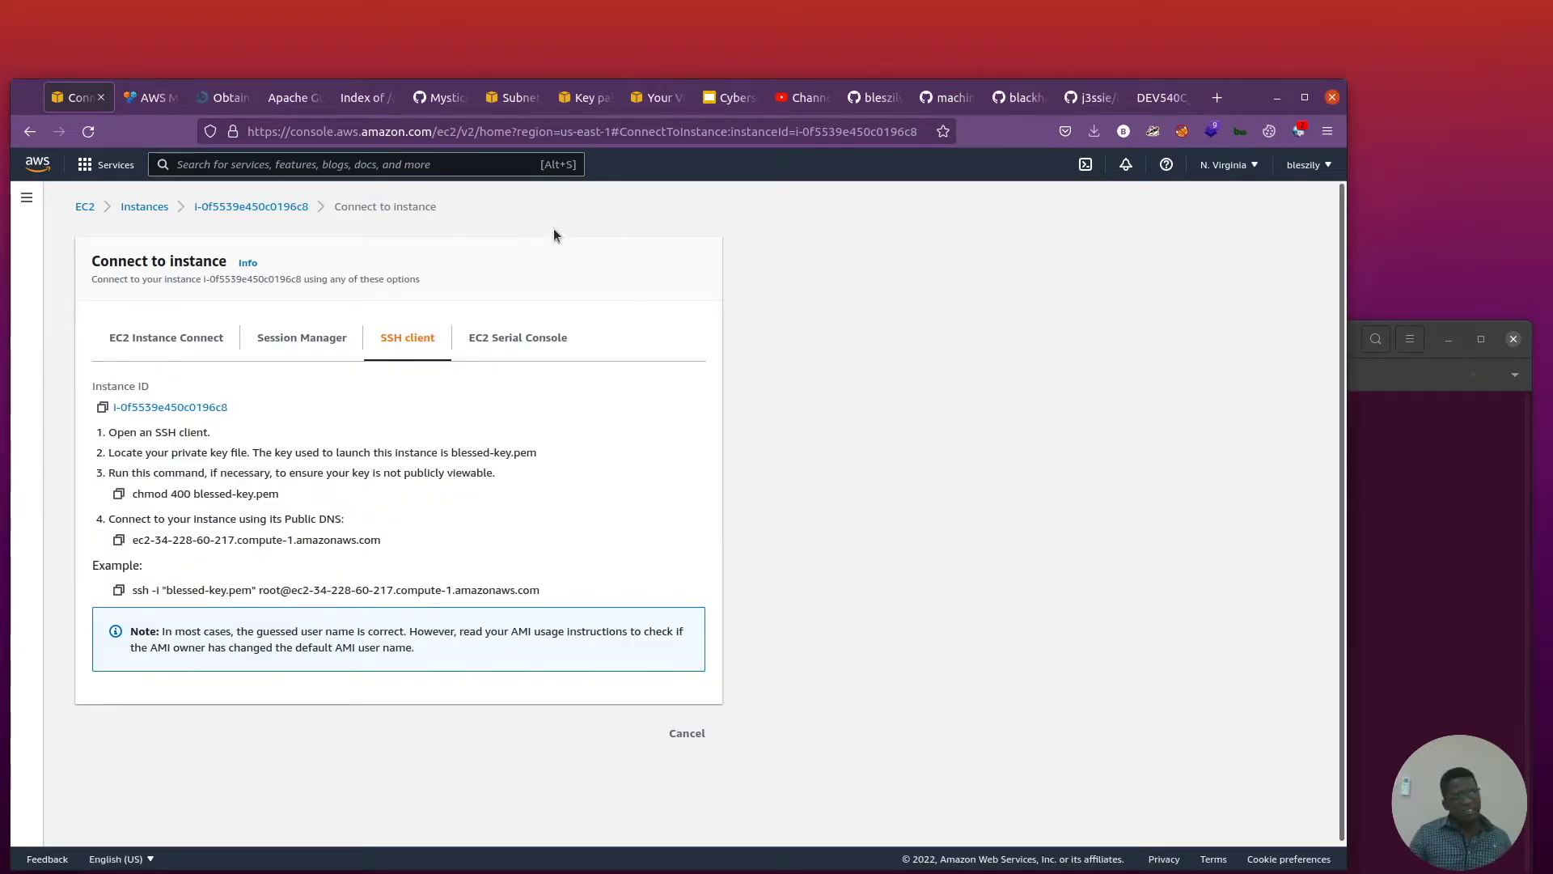
click(154, 98)
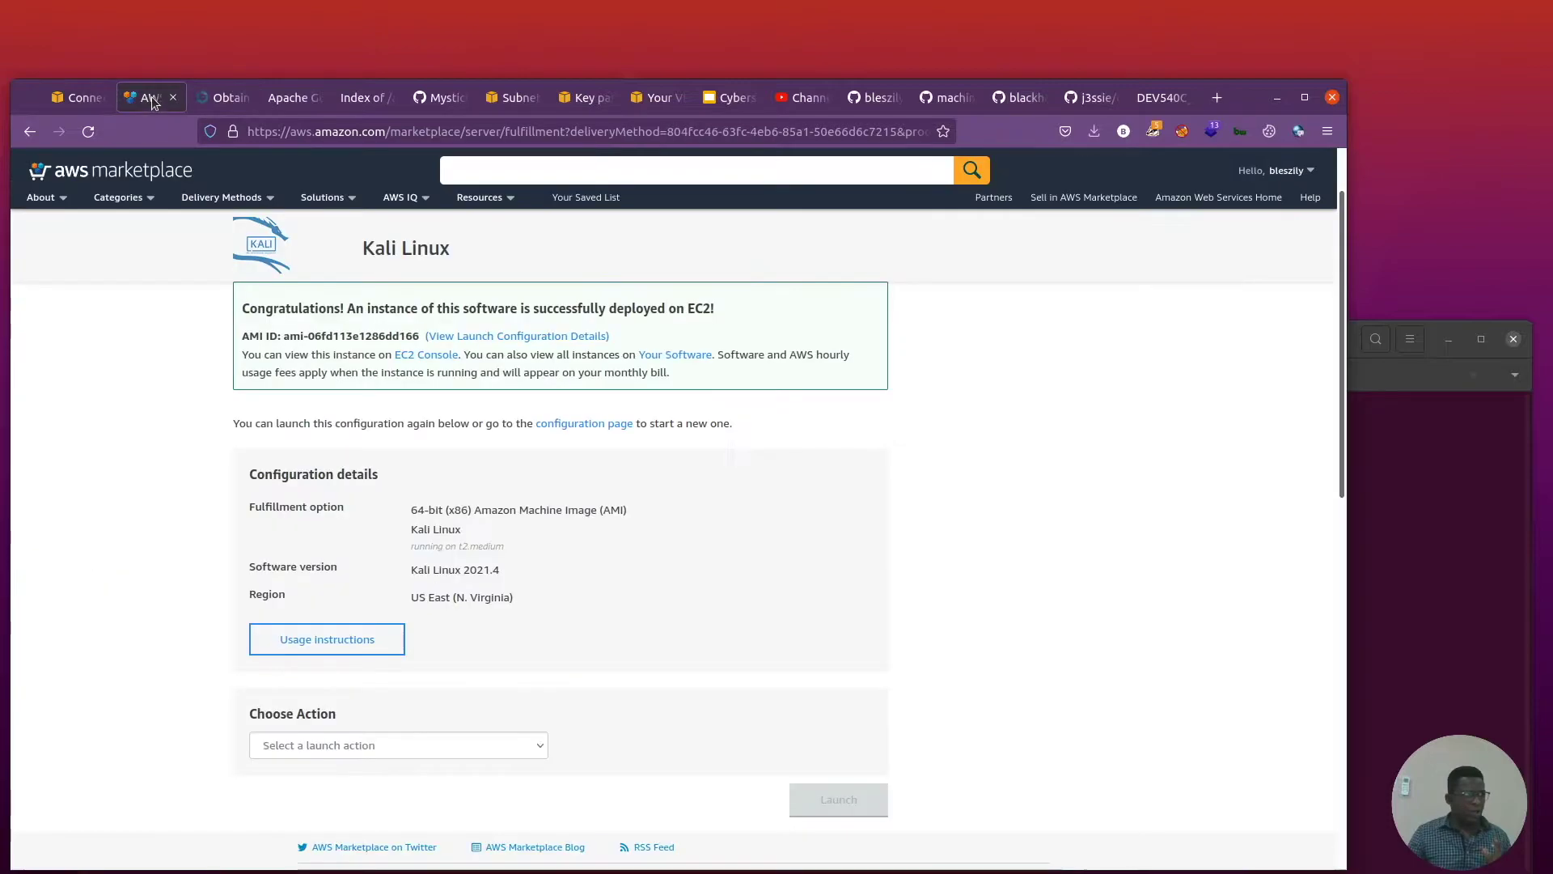
click(220, 98)
scroll(429, 215, up, 3)
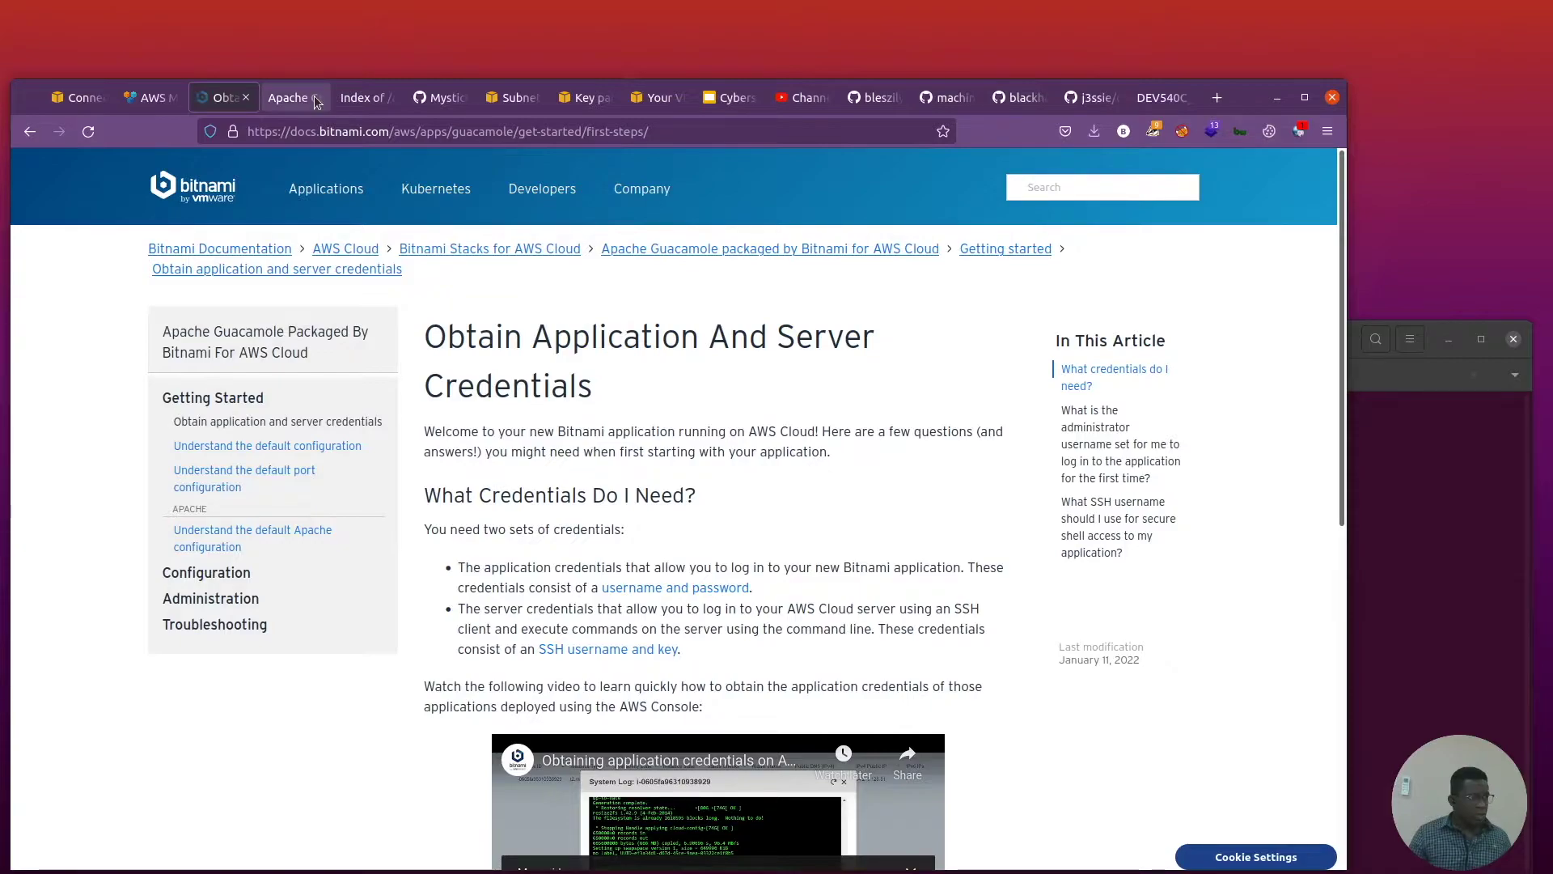
click(247, 97)
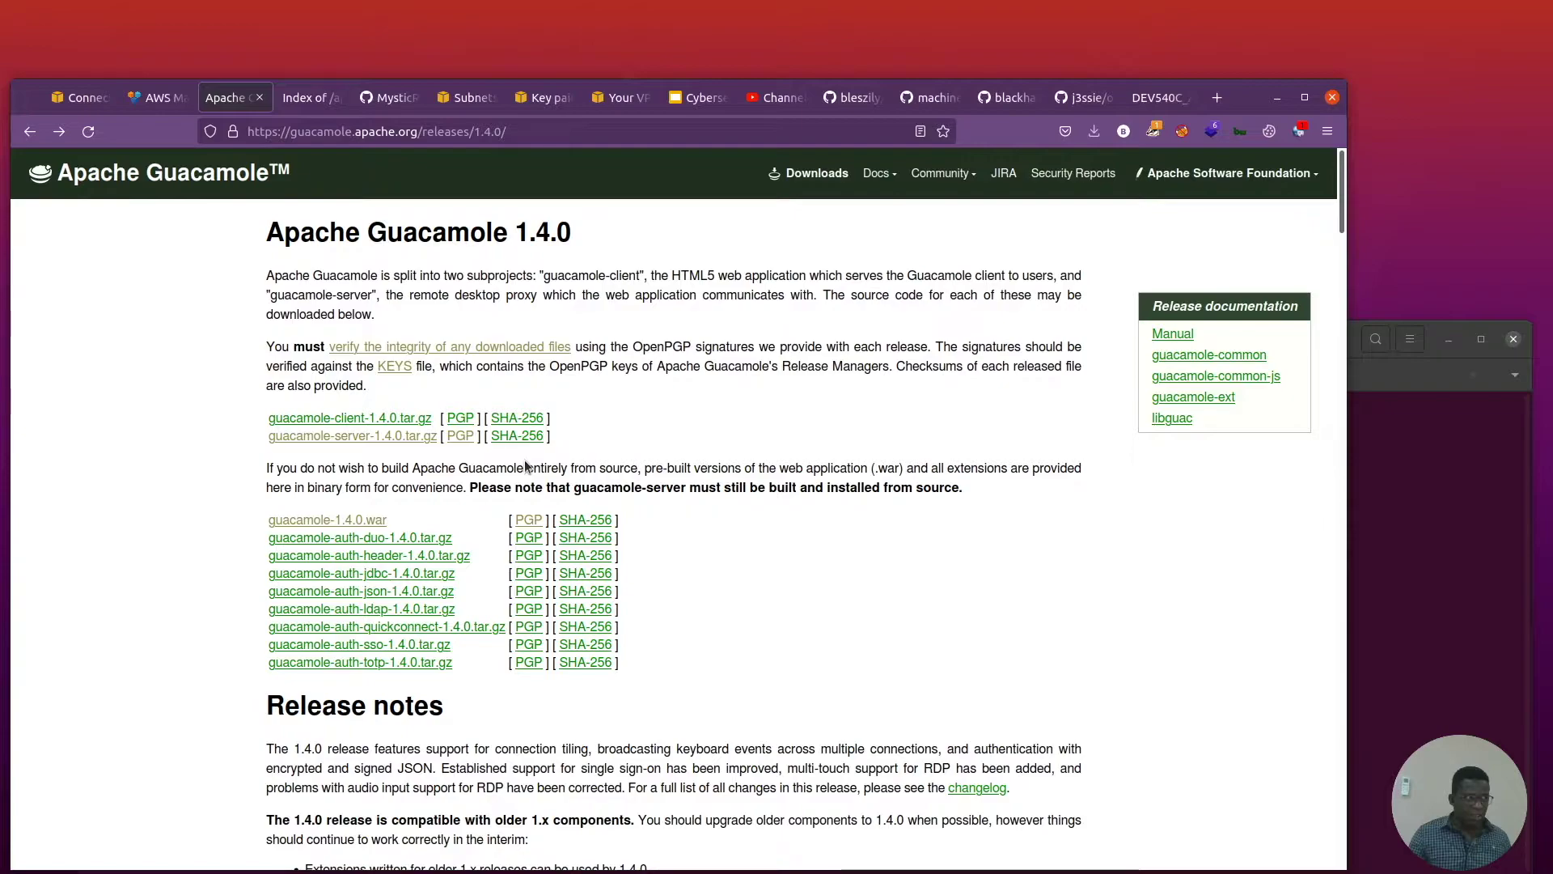
Open the source/ folder on the Guacamole 1.4.0 mirror listing.
click(312, 97)
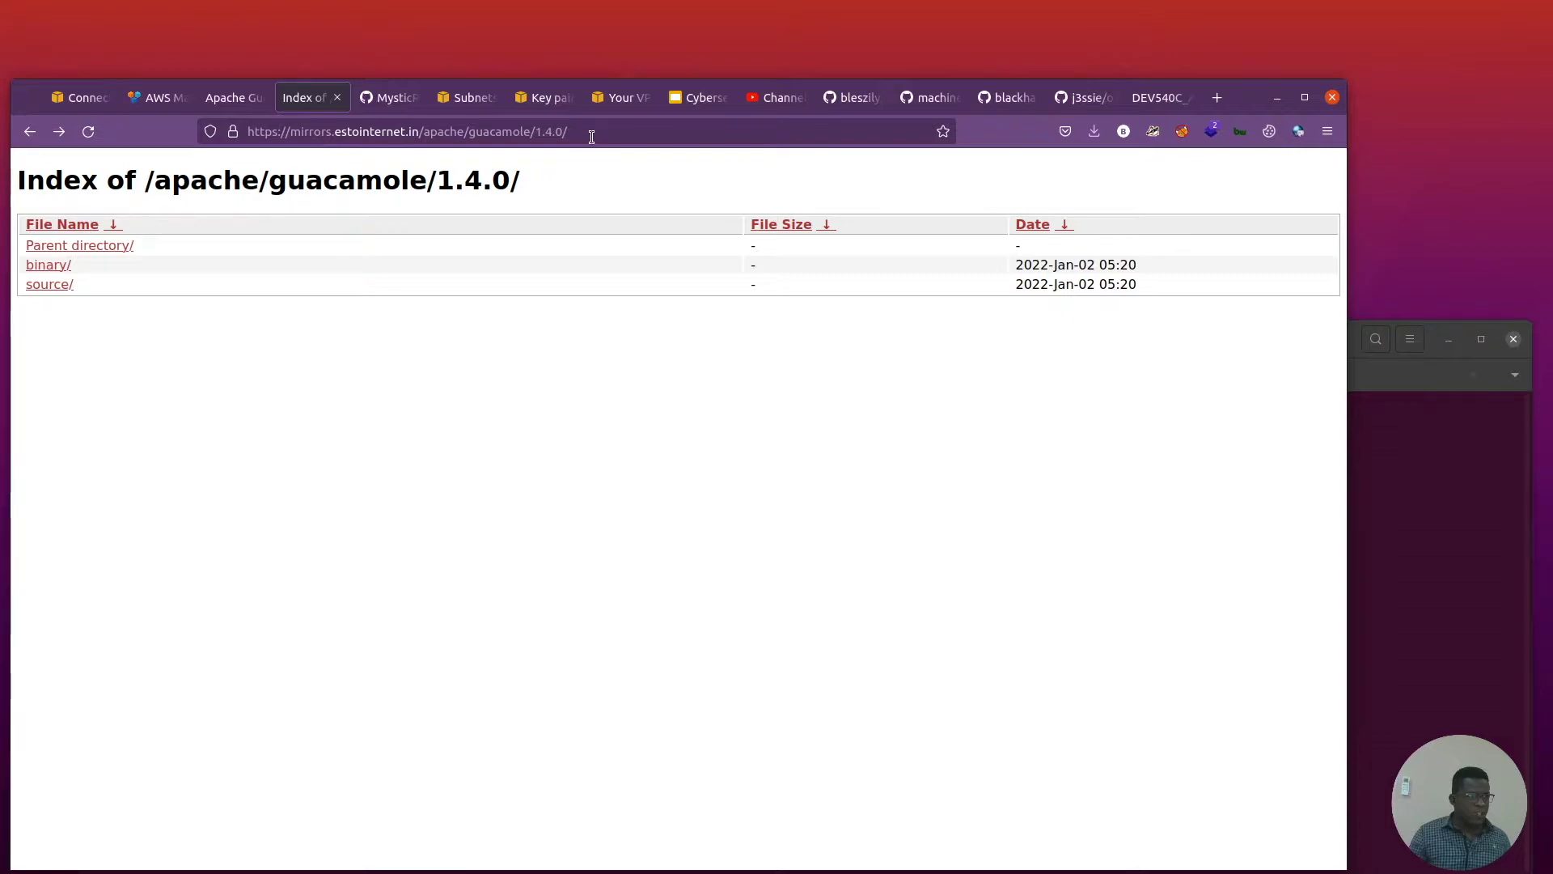
click(61, 285)
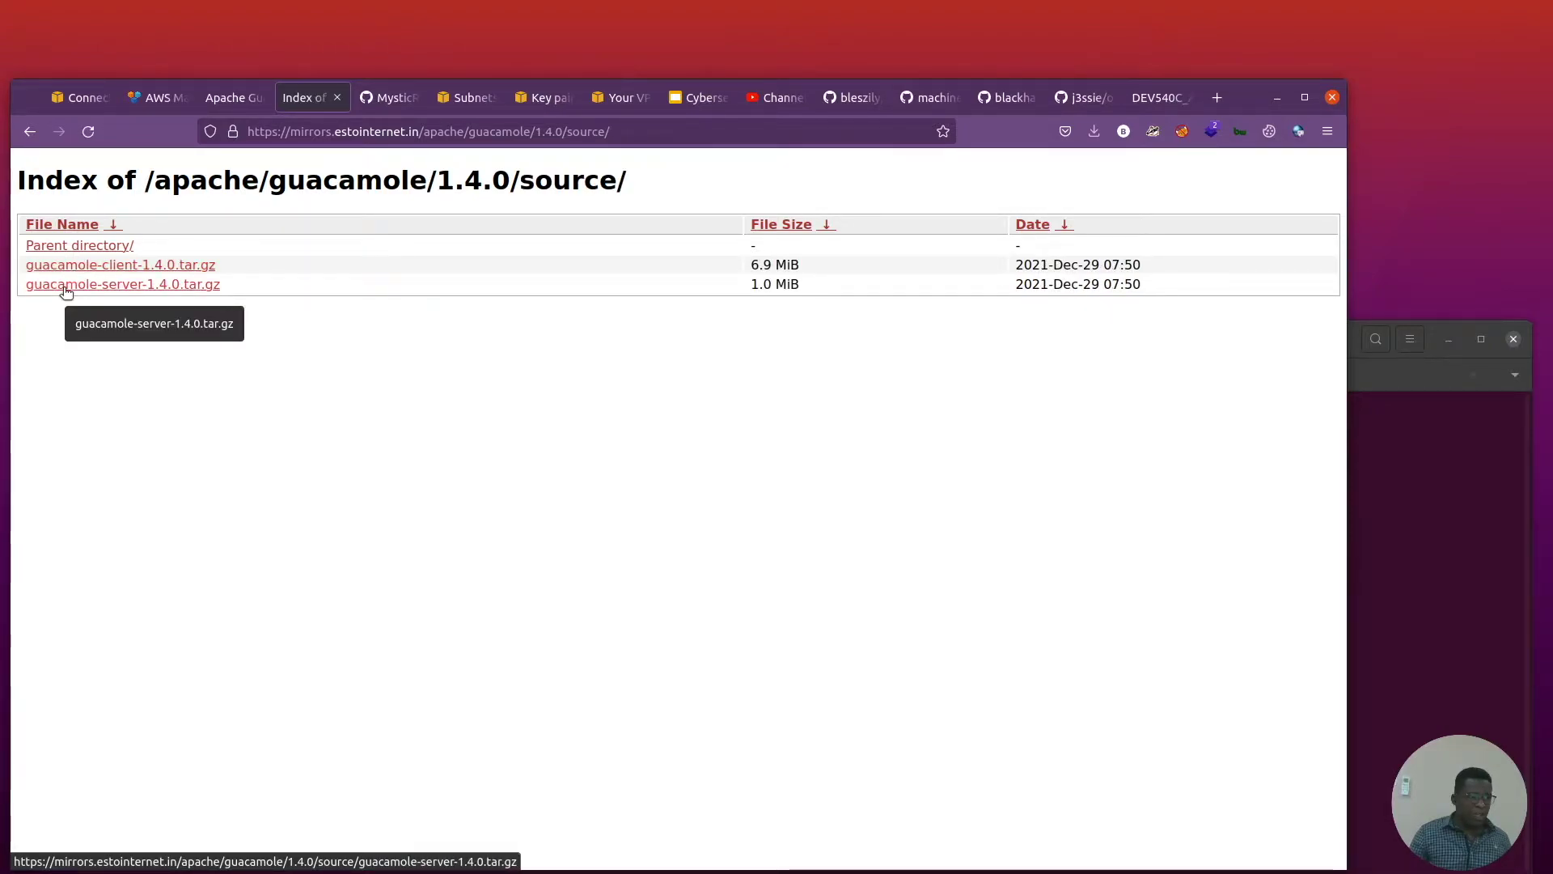
click(1438, 460)
Try downloading the guacamole-server-1.4.0 tarball with wget in /etc/ssh and list files.
text(wget)
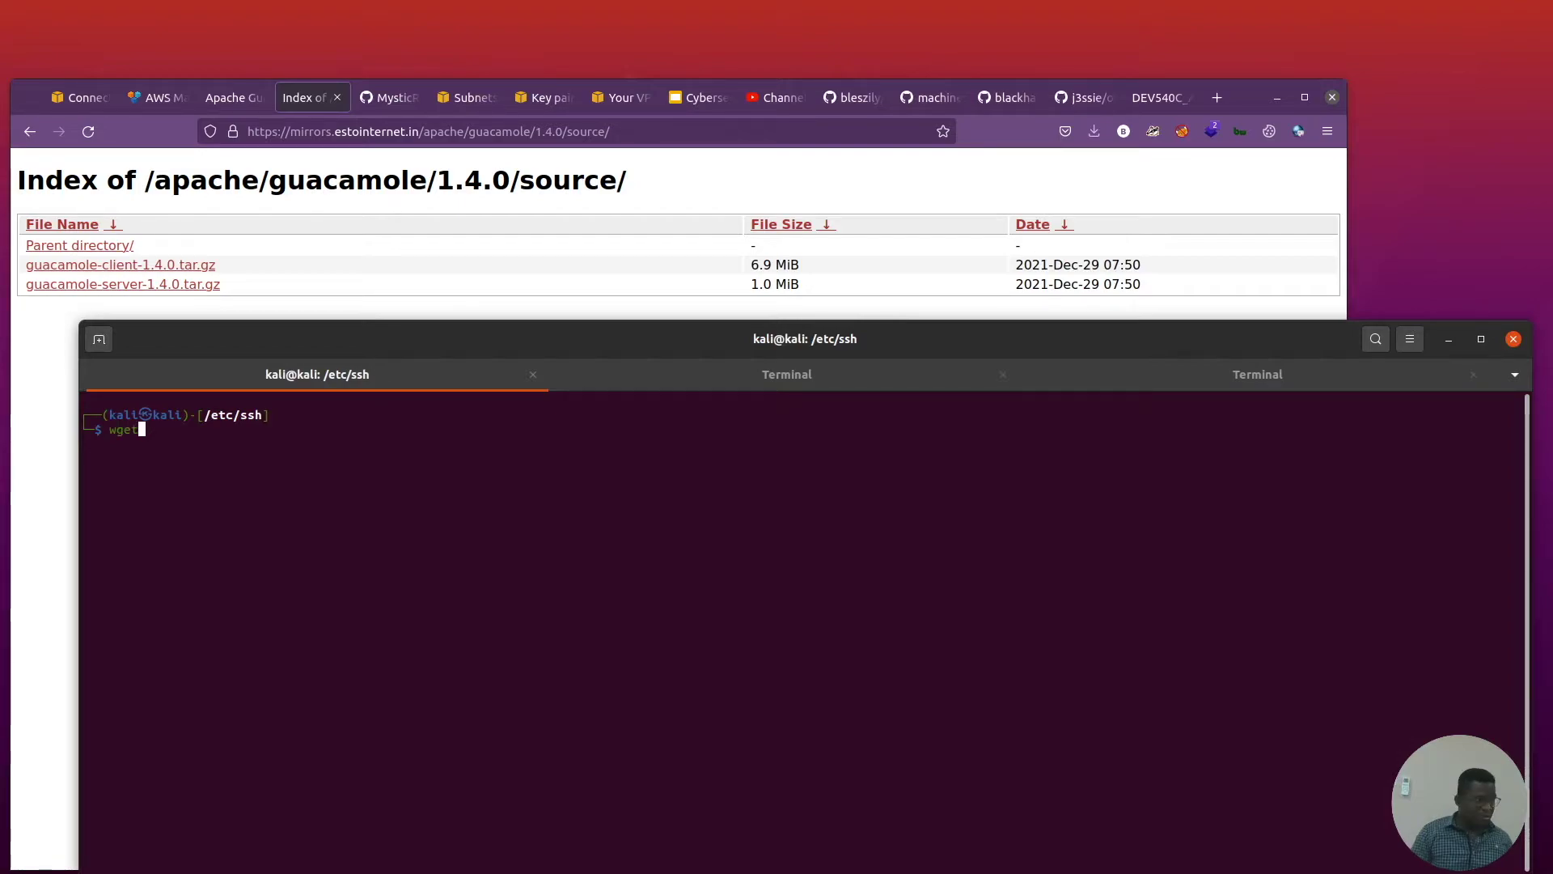
text(https://mirrors.estointernet.in/apache/guacamole/1.4.0/source/guacamole-server-1.4.0.tar.gz)
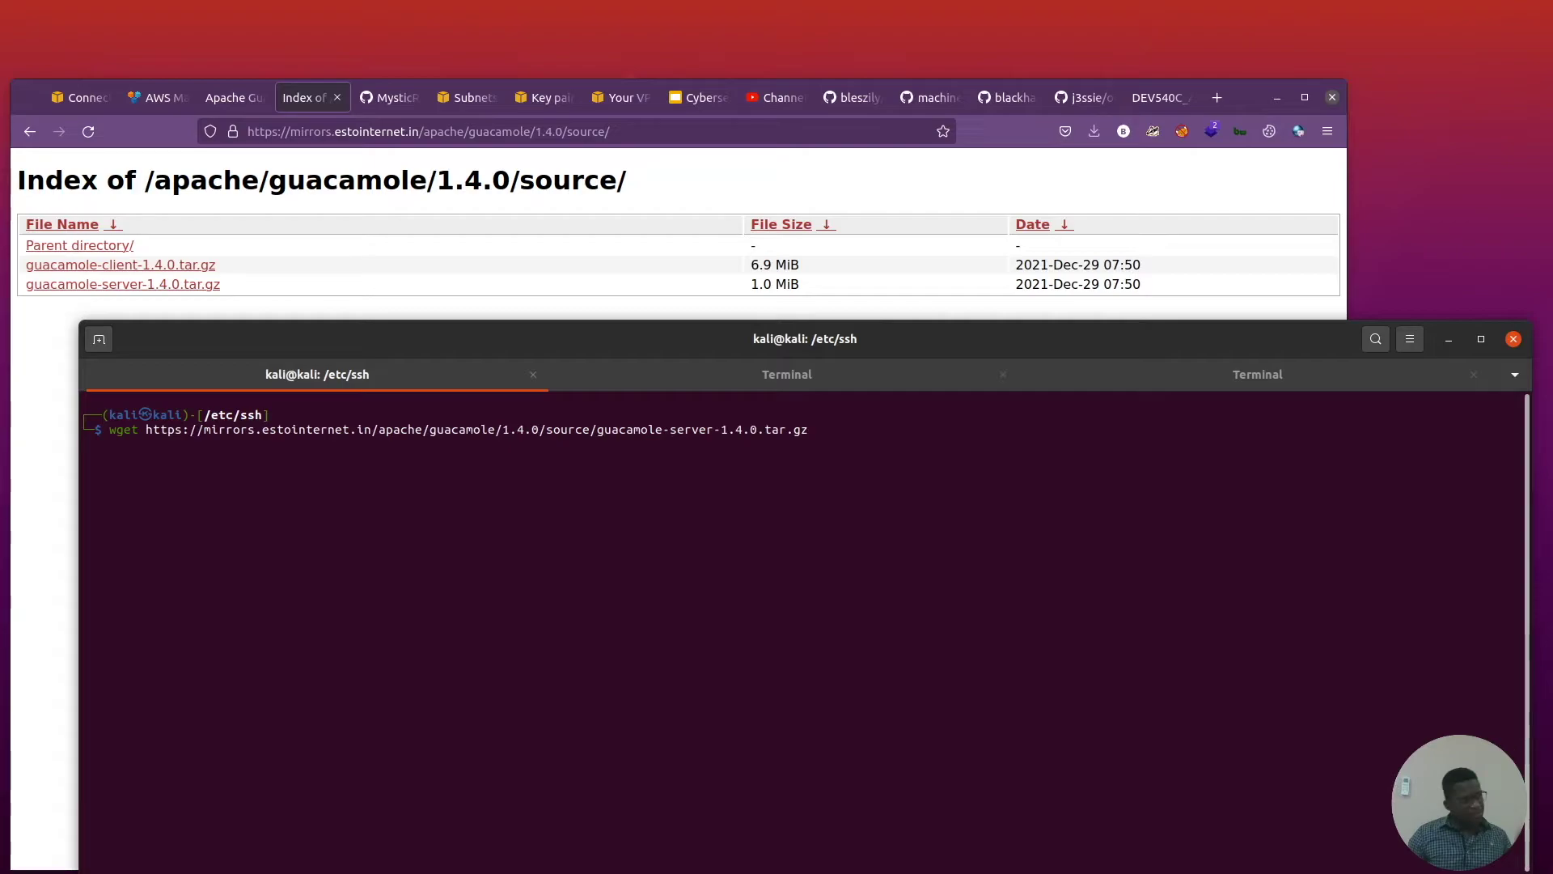
key(Return)
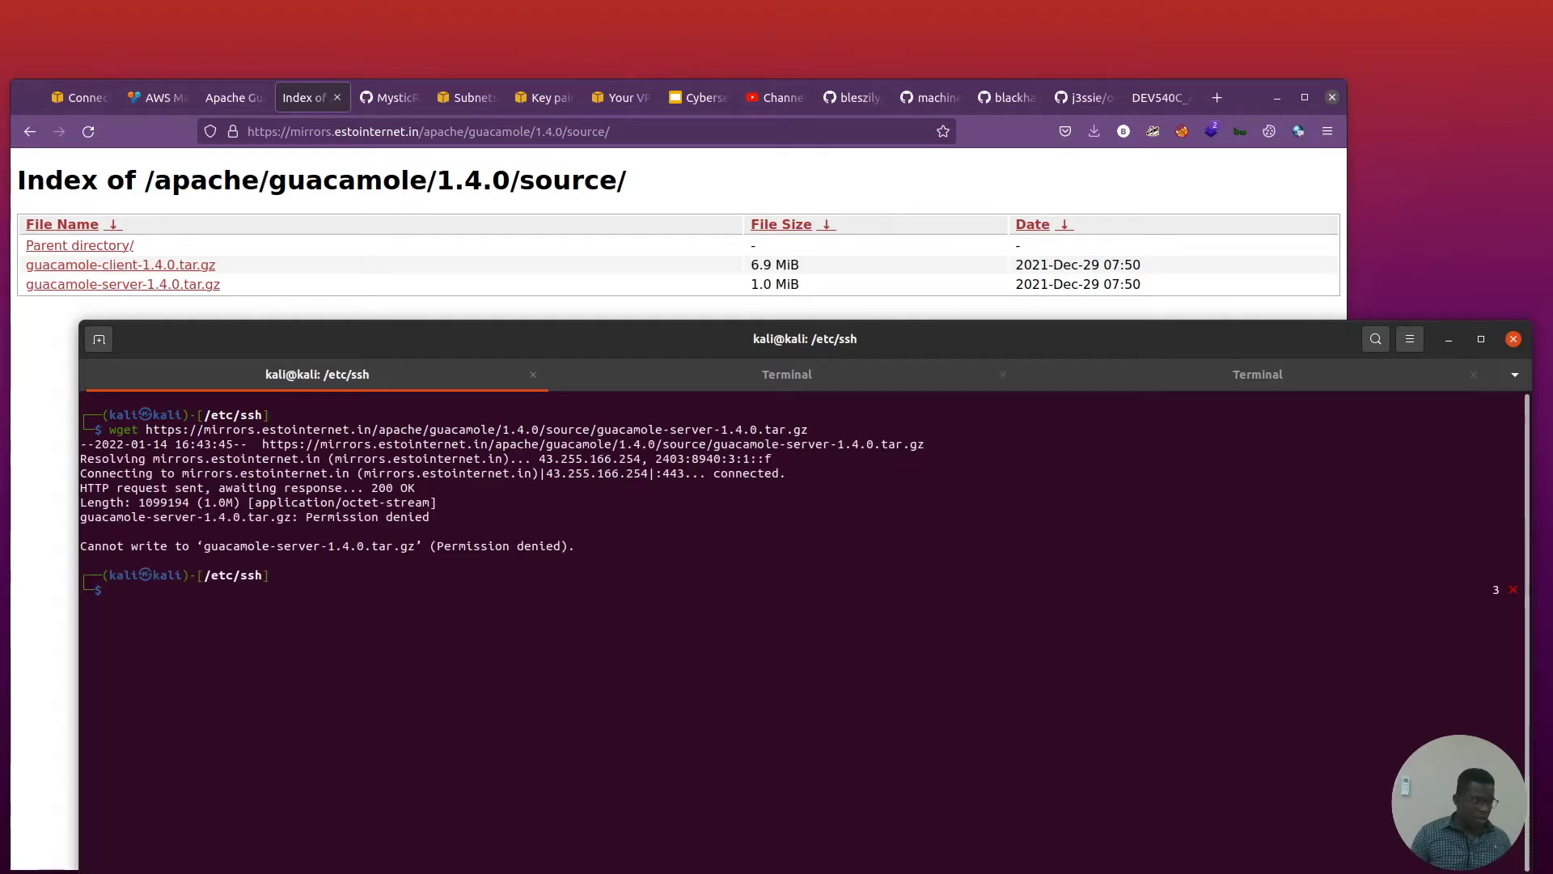
text(ls)
key(Return)
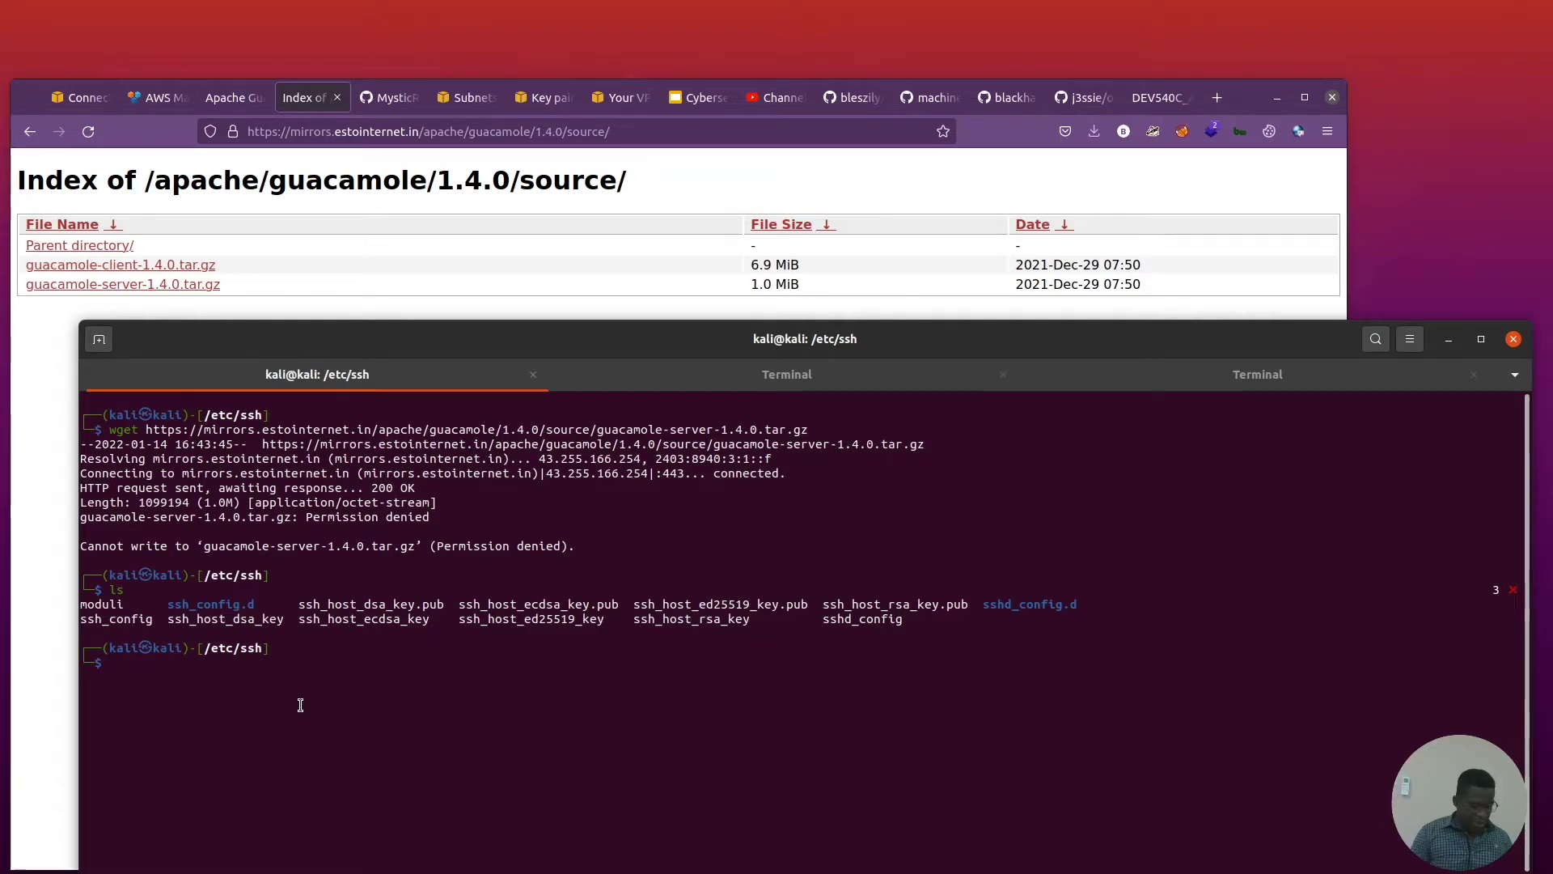
Move to /home and download the guacamole-server-1.4.0 tarball with sudo wget.
text(cd /home)
key(Return)
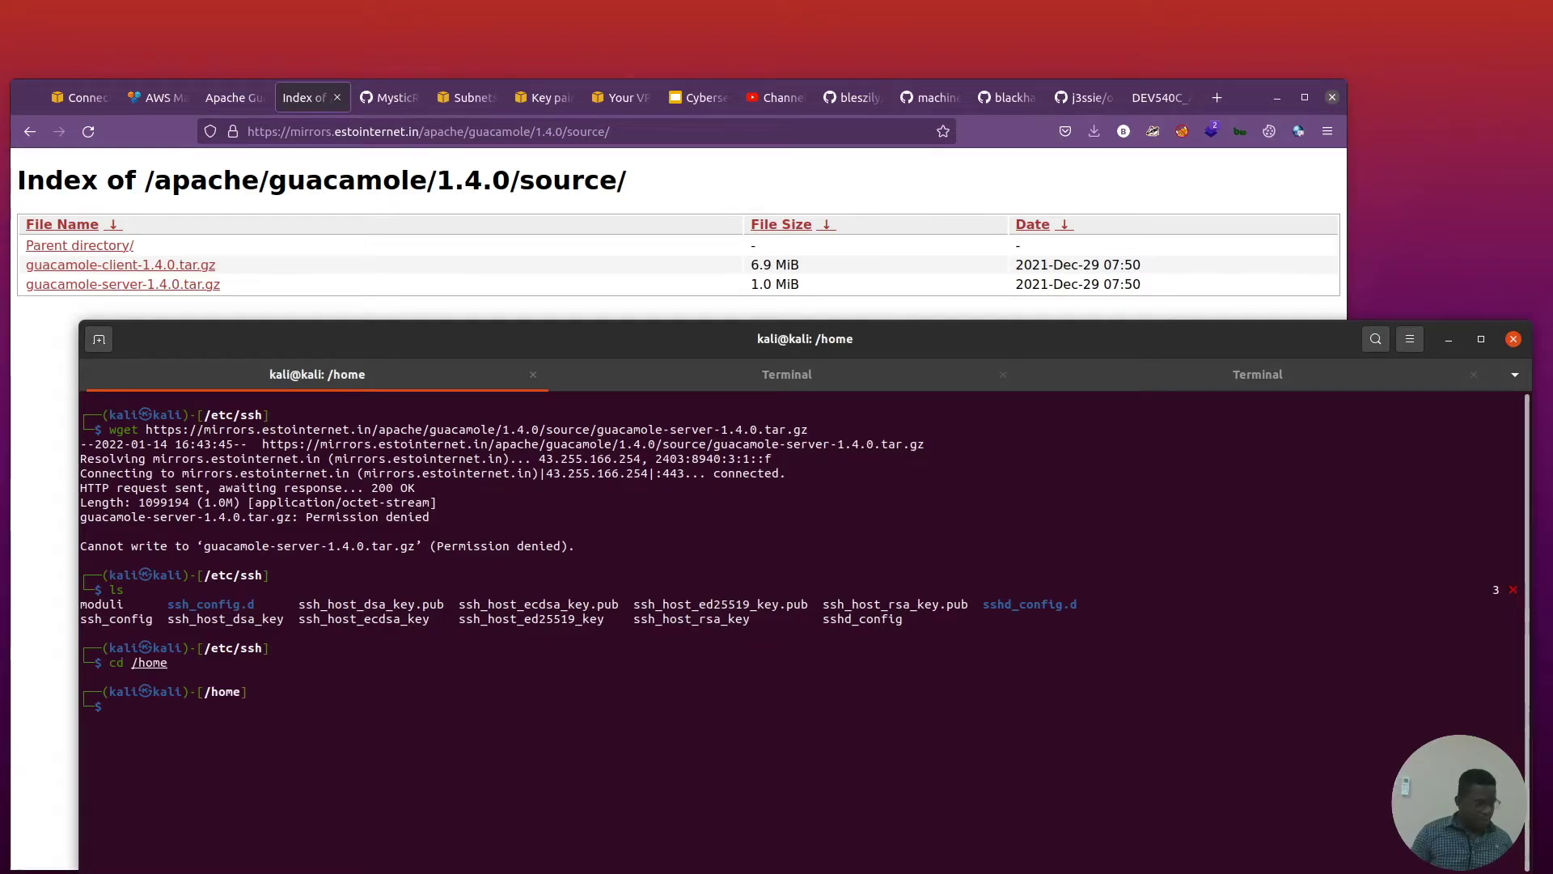
key(ctrl+l)
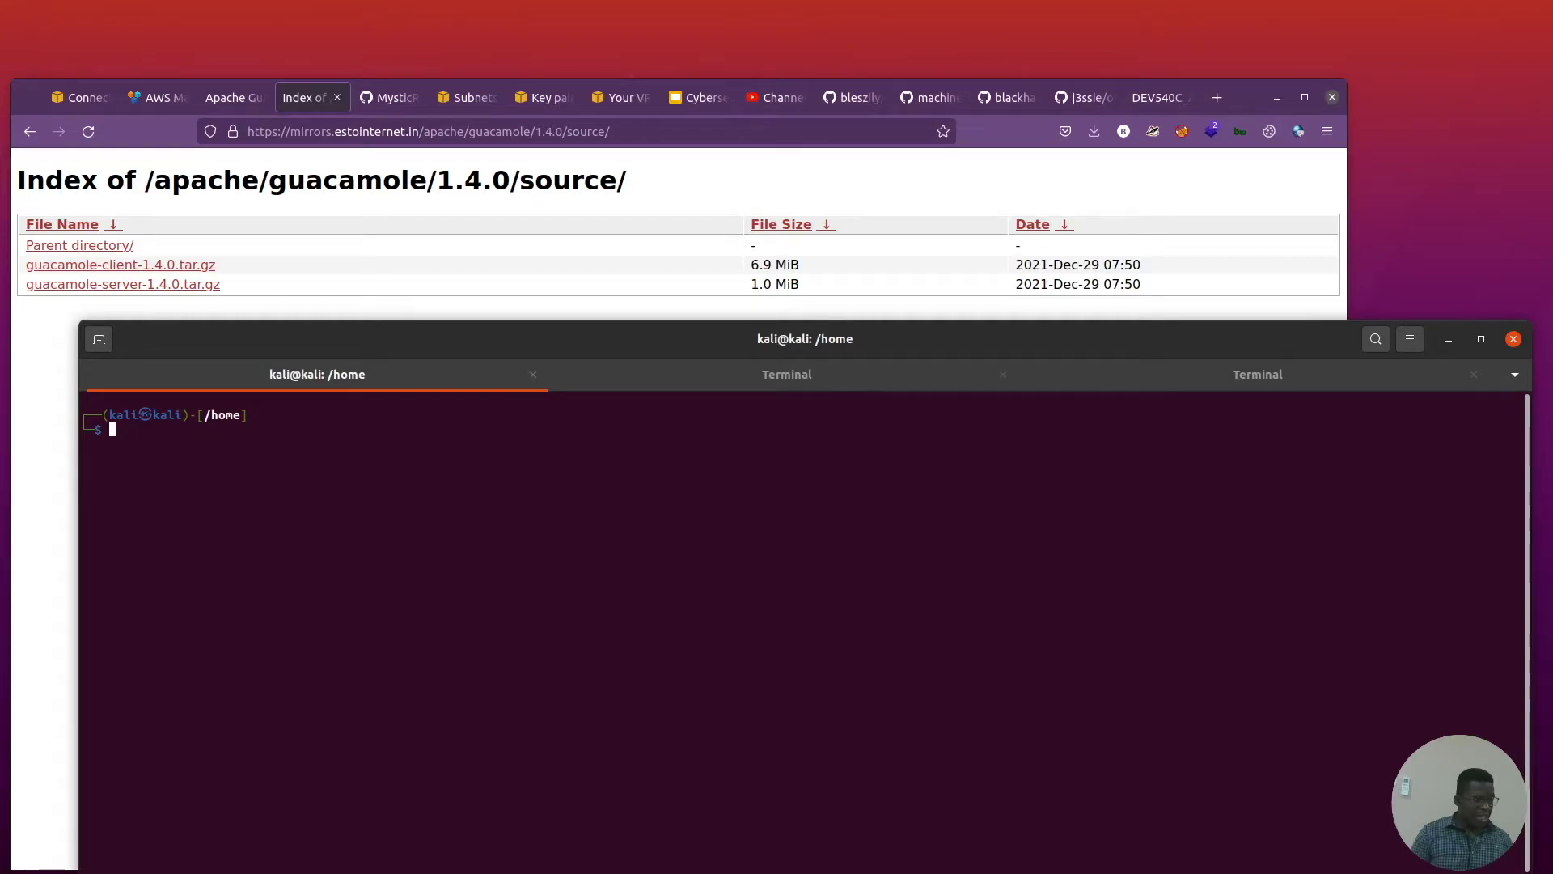
text(wget https://mirrors.estointernet.in/apache/guacamole/1.4.0/source/guacamole-server-1.4.0.tar.gz)
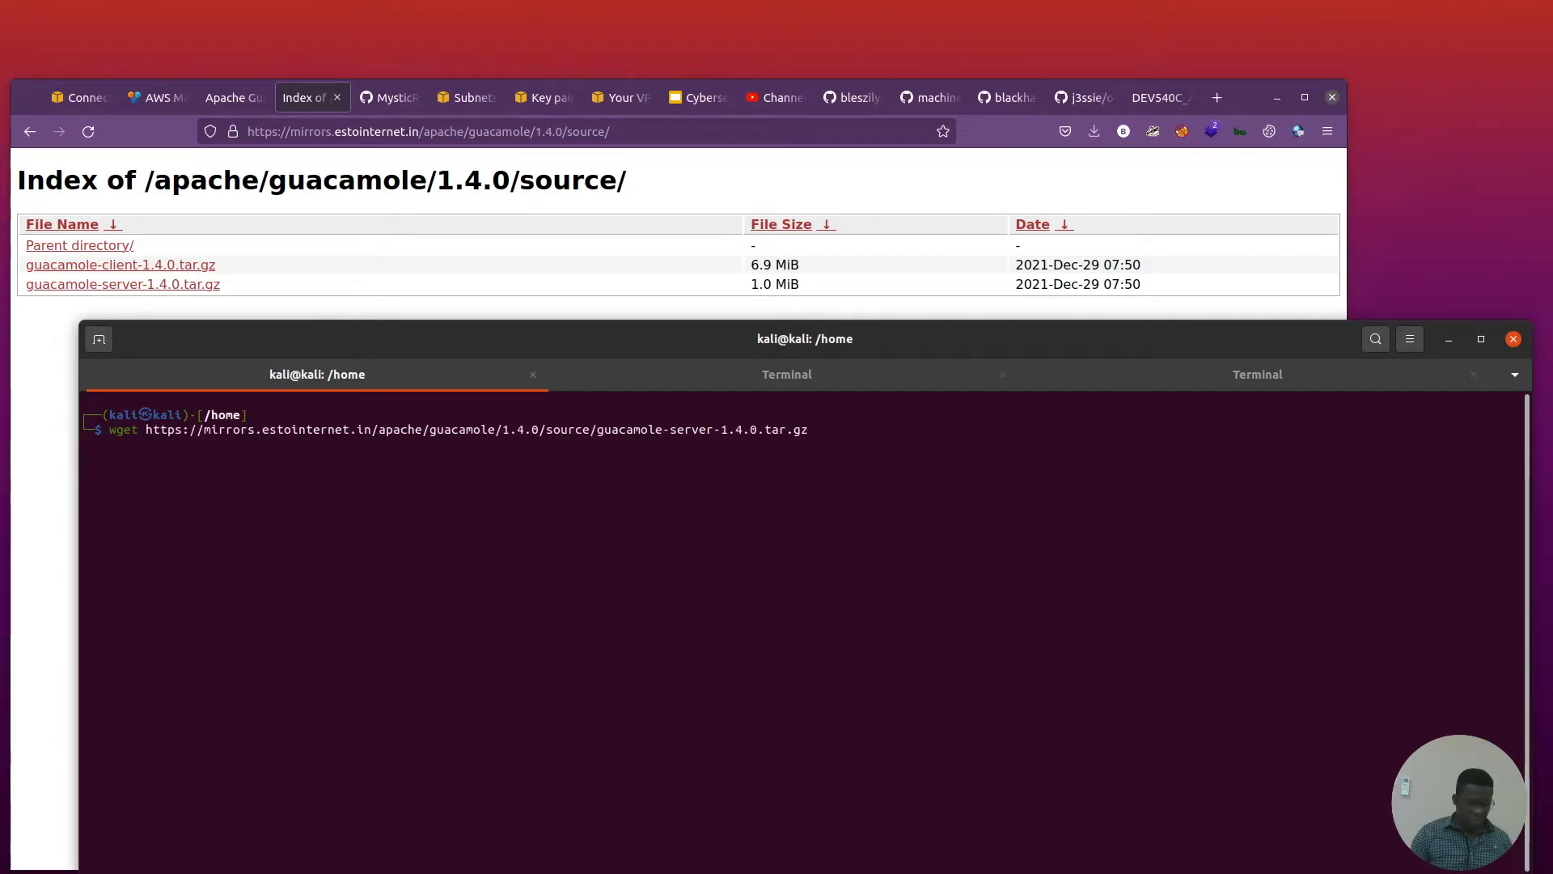
key(Return)
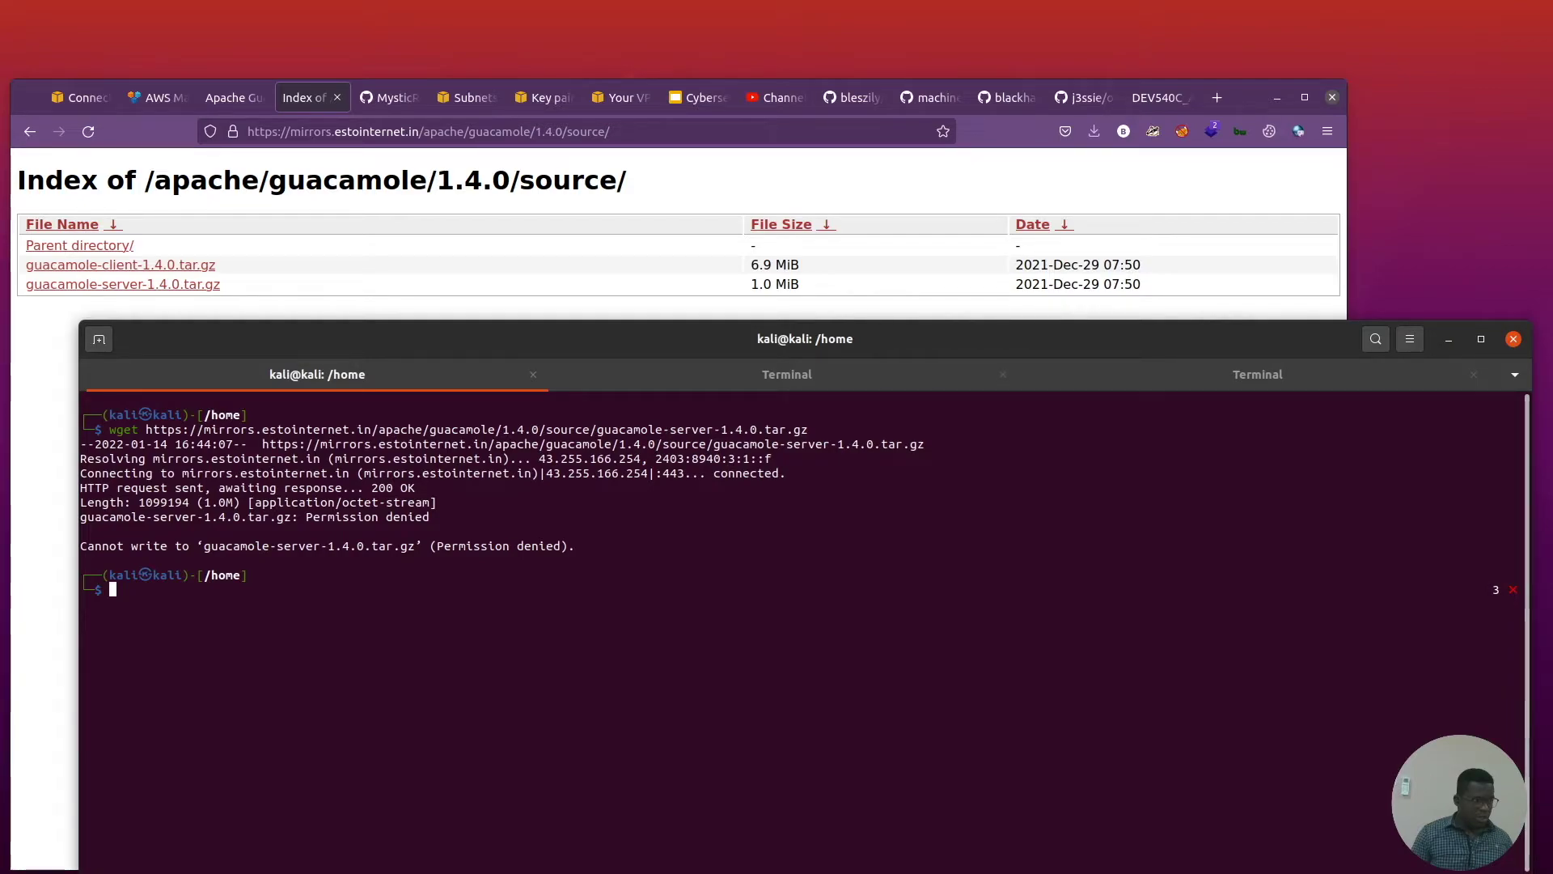
text(sudo wget)
text(https://mirrors.estointernet.in/apache/guacamole/1.4.0/source/guacamole-server-1.4.0.tar.gz)
key(Return)
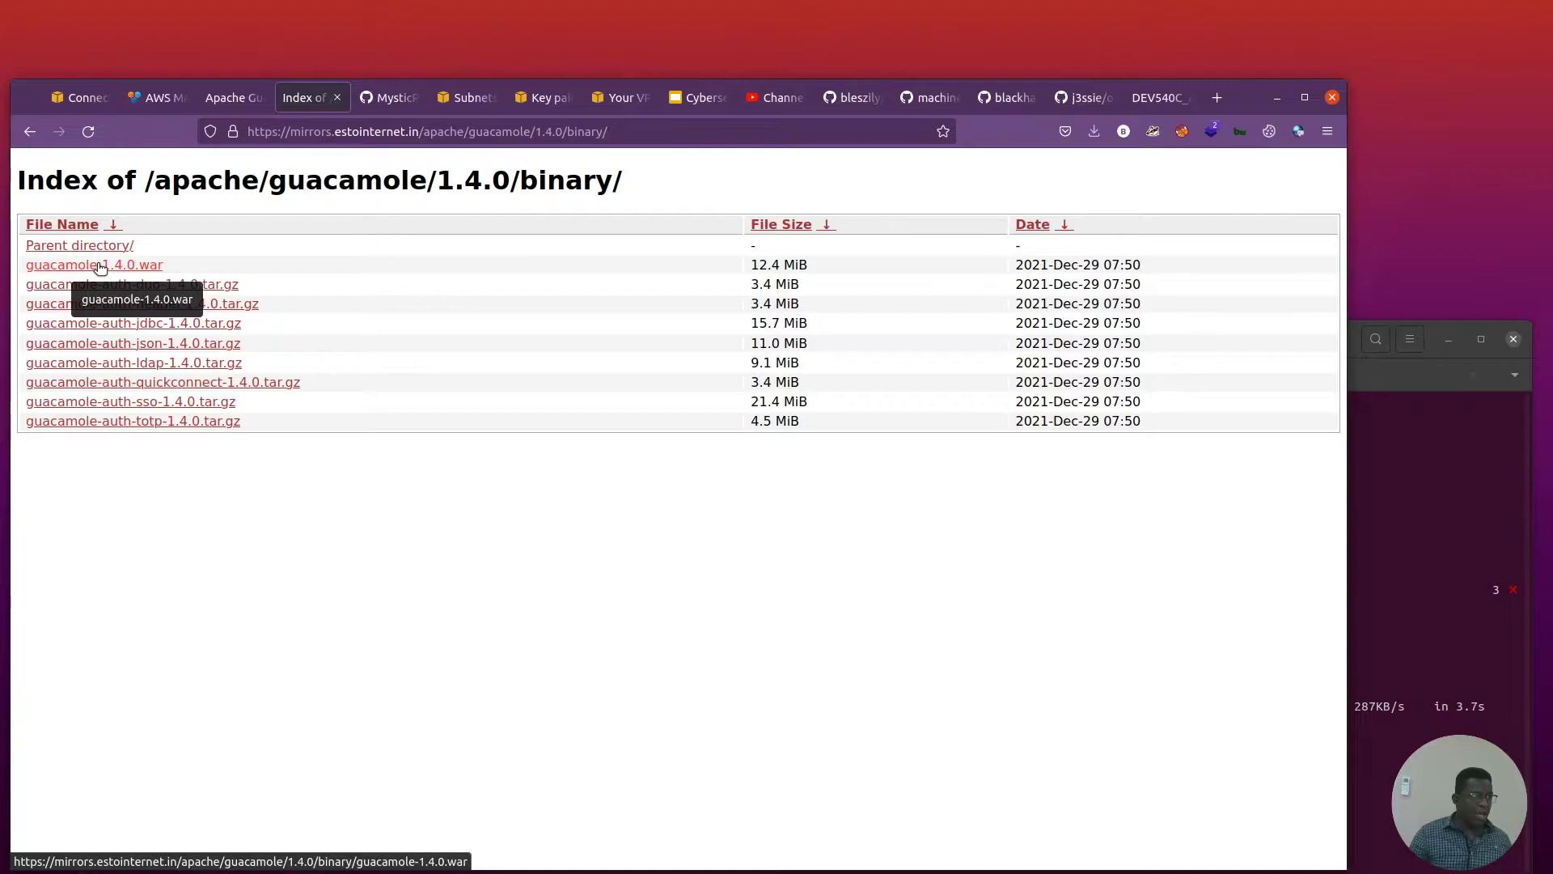
Delete guacamole-server-1.4.0.tar.gz with sudo rm and clear the terminal.
key(alt+Tab)
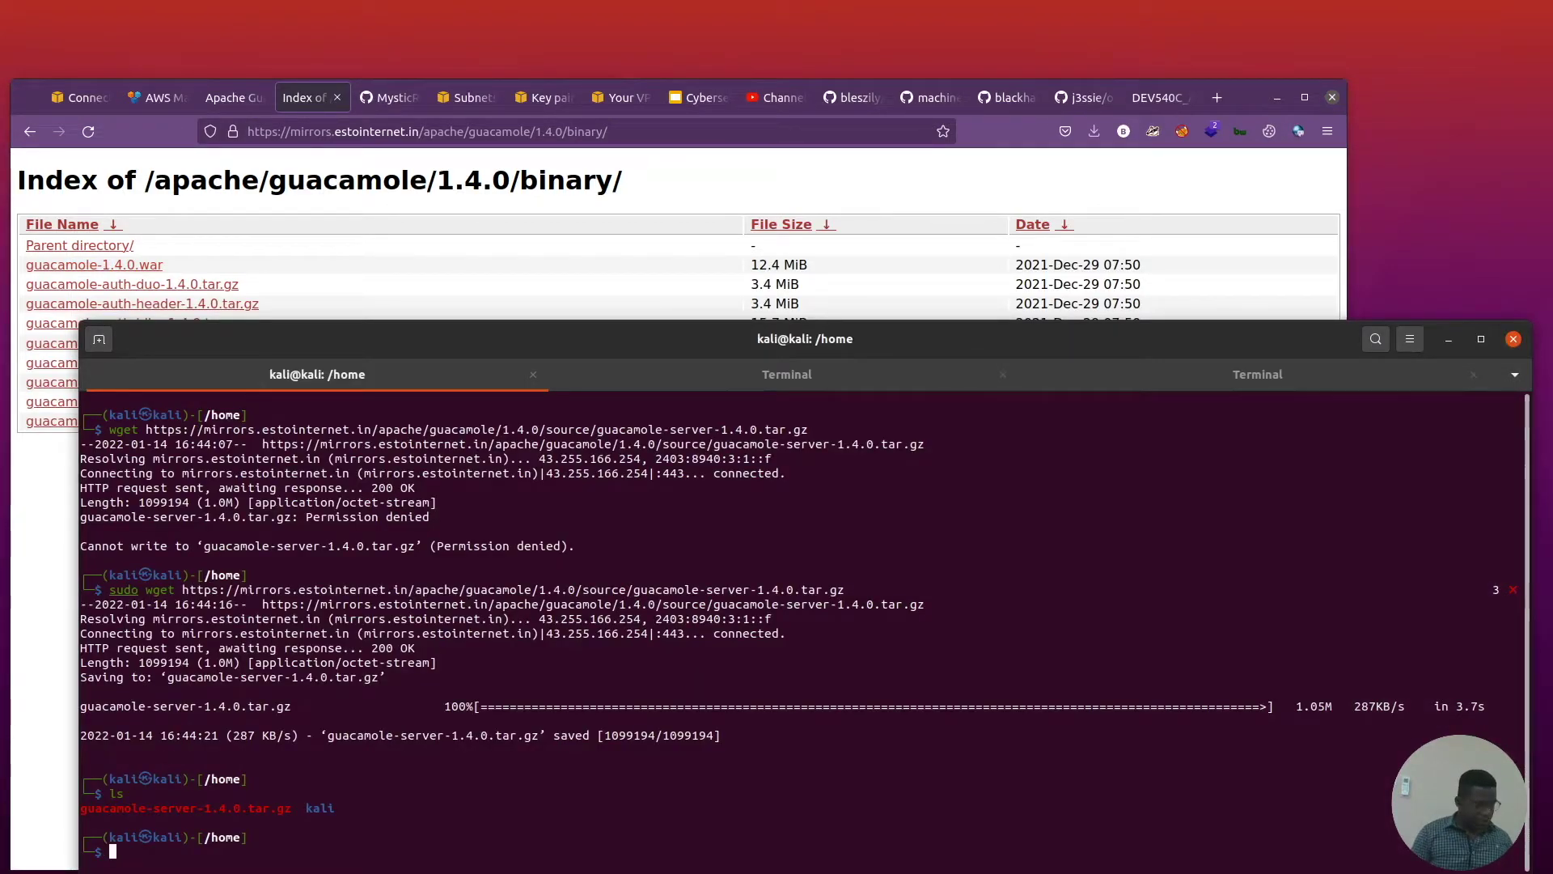
text(sudo rm guacamole-server-1.4.0.tar.gz)
key(Return)
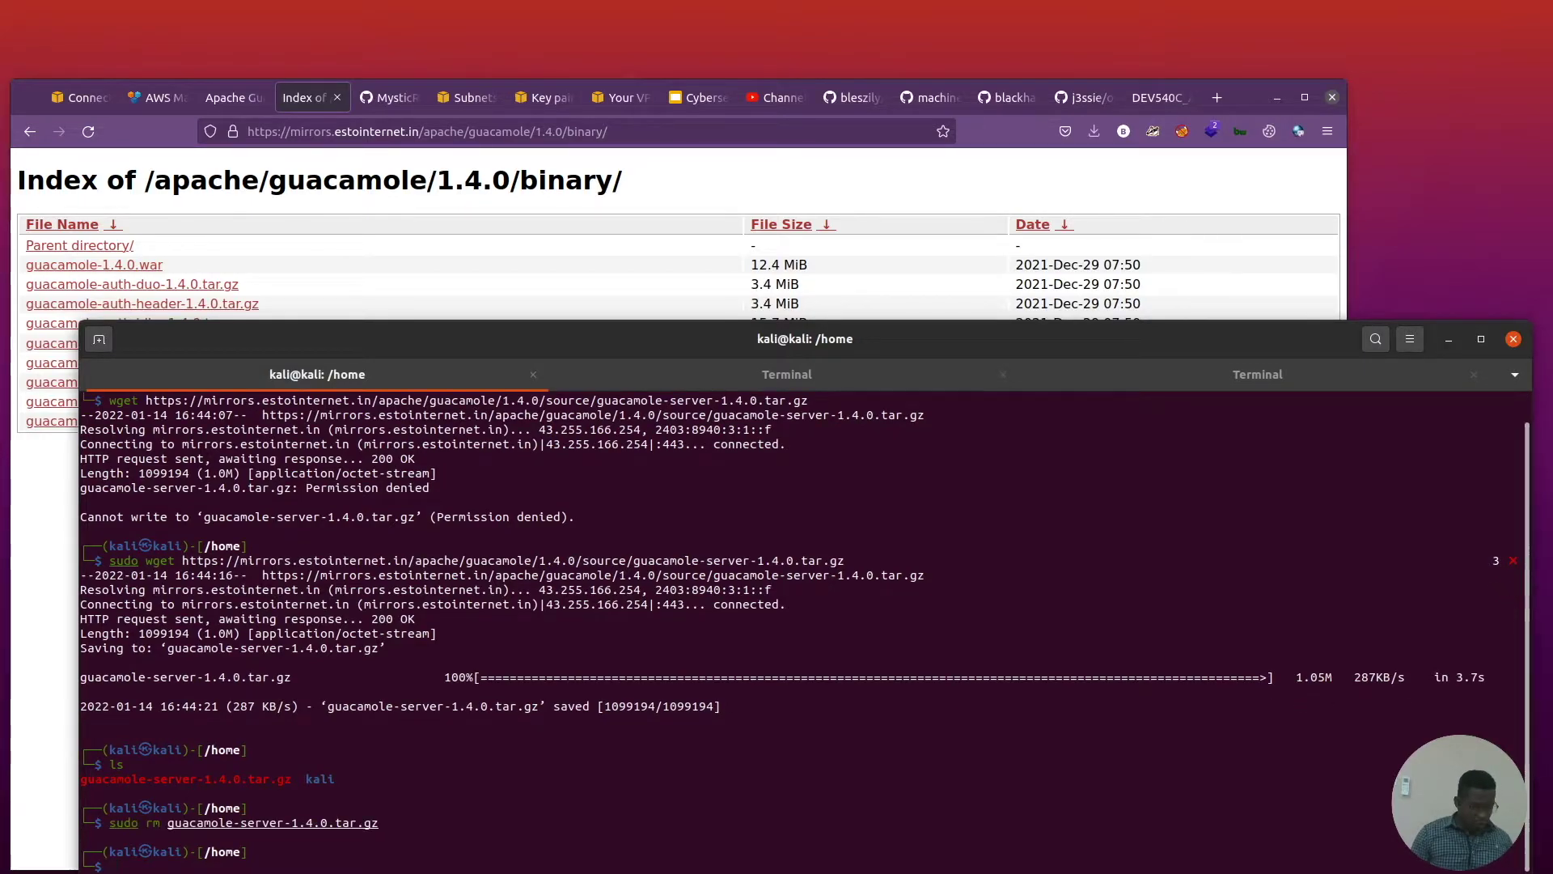
text(clear)
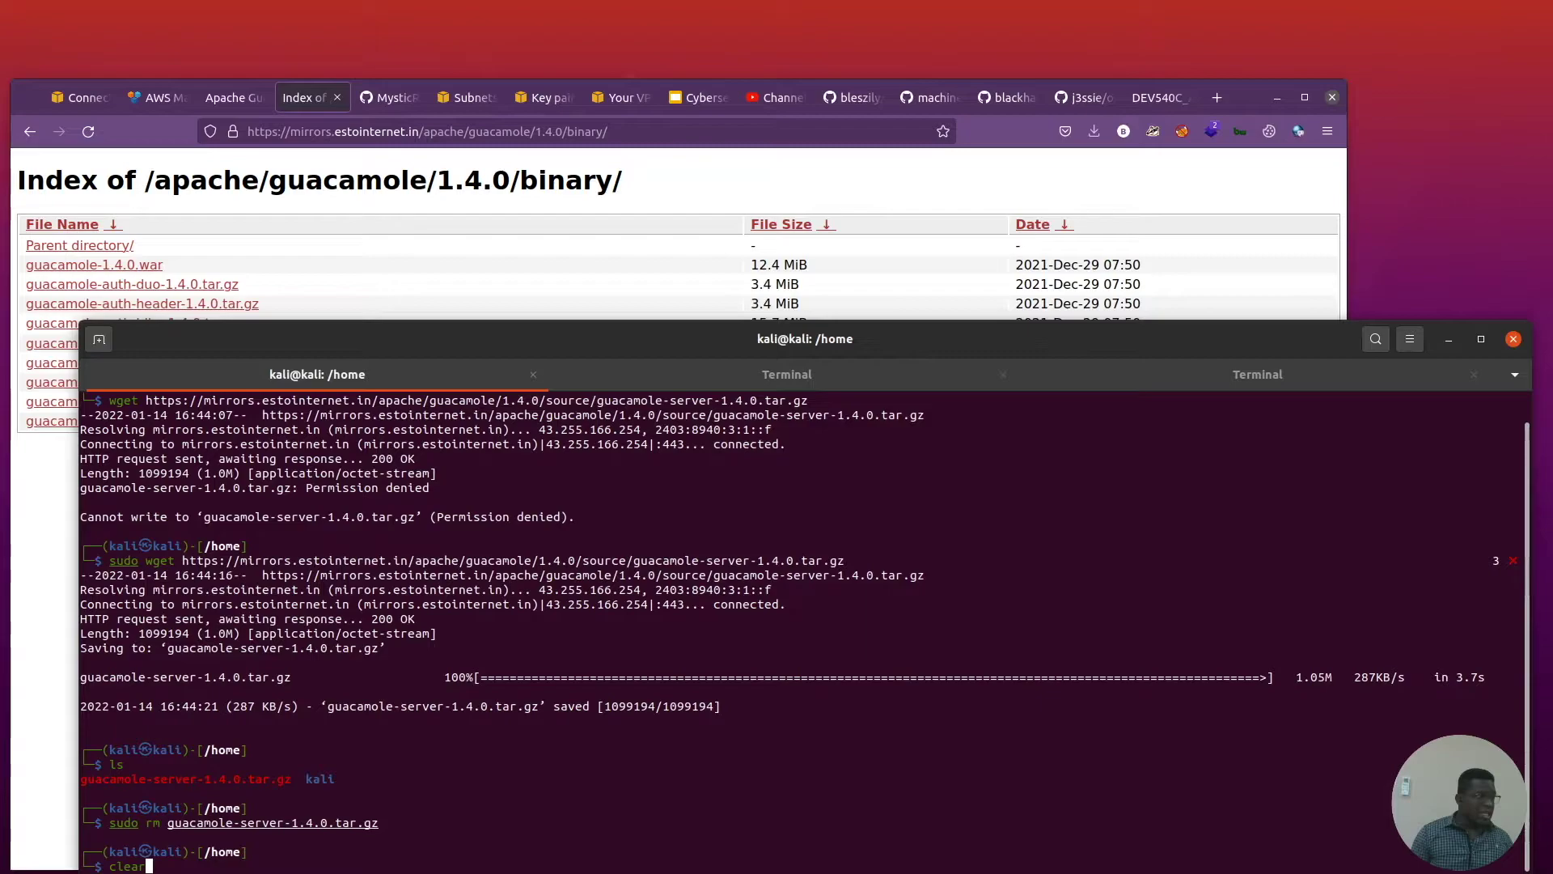
click(285, 306)
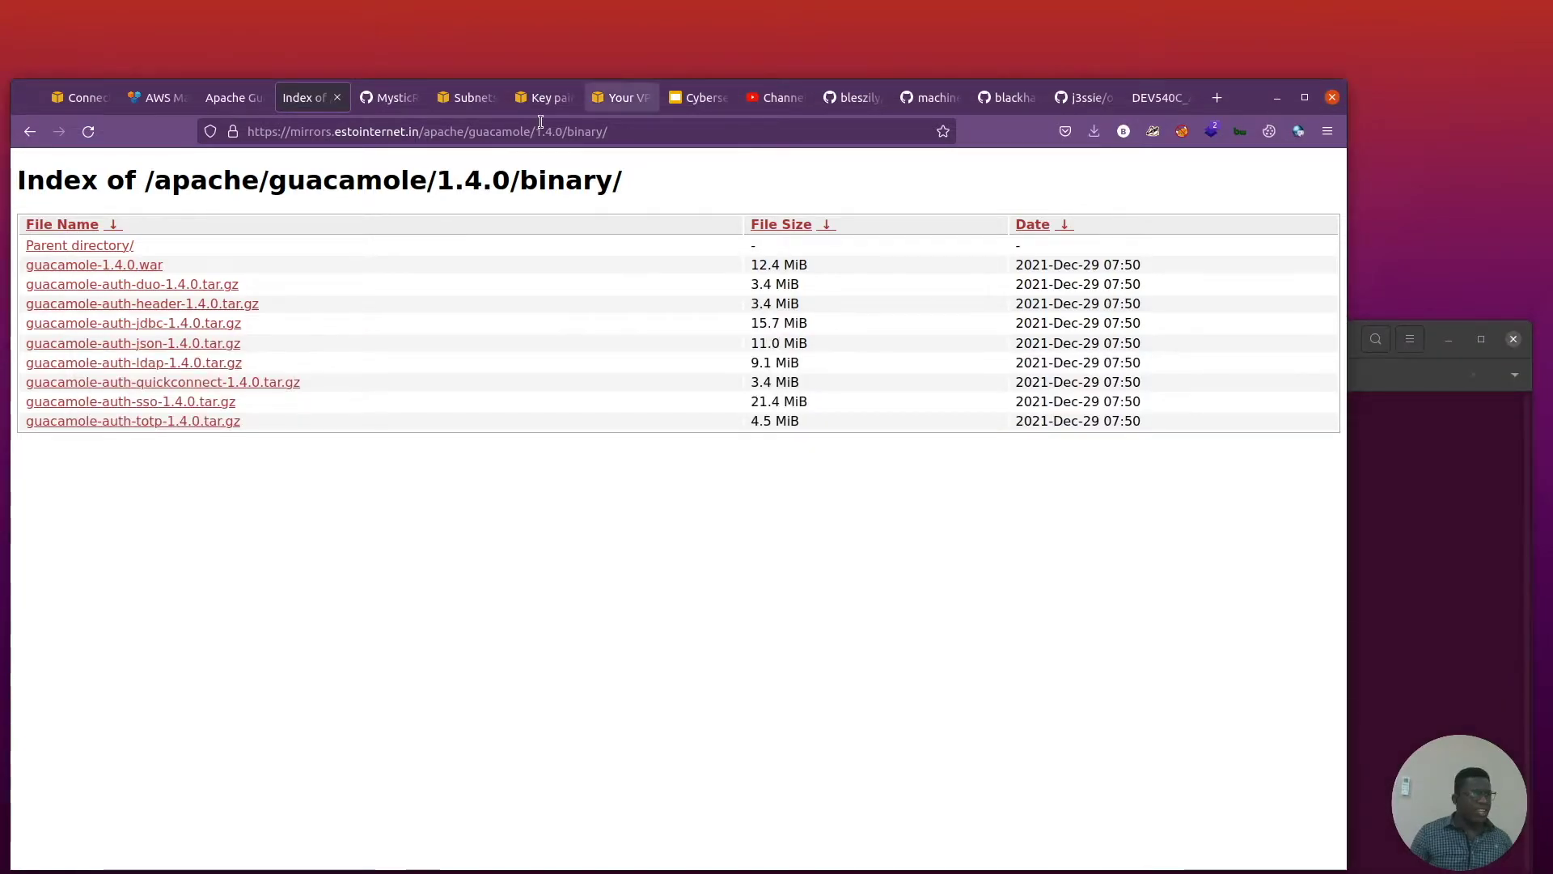
Copy the guac-install.sh wget command from the GitHub README.
key(ctrl+Tab)
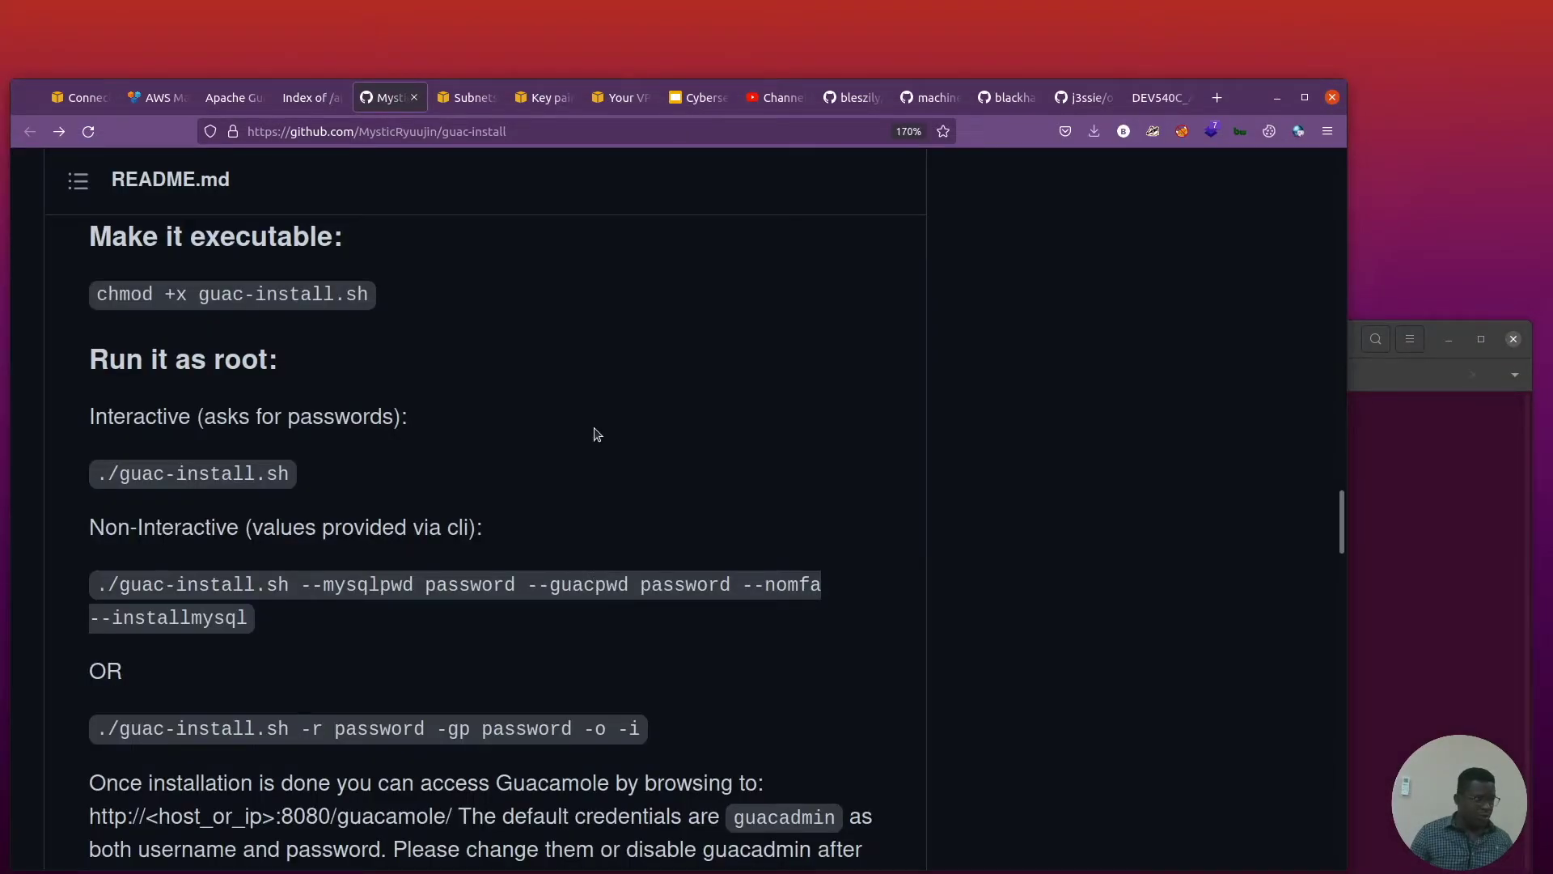
scroll(597, 434, up, 15)
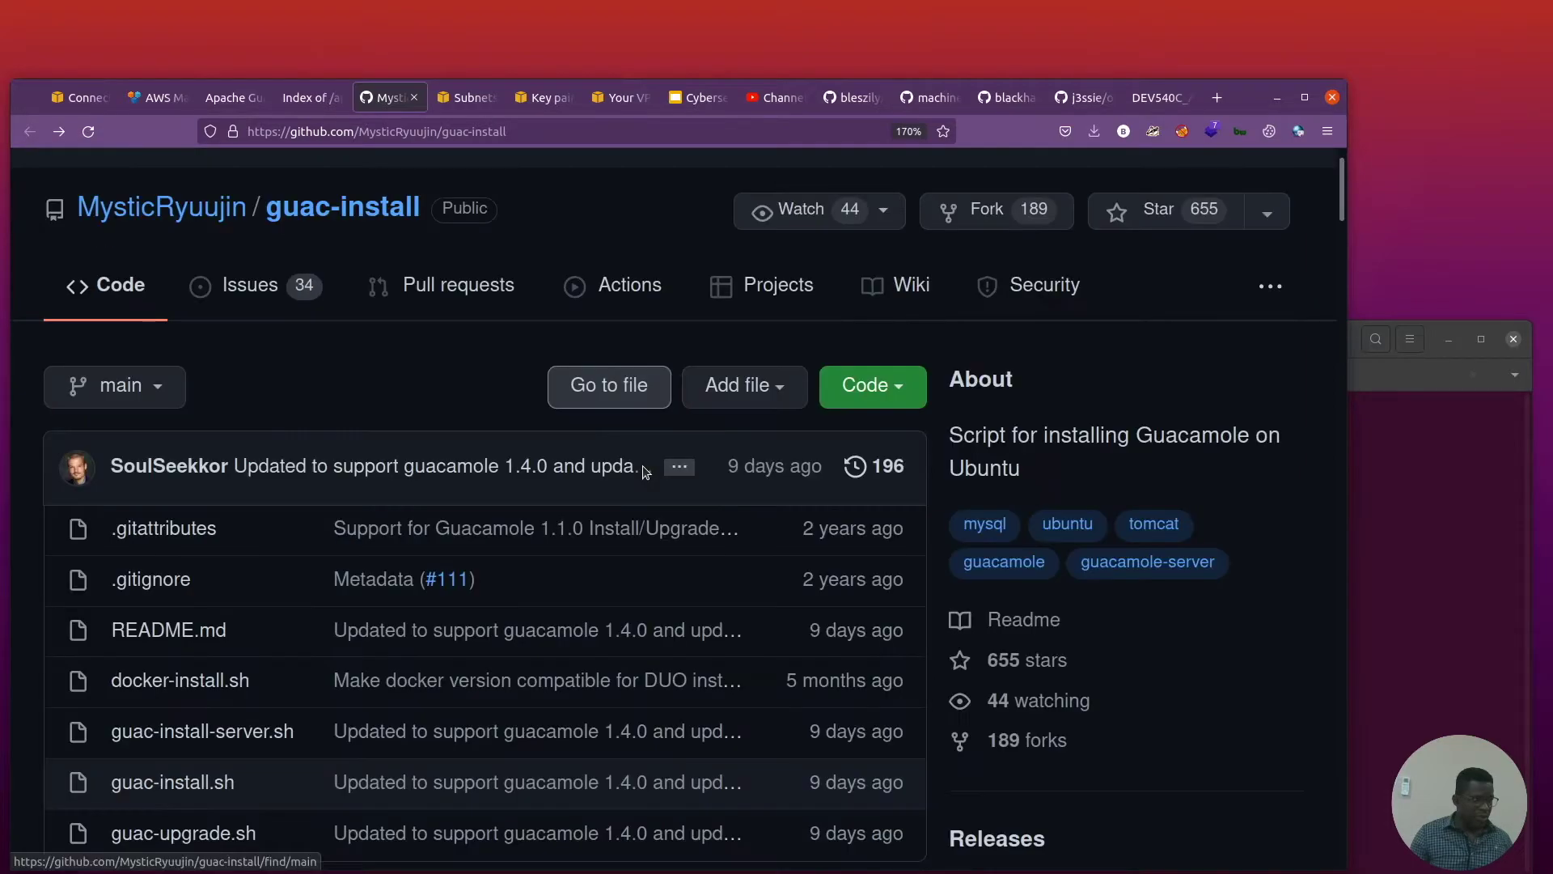
scroll(736, 275, down, 10)
scroll(736, 275, up, 10)
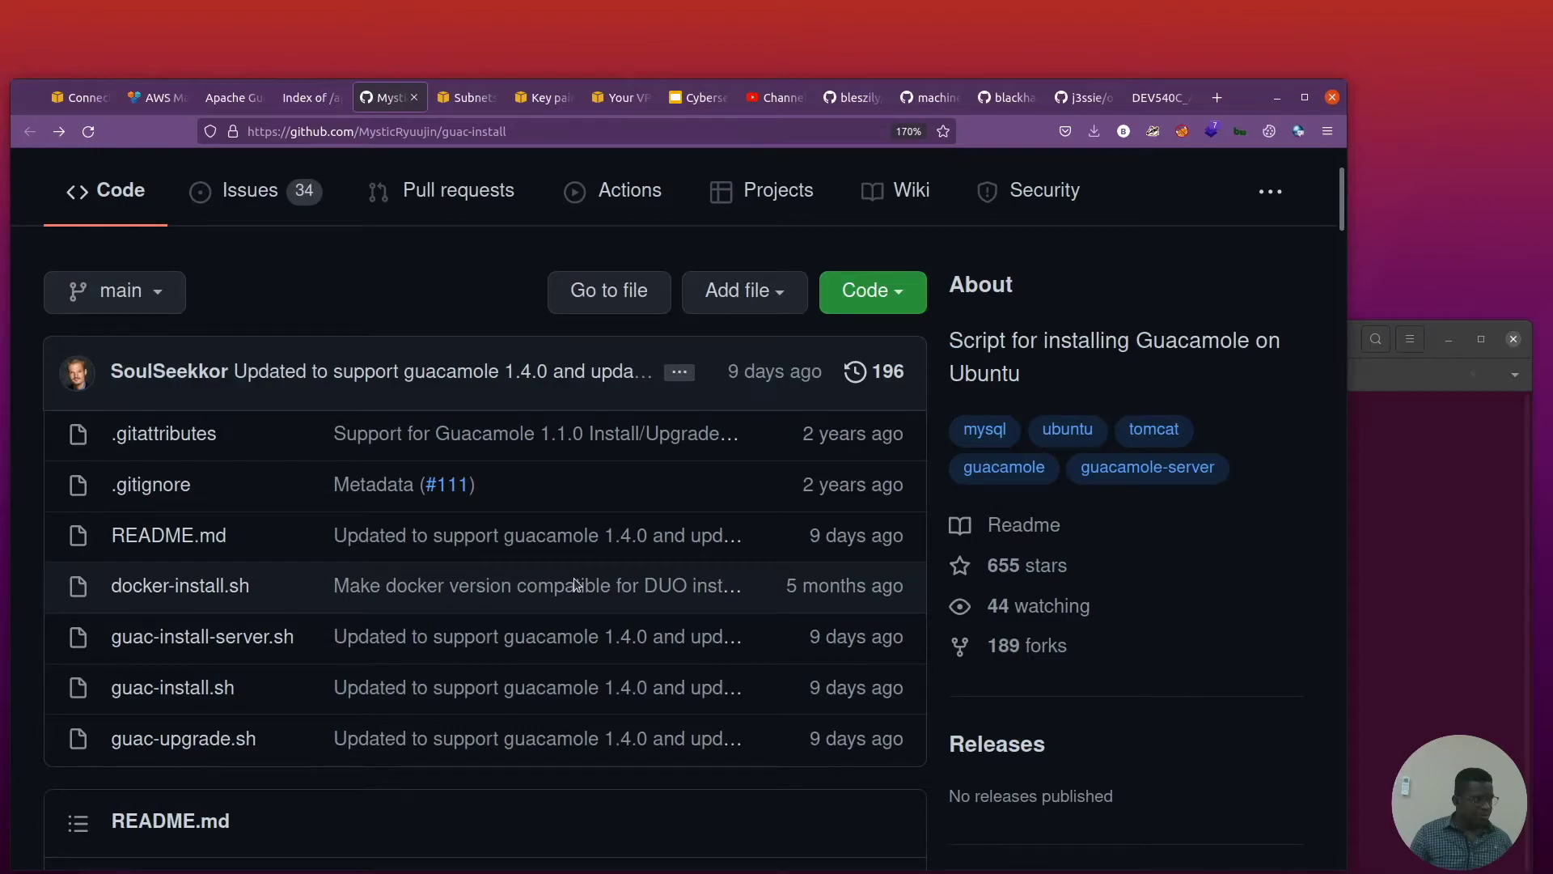
scroll(587, 619, down, 10)
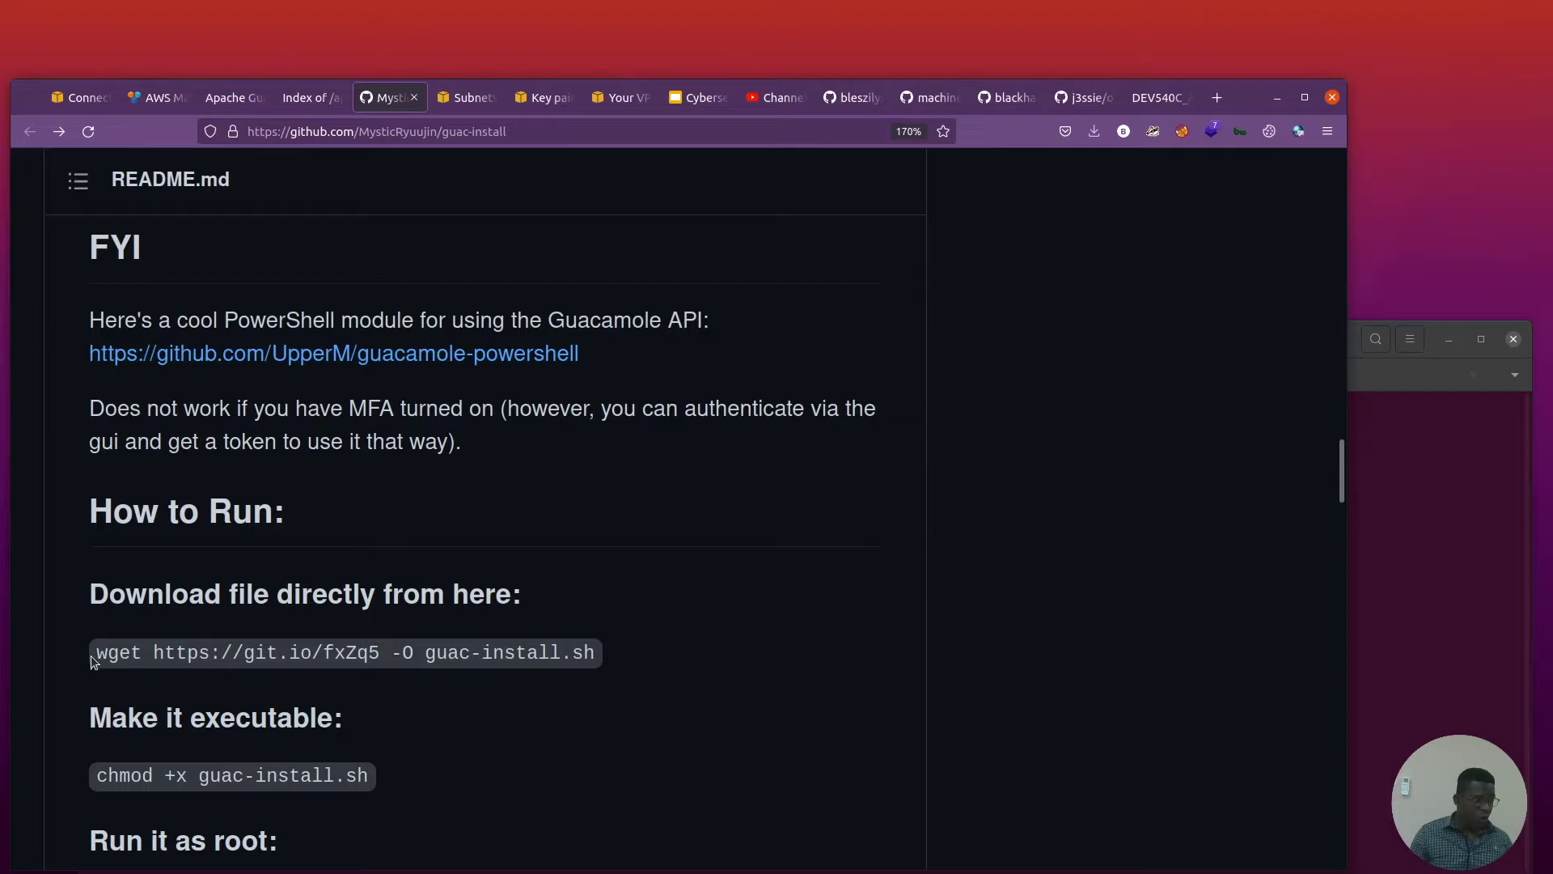
drag(90, 656, 597, 653)
right_click(551, 663)
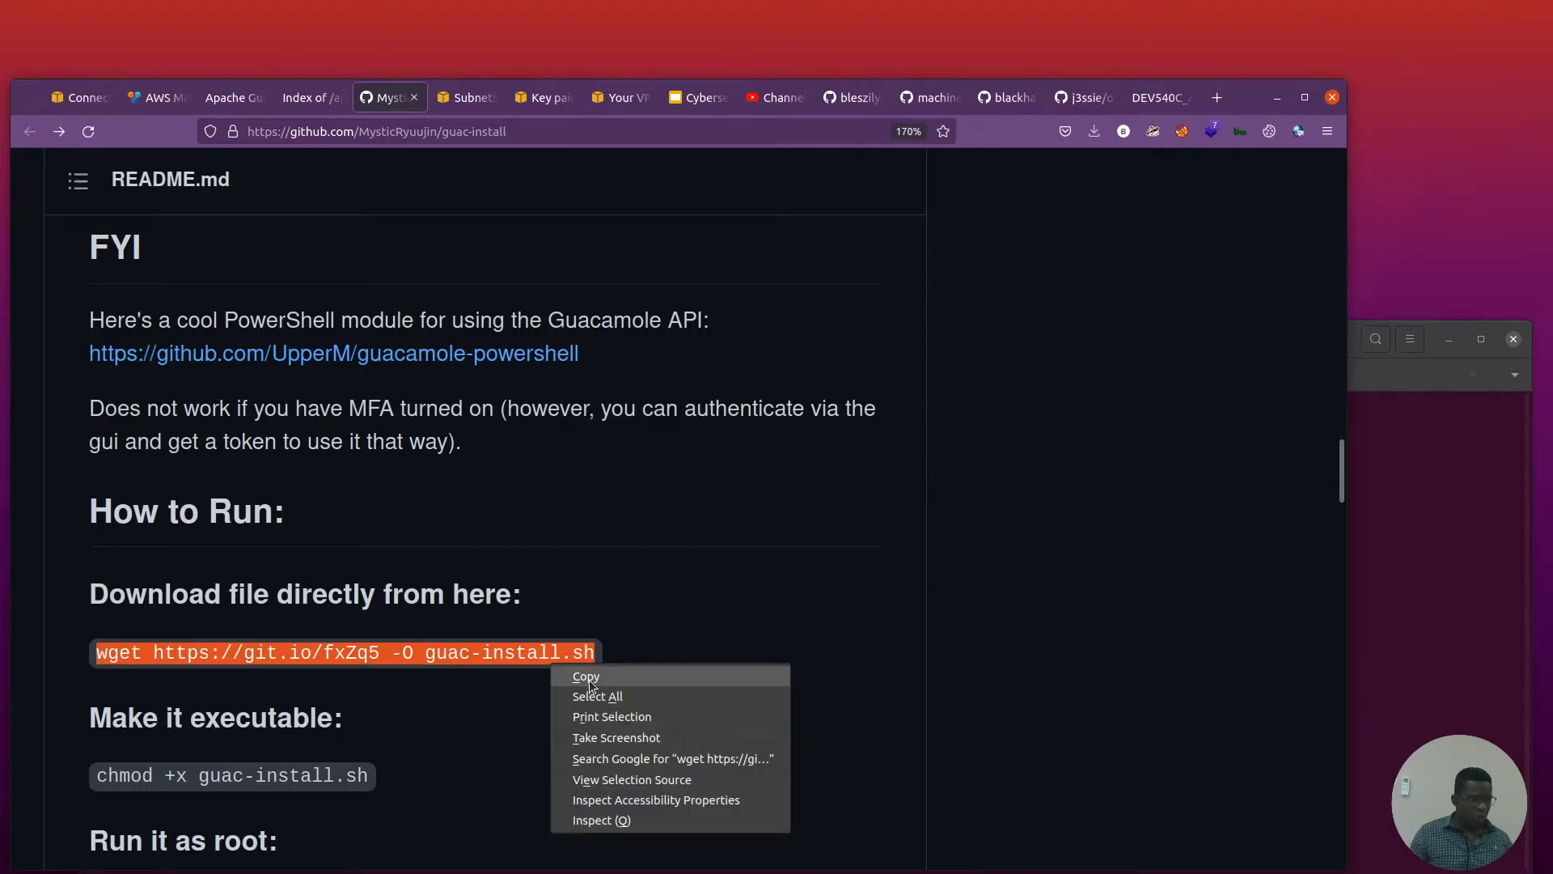
Download the script as guac-install.sh with the pasted command and open it in nano.
click(586, 676)
key(alt+Tab)
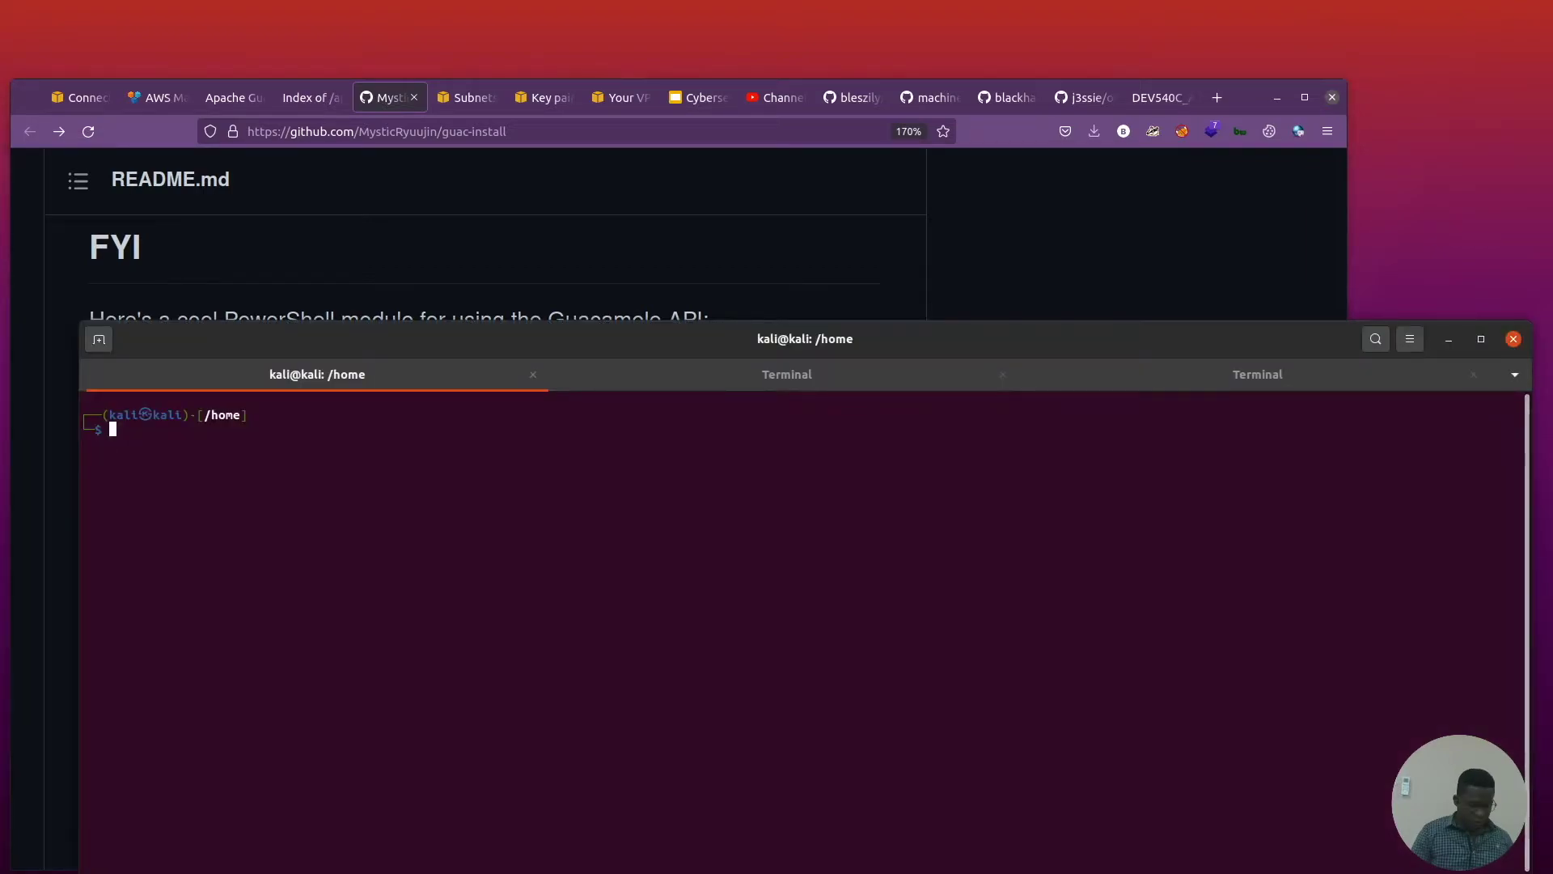
key(ctrl+shift+v)
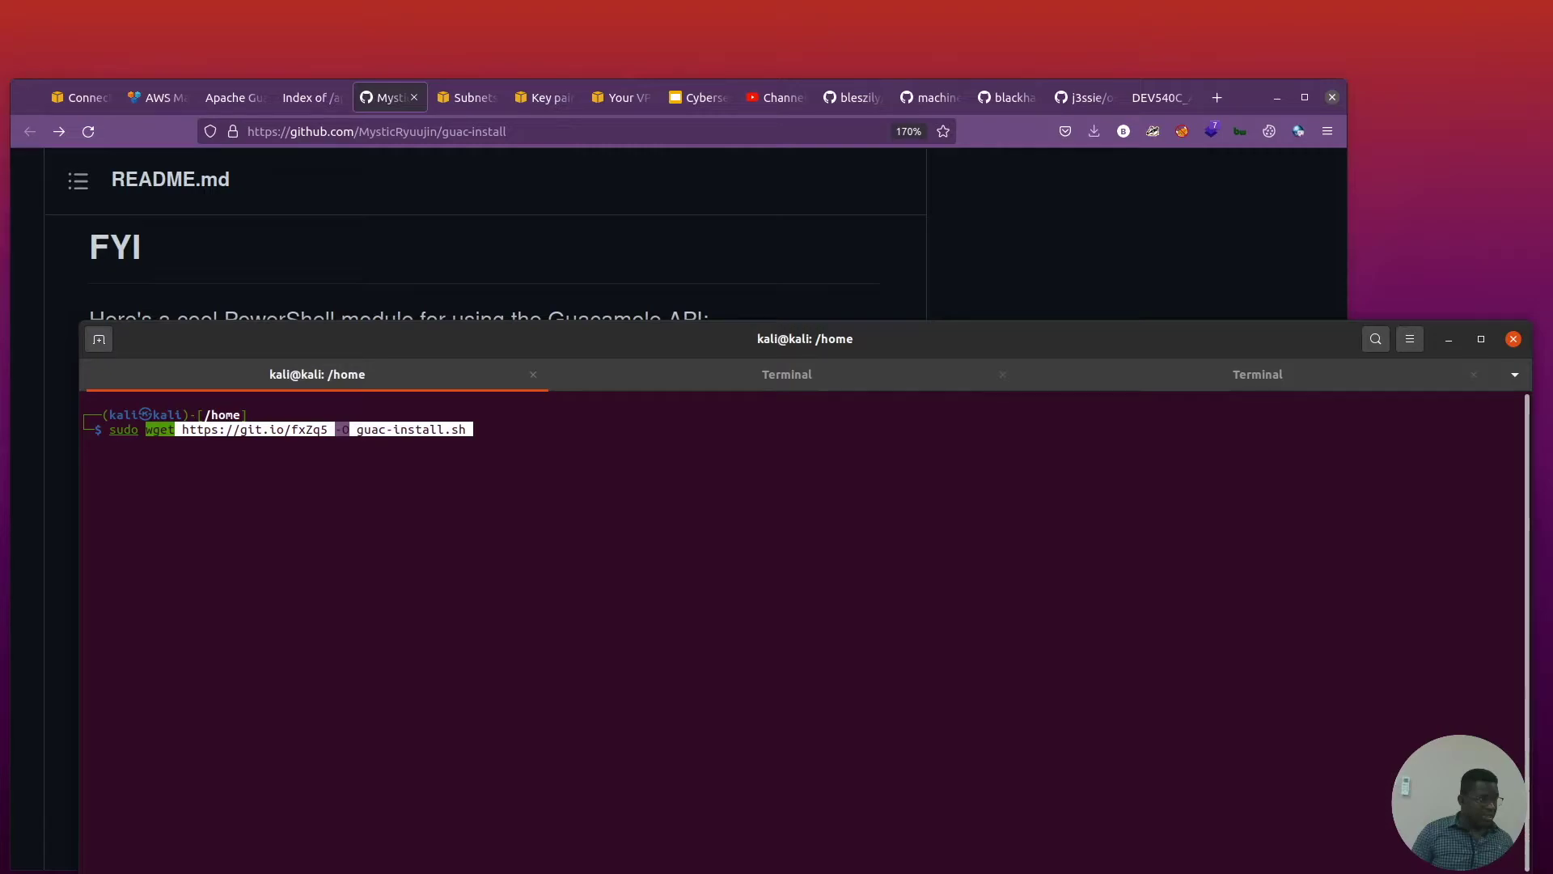
key(Return)
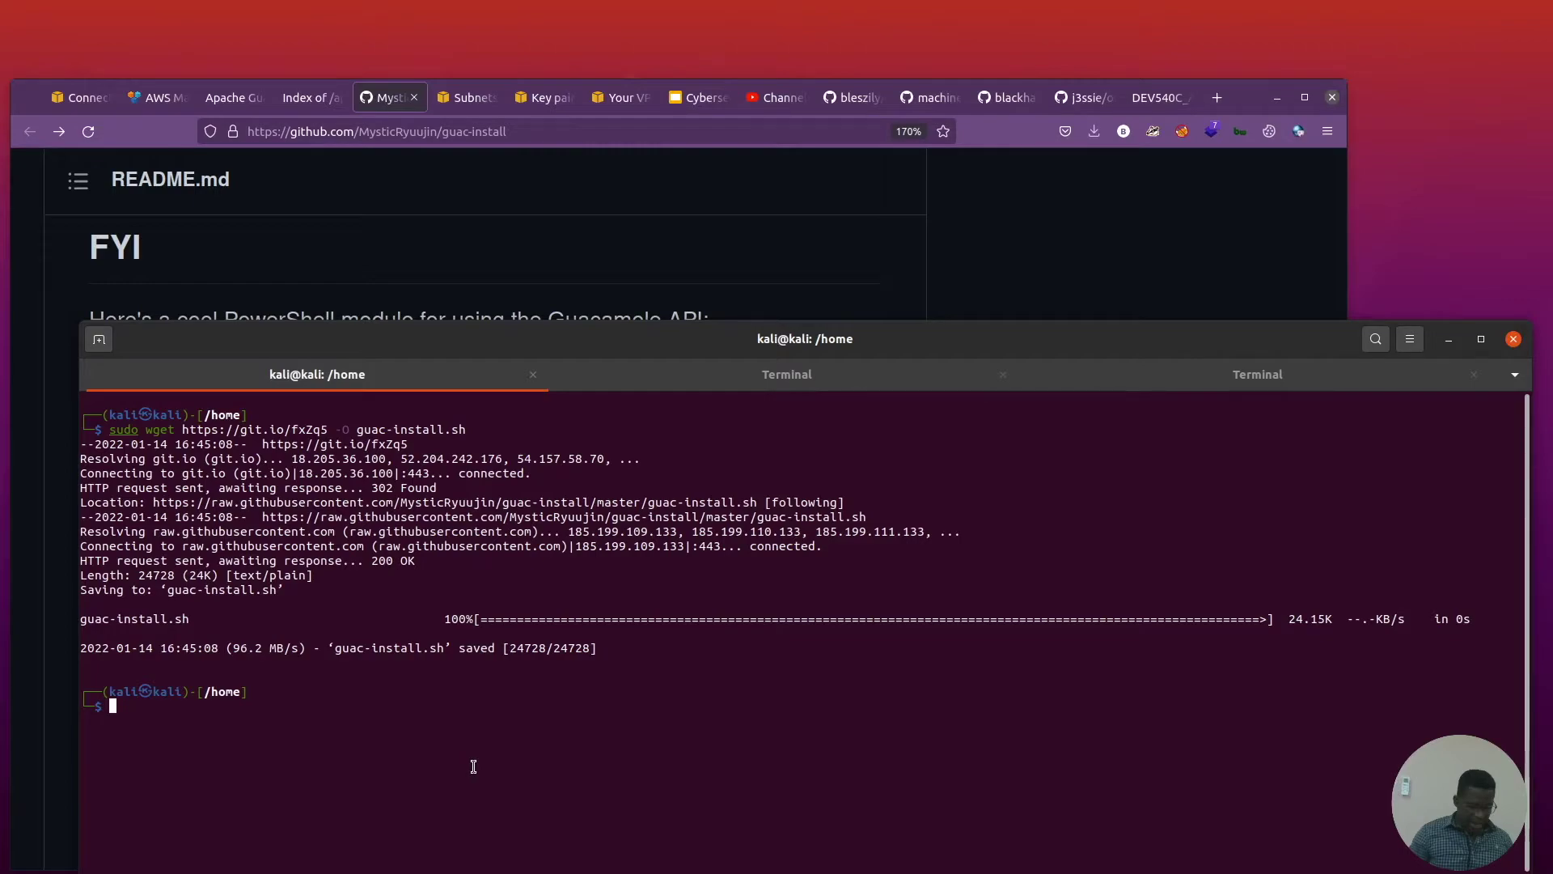
text(nano guac-install.sh)
key(Return)
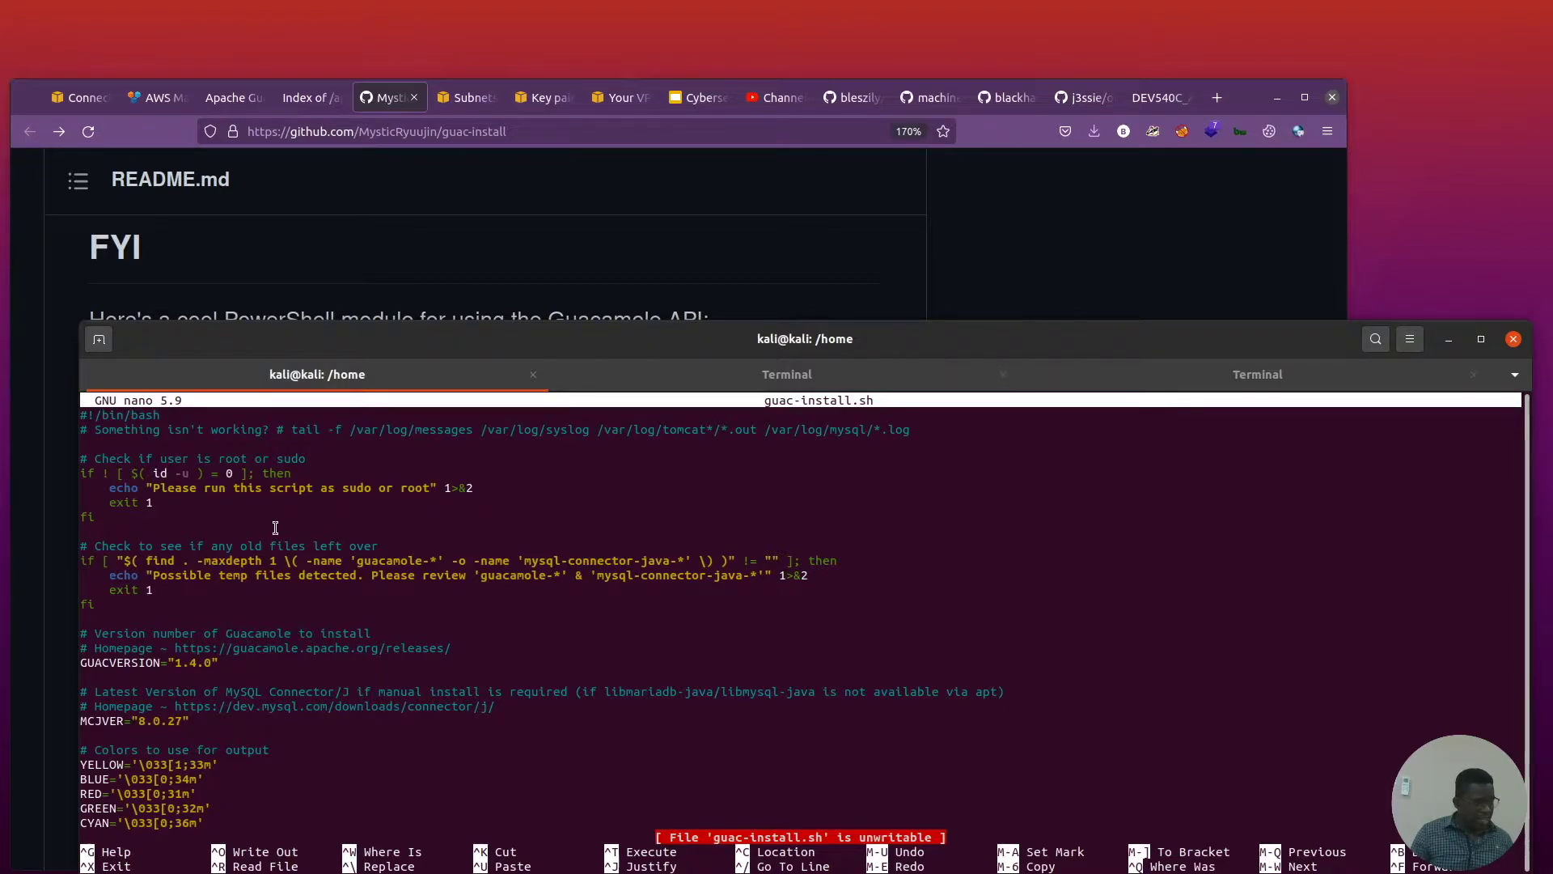
Scroll through guac-install.sh in nano down to the TOTP and Duo MFA blocks.
scroll(275, 528, down, 5)
scroll(340, 627, up, 4)
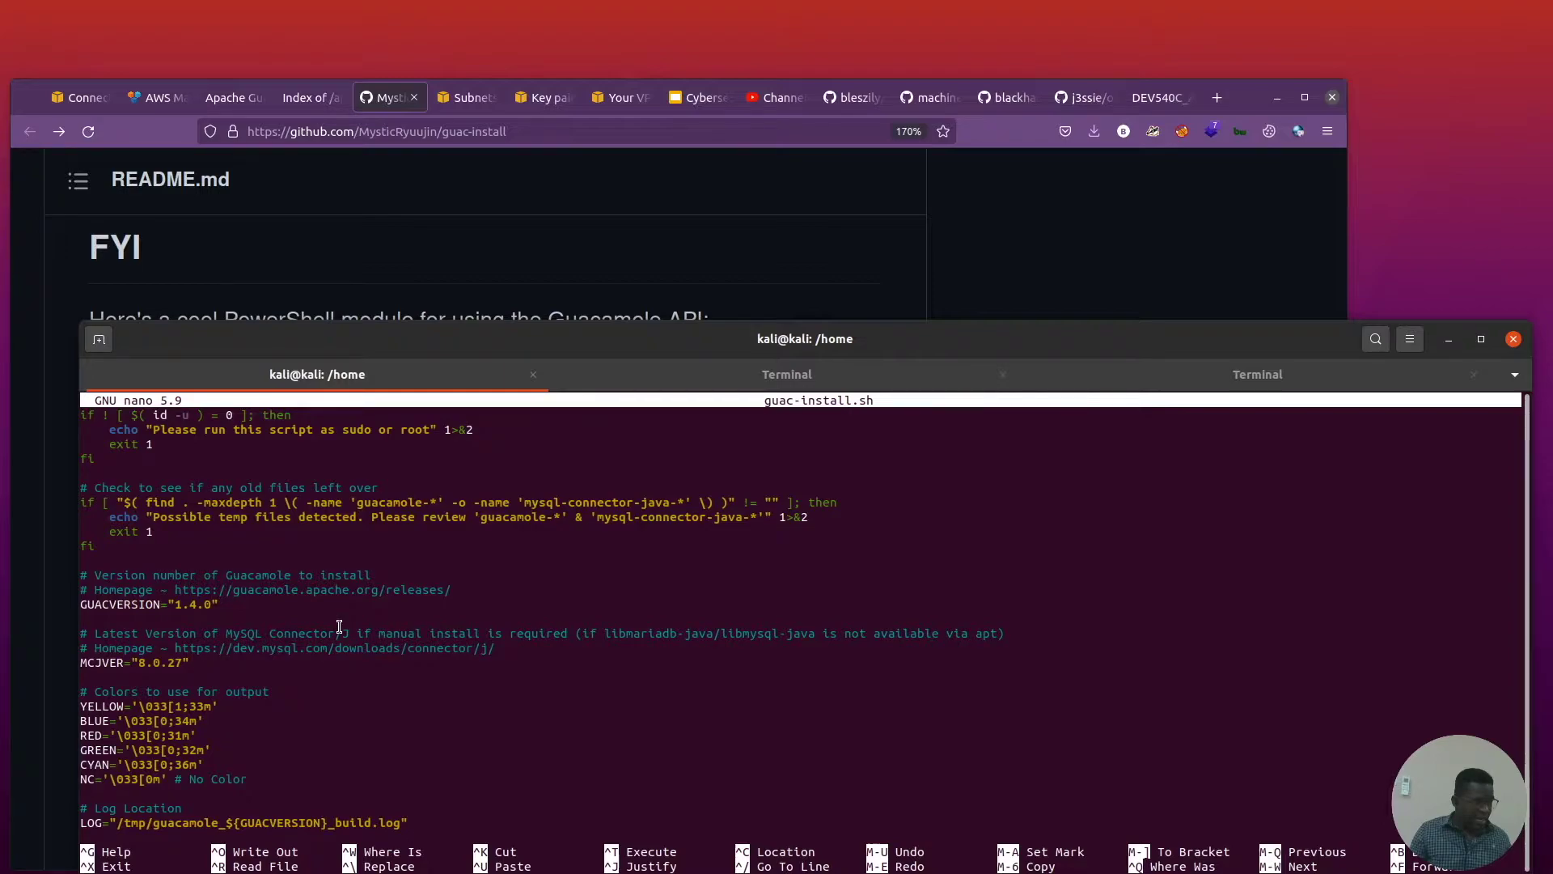
scroll(340, 627, down, 5)
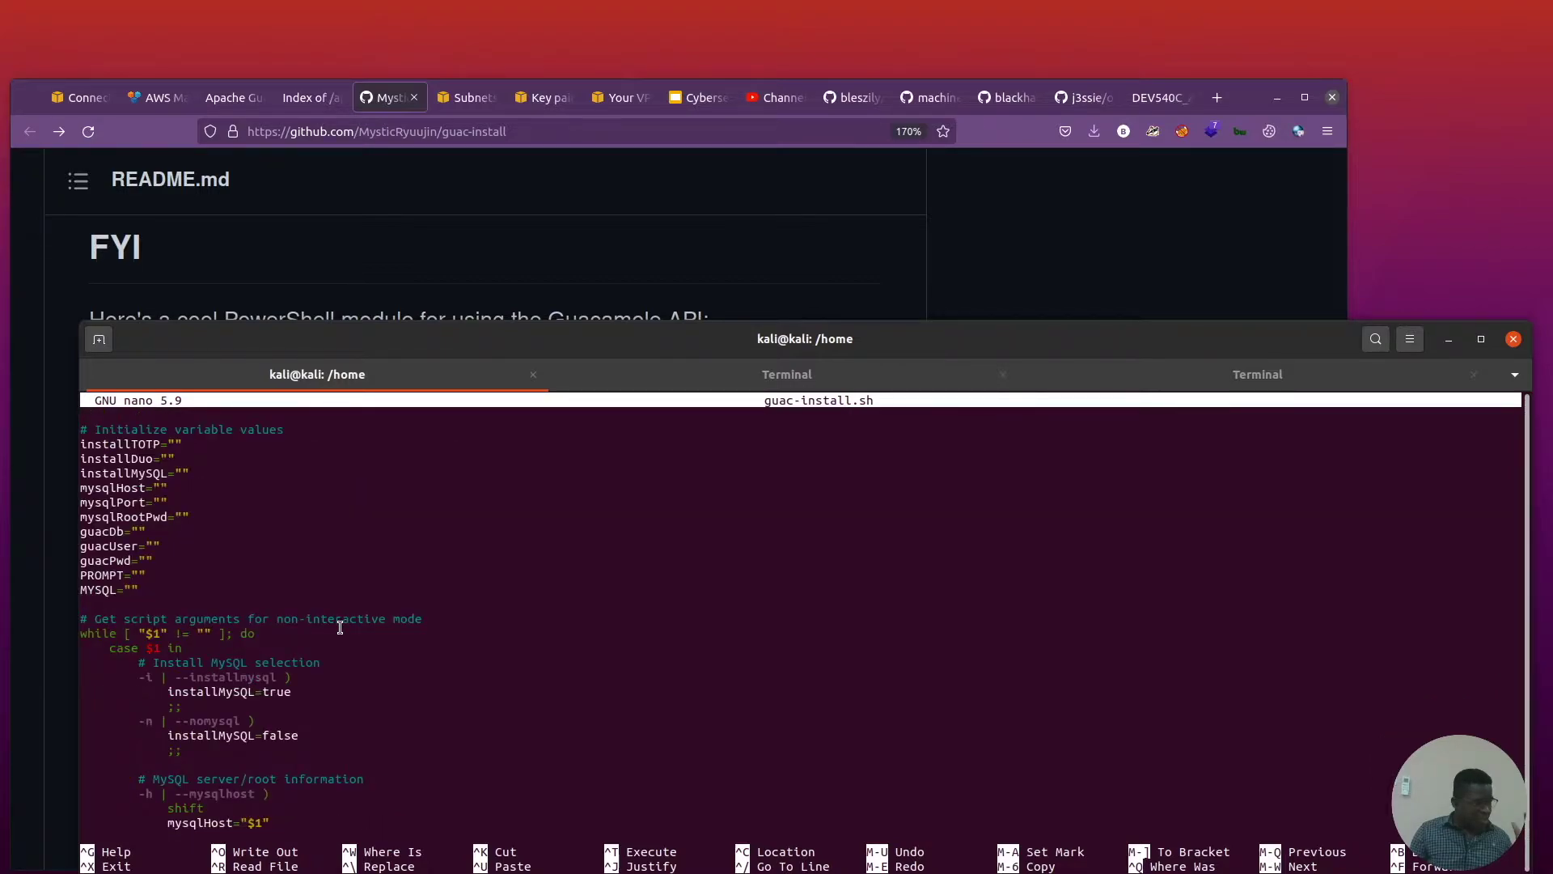
scroll(343, 624, down, 4)
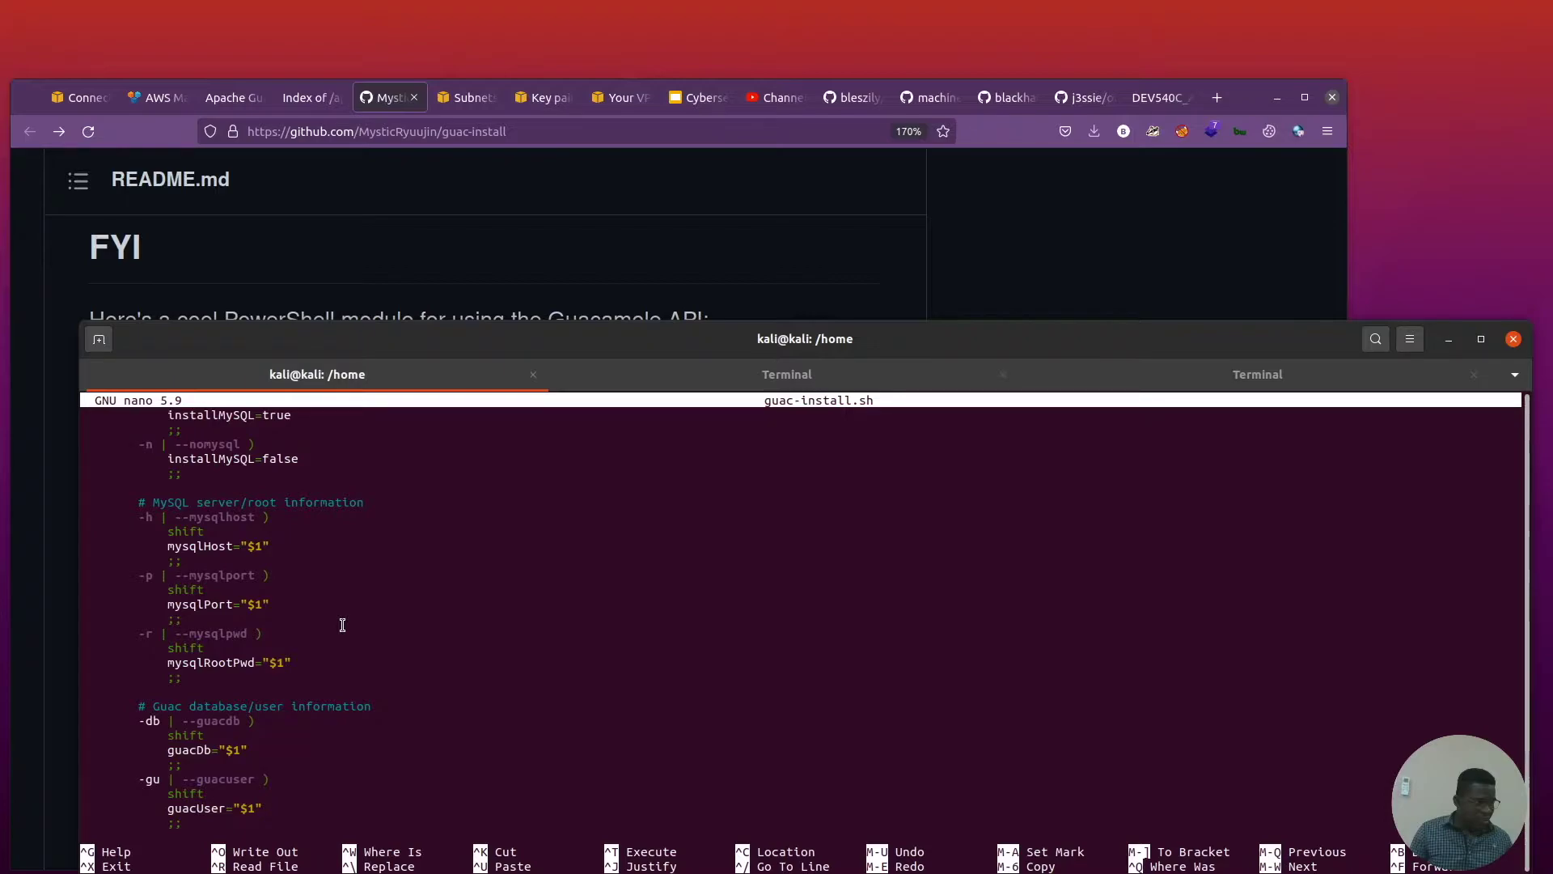
scroll(343, 627, down, 4)
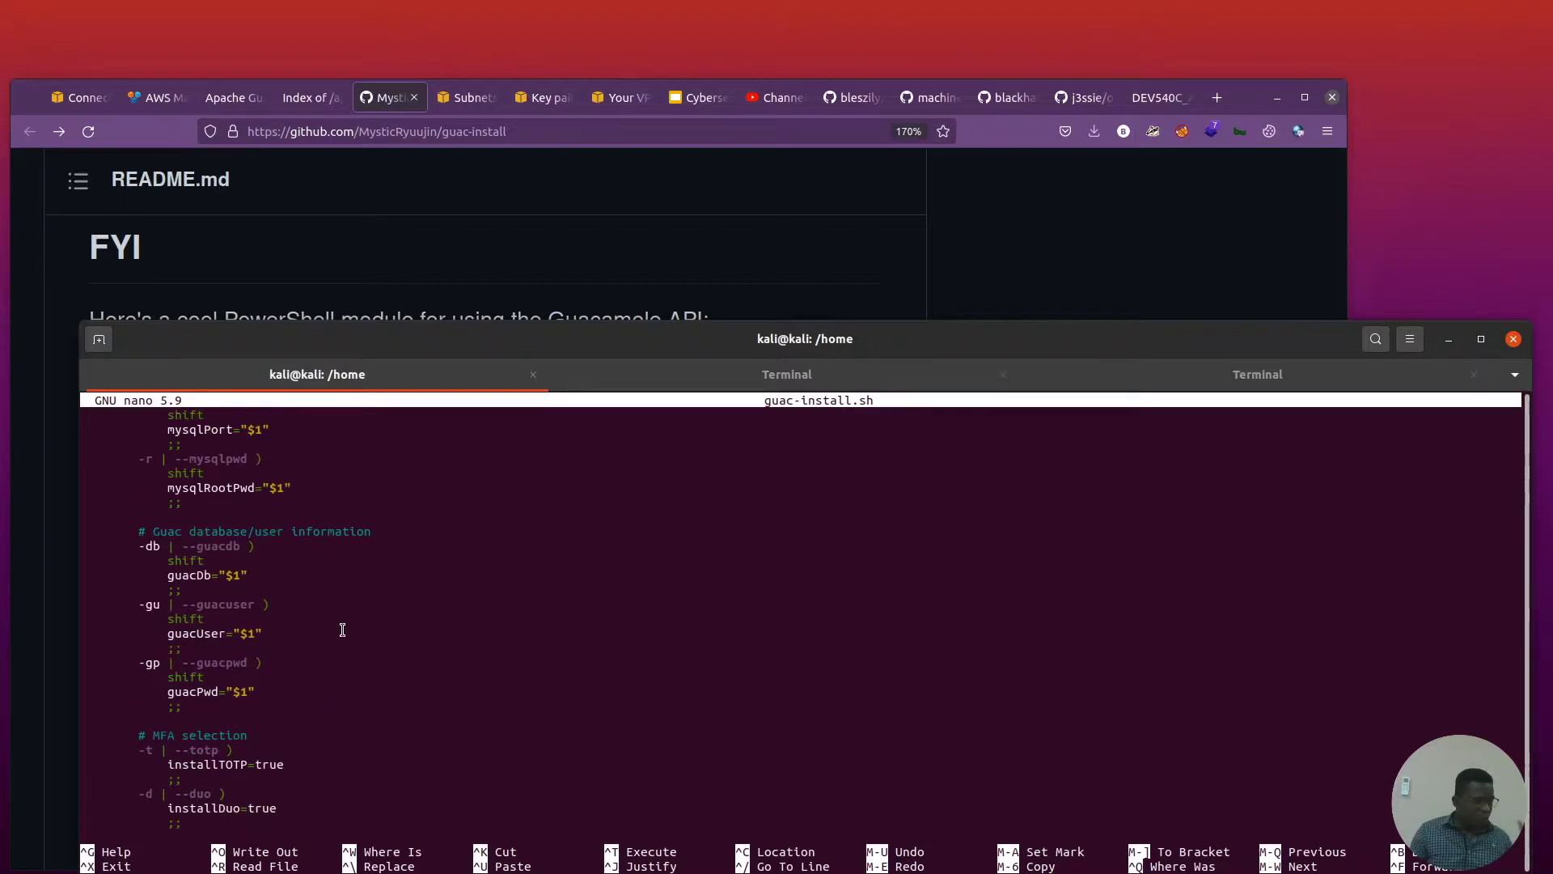
scroll(356, 630, down, 10)
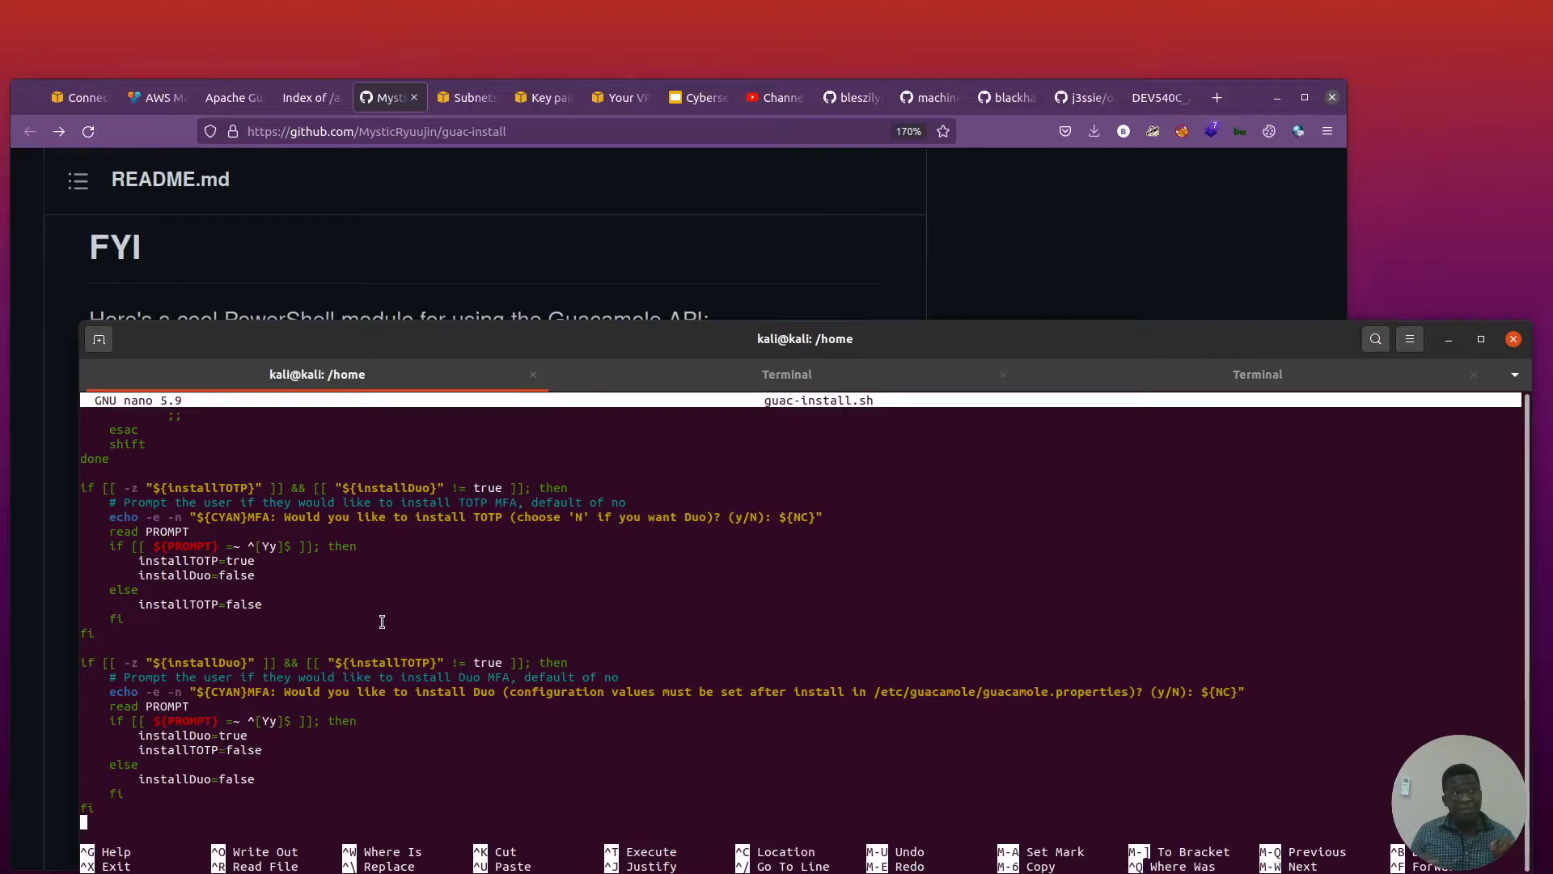
click(1157, 97)
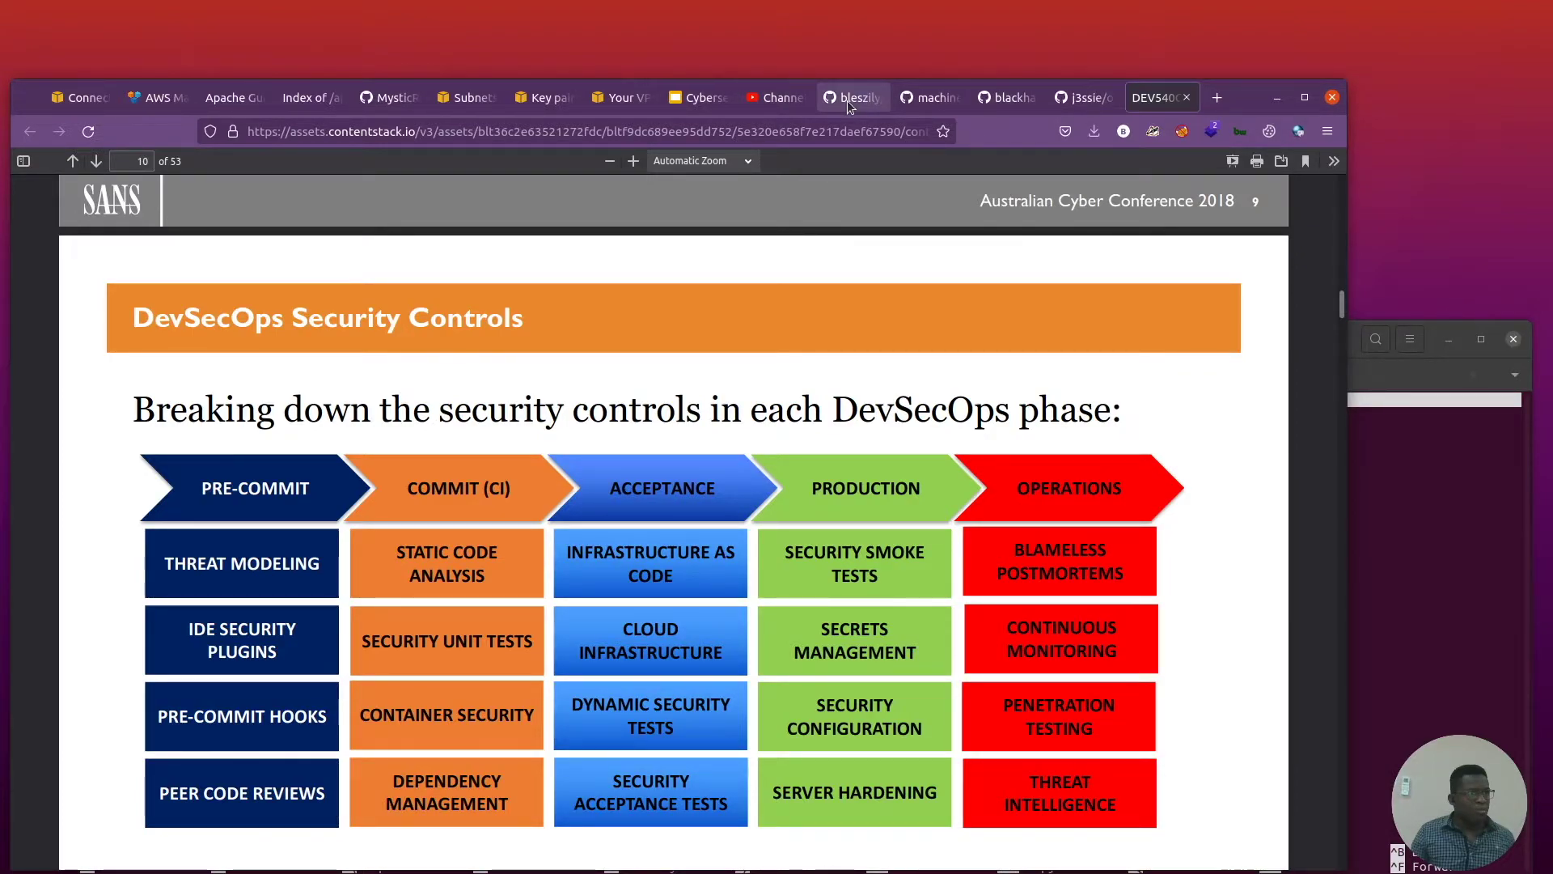
Open a new browser tab and start entering the 192. address.
key(ctrl+t)
text(192)
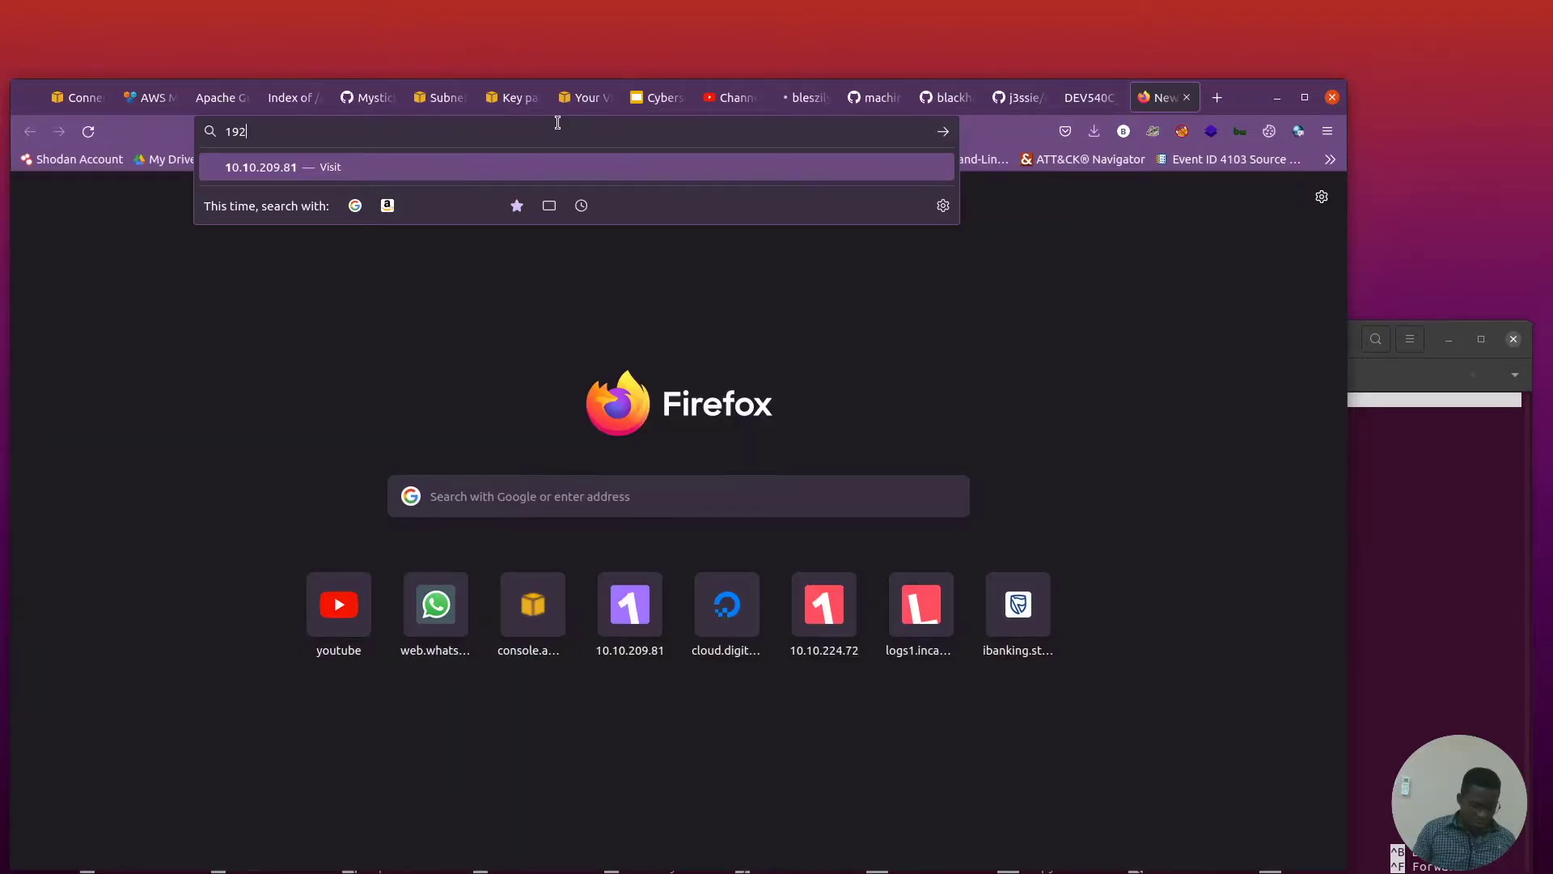
text(.)
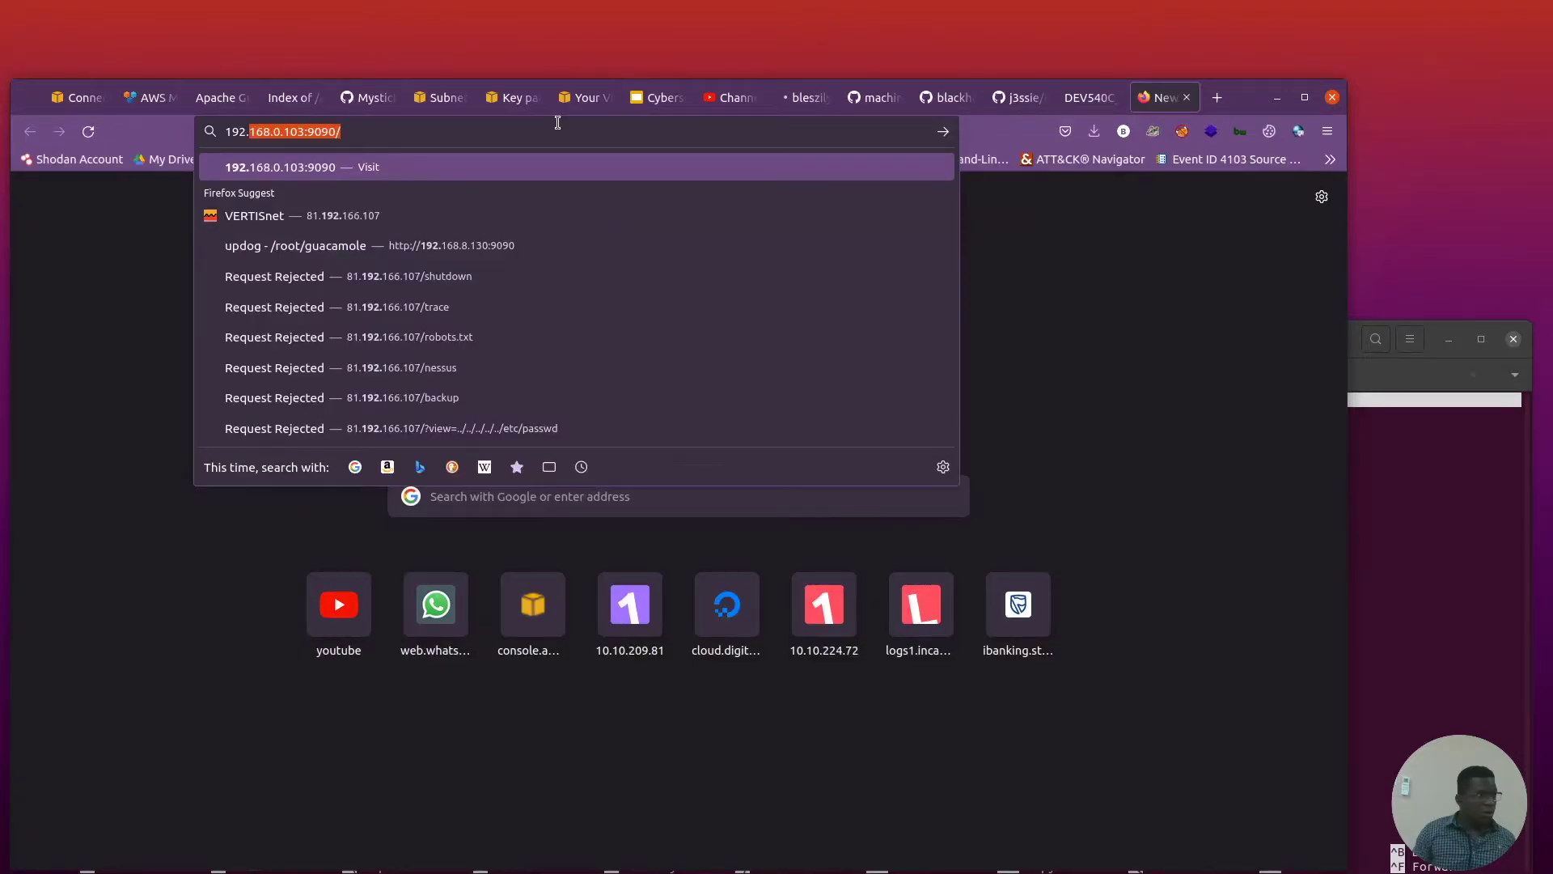
Try loading 192.168.0.103:9090, then 192.168.0.103 without the port, and close the tab.
key(Right)
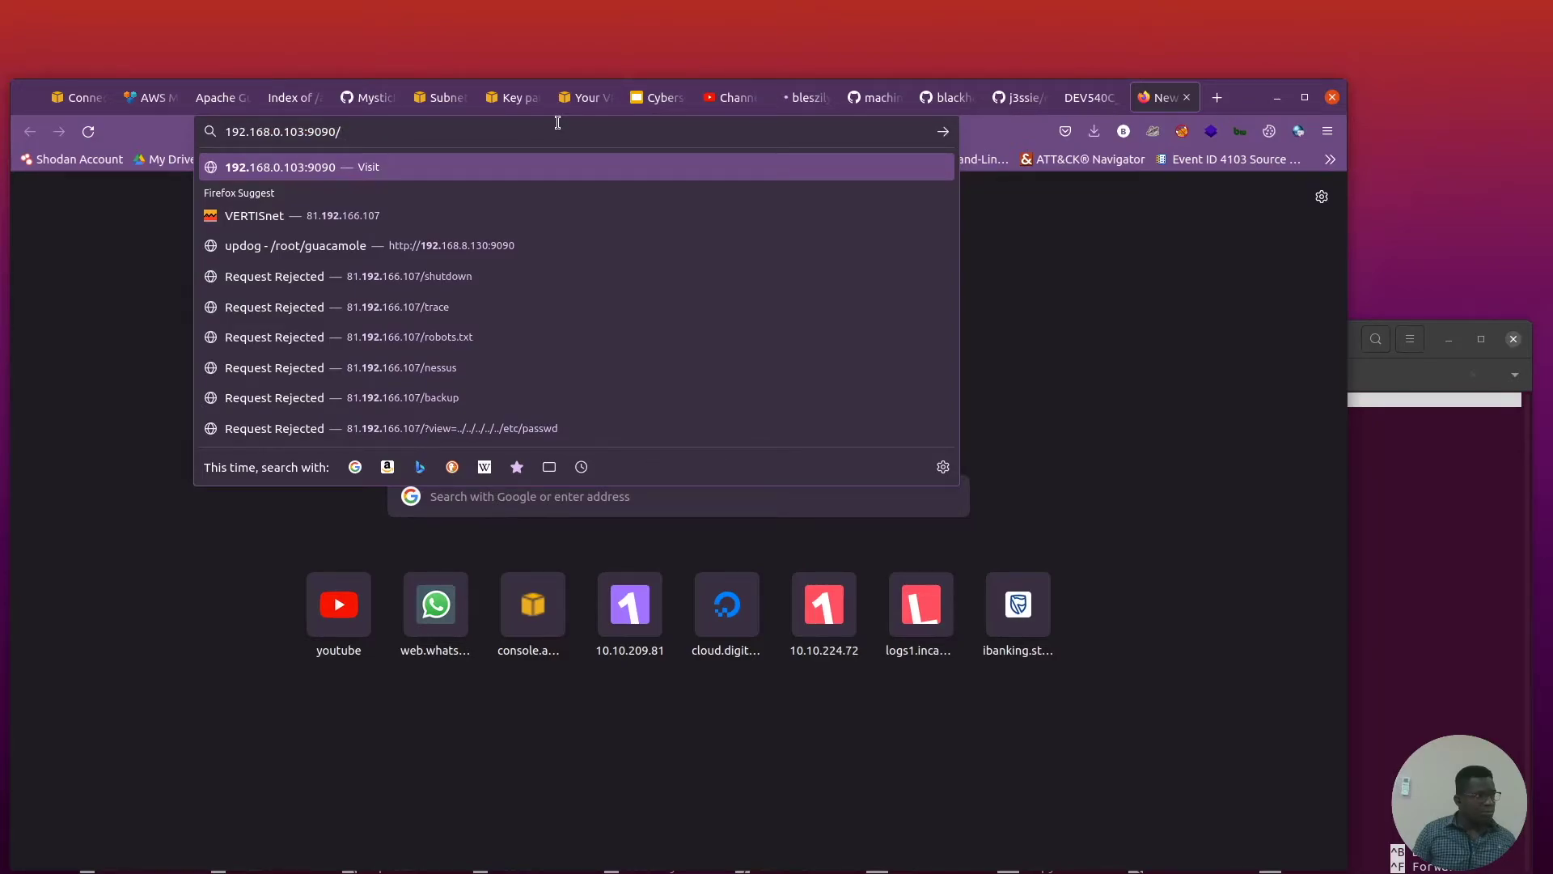
key(Return)
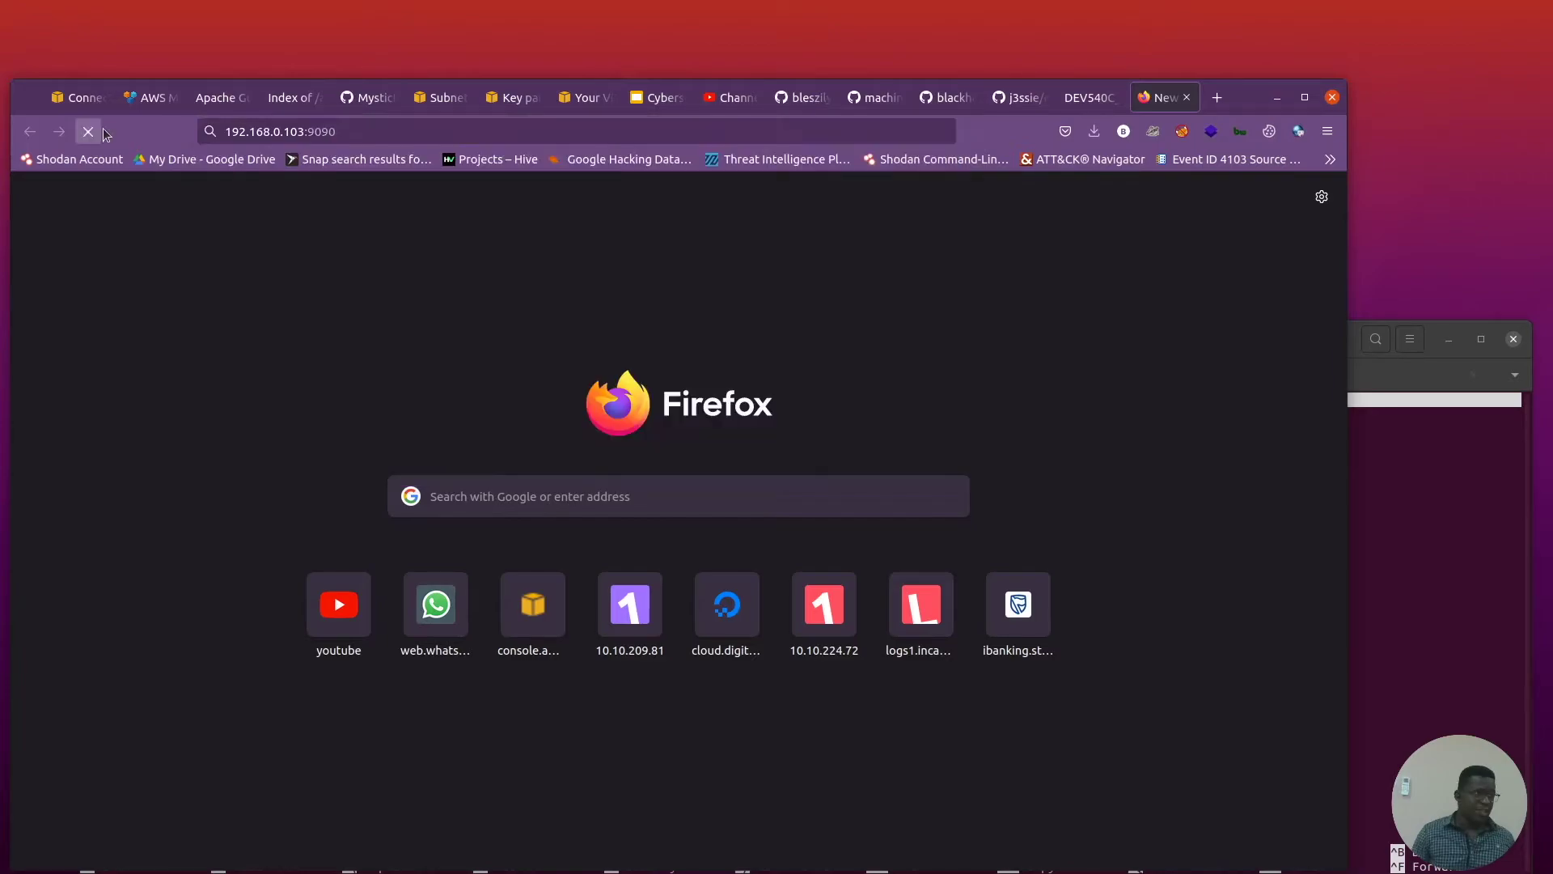
click(343, 132)
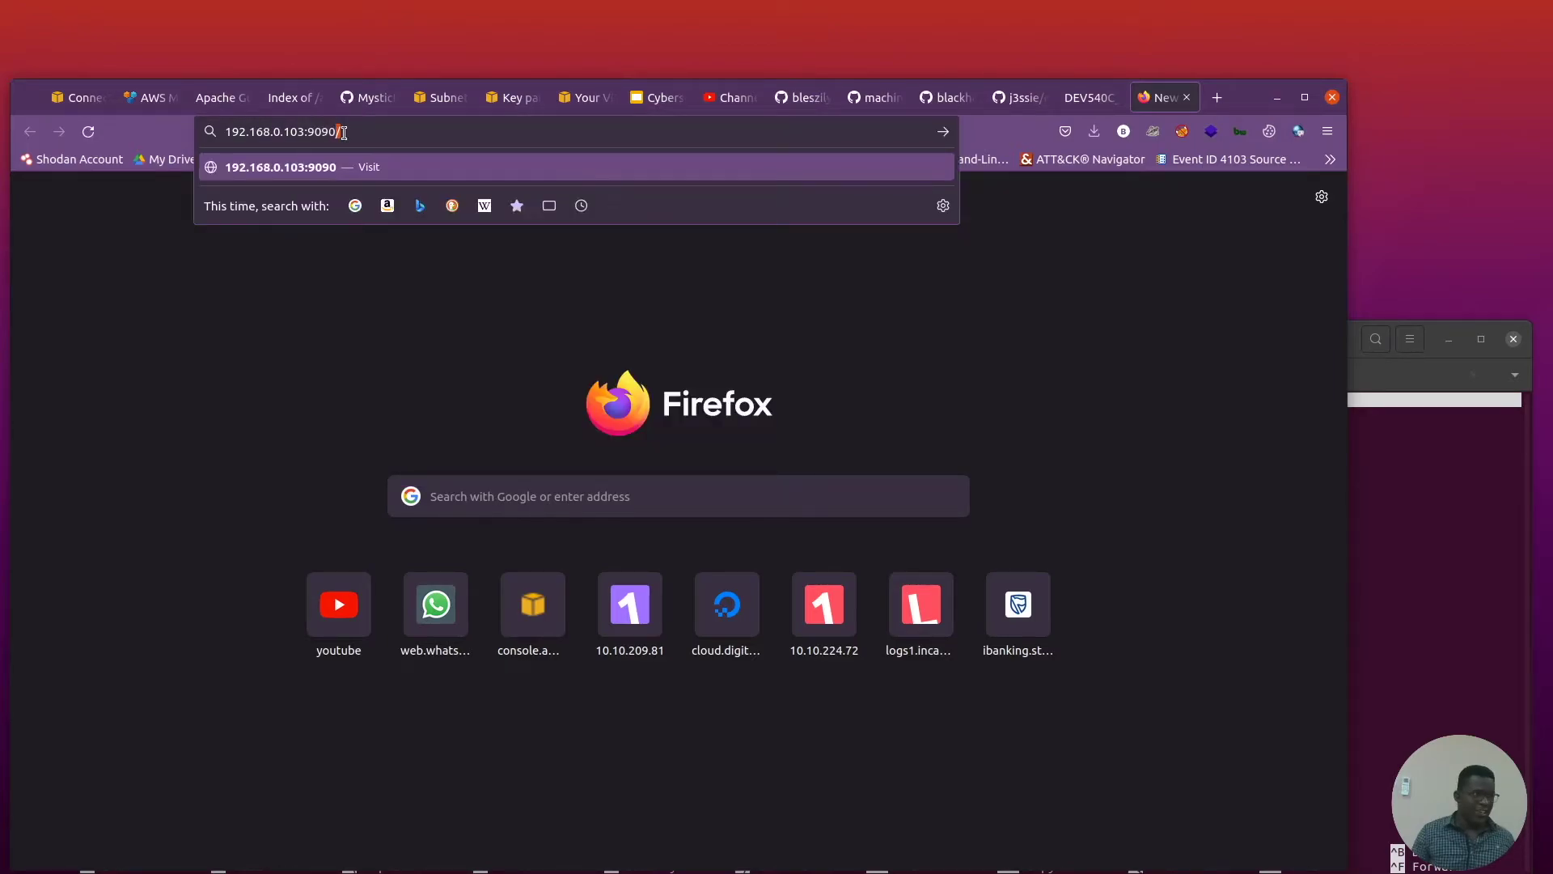
key(BackSpace)
key(BackSpace)
key(BackSpace)
key(BackSpace)
key(BackSpace)
key(BackSpace)
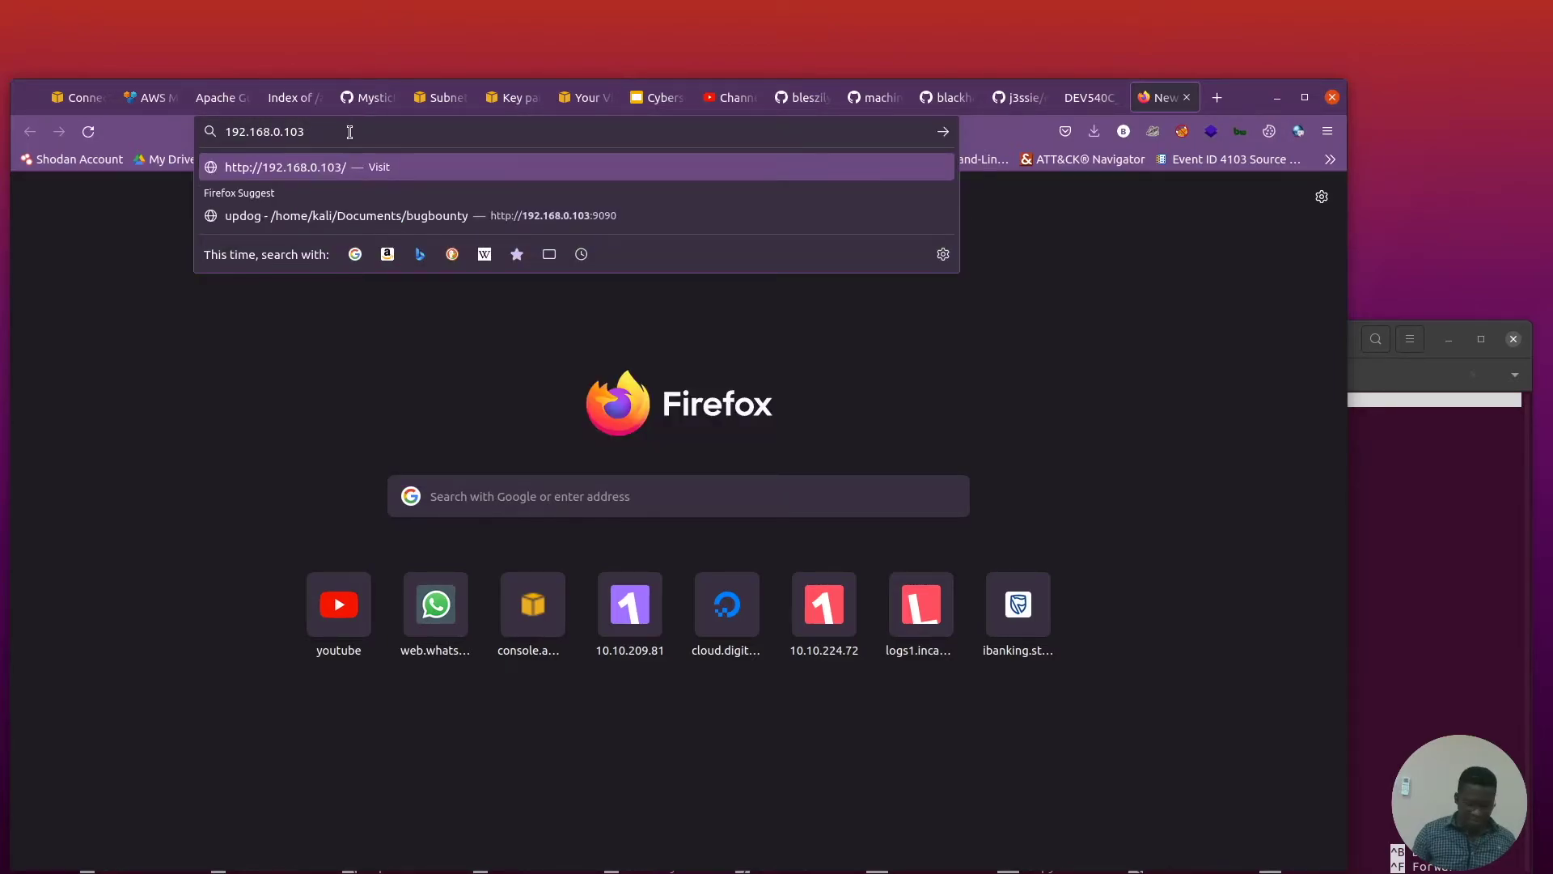
key(Return)
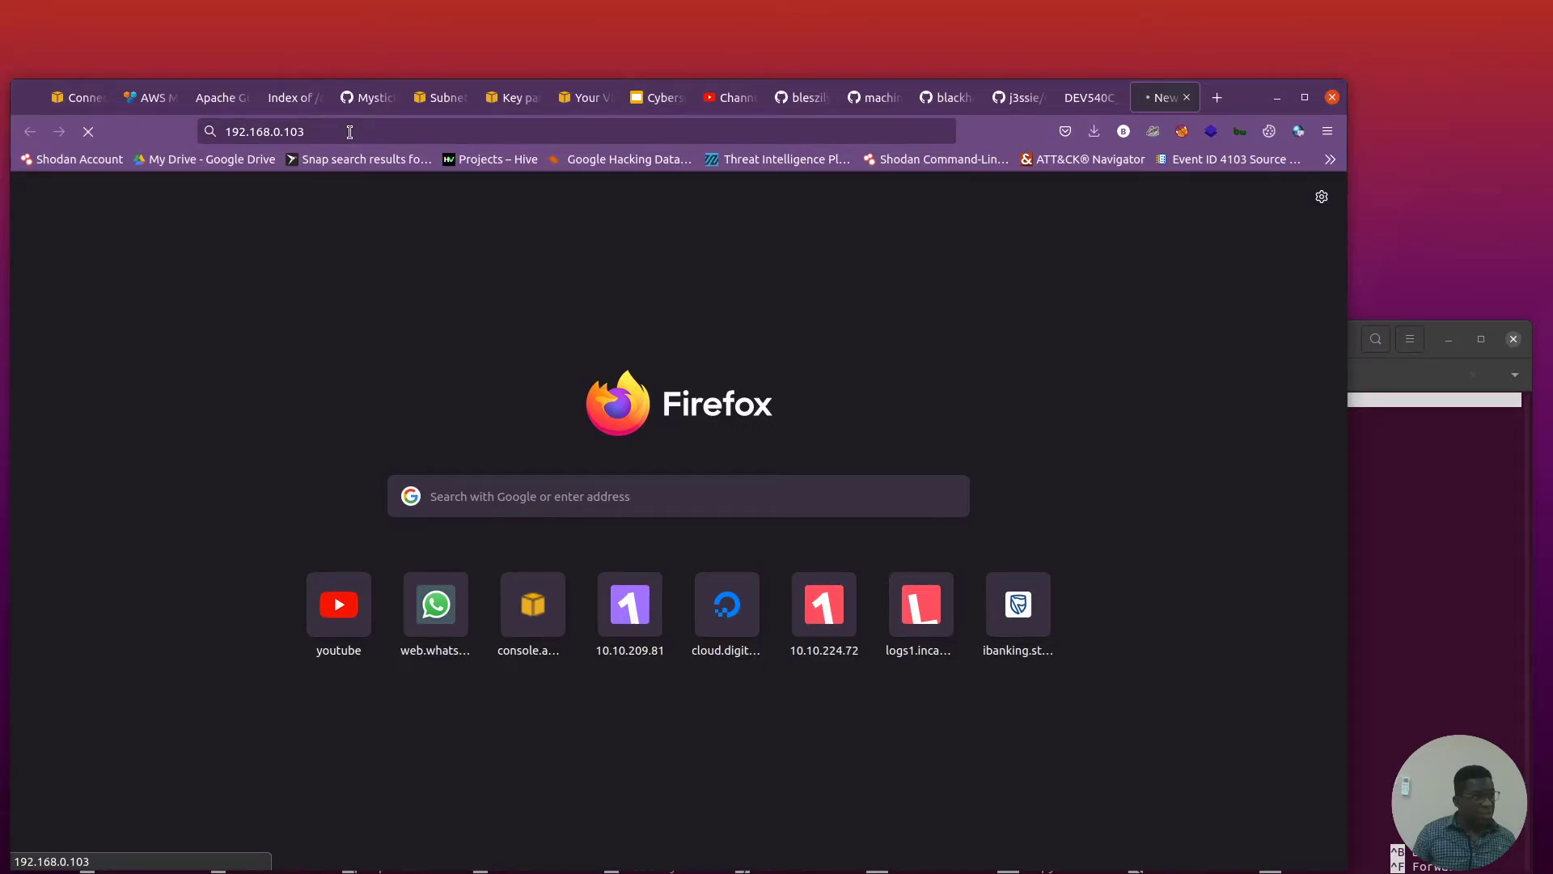
click(1187, 98)
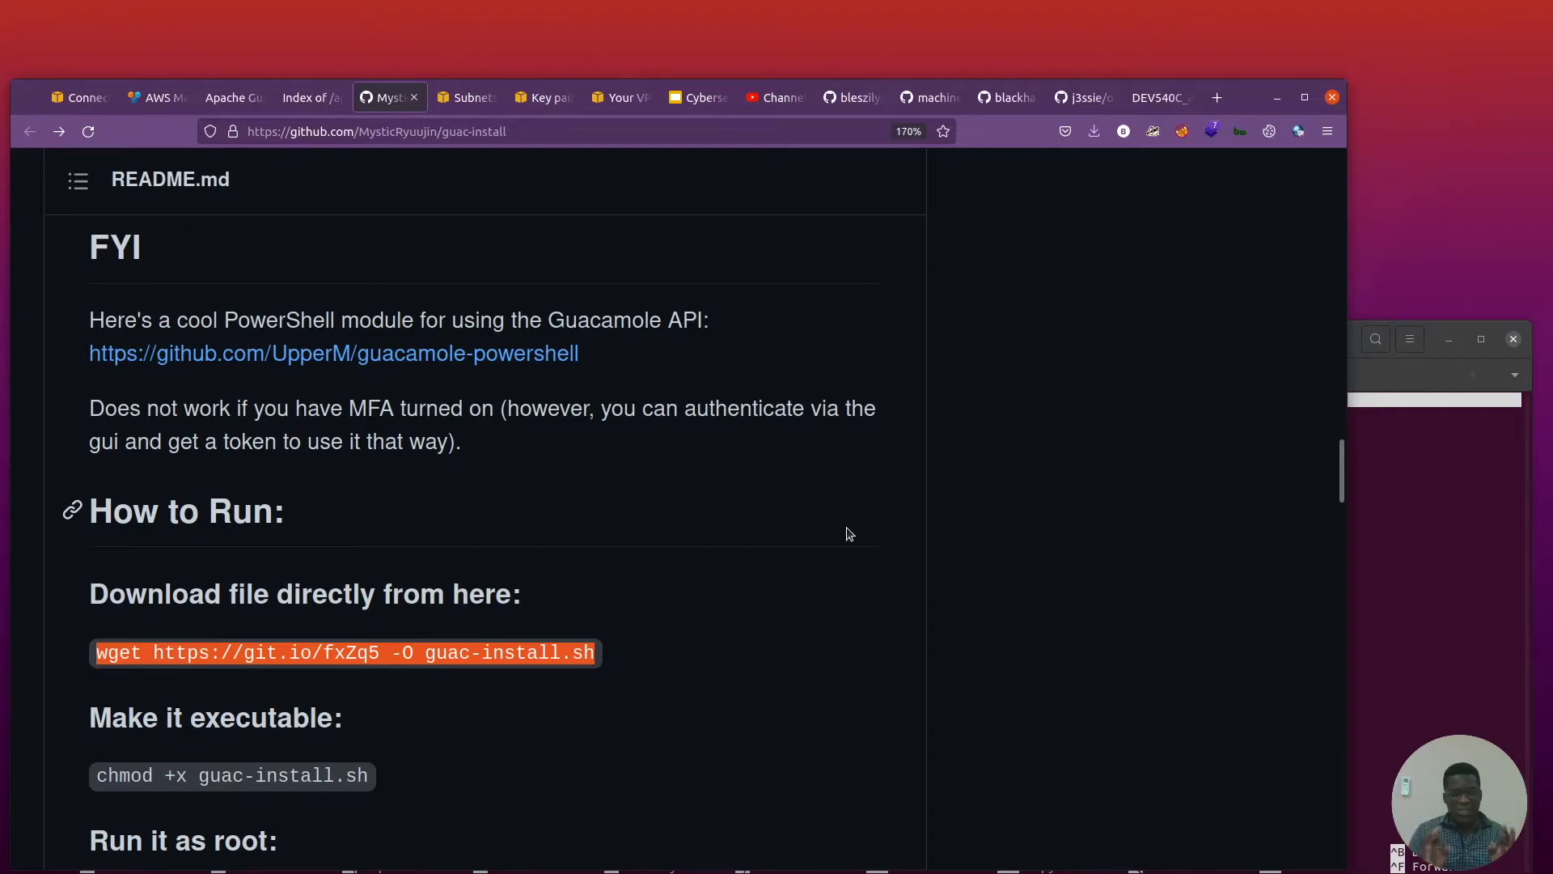
Search AWS Marketplace for 'guacamole' to list its 11 matching products.
click(167, 100)
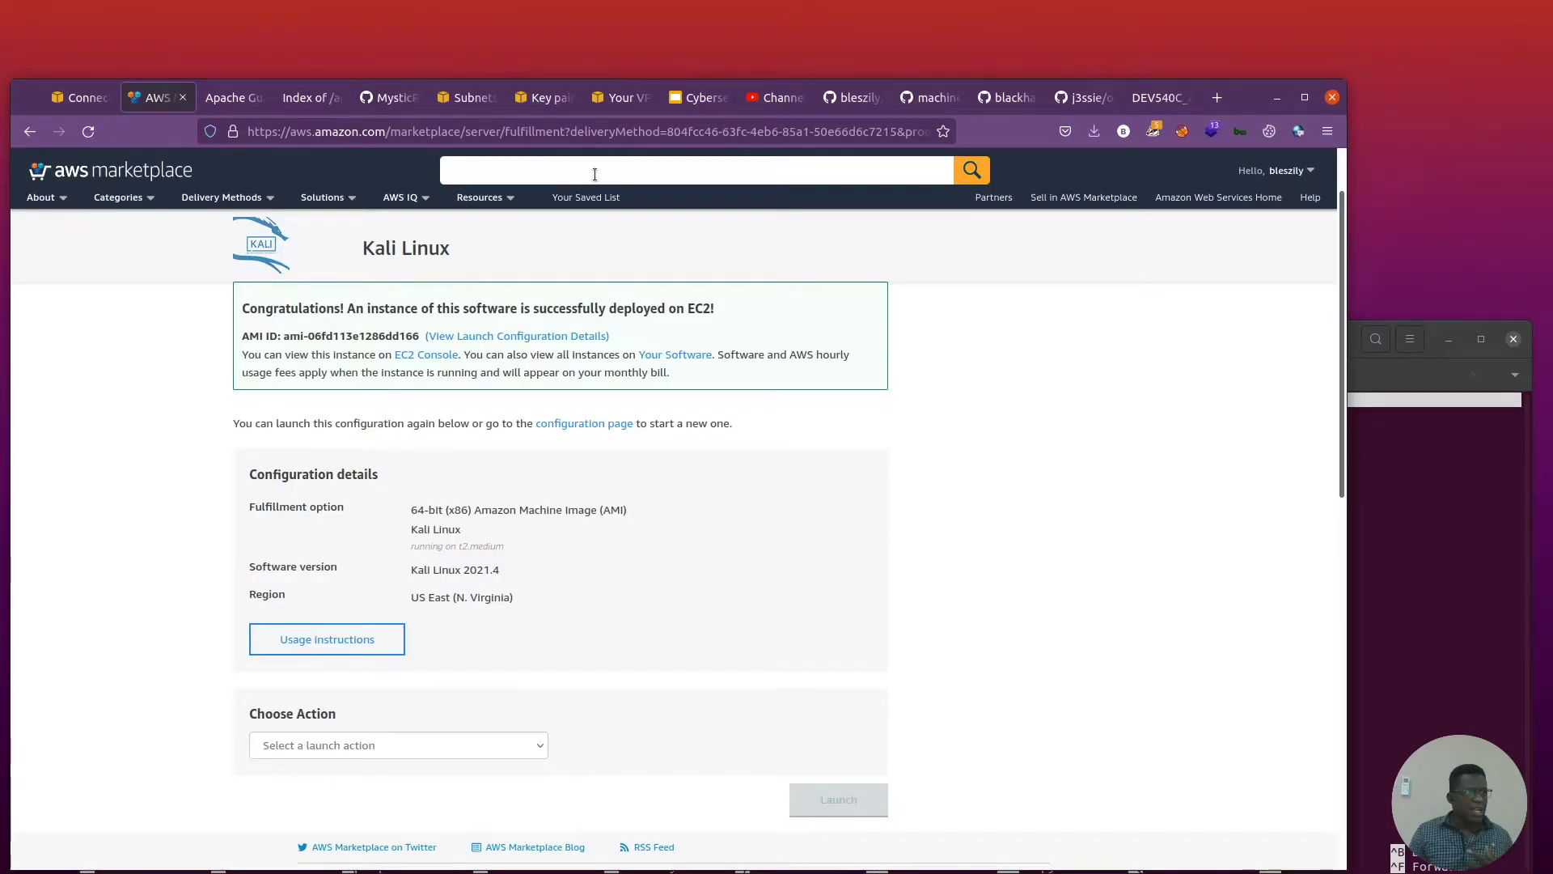
click(594, 175)
text(guacamo)
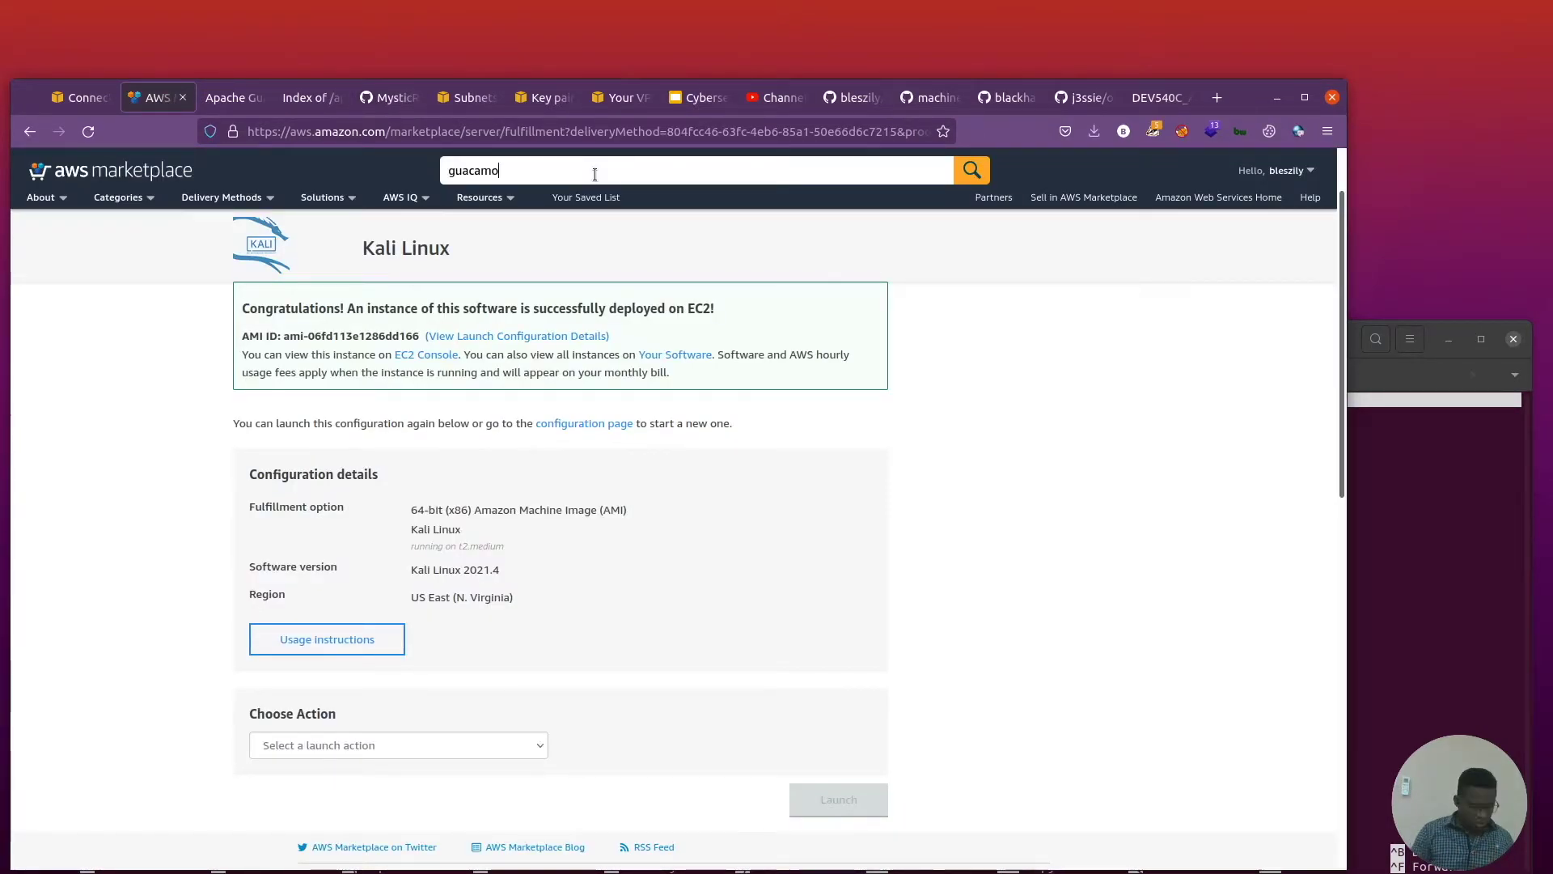
text(le)
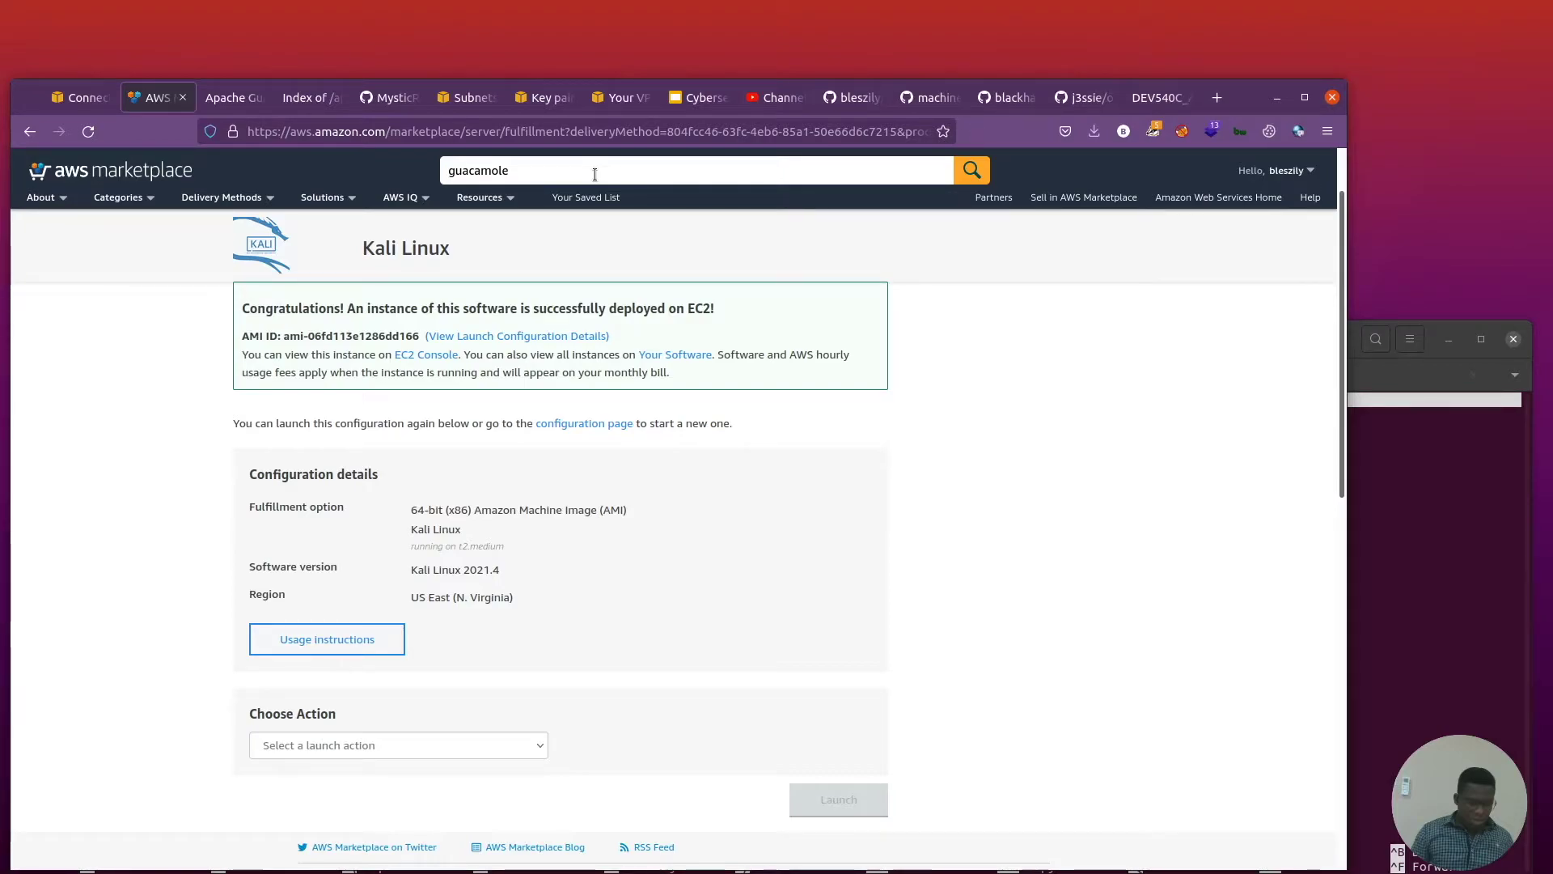
key(Return)
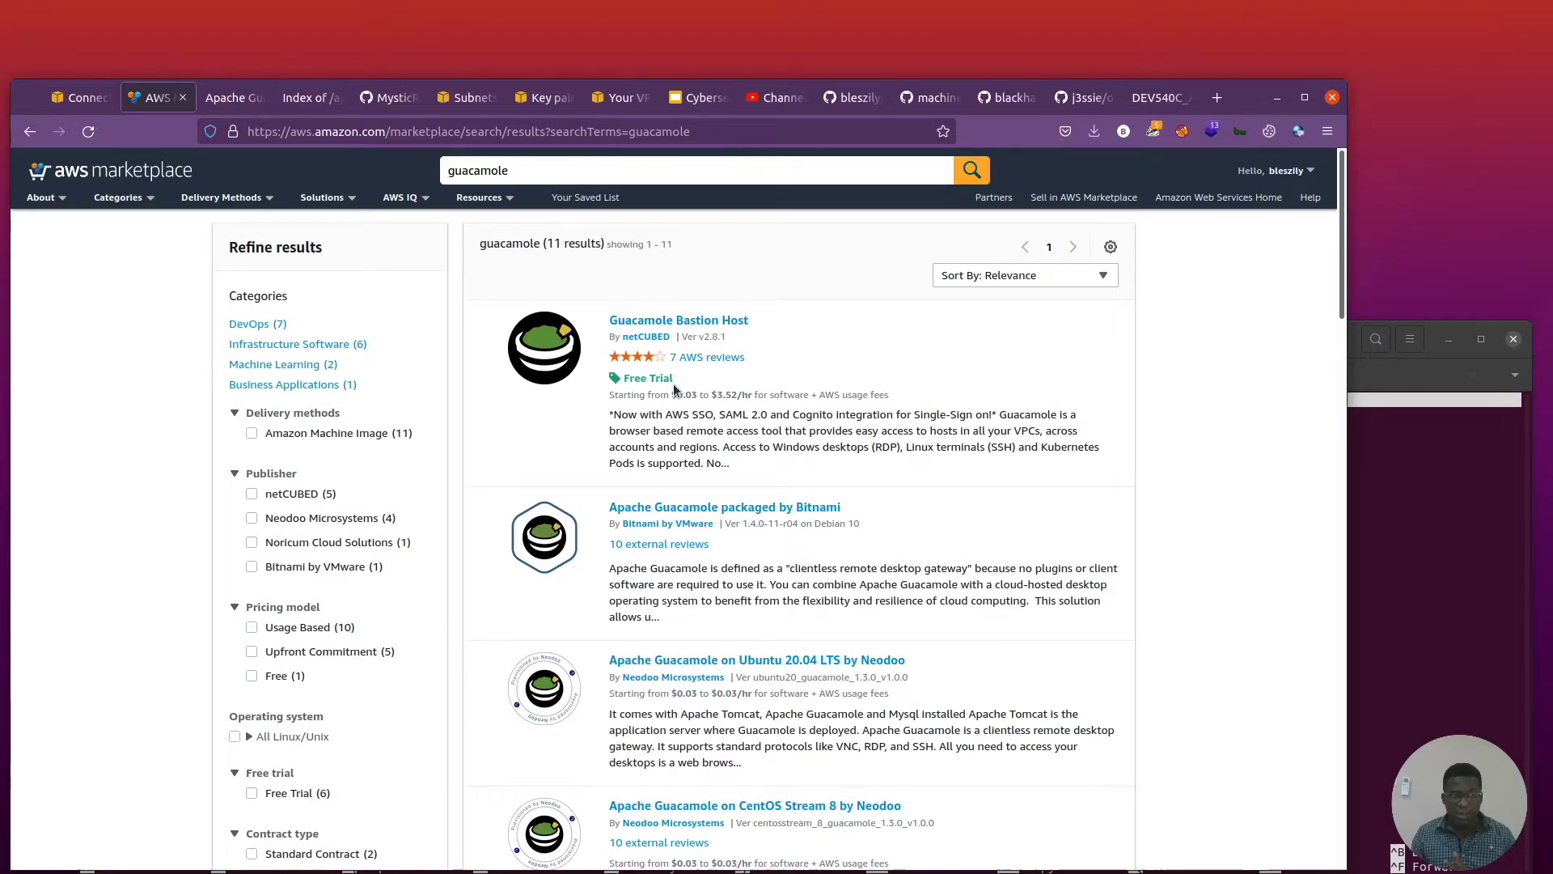
Open the Guacamole Bastion Host listing, review its pricing, and subscribe to it.
click(674, 383)
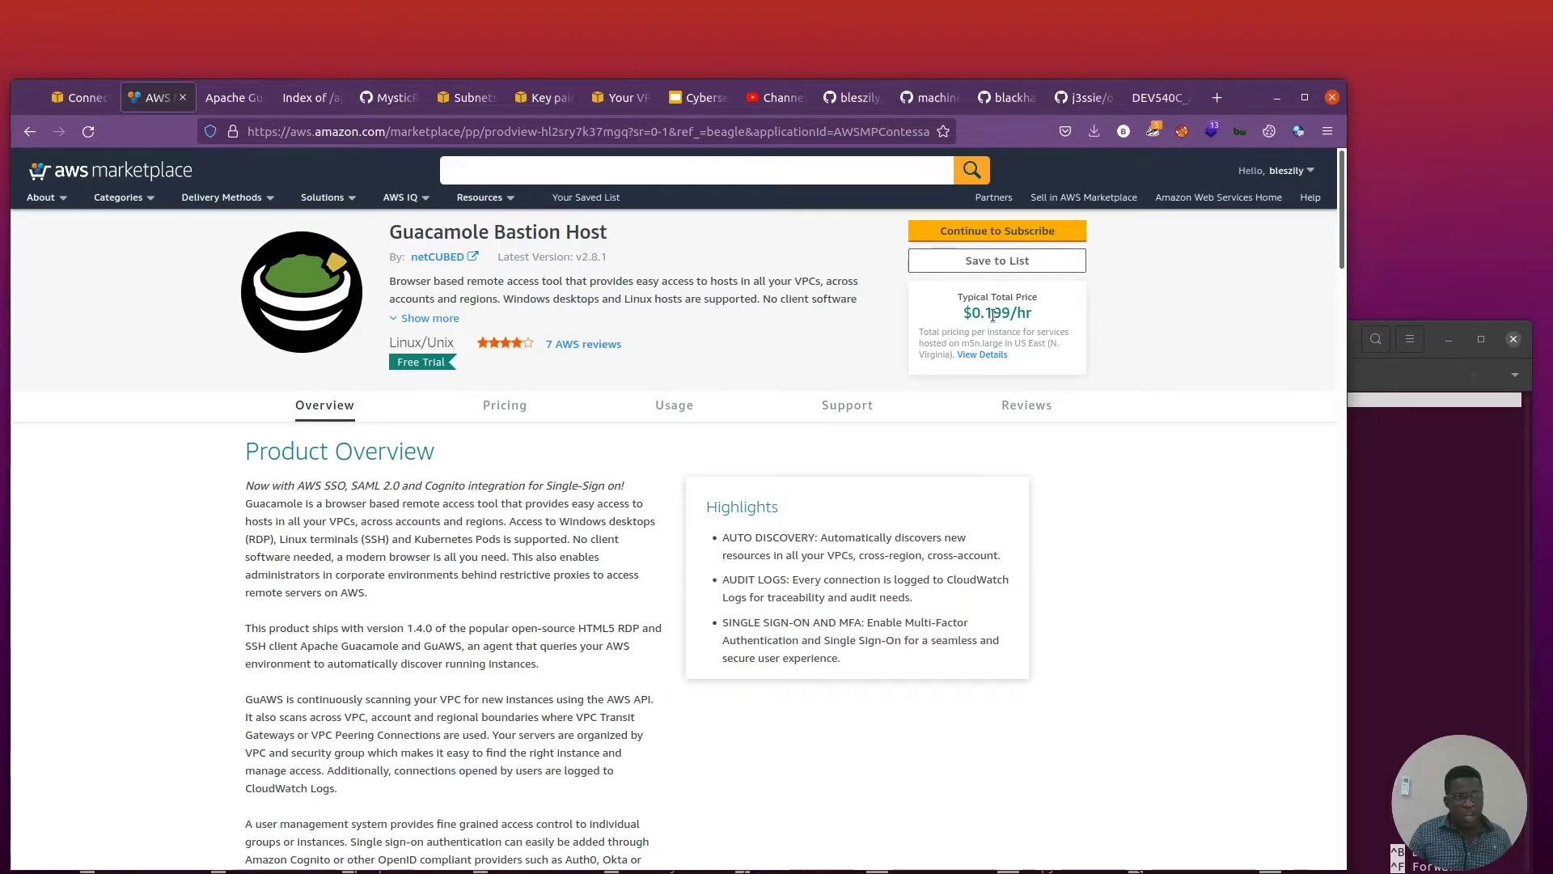
click(505, 404)
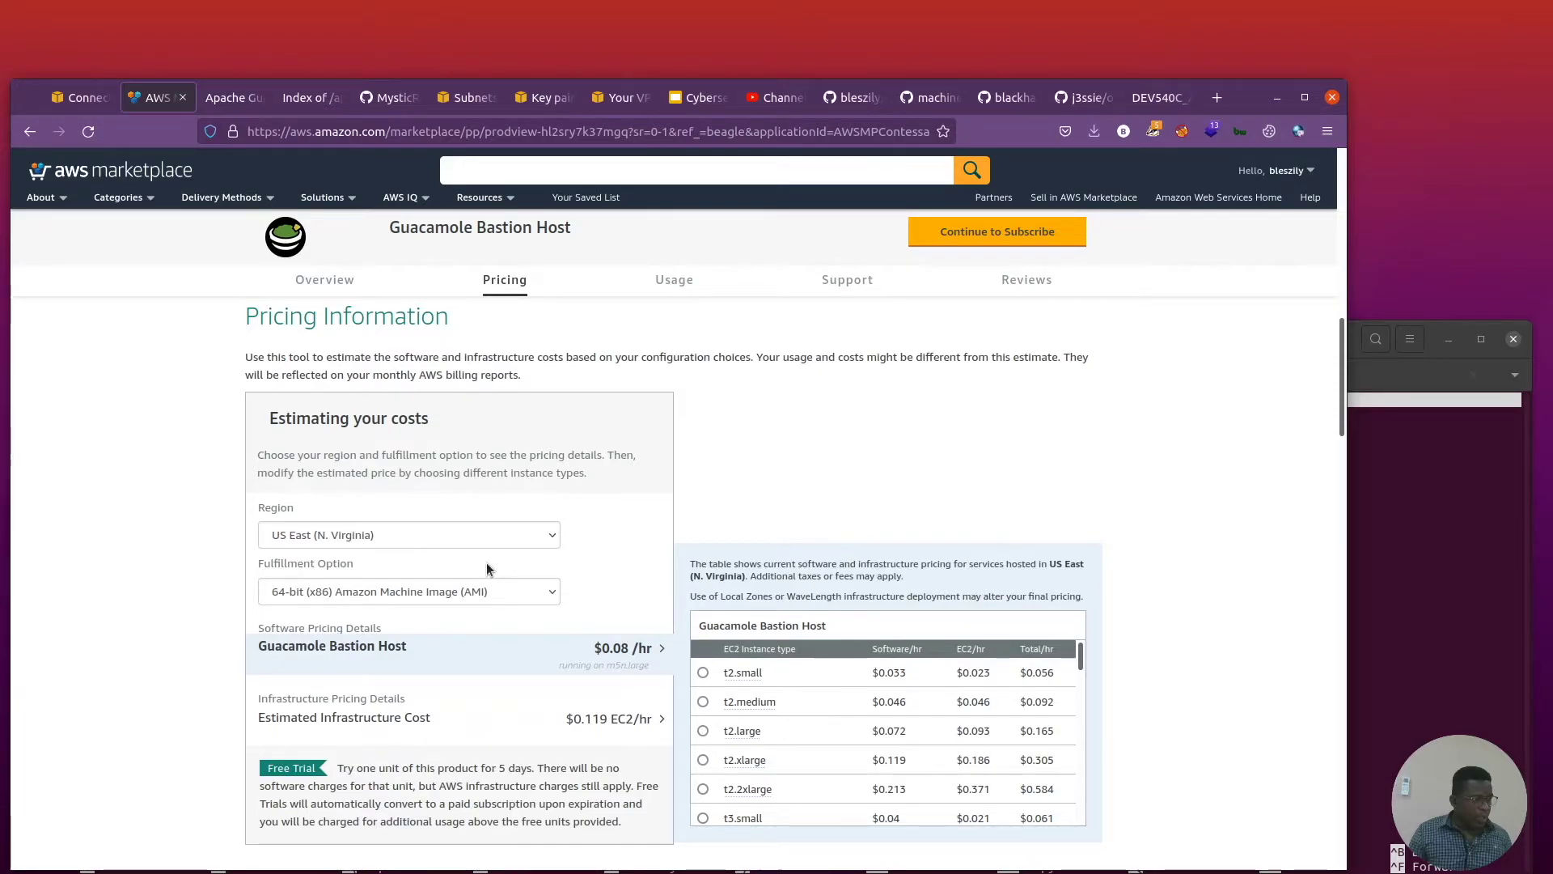
scroll(487, 561, up, 10)
click(1001, 231)
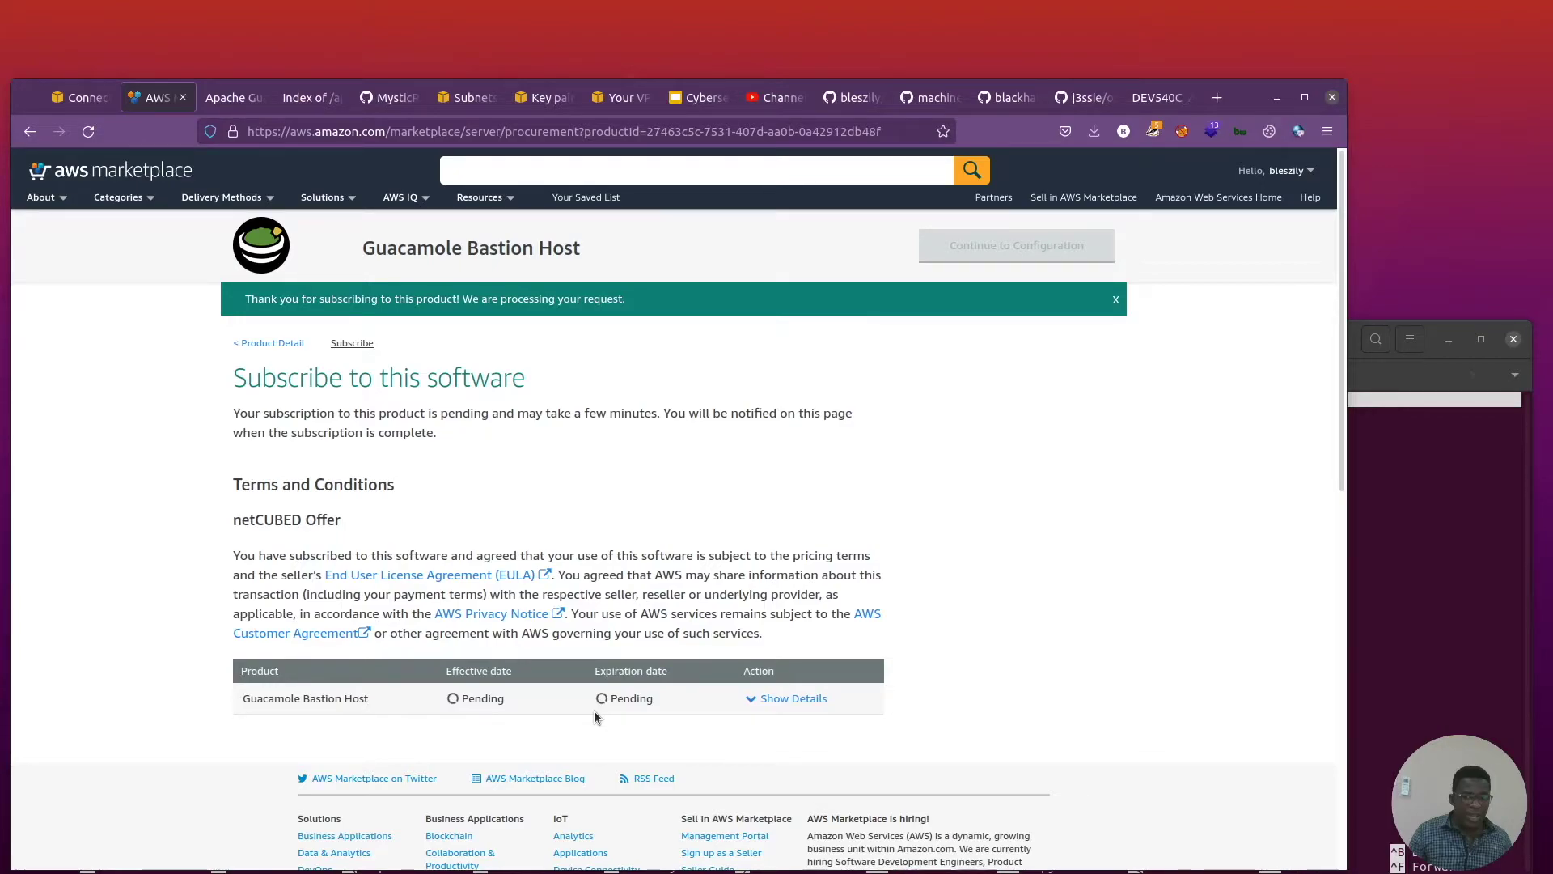
Continue to the Guacamole configuration page and bring up the software version list.
scroll(594, 710, down, 2)
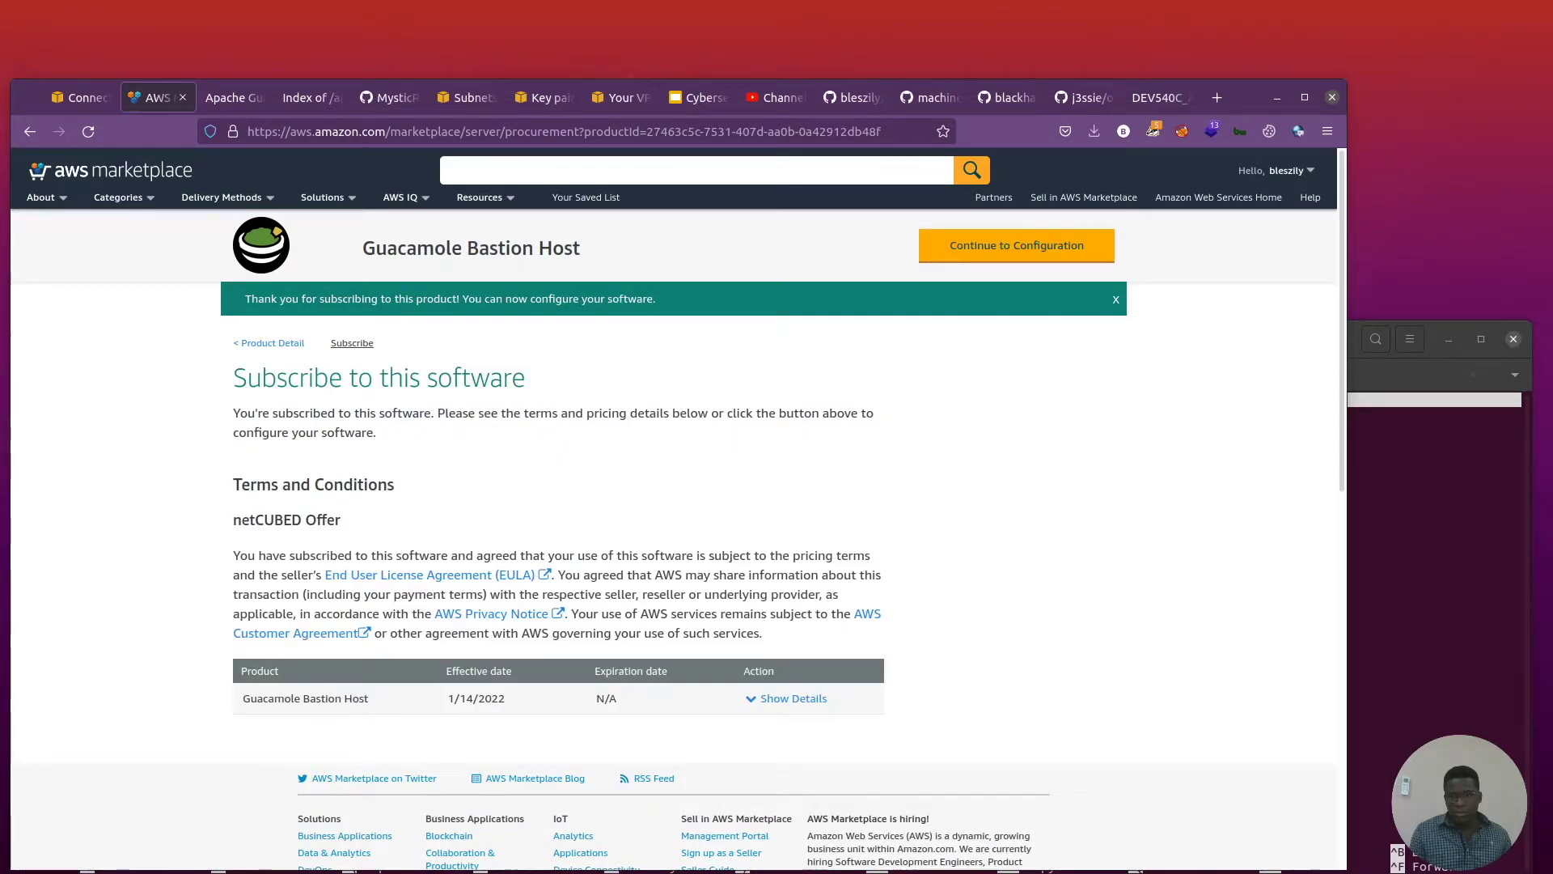
click(1015, 249)
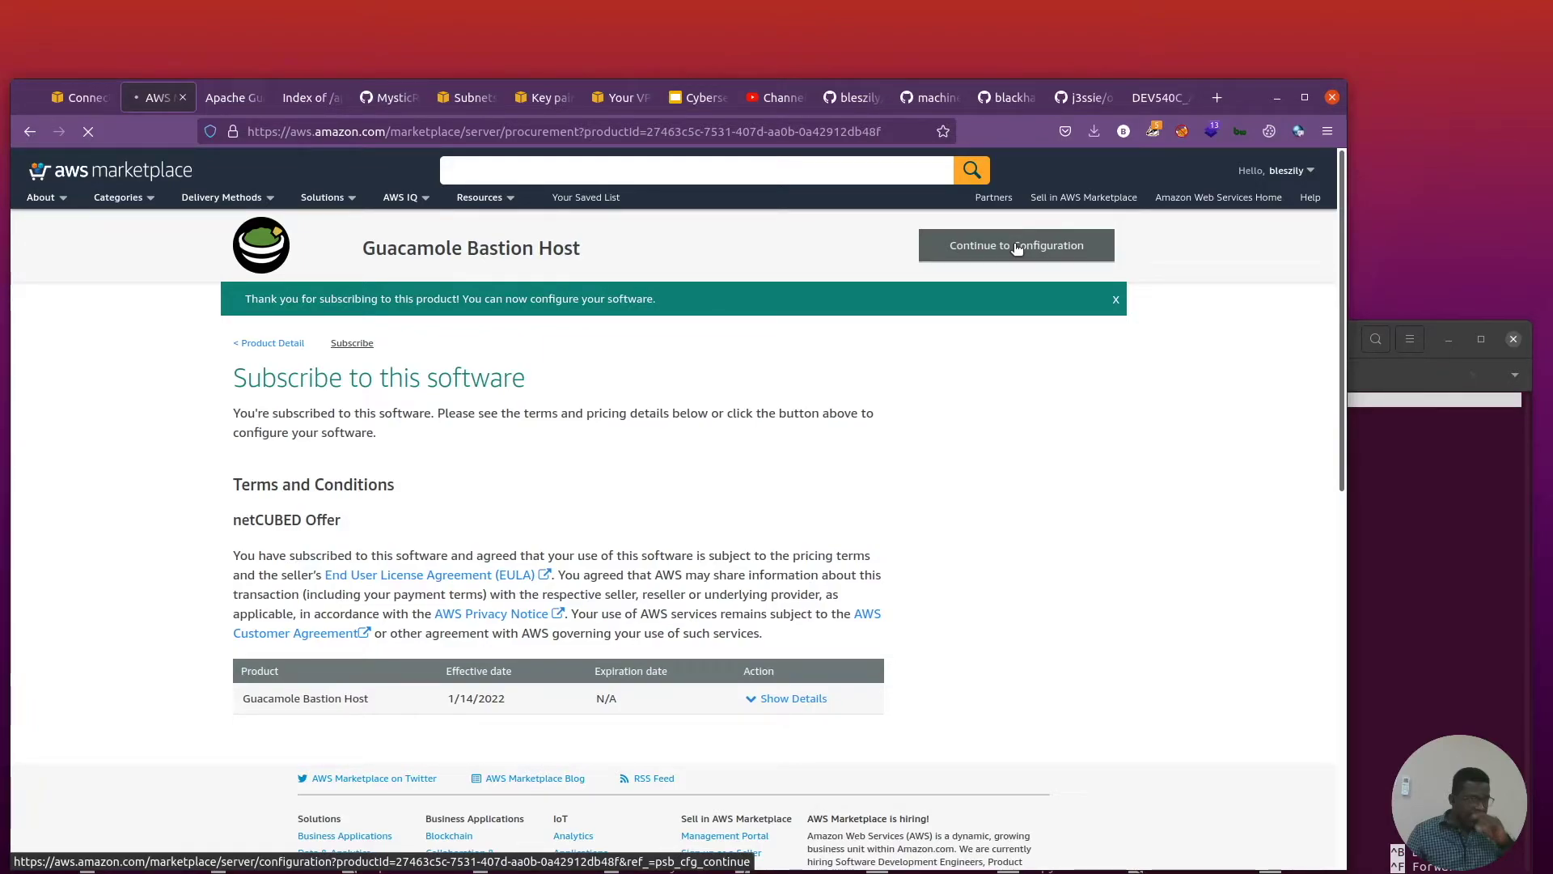
click(429, 518)
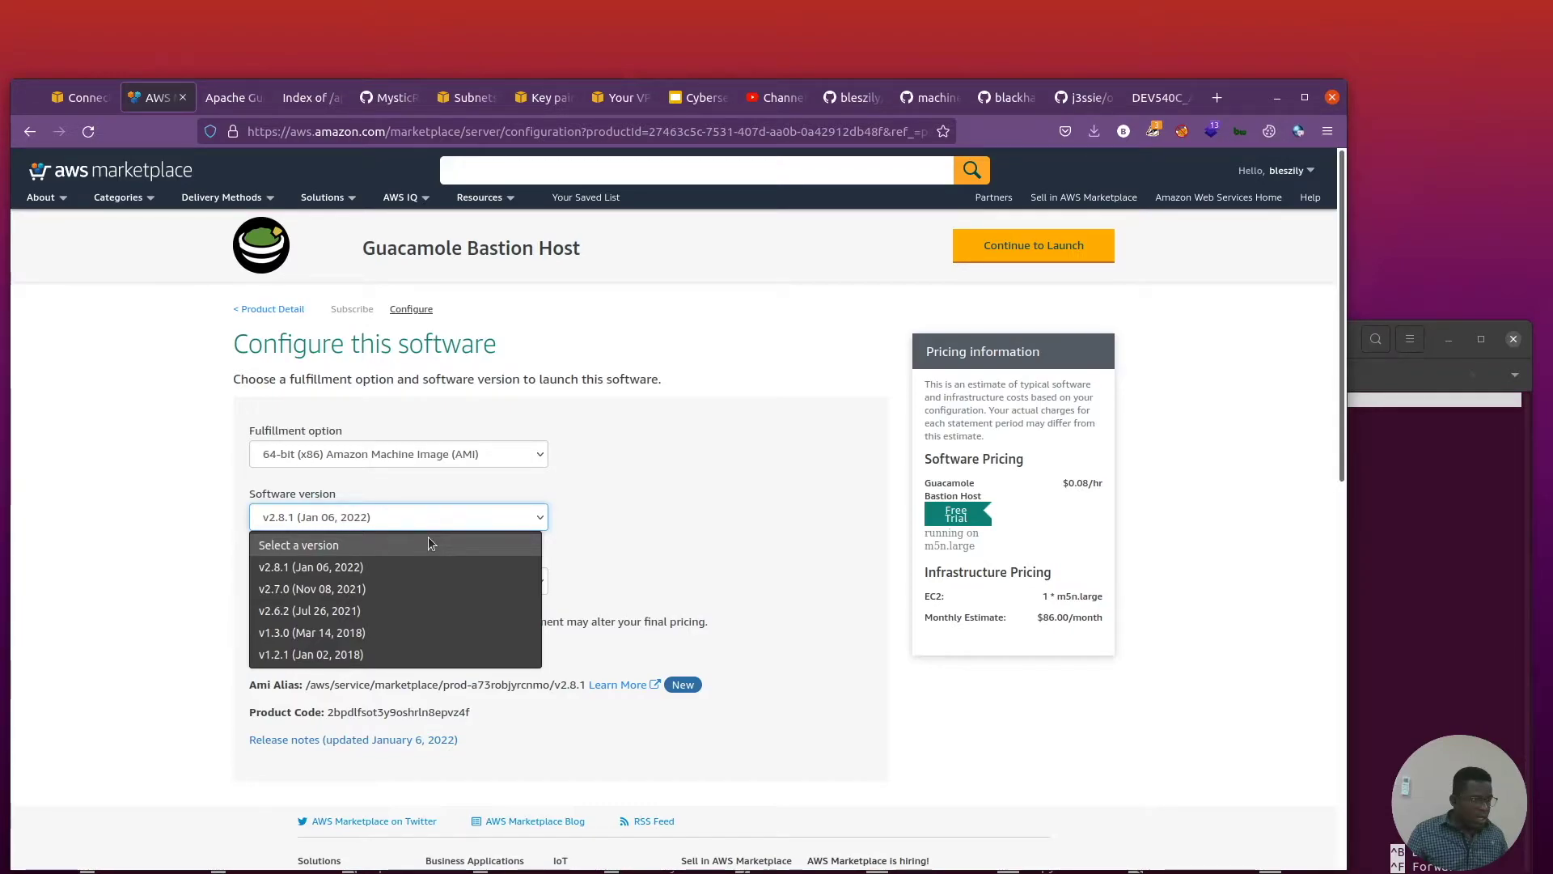
Keep version v2.8.1 in US East (N. Virginia) and proceed to the launch page.
click(1054, 251)
click(1053, 251)
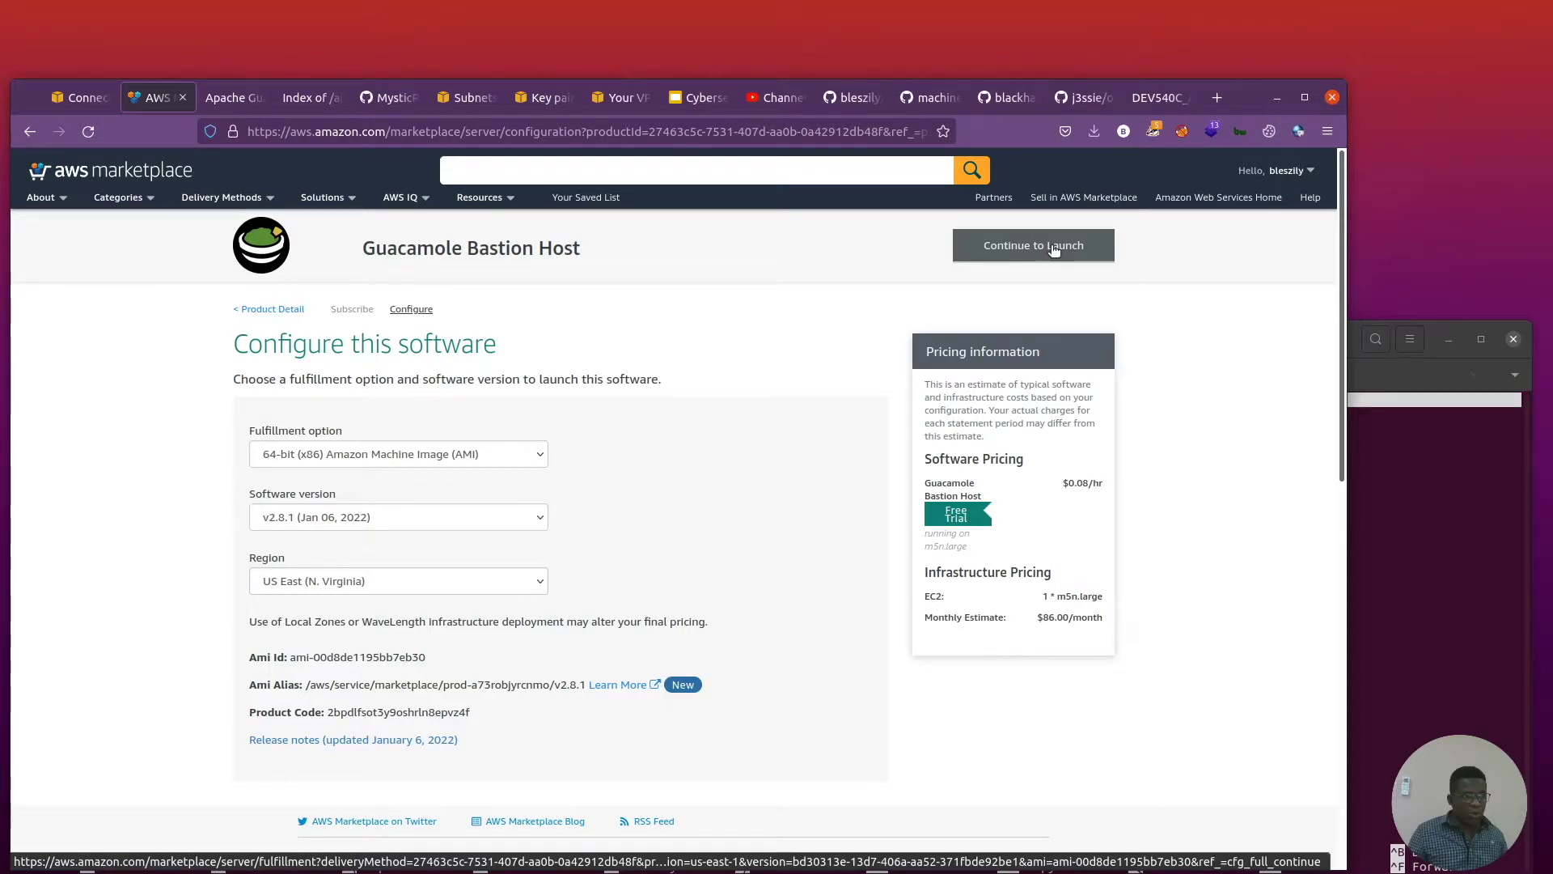
click(1054, 248)
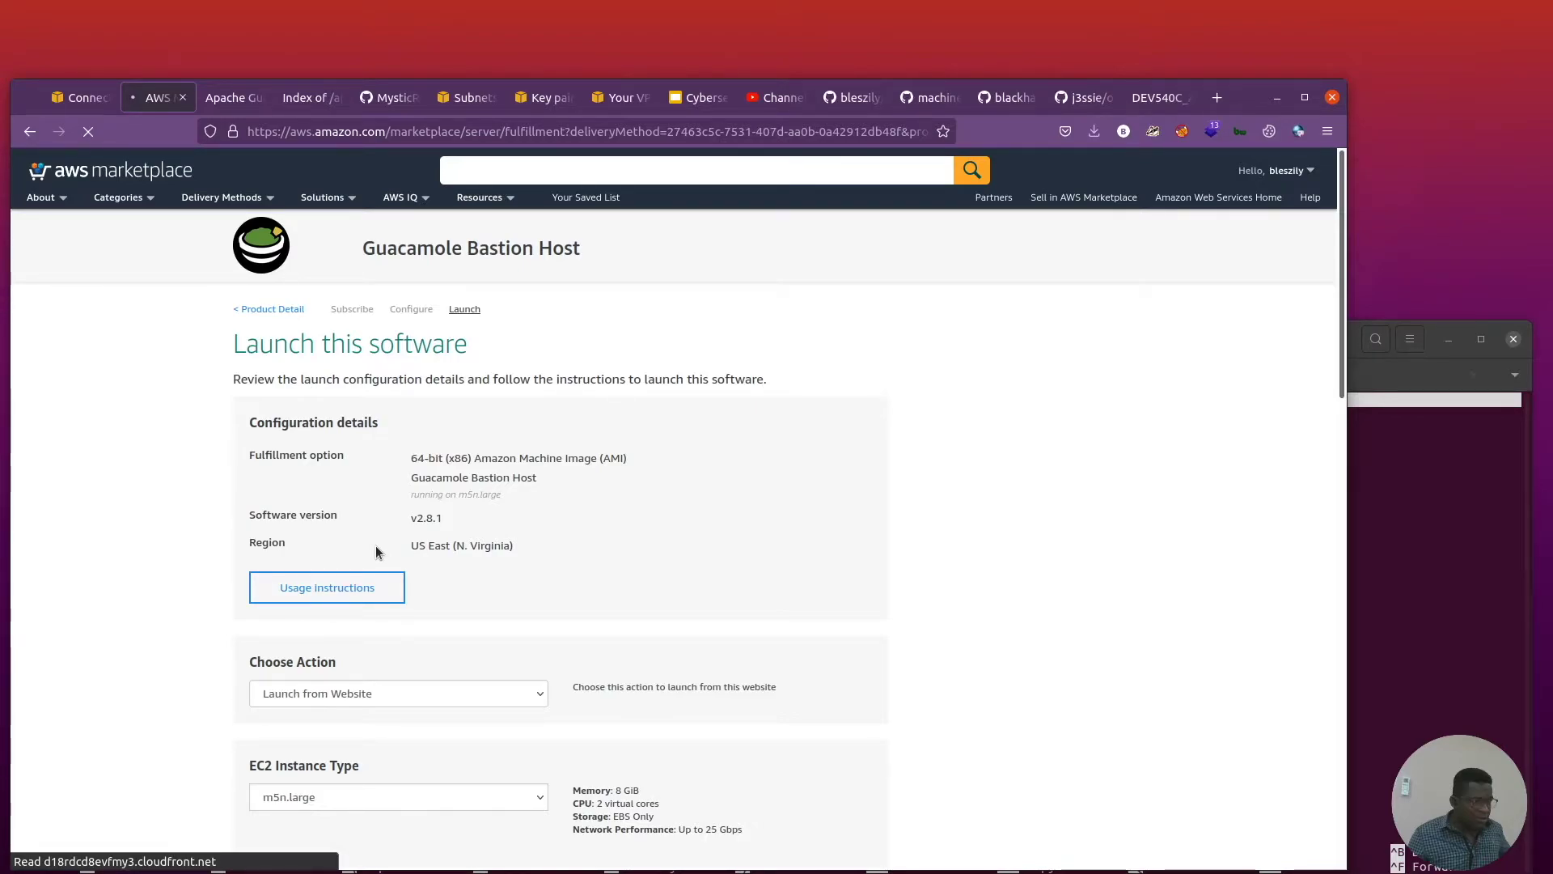
scroll(376, 552, down, 3)
click(465, 520)
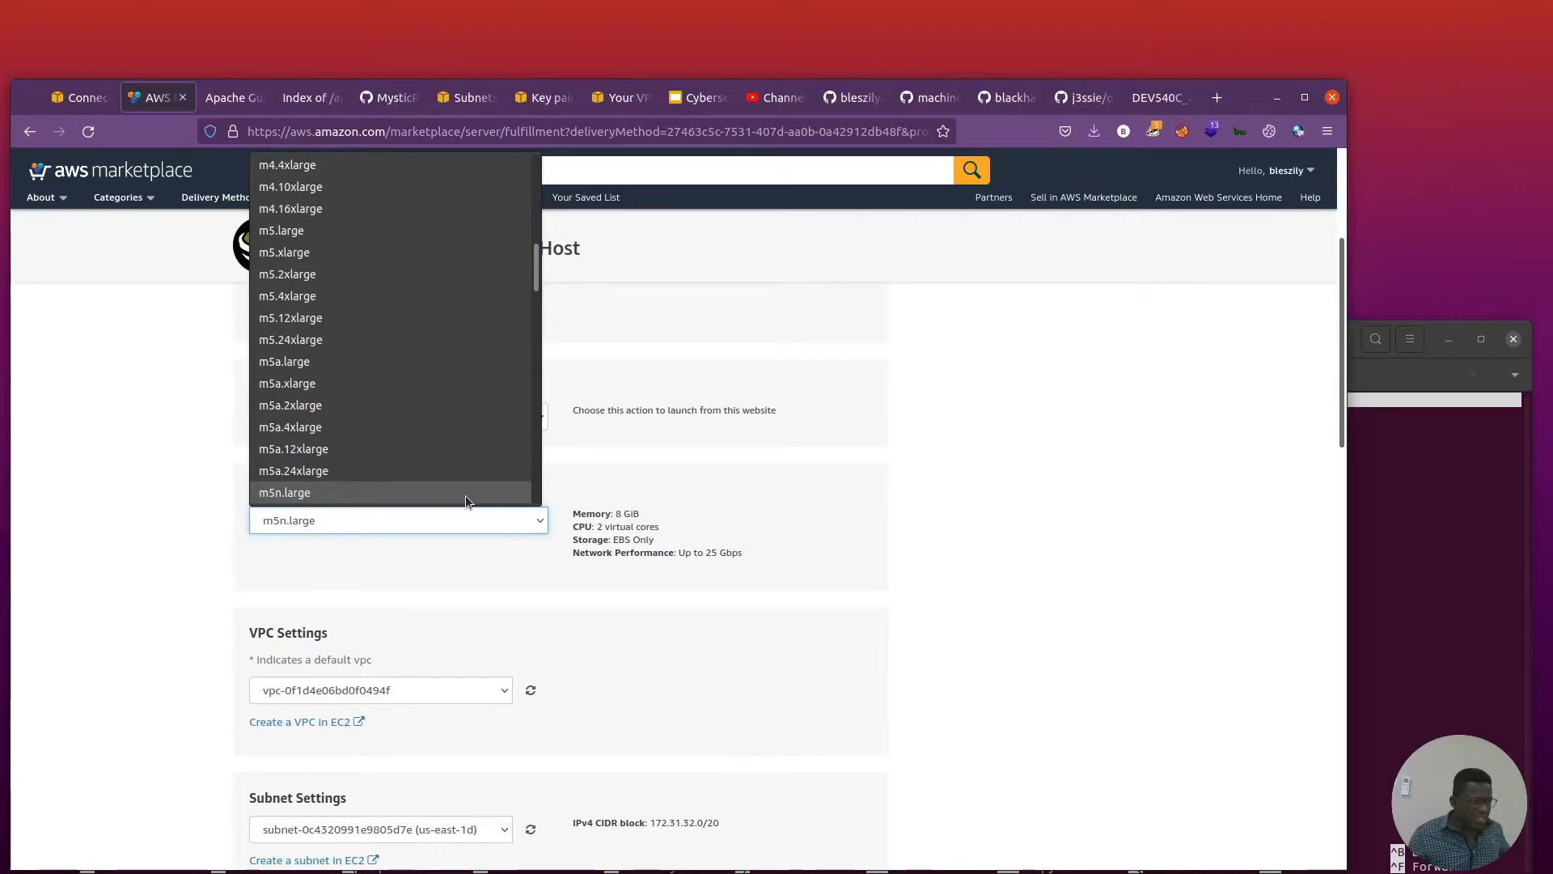
Set the instance type to t2.medium and draft a seller-settings security group, cancelling its rules form.
click(567, 518)
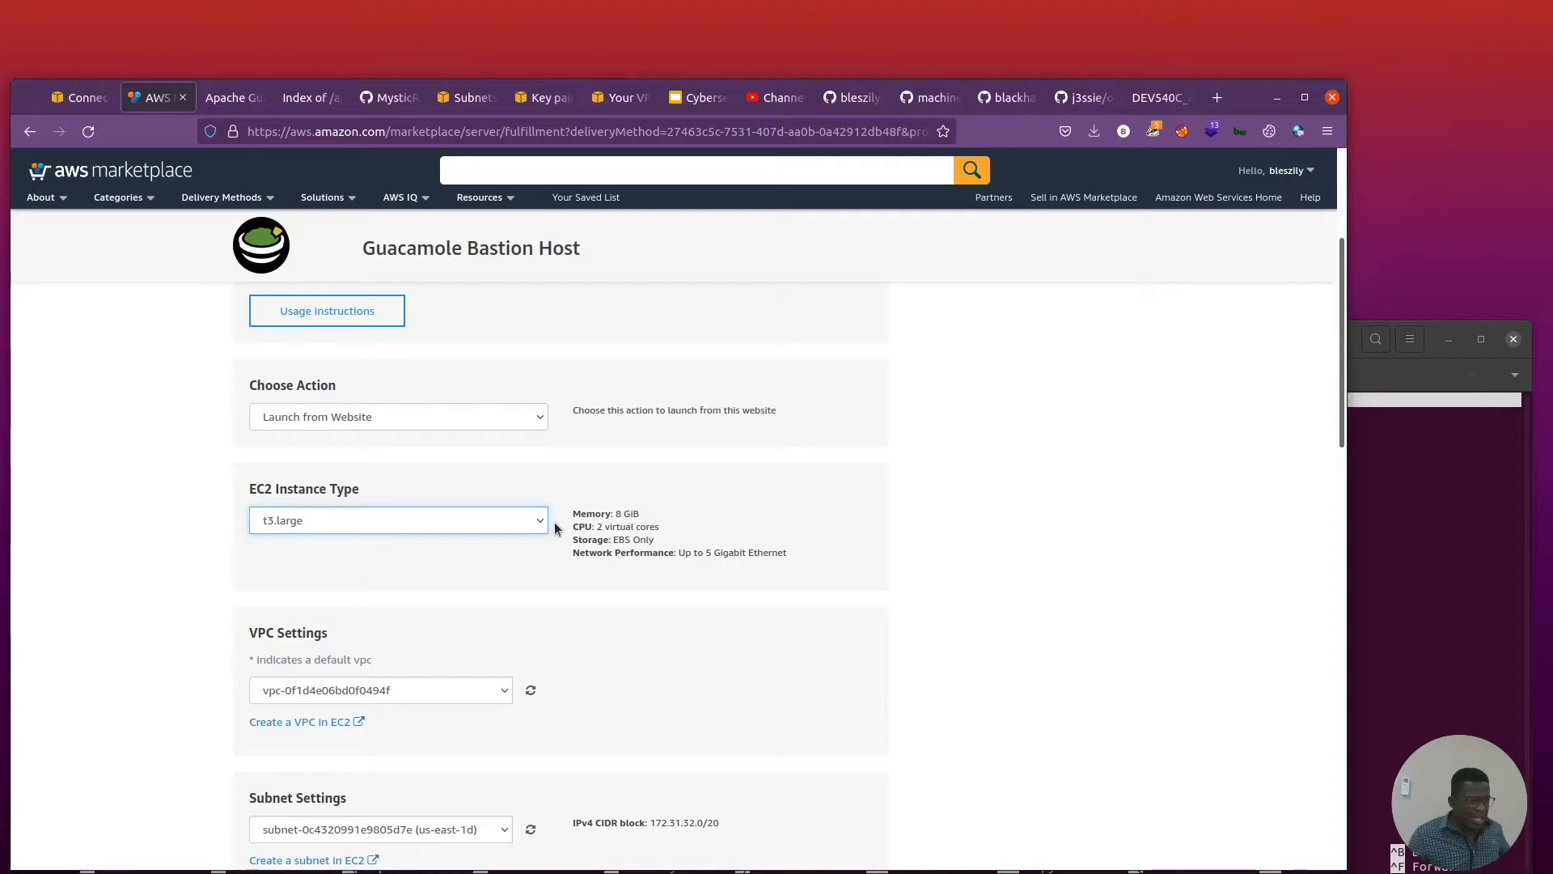
text(t2.medium)
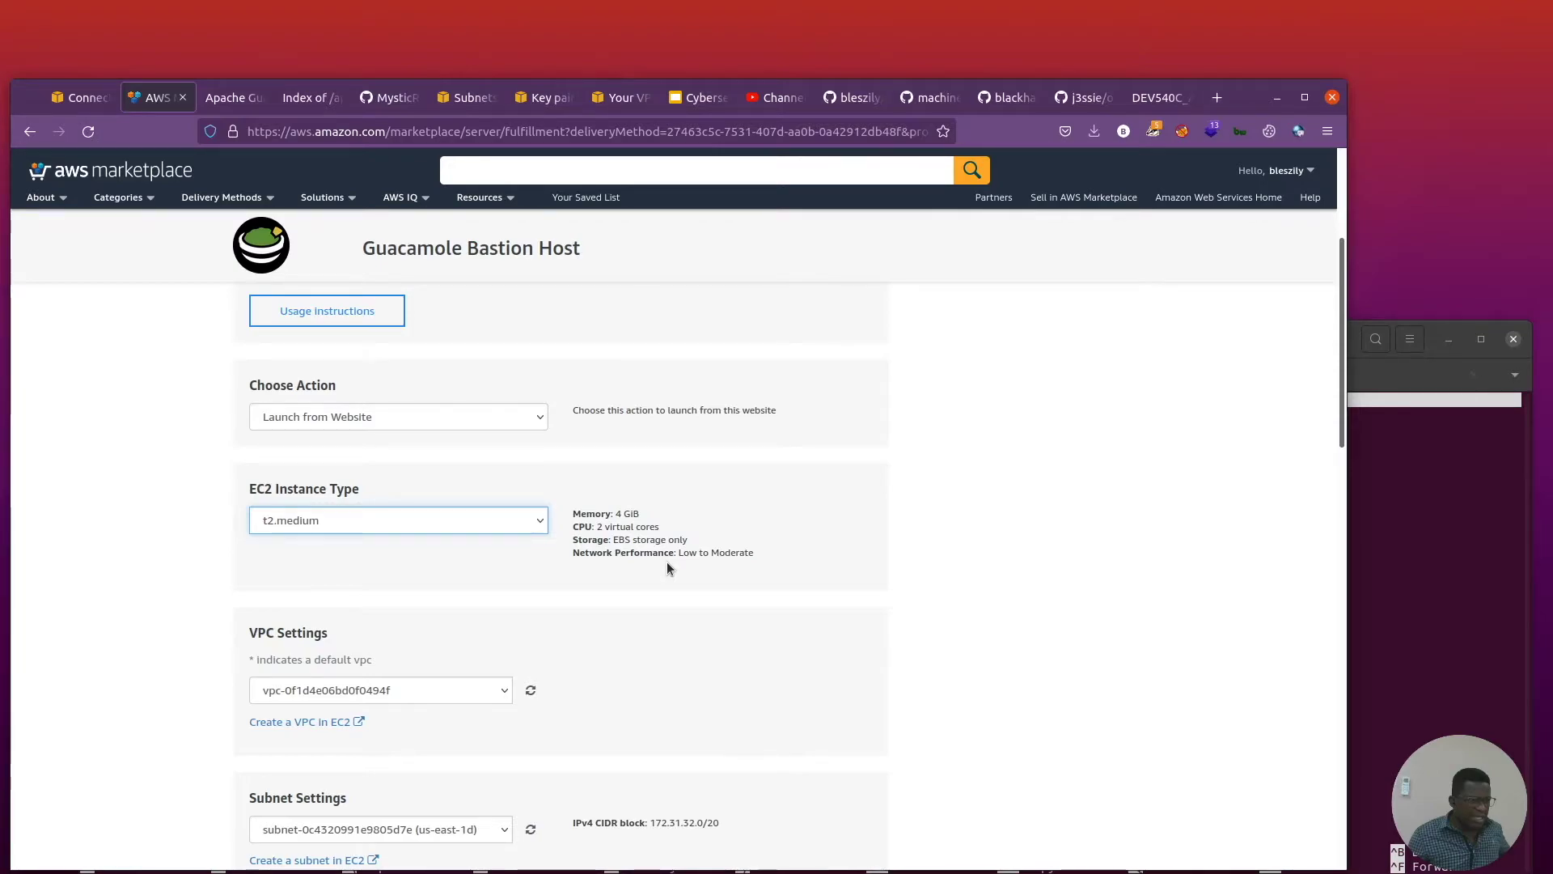
scroll(667, 561, down, 7)
click(383, 414)
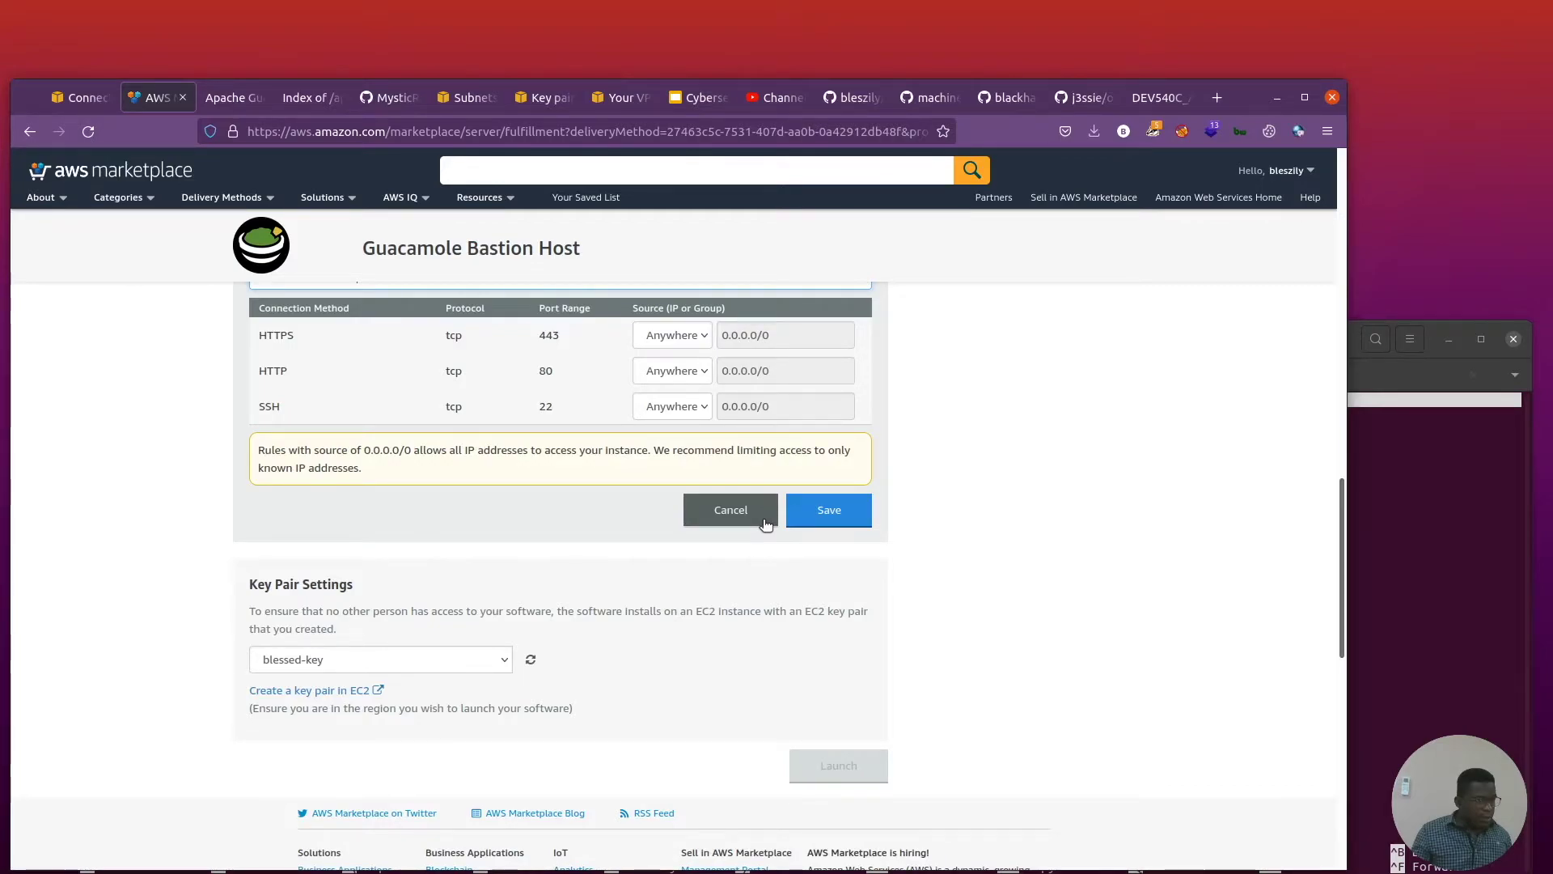
click(764, 522)
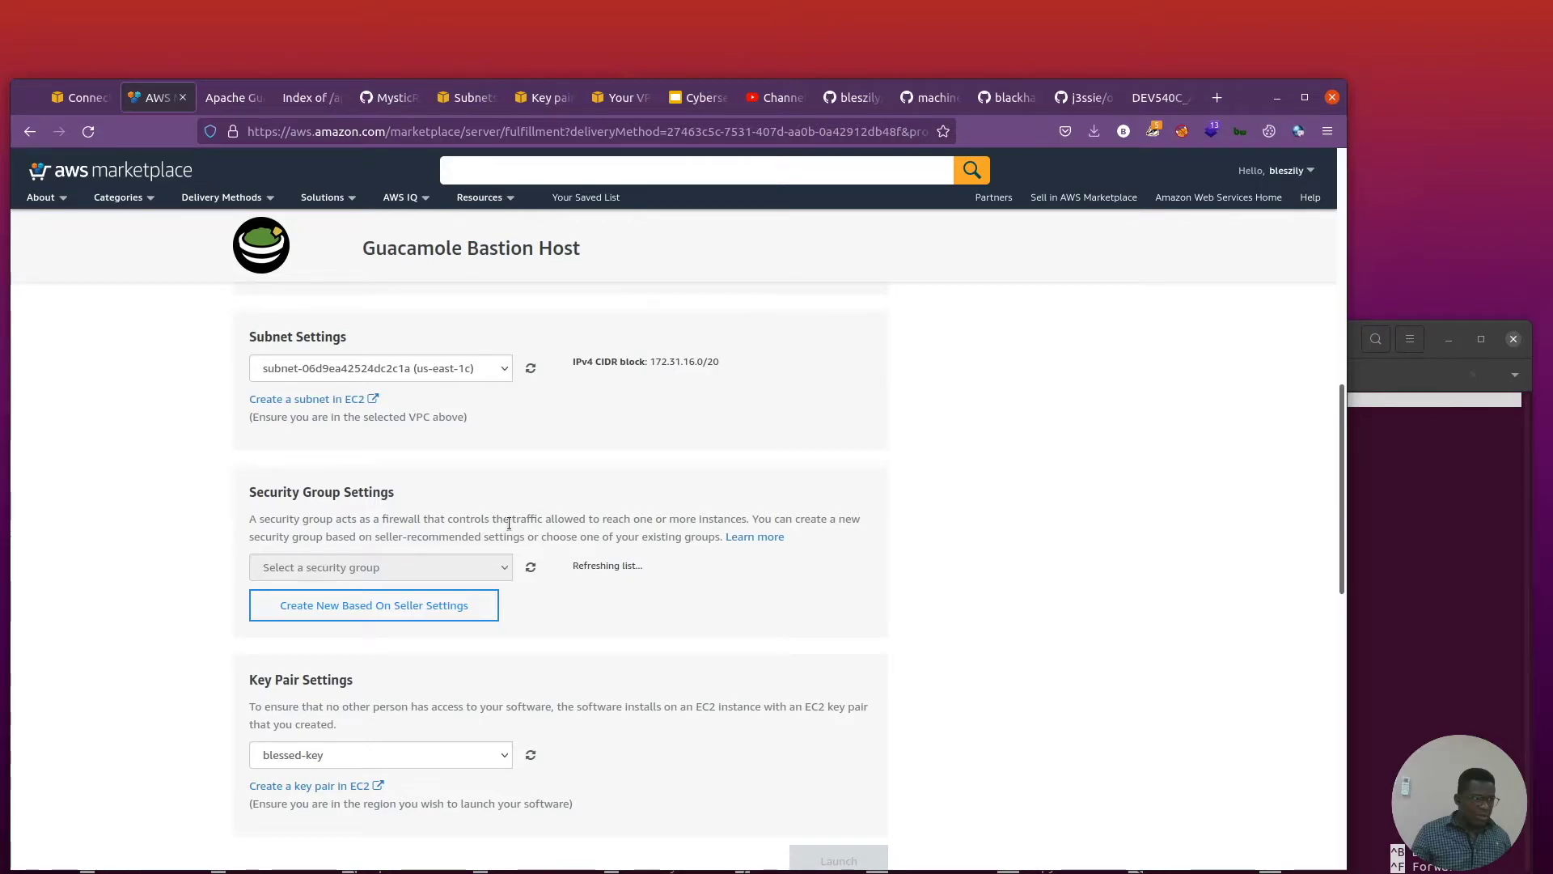
Switch to the EC2 Instances list to see the new t2.medium instance initializing.
key(ctrl+Page_Up)
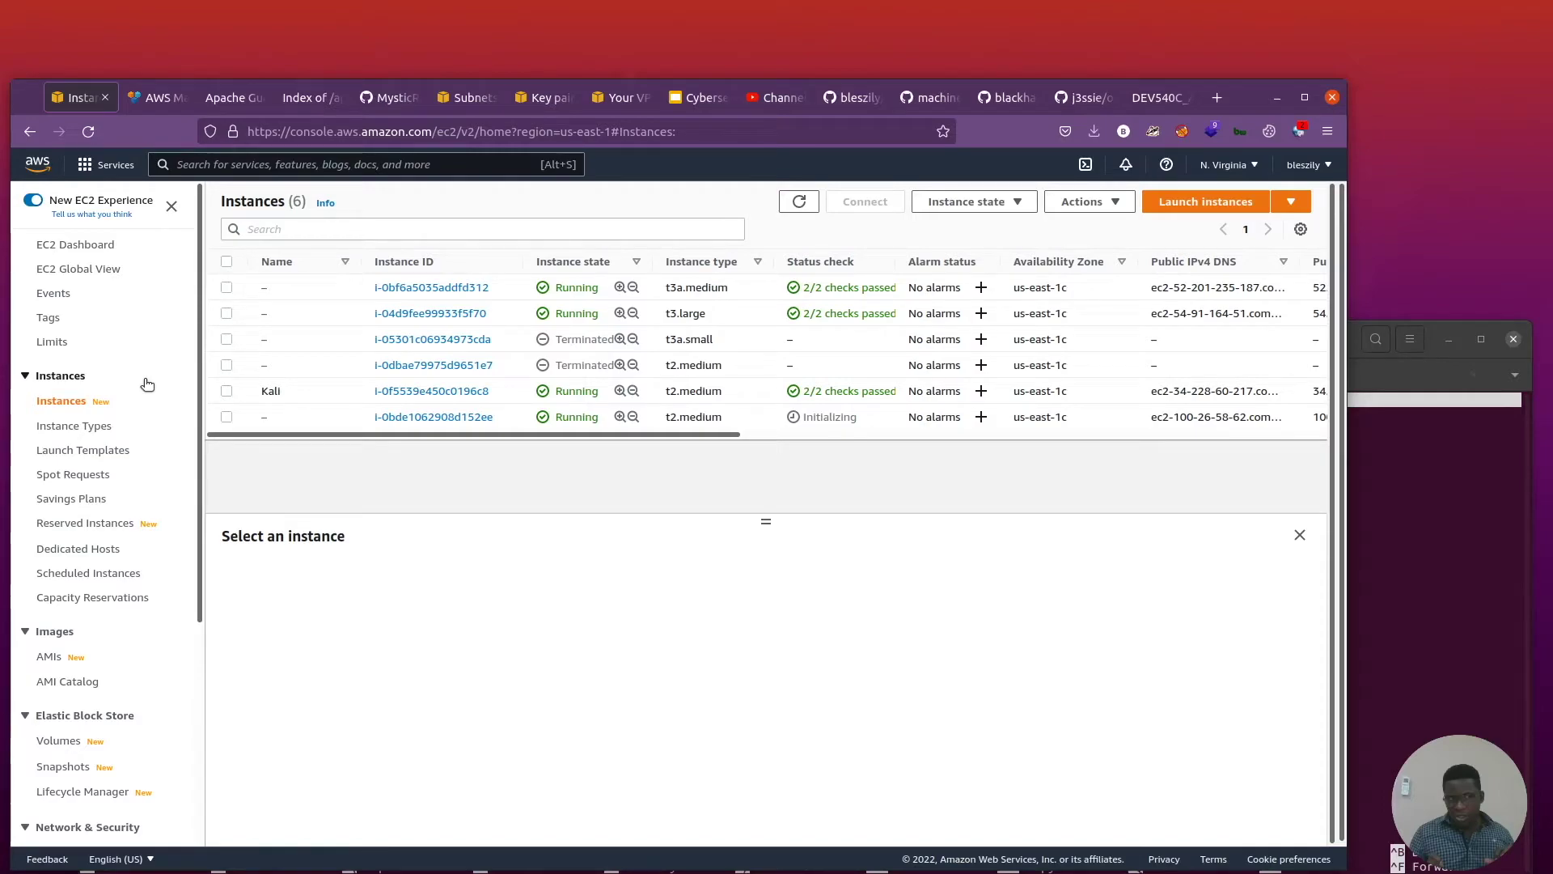
Browse to the new instance's public IP 100.26.58.62 in the Guacamole tab.
scroll(767, 348, right, 5)
scroll(767, 348, left, 5)
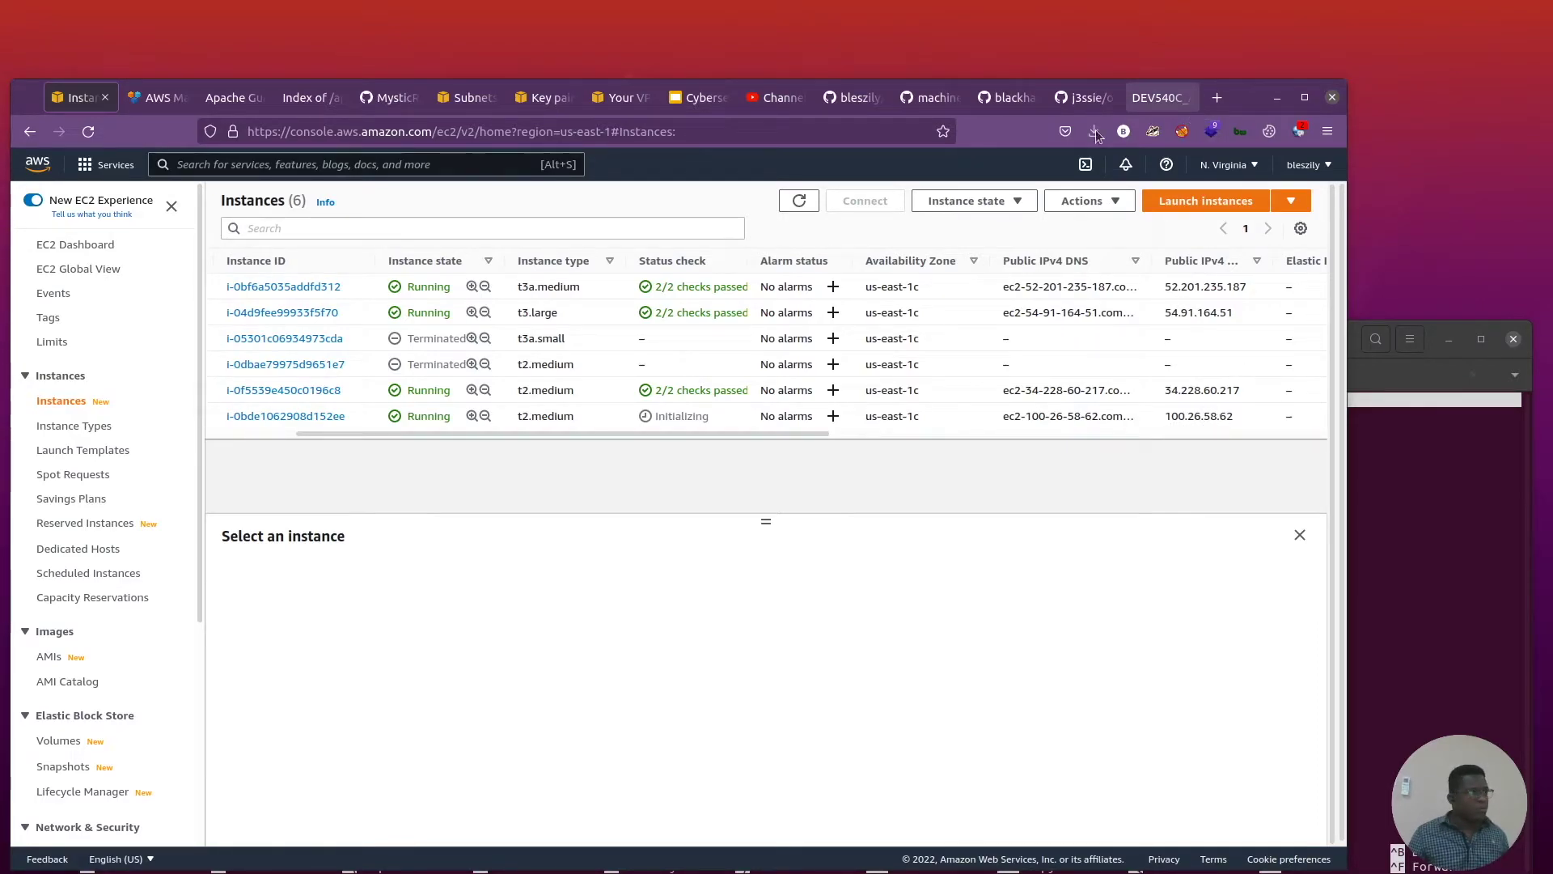
click(240, 100)
click(322, 134)
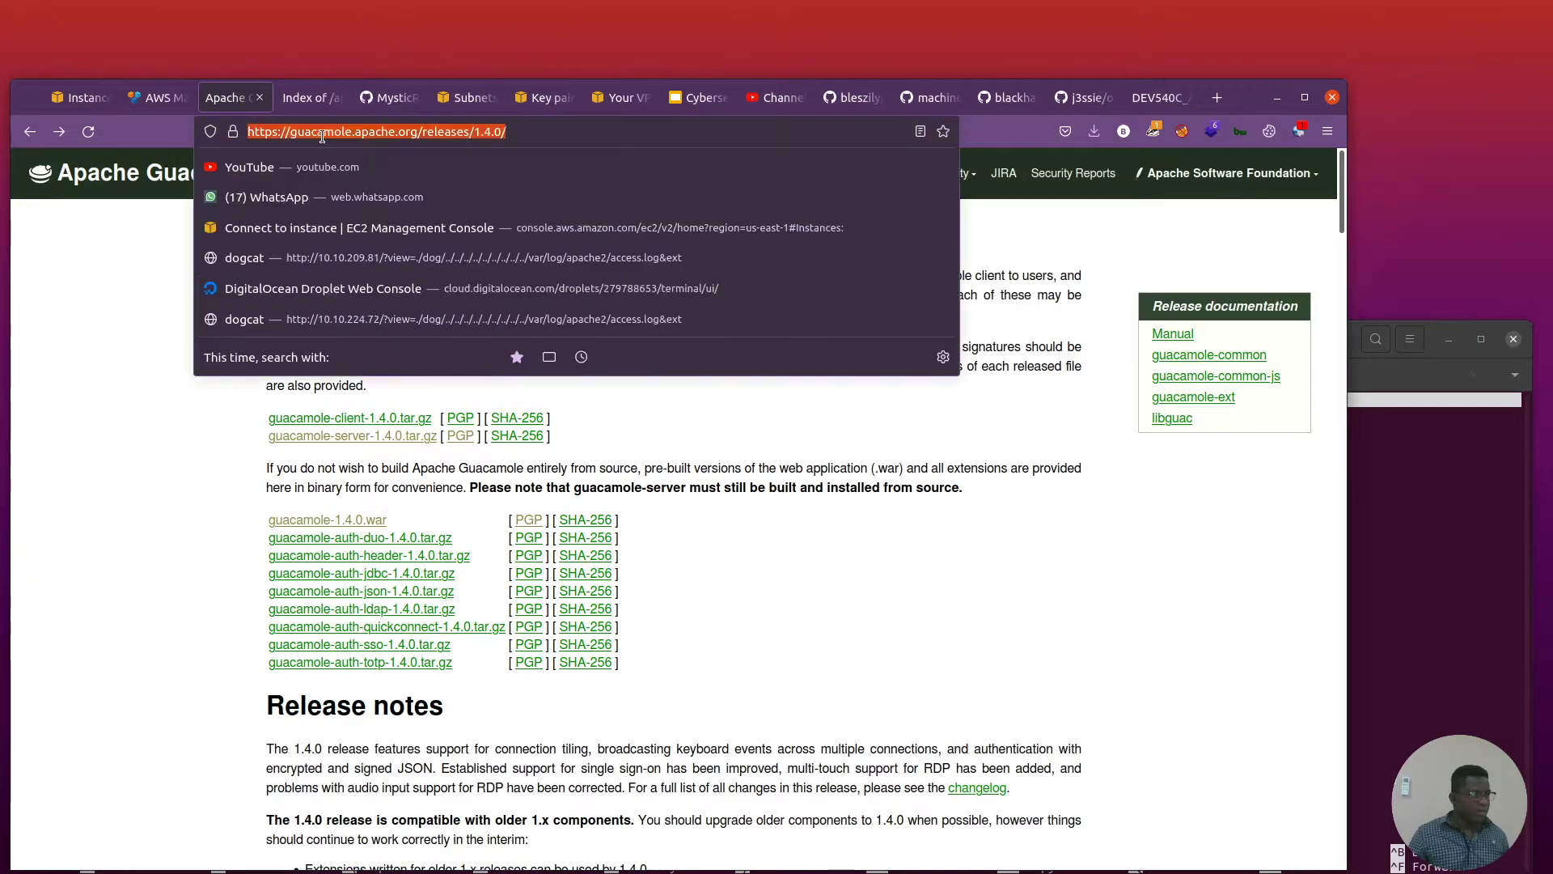
text(100.26.)
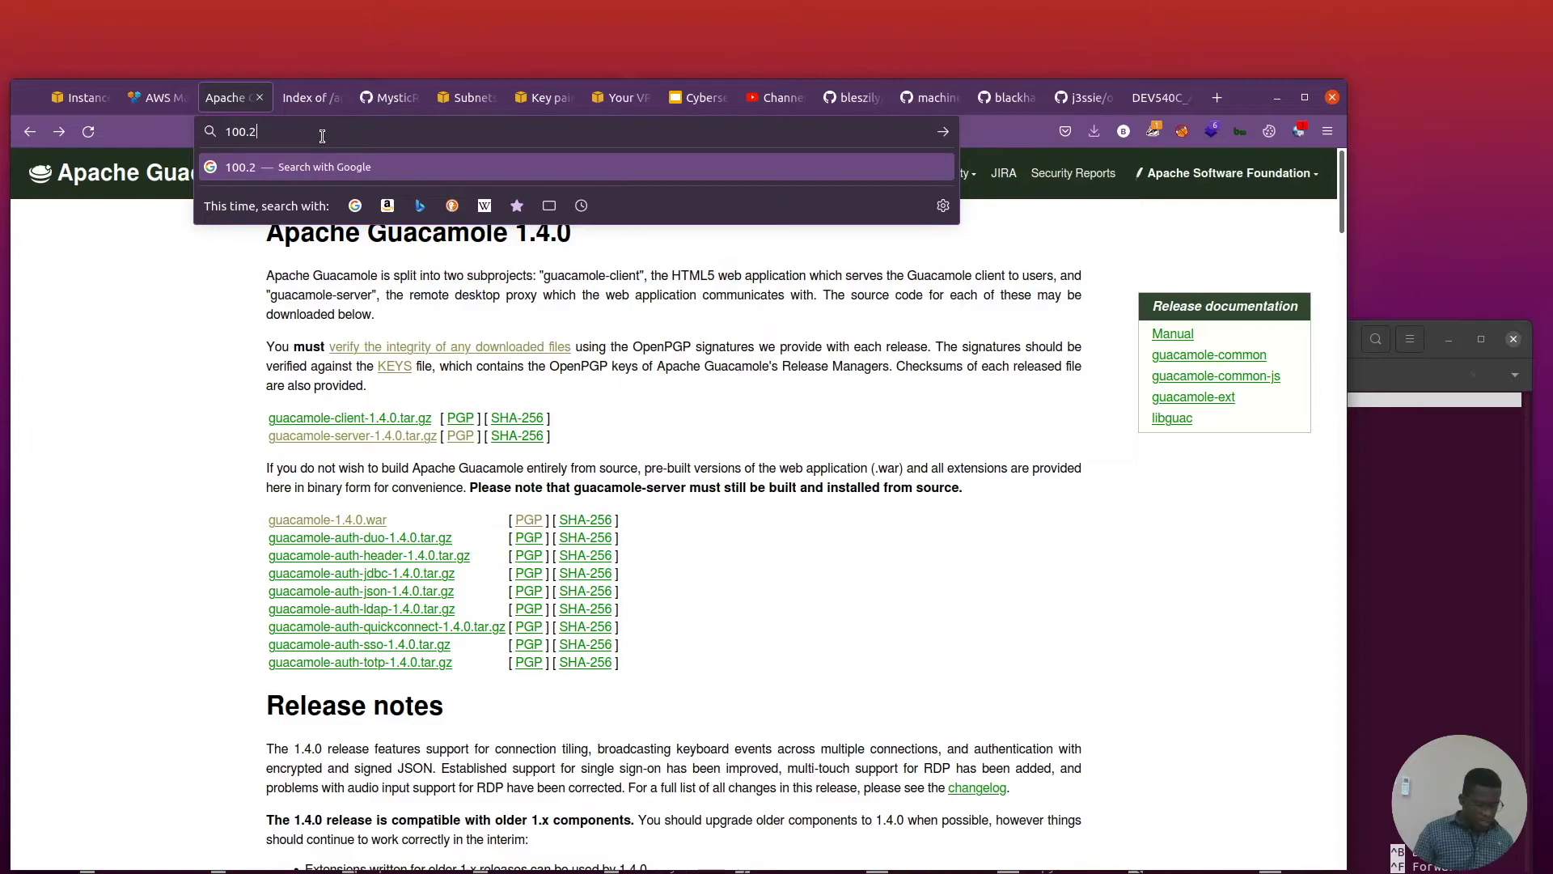
click(75, 102)
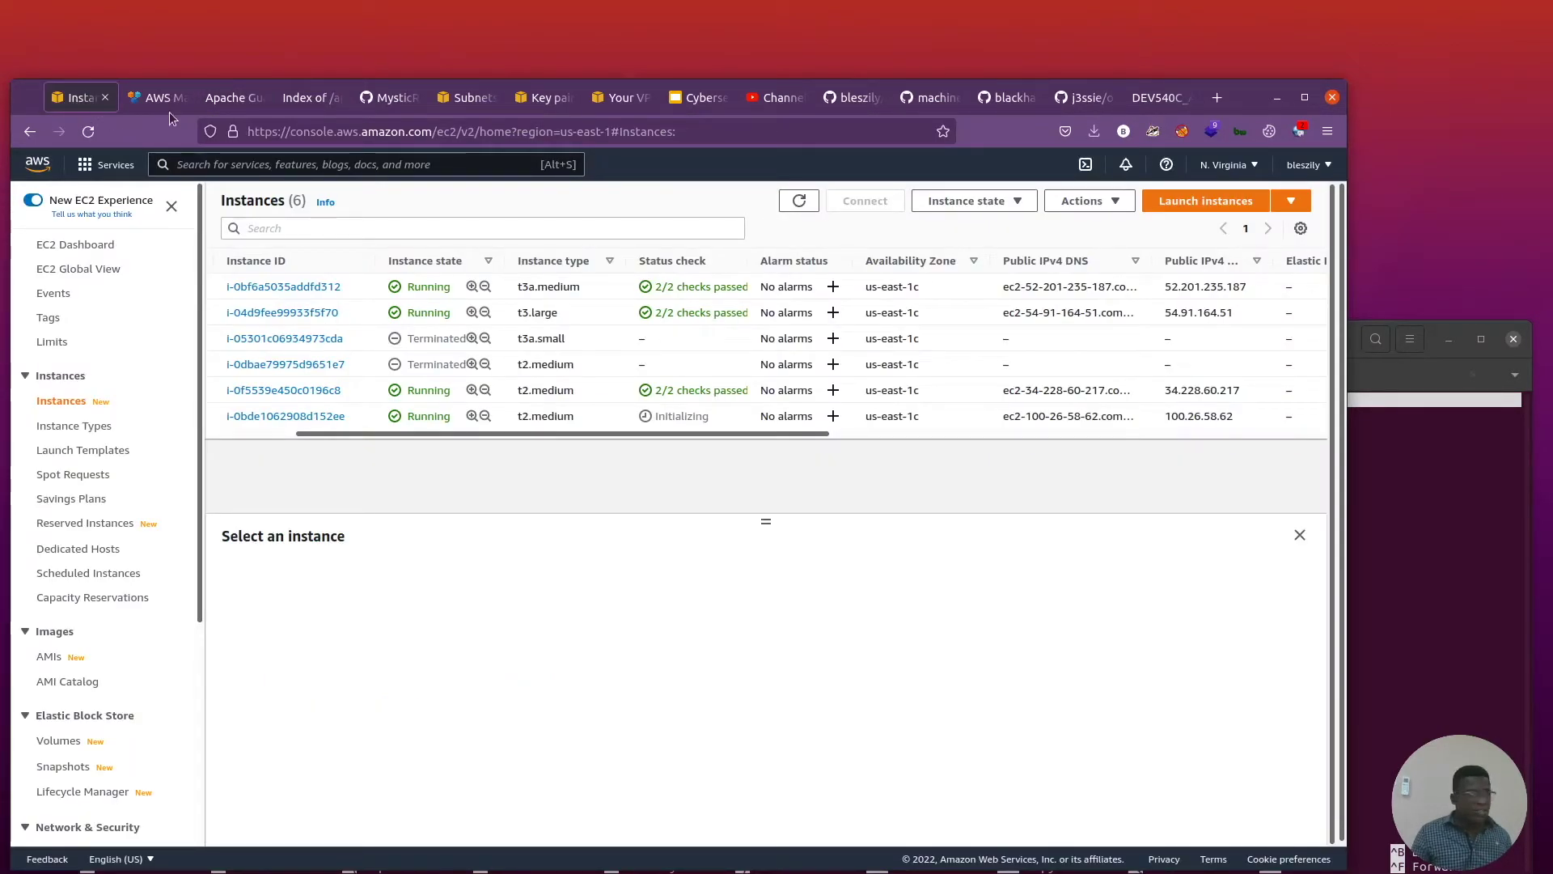
click(226, 97)
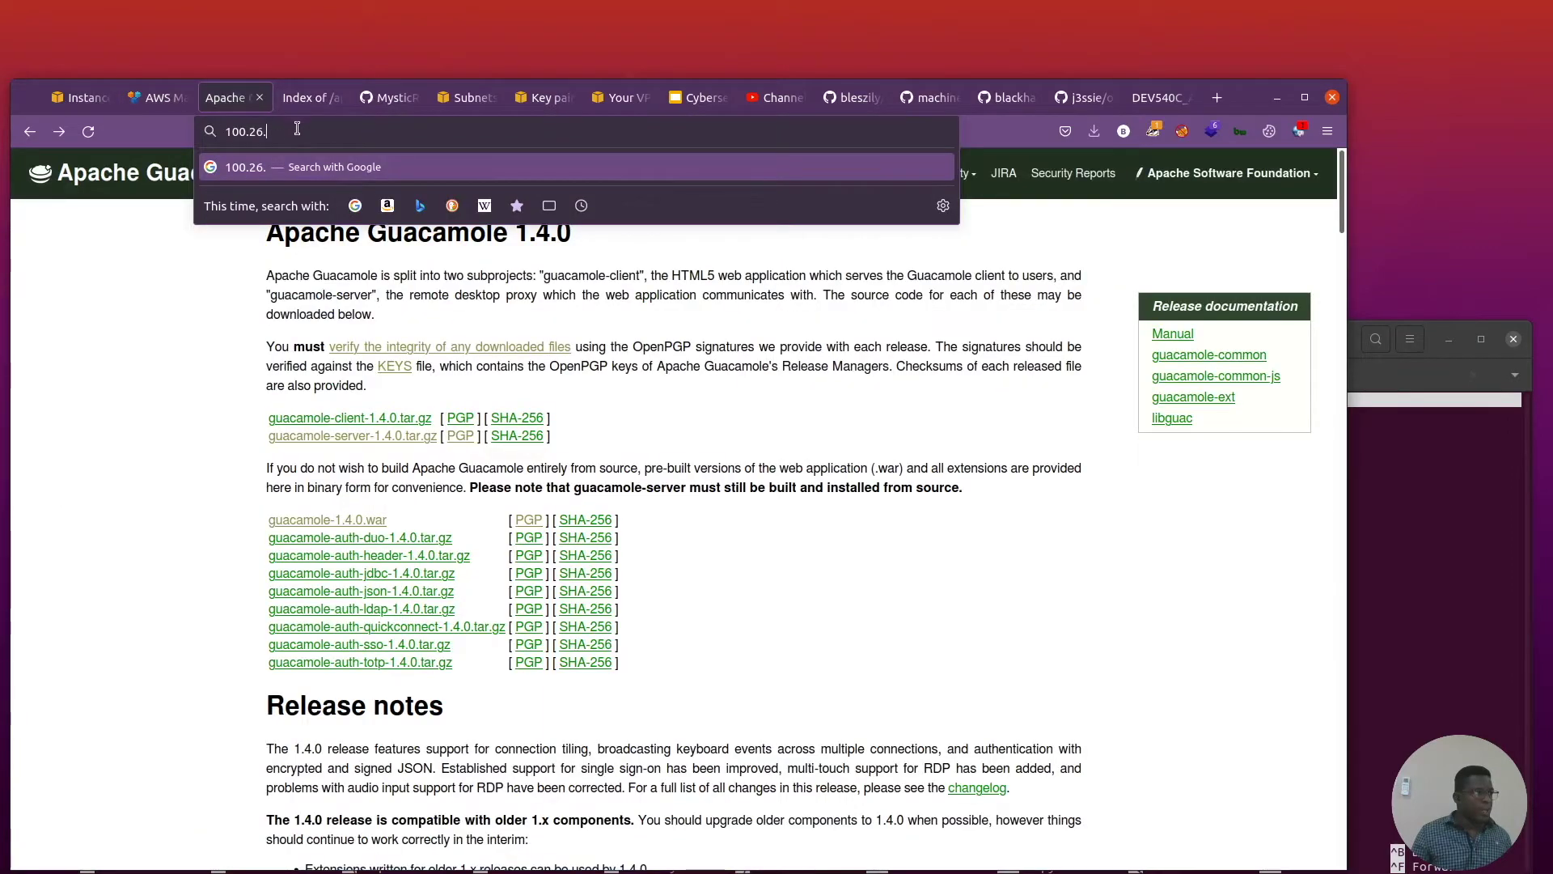
text(58.)
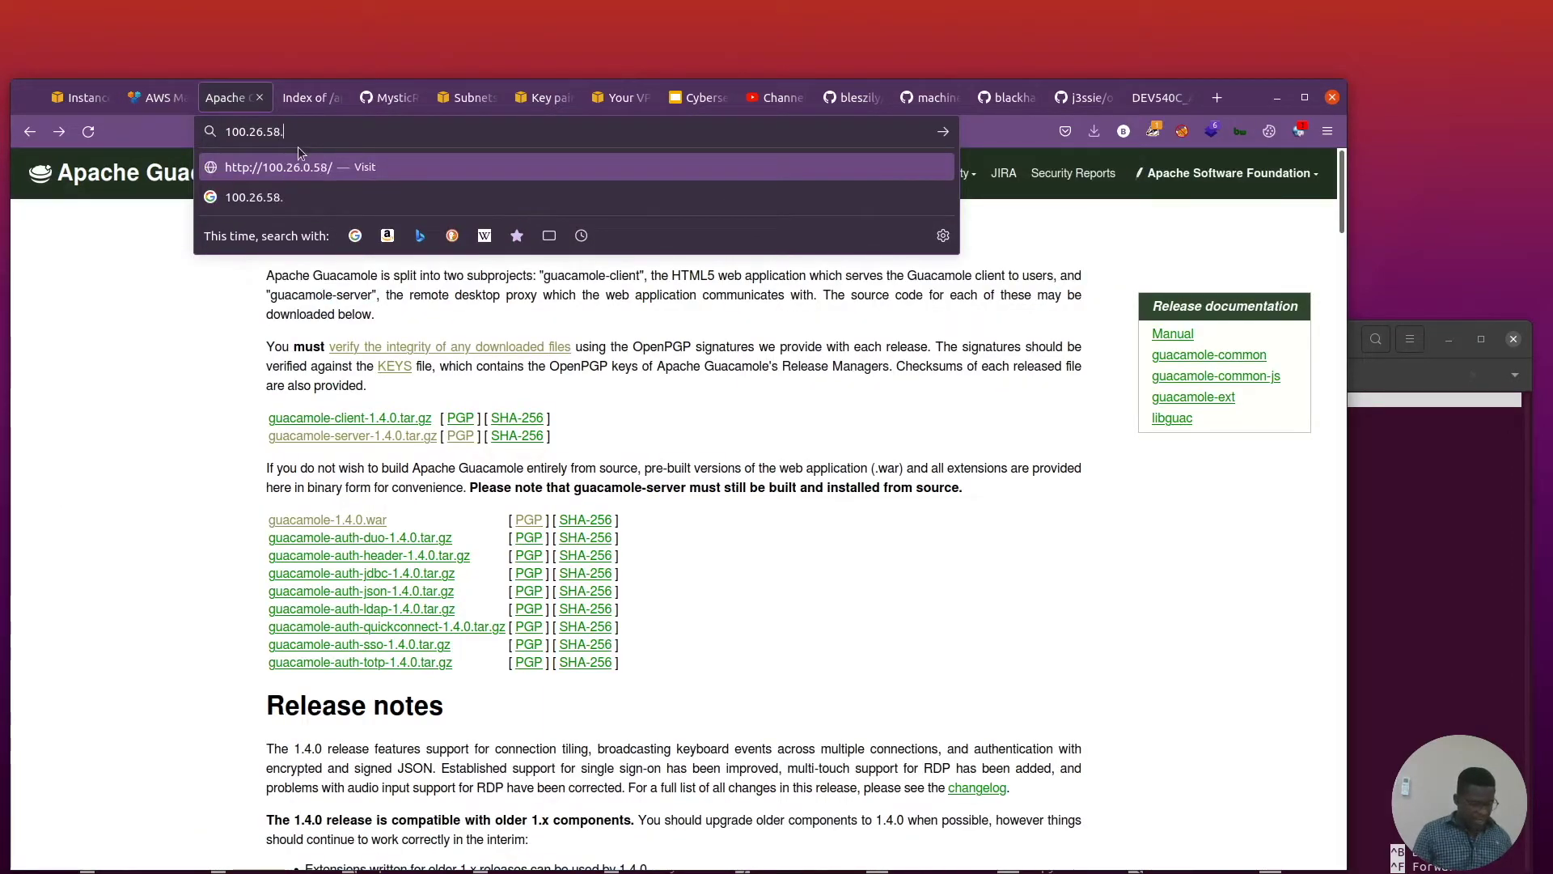
text(62)
key(Return)
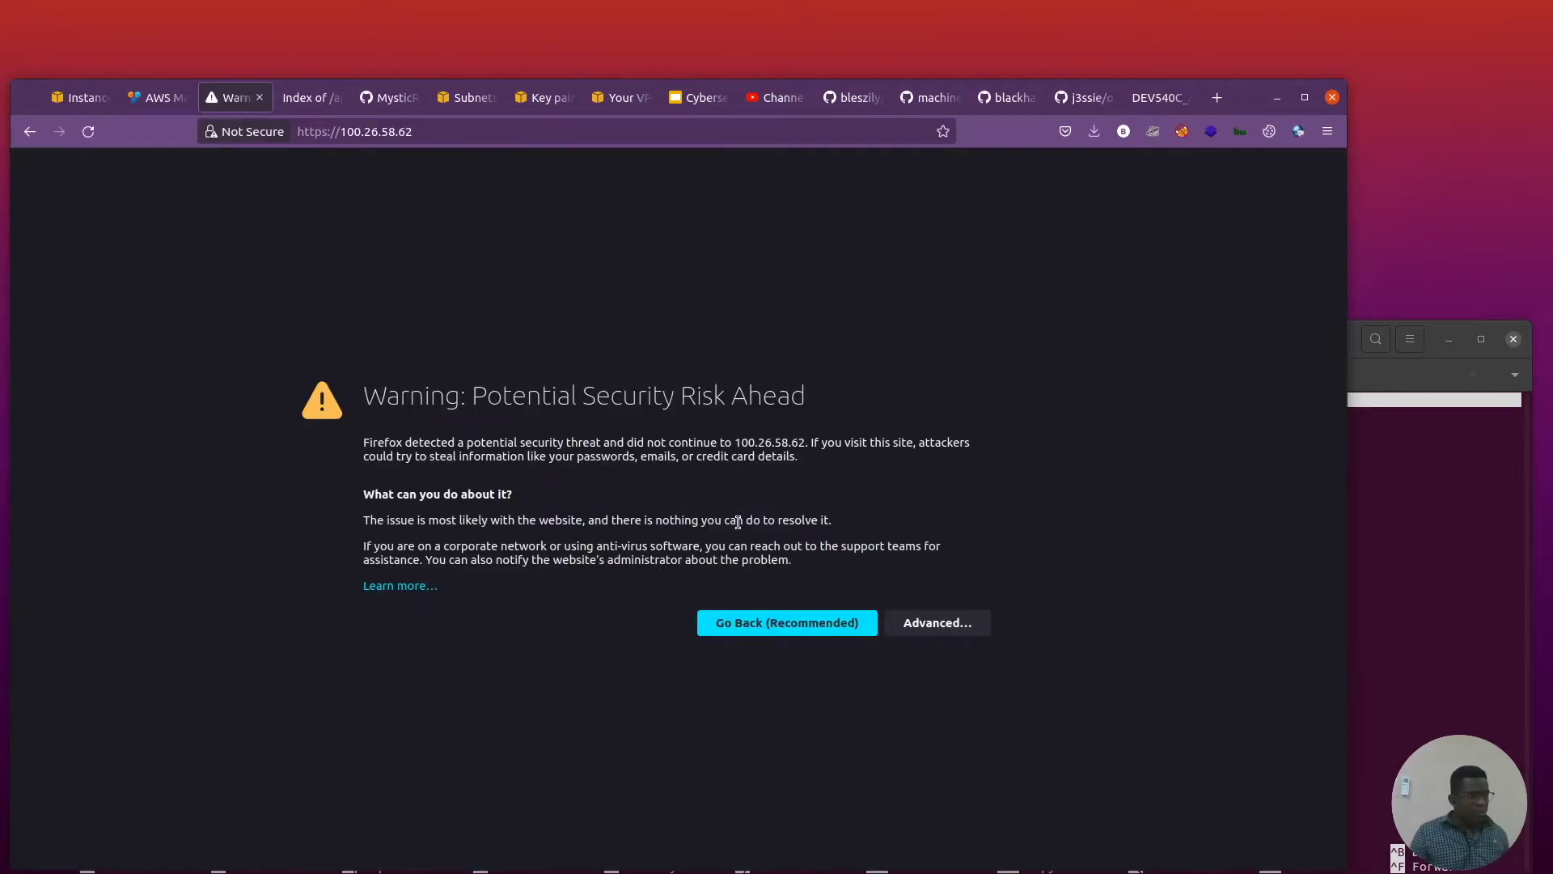
Accept the certificate warning to reach the GUAWS login, then name the EC2 instance Guacamole.
click(945, 624)
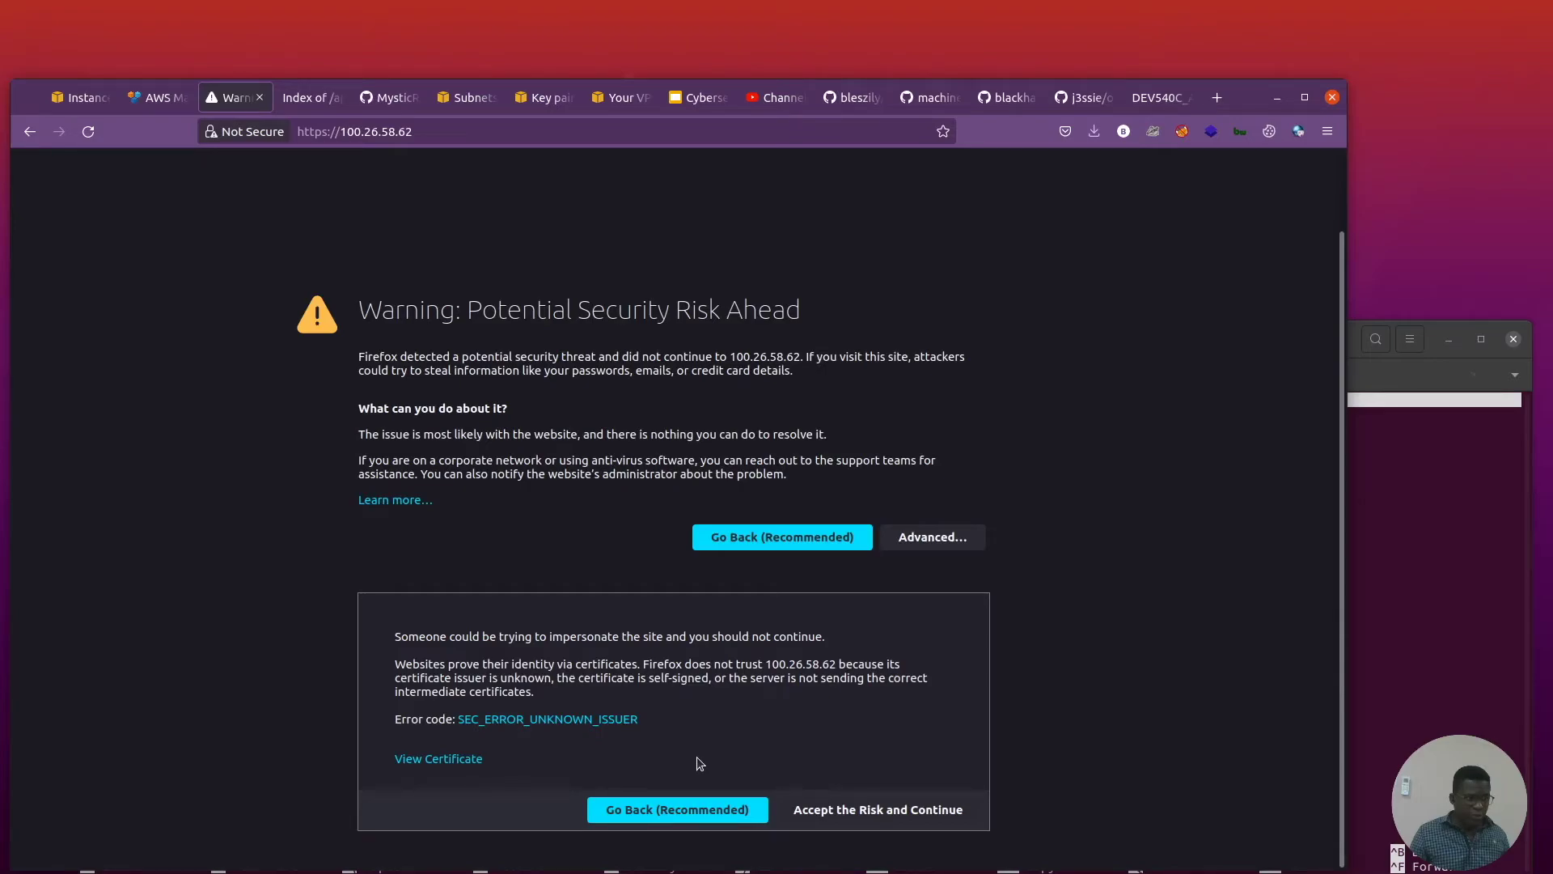
click(899, 811)
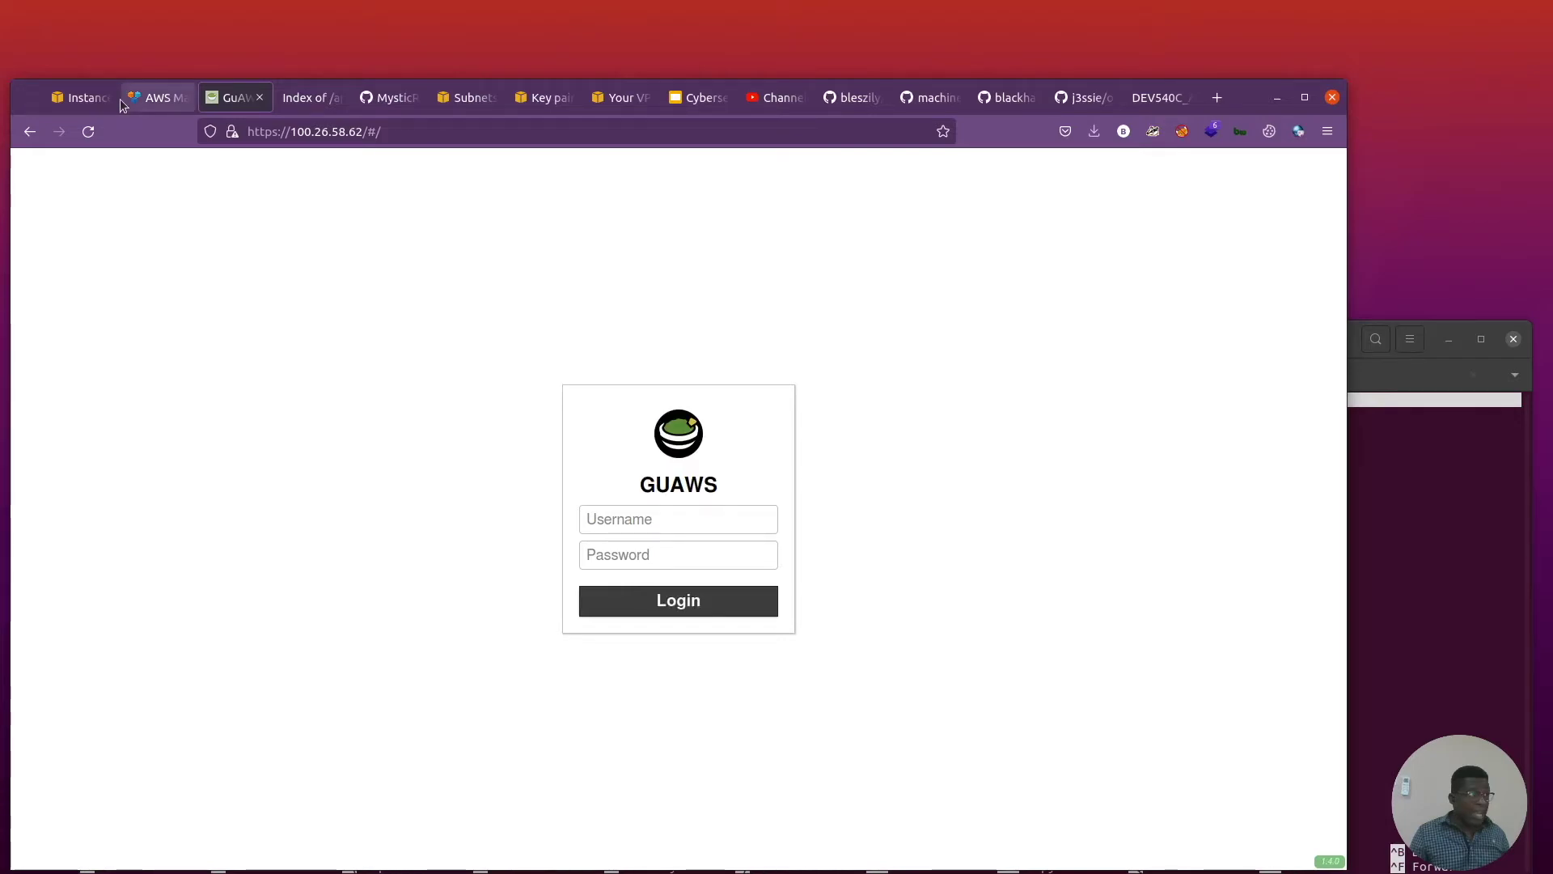
click(85, 98)
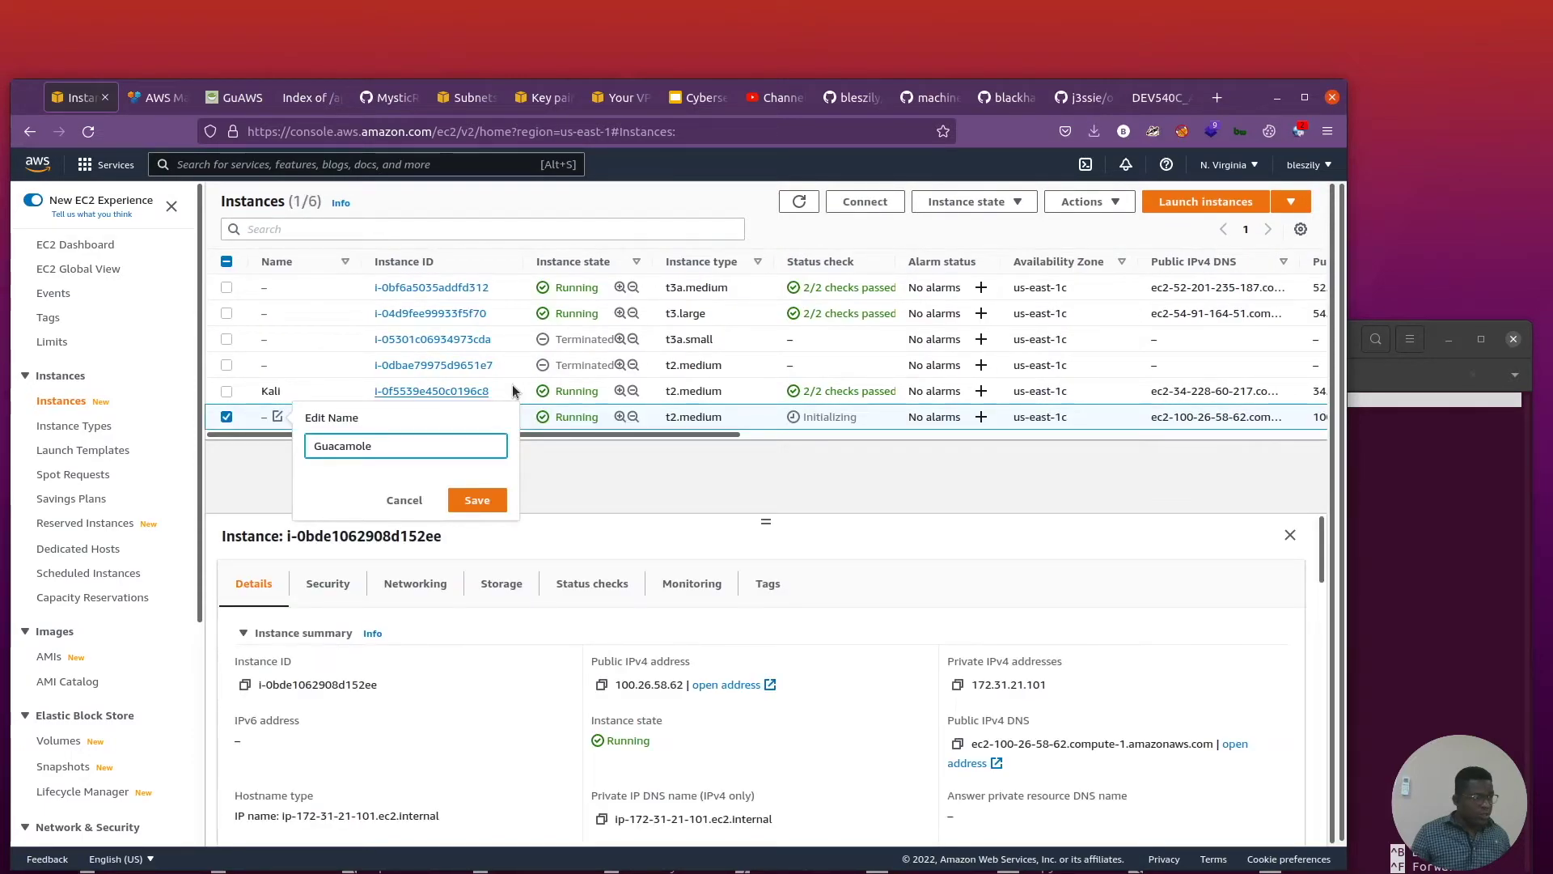
click(504, 501)
Read the v2.8.1 usage instructions for default login details, then return to the GUAWS username field.
key(ctrl+Tab)
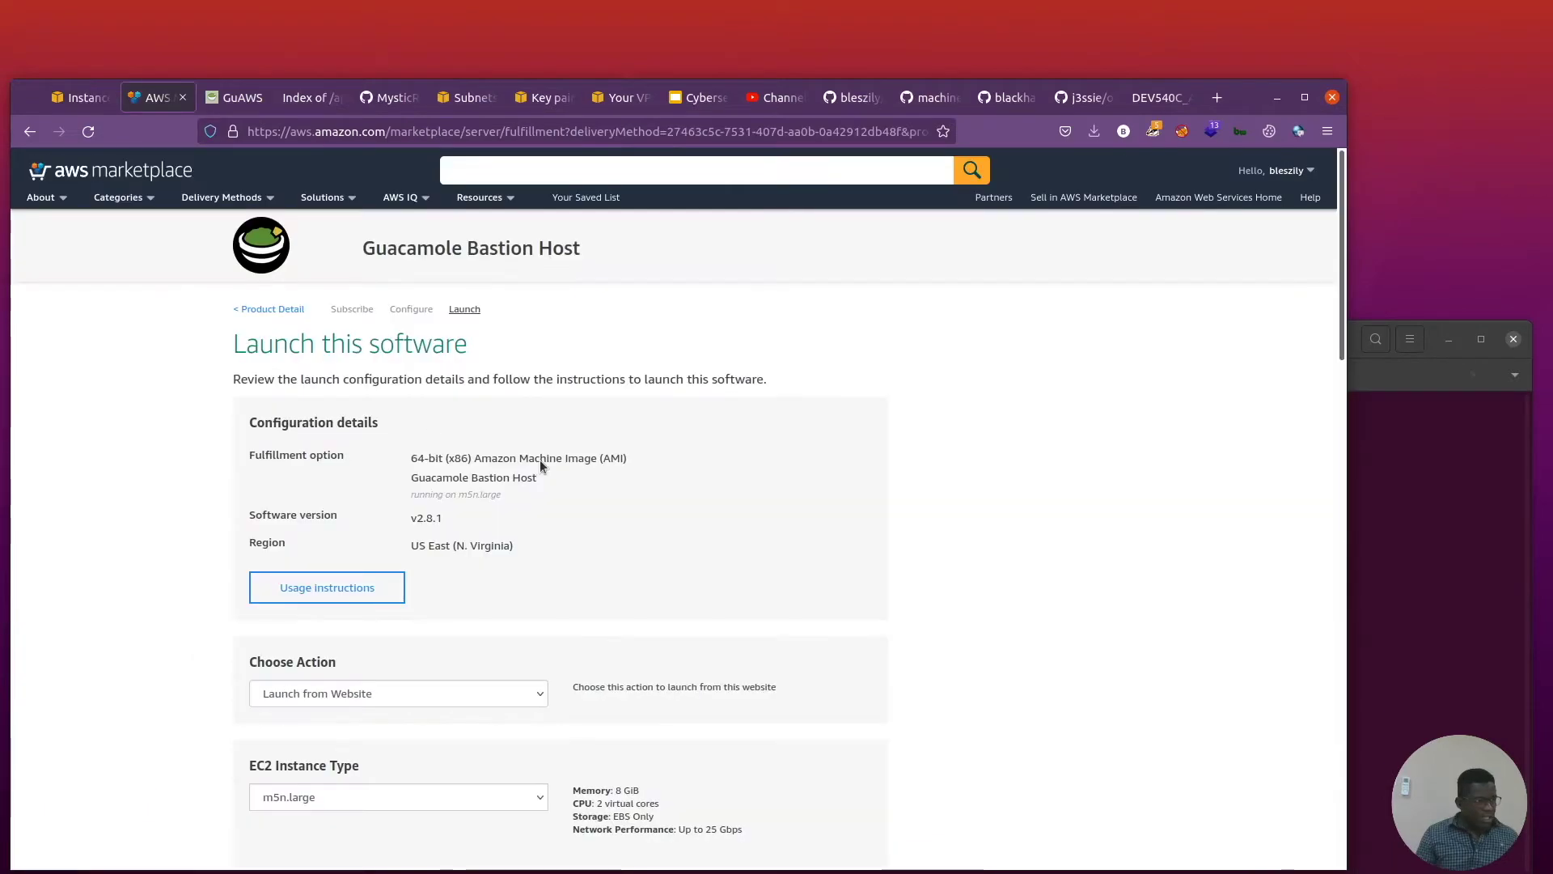
click(327, 596)
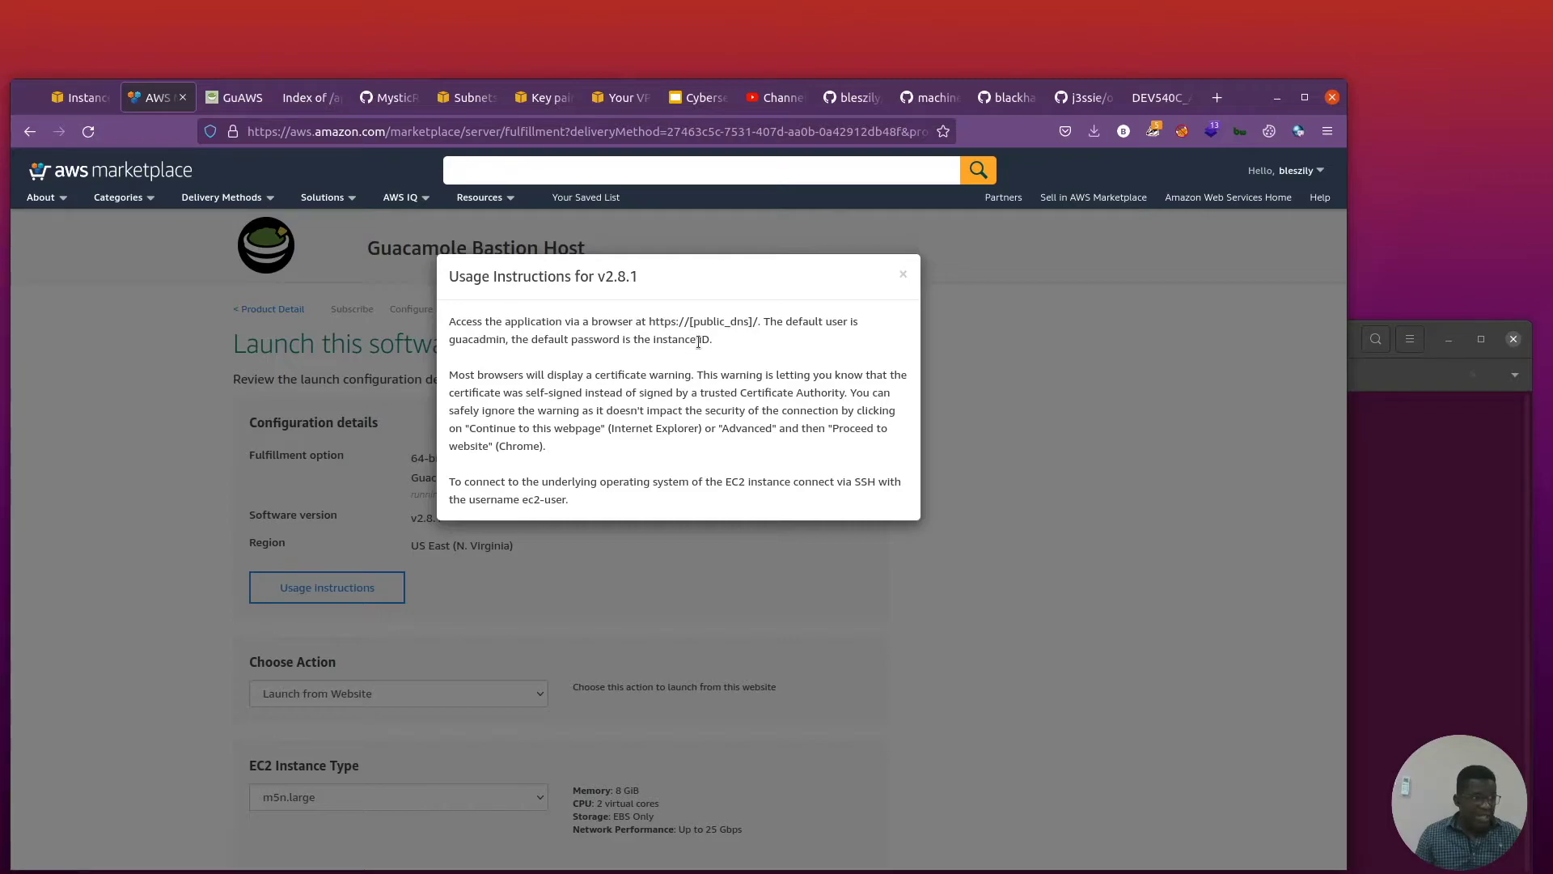
click(155, 172)
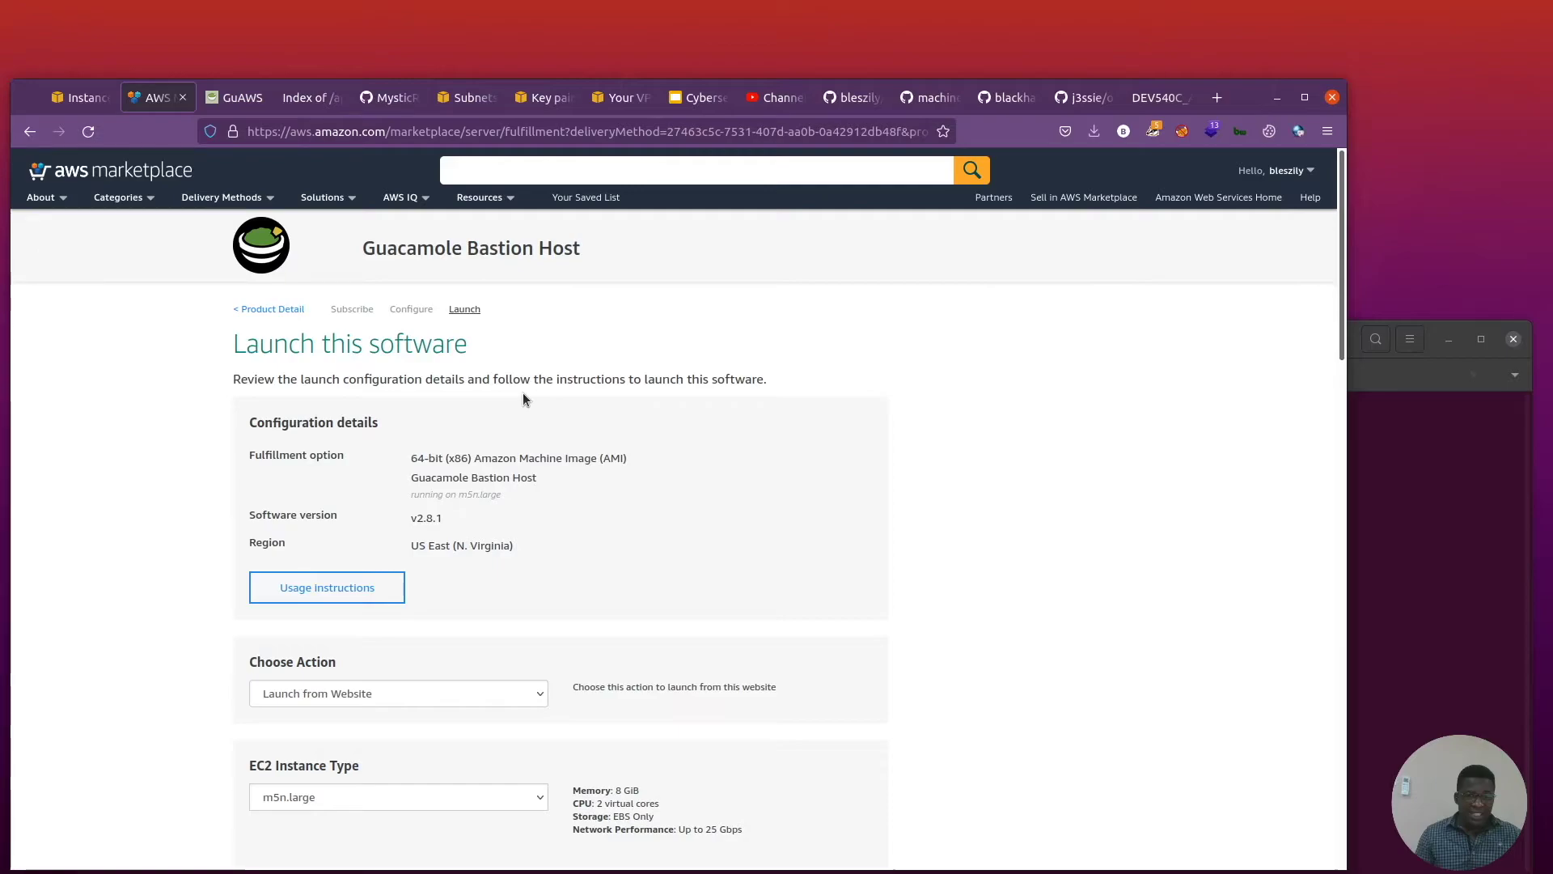
key(ctrl+Page_Up)
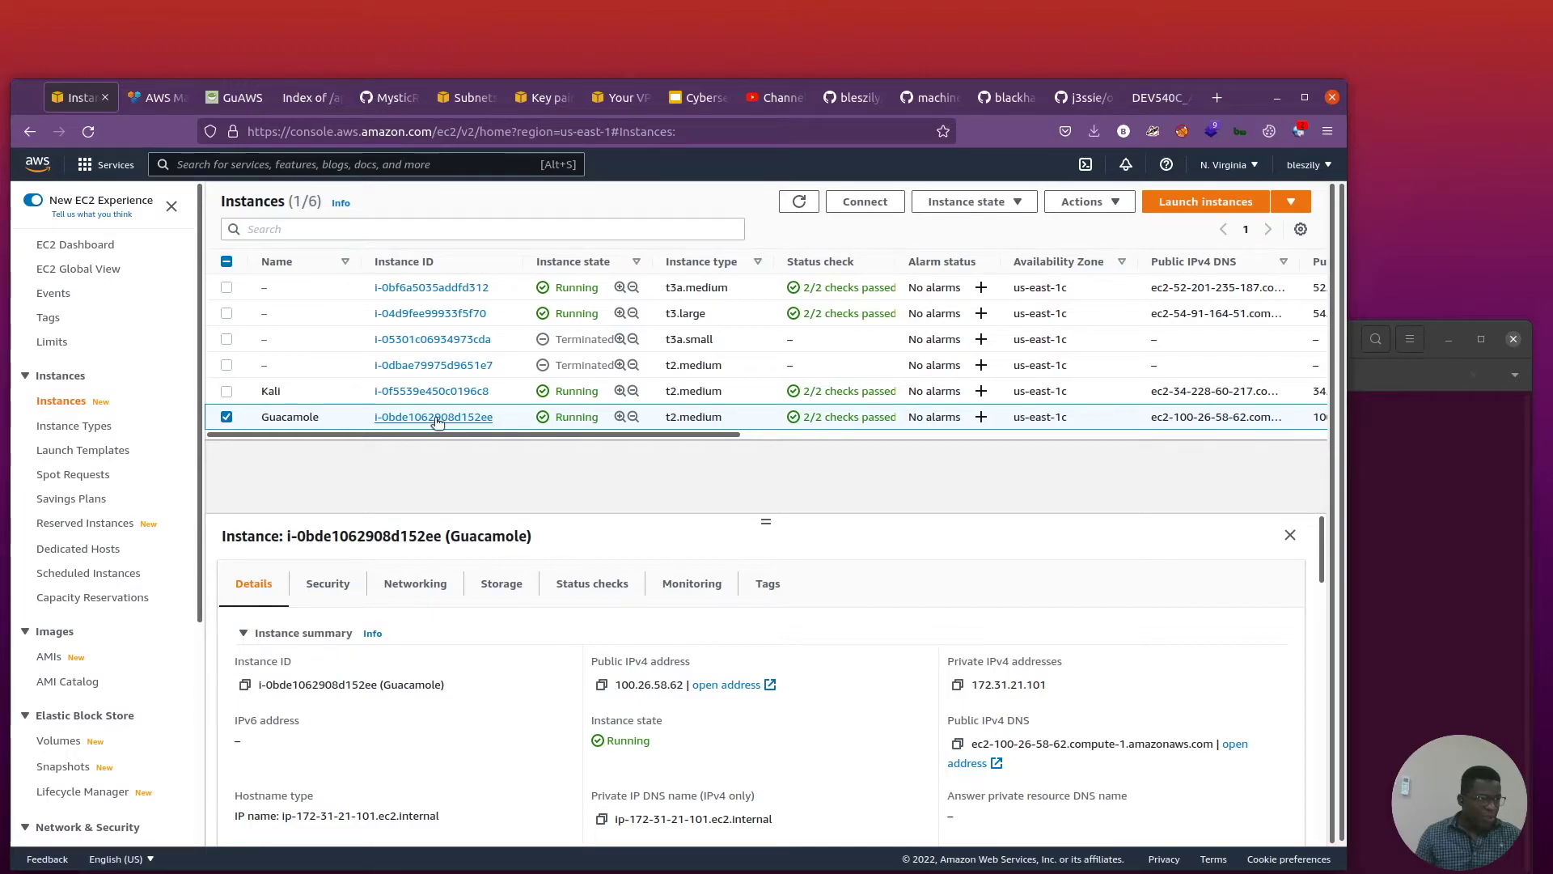
key(ctrl+Page_Down)
key(ctrl+Page_Down)
click(662, 518)
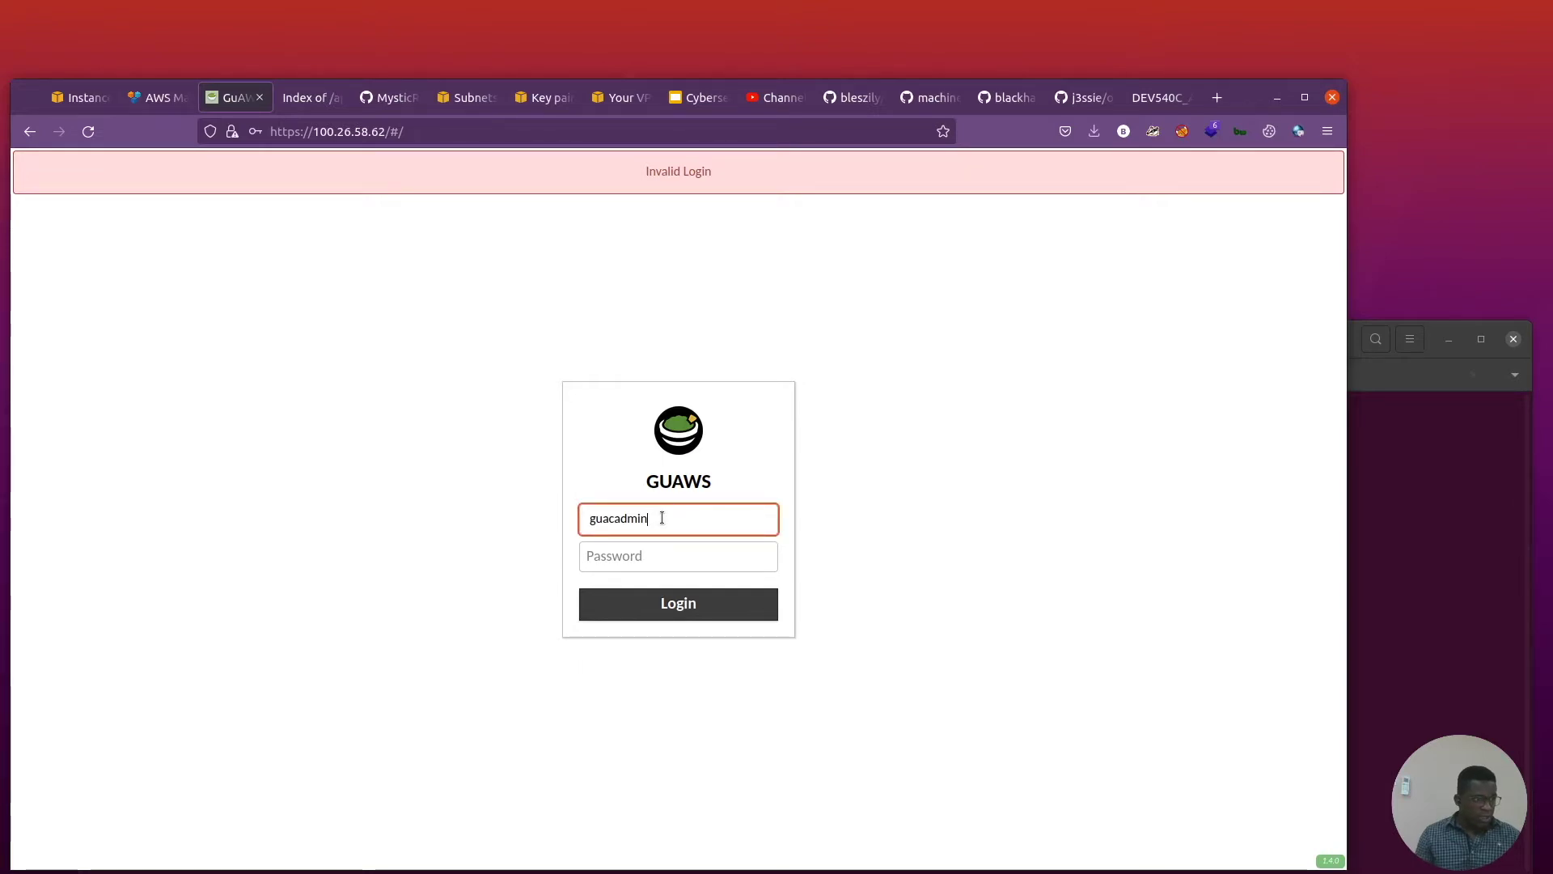
Sign in as guacadmin with the pasted instance ID as password, declining to save the login.
key(Tab)
key(ctrl+v)
click(676, 606)
click(676, 605)
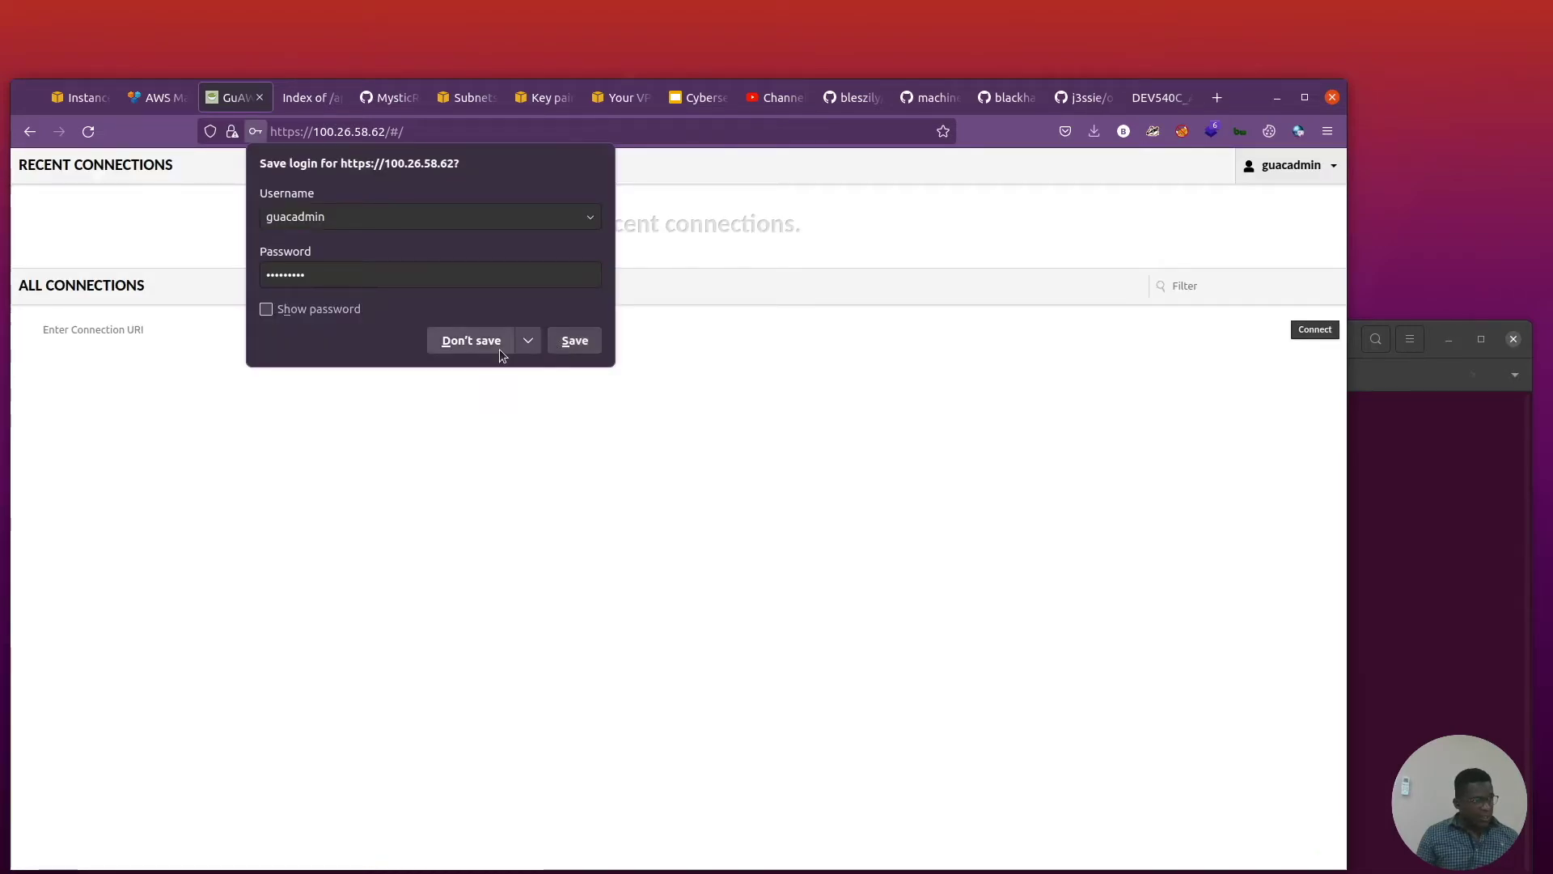
click(498, 348)
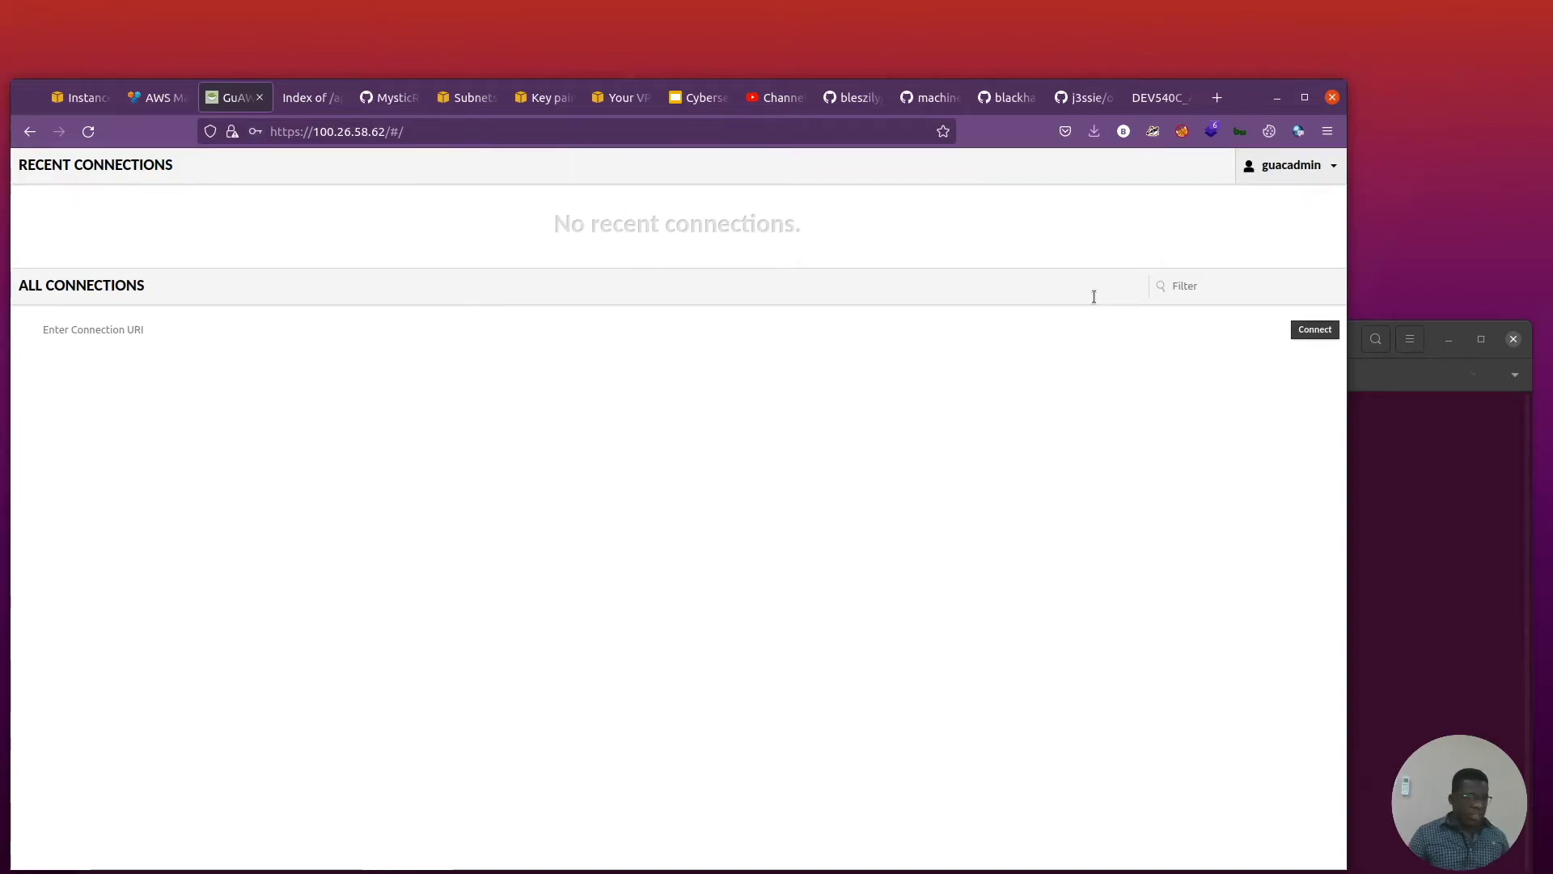
Open Guacamole Settings from the guacadmin menu, inspect the admin user under Users, and go back.
click(1332, 165)
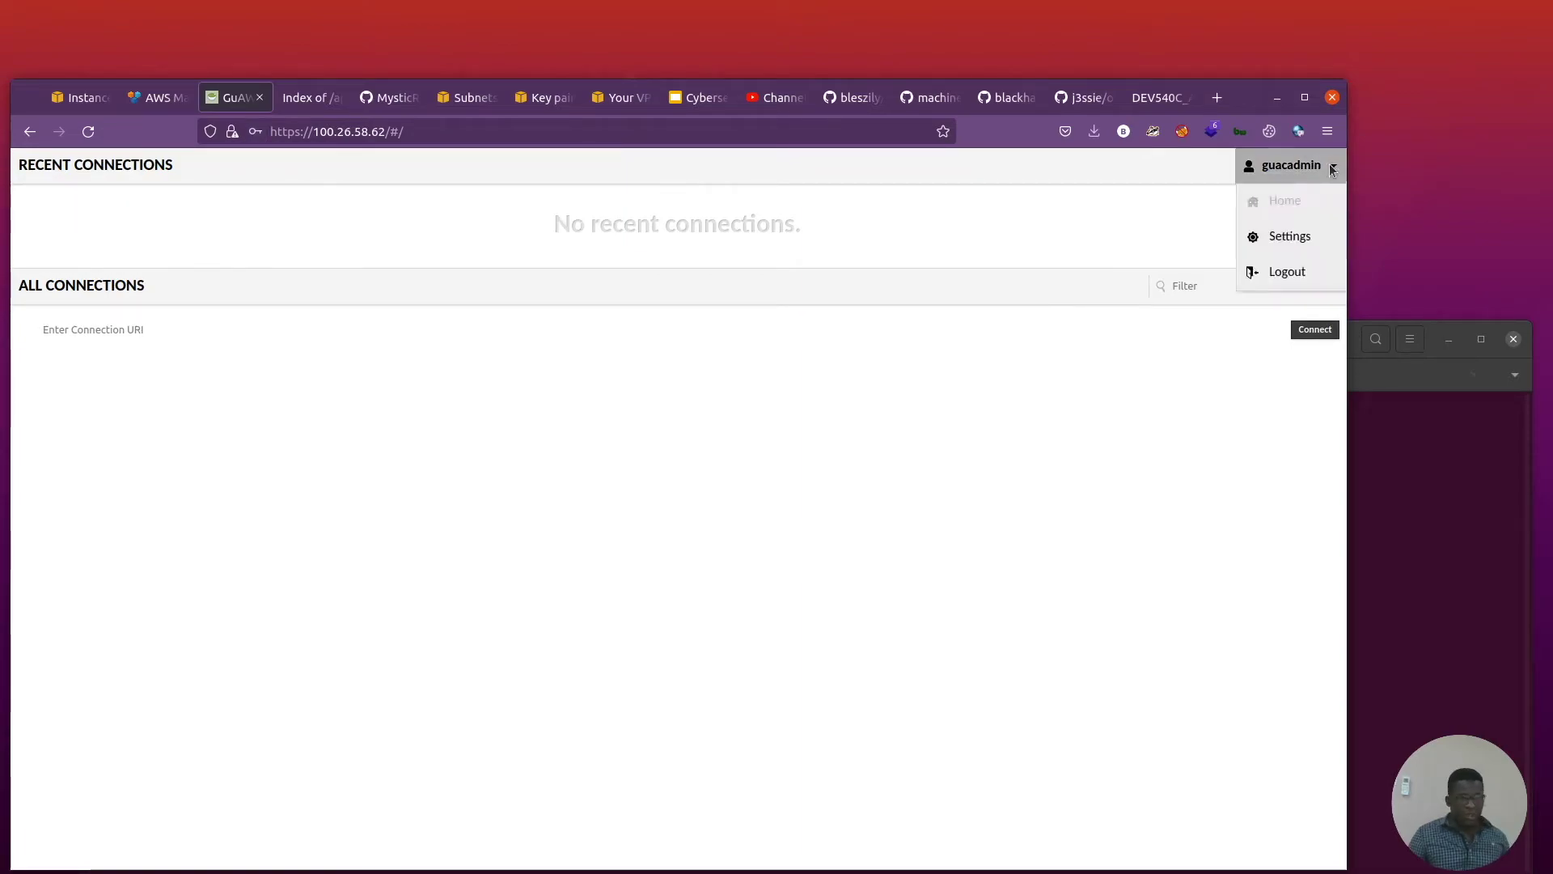
click(1283, 236)
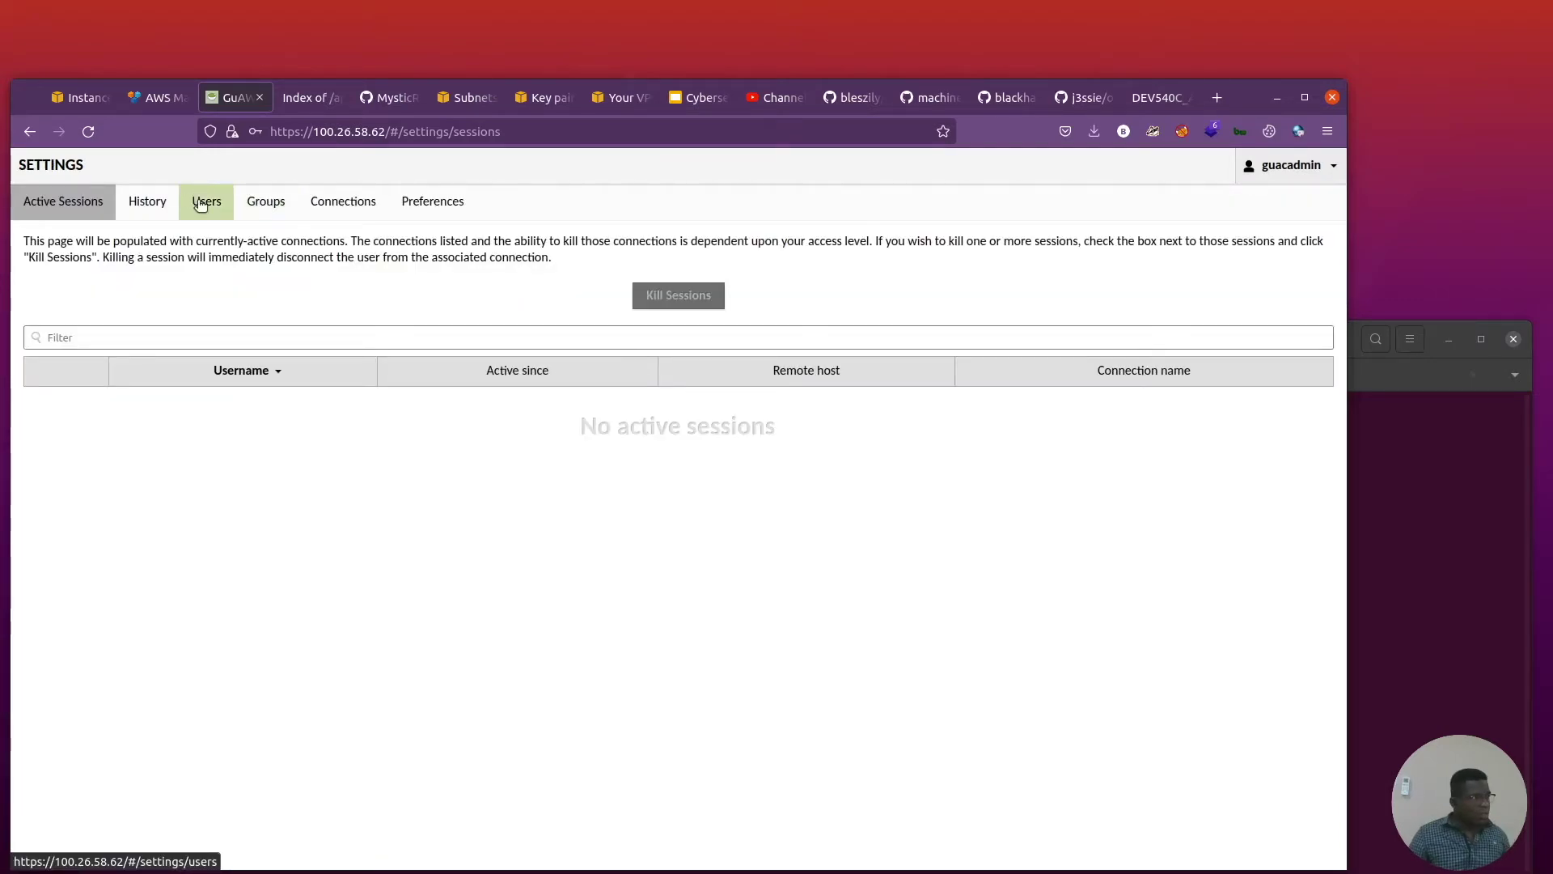
click(203, 202)
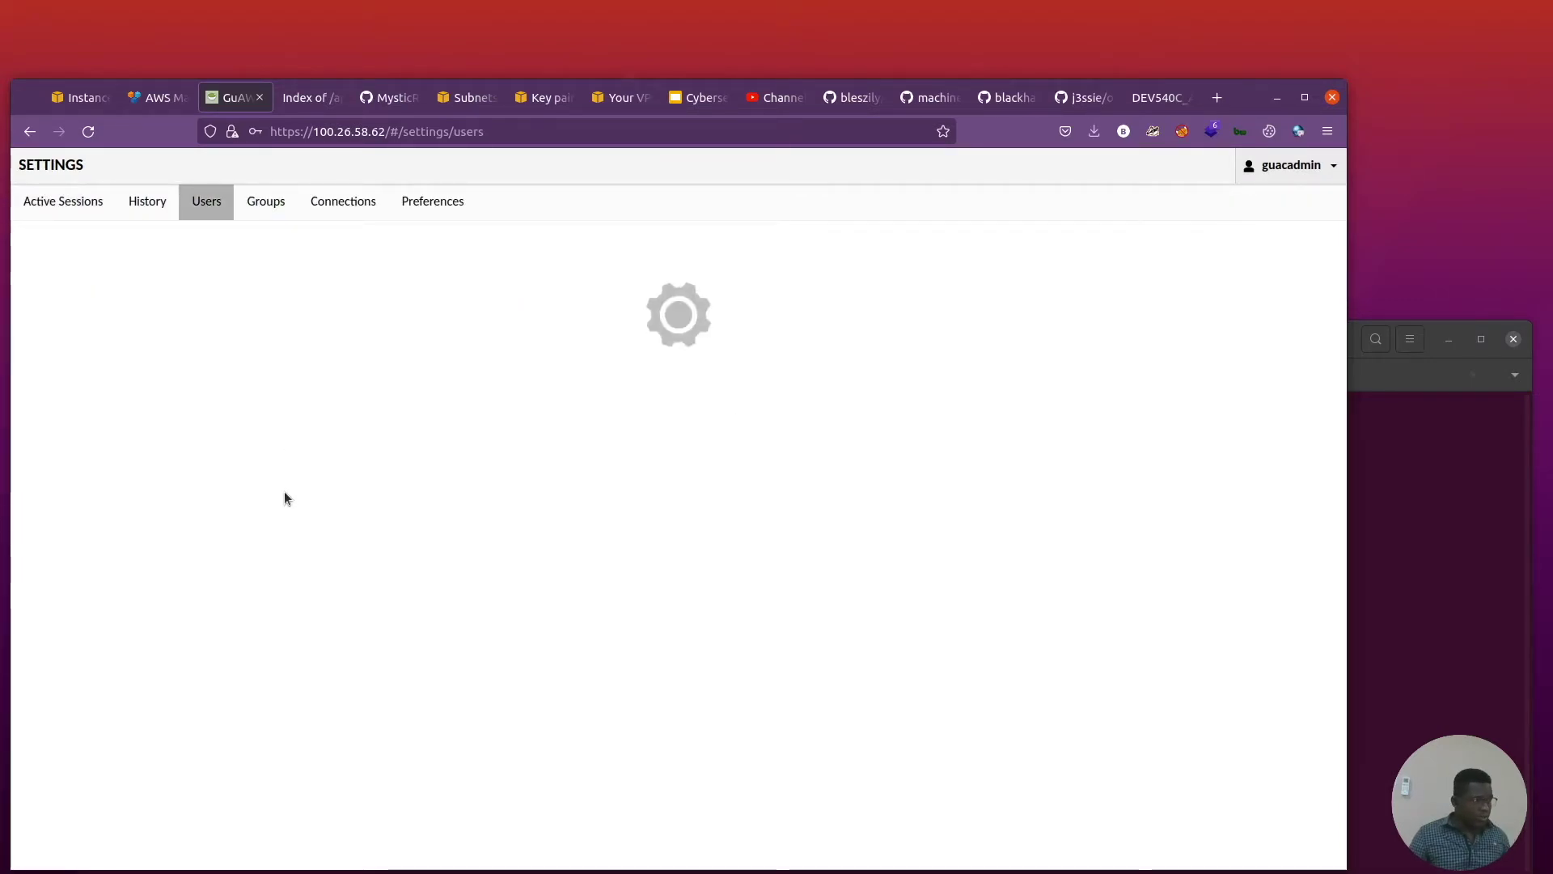
click(90, 365)
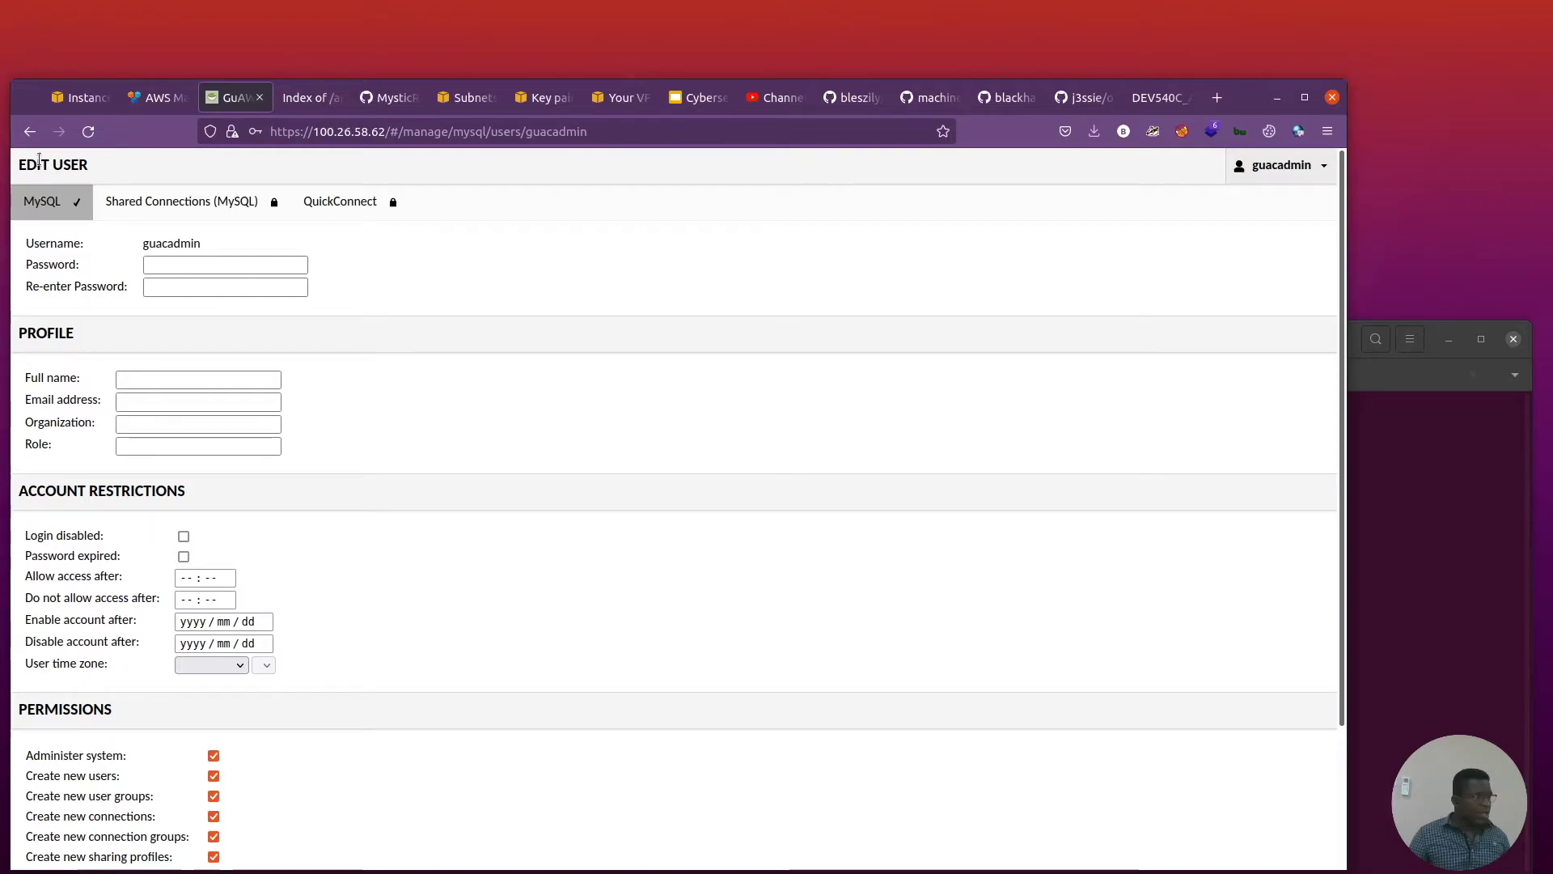
key(alt+Left)
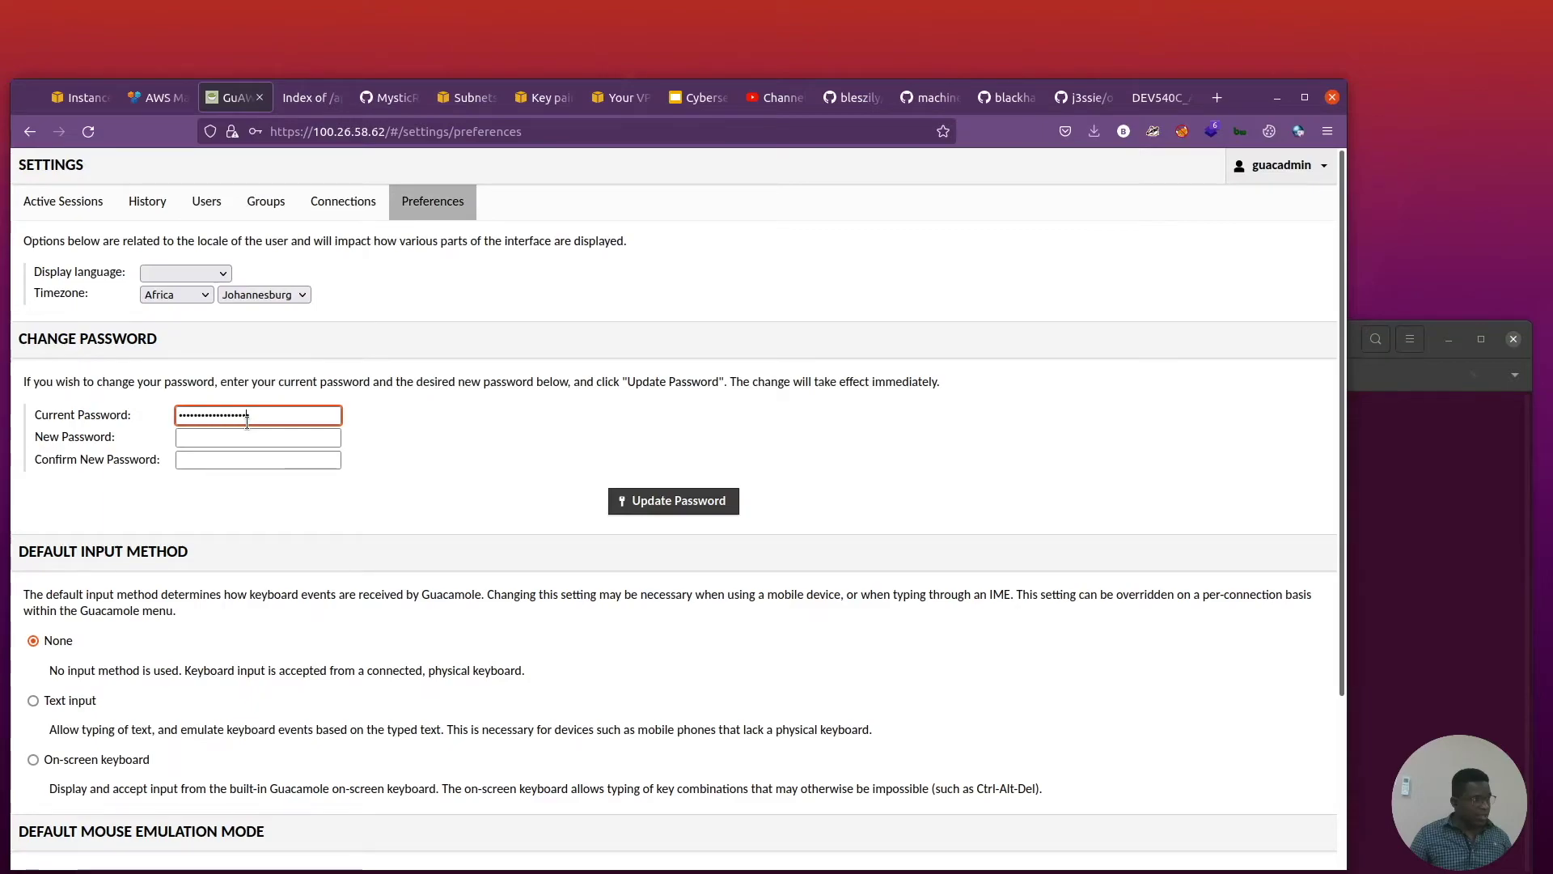
Enter and confirm the new guacadmin password, apply it, and acknowledge the change.
click(242, 437)
text(a)
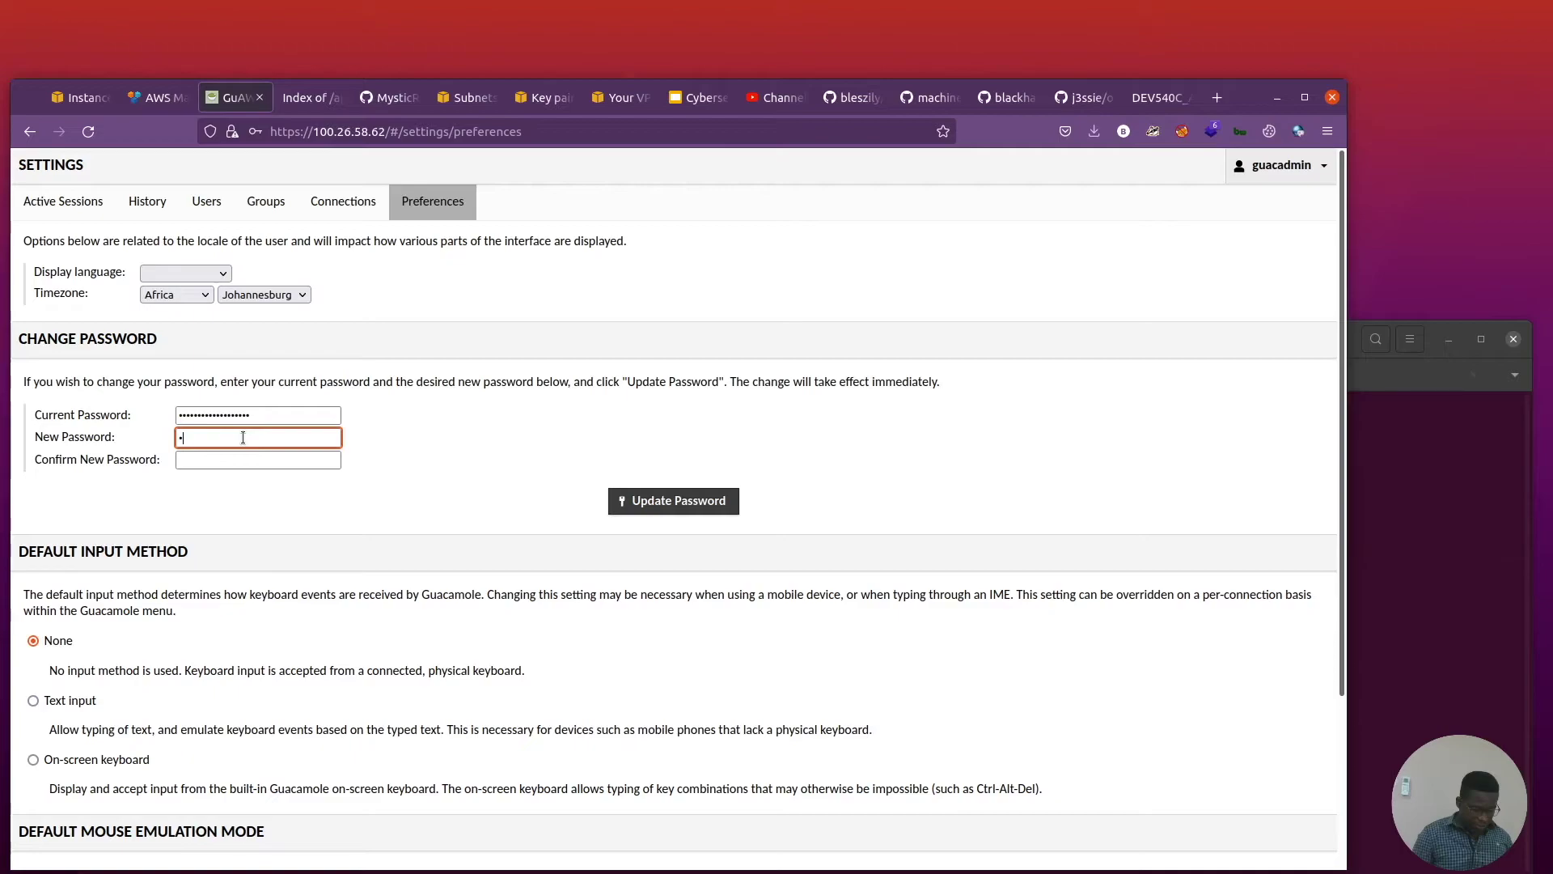
text(•••••••••••••)
key(Tab)
text(••••••••••••••)
click(712, 499)
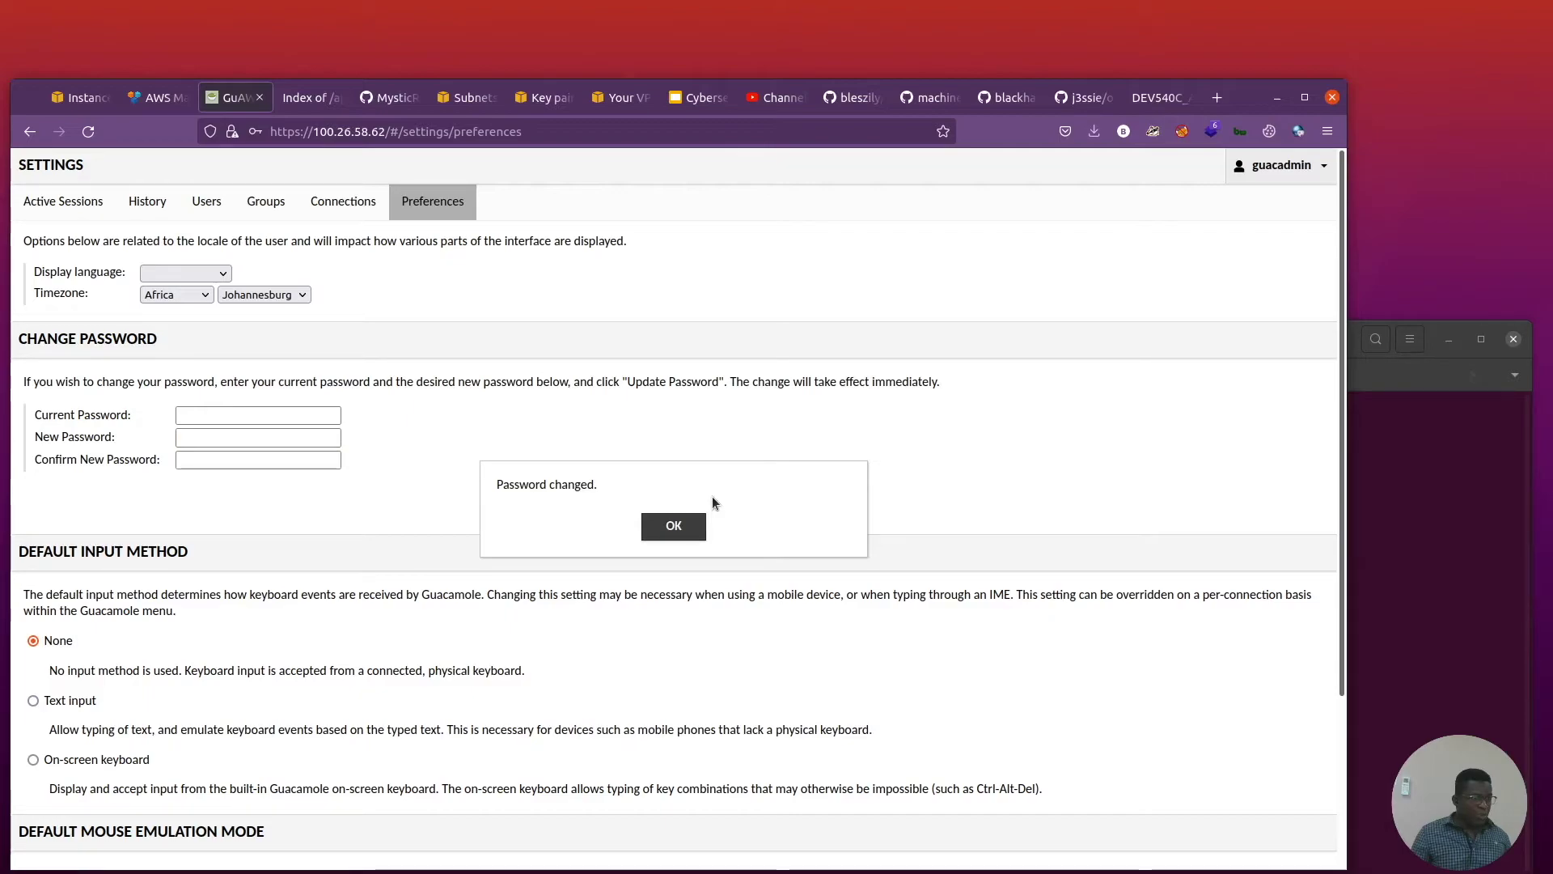
click(674, 524)
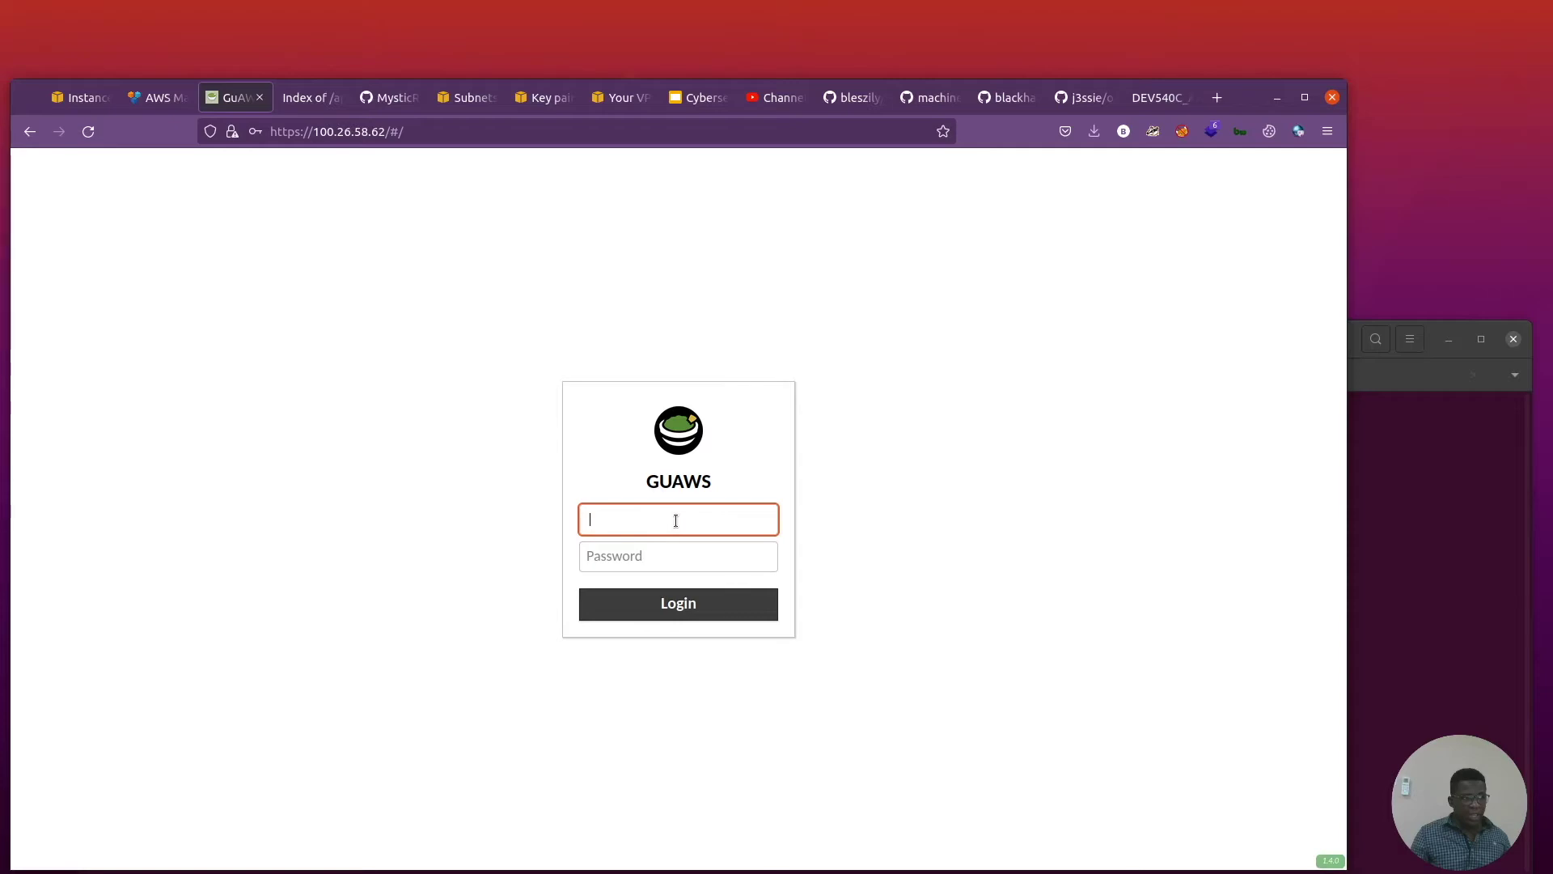
Try signing in as guacadmin with the pasted new password, declining Firefox's save offer.
text(gua)
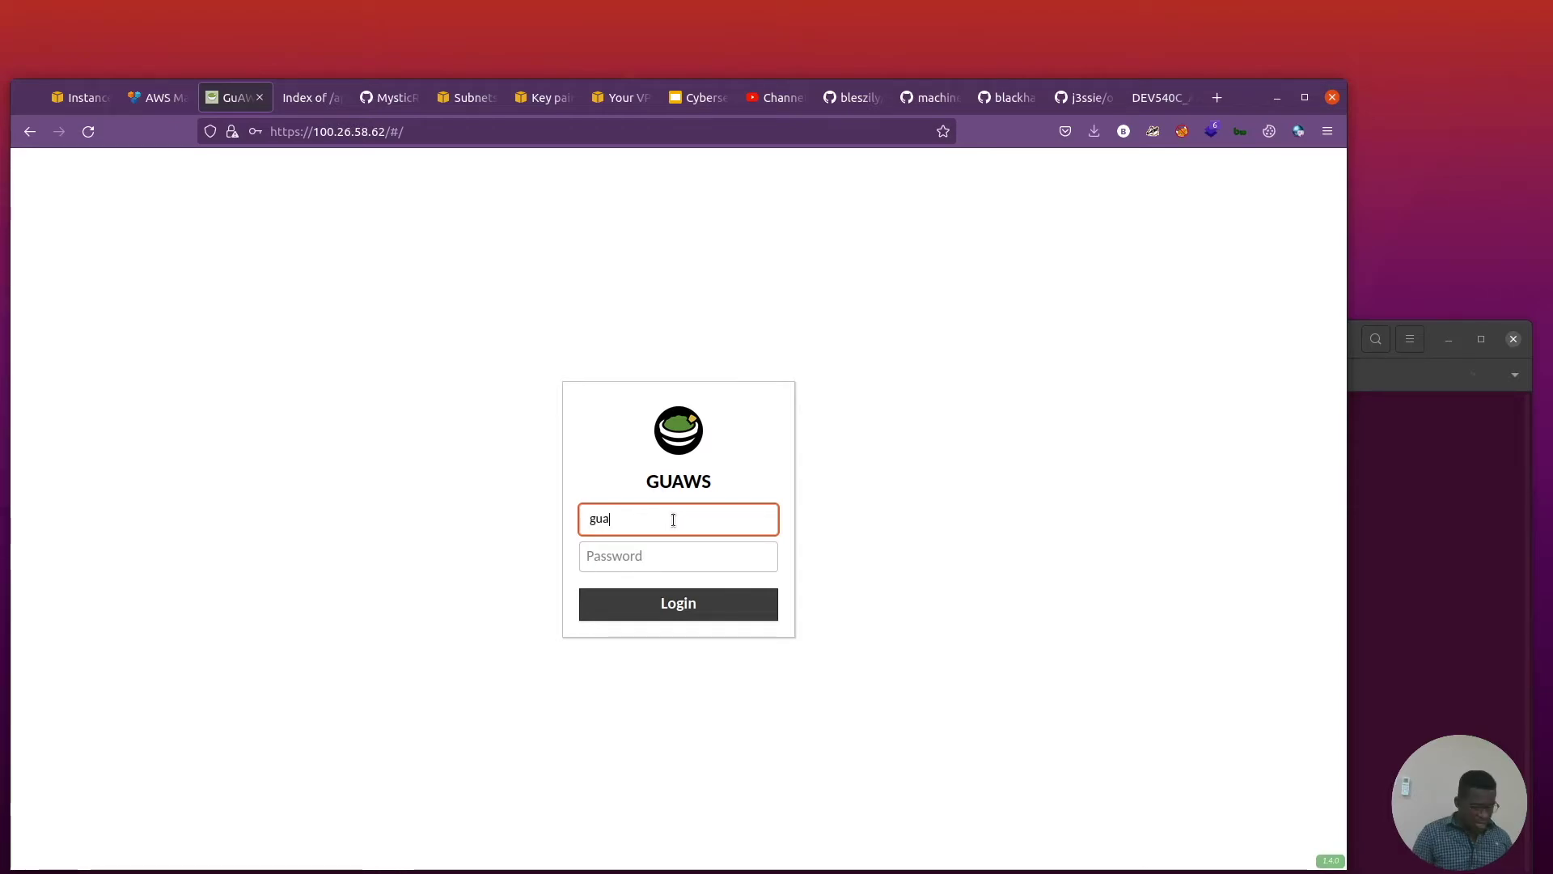
text(cadmin)
key(Tab)
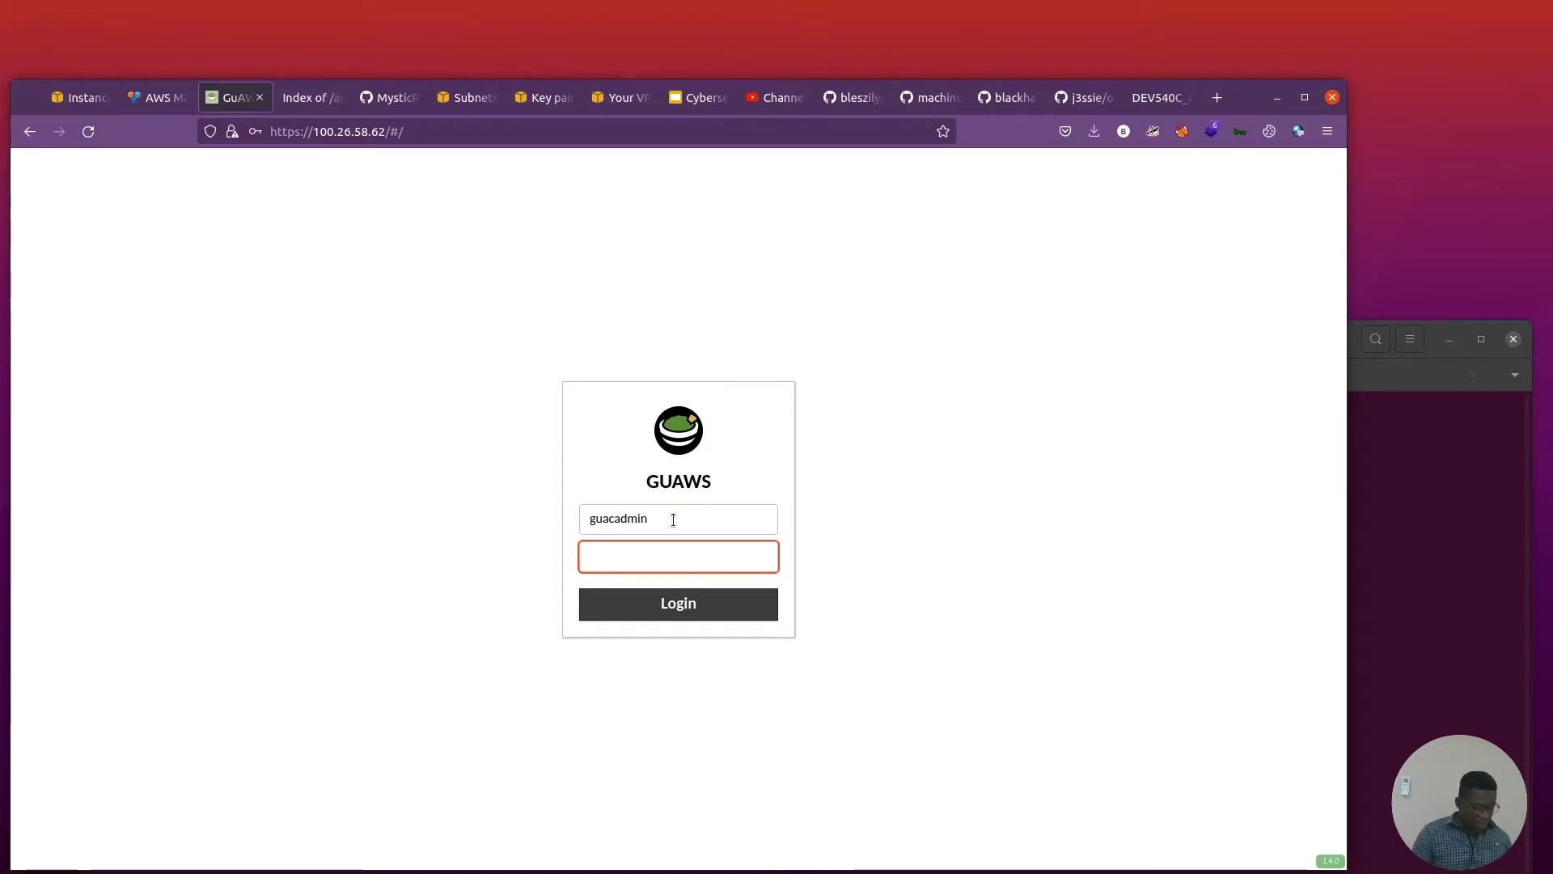
key(ctrl+v)
key(Return)
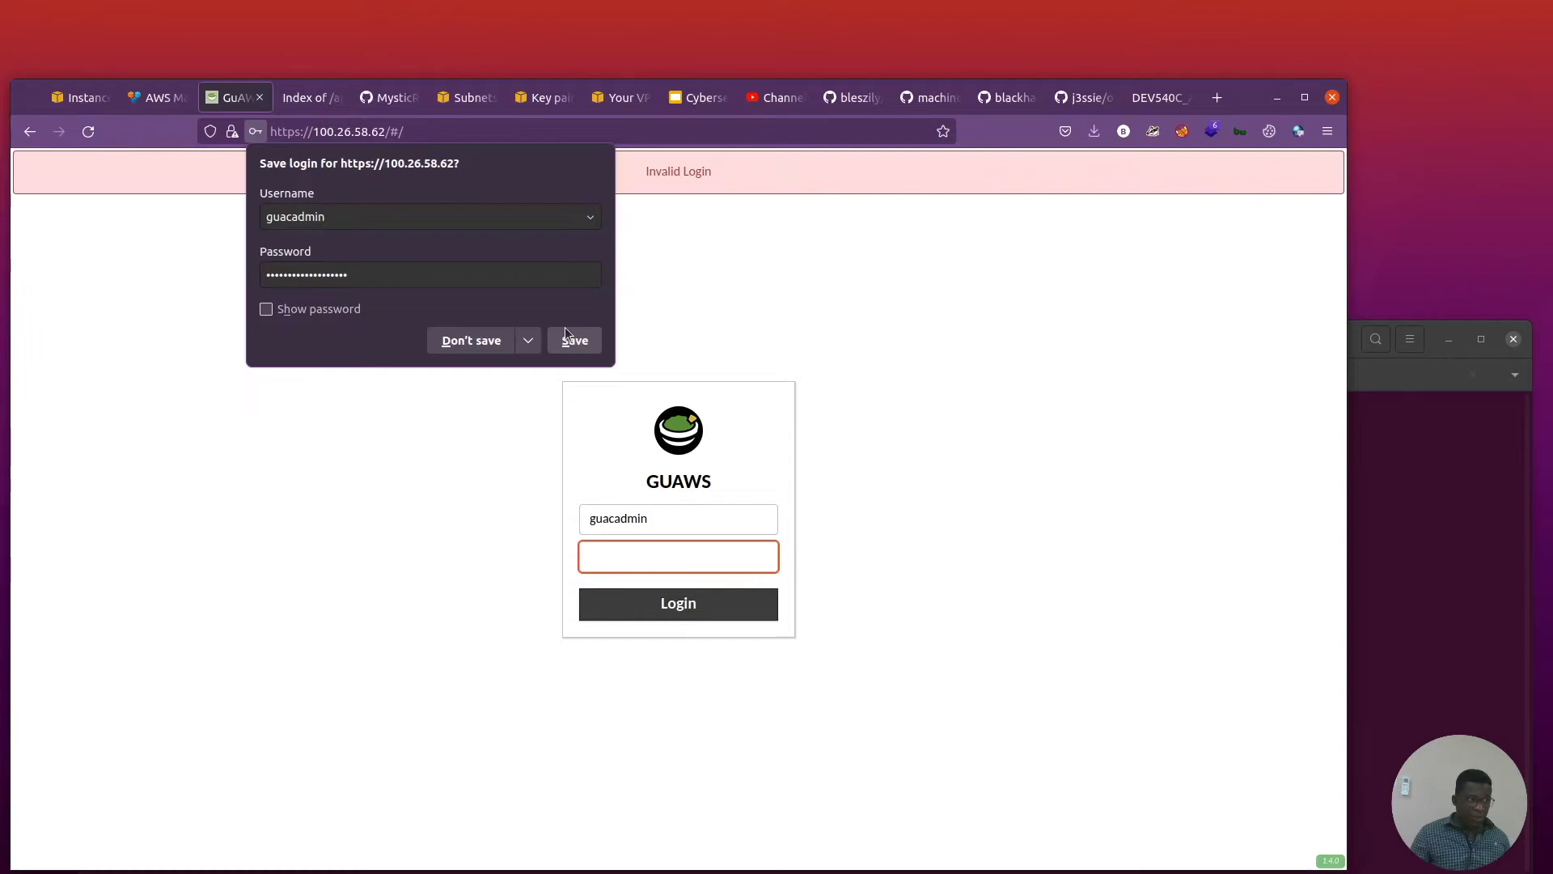
click(472, 341)
Retry the login with the correct new password and let Firefox remember it.
text(••)
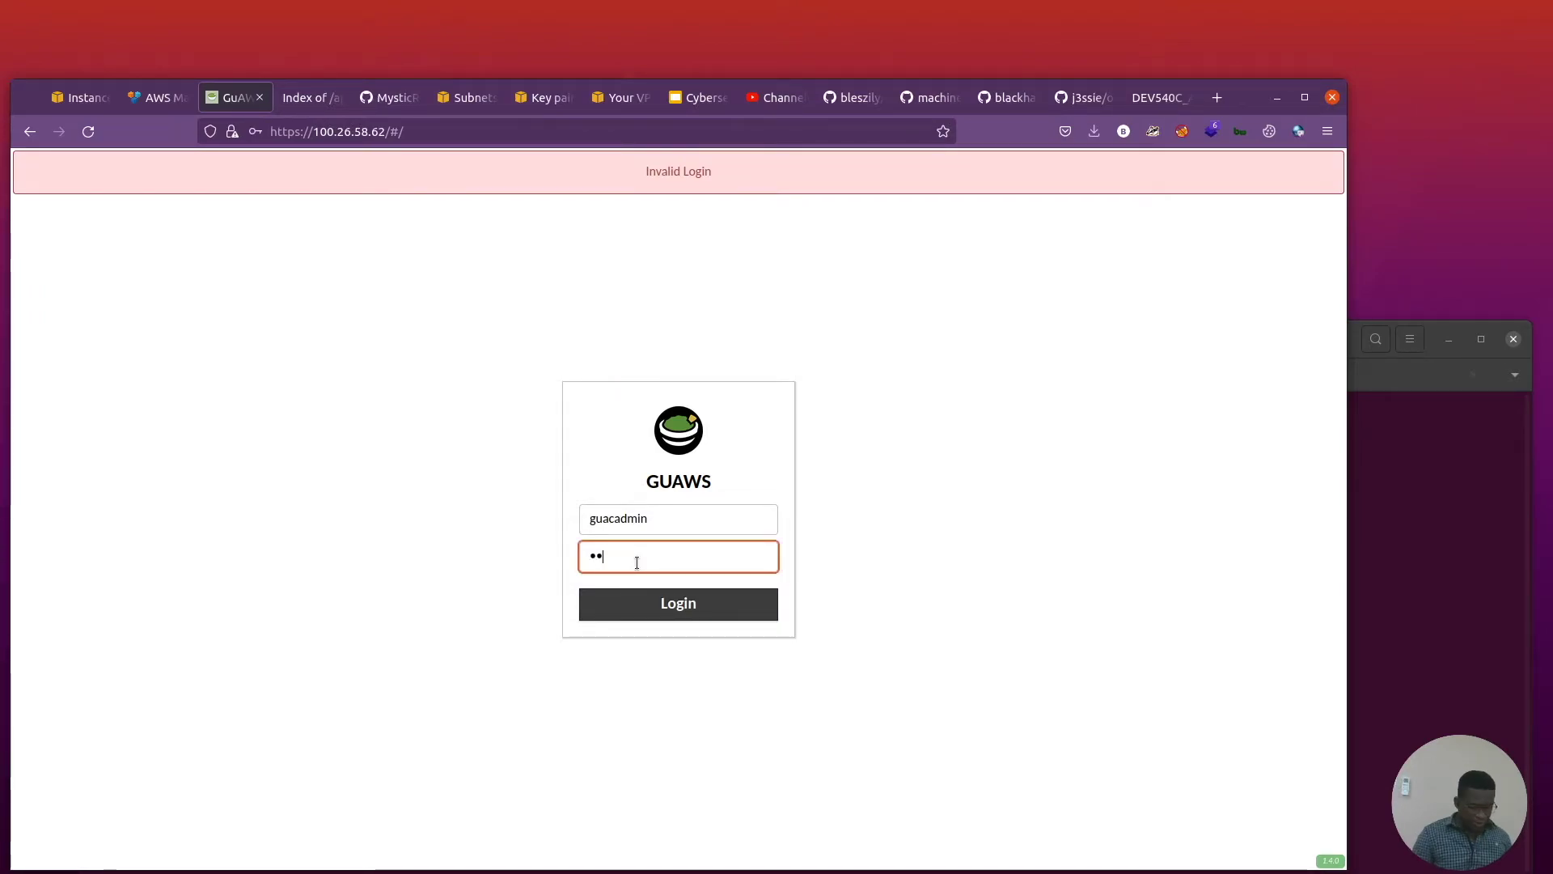
text(••••••••••)
key(Return)
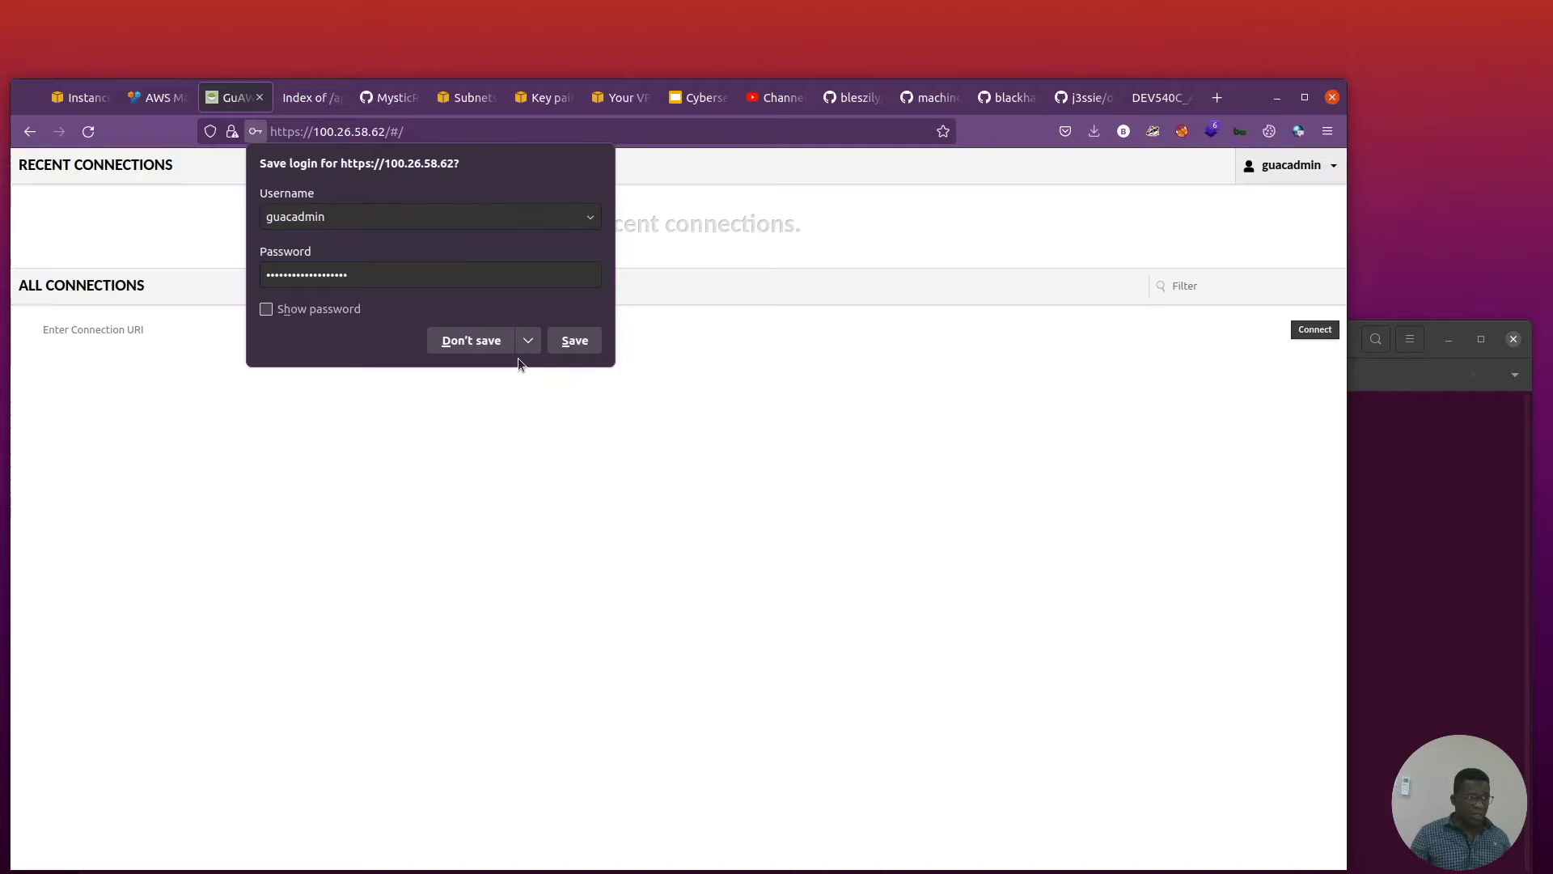
click(575, 351)
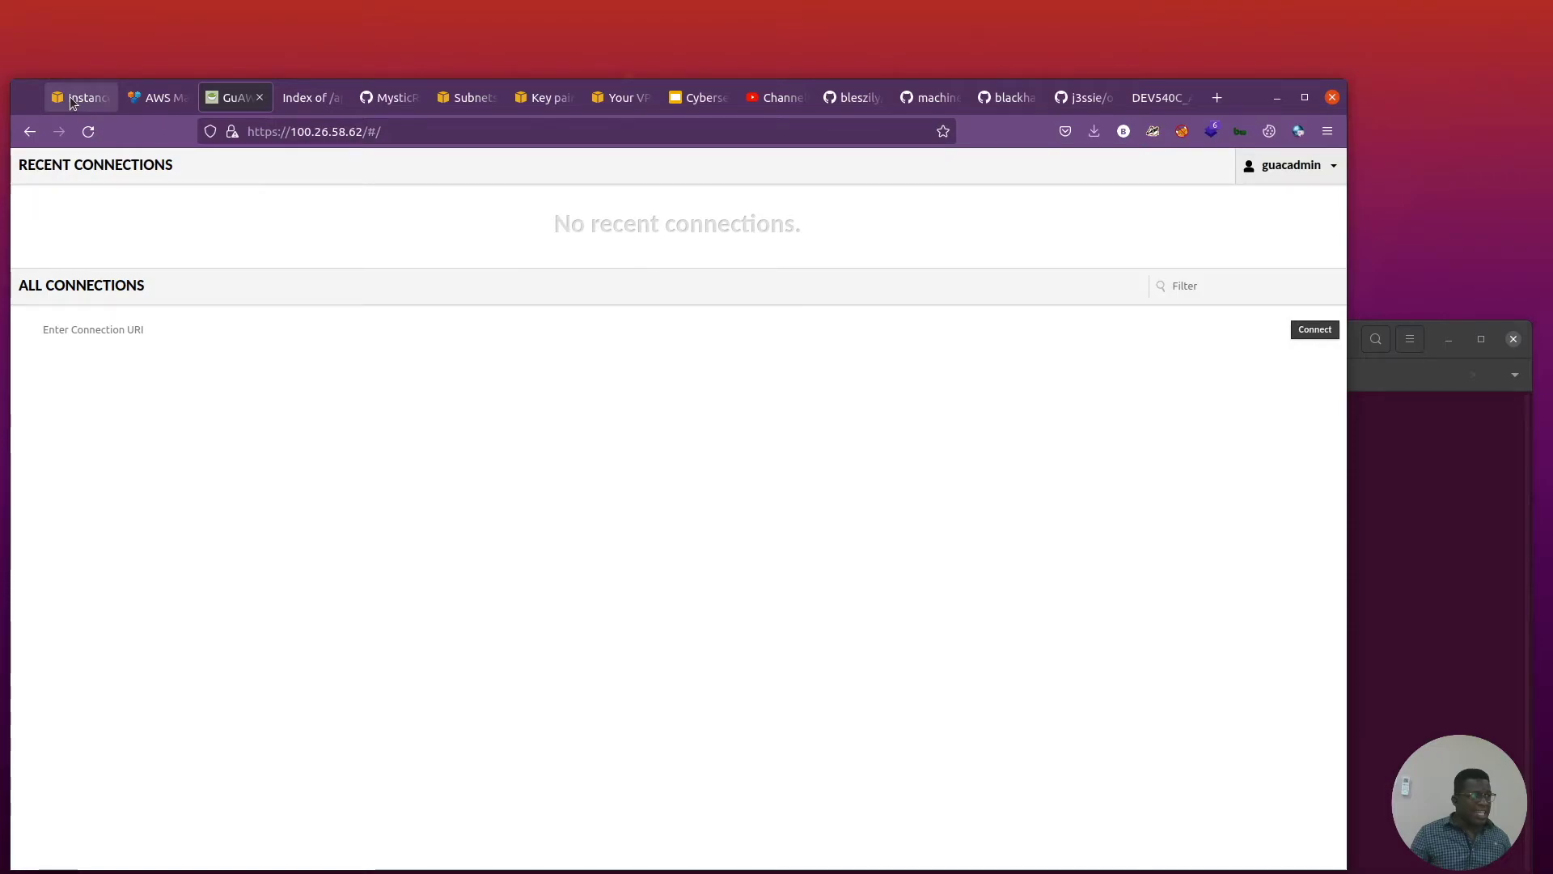
Copy the Kali instance's public IPv4 34.228.60.217 from EC2 and return to Guacamole settings.
click(74, 98)
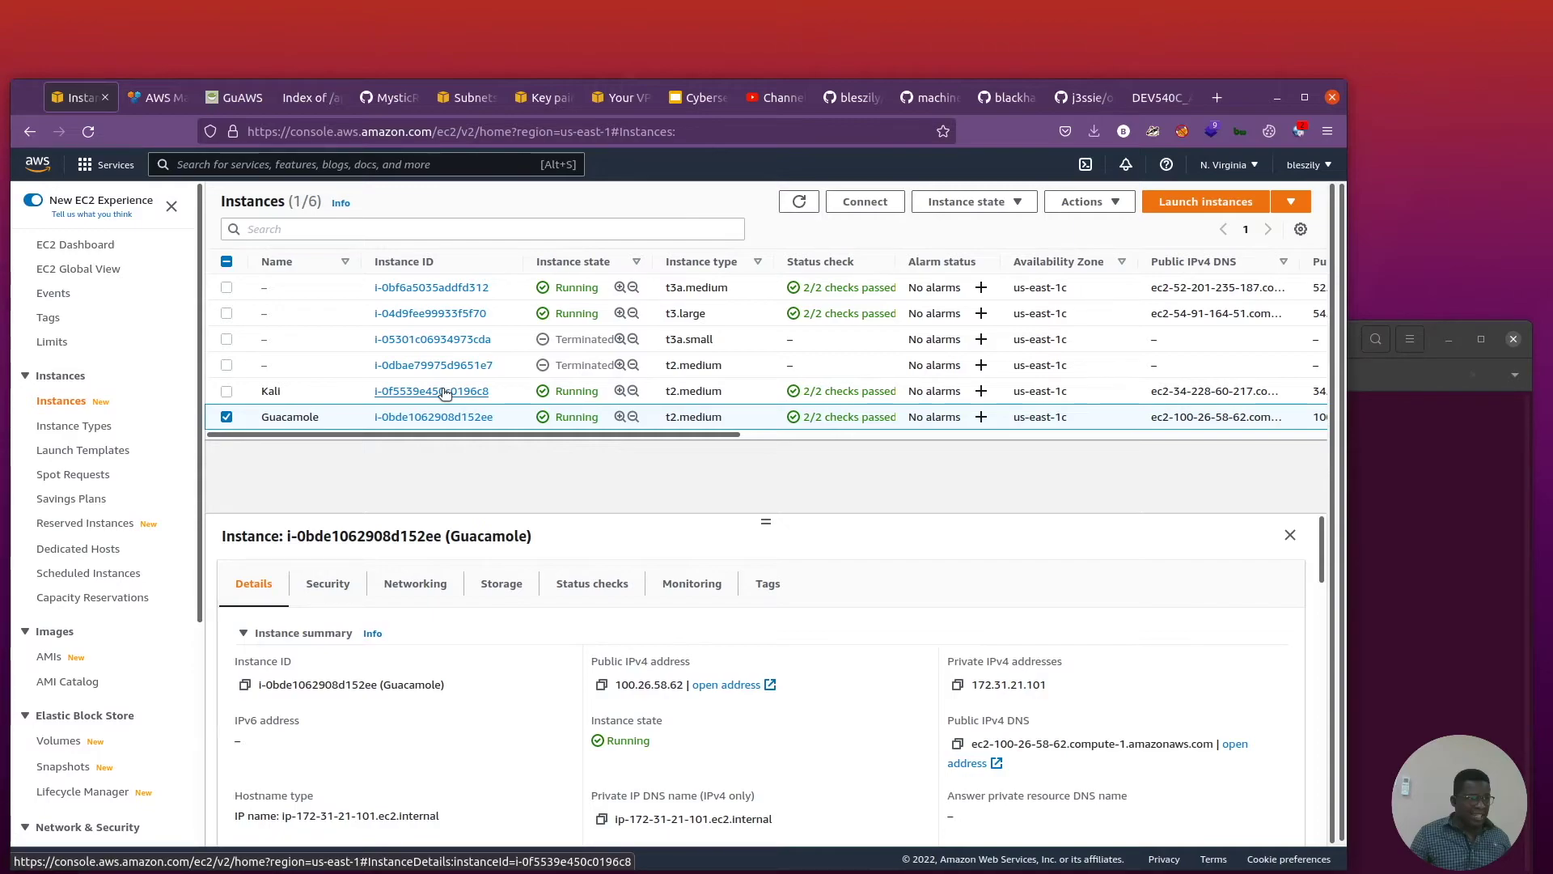
scroll(712, 390, right, 8)
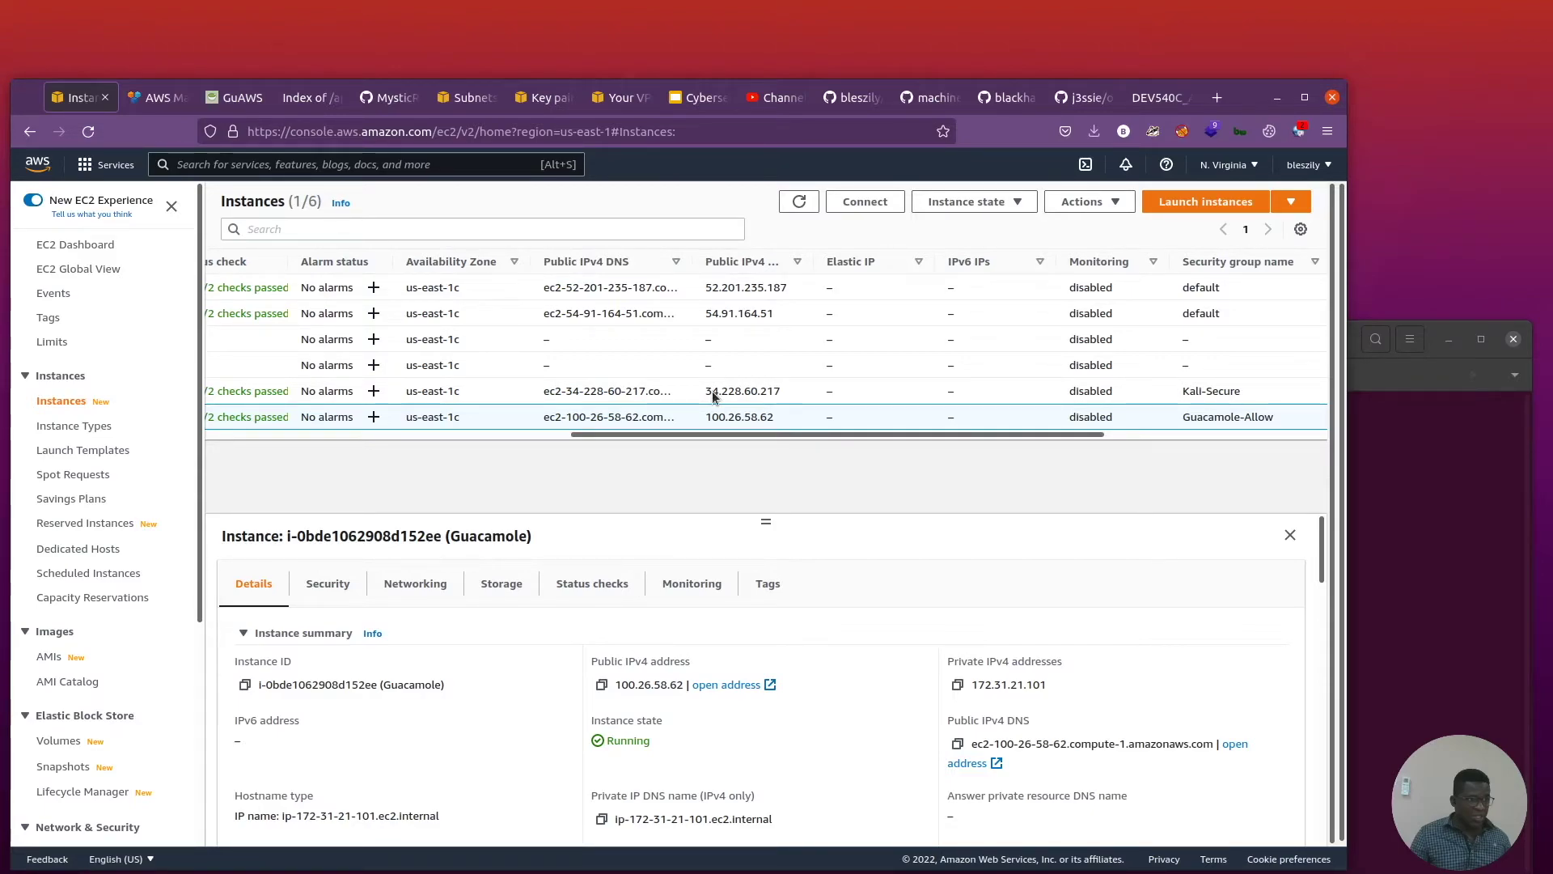
double_click(746, 391)
key(ctrl+c)
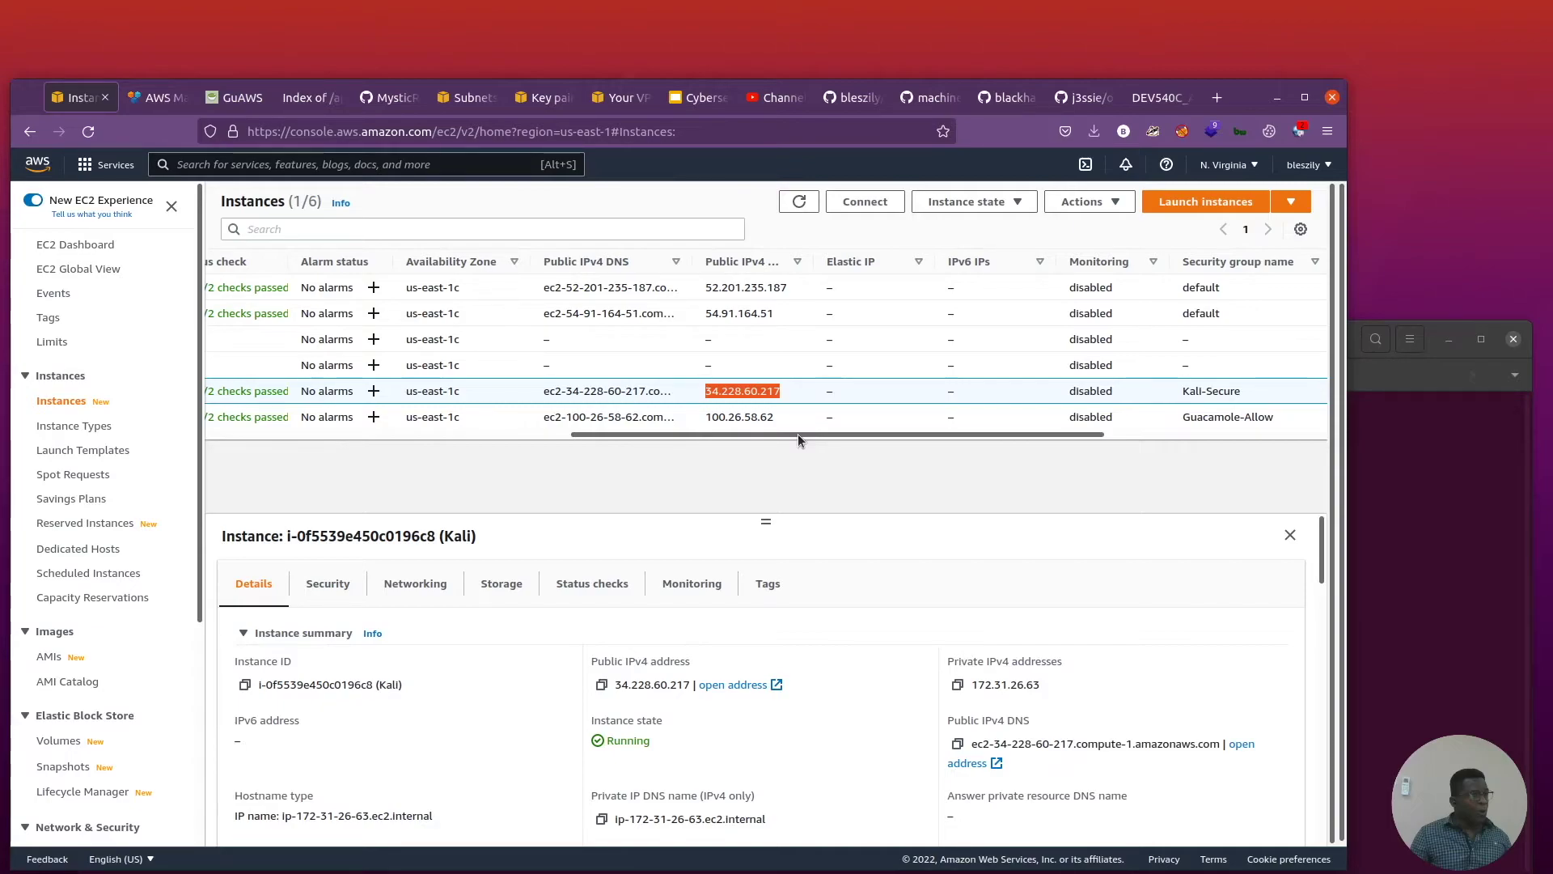
click(234, 97)
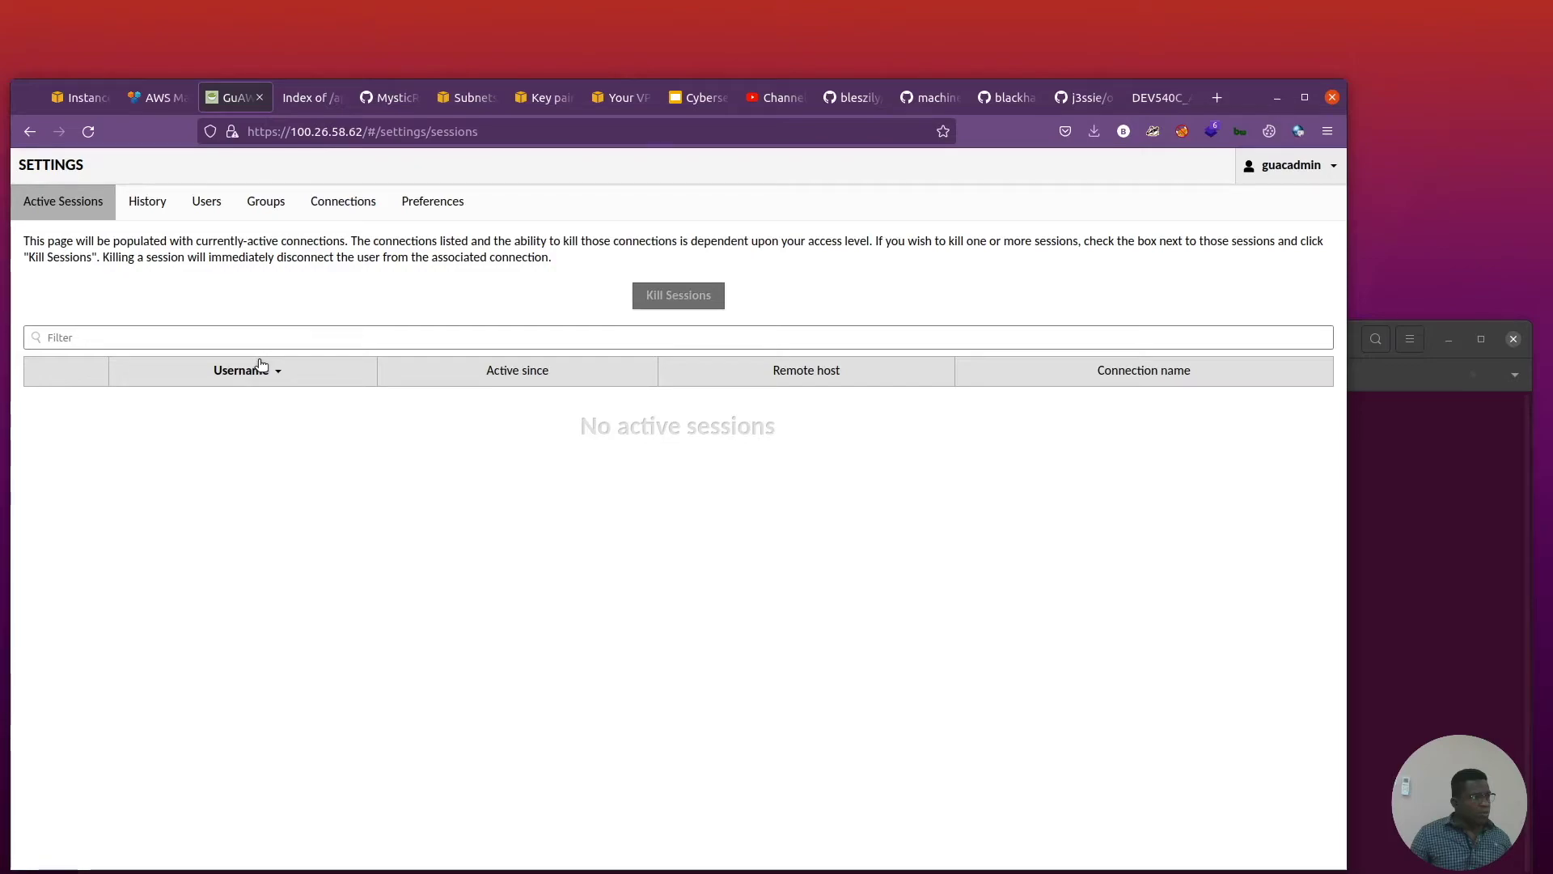
Start a new Guacamole connection using the SSH protocol.
click(343, 201)
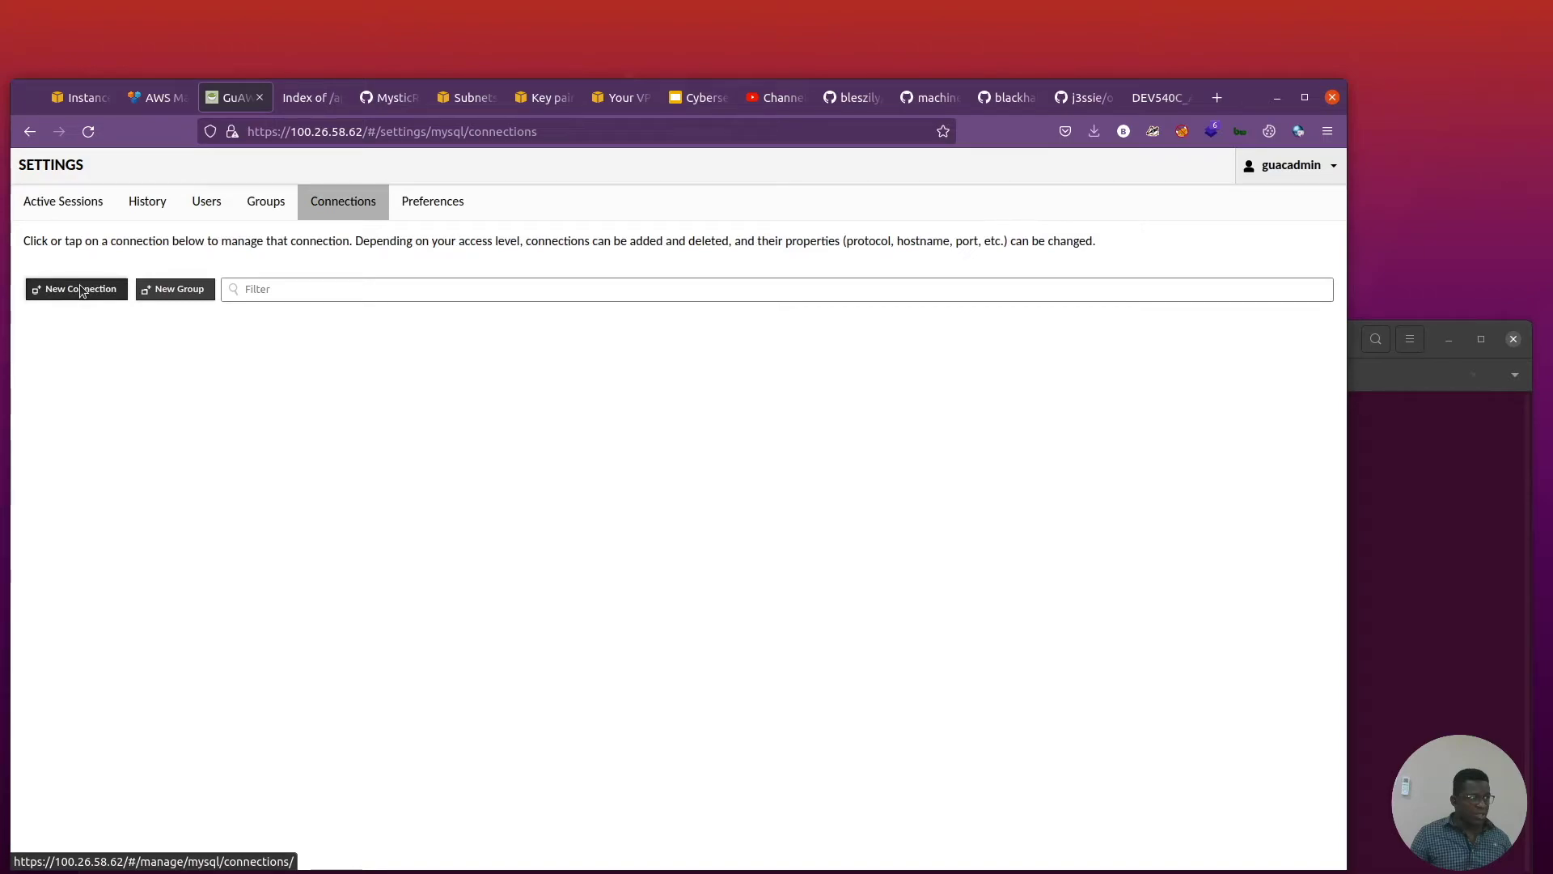
click(81, 289)
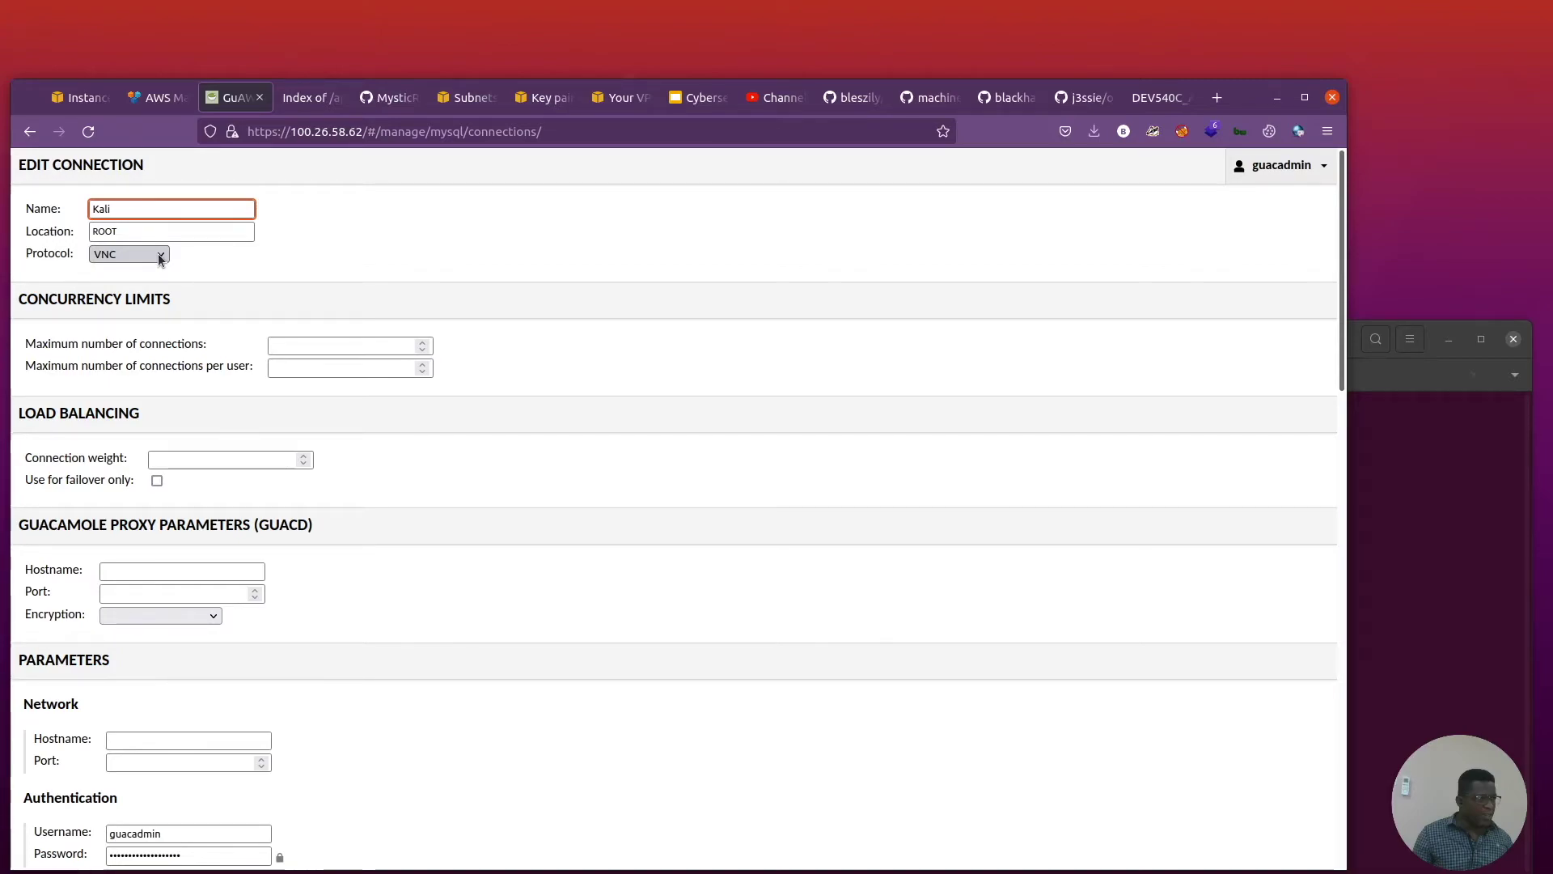
click(159, 255)
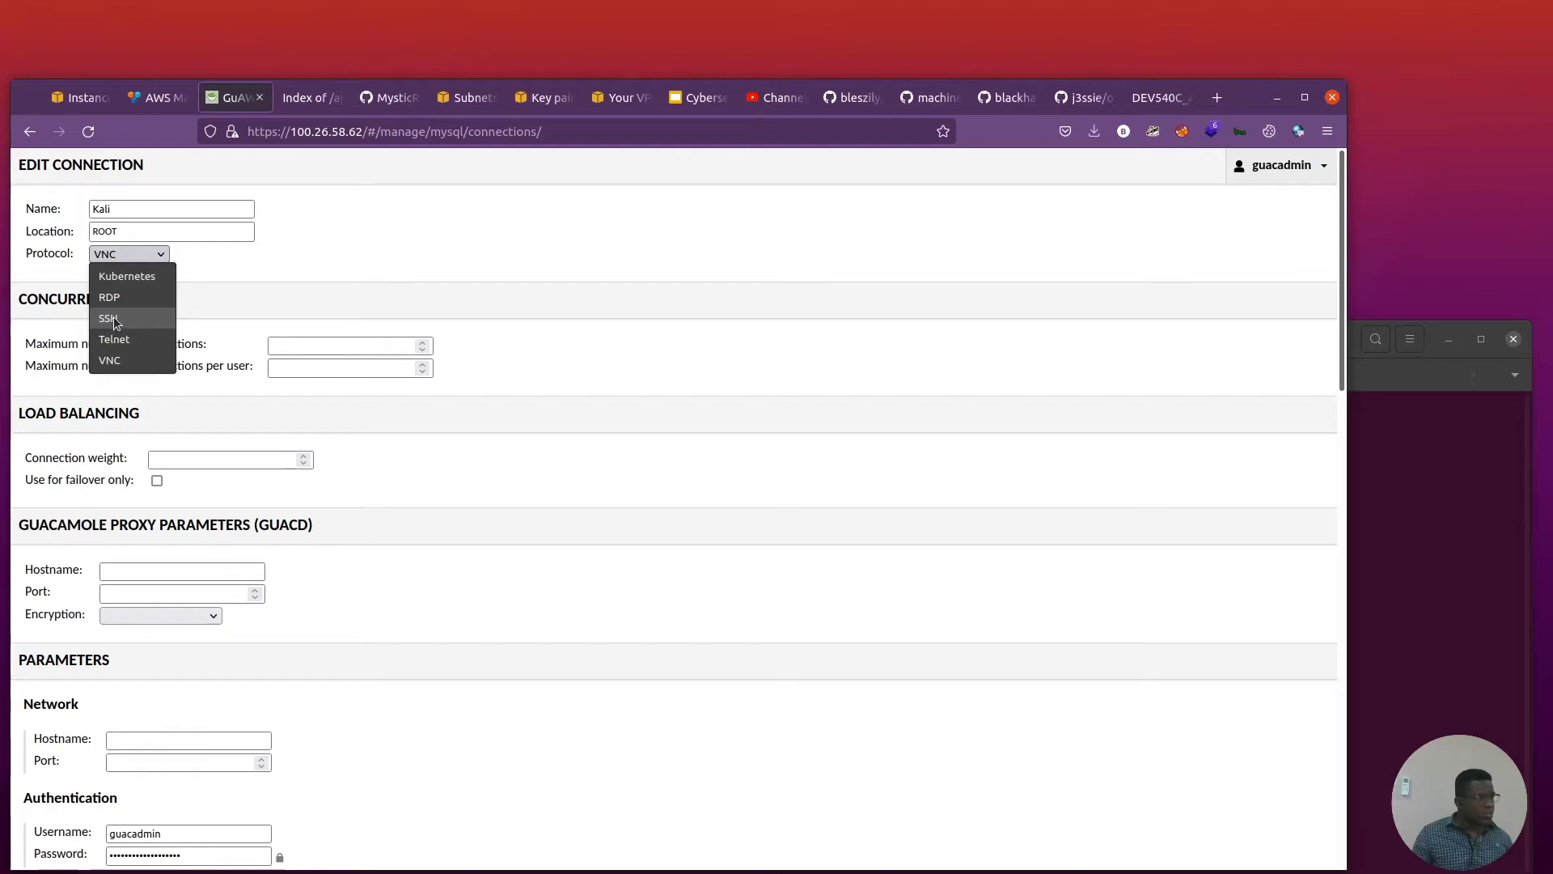
click(113, 317)
Set the connection's hostname to 34.228.60.217 and port to 22.
scroll(169, 390, down, 2)
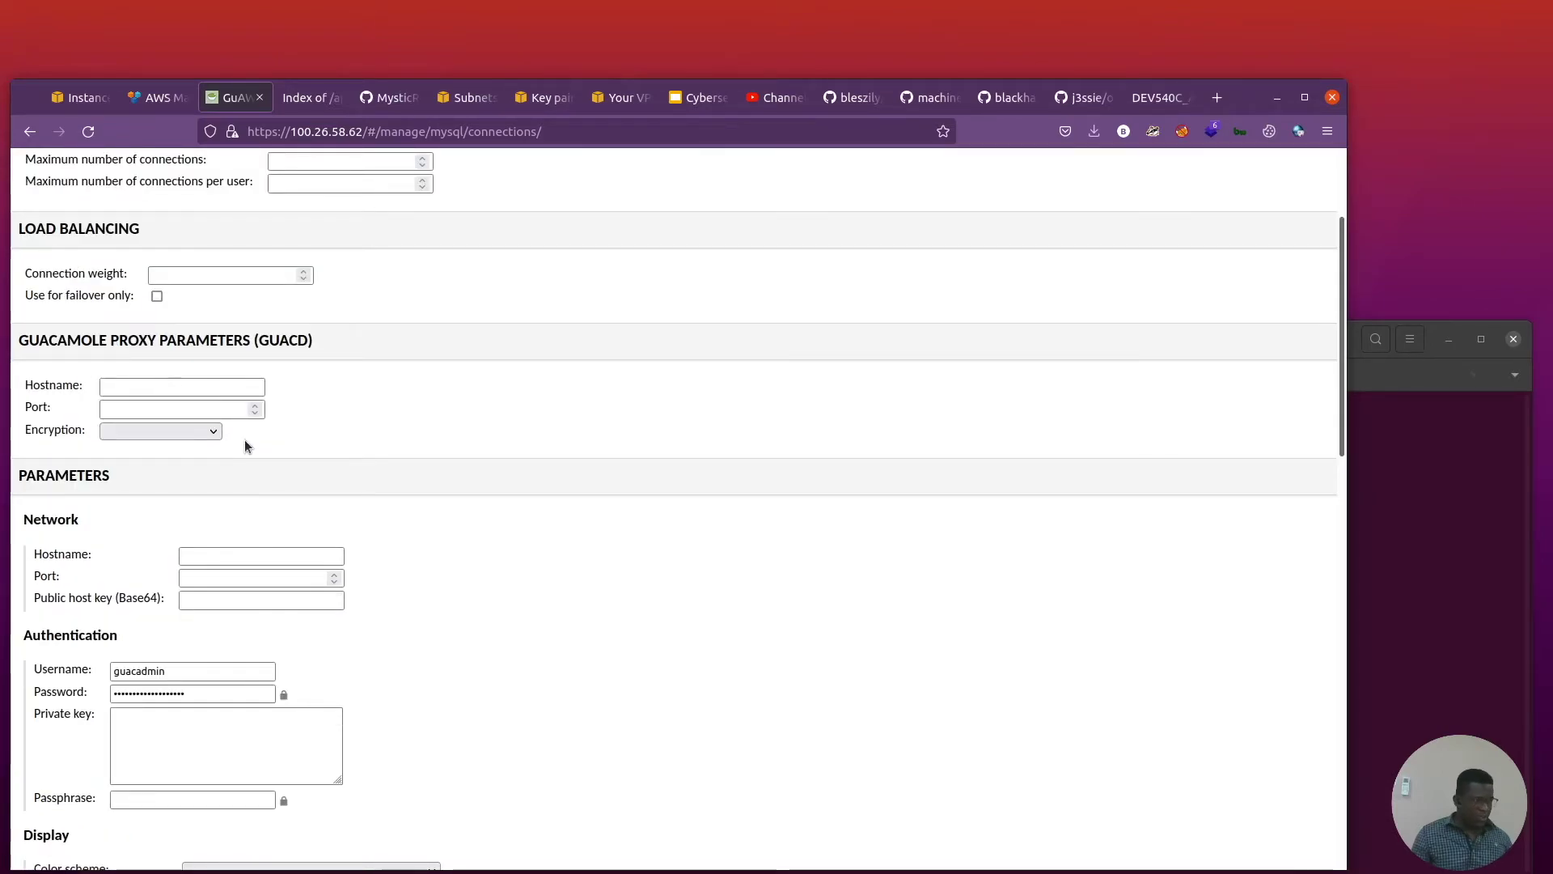
scroll(244, 439, down, 2)
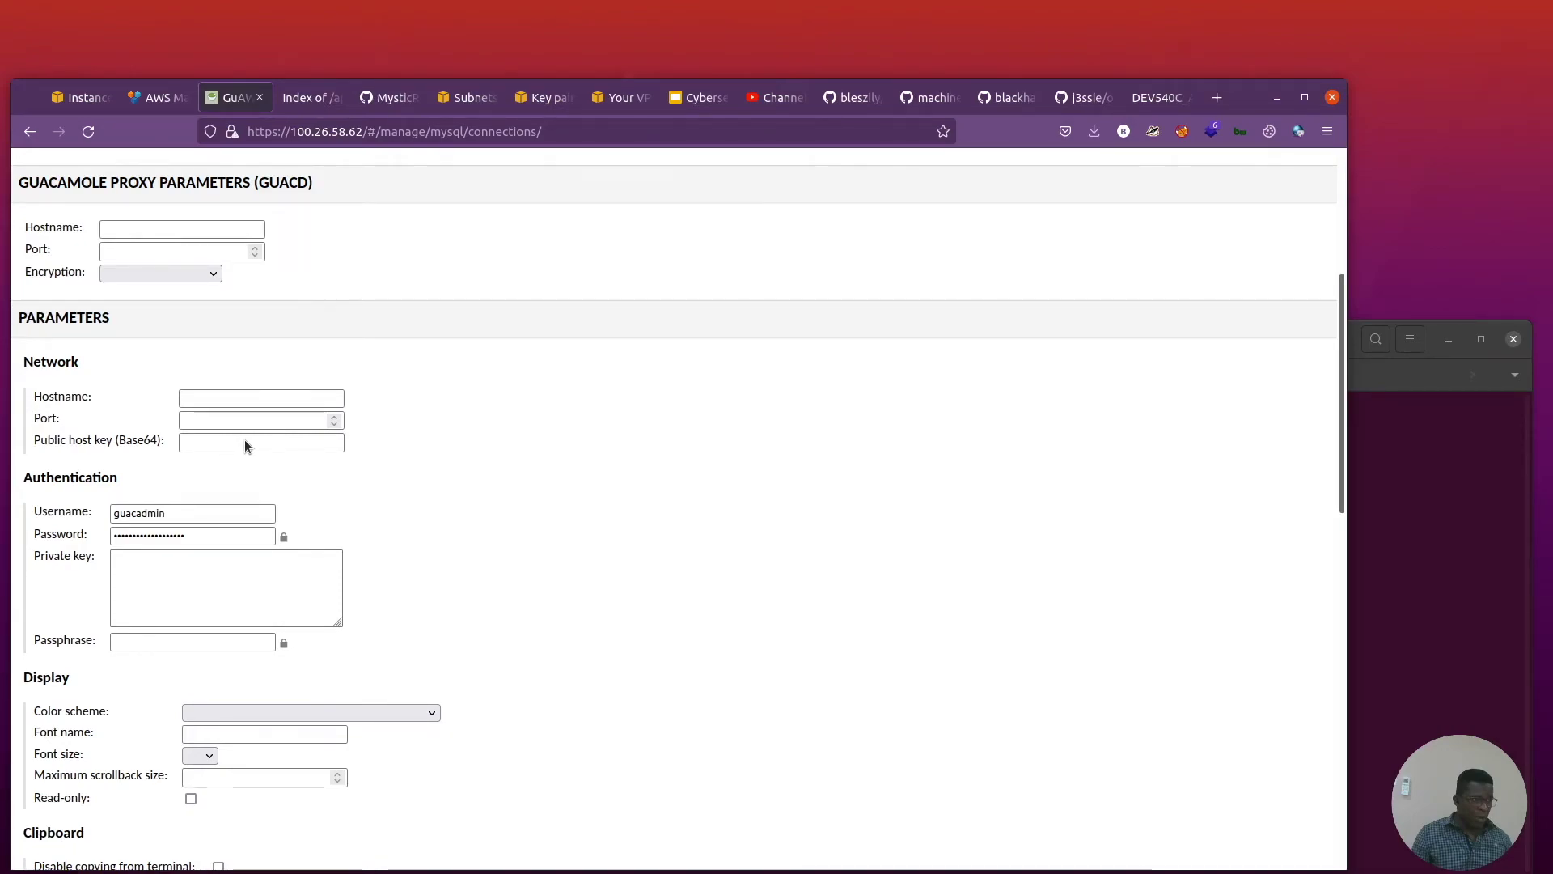
scroll(244, 439, down, 1)
click(263, 373)
key(ctrl+v)
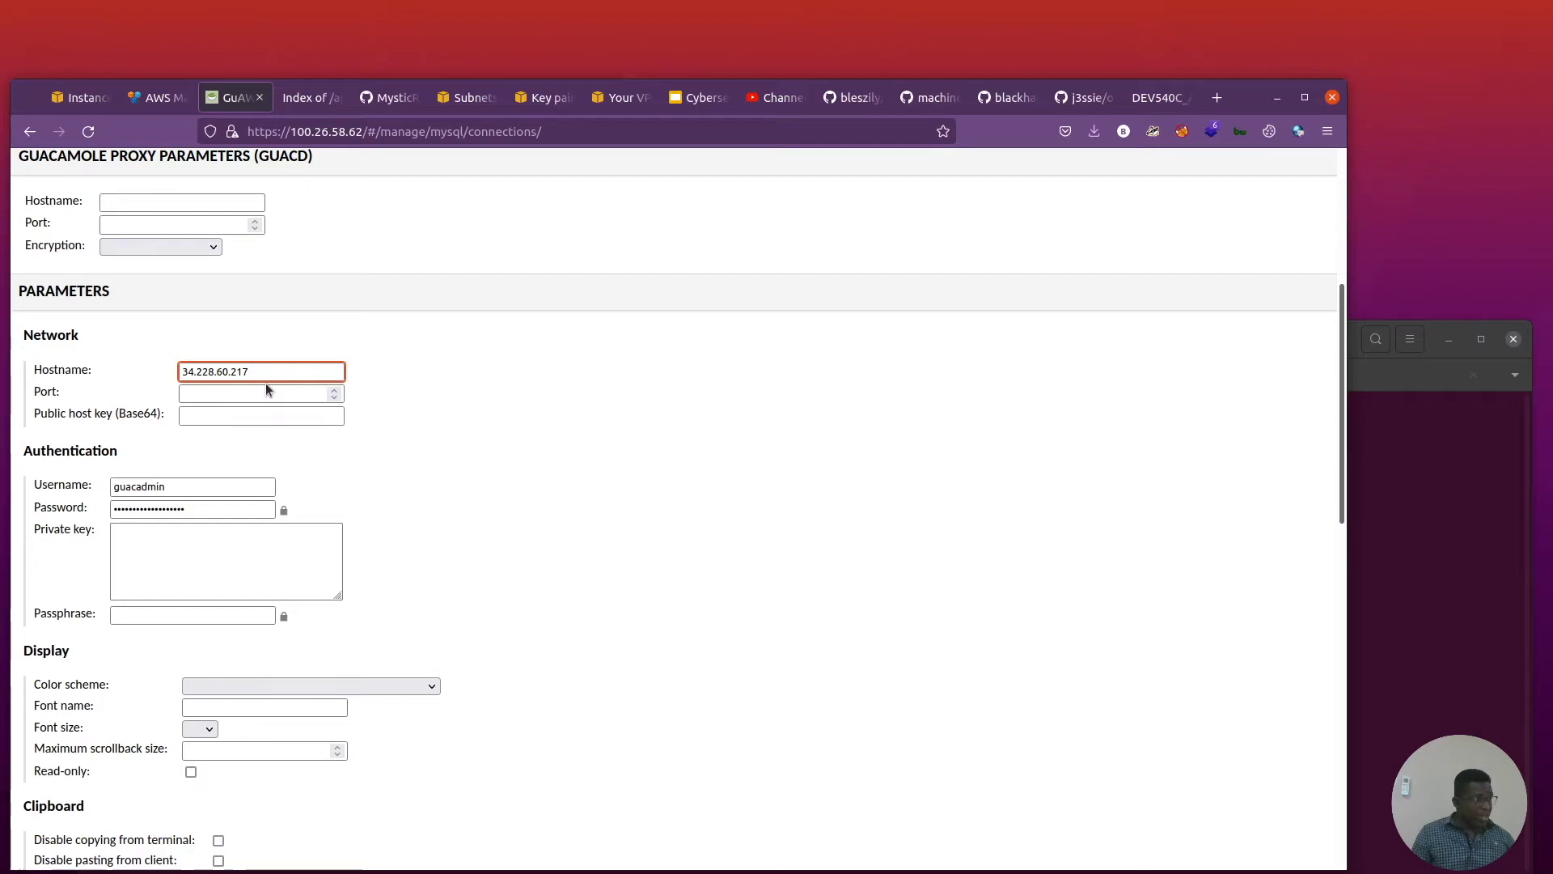
key(Tab)
text(22)
key(Tab)
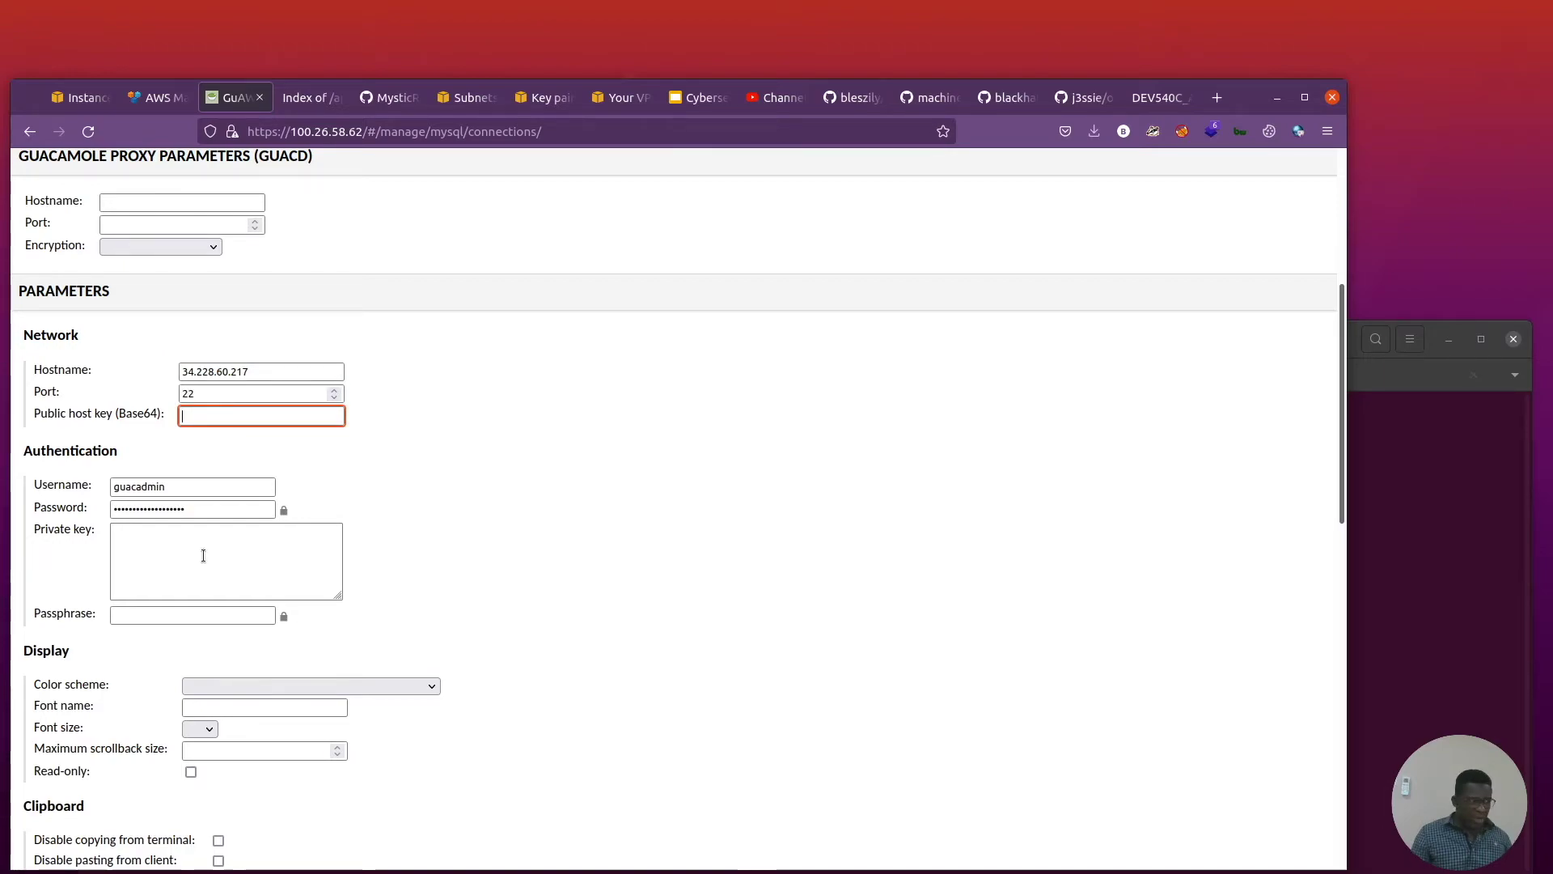
Enter username kali and the Kali account password for the connection.
click(66, 484)
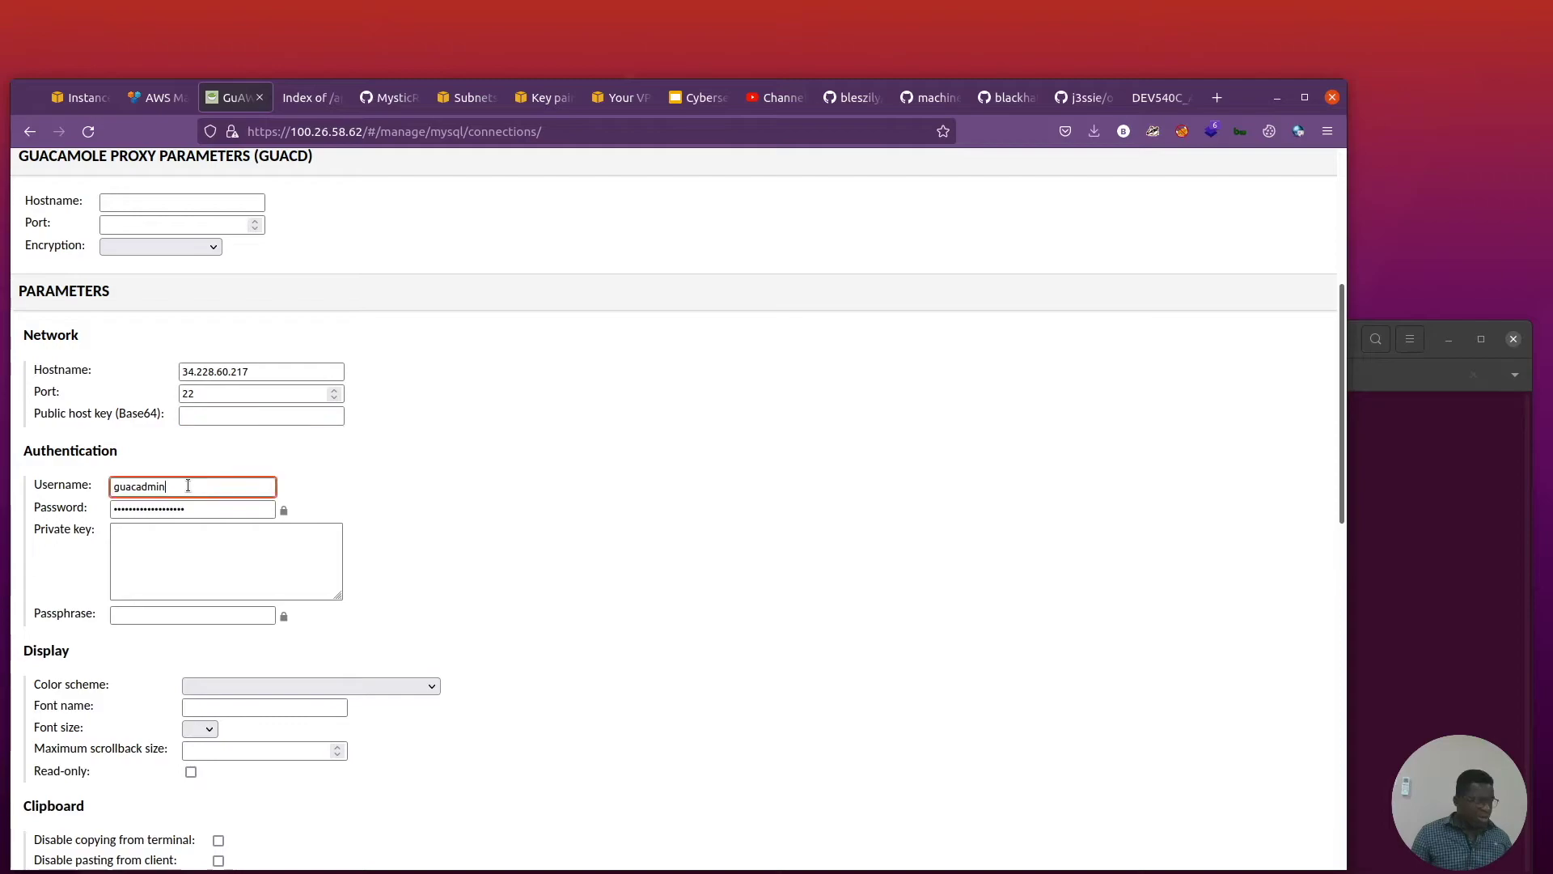
key(ctrl+a)
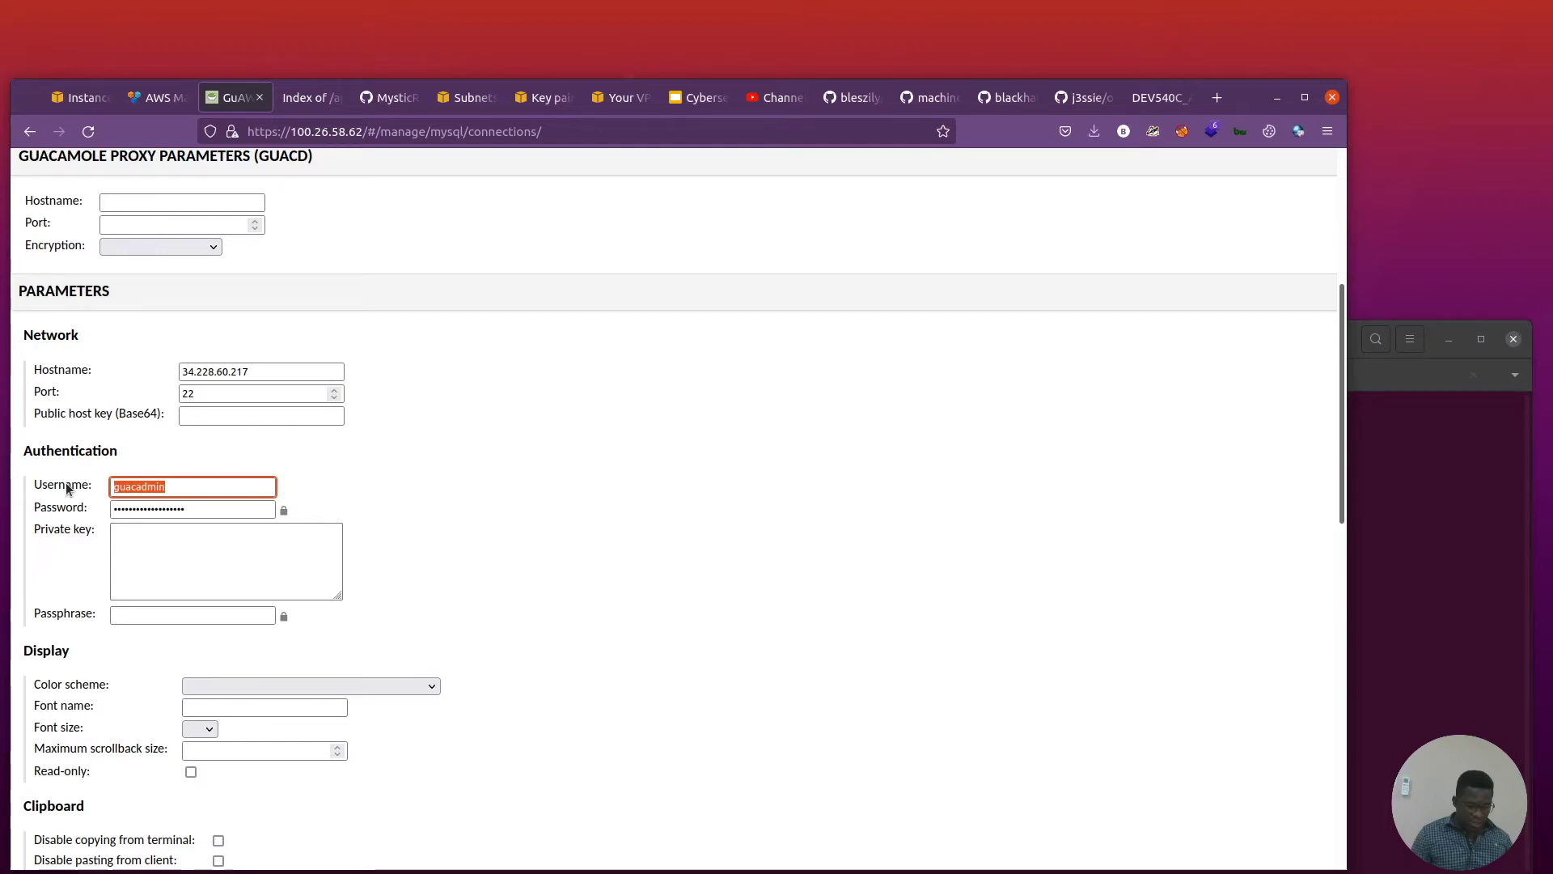
text(kali)
key(Tab)
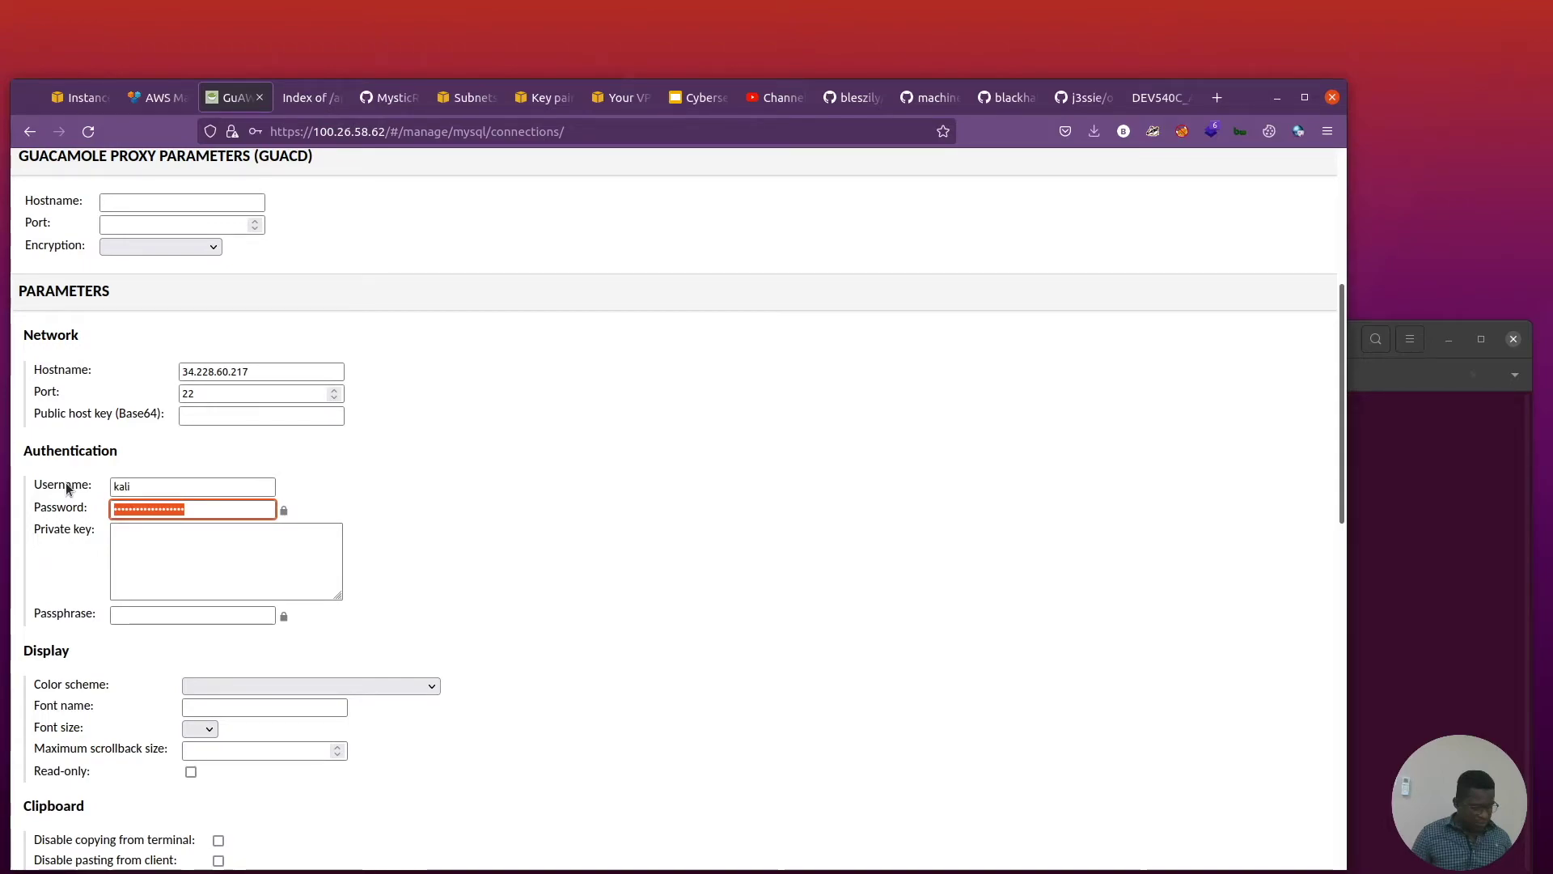
key(ctrl+v)
text(••••)
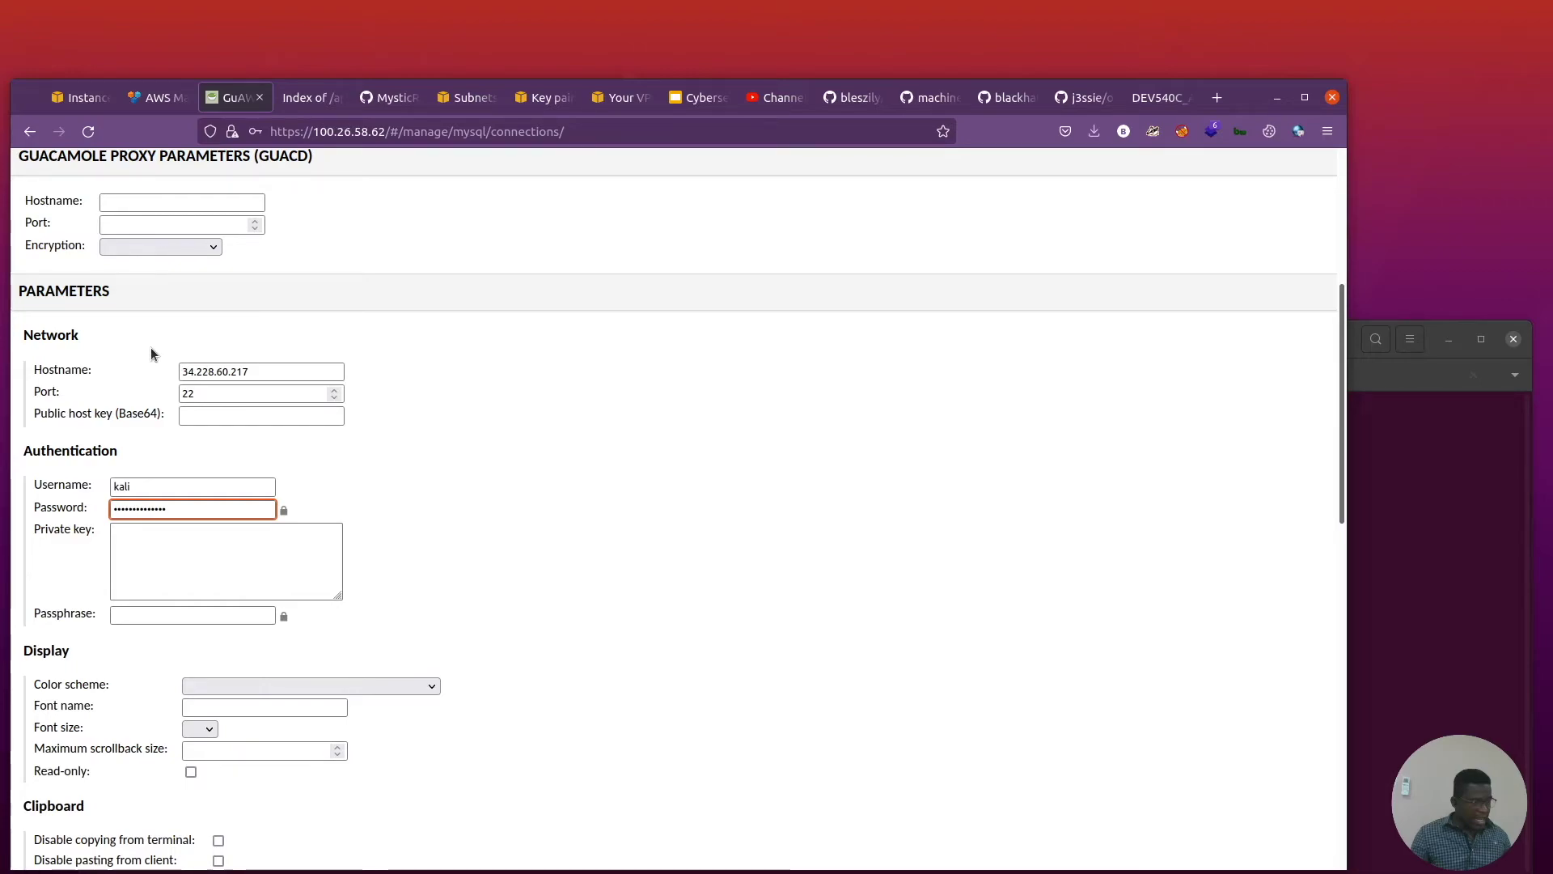
scroll(668, 537, down, 15)
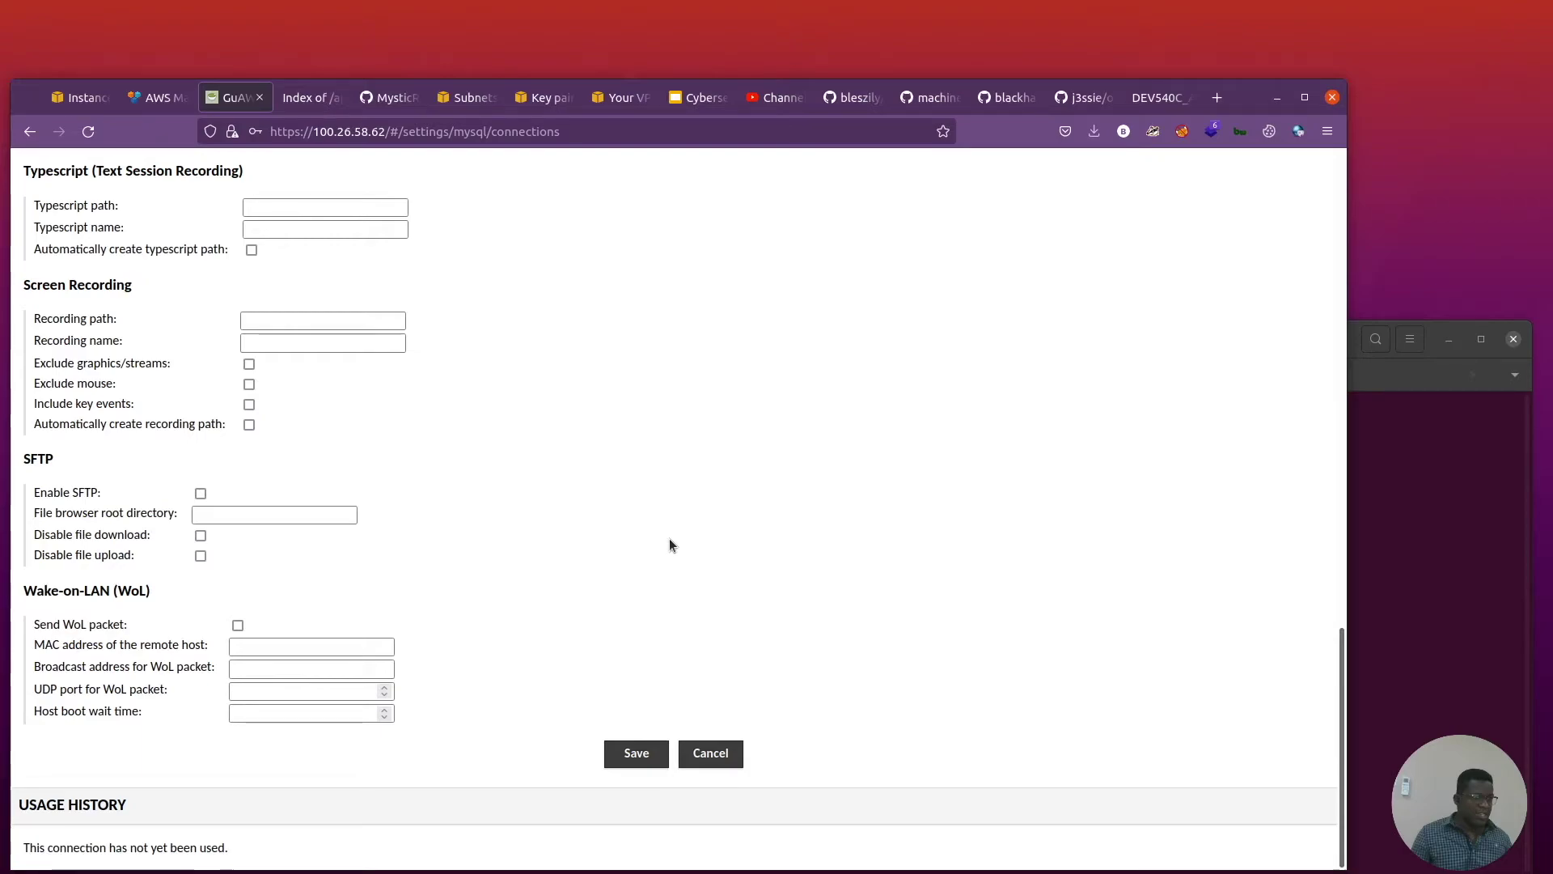
Save the Kali connection, decline Firefox's save prompt, and reconnect after the failed login.
click(465, 340)
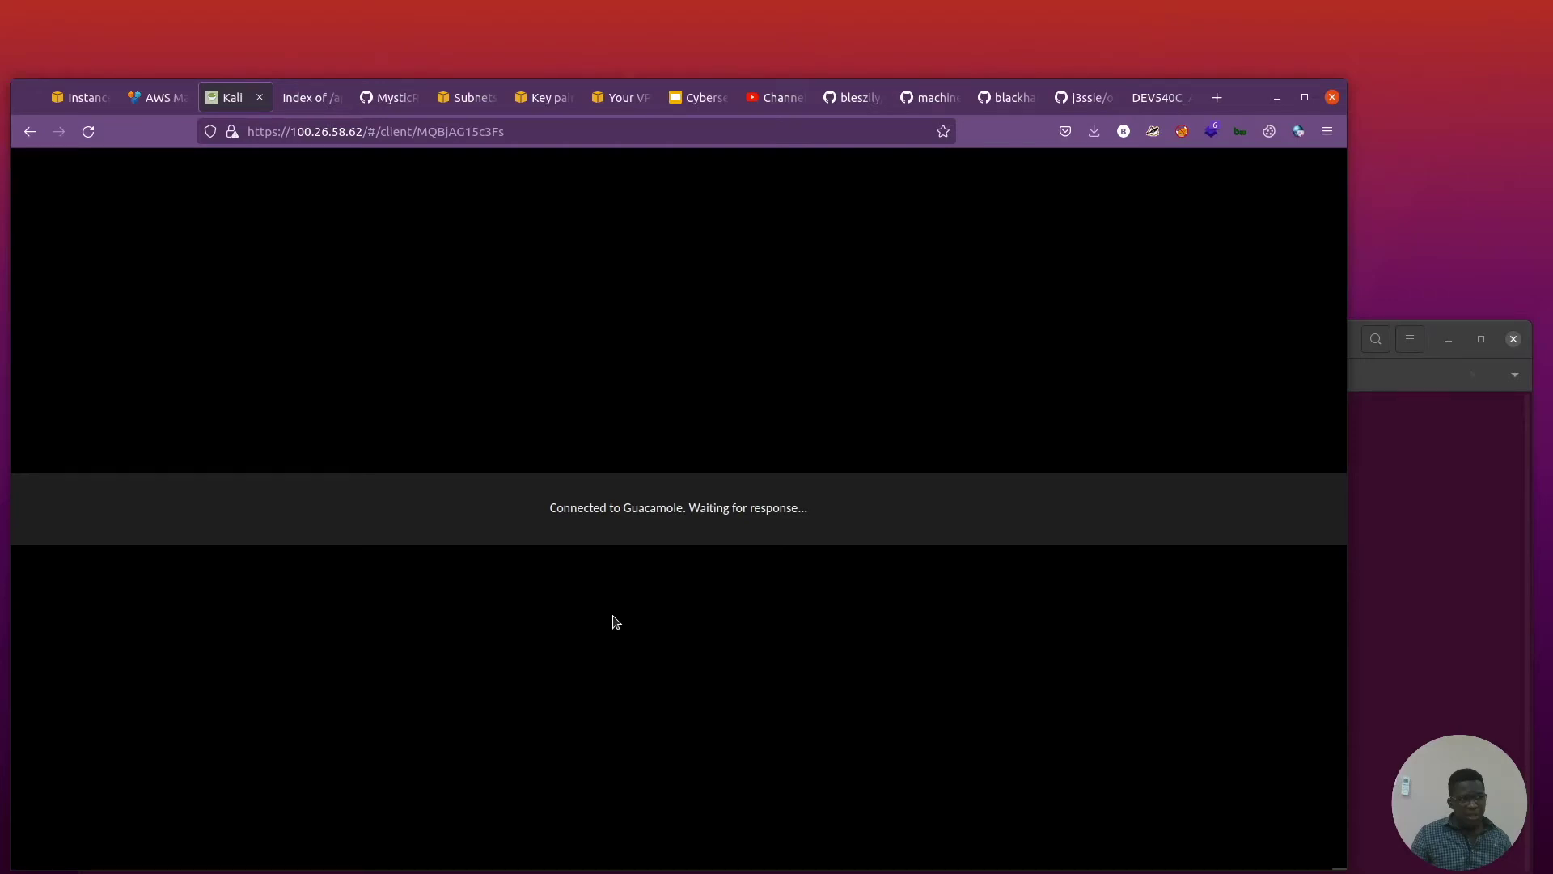
click(674, 547)
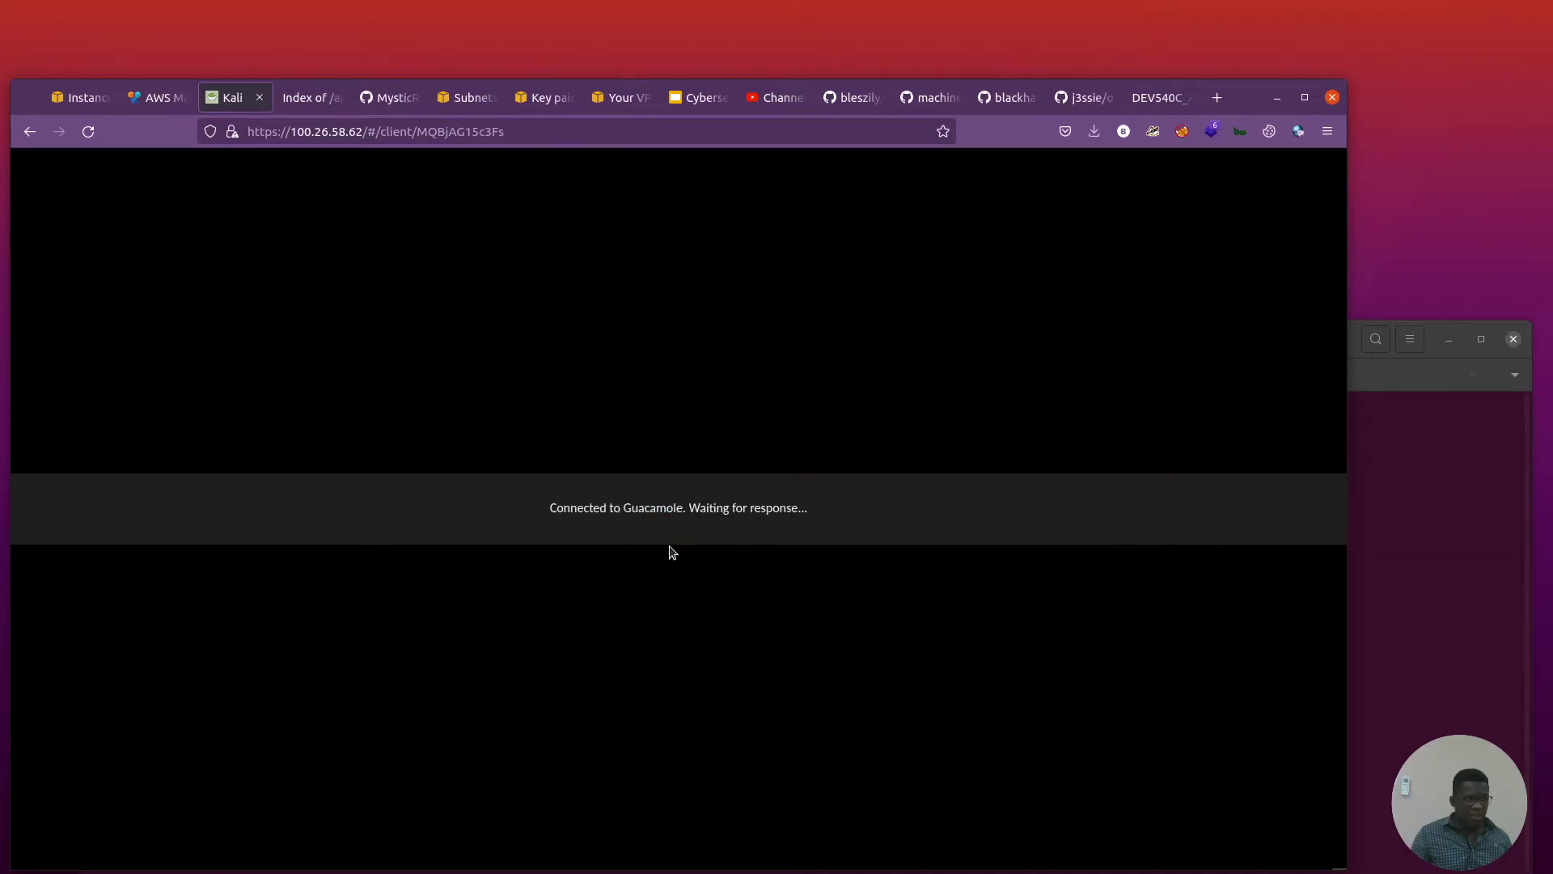
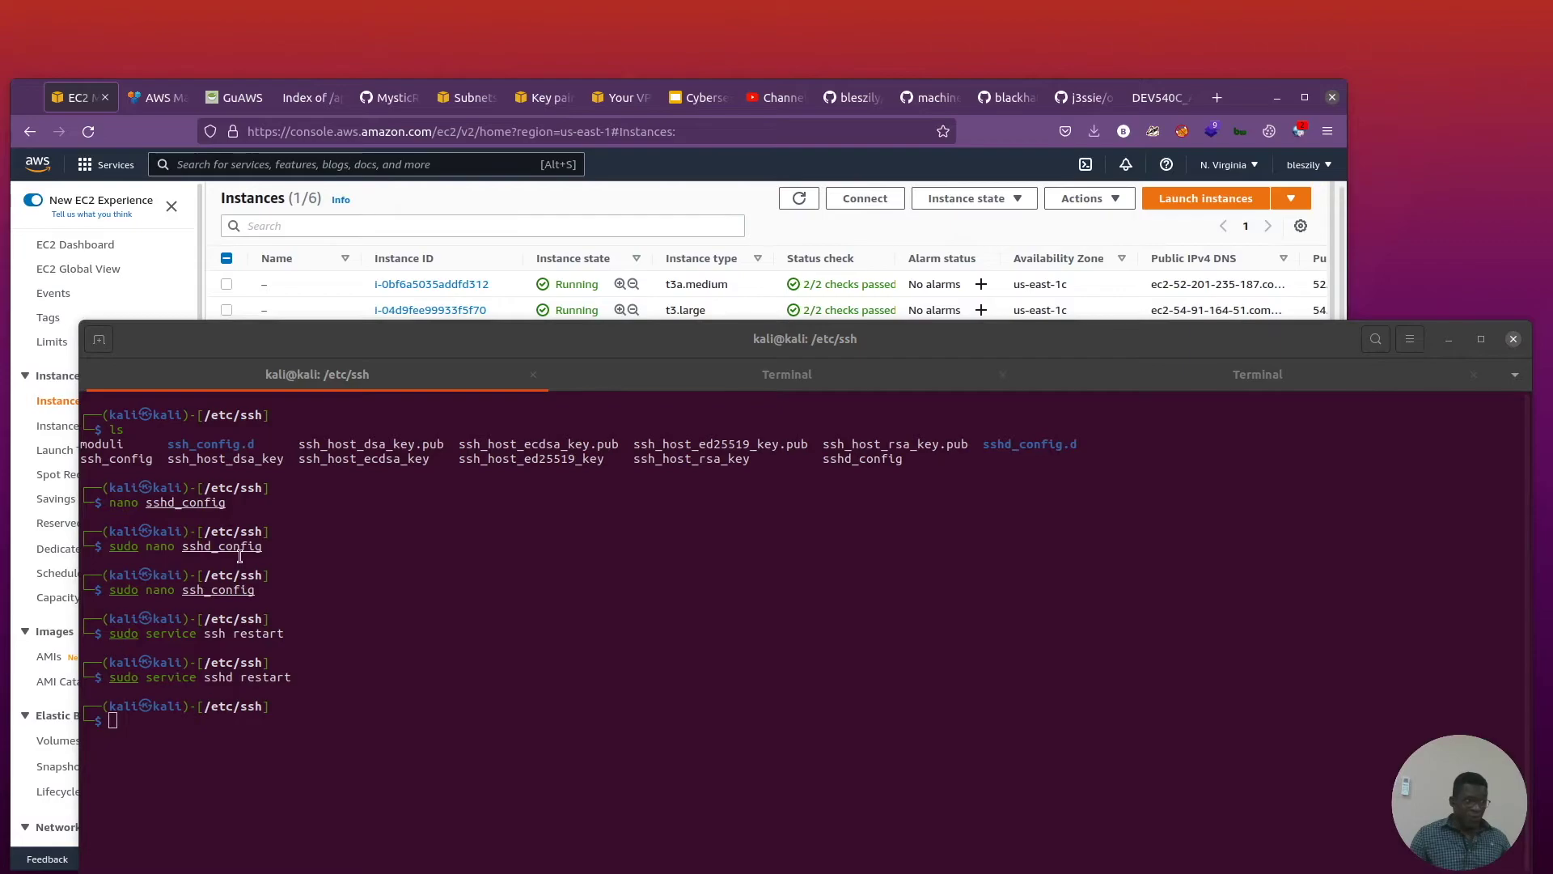
Select the sshd_config and ssh_config edit commands in the terminal, then return to Guacamole's connections page.
drag(261, 544, 108, 548)
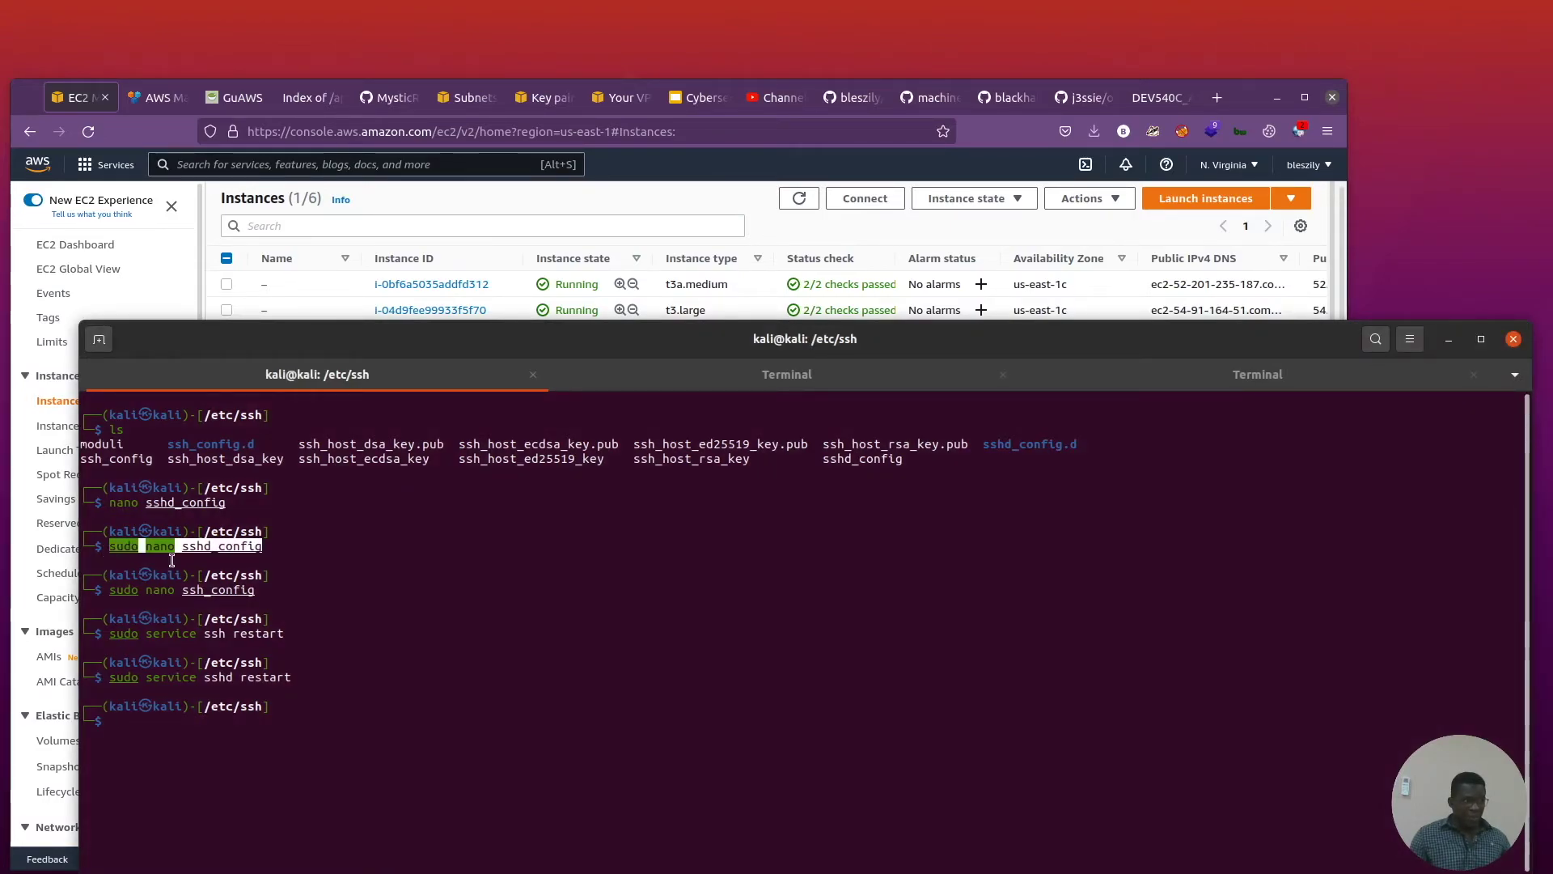
triple_click(262, 592)
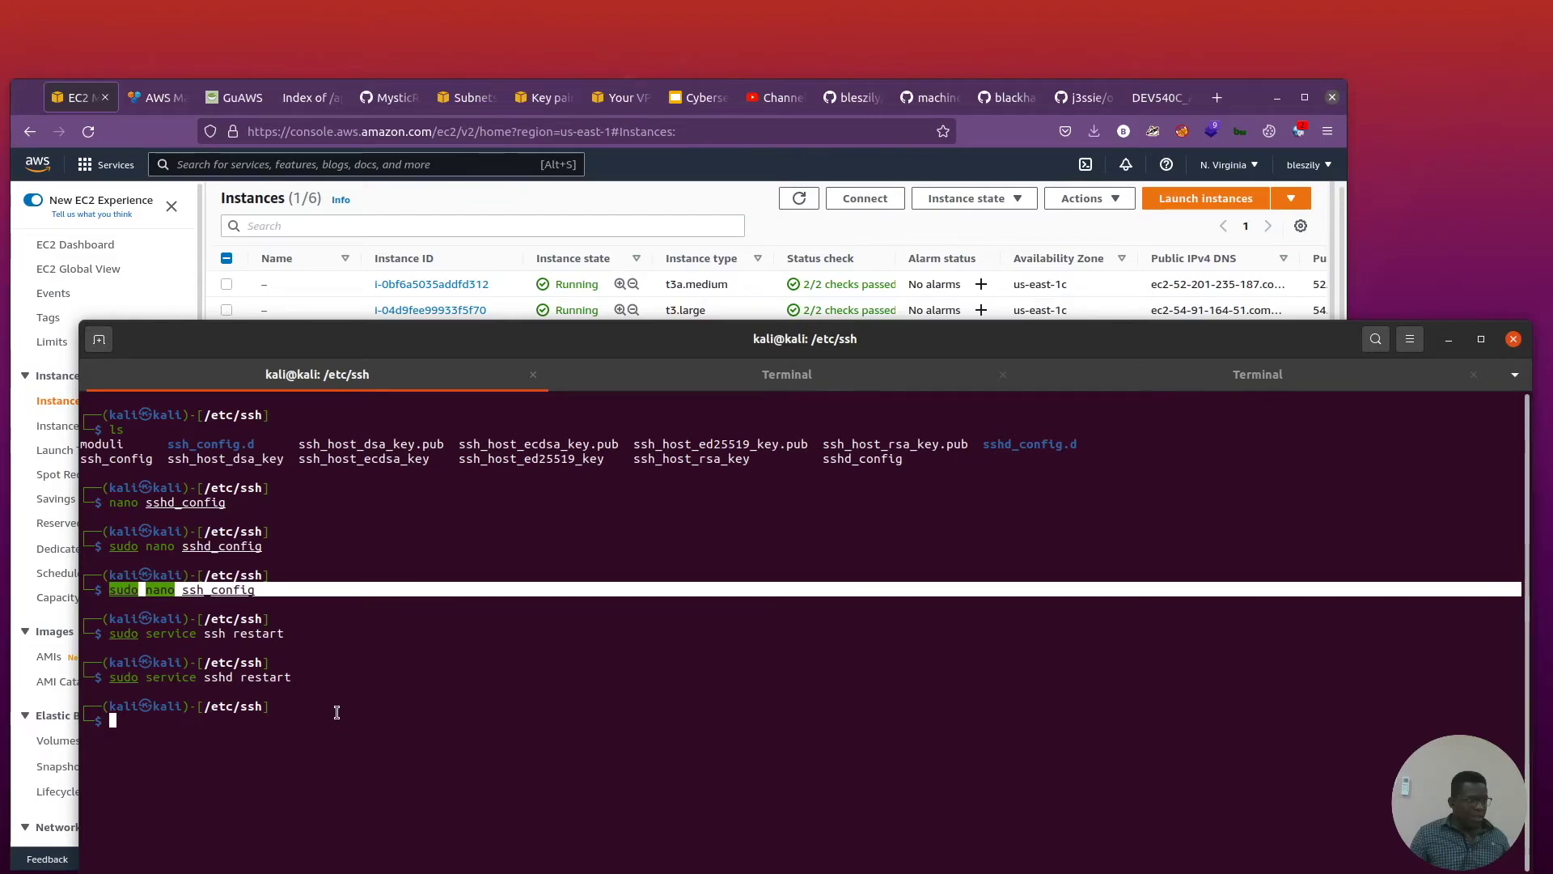
click(210, 99)
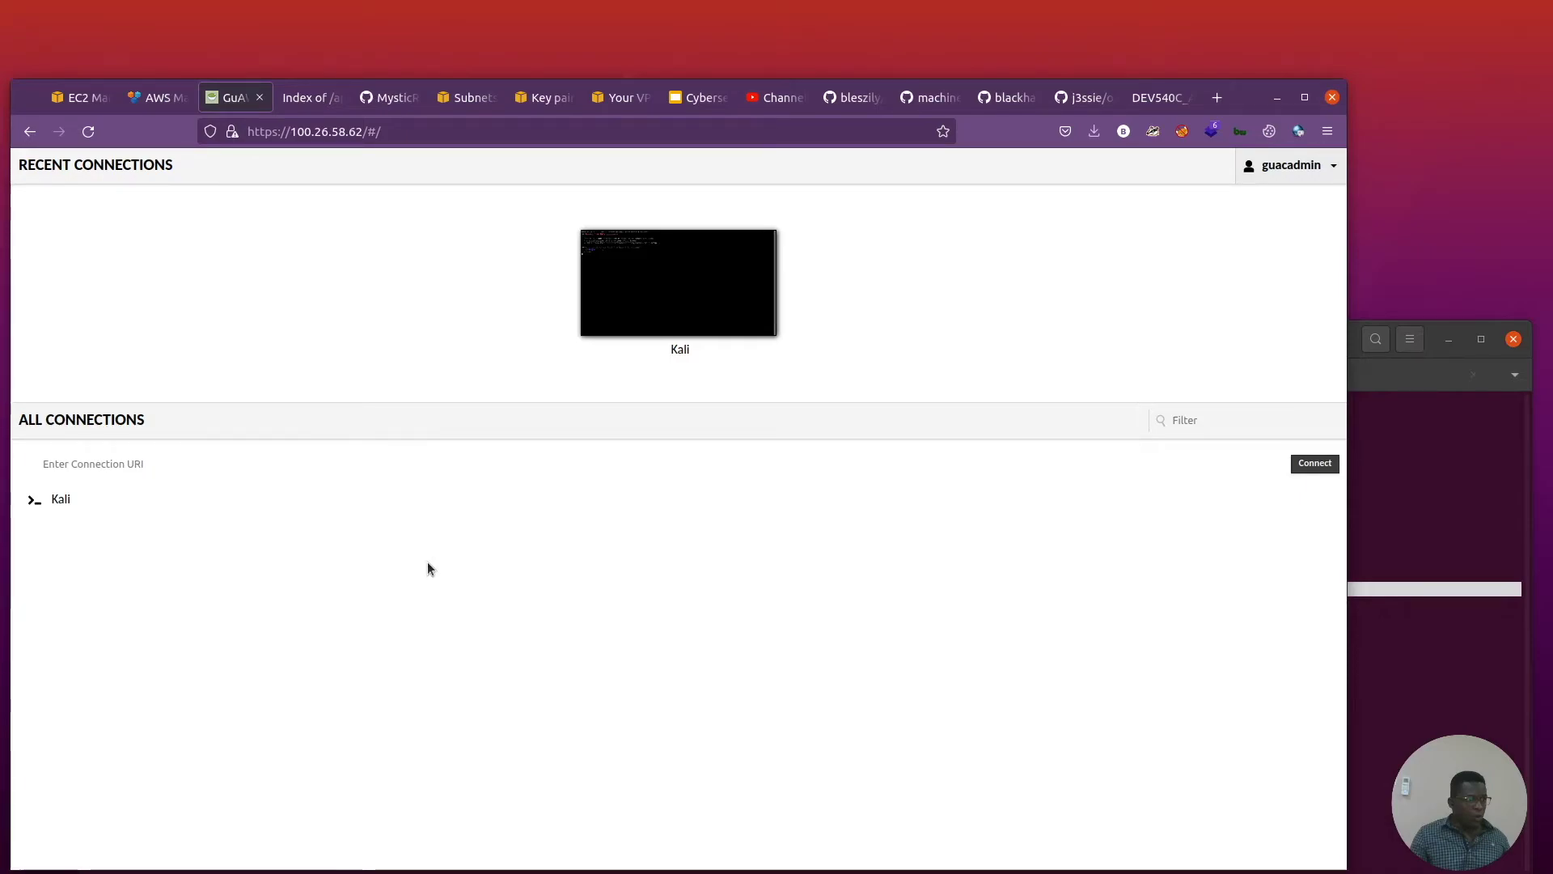
click(614, 324)
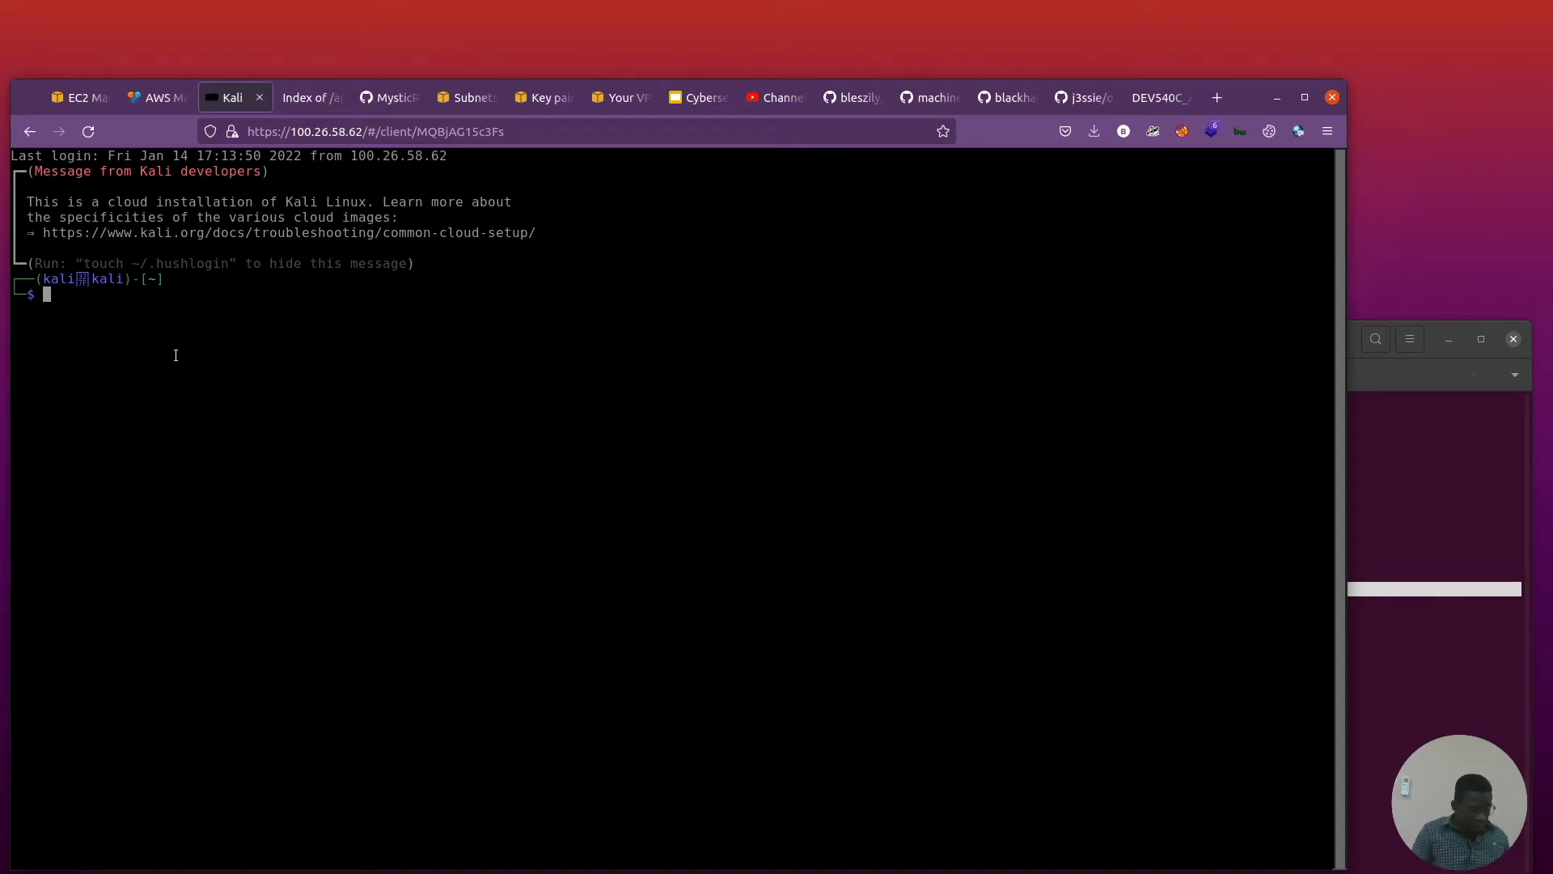
text(sudo)
key(Return)
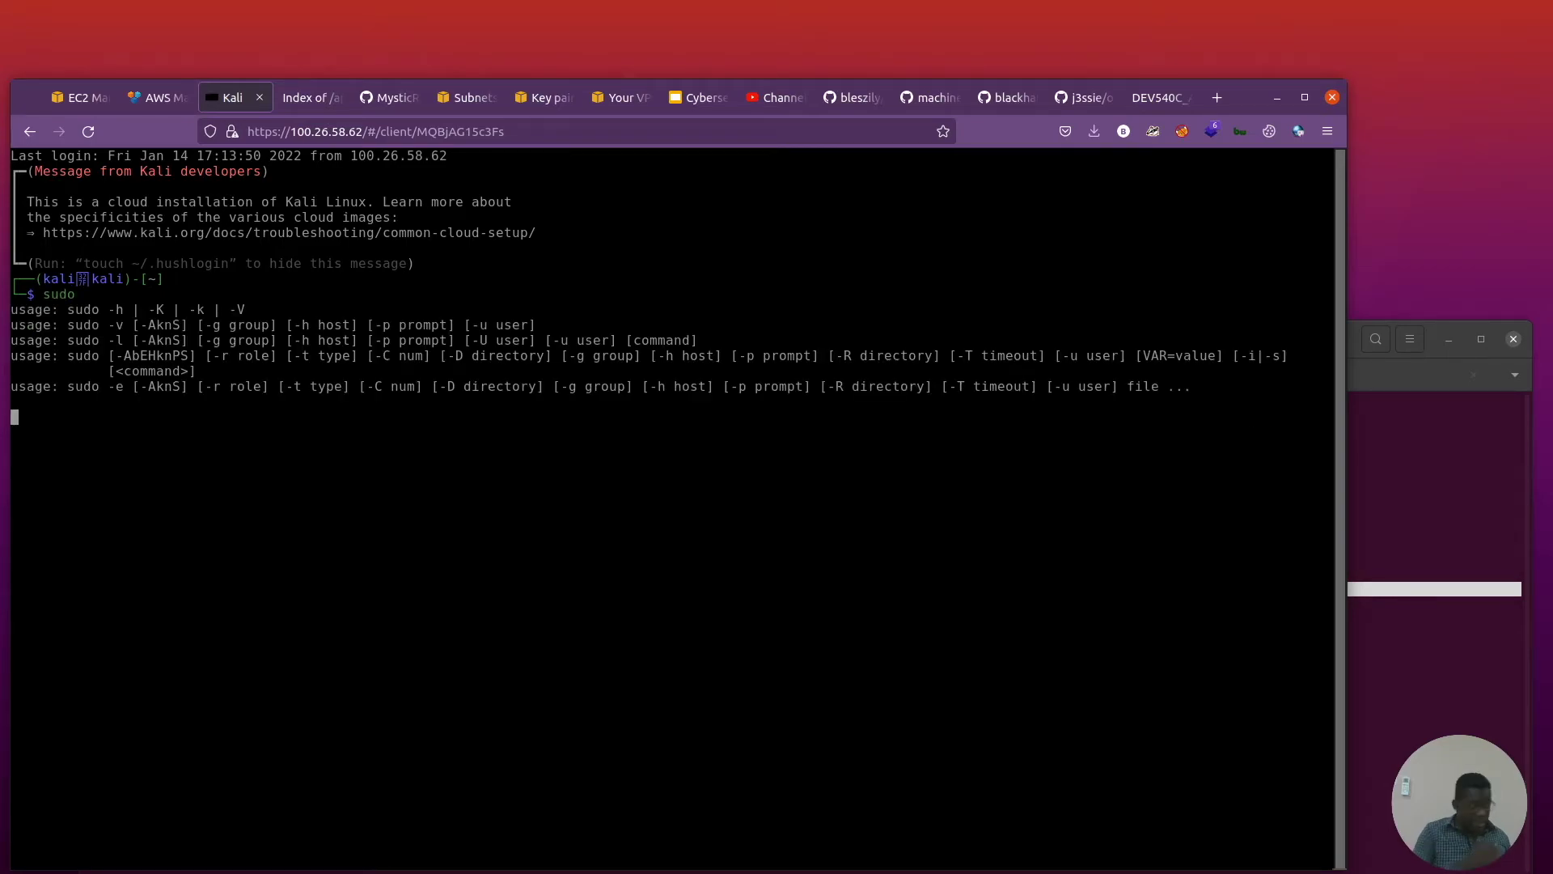
text(sudo su)
key(Return)
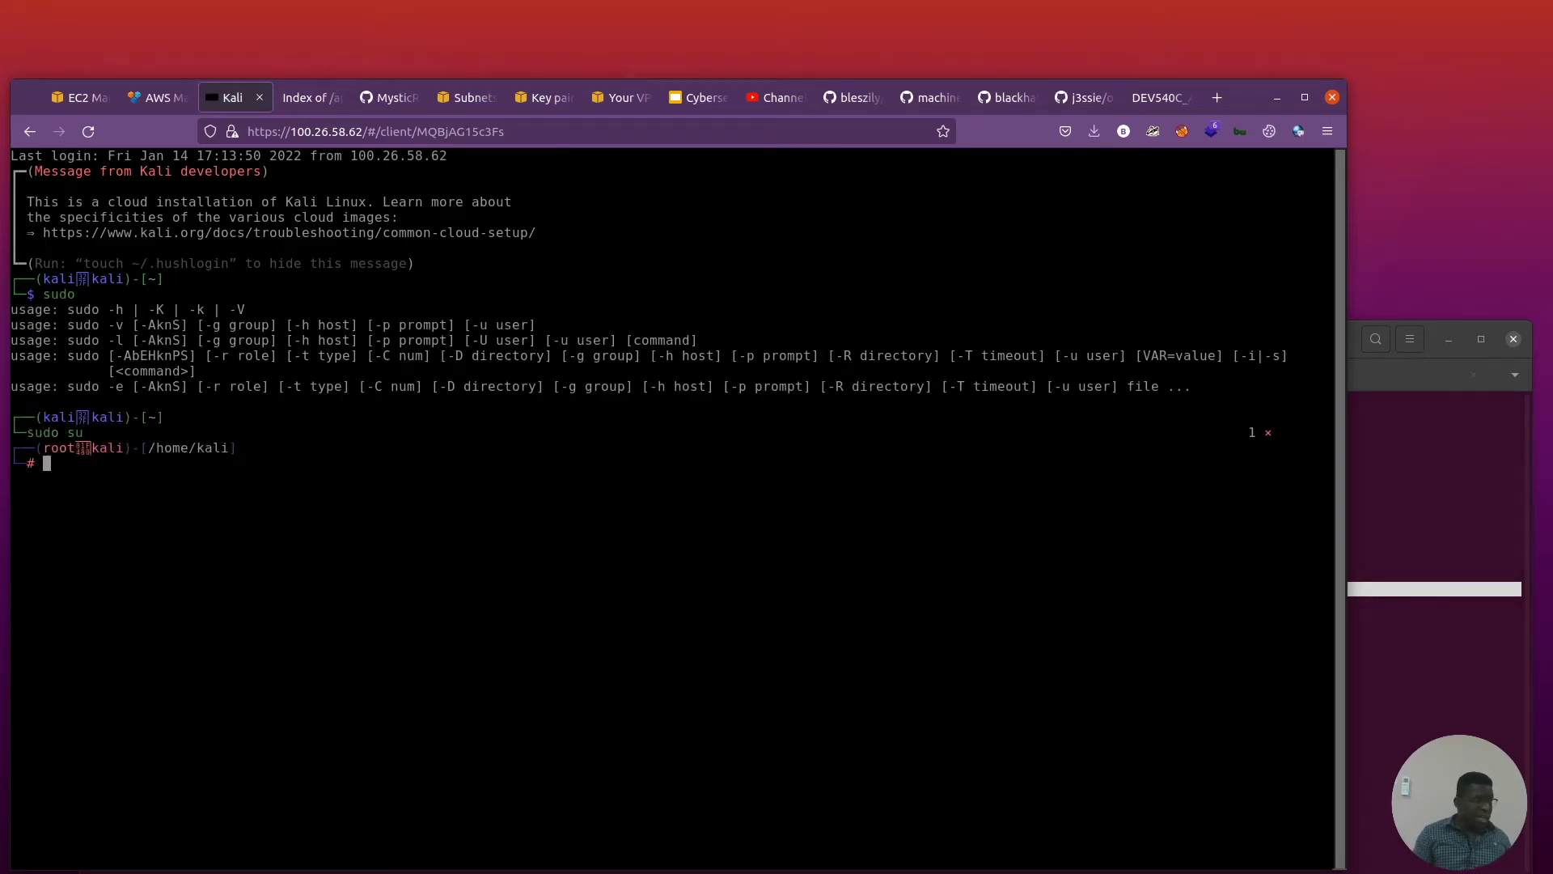
text(exit)
key(Return)
click(1445, 718)
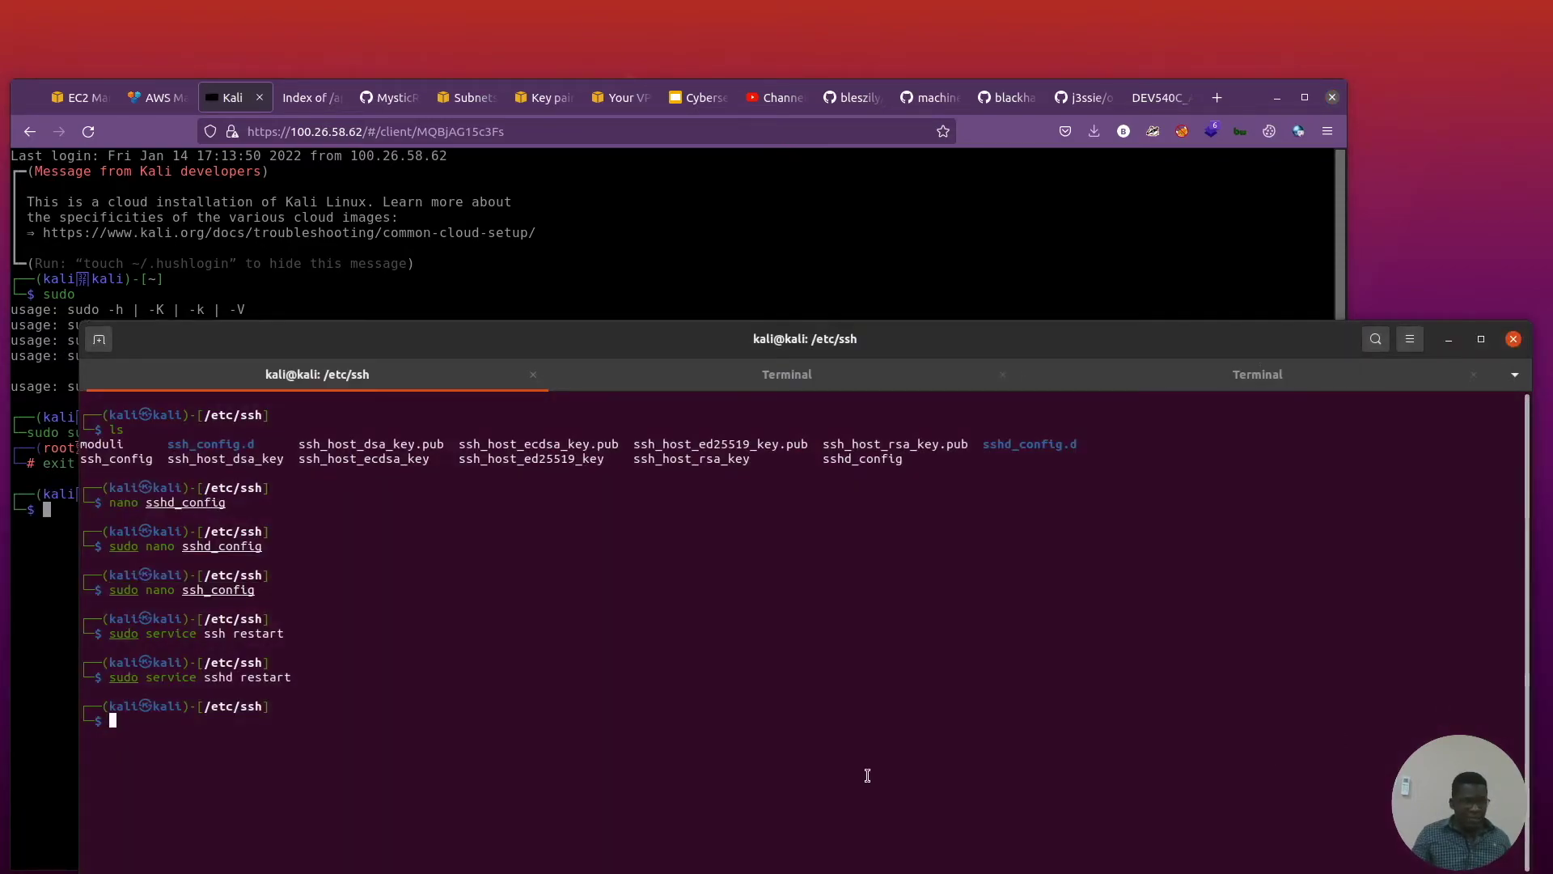
click(276, 290)
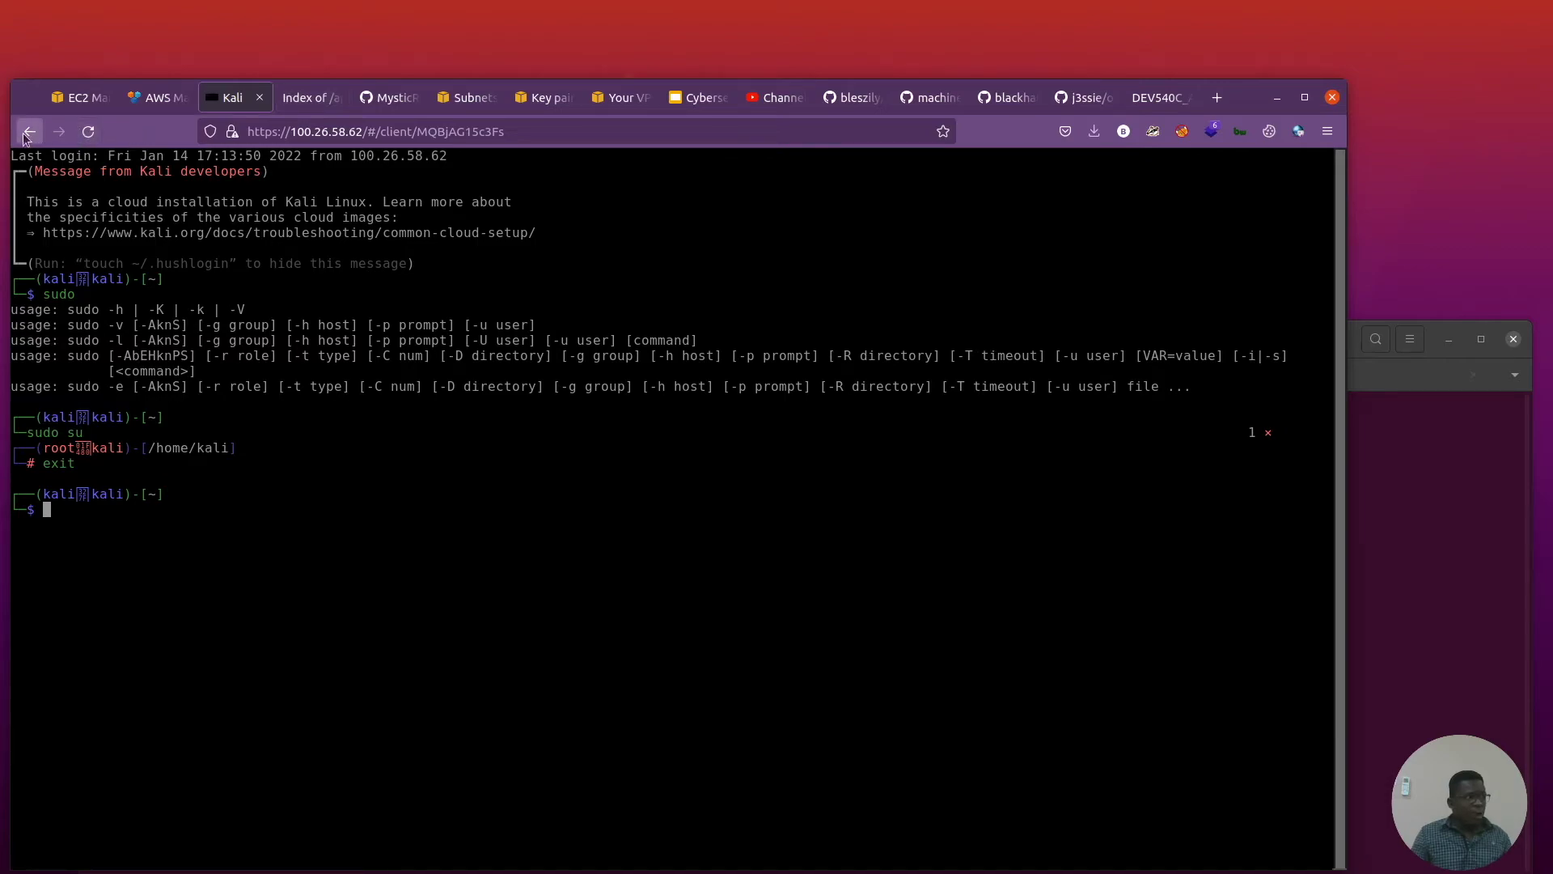
text(exity)
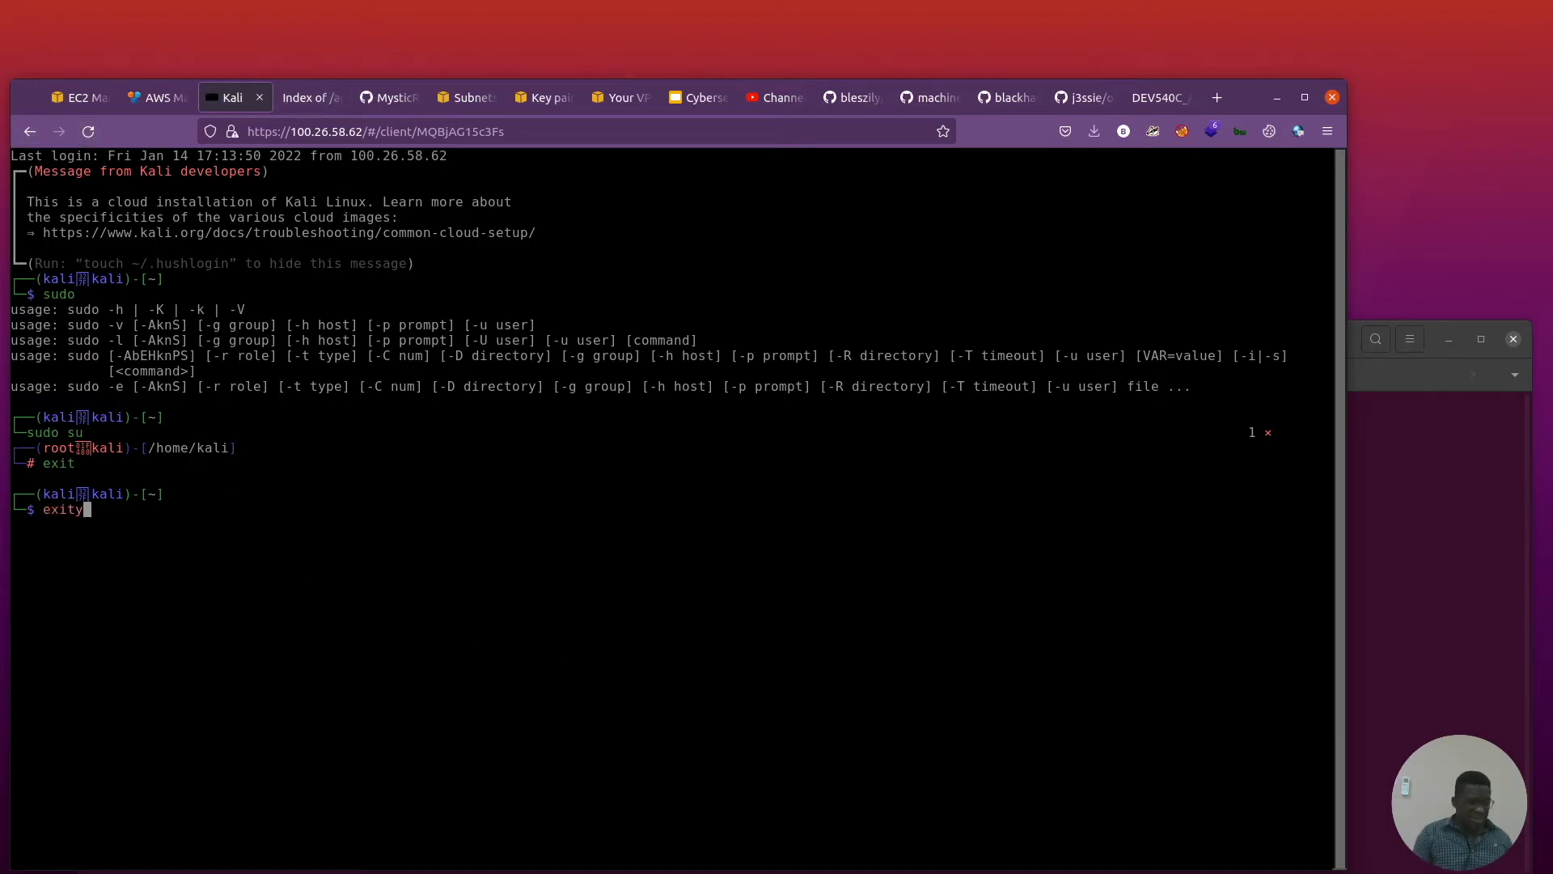
key(Return)
key(ctrl+d)
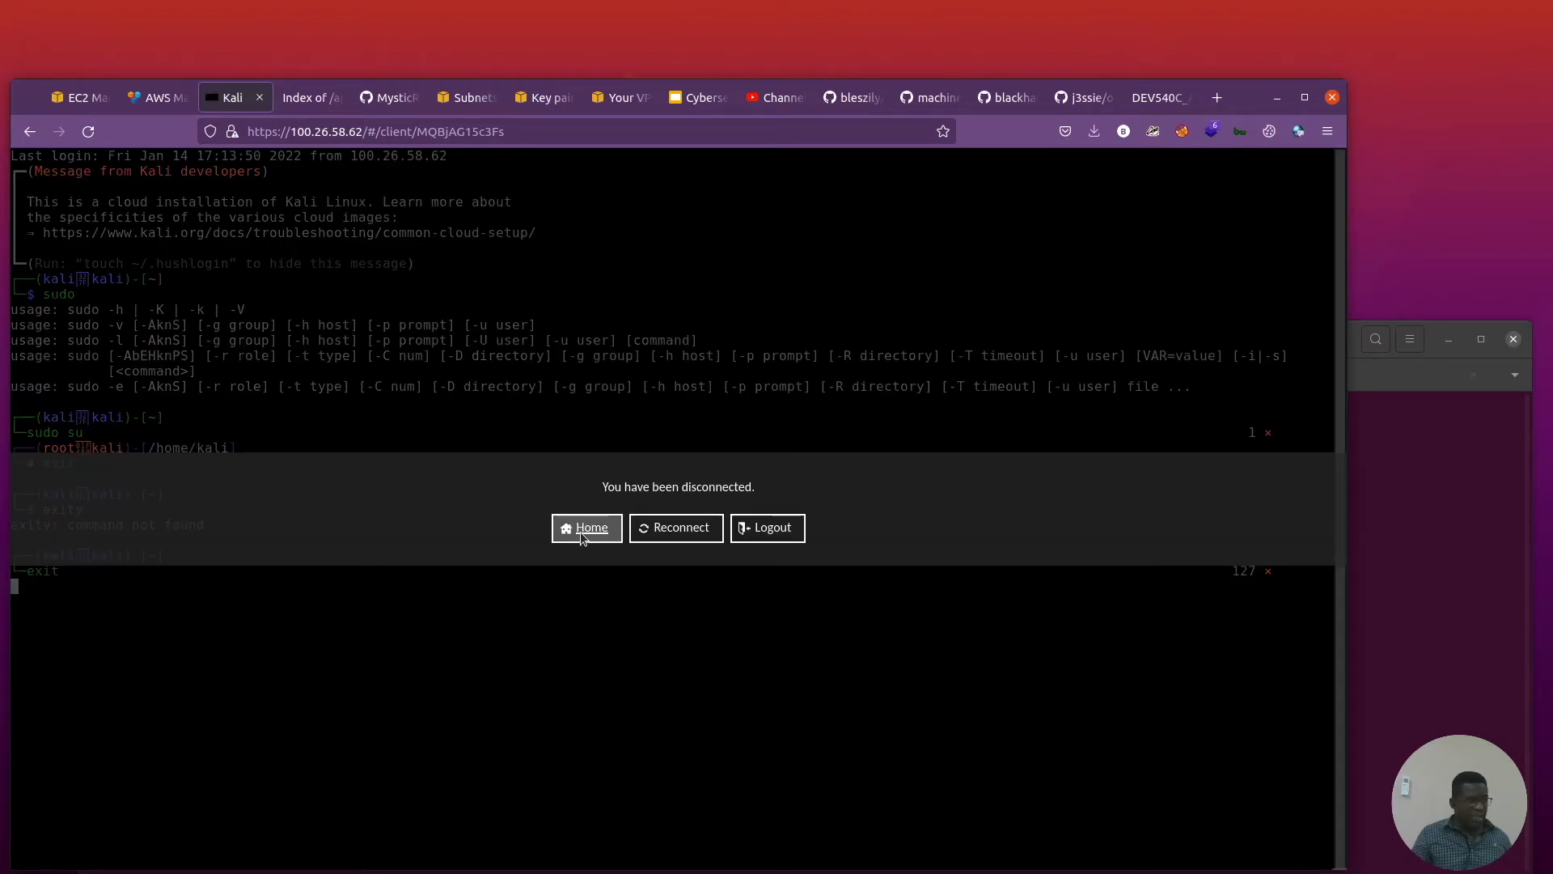
click(581, 533)
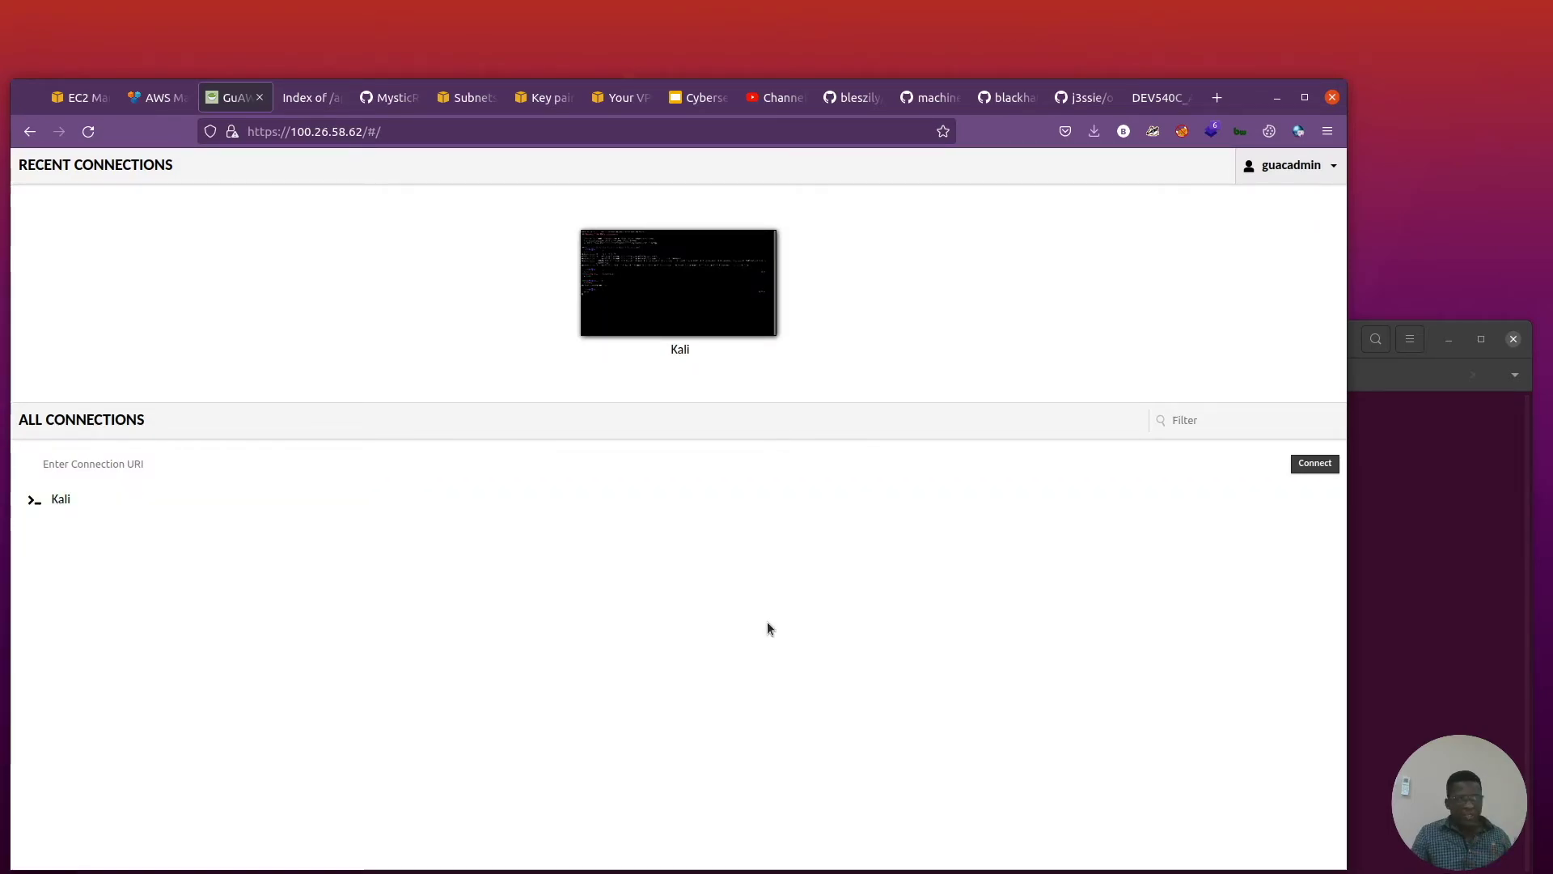
Open the Edit inbound rules page for the Kali-Secure security group in the EC2 console.
key(ctrl+1)
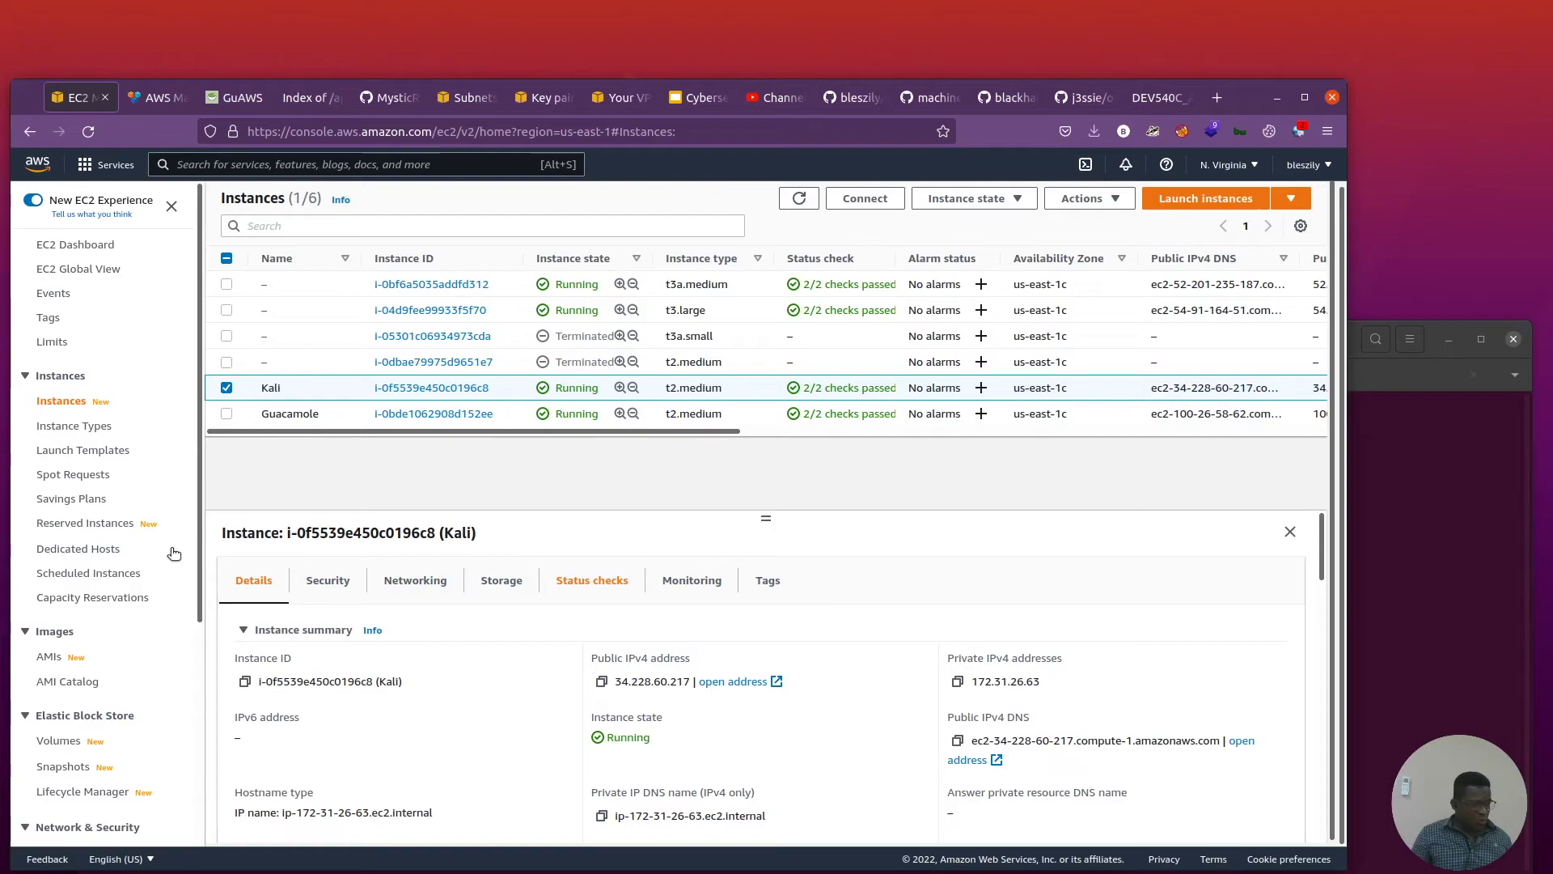
scroll(173, 553, down, 2)
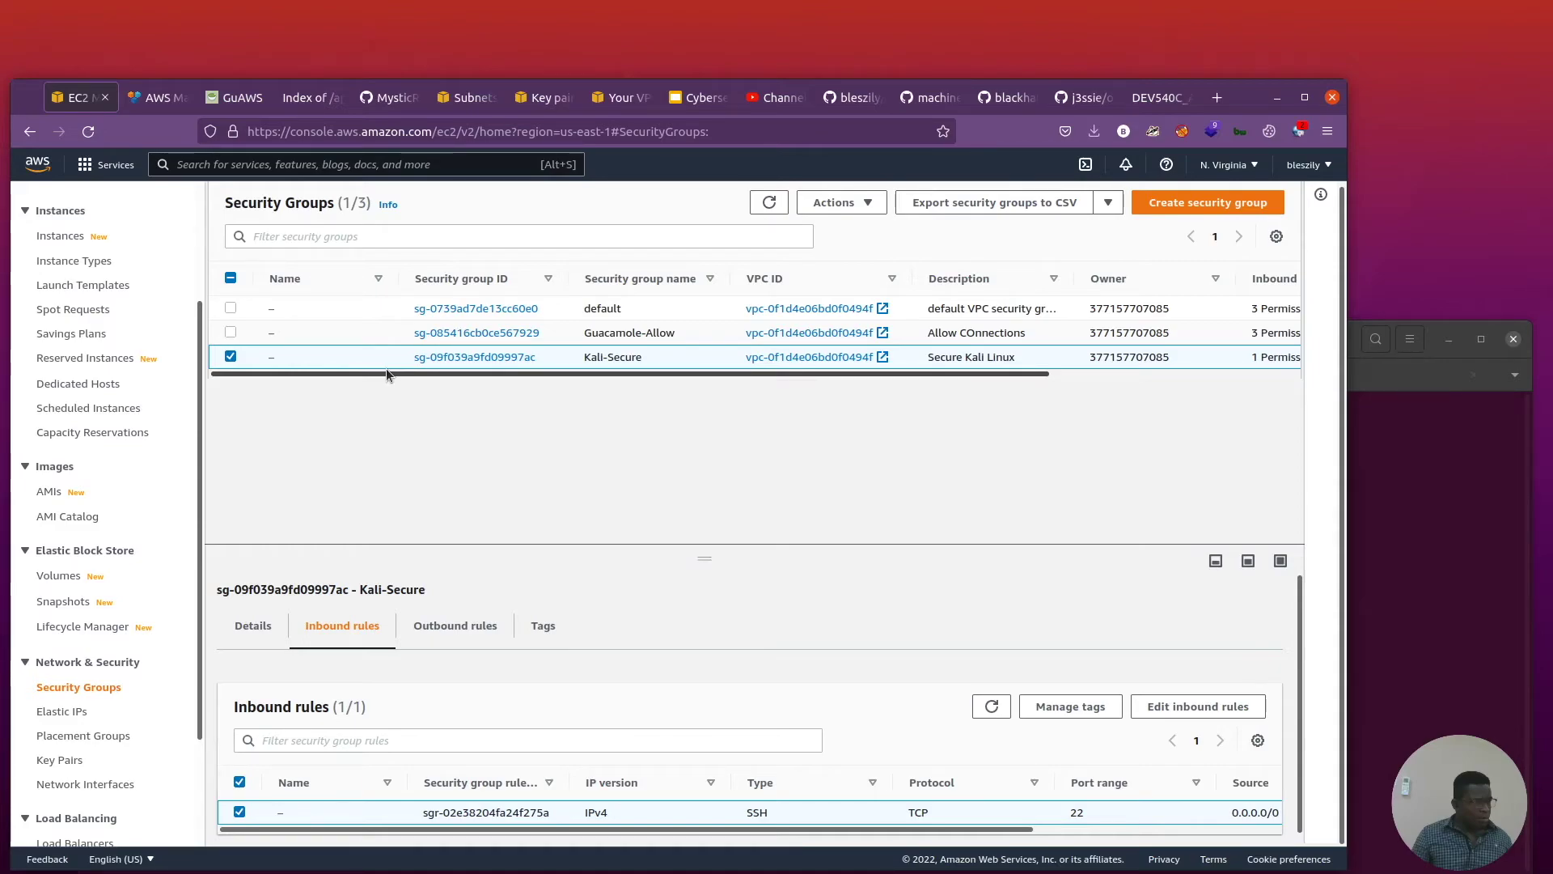
scroll(1186, 703, down, 1)
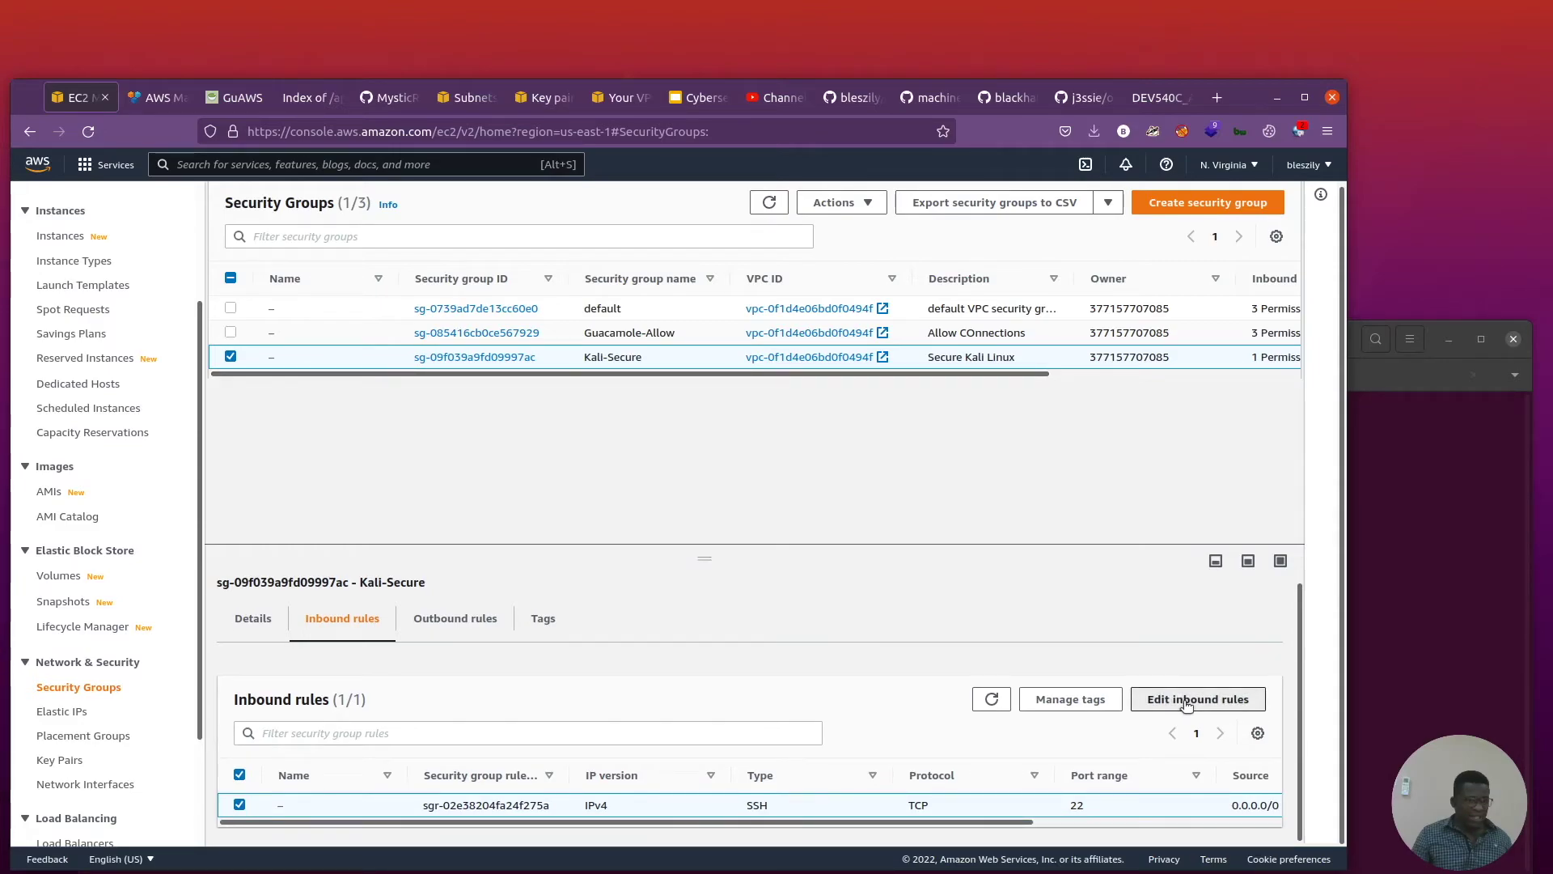
click(1187, 700)
Clear the Kali terminal and enter 'apt update', then return to the inbound rules editor.
key(alt+Tab)
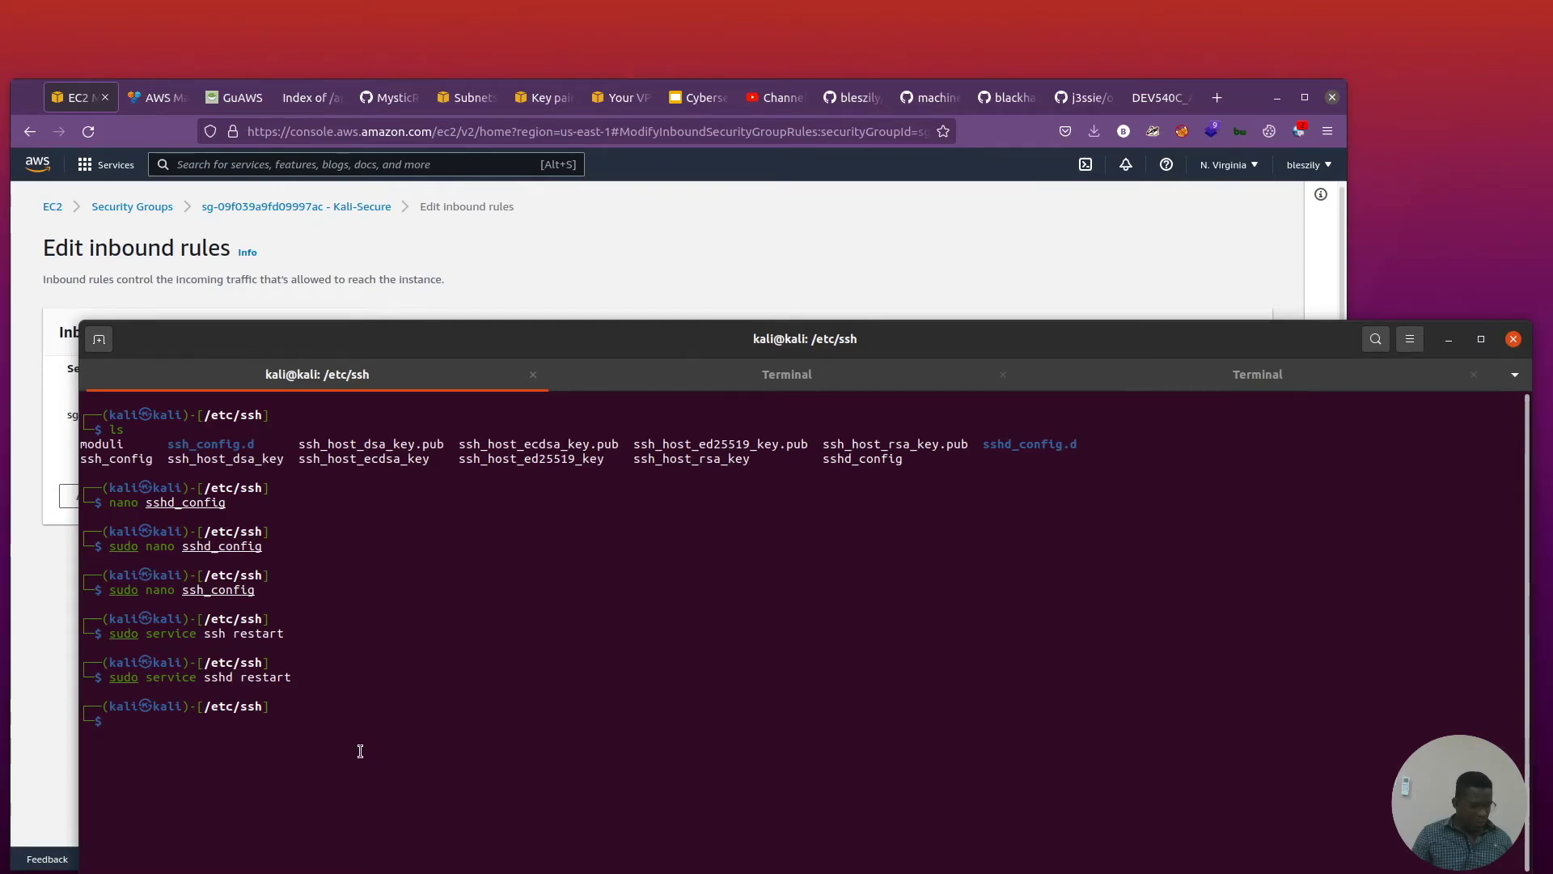
key(ctrl+l)
text(apt update)
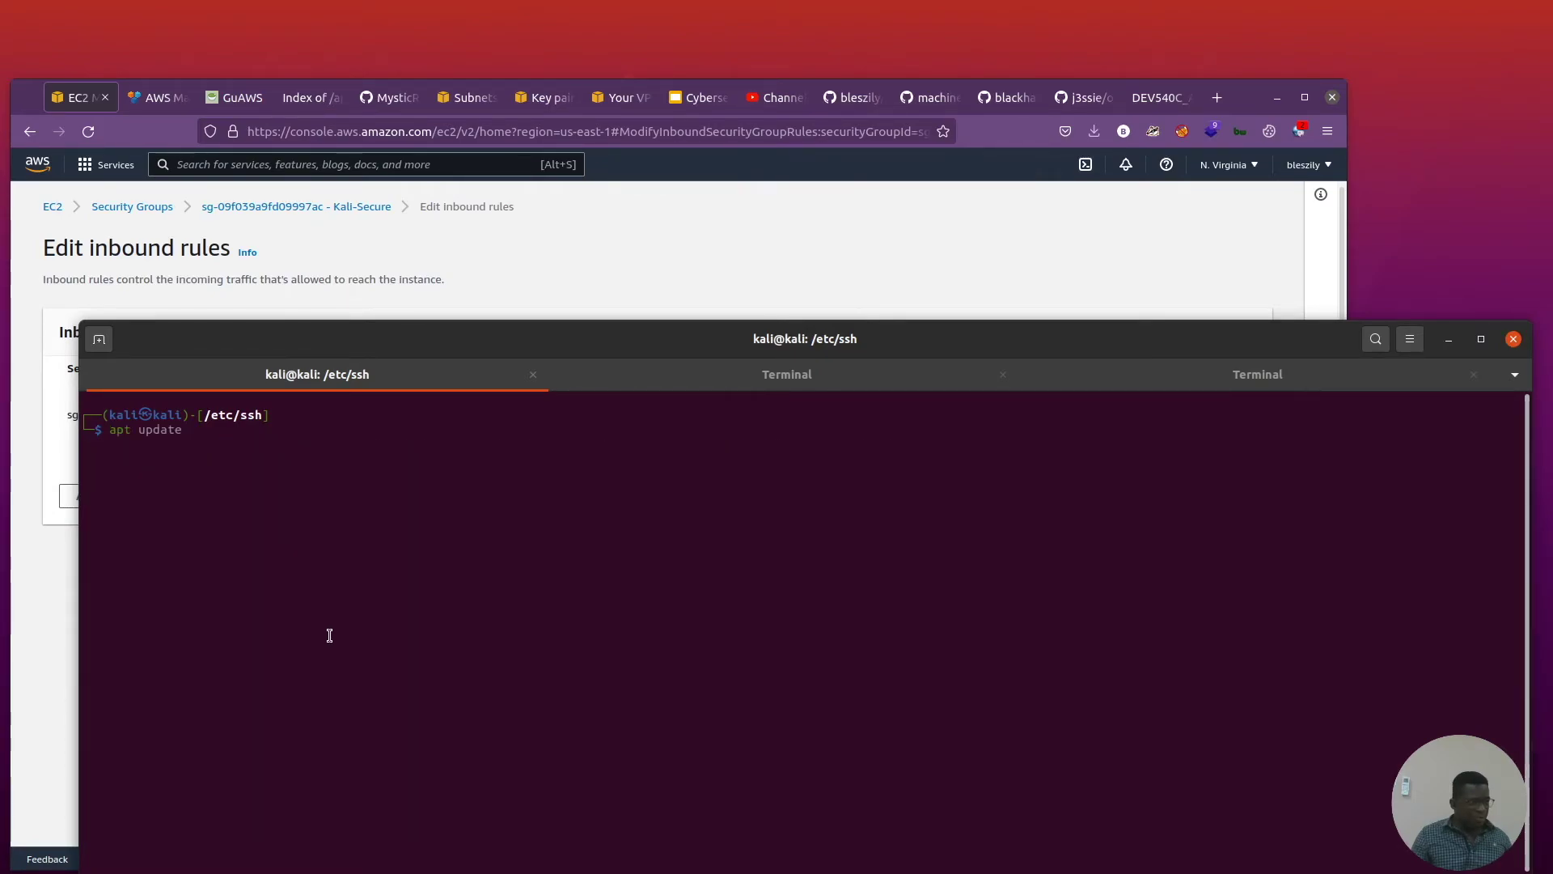
key(alt+Tab)
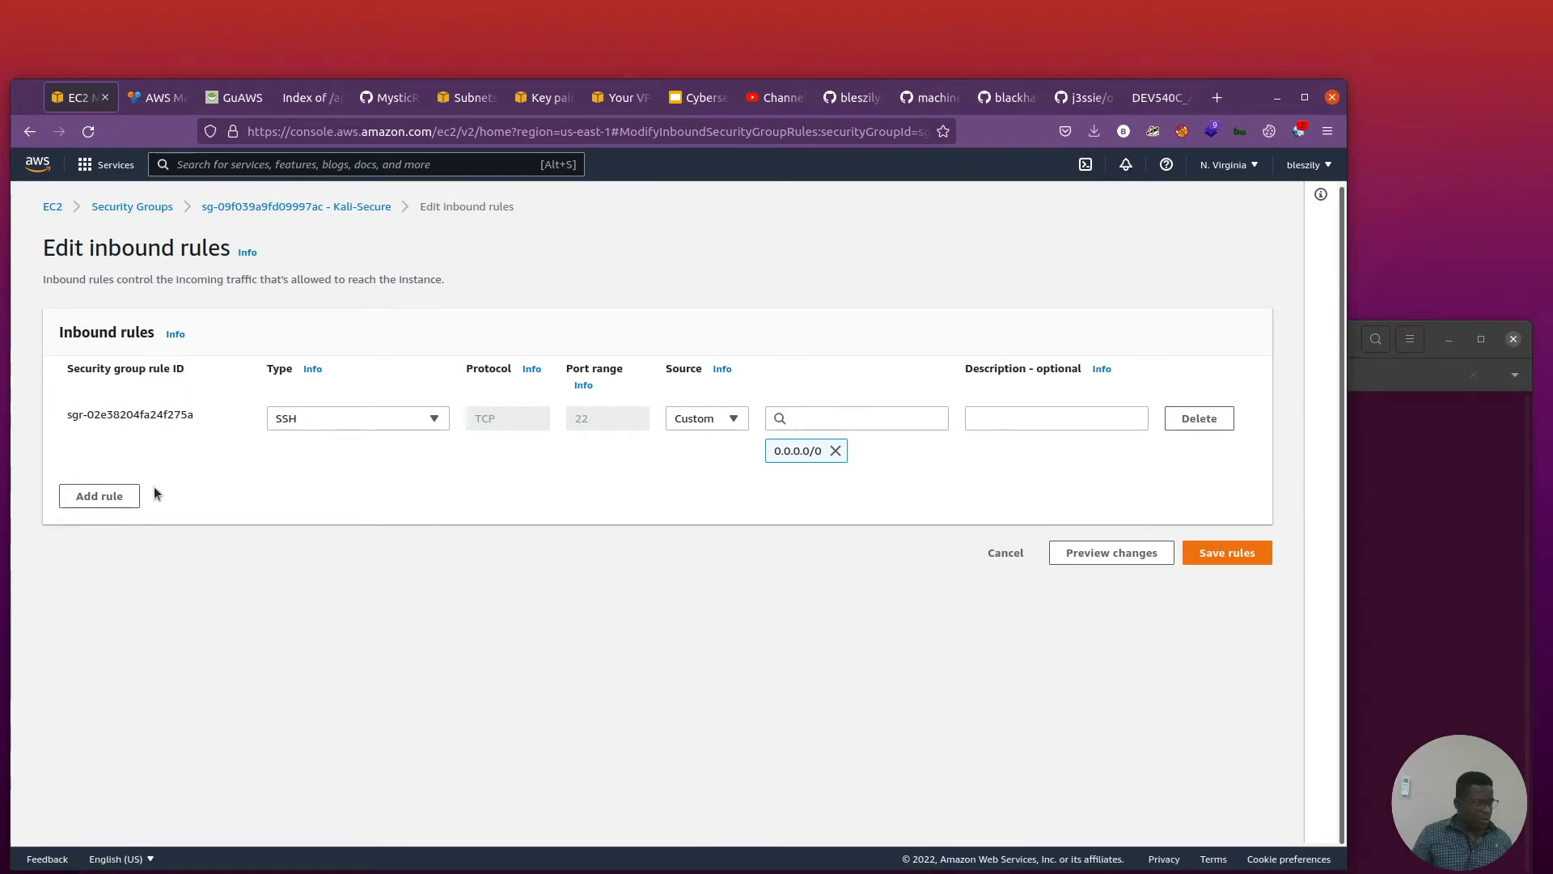
Add a new inbound rule to Kali-Secure with type RDP (port 3389).
click(129, 495)
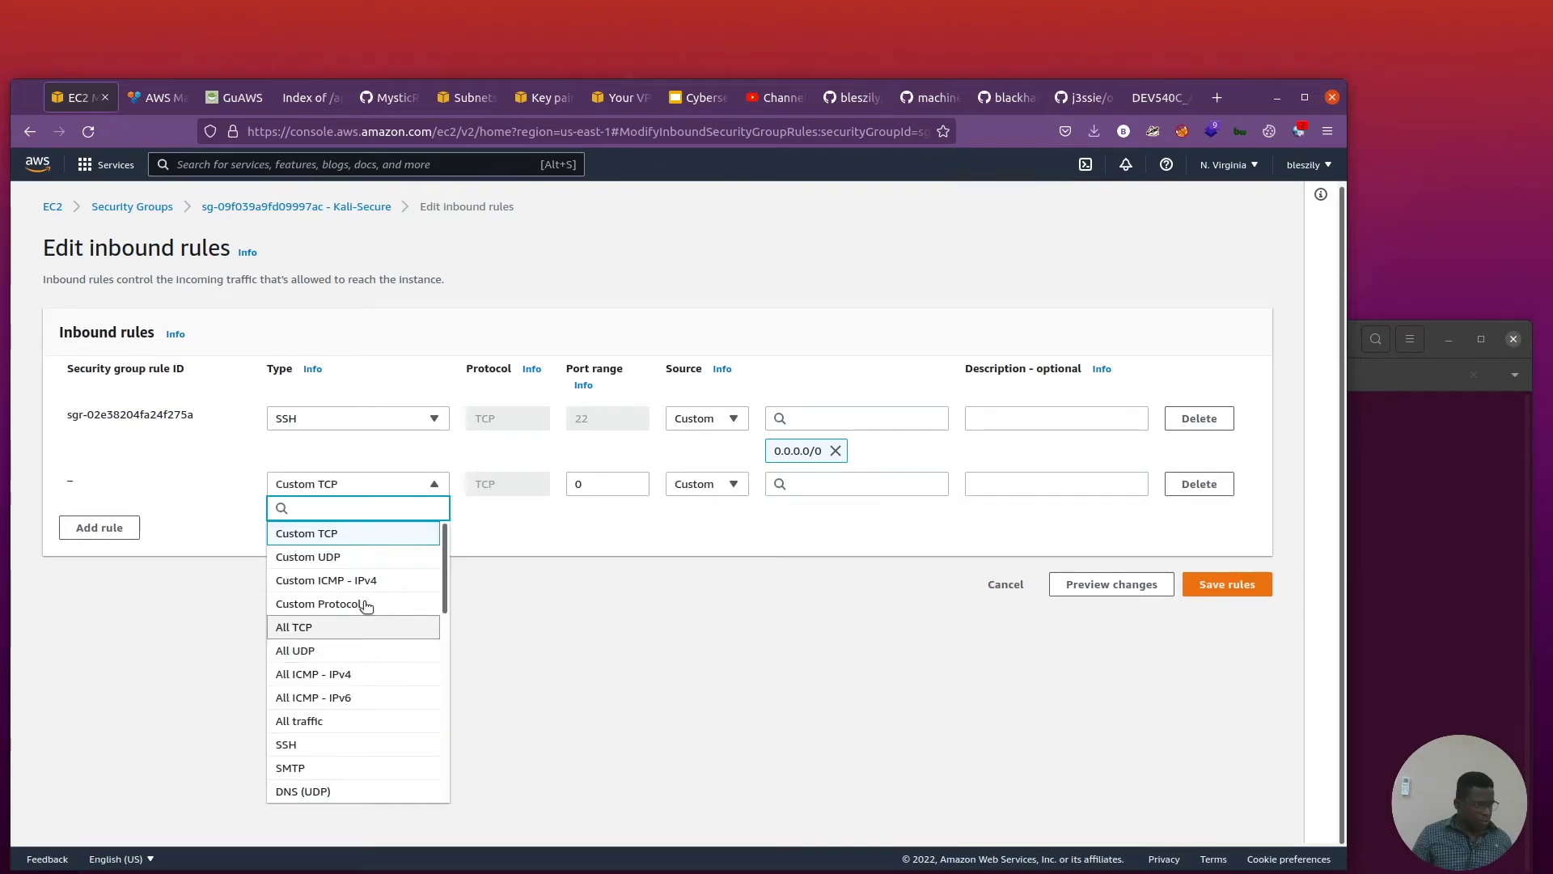
scroll(344, 722, down, 3)
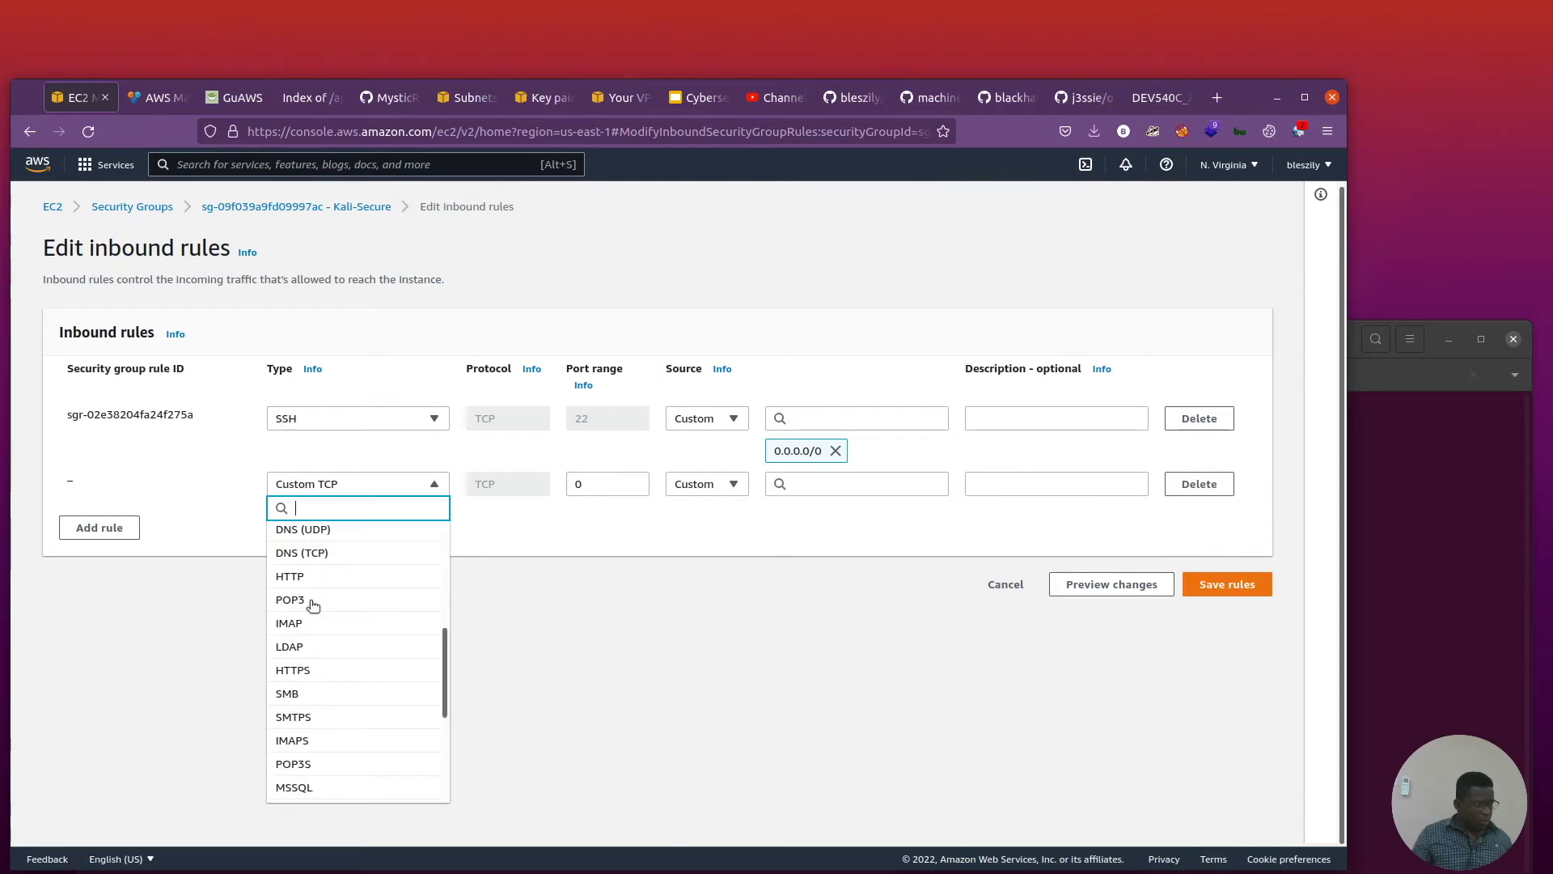
scroll(317, 685, down, 2)
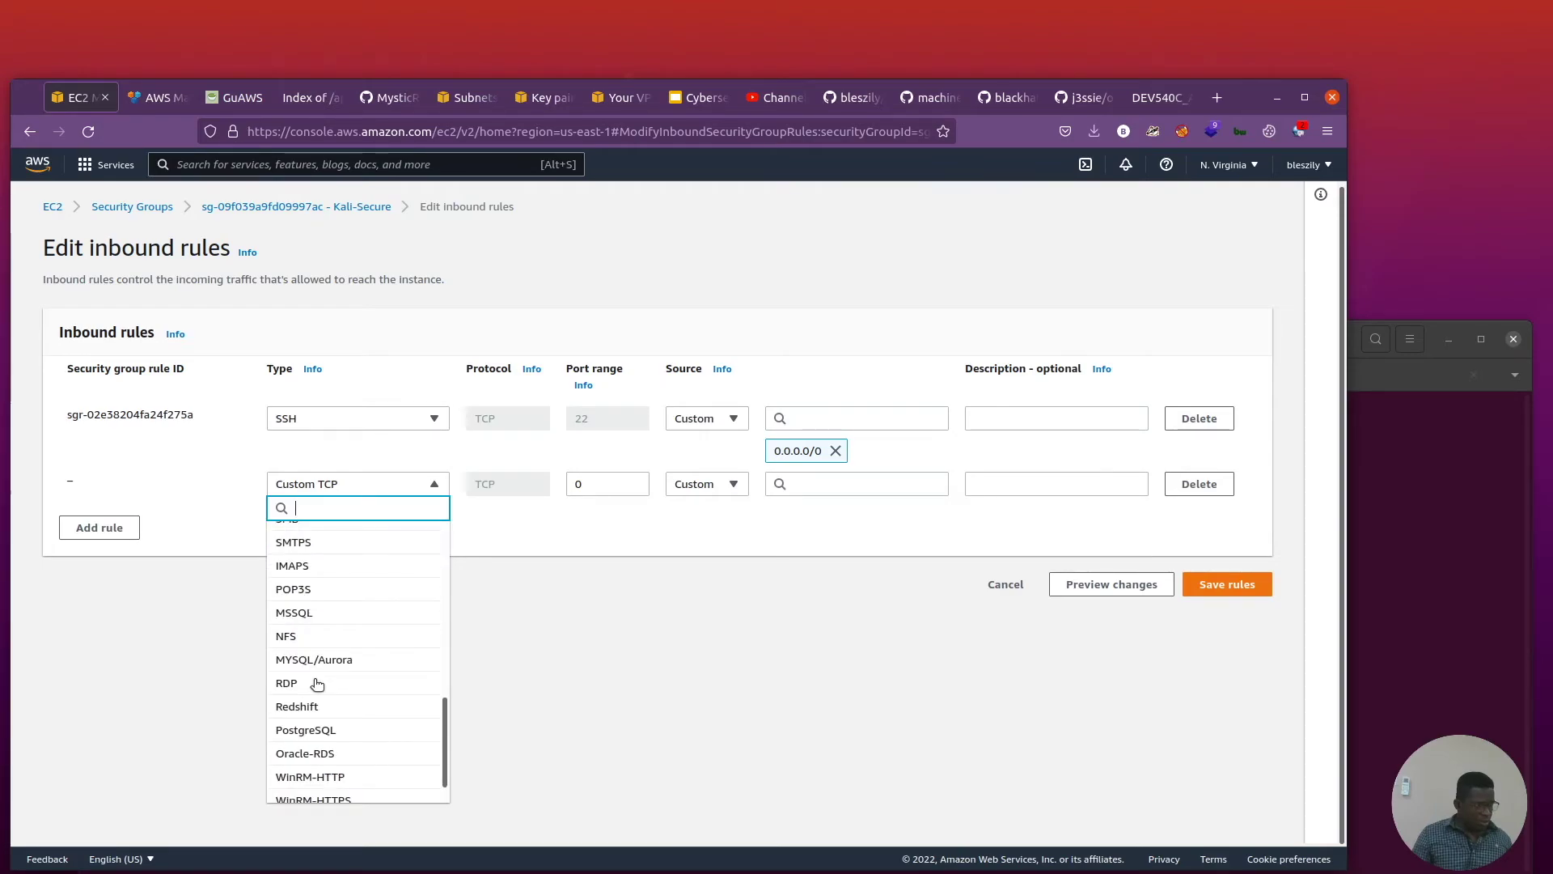
click(317, 684)
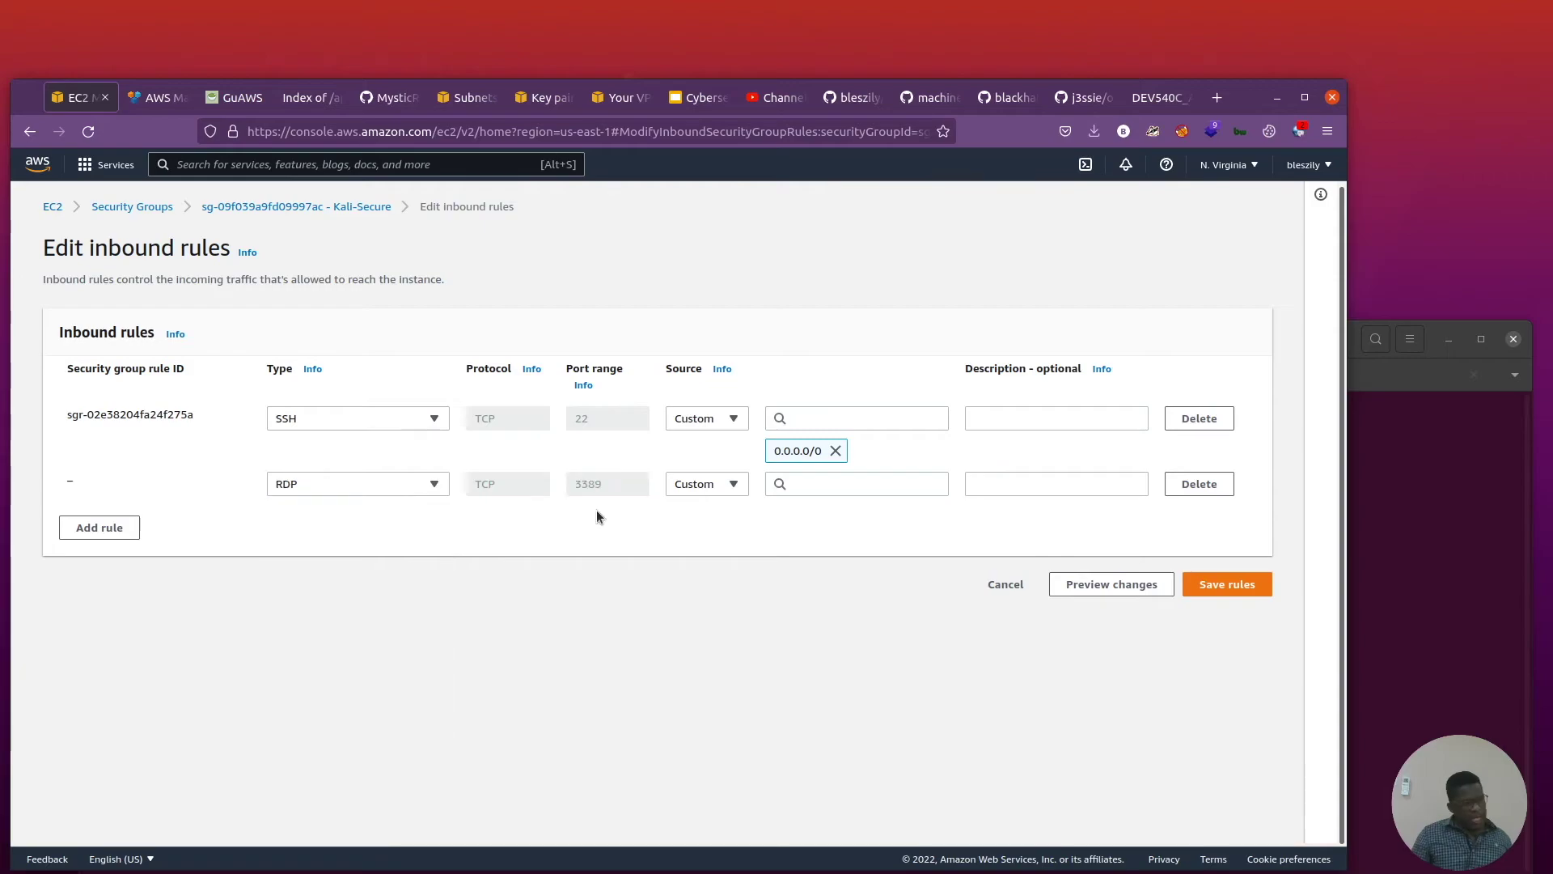
click(356, 484)
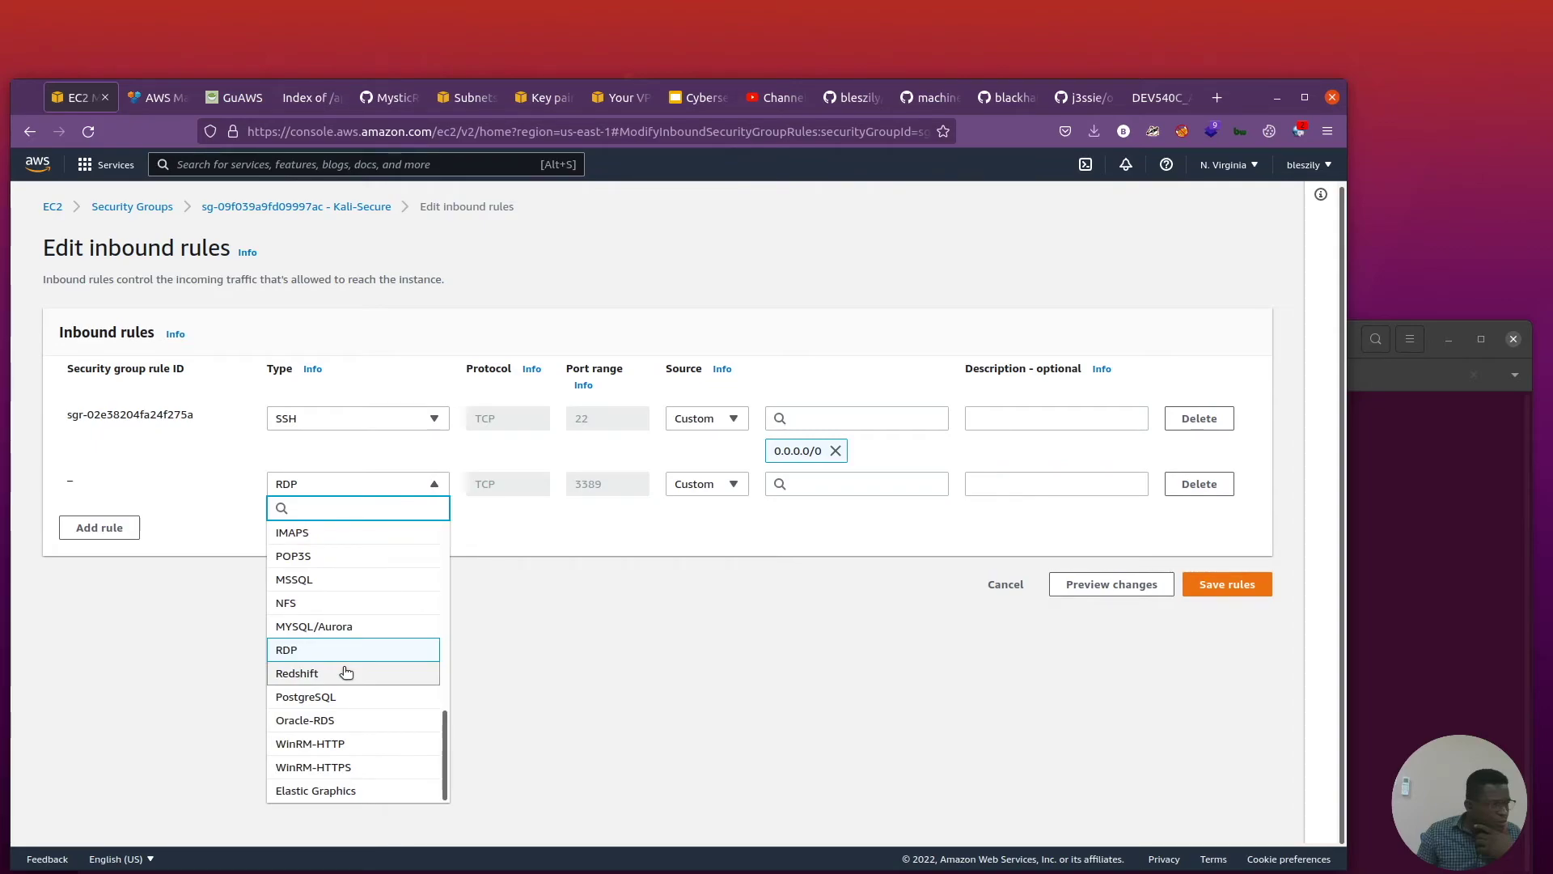
scroll(347, 672, up, 10)
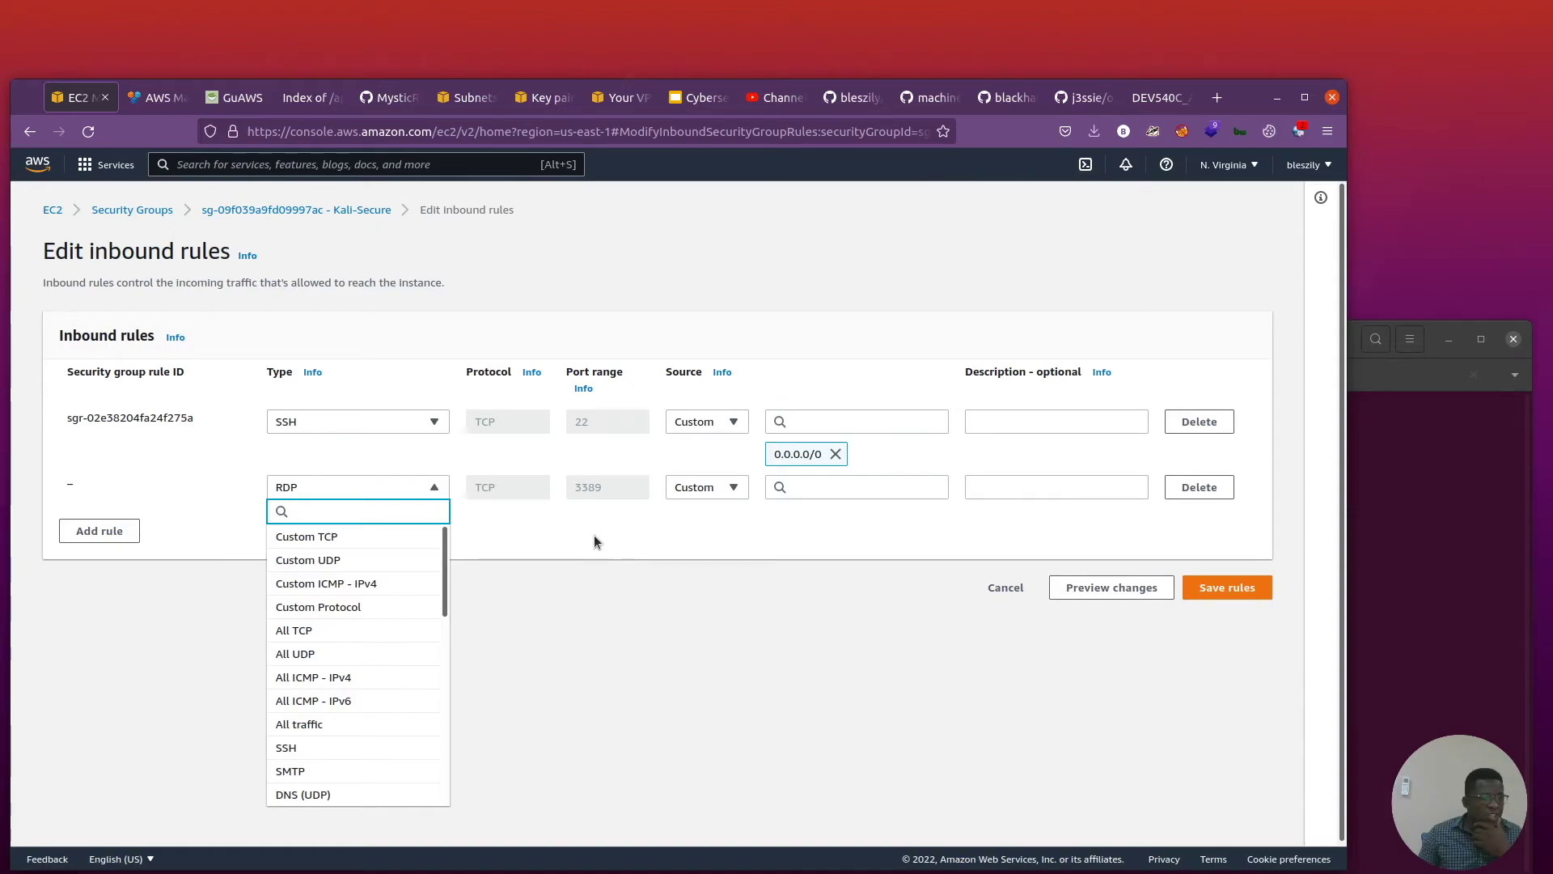
click(594, 542)
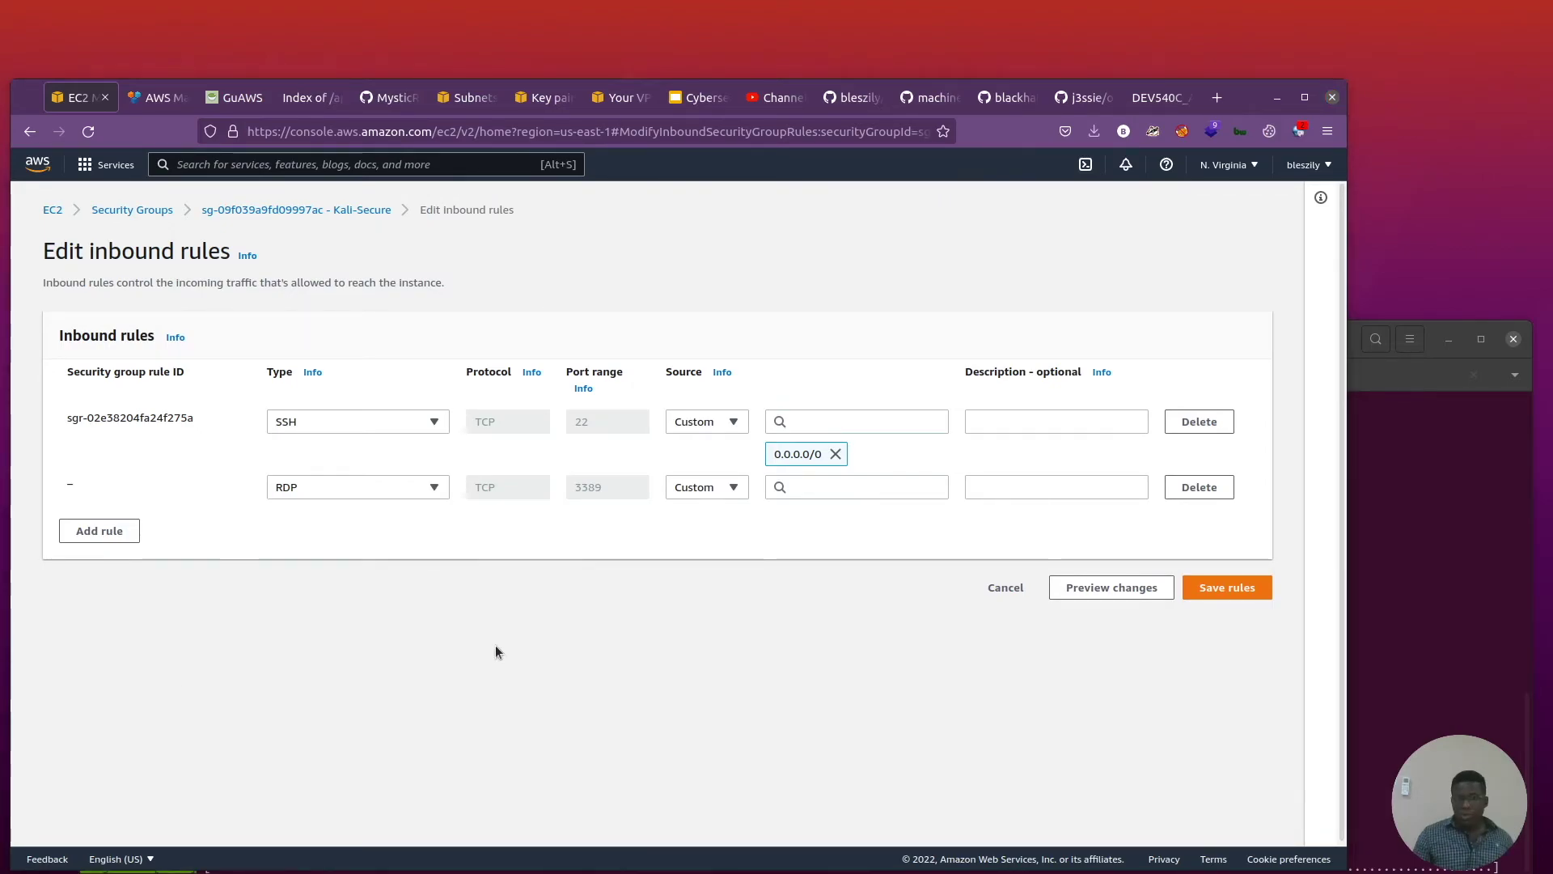
click(1422, 623)
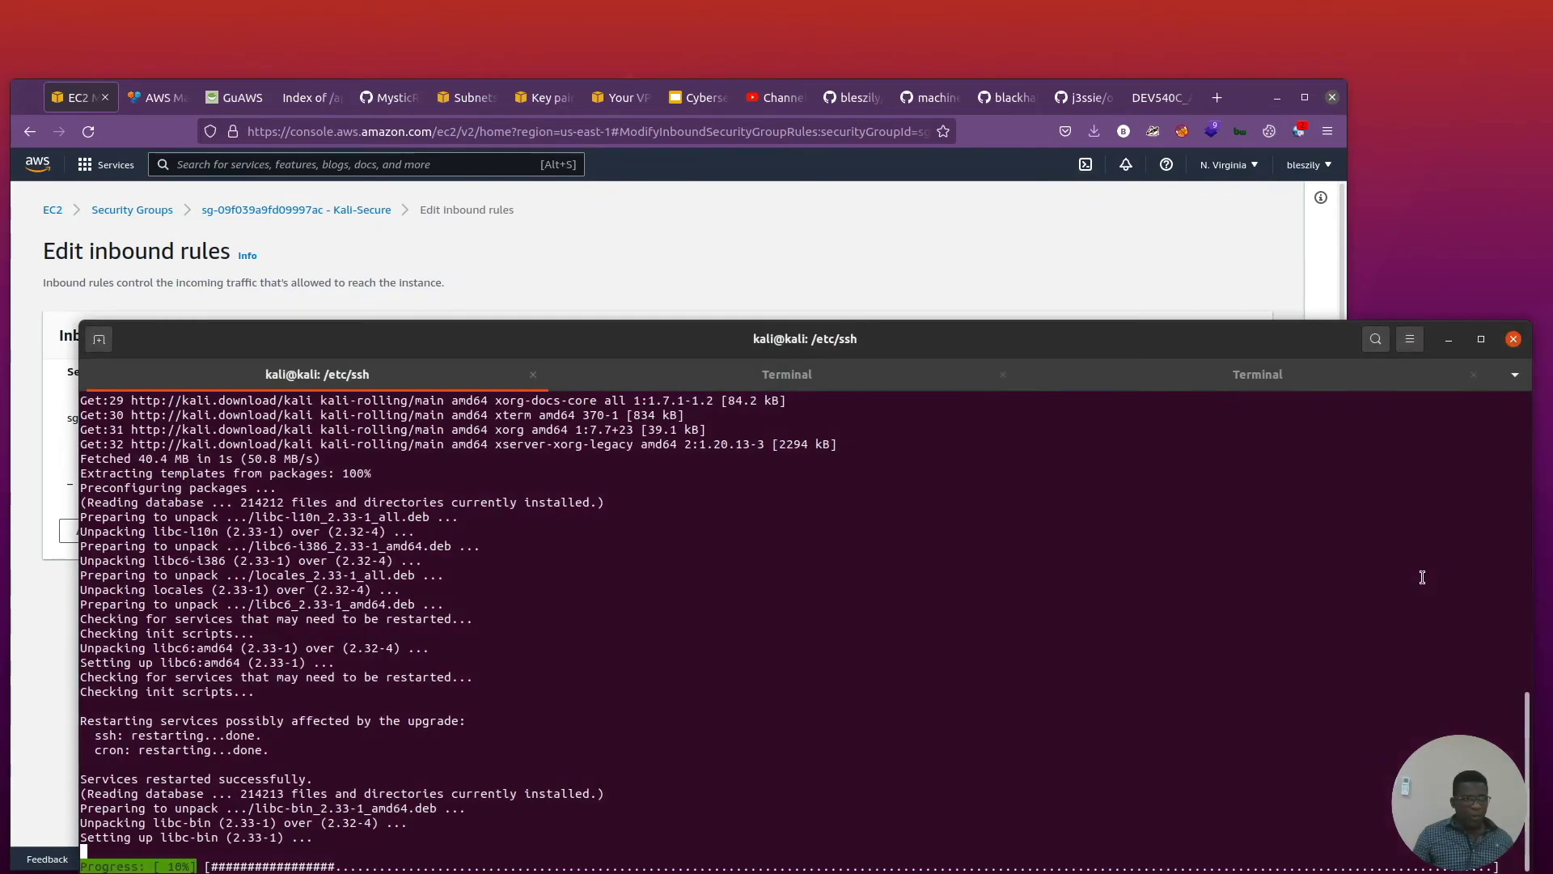
scroll(535, 830, up, 15)
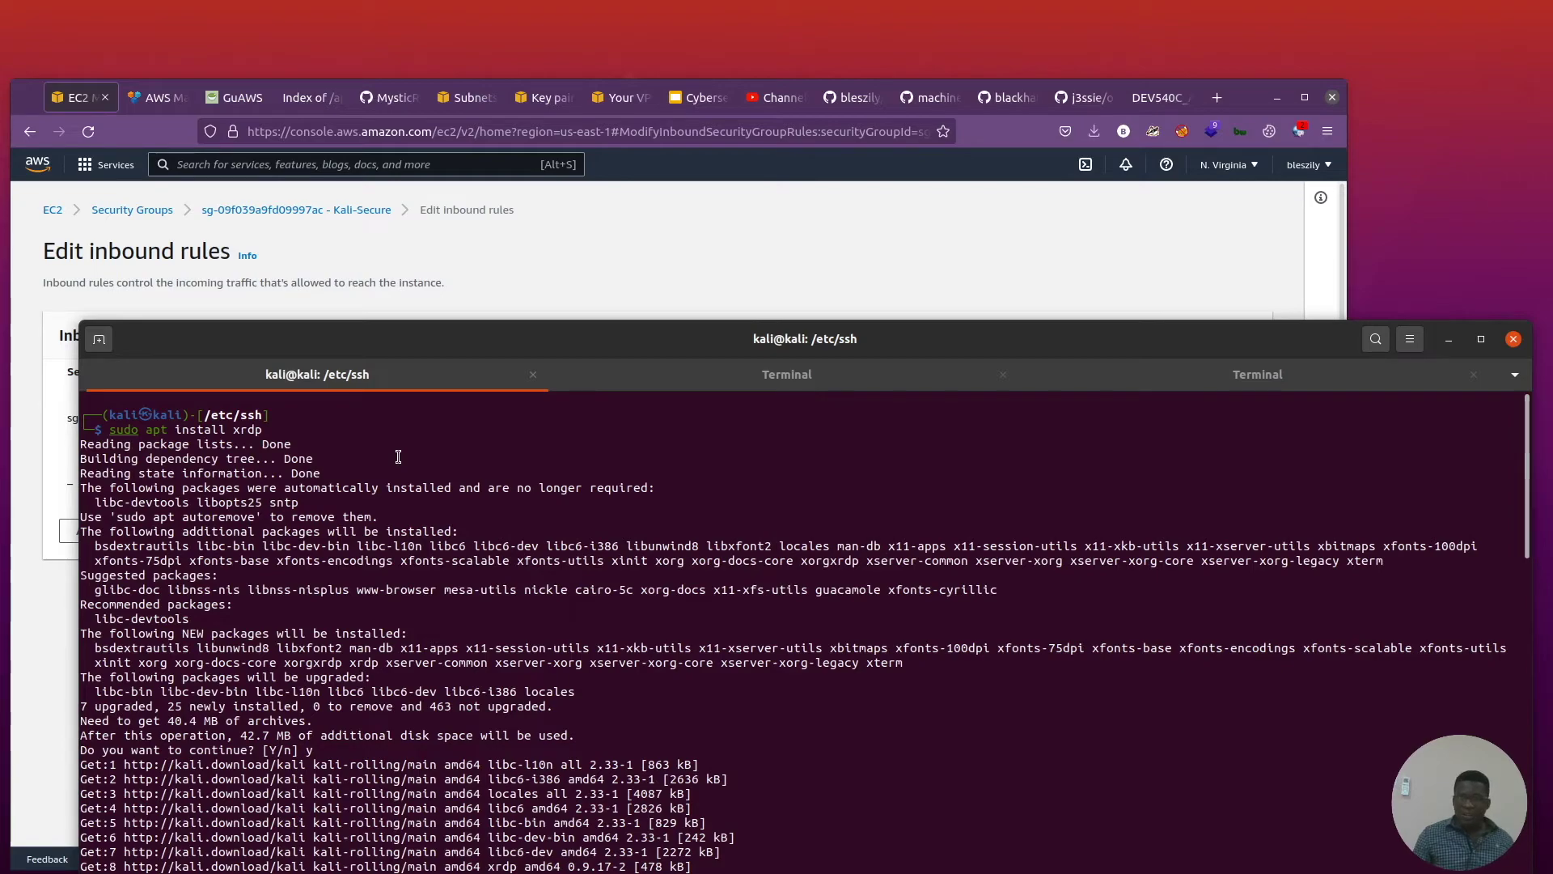
scroll(398, 457, down, 18)
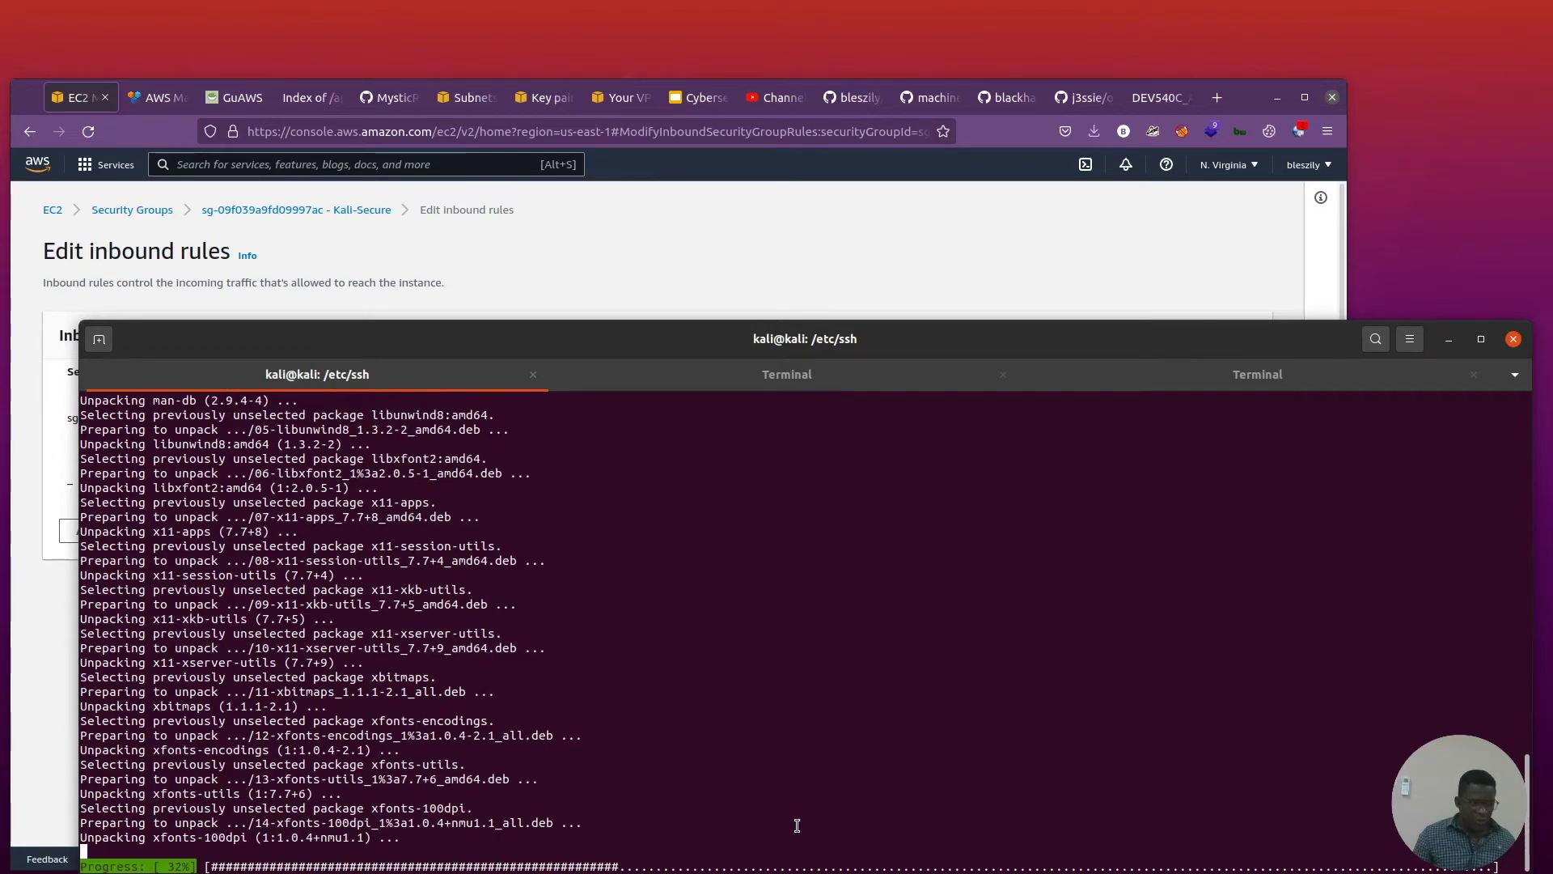
Set the RDP rule's source to Anywhere-IPv4 (0.0.0.0/0) and save the inbound rules.
click(68, 478)
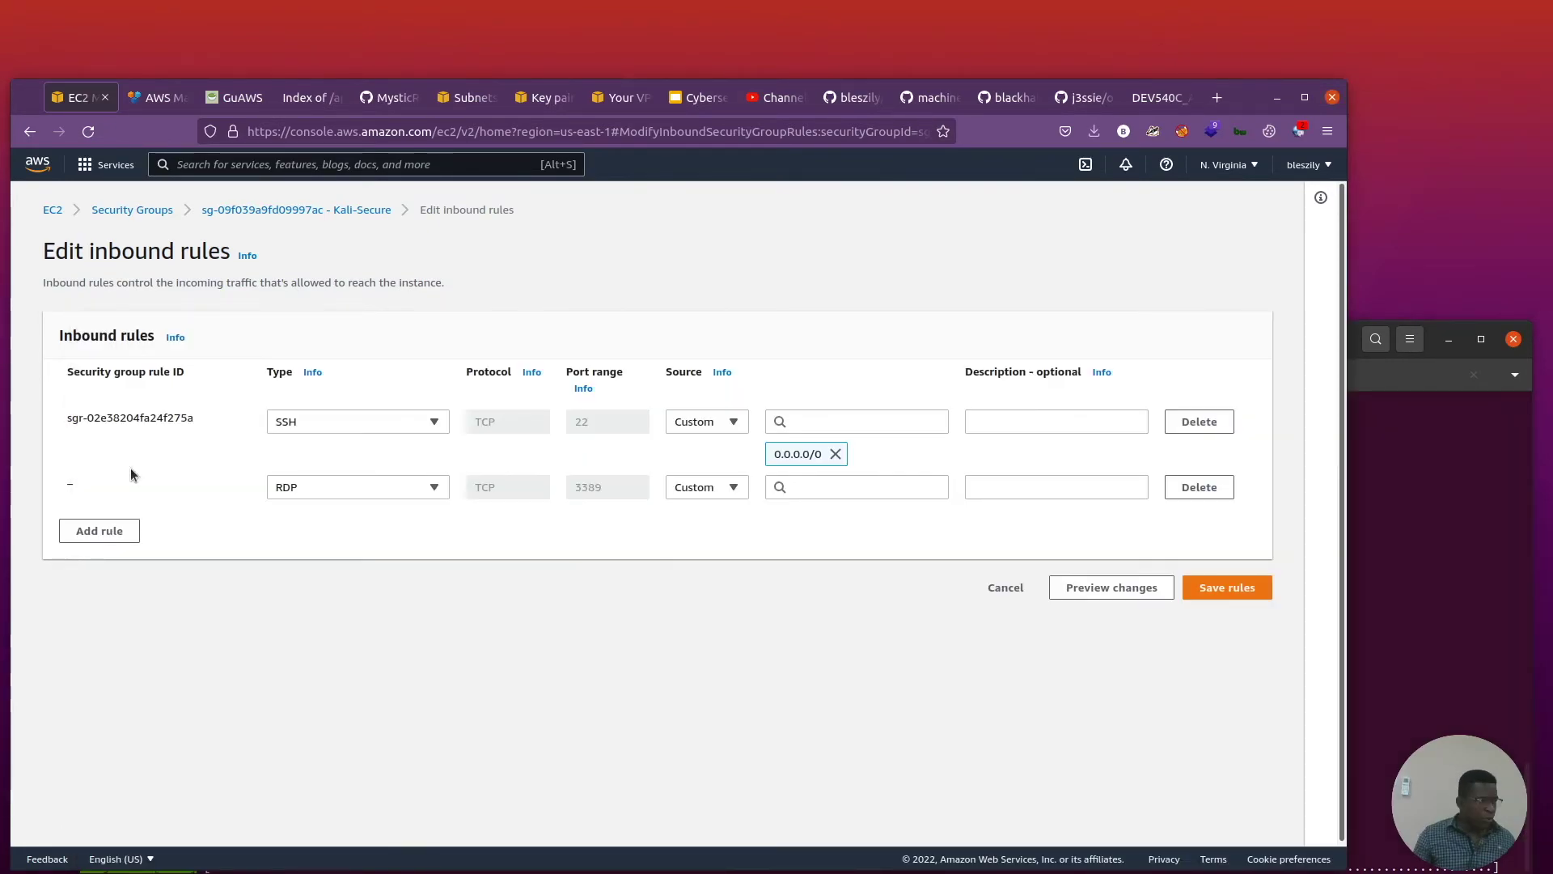
click(429, 489)
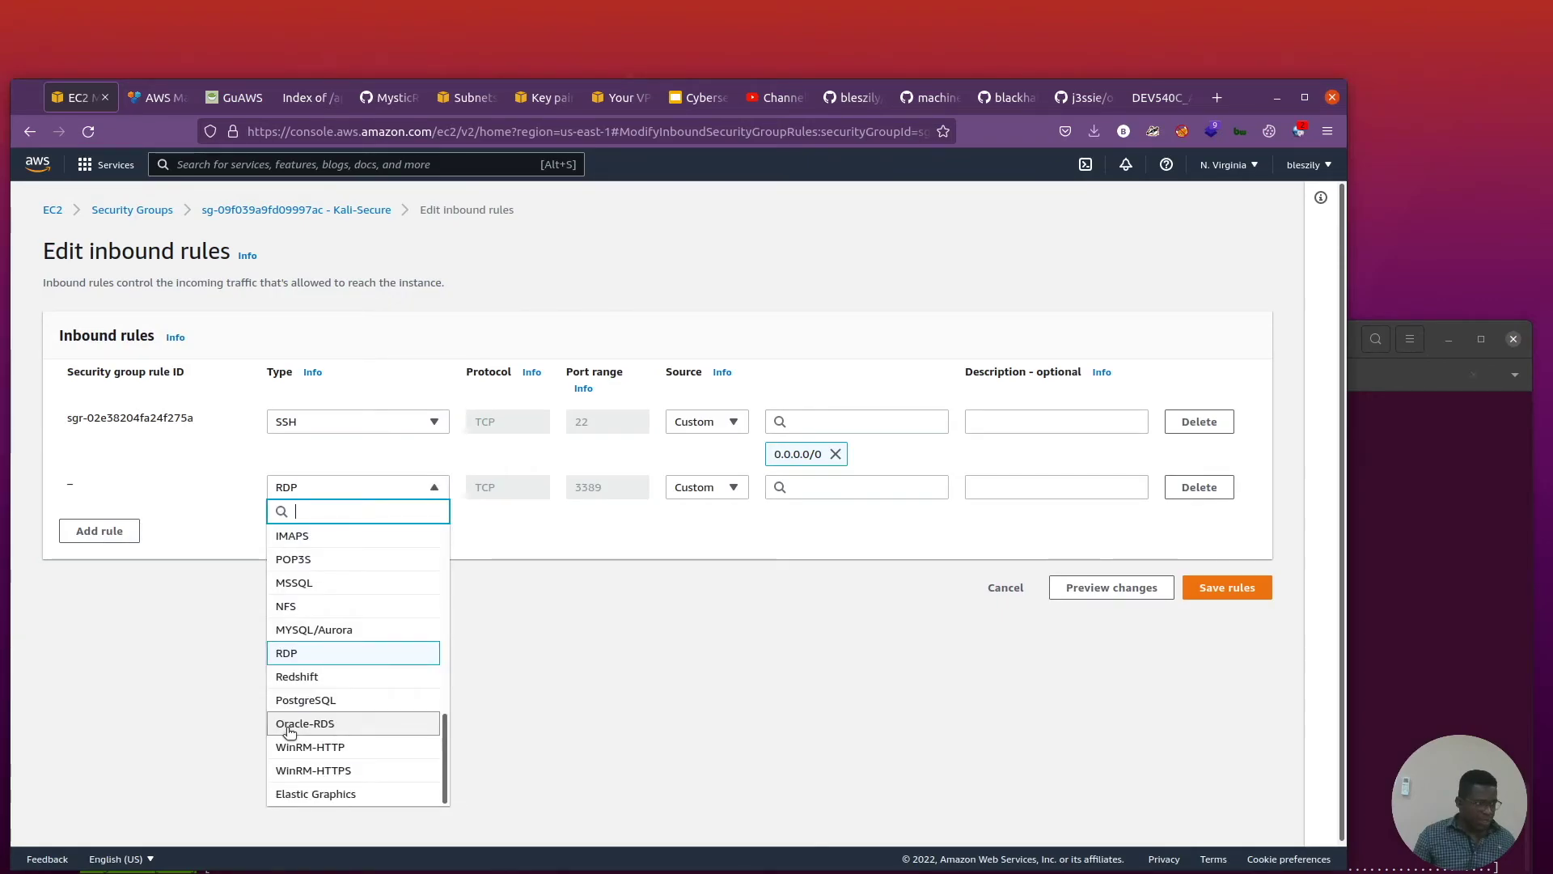
click(353, 653)
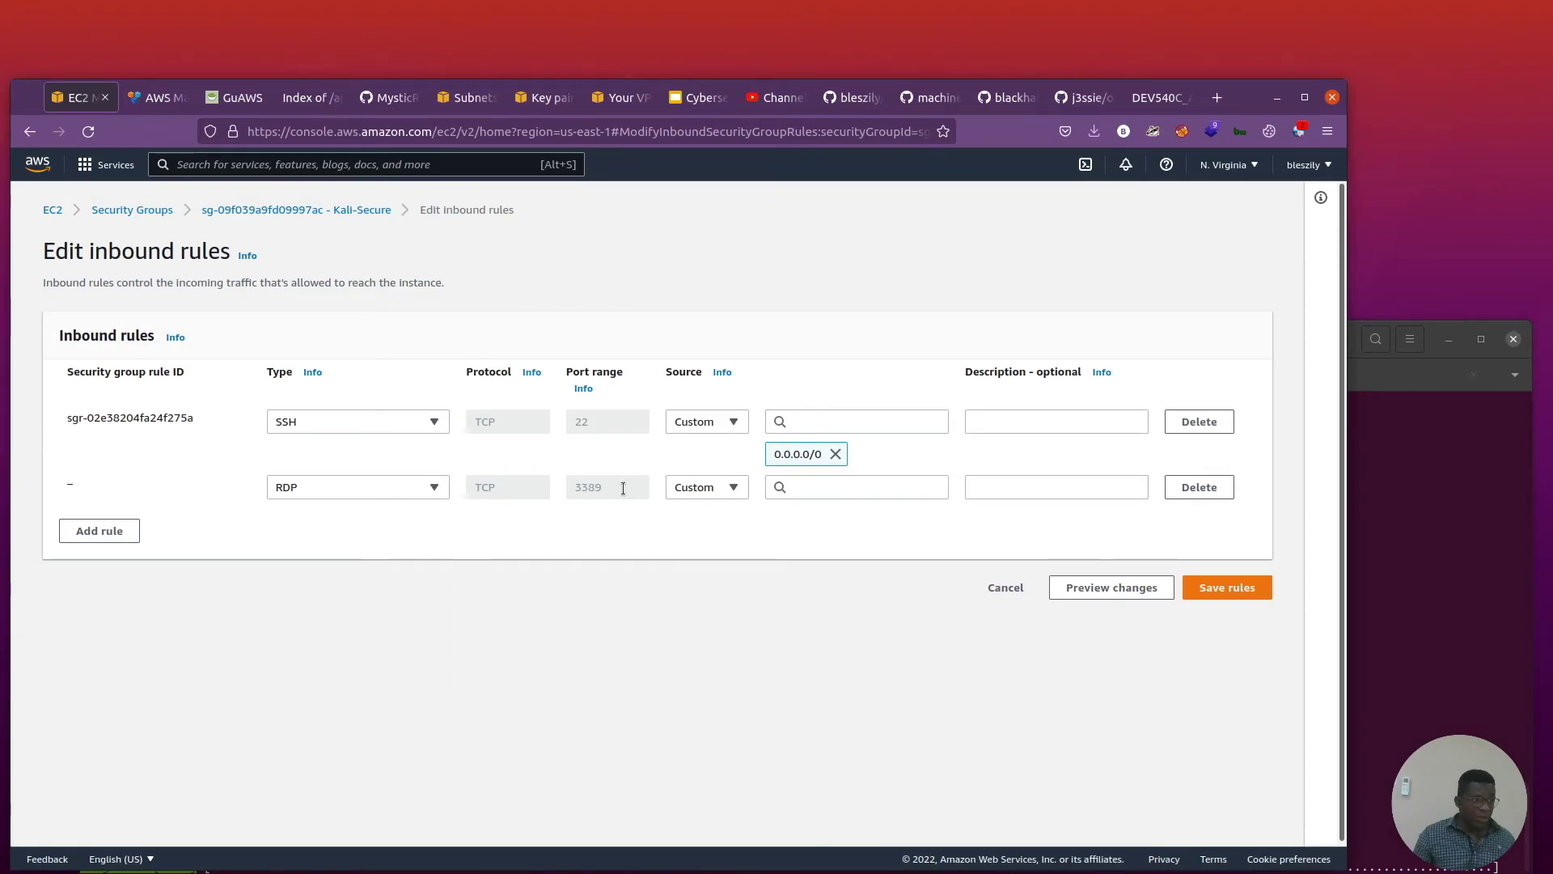
click(733, 490)
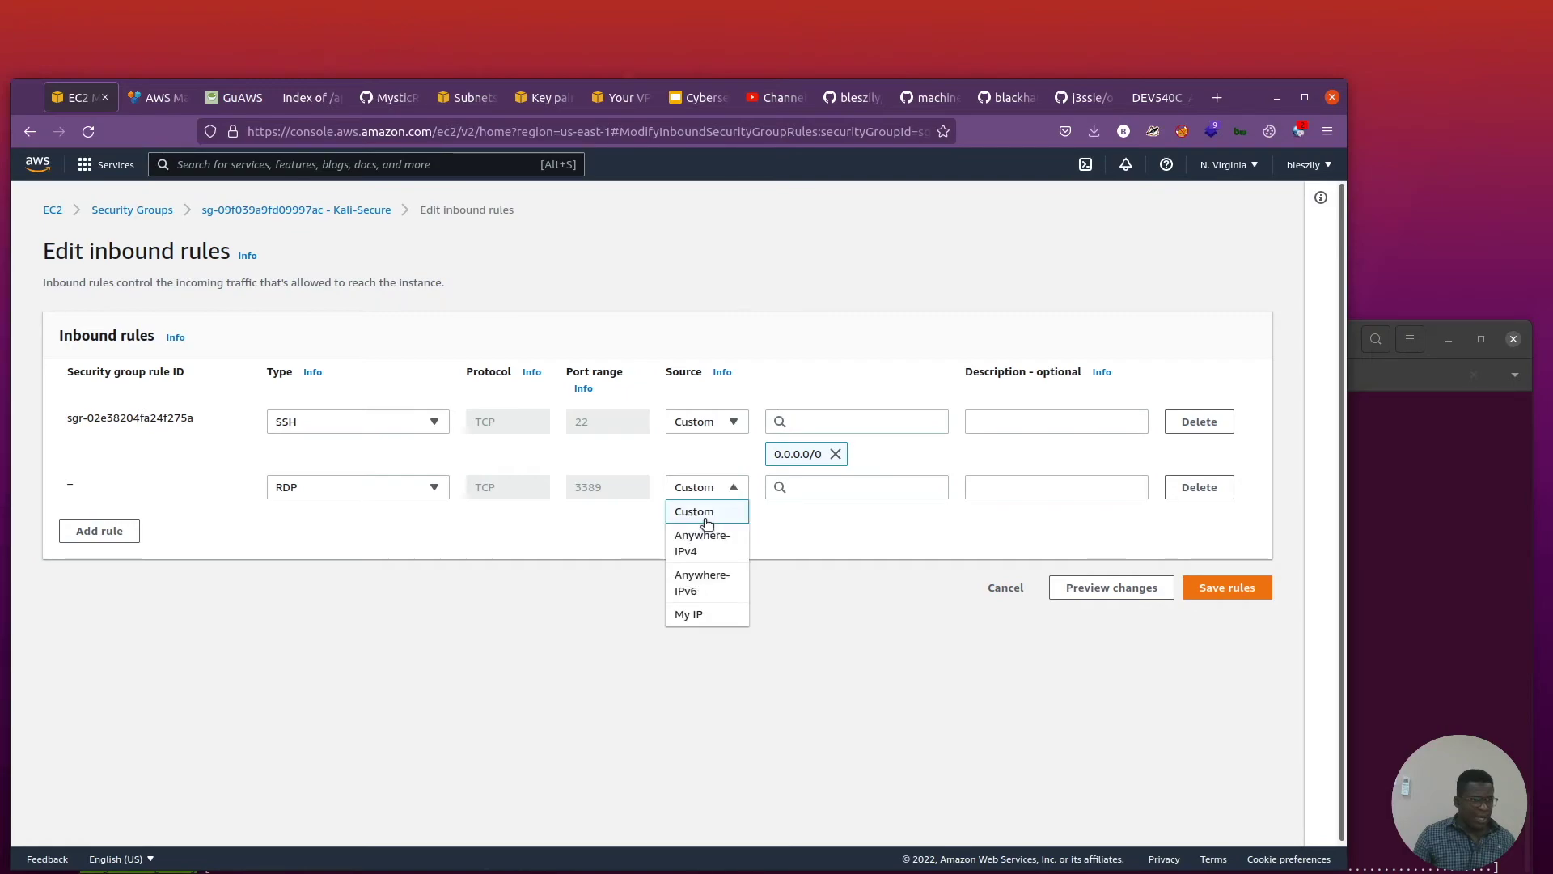
click(701, 542)
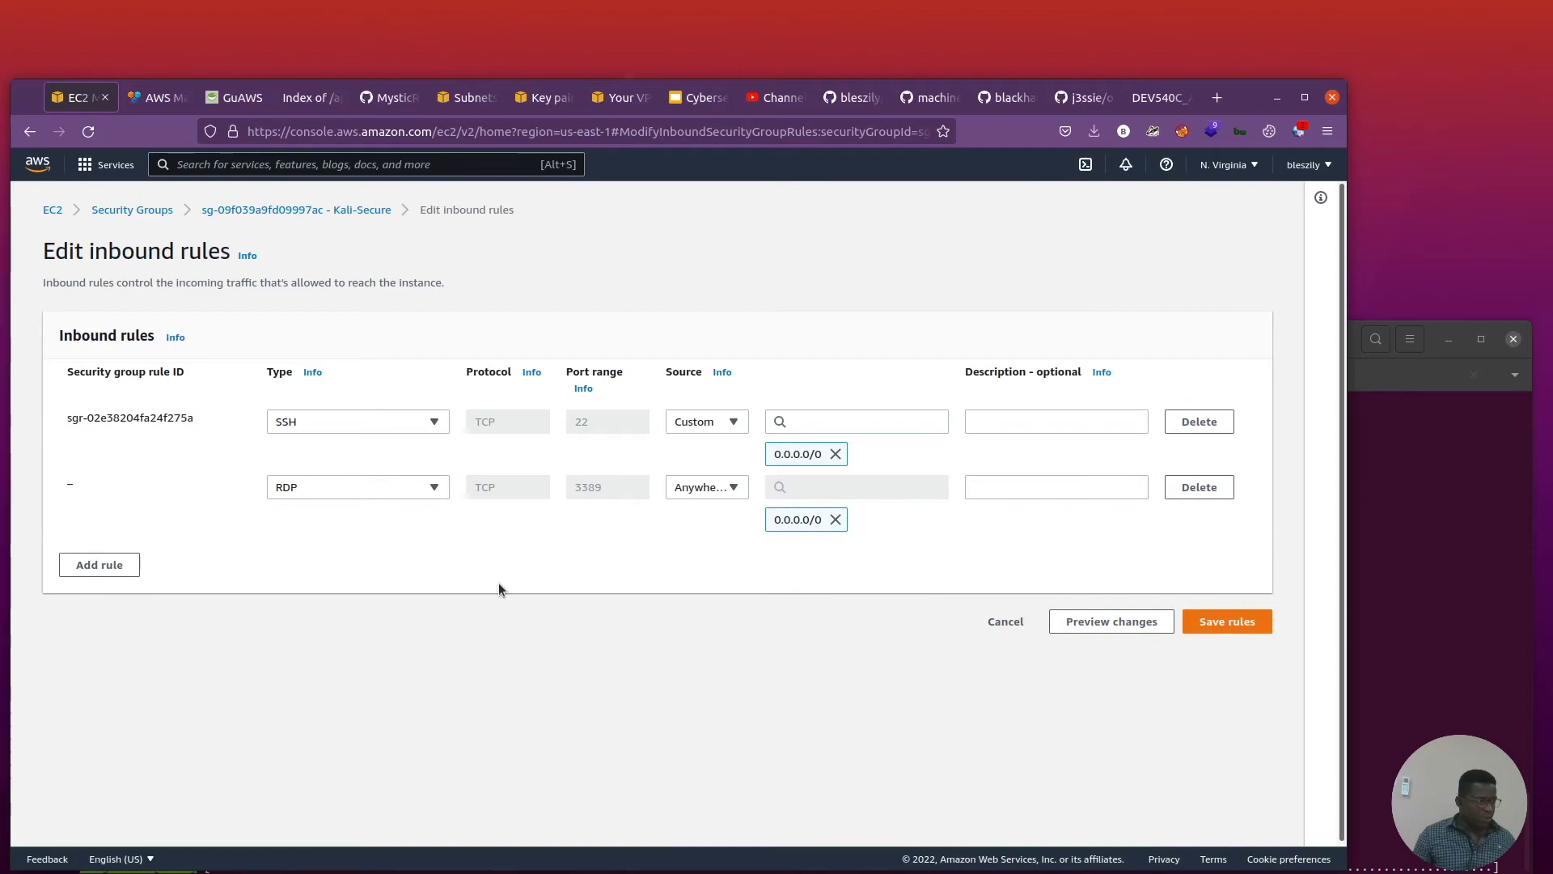
click(1227, 623)
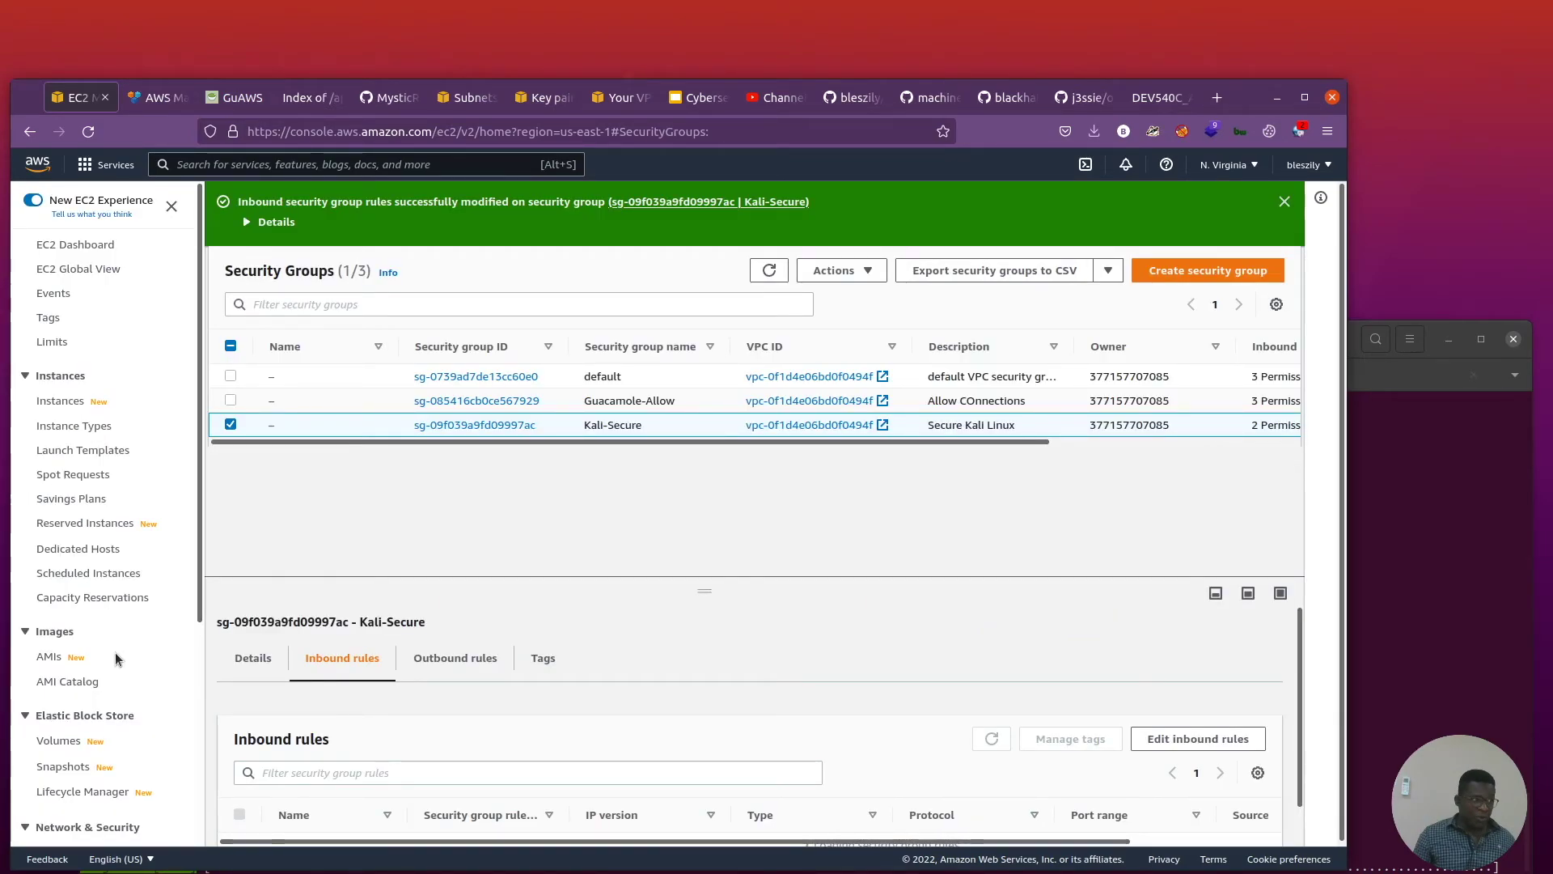
Return to the EC2 instances list, then clear the Kali terminal and discard a typed 'sudo apt install xrdp'.
click(55, 400)
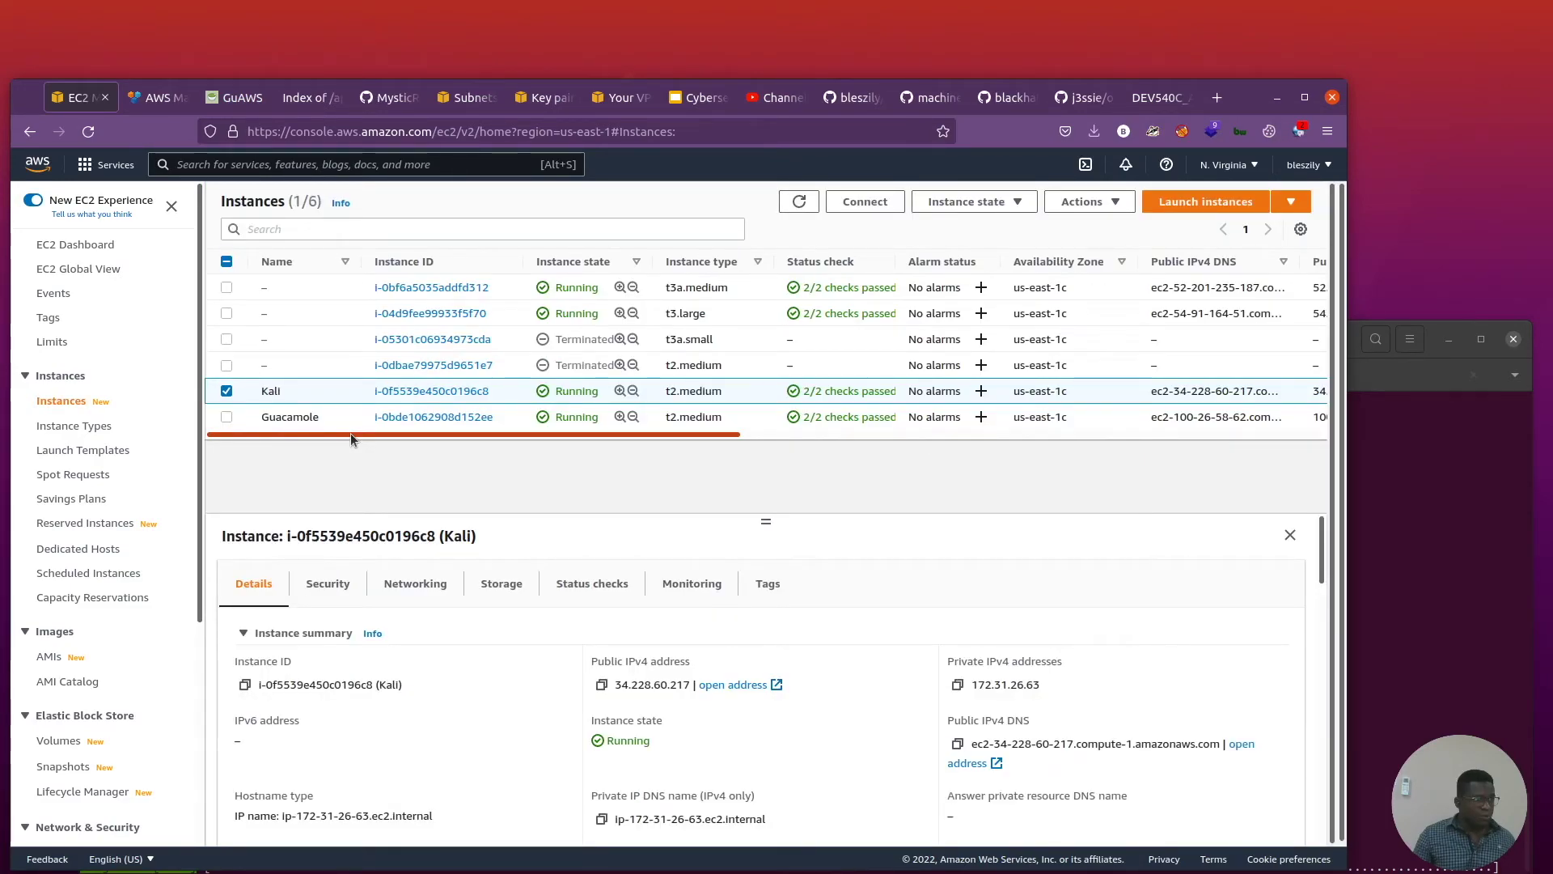
drag(351, 434, 819, 434)
key(alt+Tab)
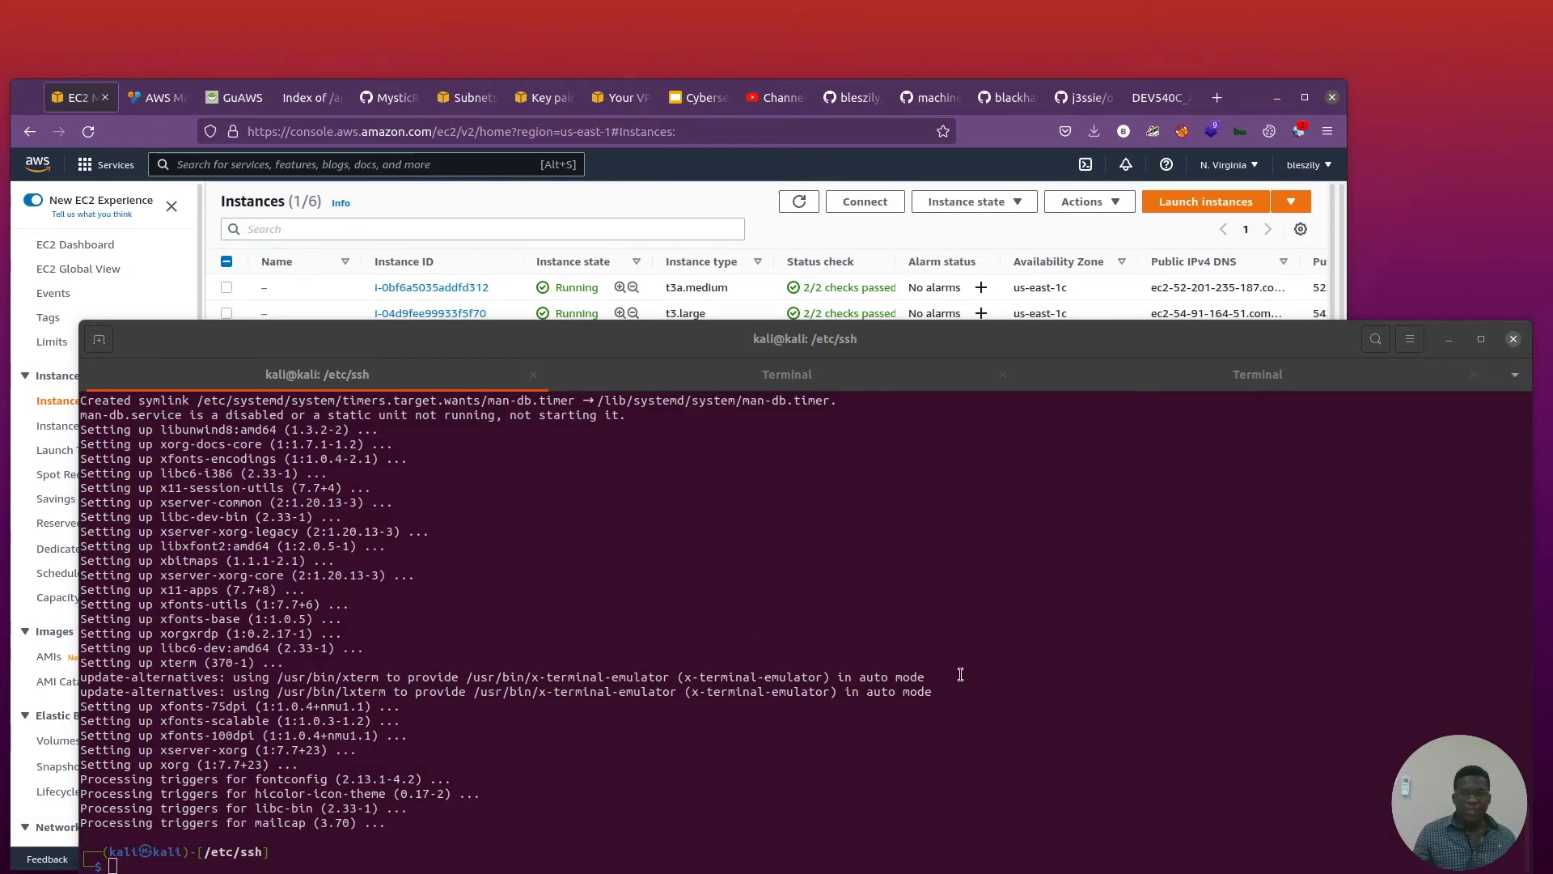
click(438, 839)
text(clear)
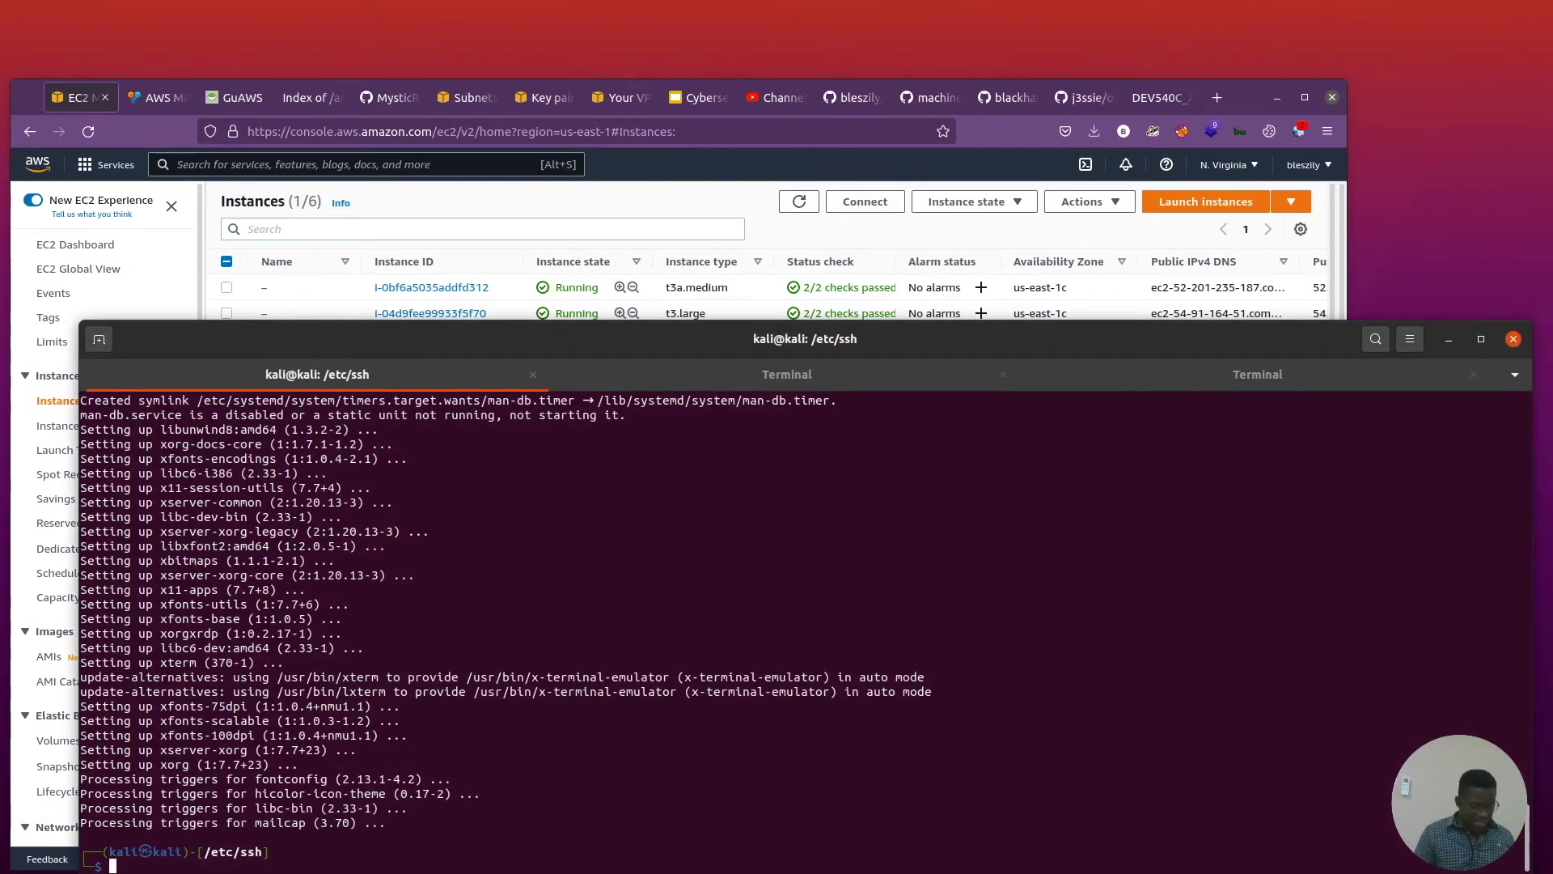
key(Return)
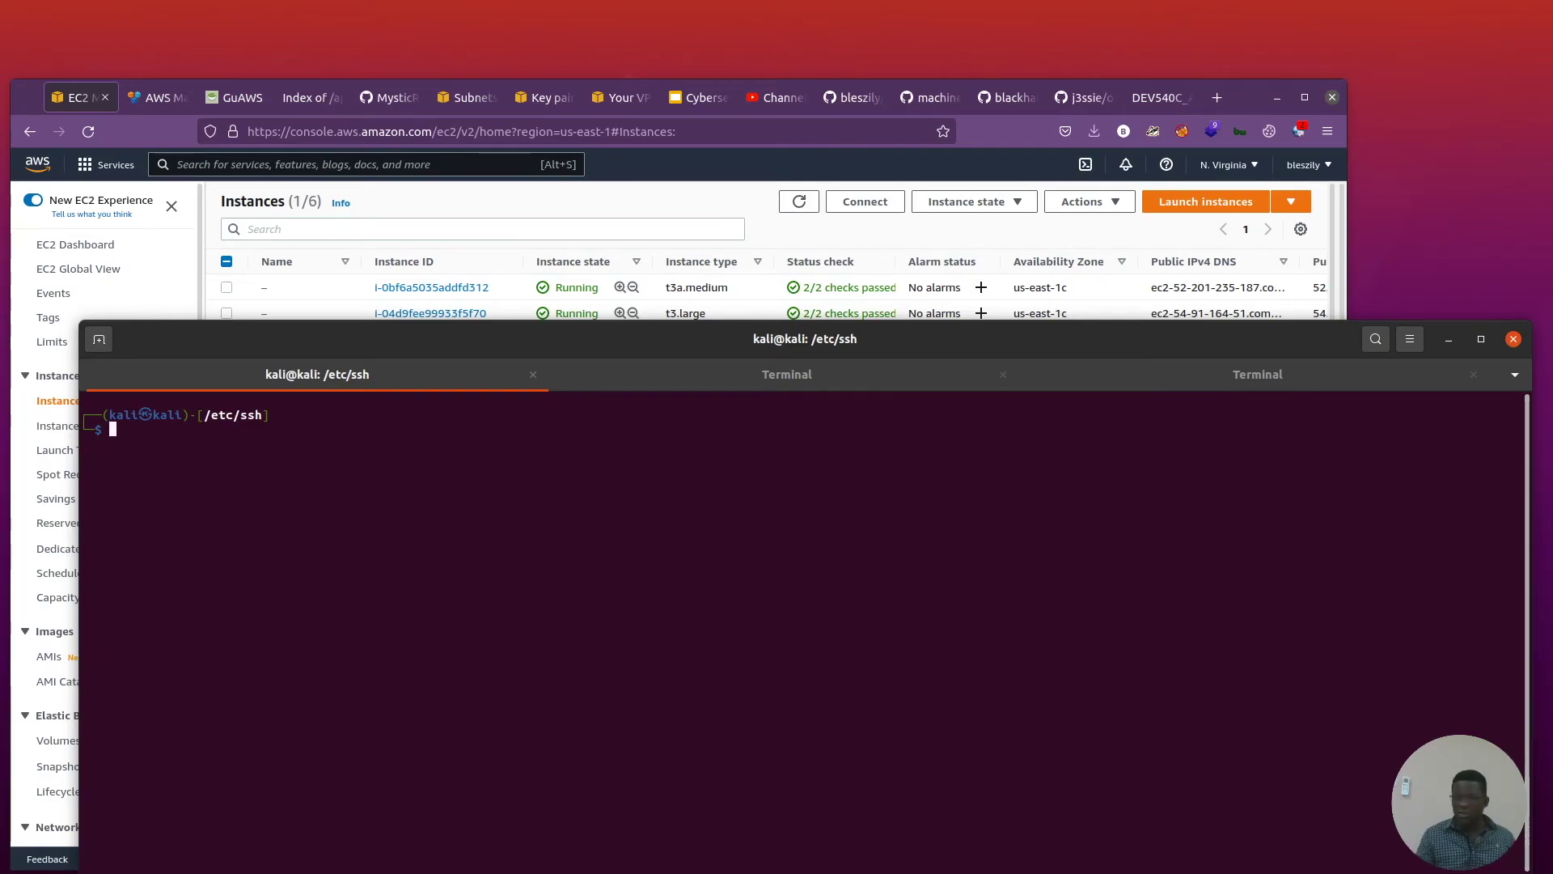
text(sudo apt install xrdp)
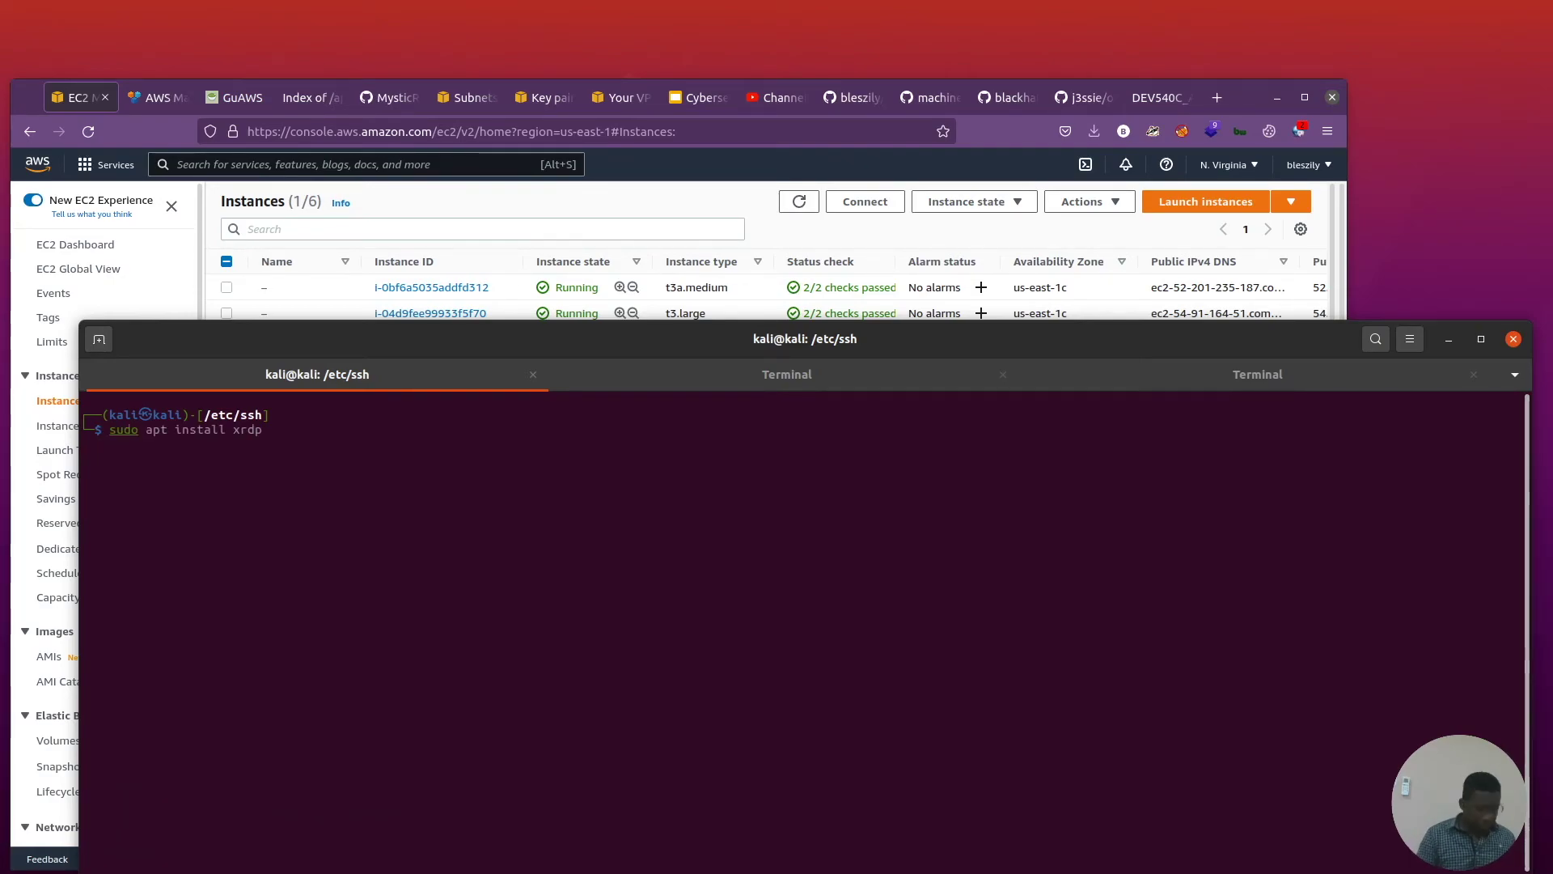
key(ctrl+k)
Open /etc/X11/Xwrapper.config in nano with sudo, fixing the mistyped command.
text(anne)
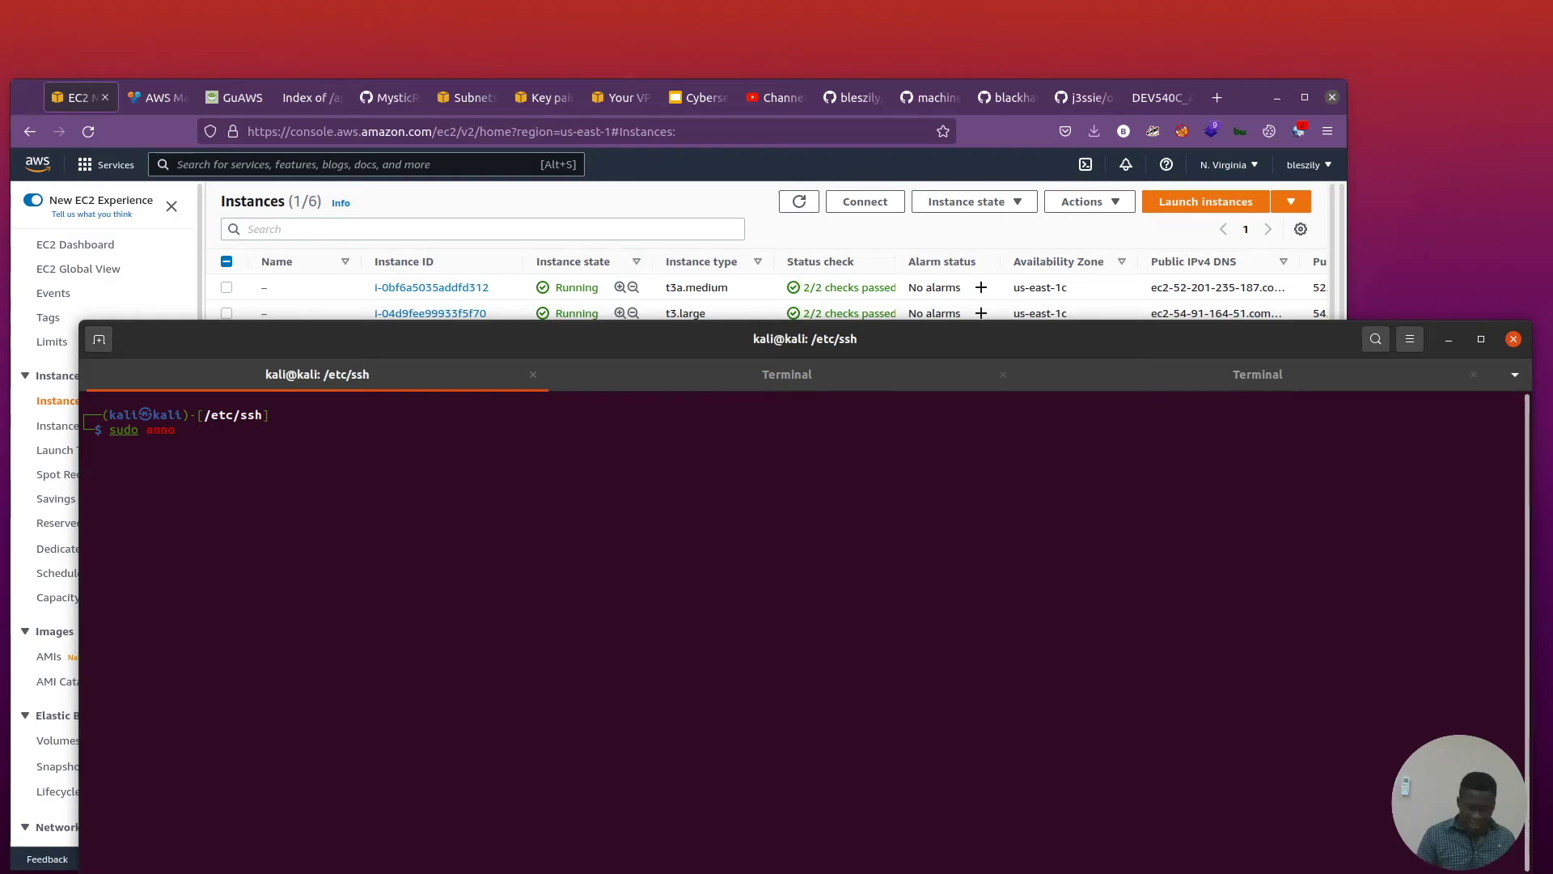
text( /et)
key(Tab)
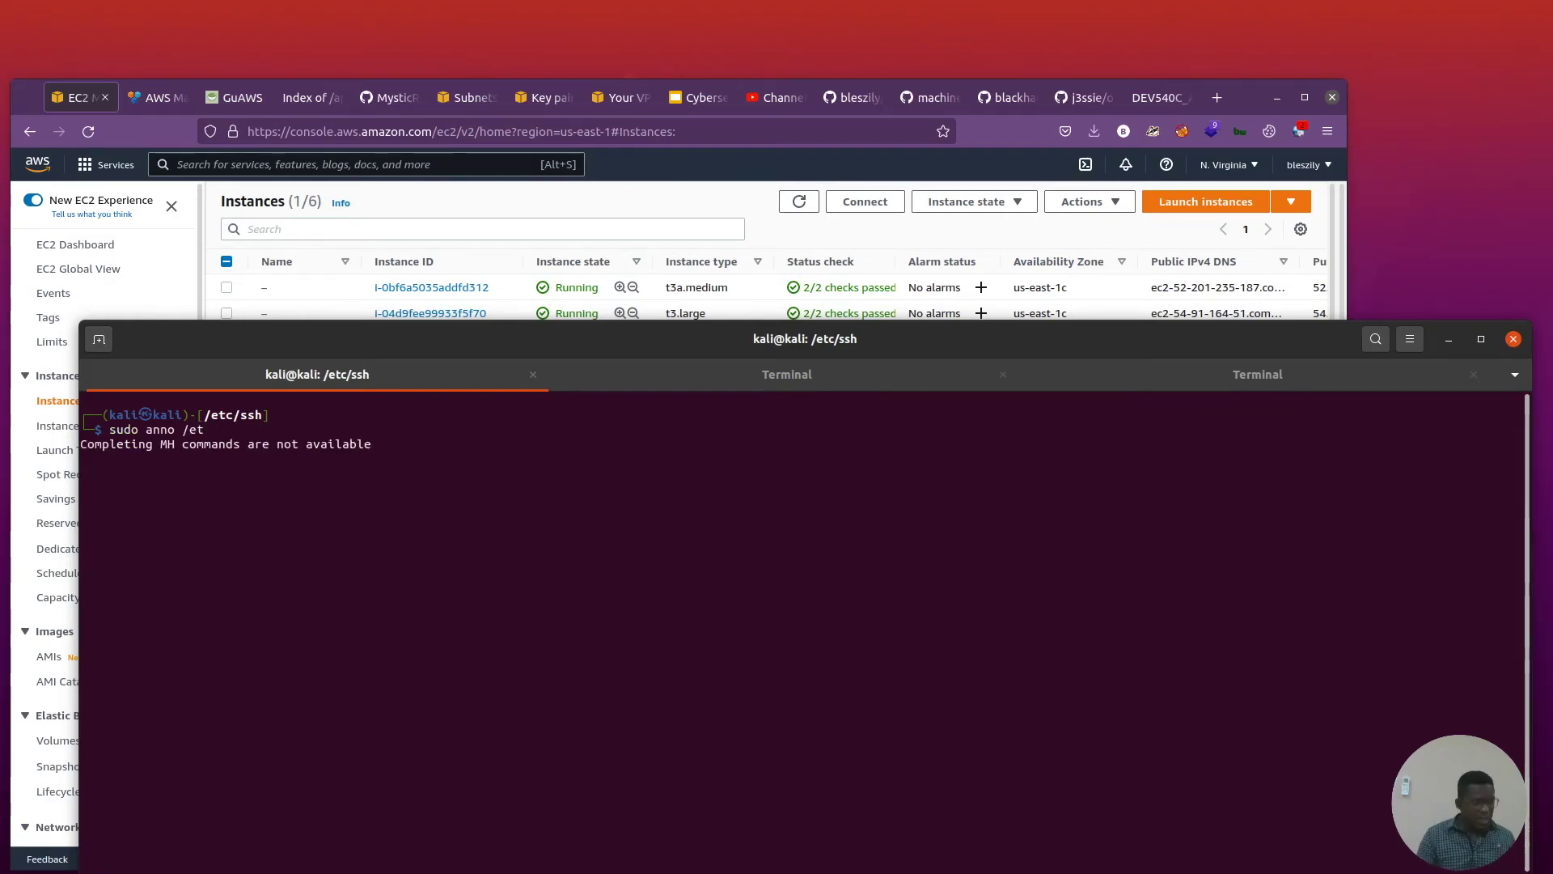
key(BackSpace)
key(BackSpace)
key(BackSpace)
key(BackSpace)
key(BackSpace)
key(BackSpace)
key(BackSpace)
key(BackSpace)
key(BackSpace)
text(nano /etc/X)
key(Tab)
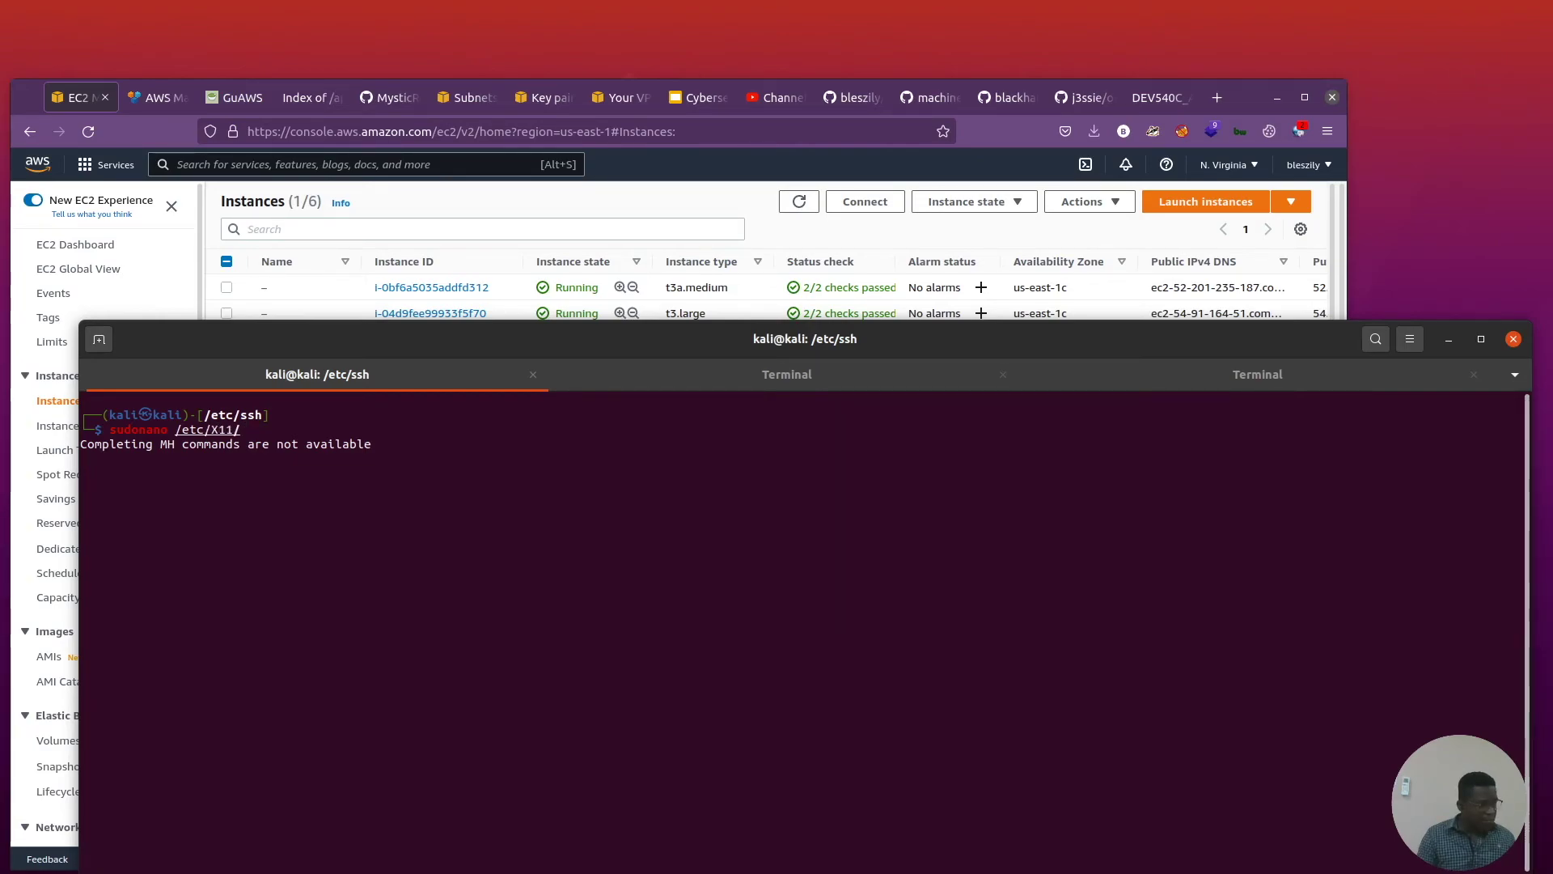
text(X)
key(Tab)
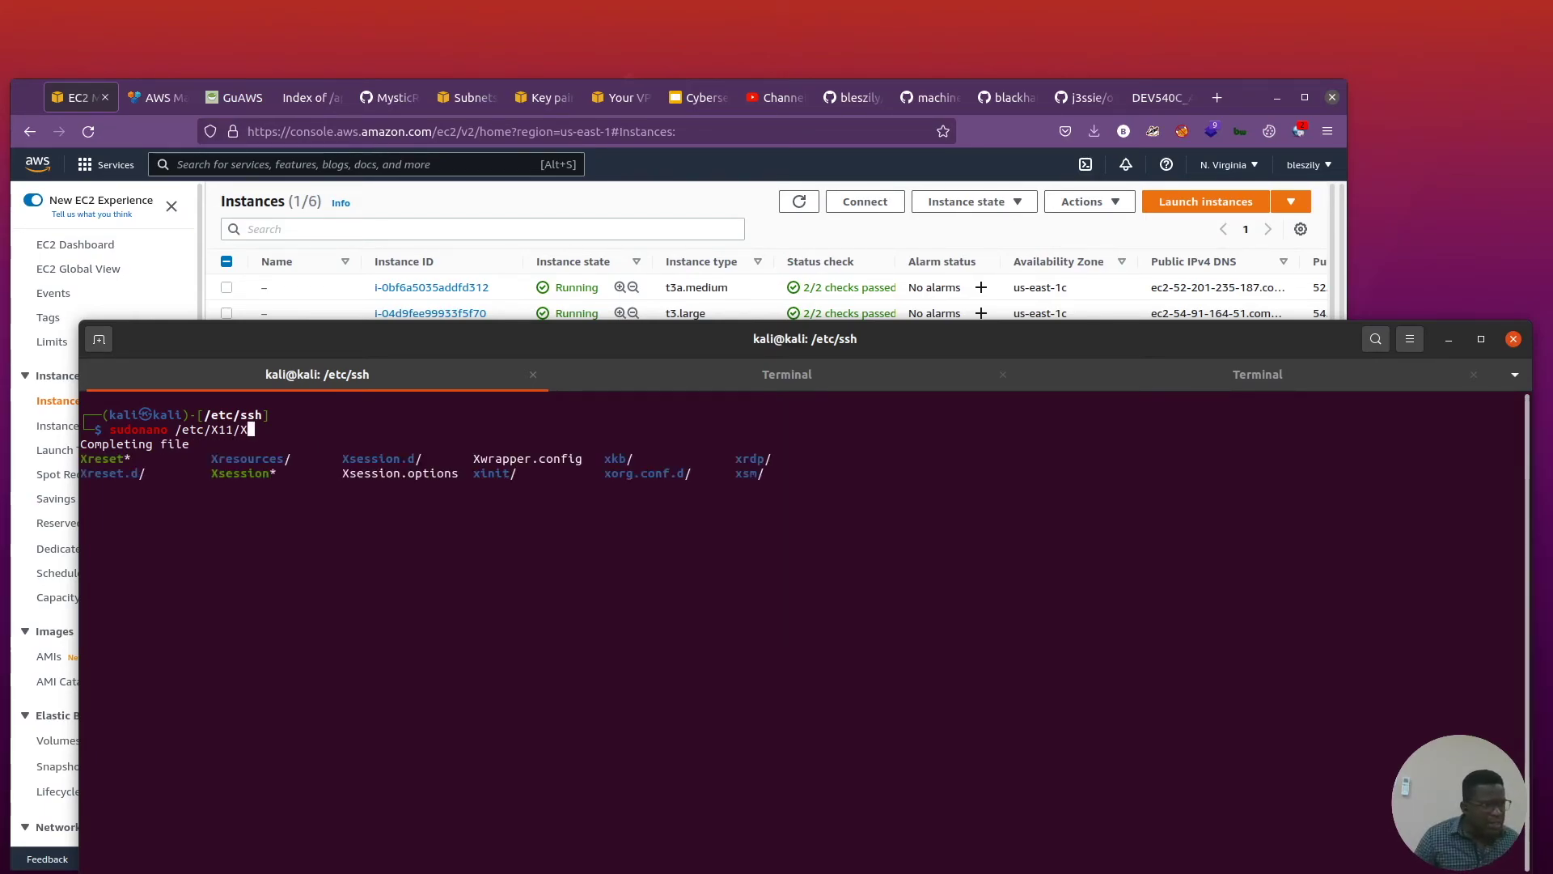
text(w)
key(Tab)
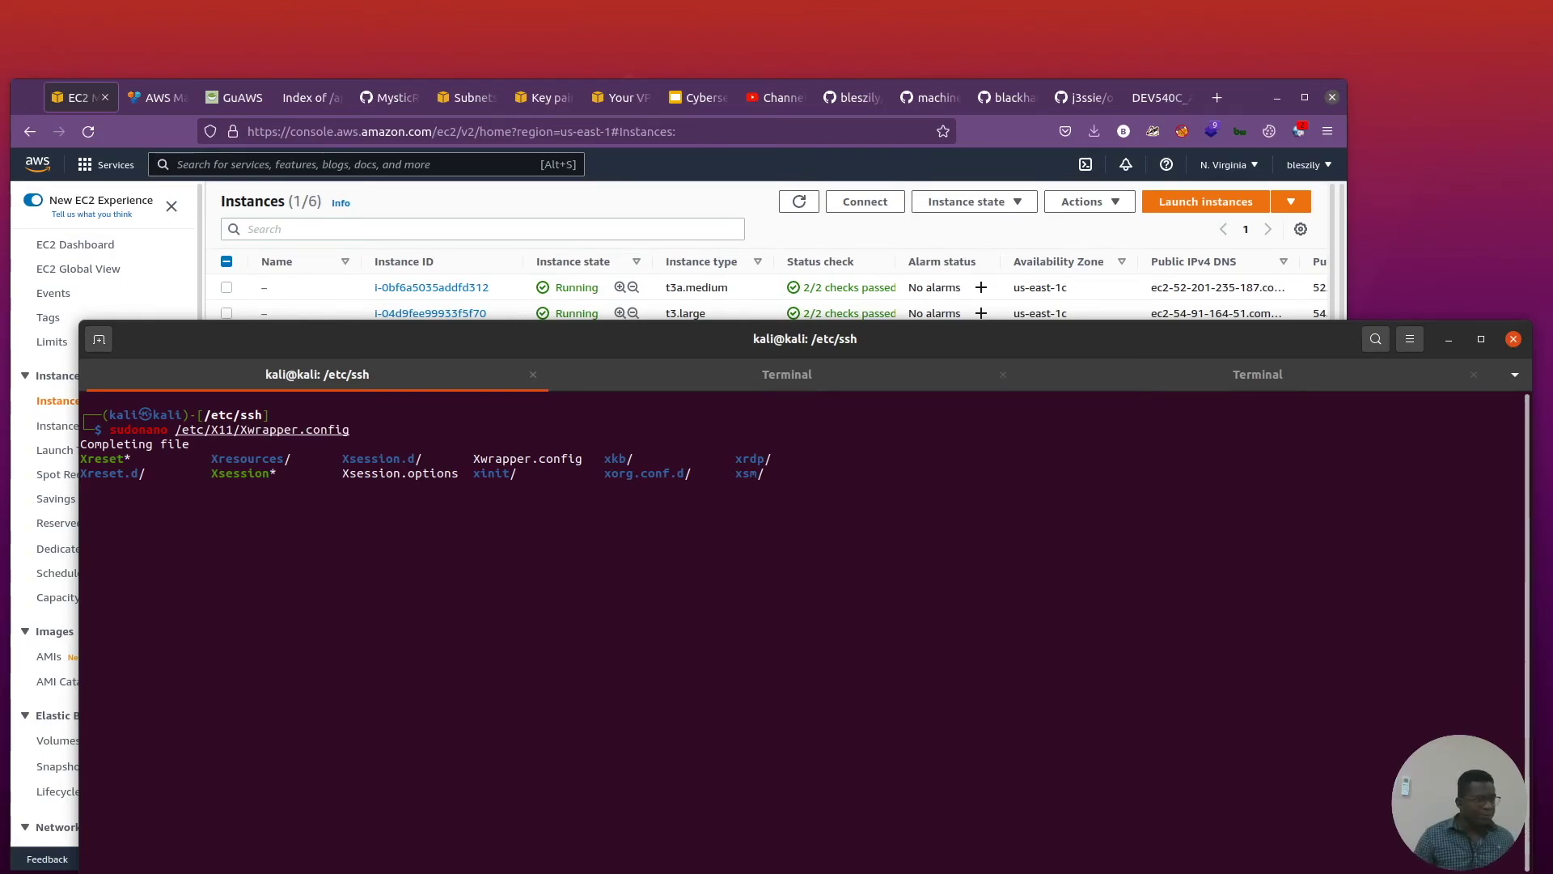
key(Return)
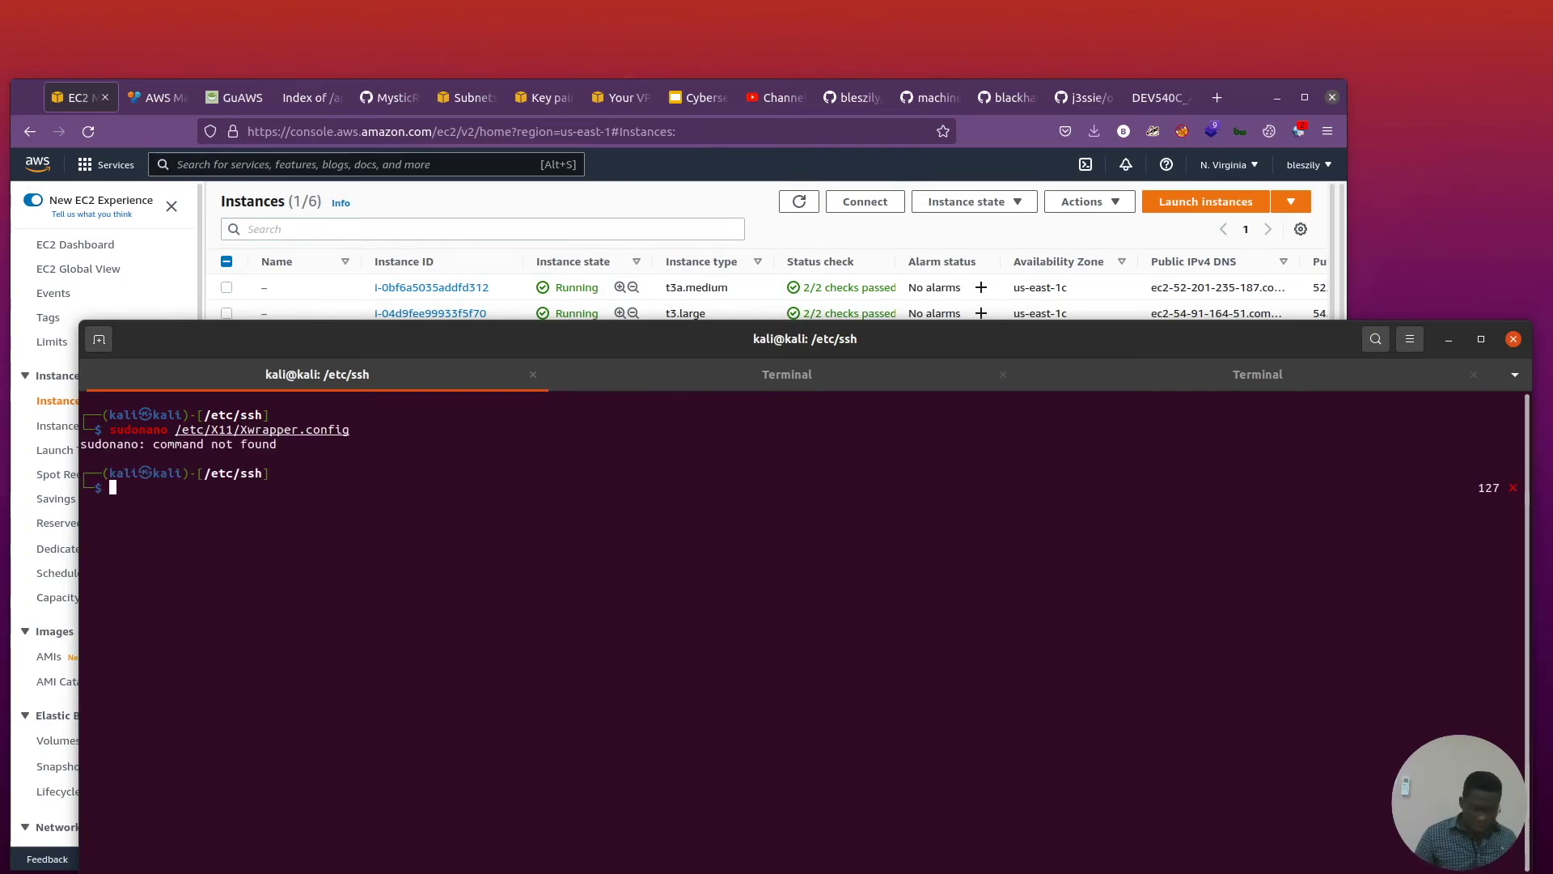
key(Up)
key(Left)
key(Left)
key(Left)
key(Left)
key(Left)
key(Left)
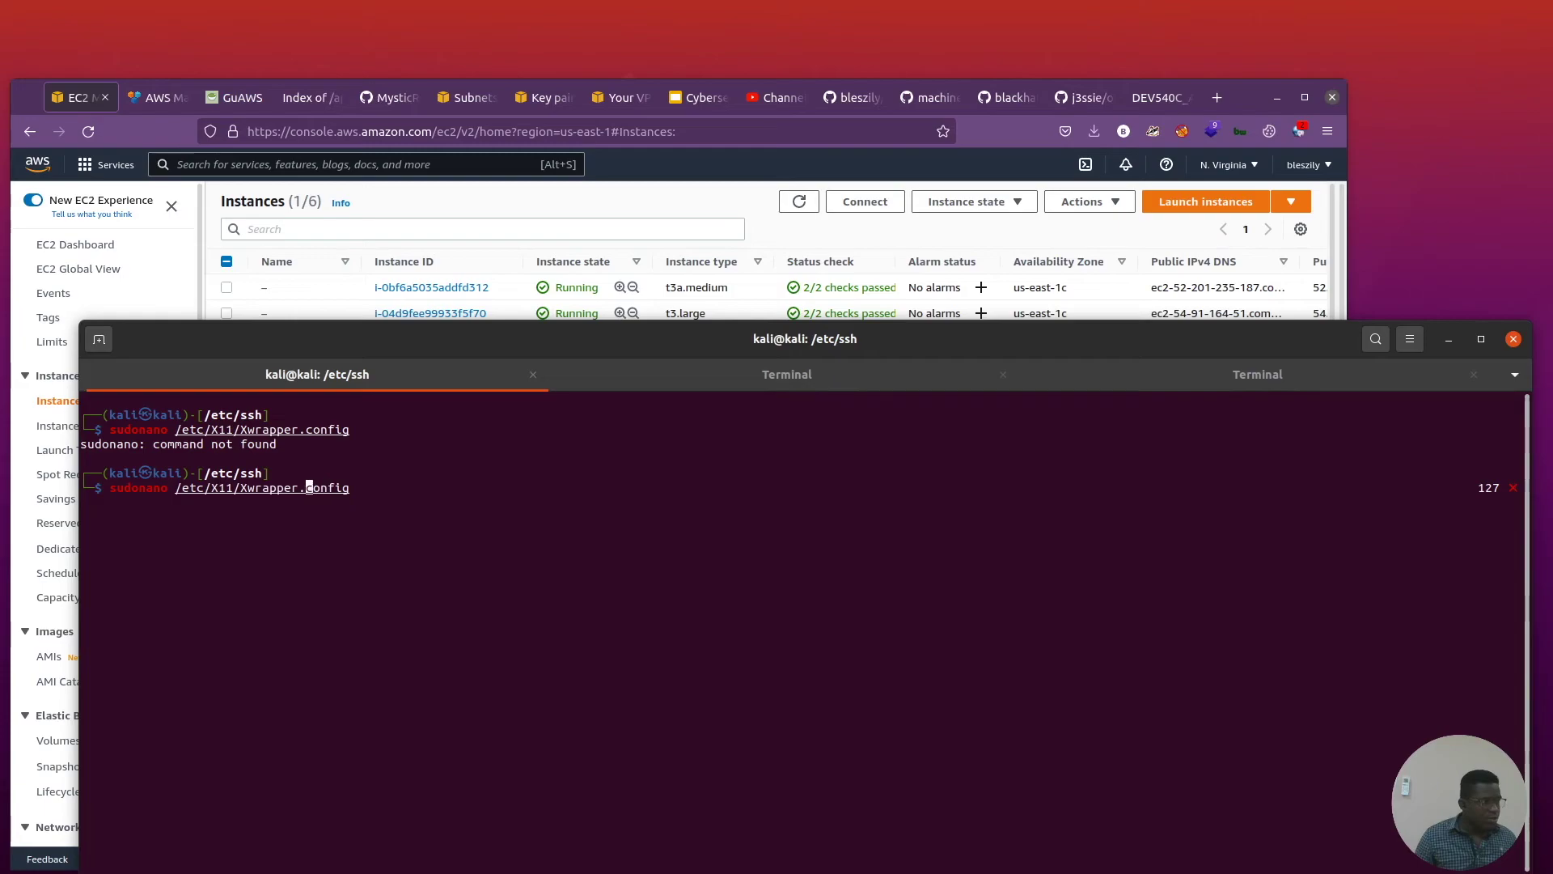
key(Left)
key(Left)
key(Left)
key(Left)
key(Left)
key(Left)
key(Left)
key(Left)
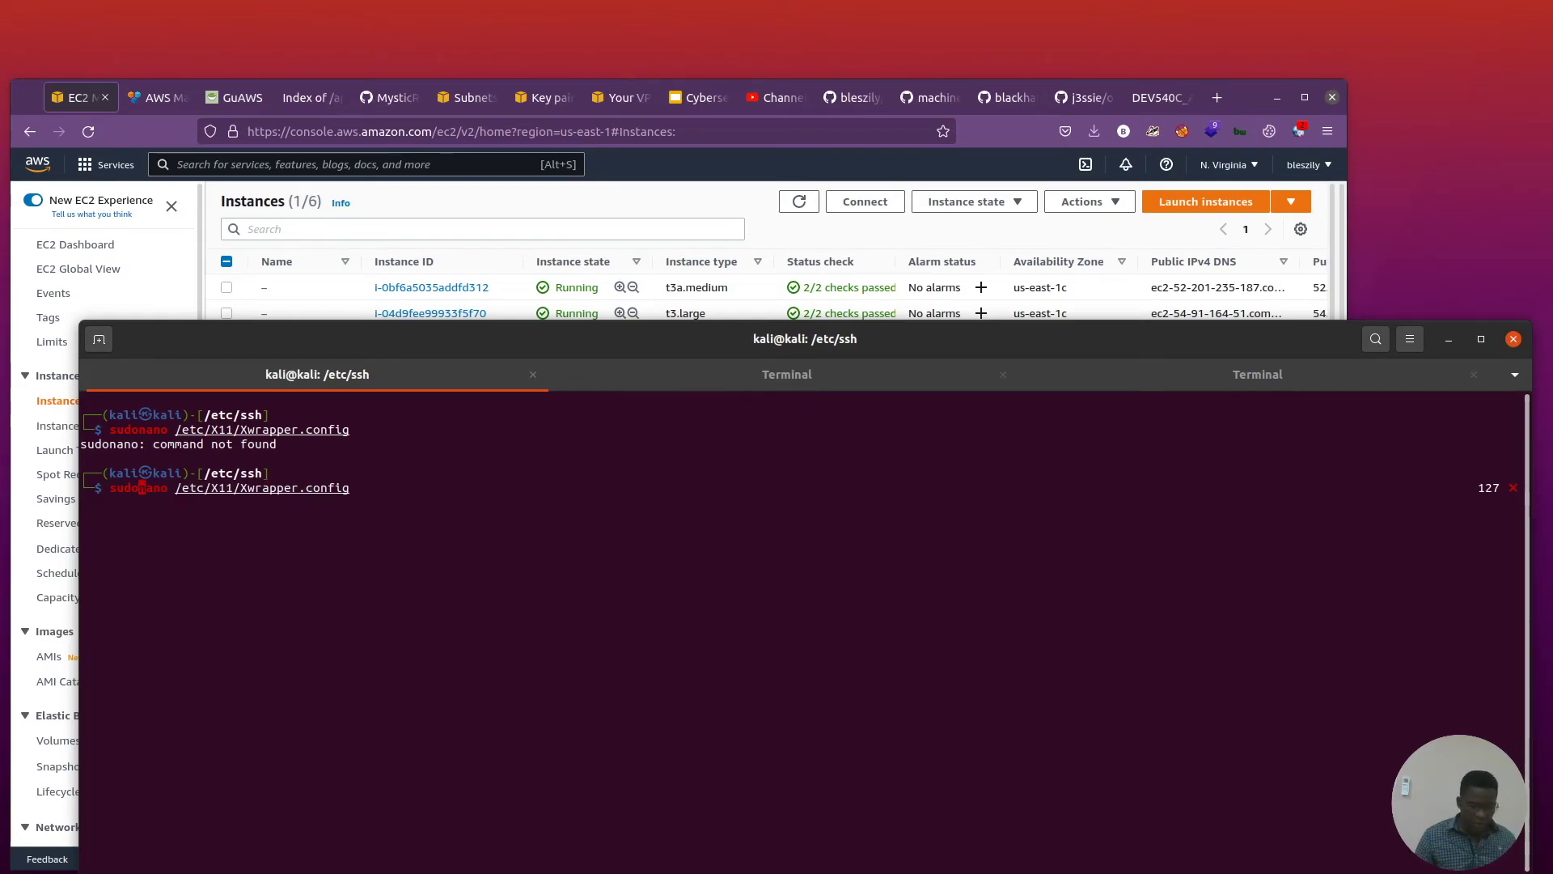
key(Return)
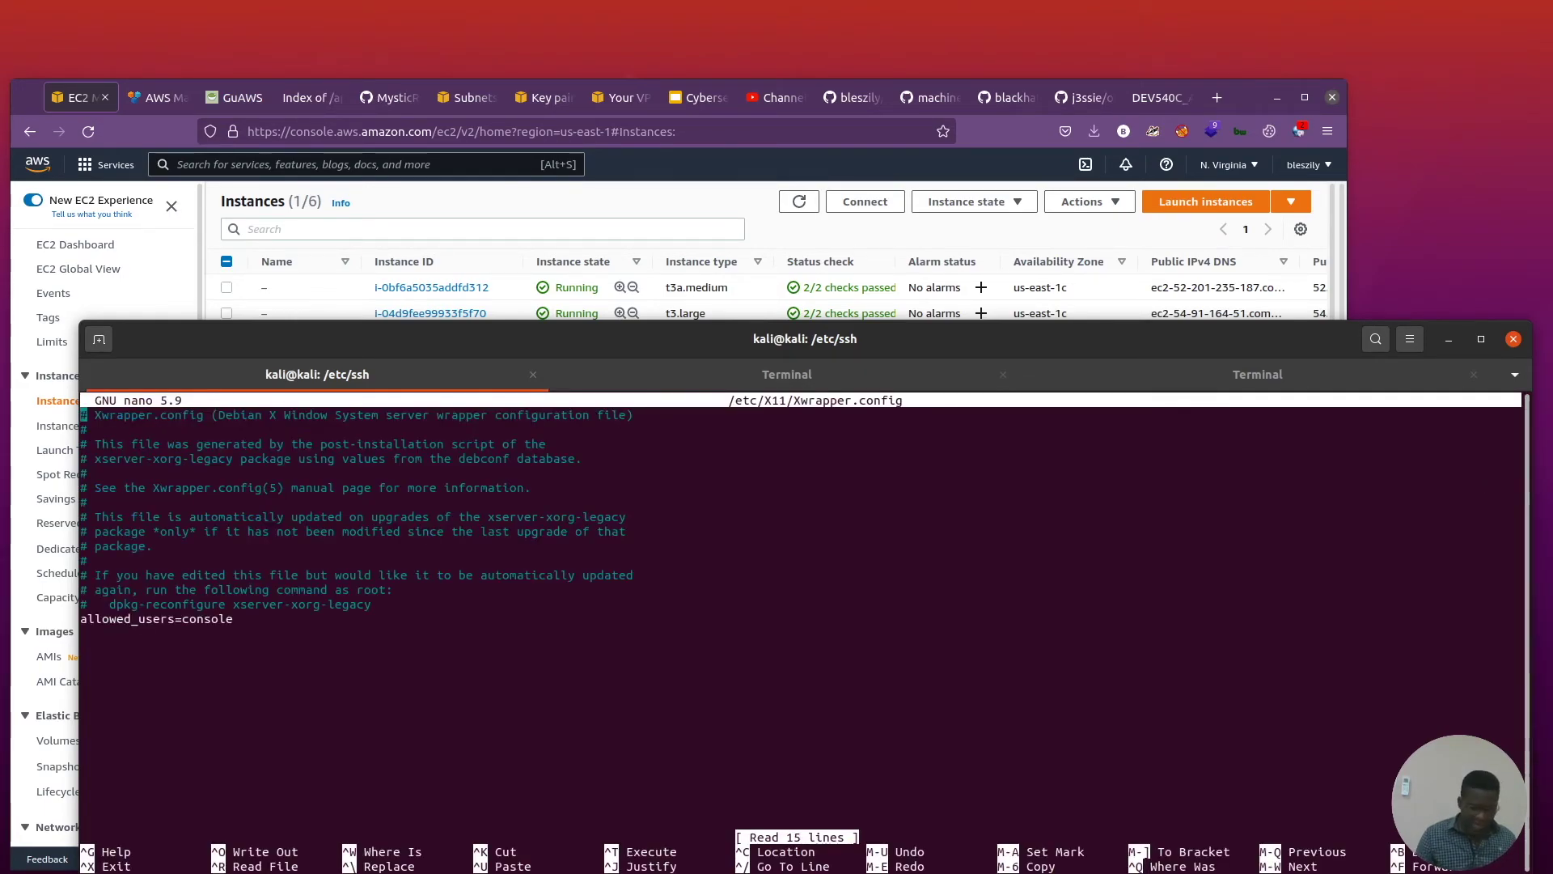
Change allowed_users from console to anybody, save the file and exit nano.
key(Down)
key(Down)
key(Down)
key(Down)
key(Down)
key(Down)
key(Down)
key(Down)
key(Down)
key(Down)
key(Down)
key(Down)
key(Down)
key(End)
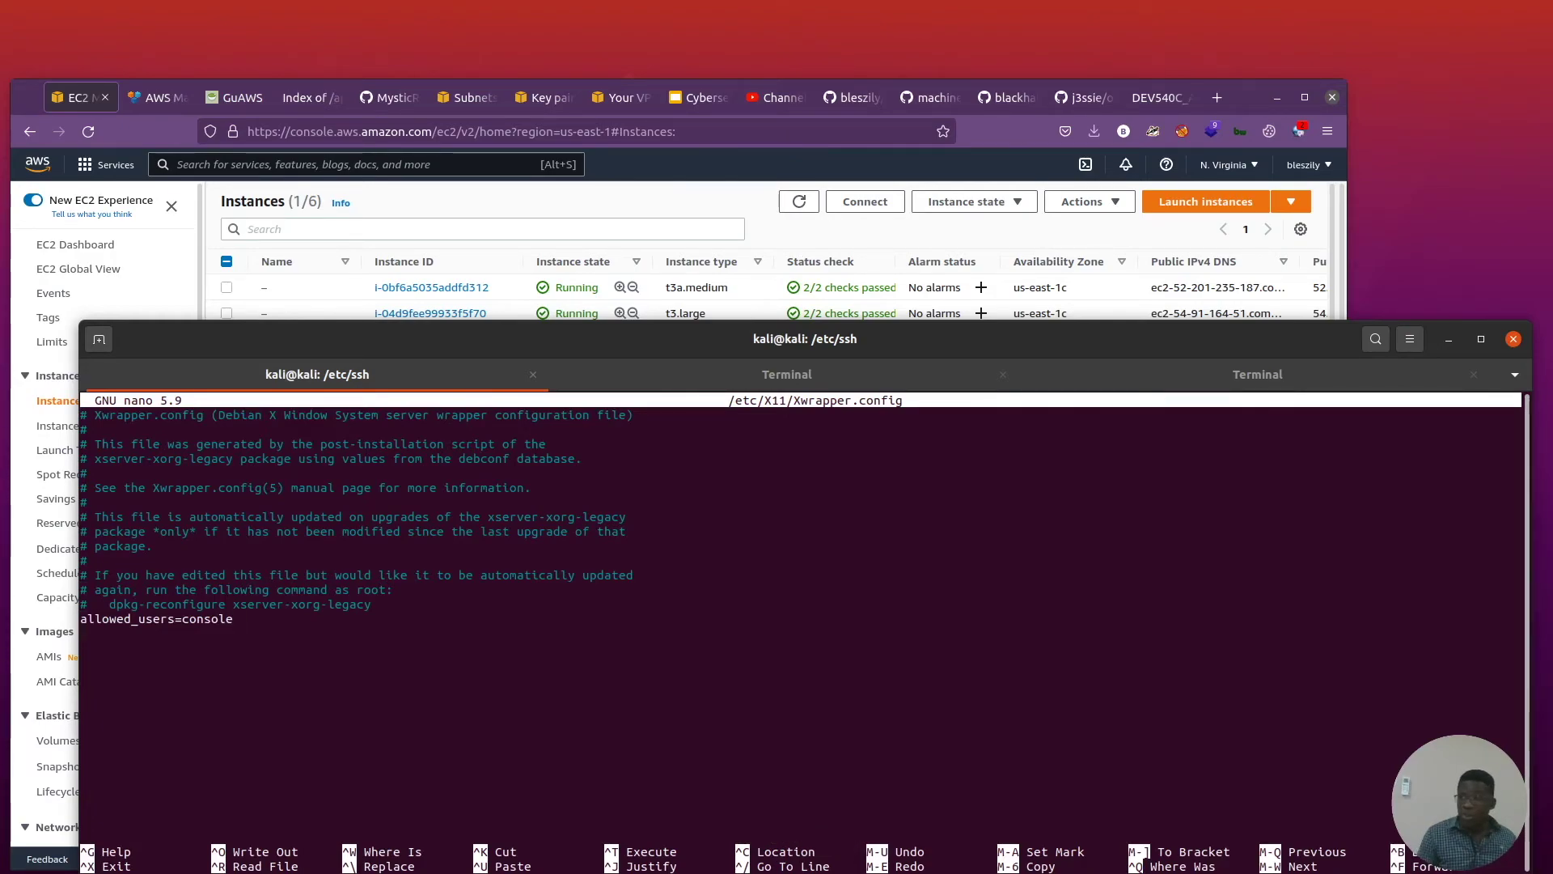
key(BackSpace)
key(BackSpace)
key(BackSpace)
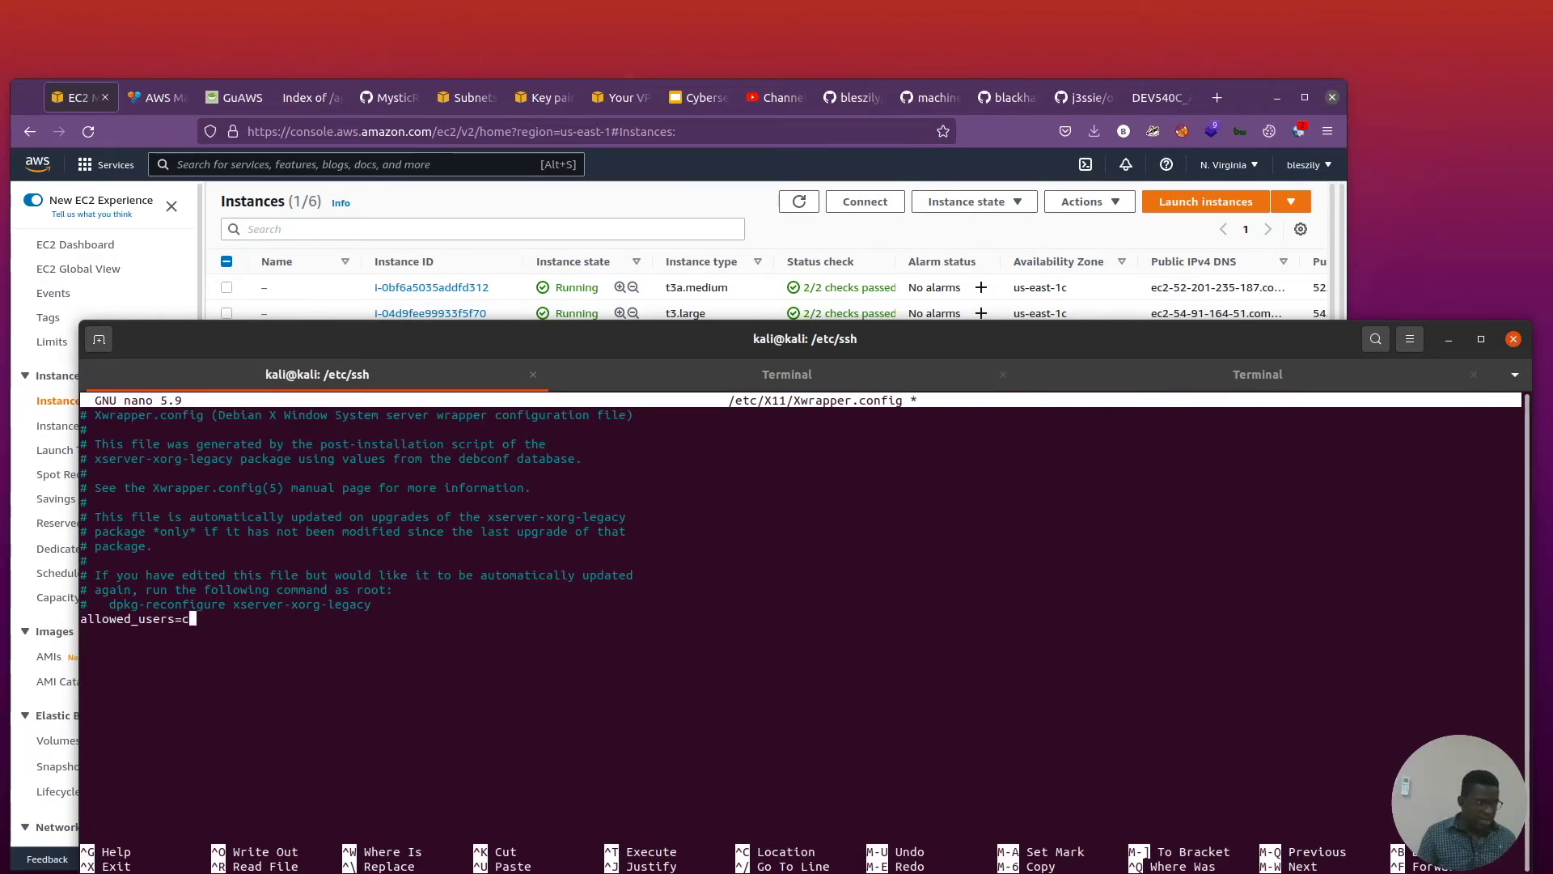
key(BackSpace)
text(anyb)
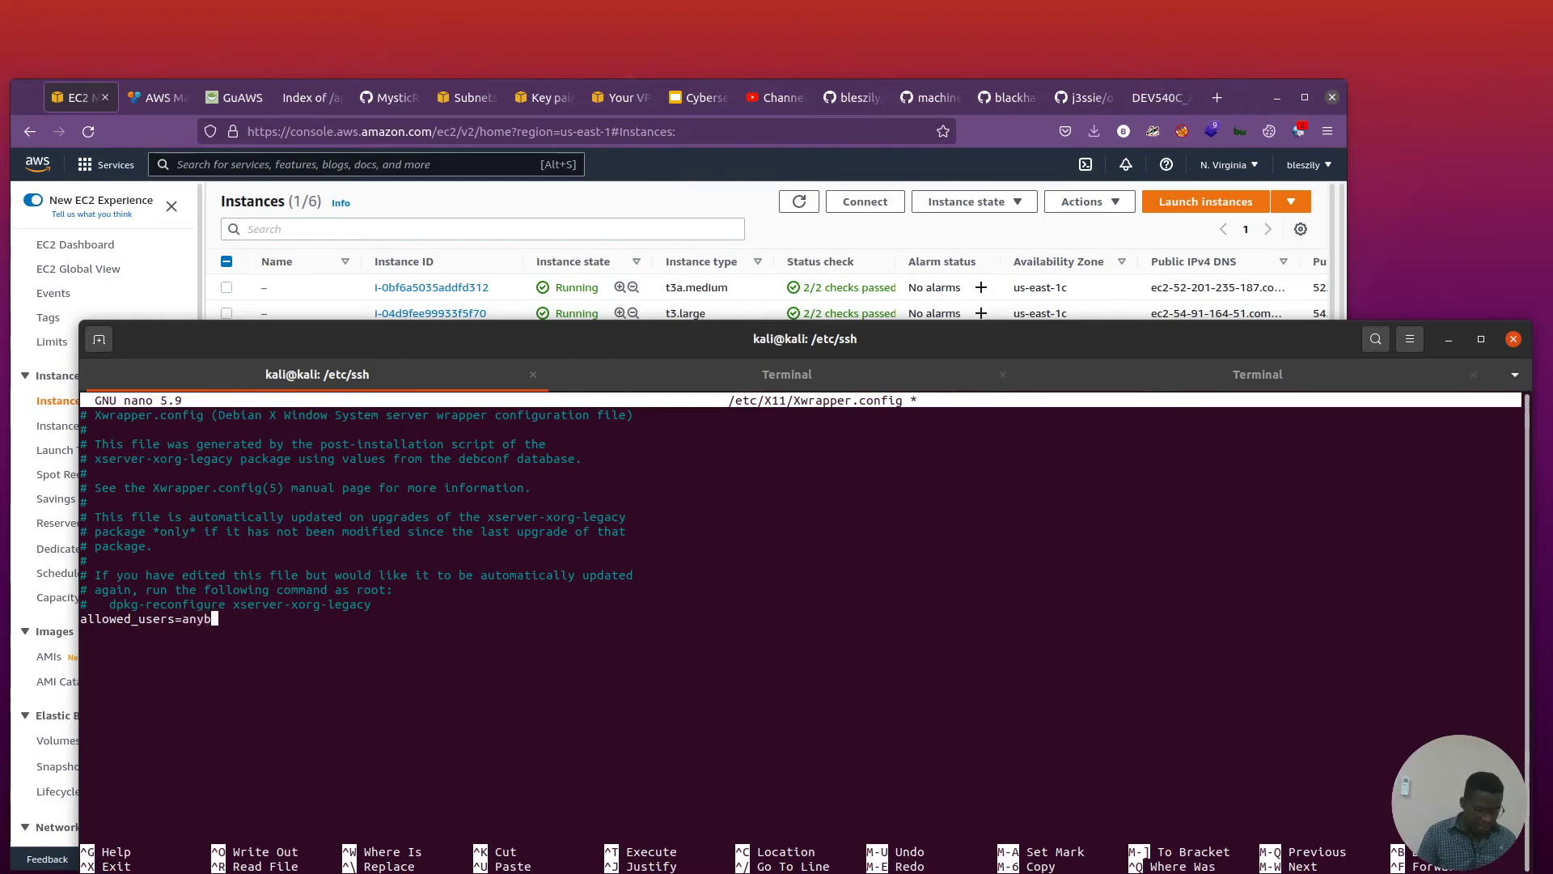
text(ody)
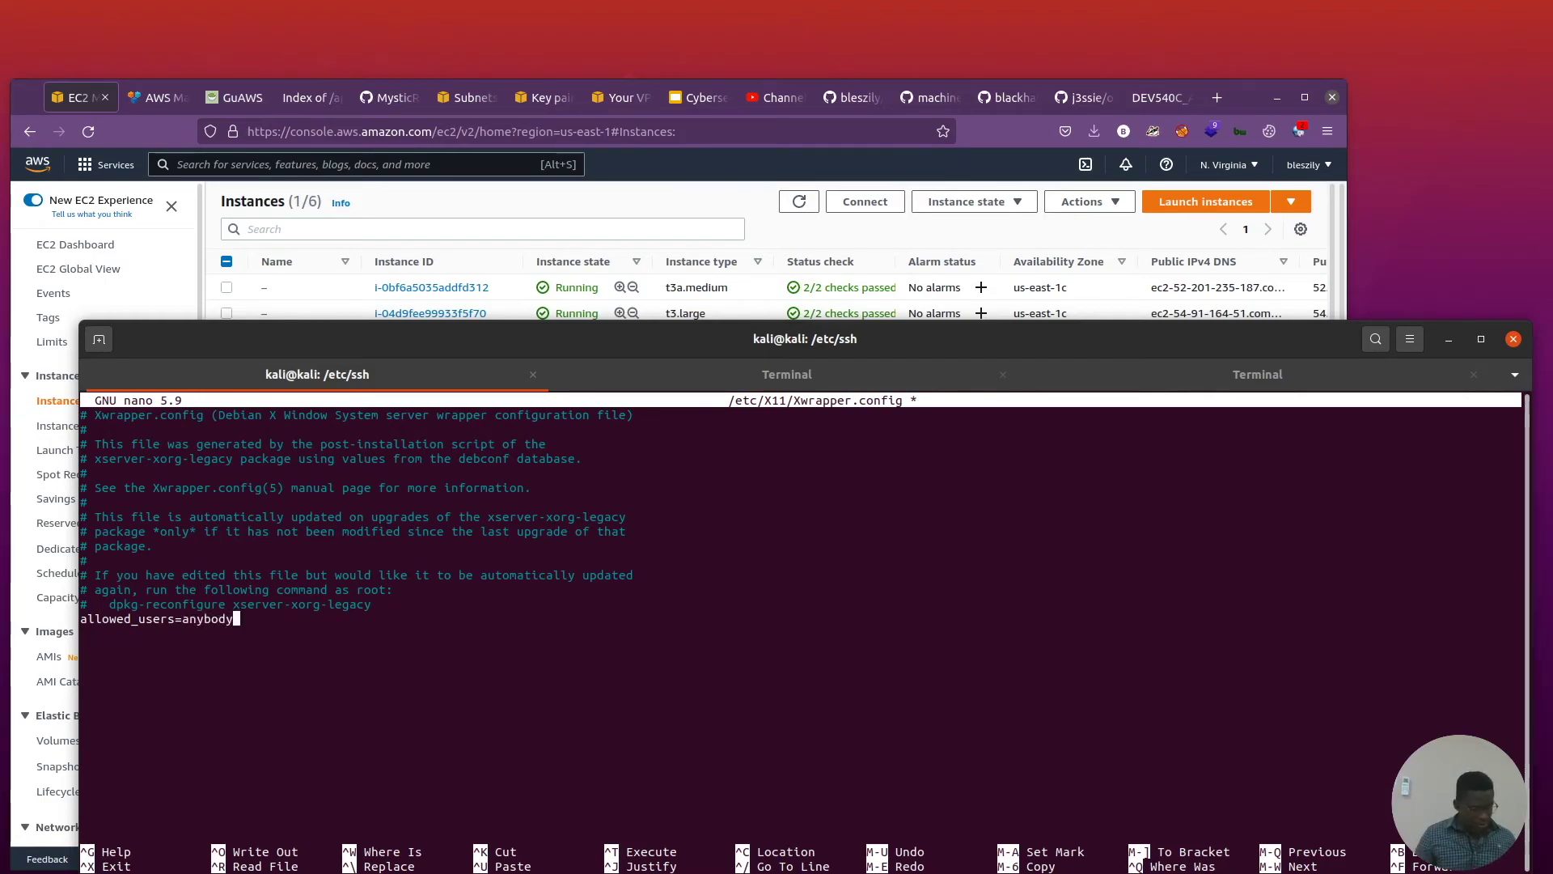
key(ctrl+o)
key(Return)
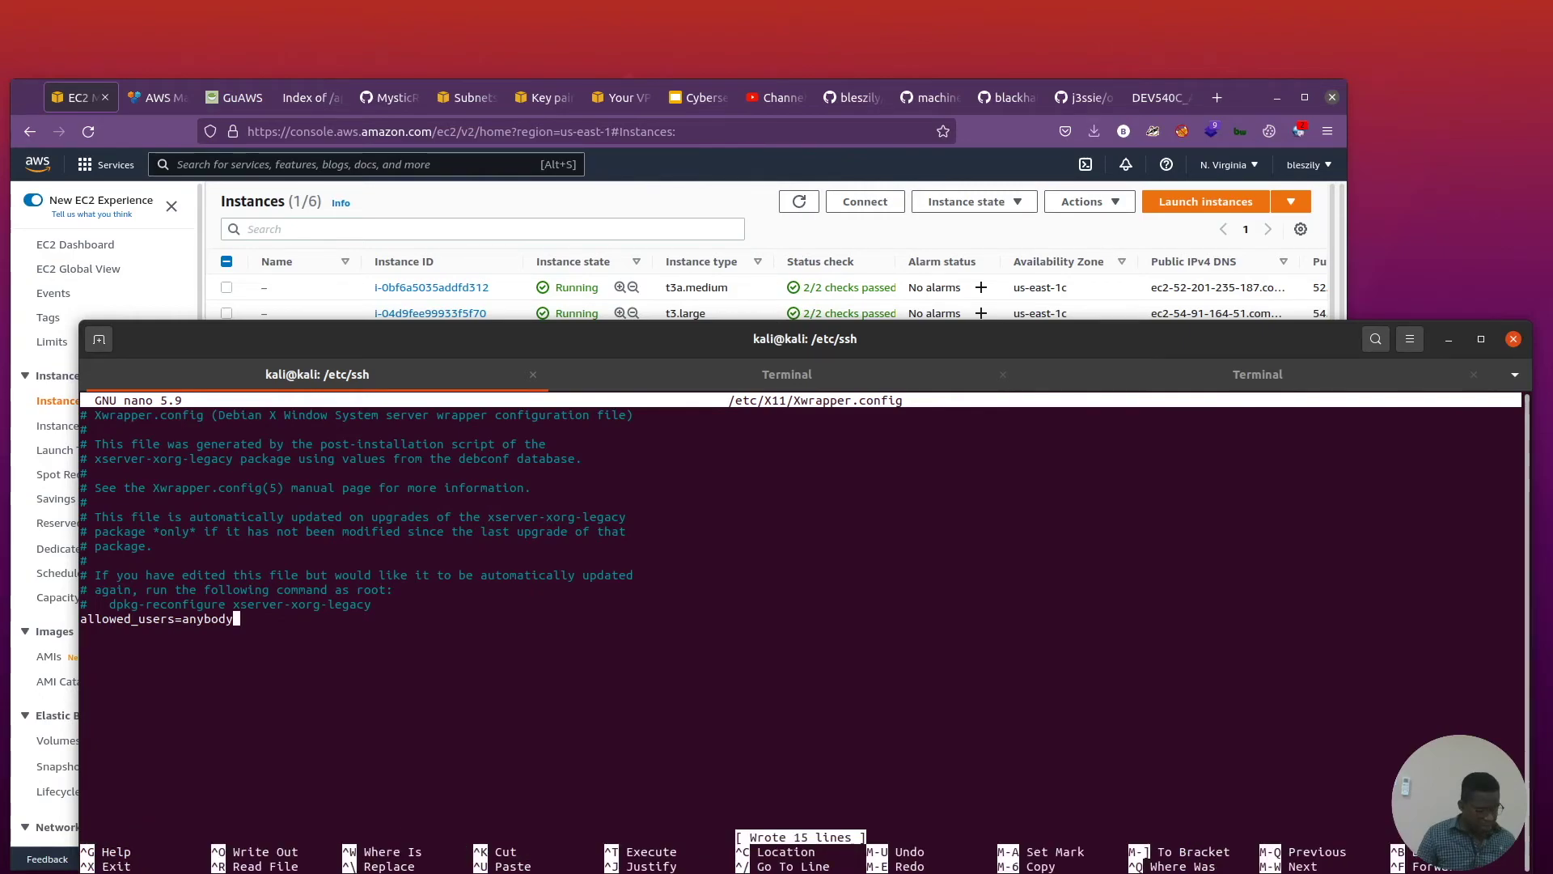
key(ctrl+x)
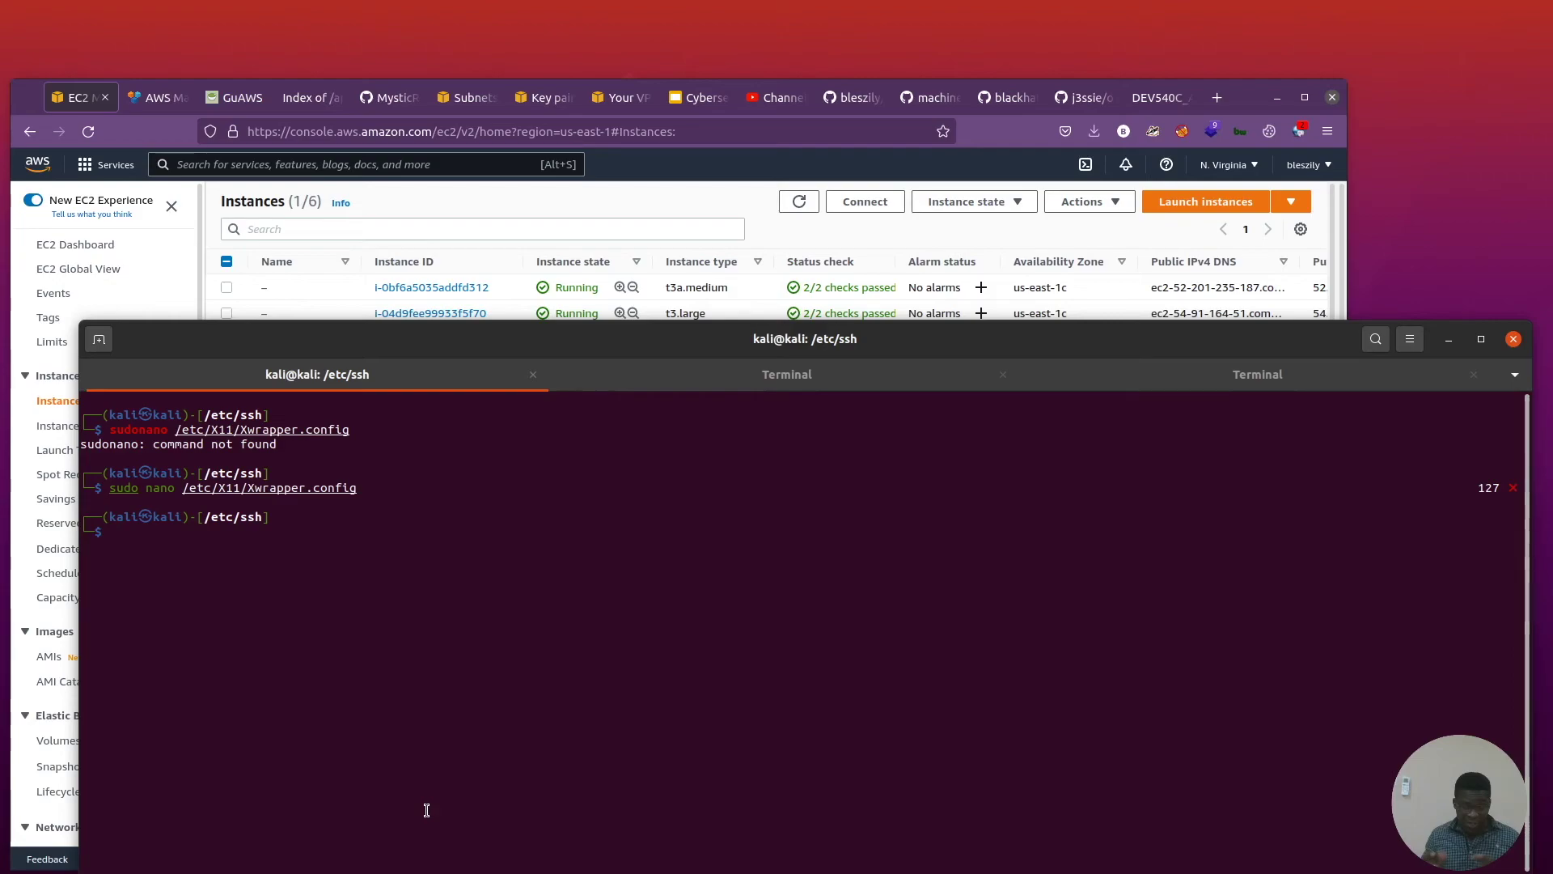
Enable xrdp at startup with 'sudo update-rc.d xrdp enable'.
text(sudo )
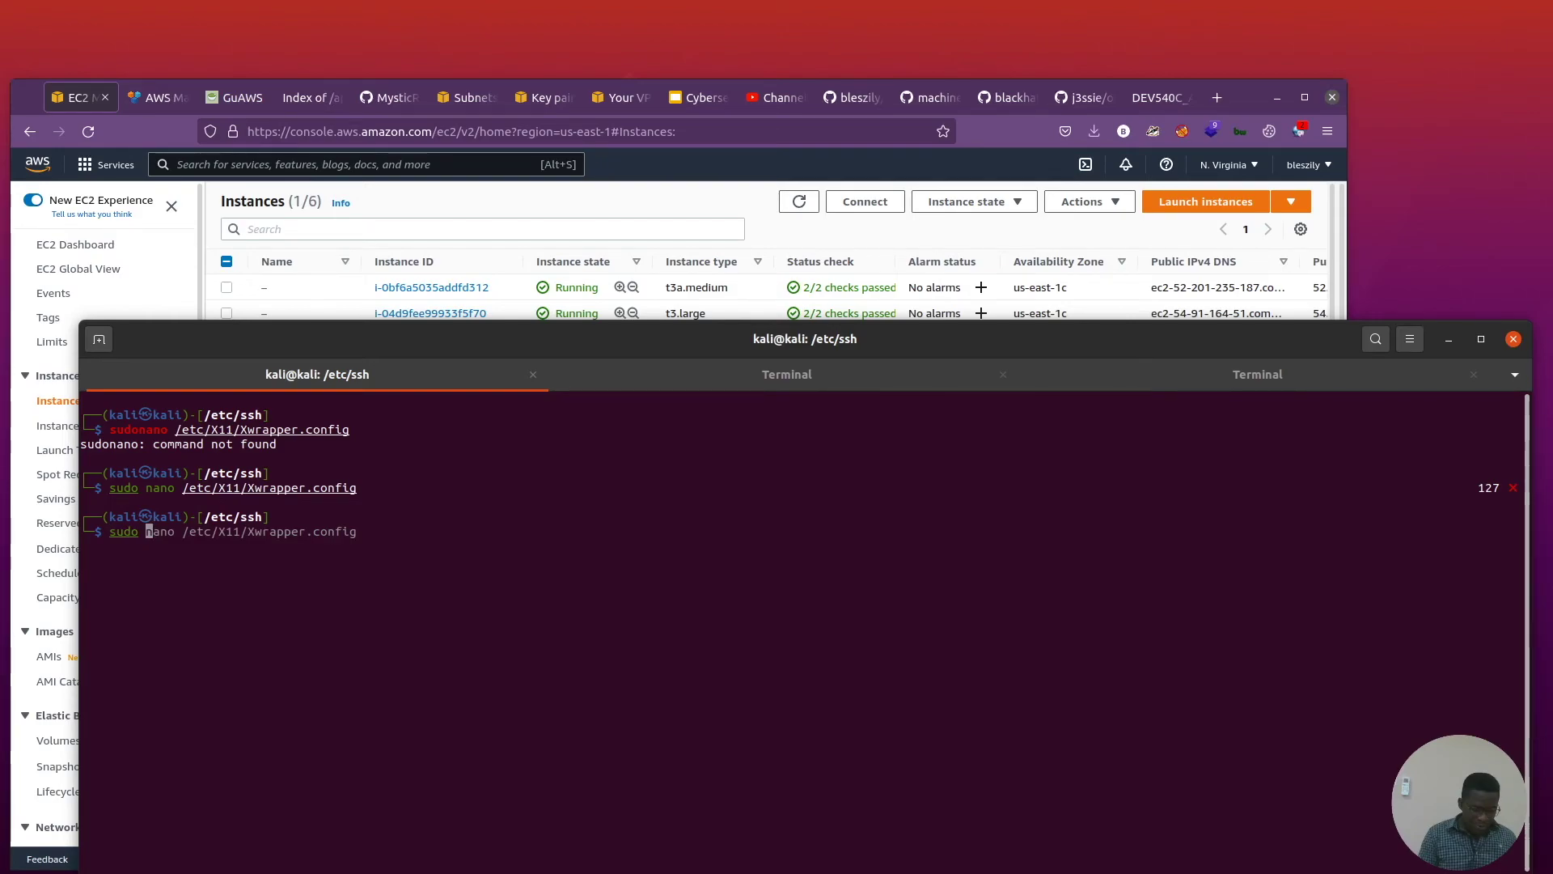
text(update-rc.d )
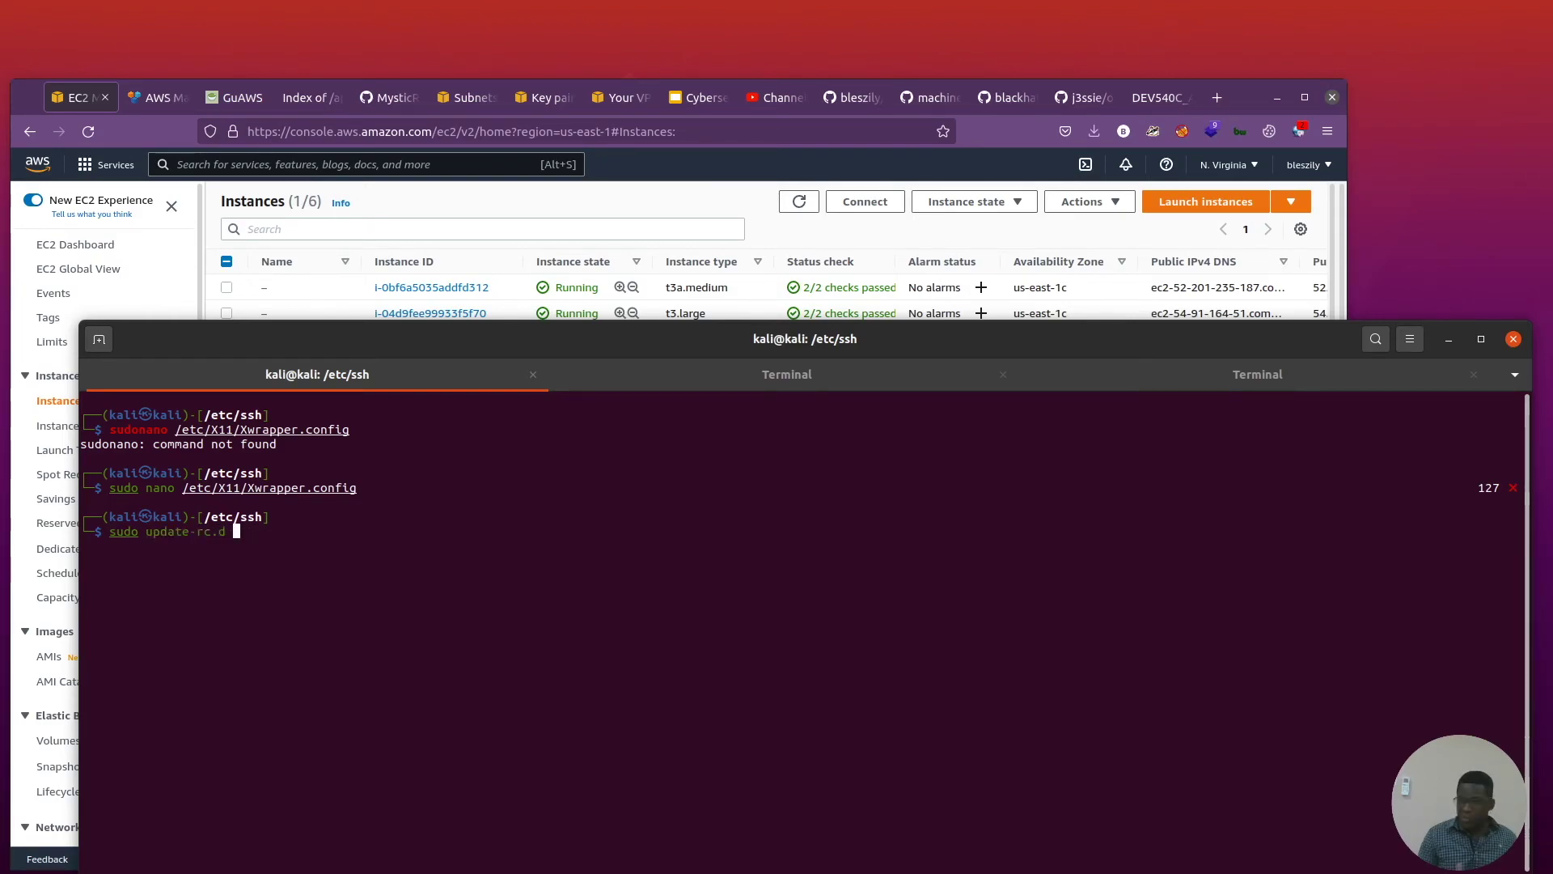
text(x)
key(Tab)
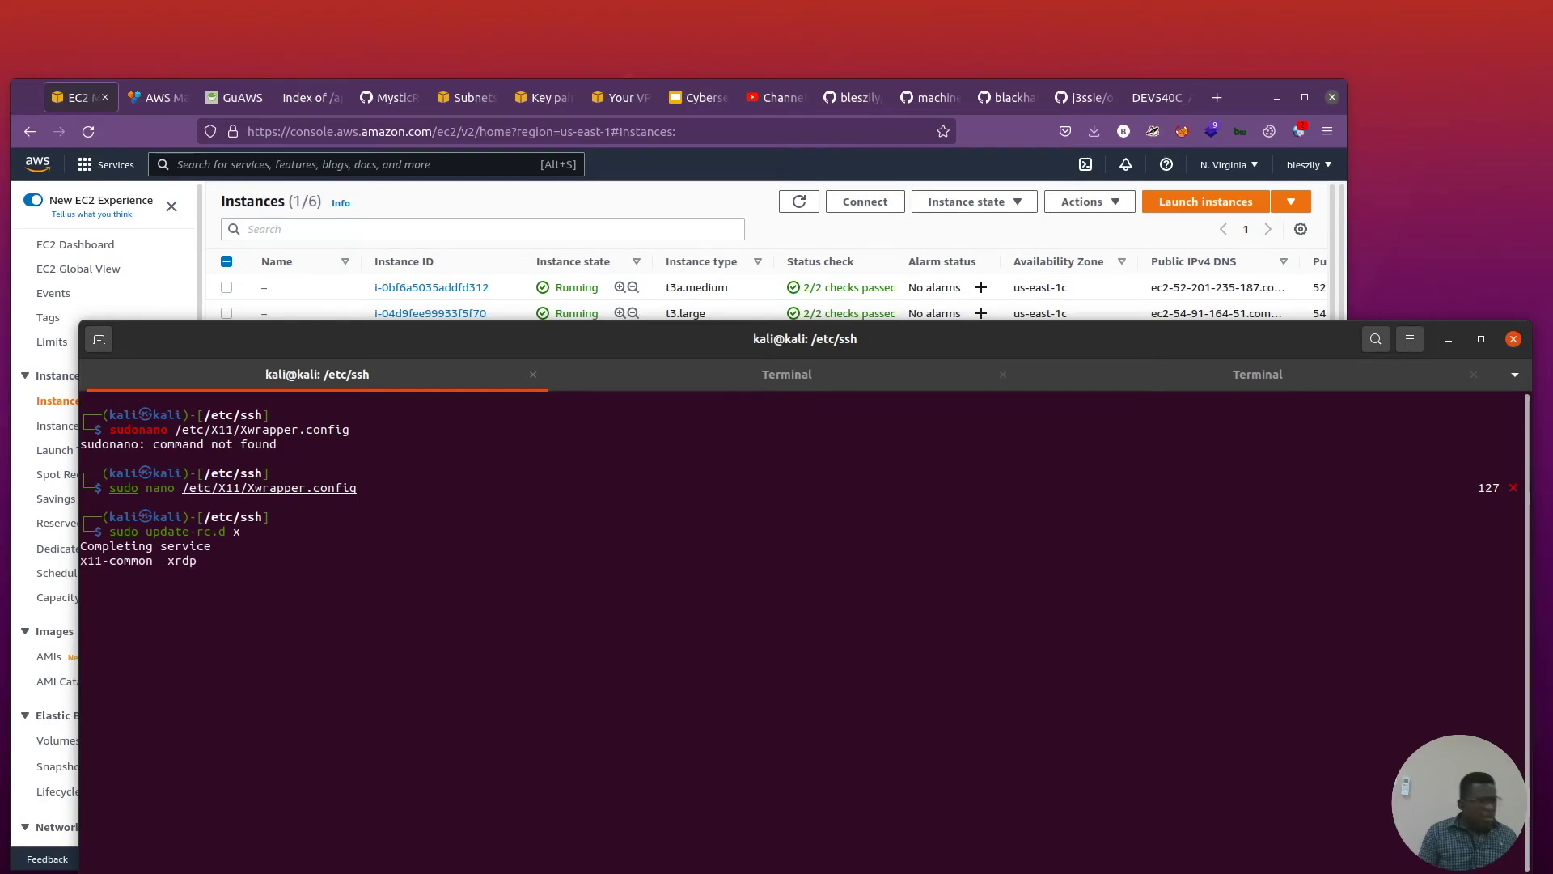
text(rdp)
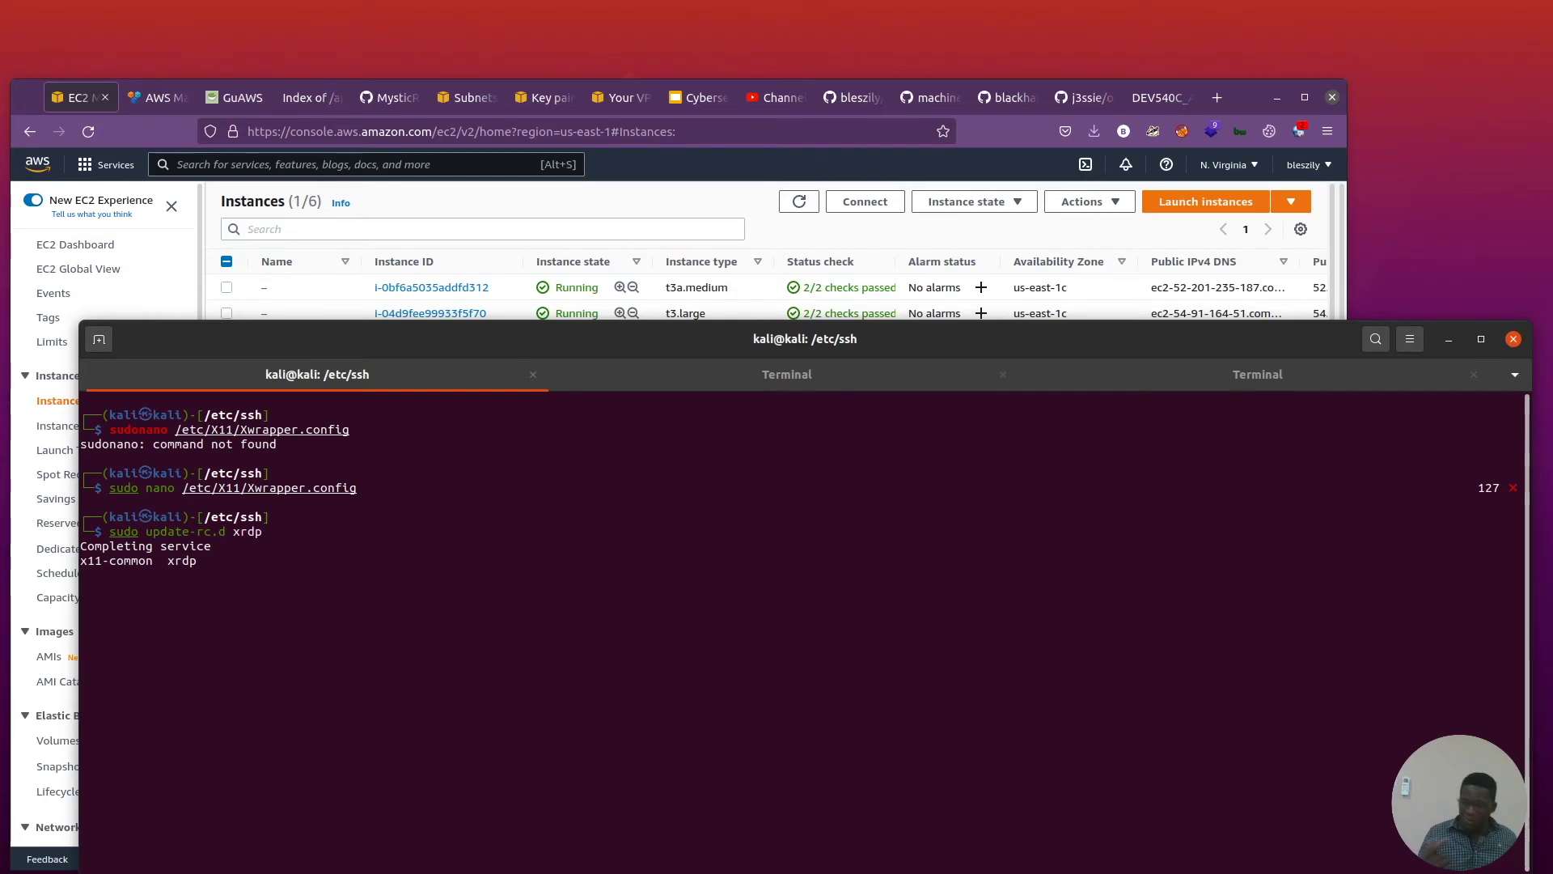
text( enable)
key(Return)
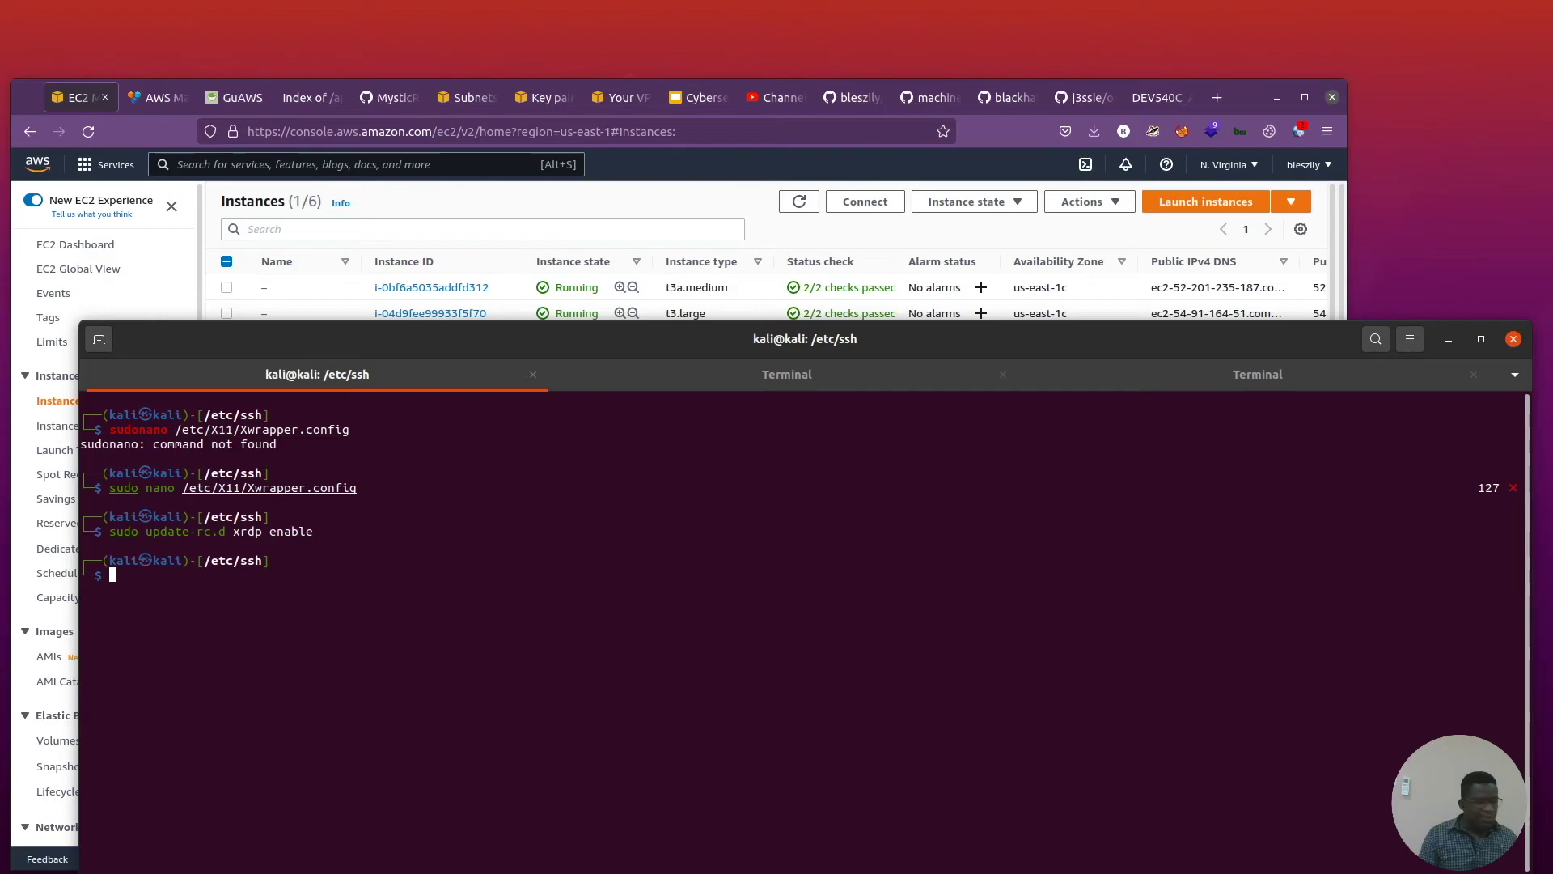
Enable xrdp-sesman.service at boot with sudo systemctl enable.
text(sudo systemc)
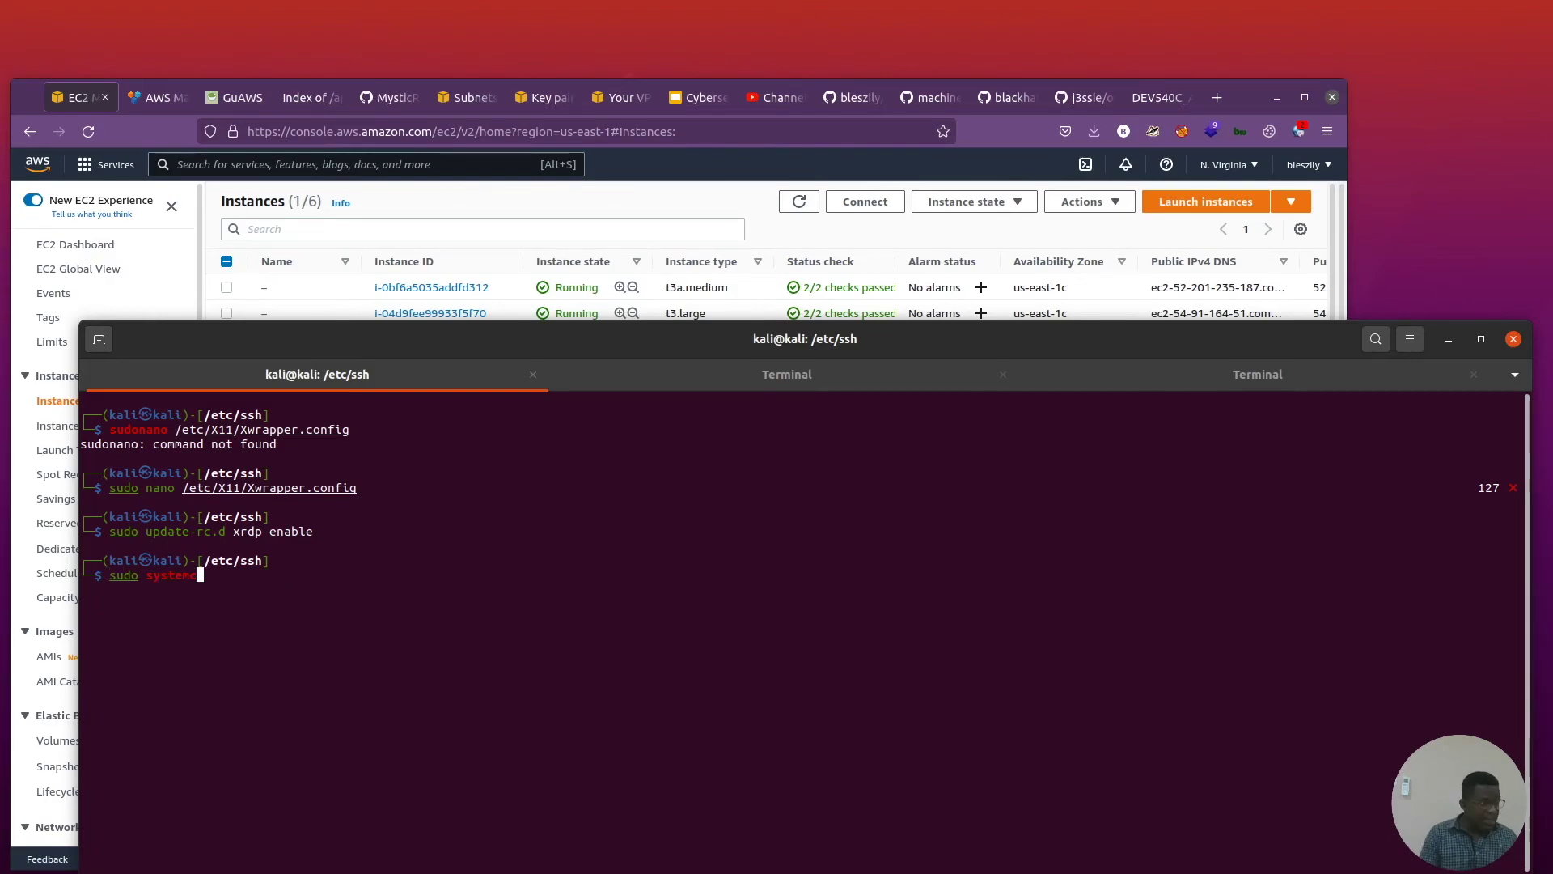
text(tl )
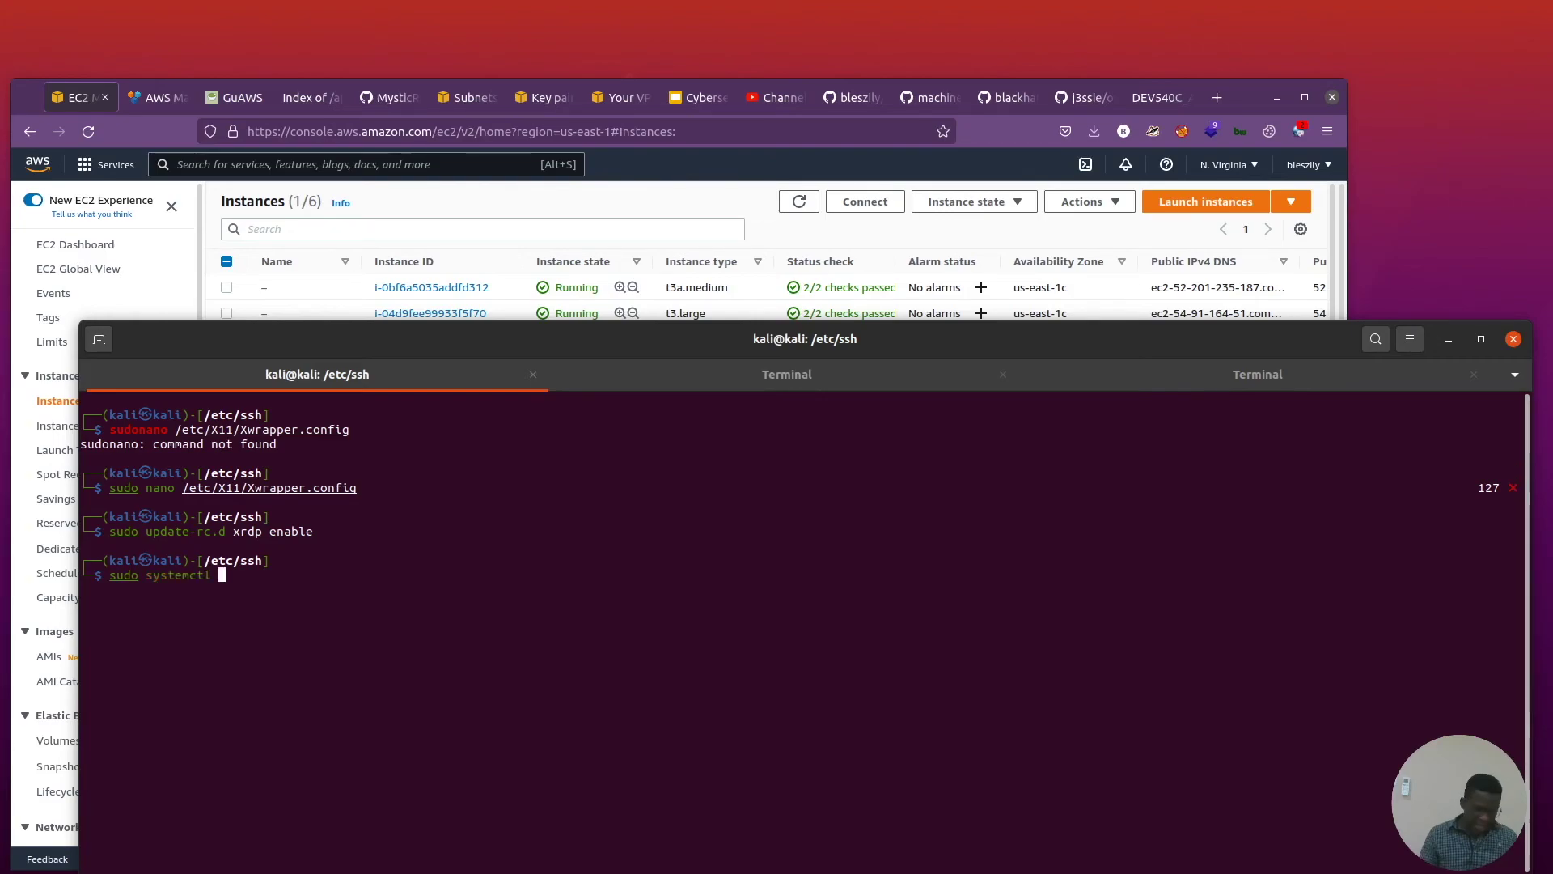
text(enable )
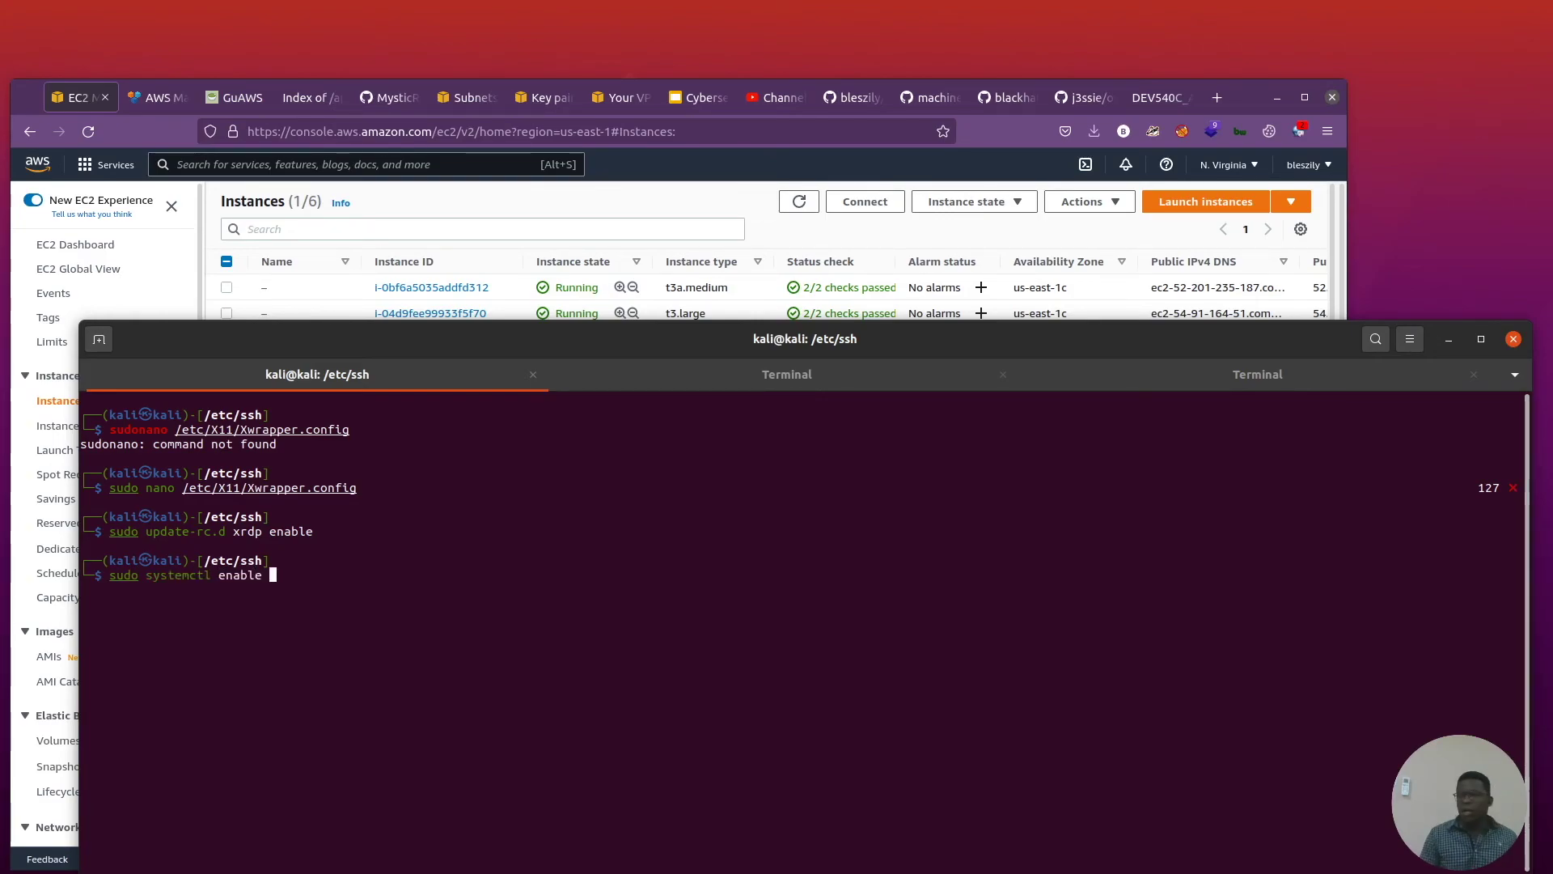
text(xrdp-sesman.service)
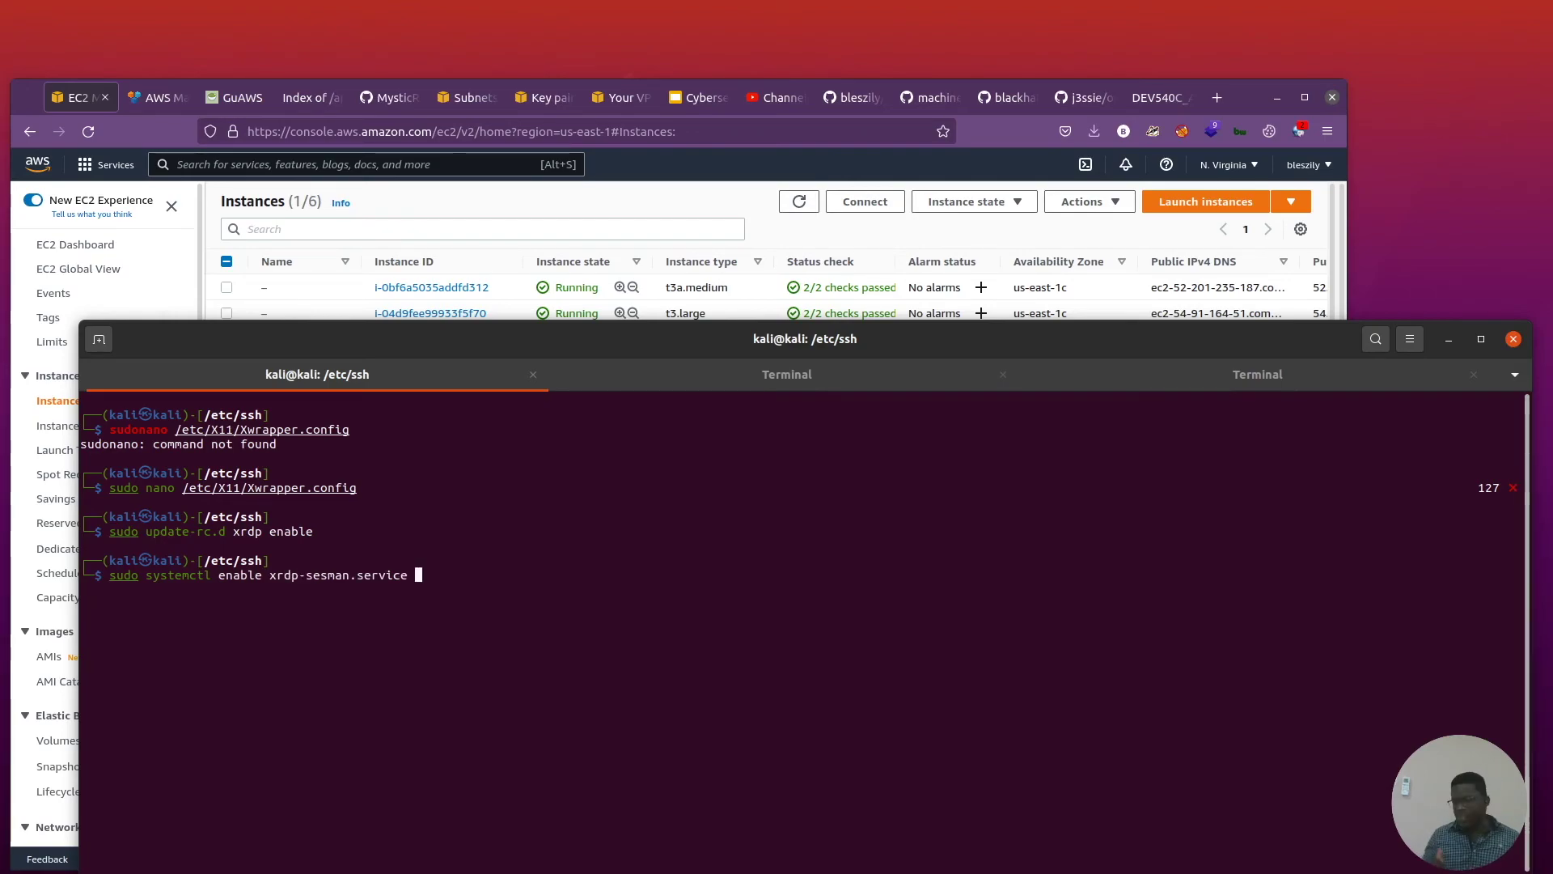
key(Return)
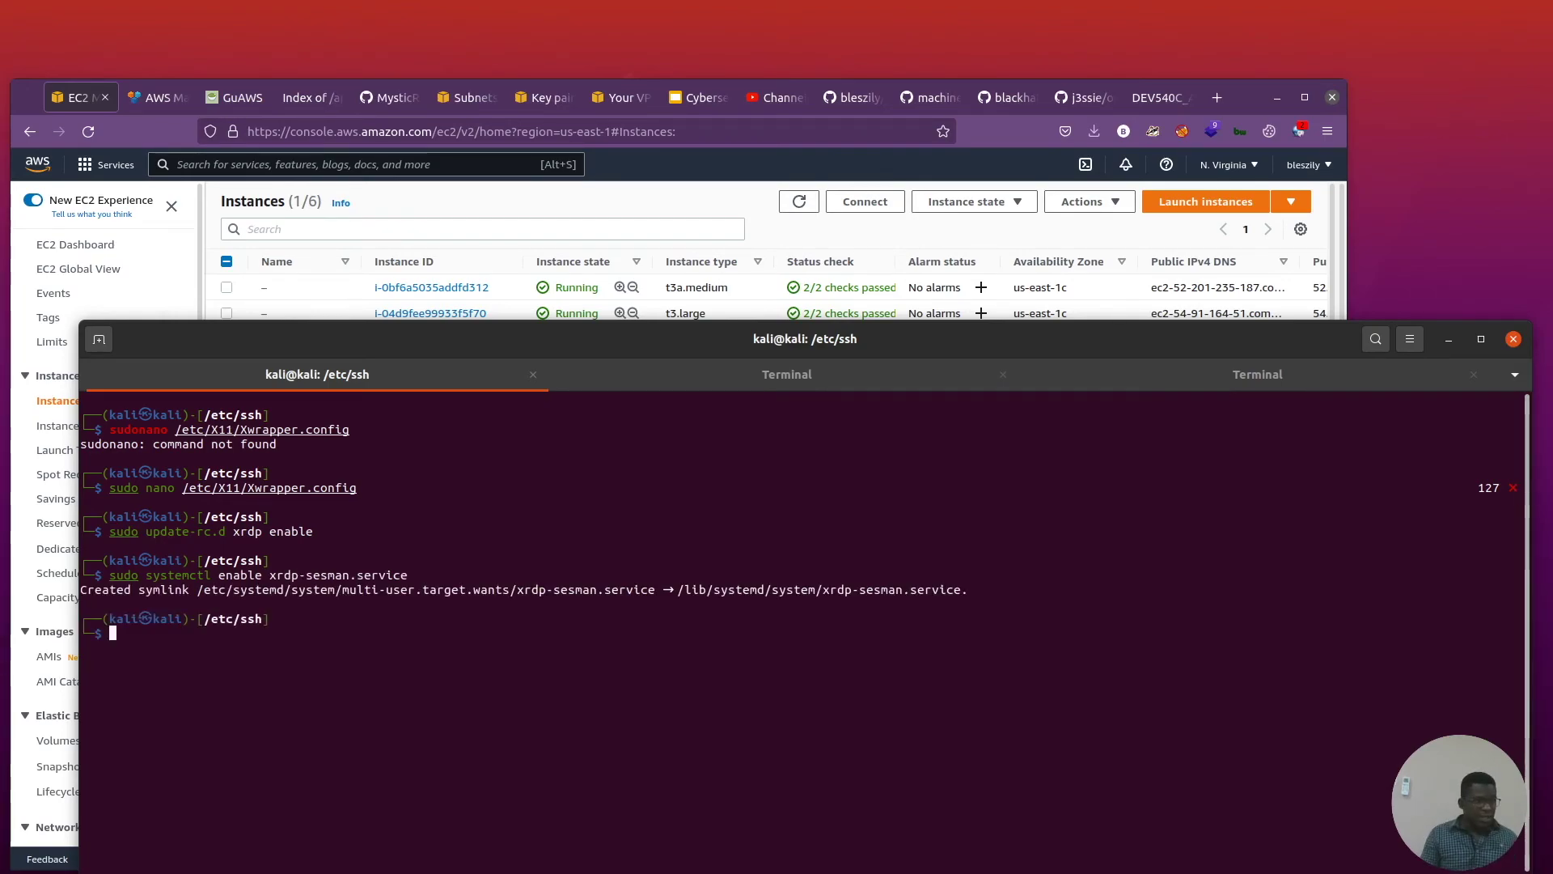
text(sudo)
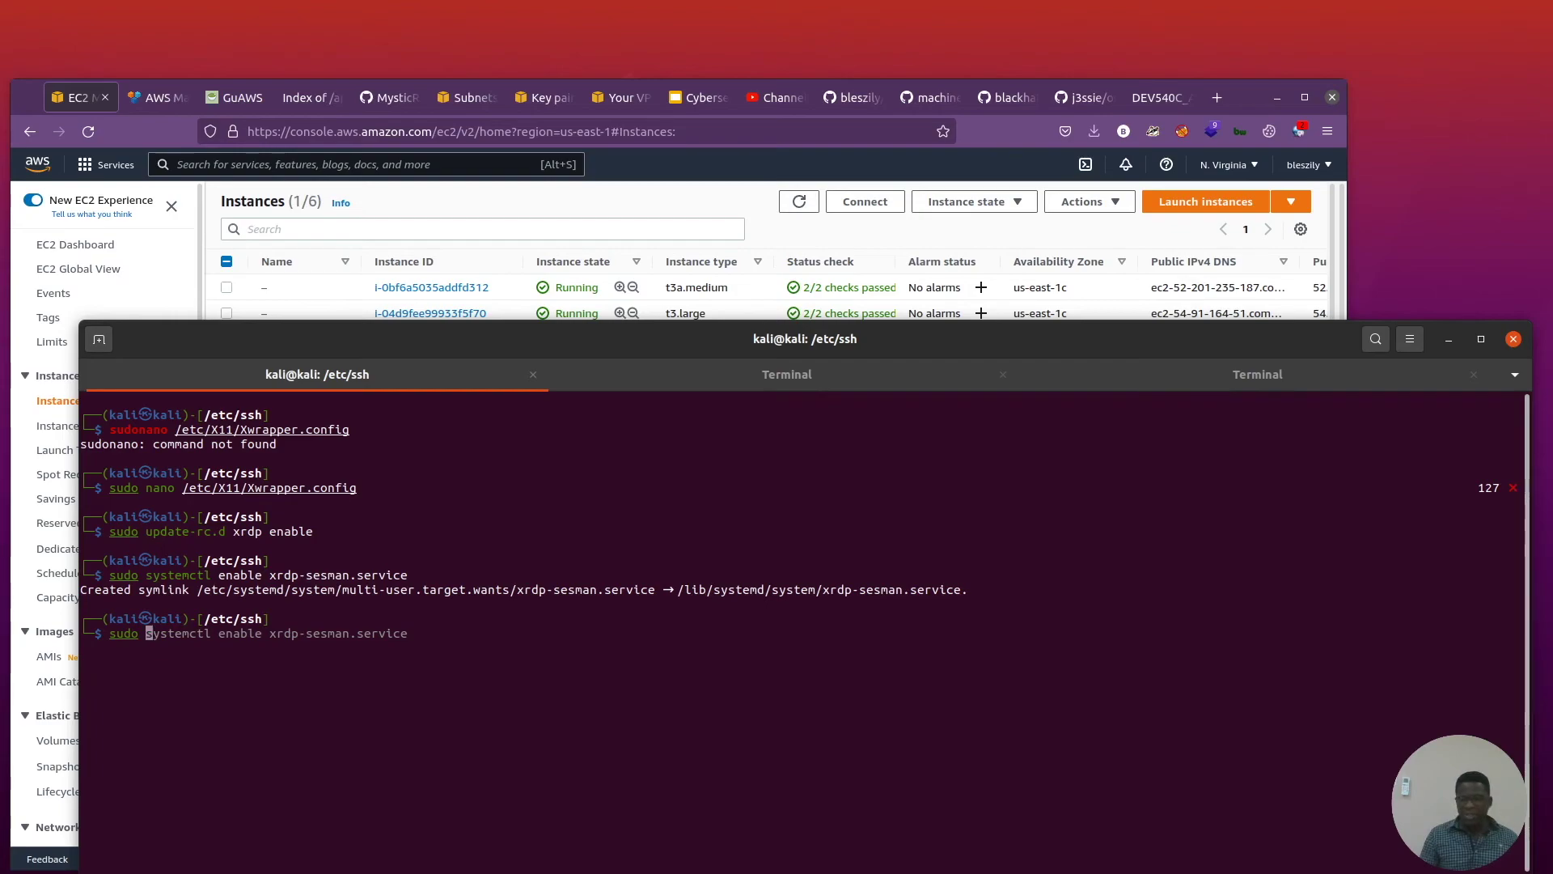
Start the xrdp and xrdp-sesman services with 'sudo service … start', then go back to Guacamole.
text(service )
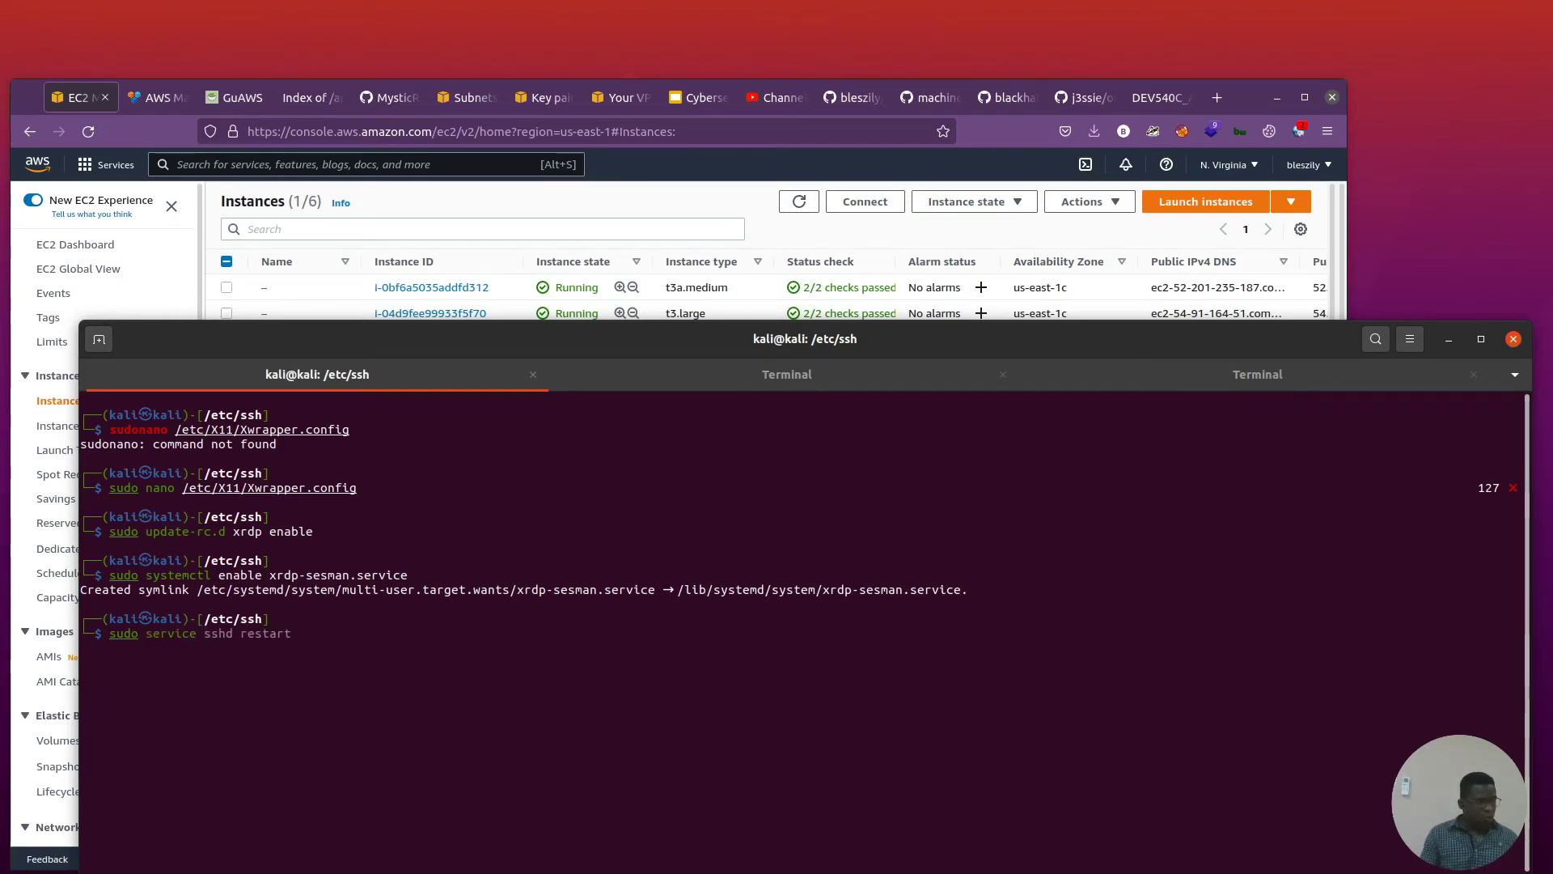
text(xrdp )
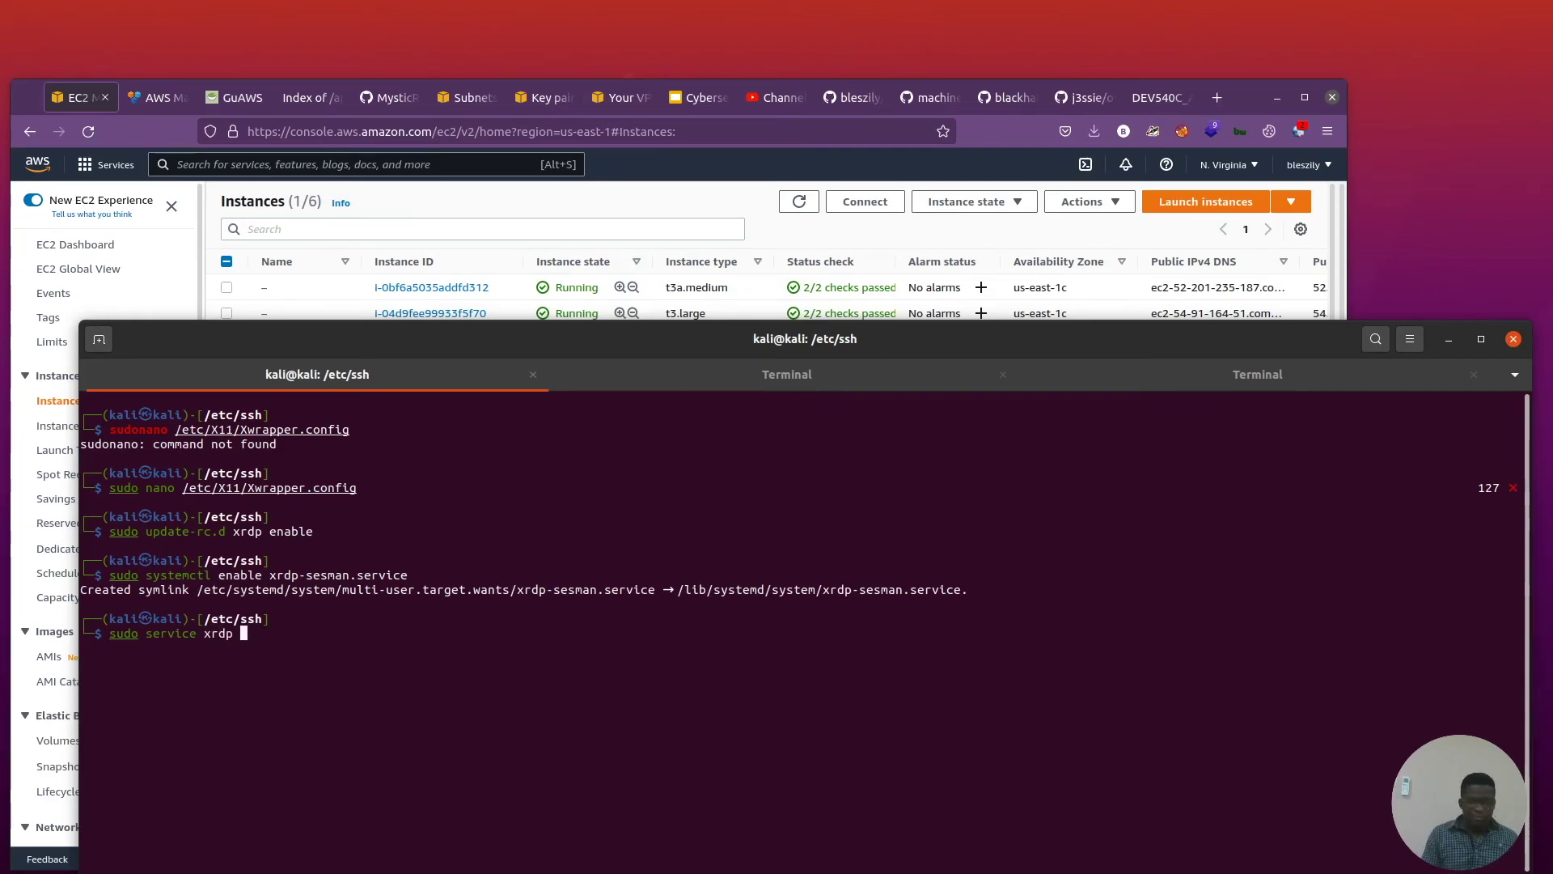
text(star)
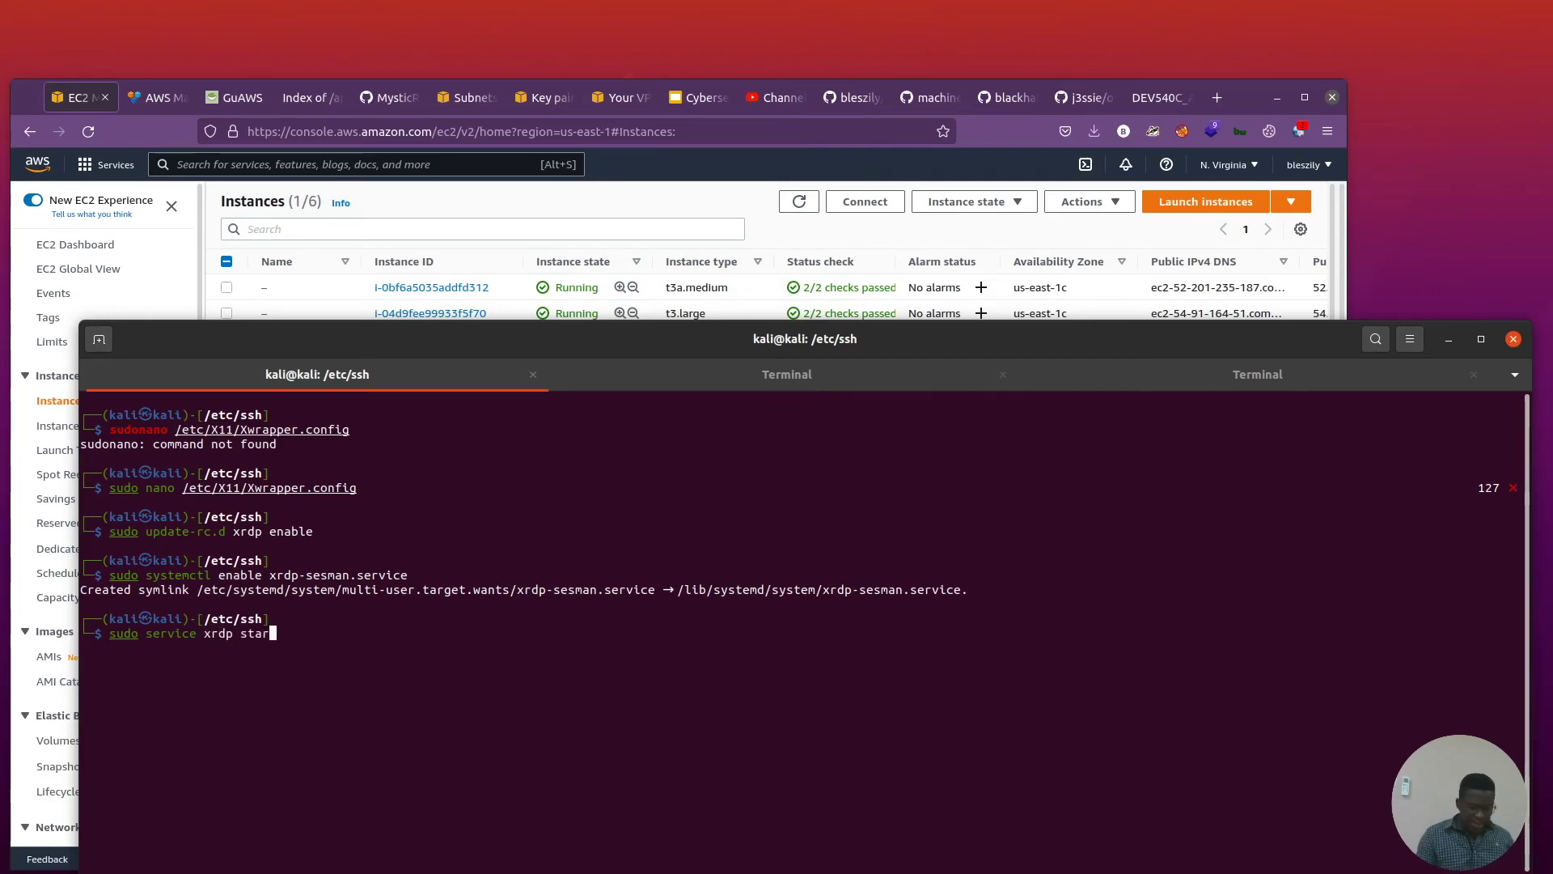
text(t)
key(Return)
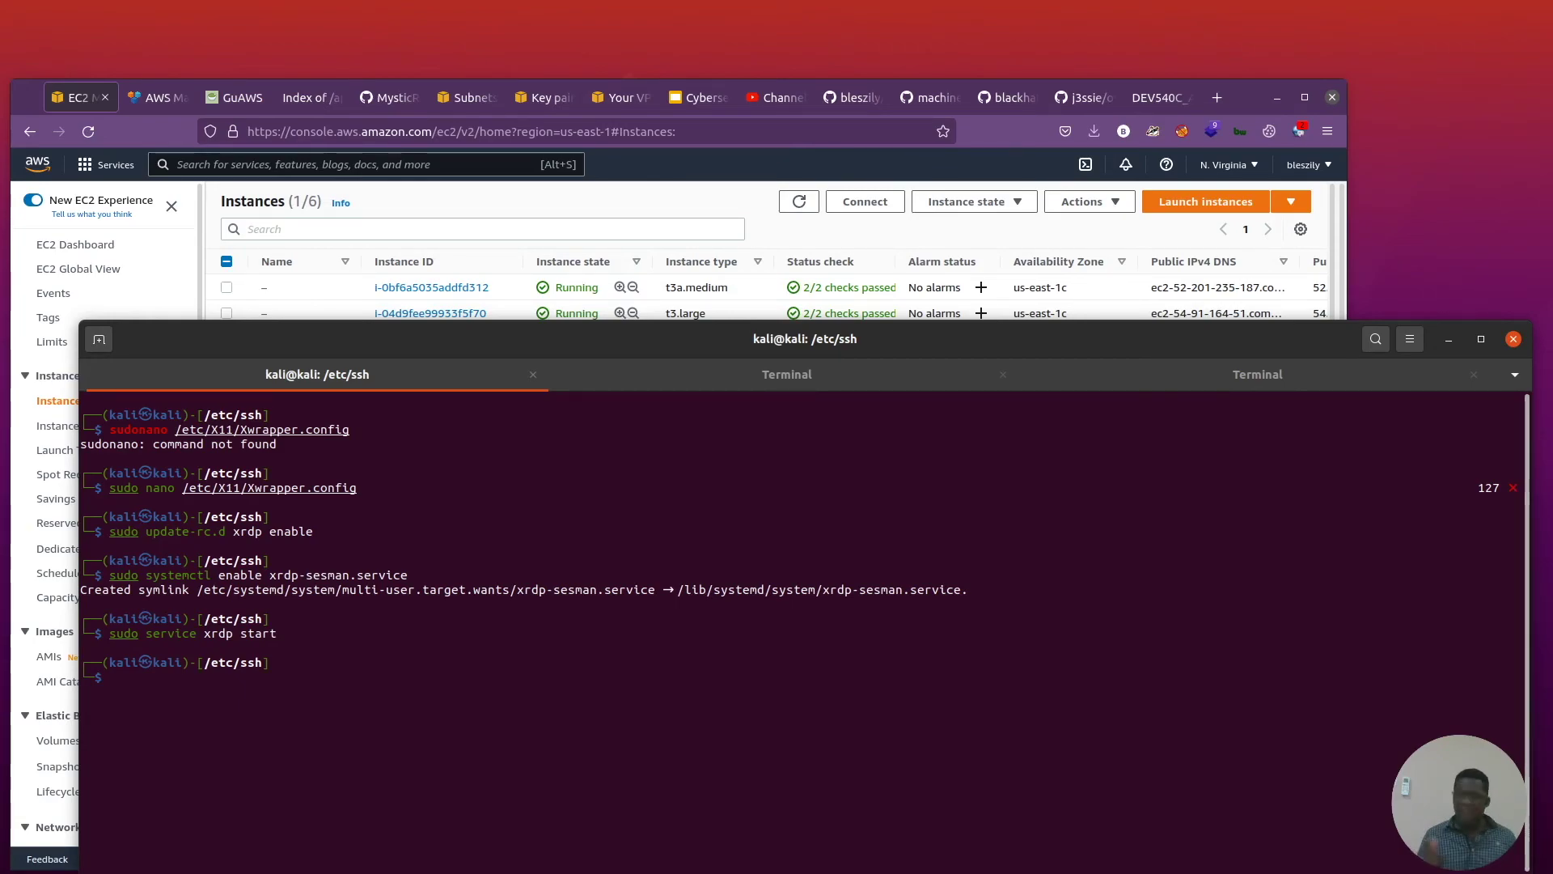
text(sudo)
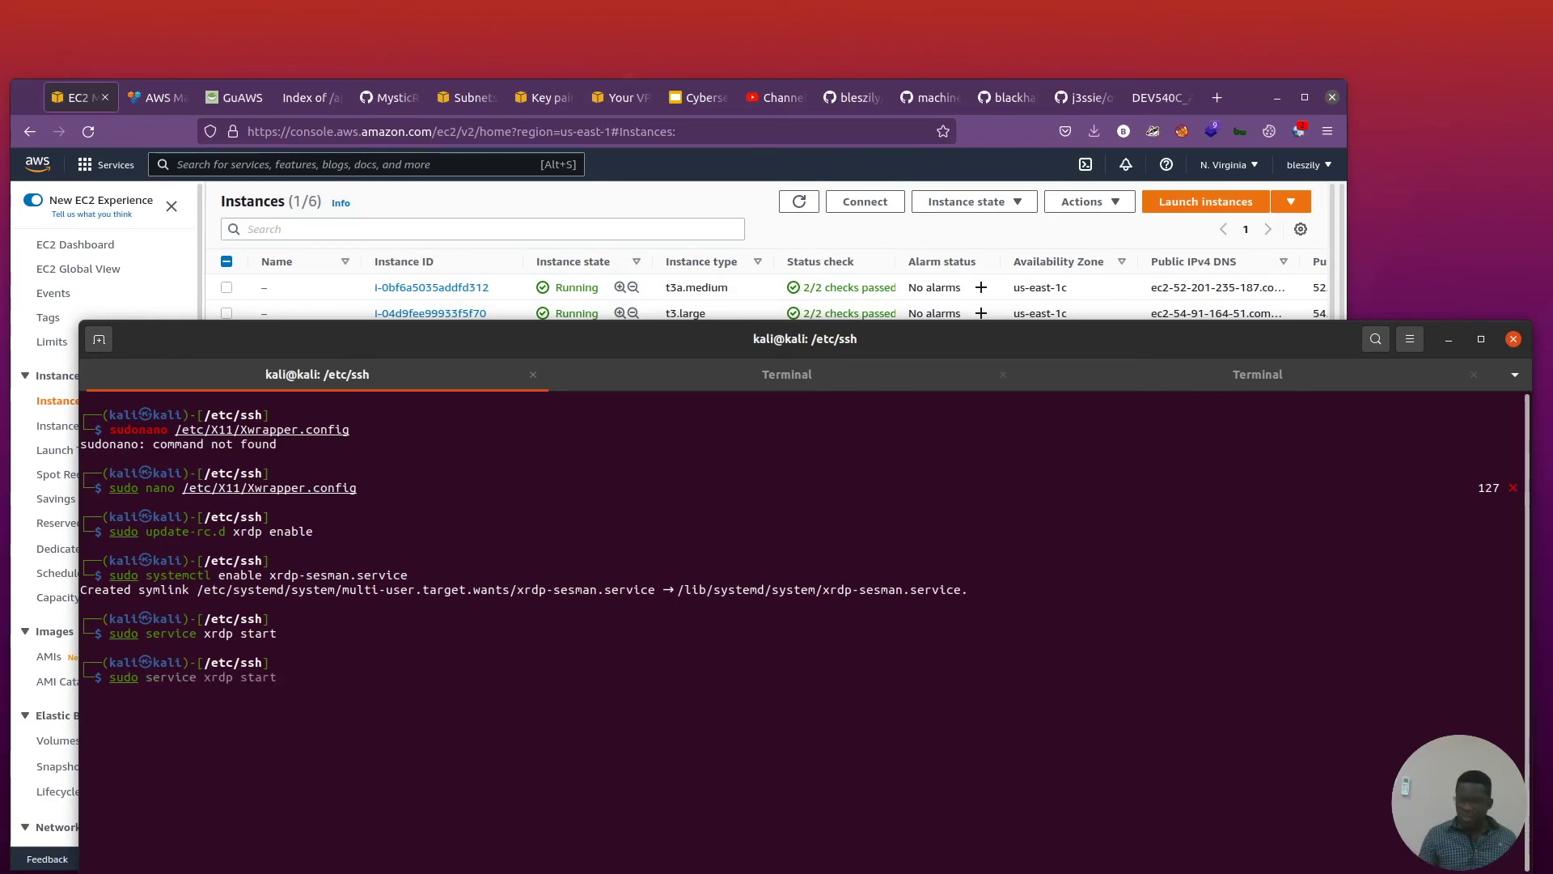
text( serv)
key(Tab)
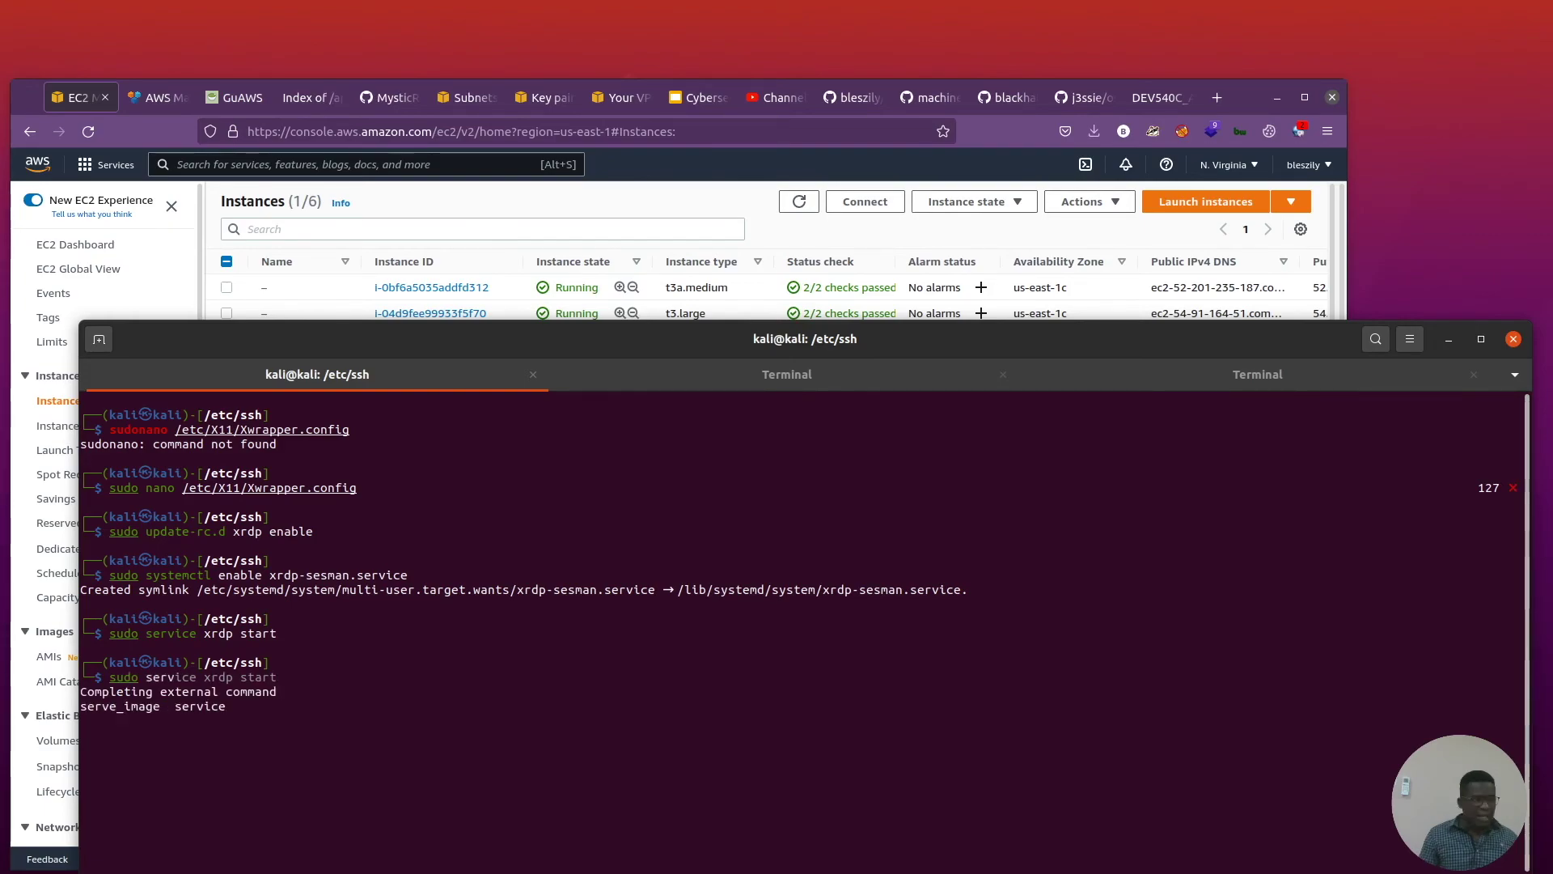
text(ice xr)
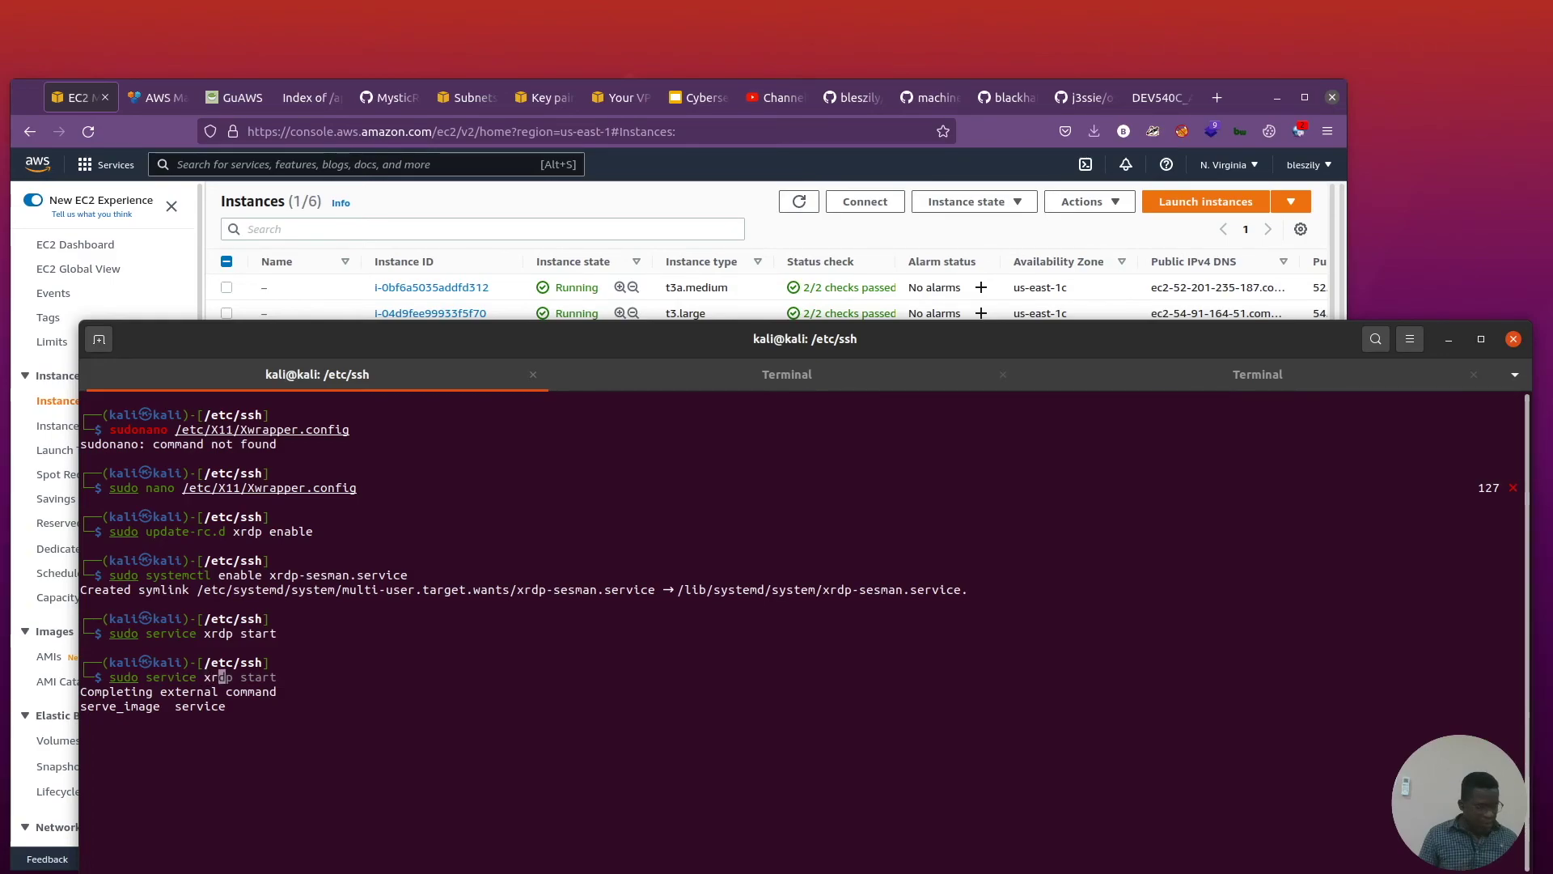
text(dp)
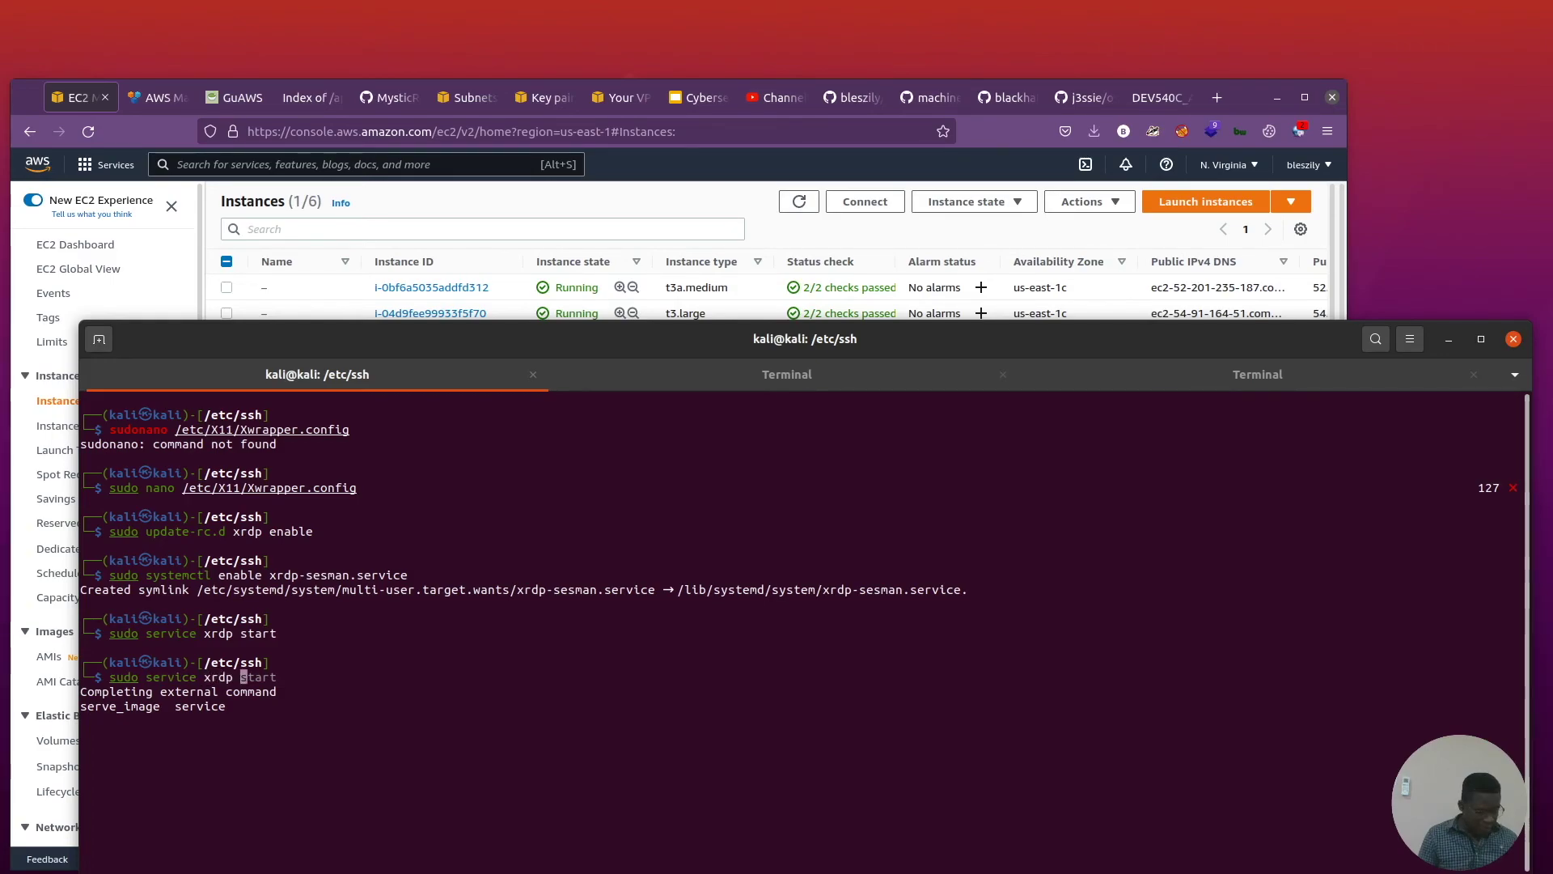
key(Tab)
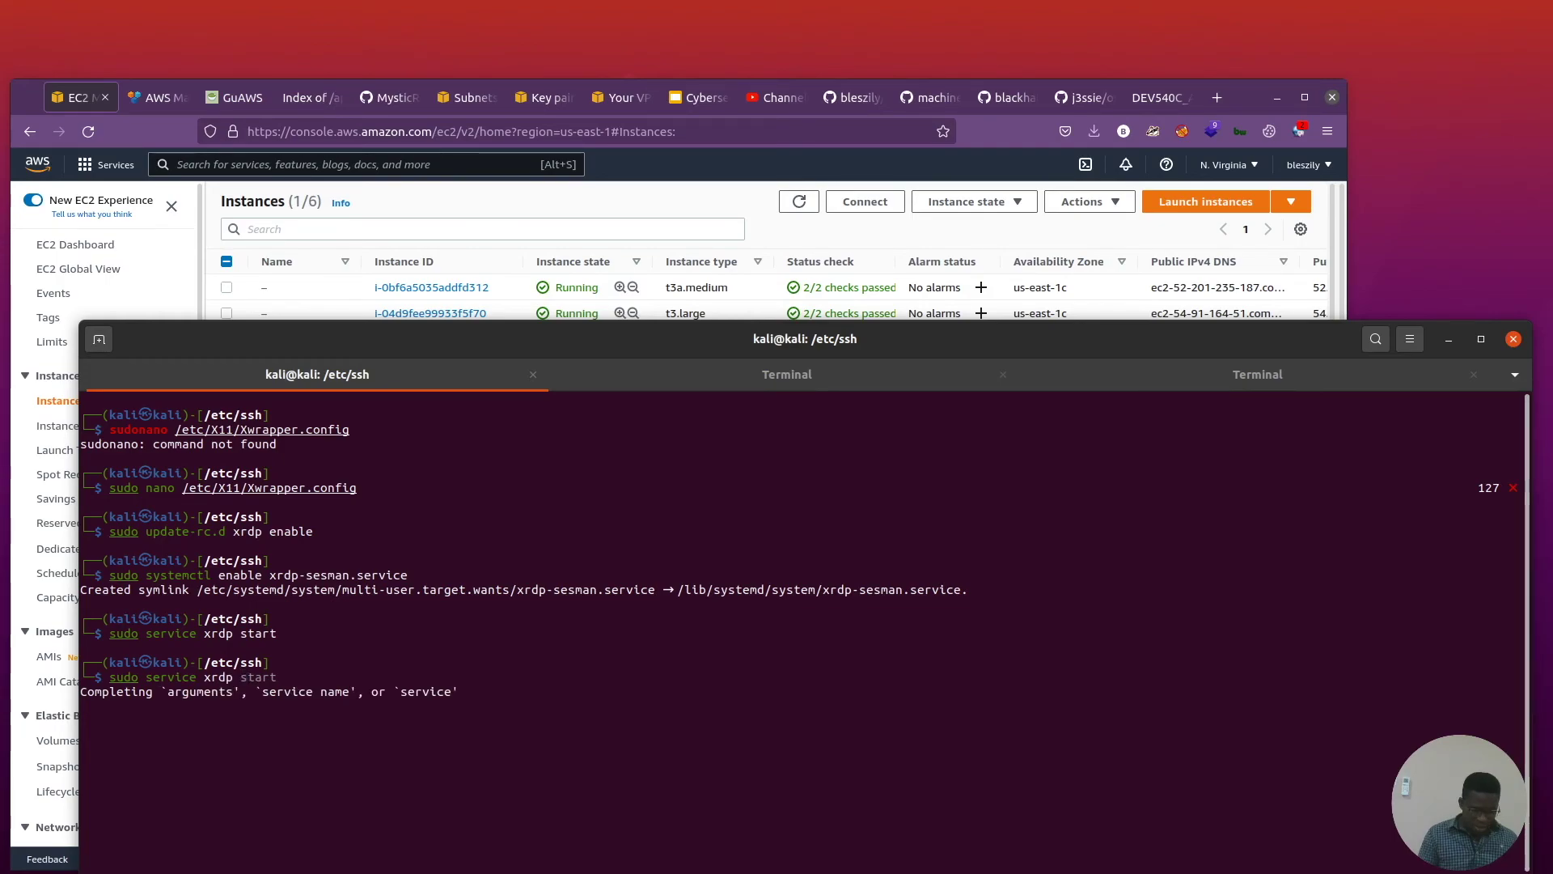
key(BackSpace)
text(-se)
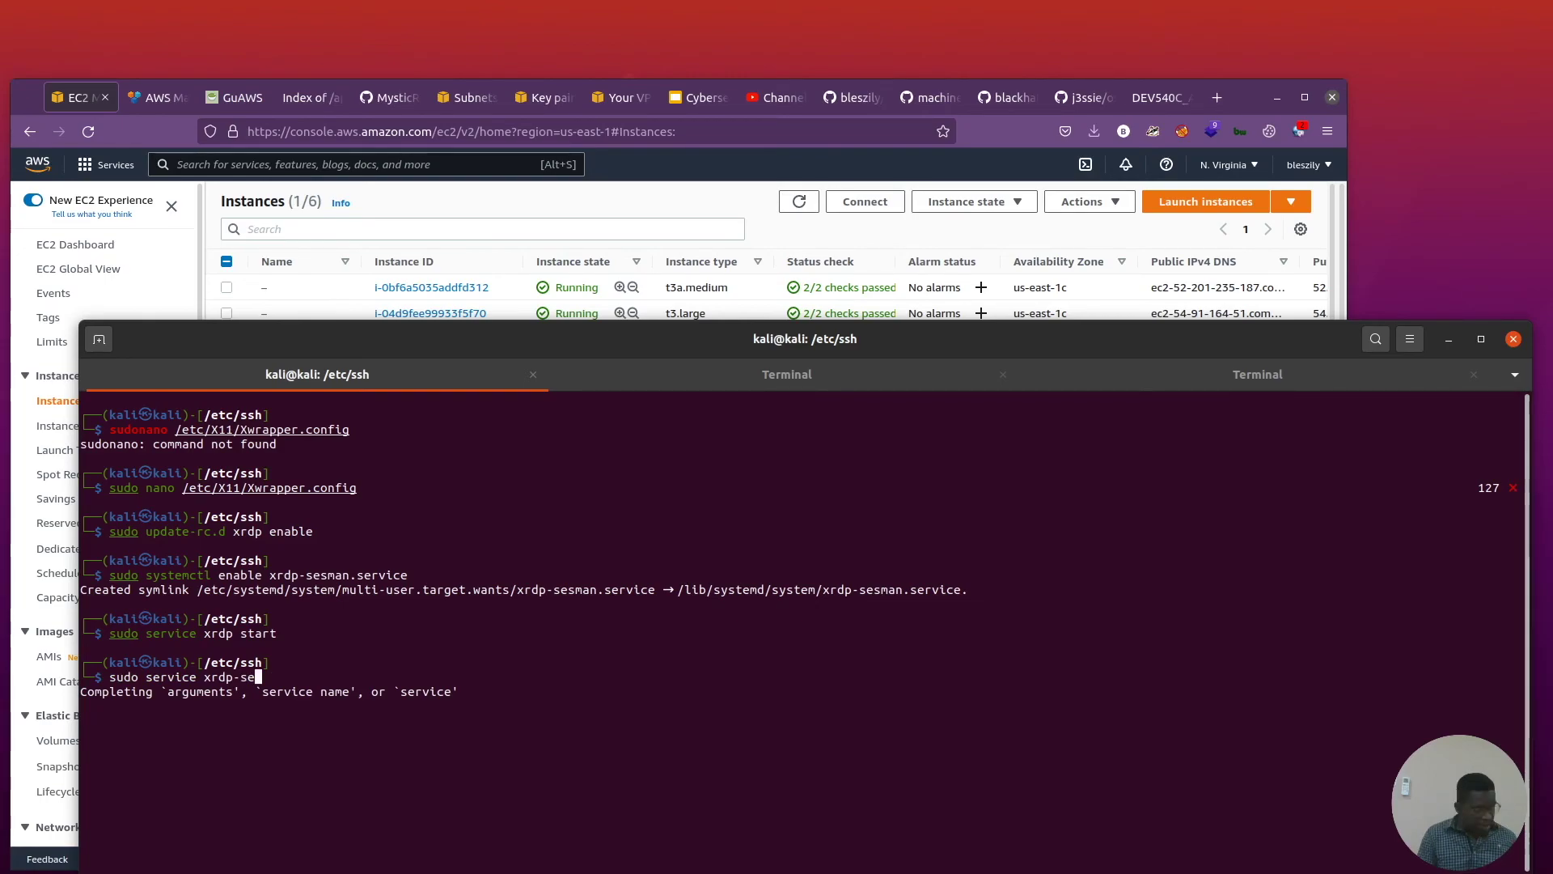
text(sma)
key(Tab)
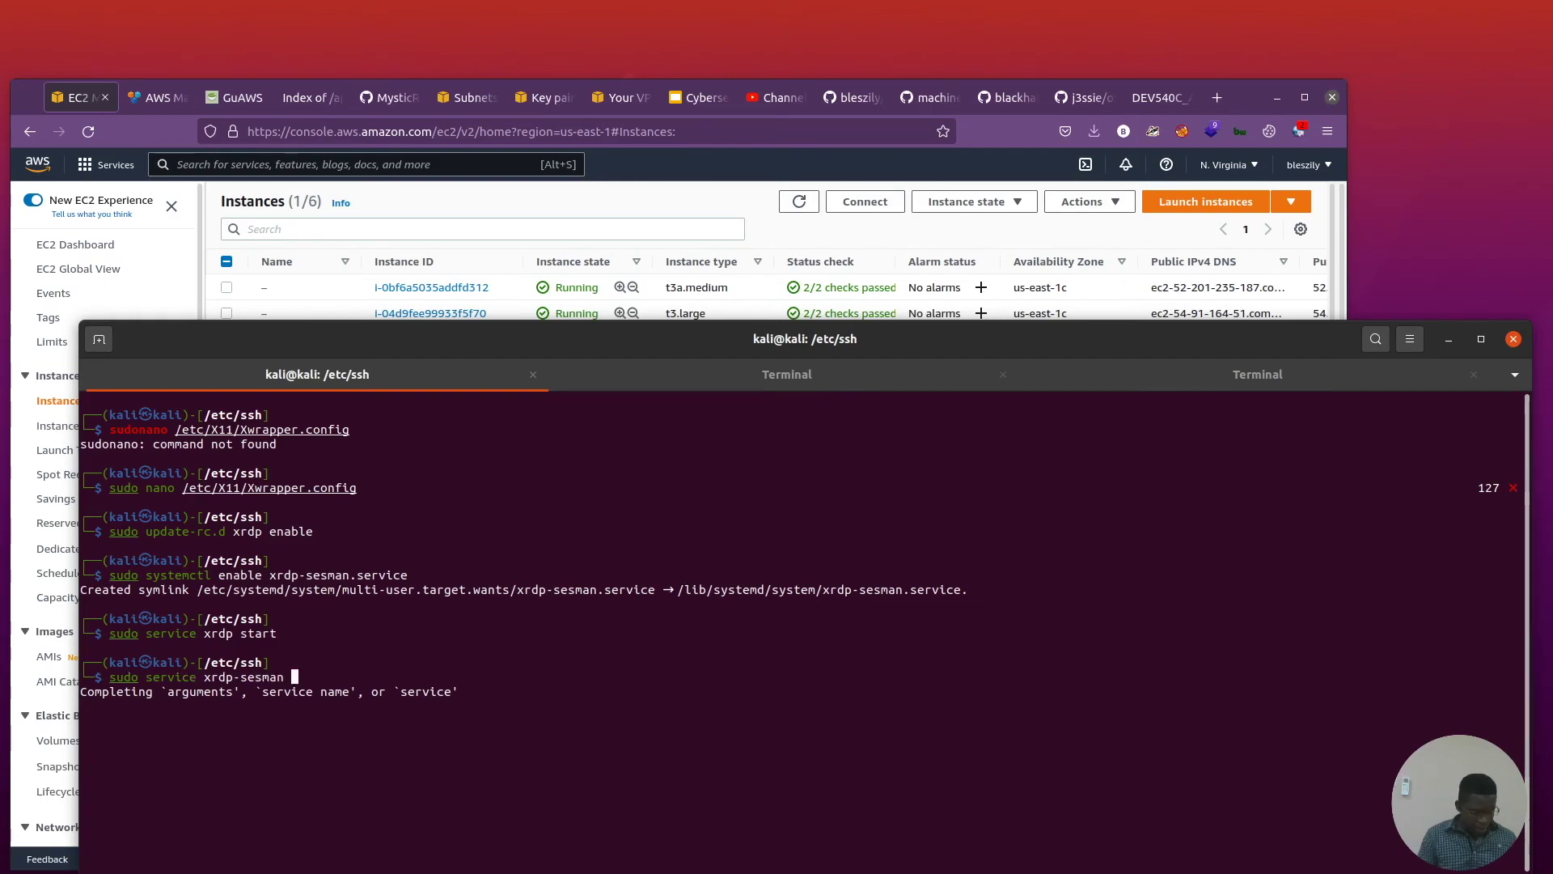
text(start)
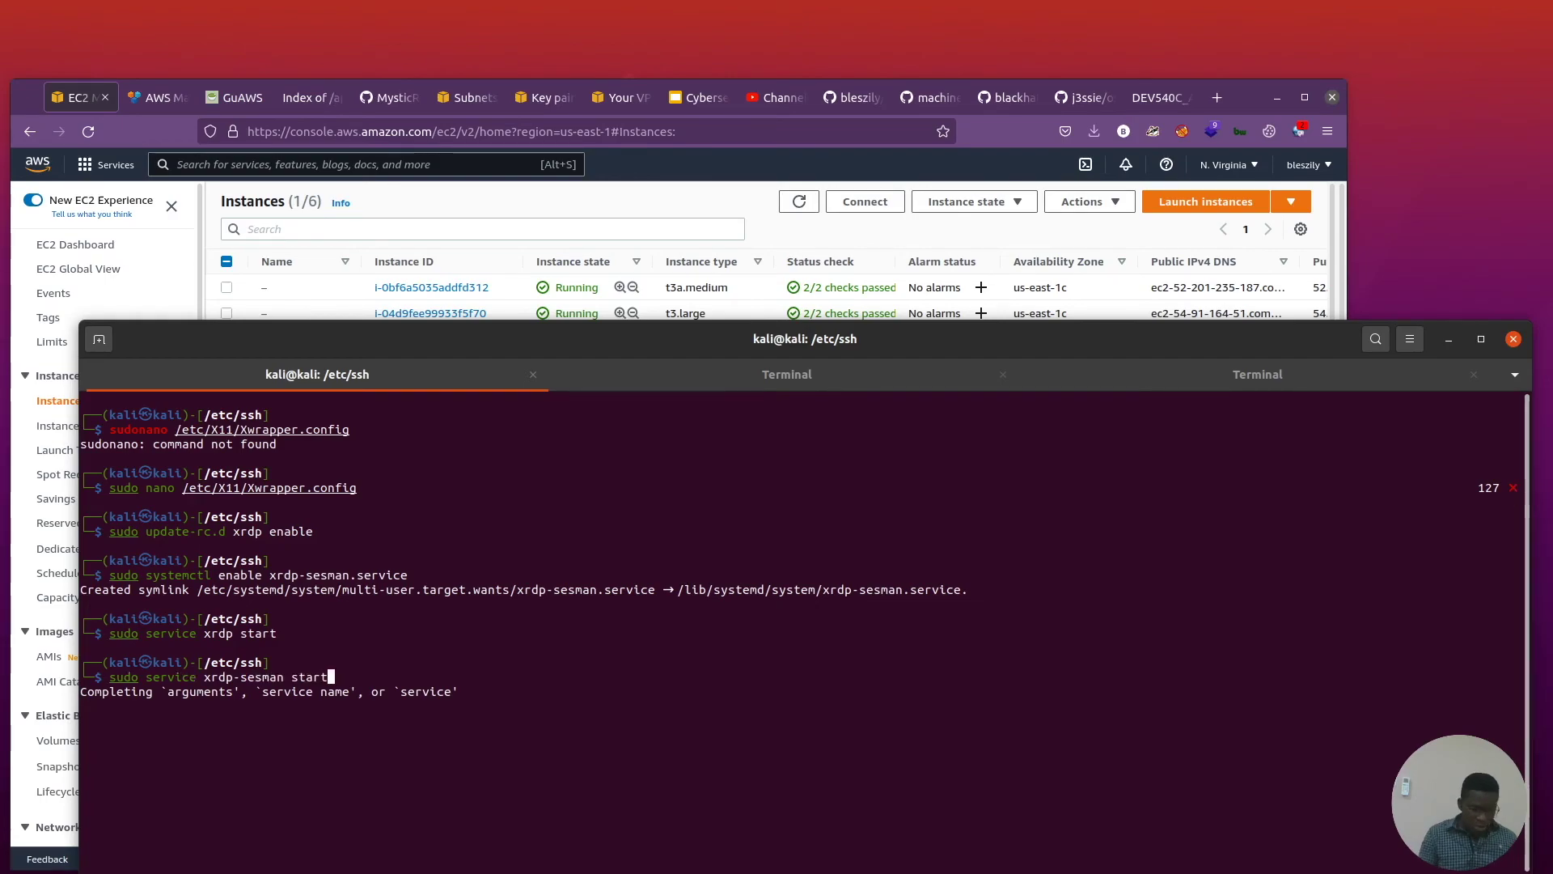
key(Return)
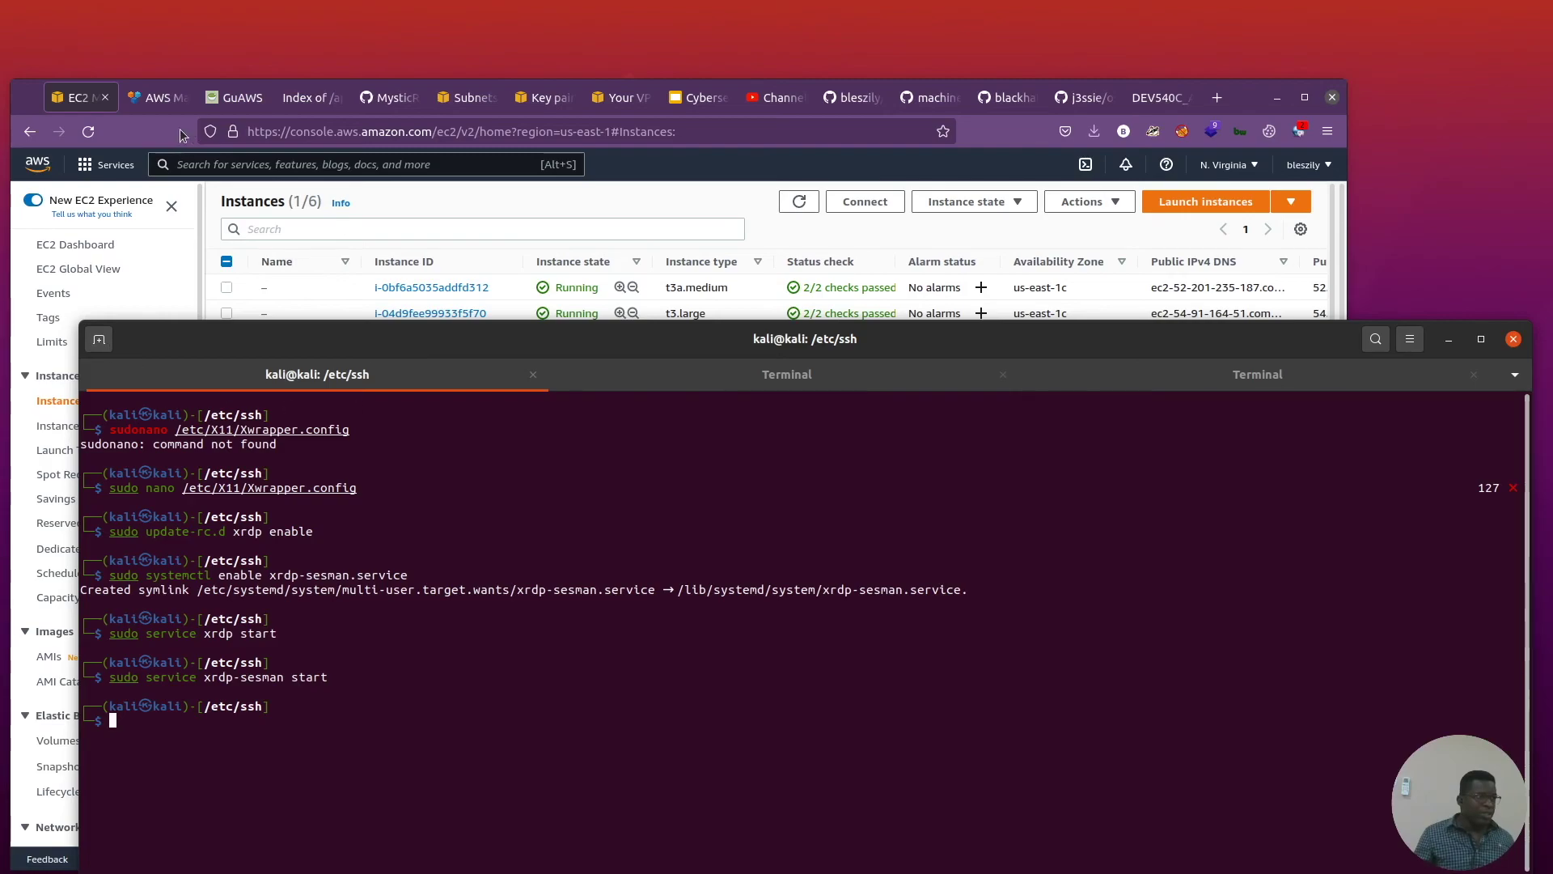
click(248, 94)
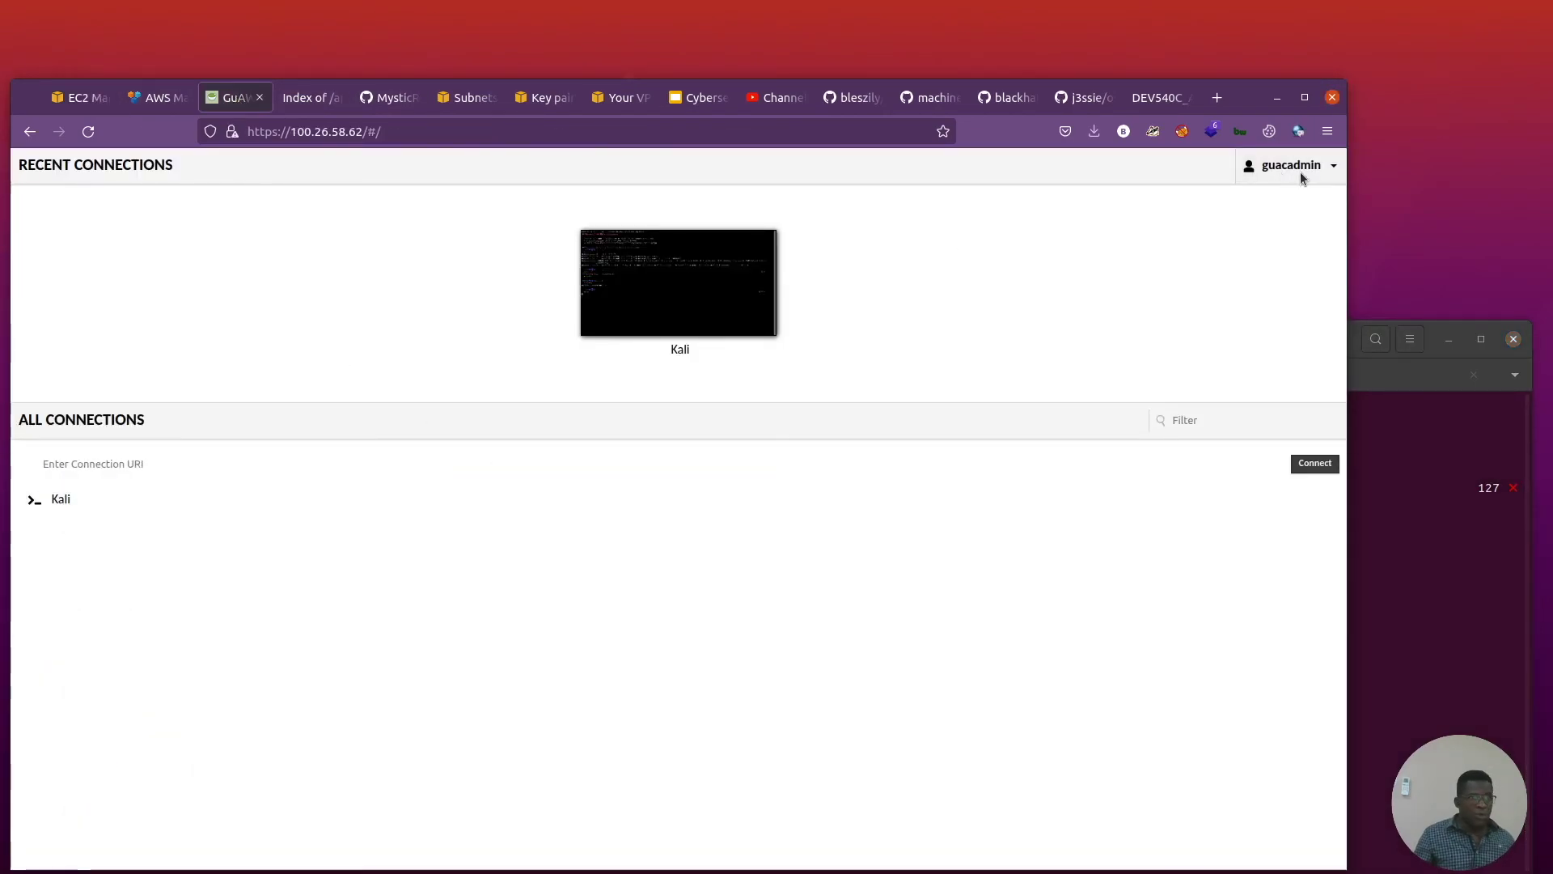
Go to Guacamole's connection settings and start a new connection.
click(1328, 166)
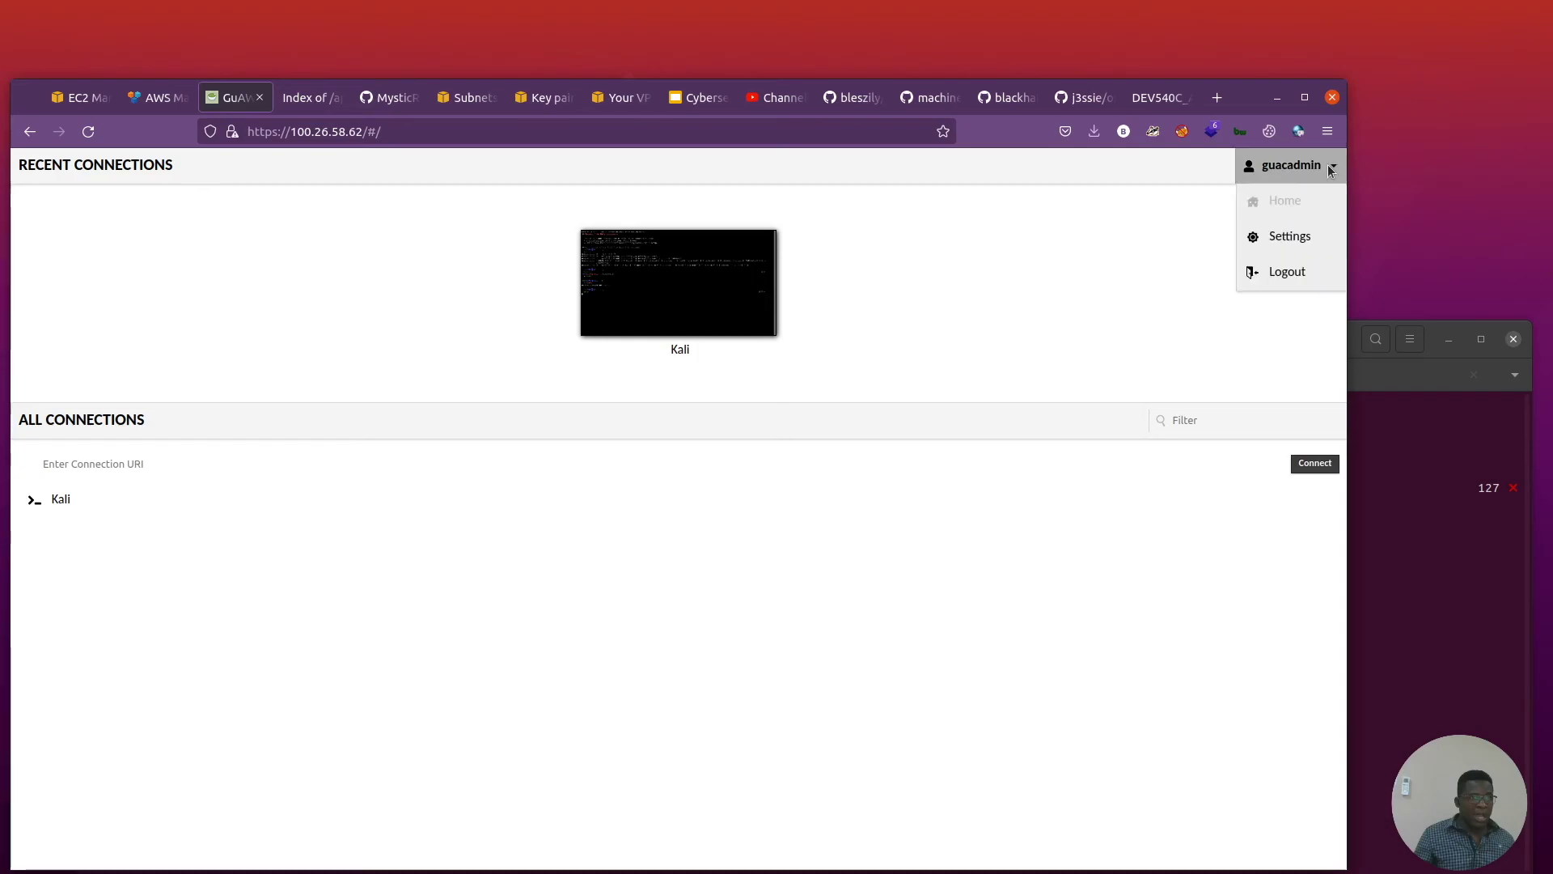
click(1311, 241)
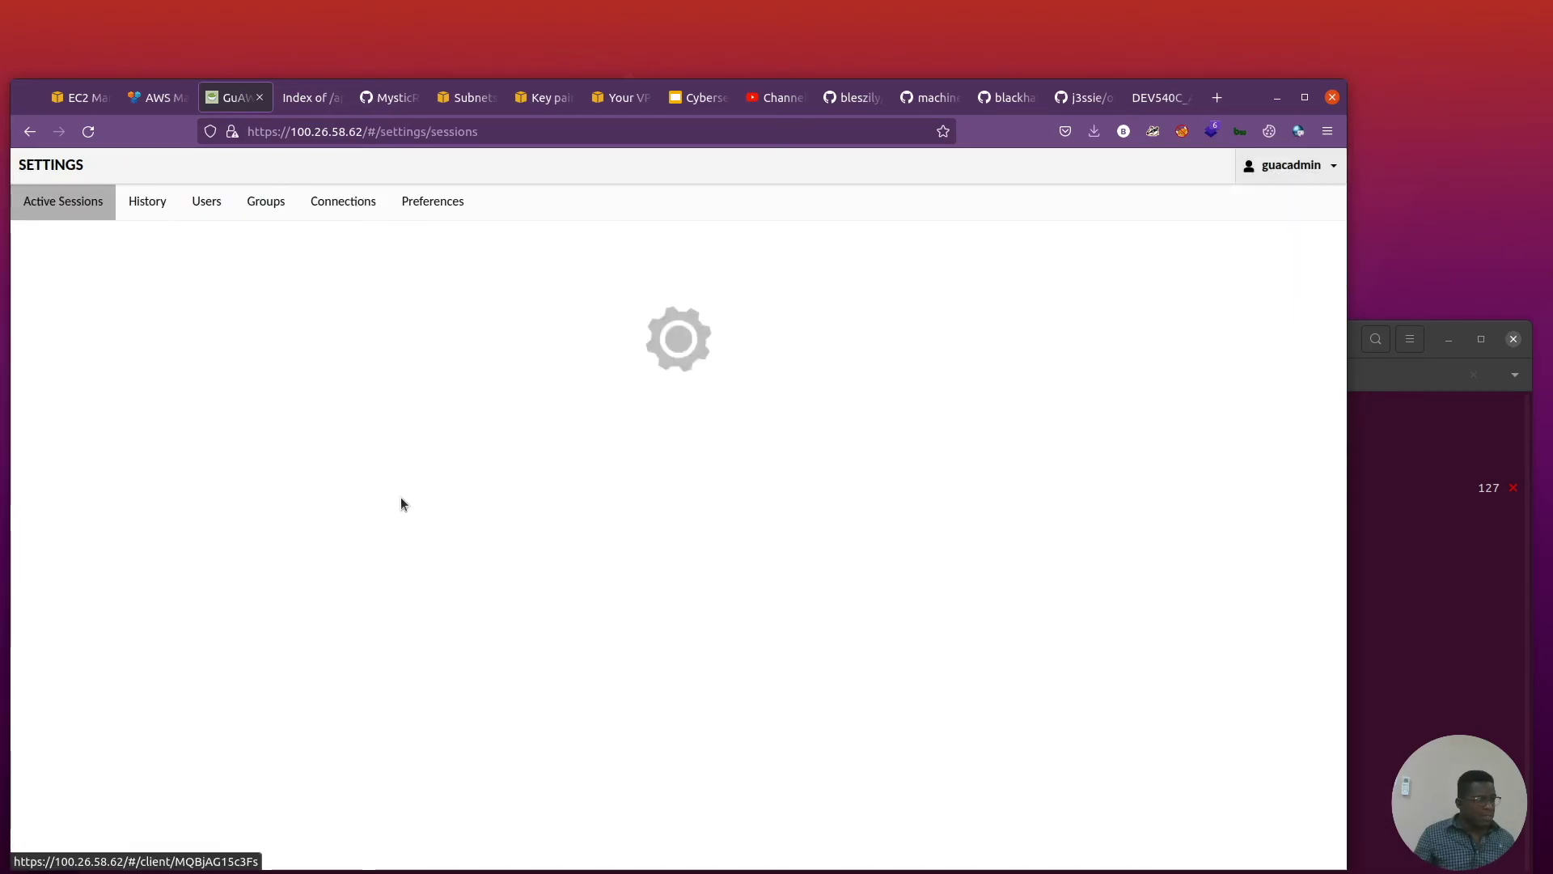
click(343, 201)
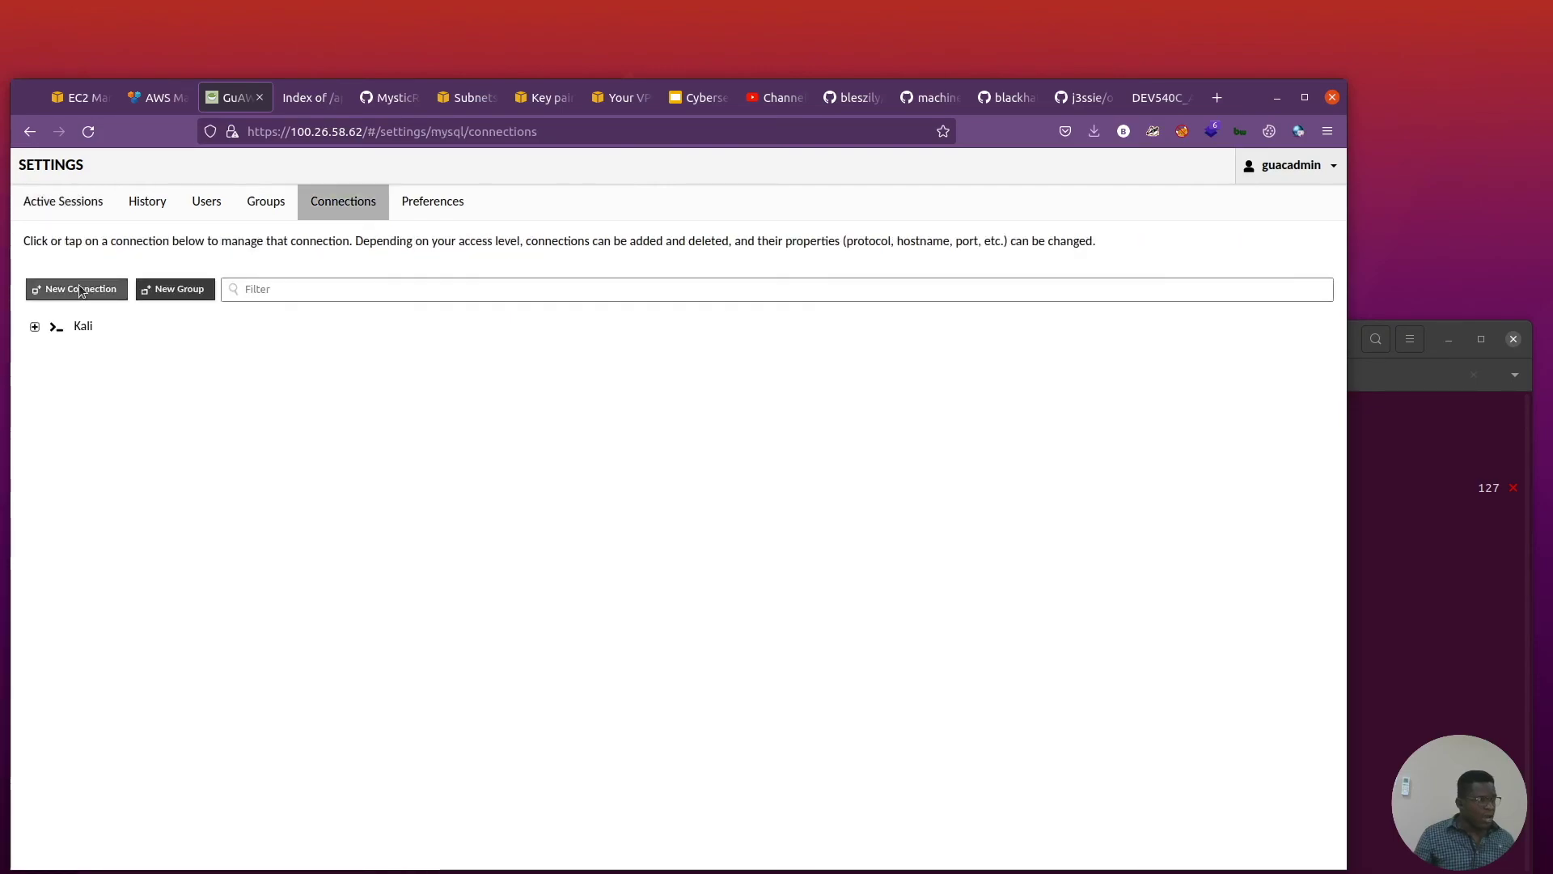
click(81, 290)
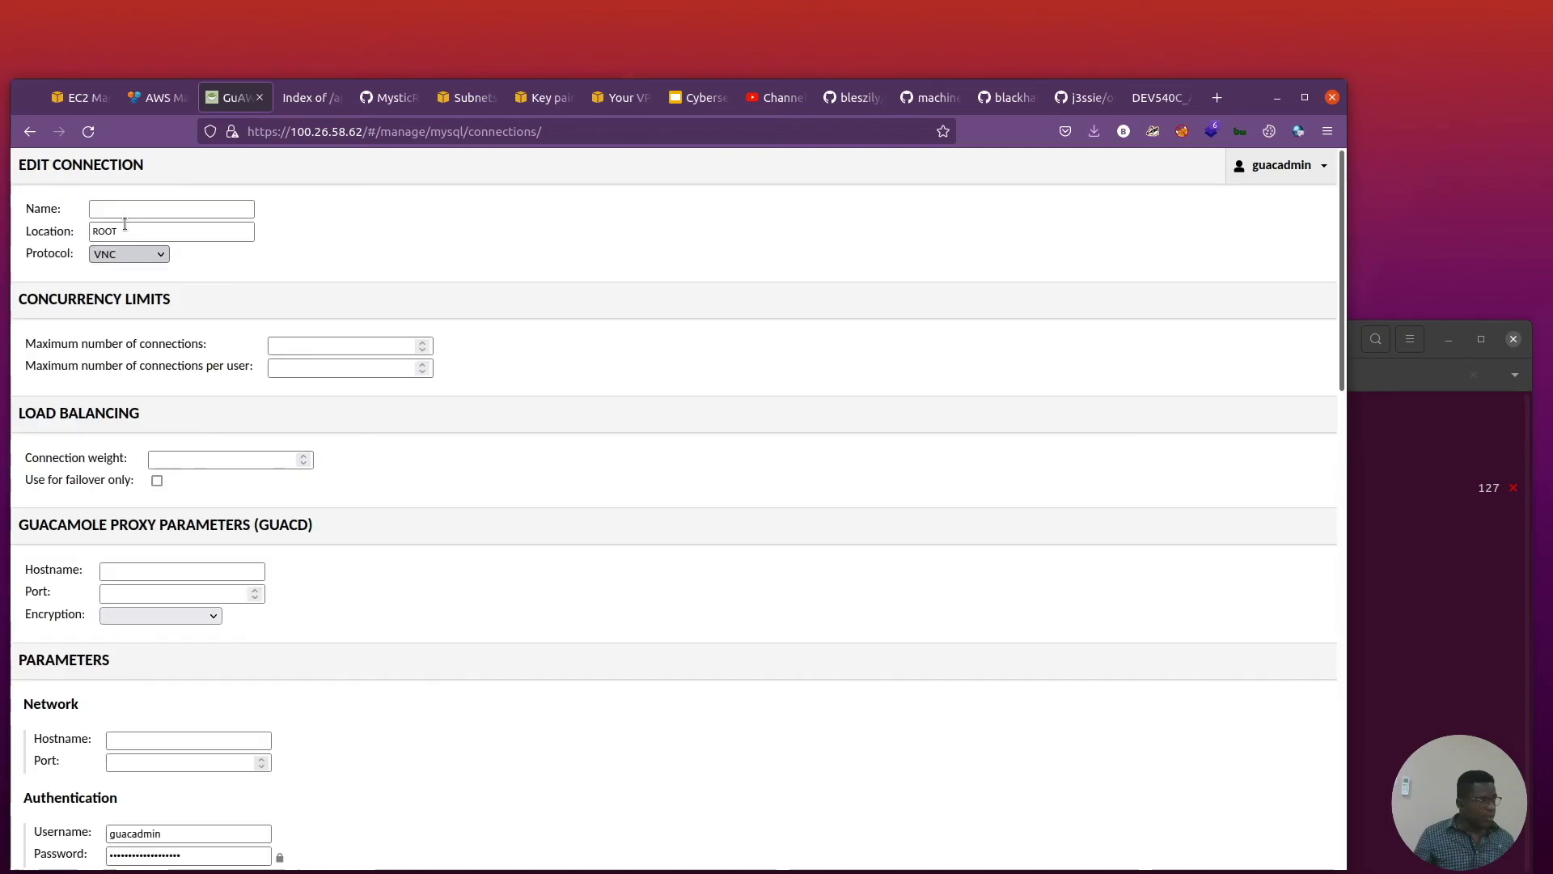
Name the new connection Kali-RDP and set its protocol to RDP, then switch to the EC2 console.
click(126, 211)
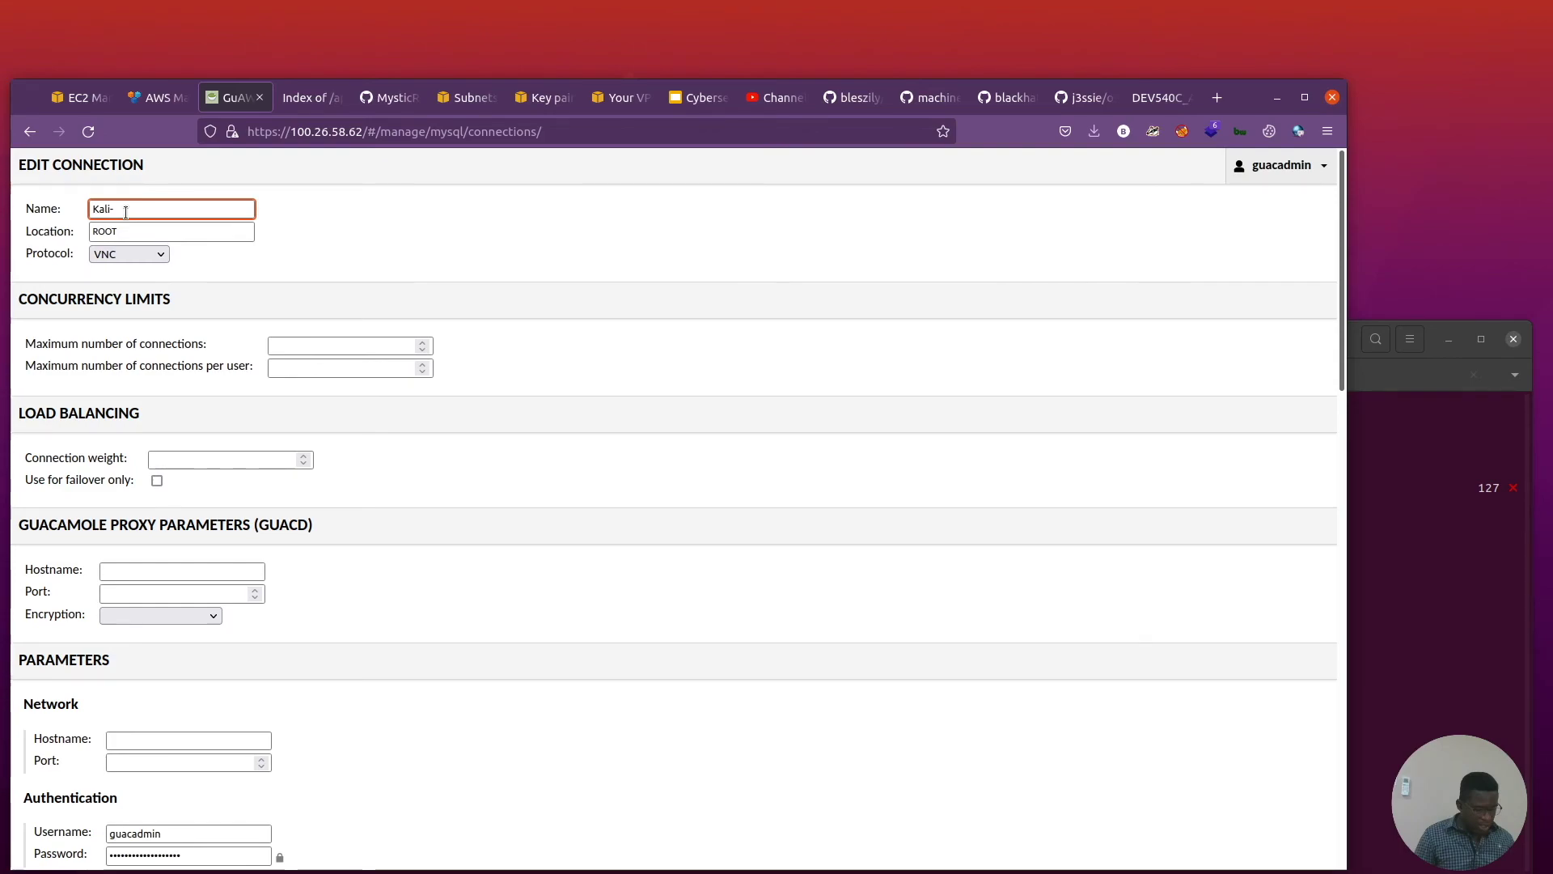
text(RDP)
click(152, 255)
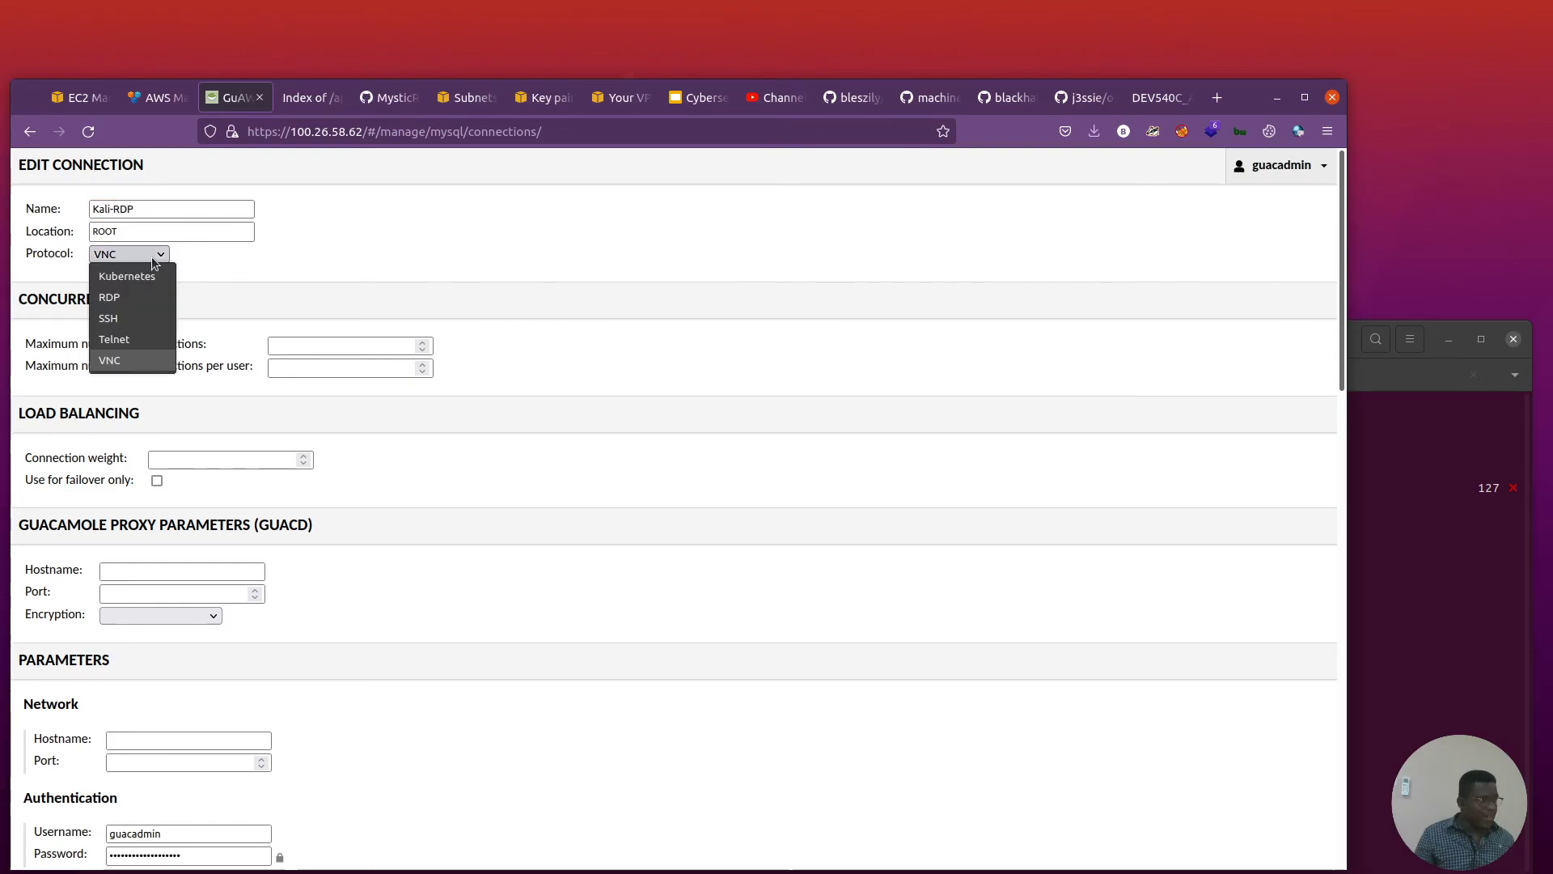
click(230, 265)
key(r)
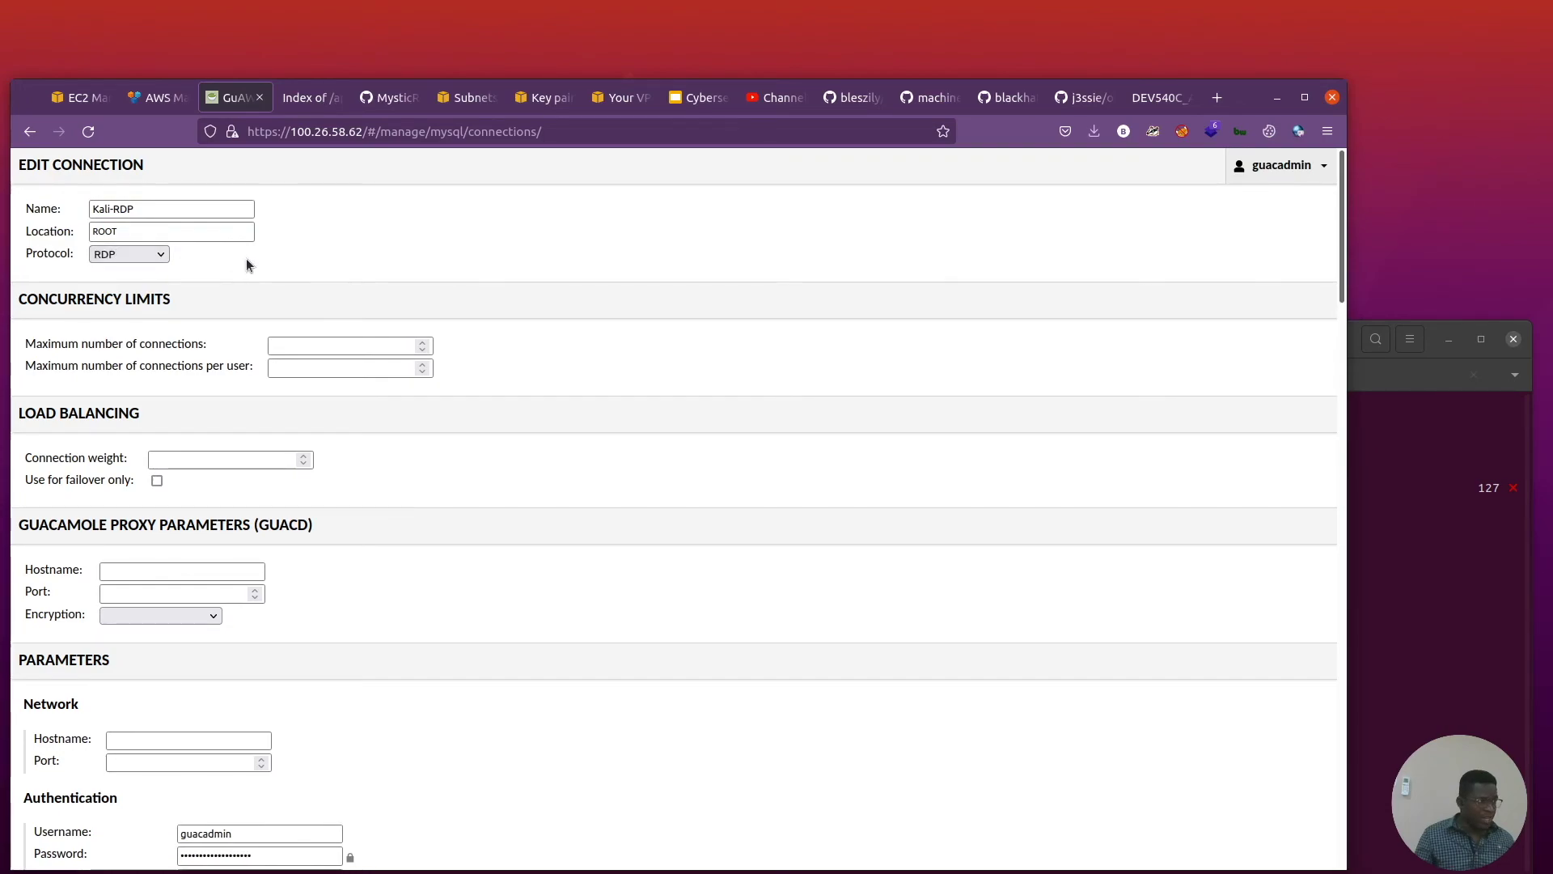
click(142, 573)
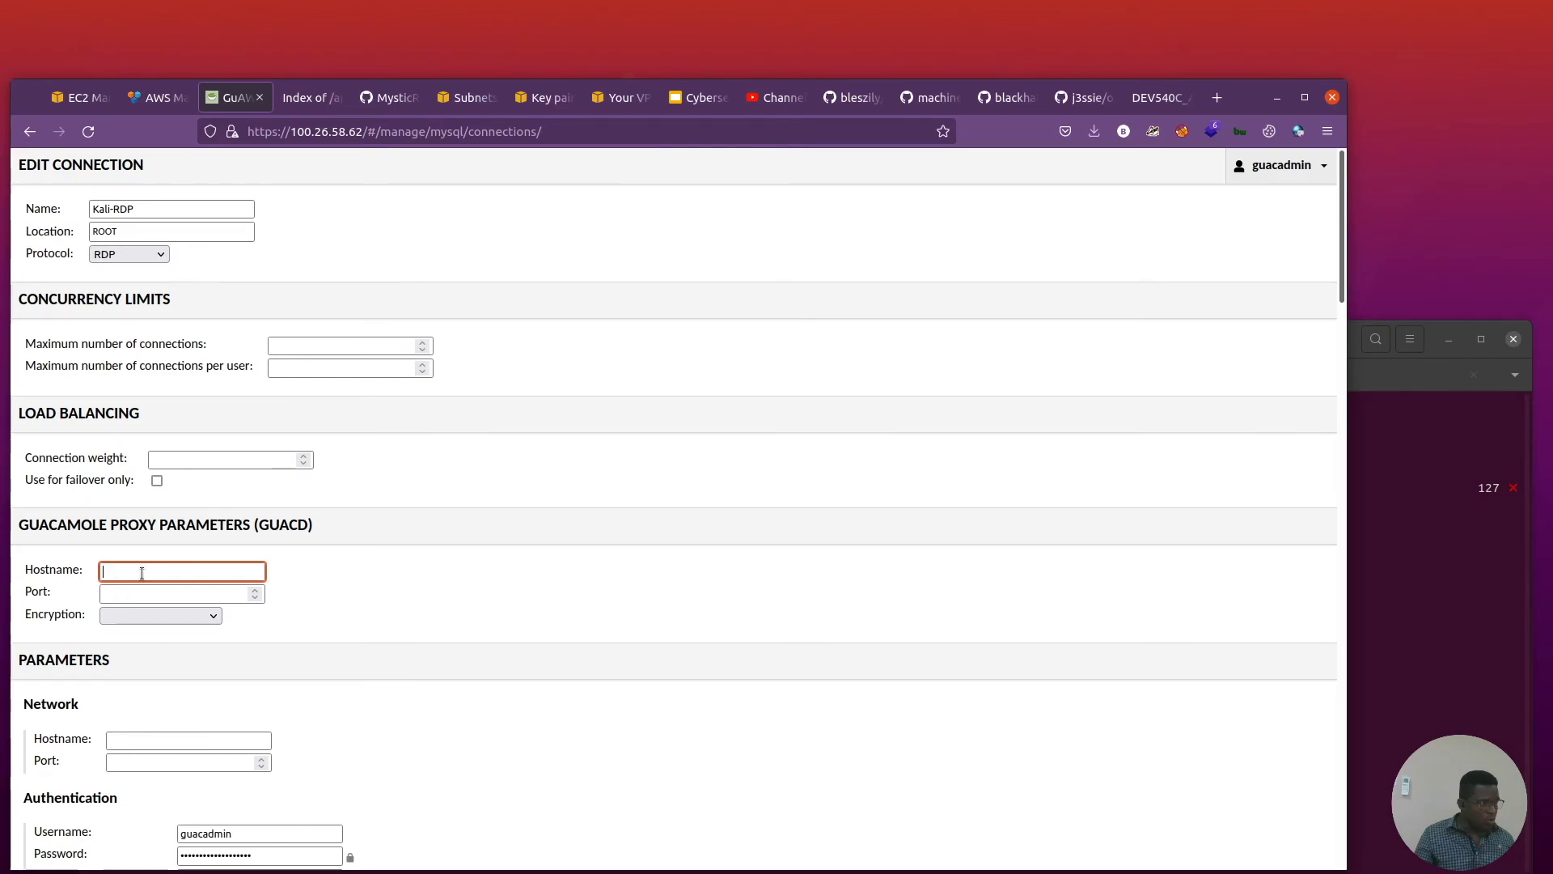
key(ctrl+1)
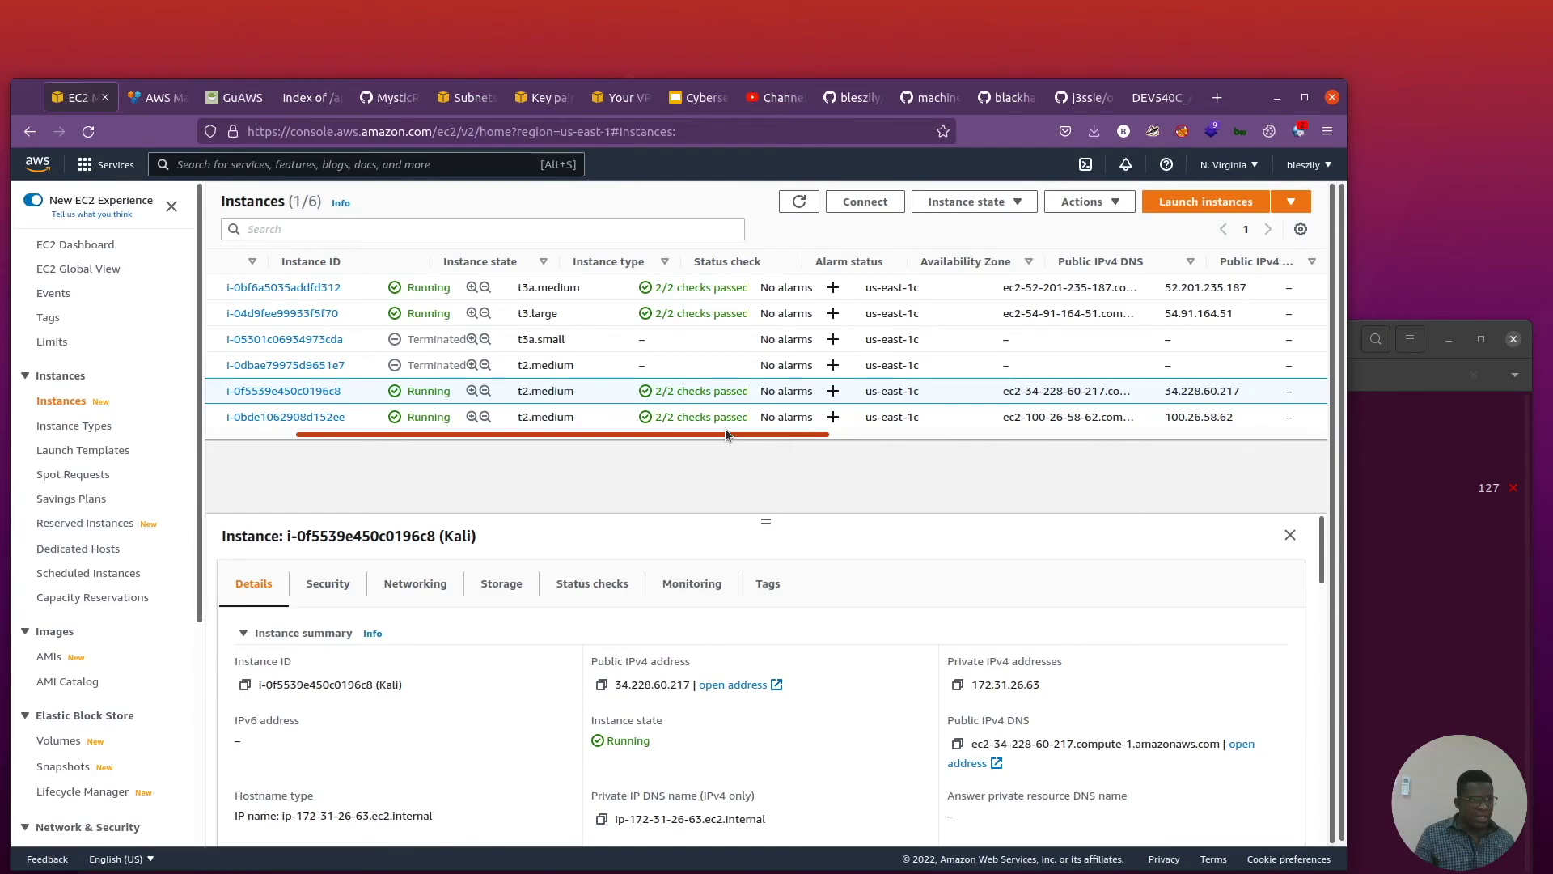
Select and copy the Kali instance's public IPv4 address 34.228.60.217, then return to the Kali-RDP form.
drag(725, 435, 912, 434)
double_click(881, 390)
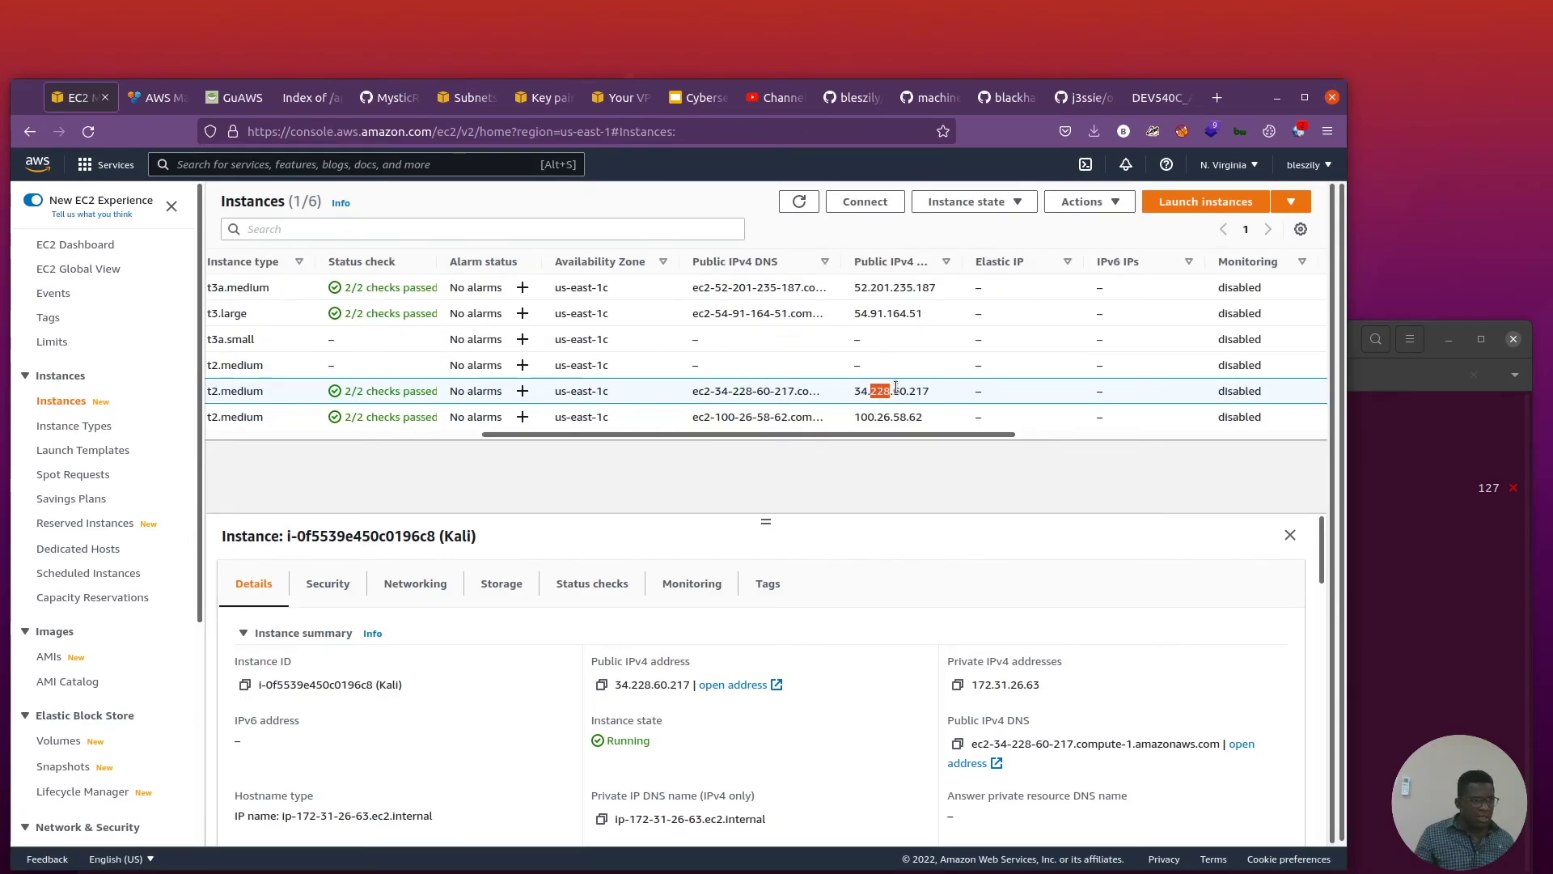
click(891, 391)
key(alt+3)
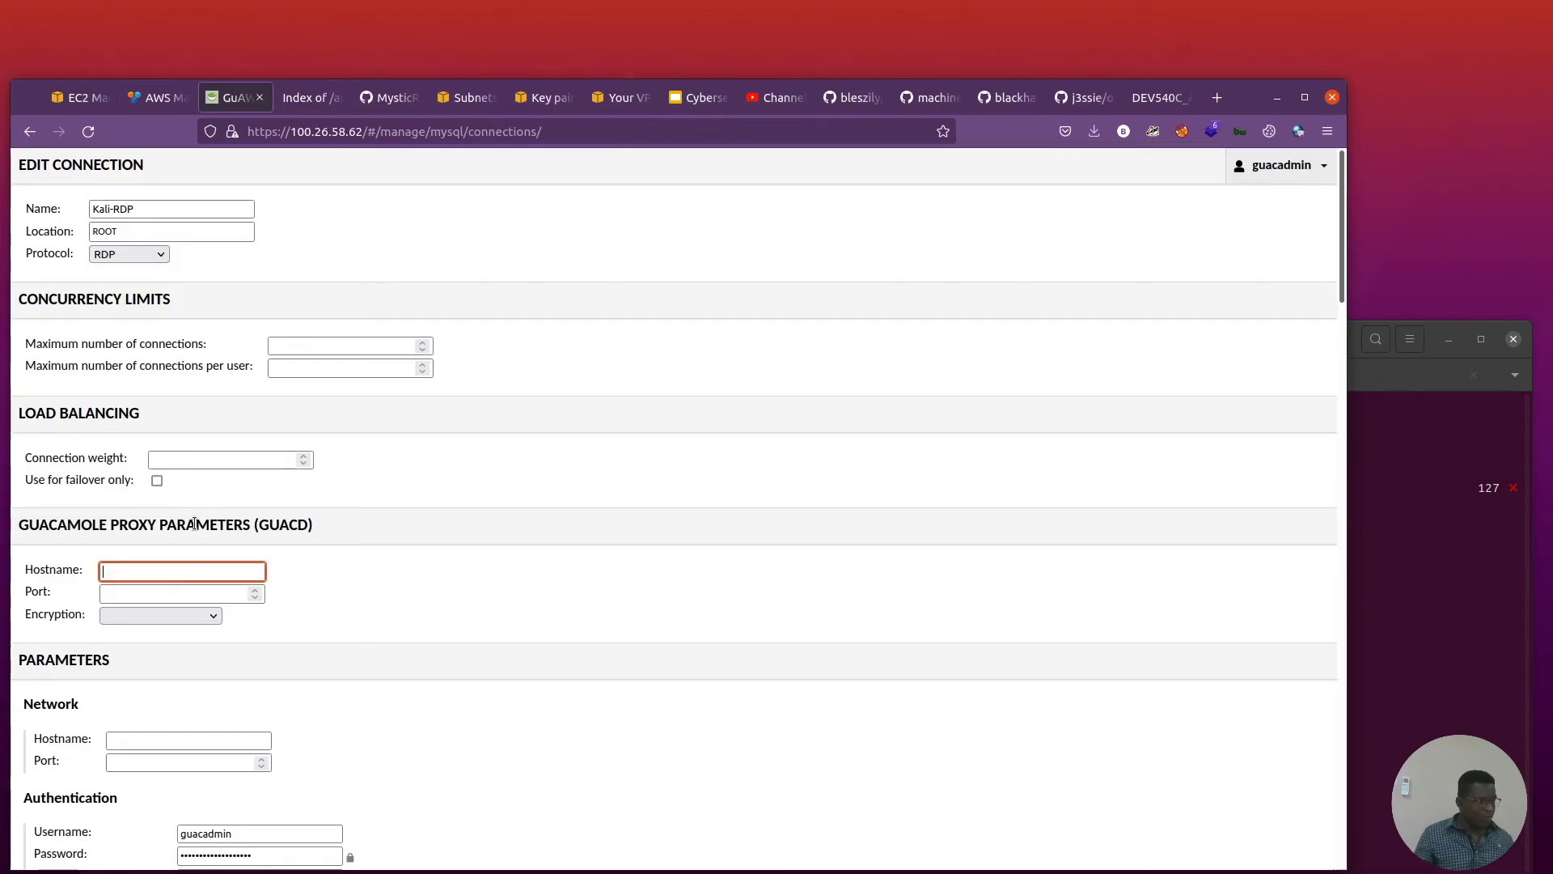
Paste 34.228.60.217 as the connection's hostname and set the port to 3389.
text(34.228.60.217)
key(Tab)
text(3389)
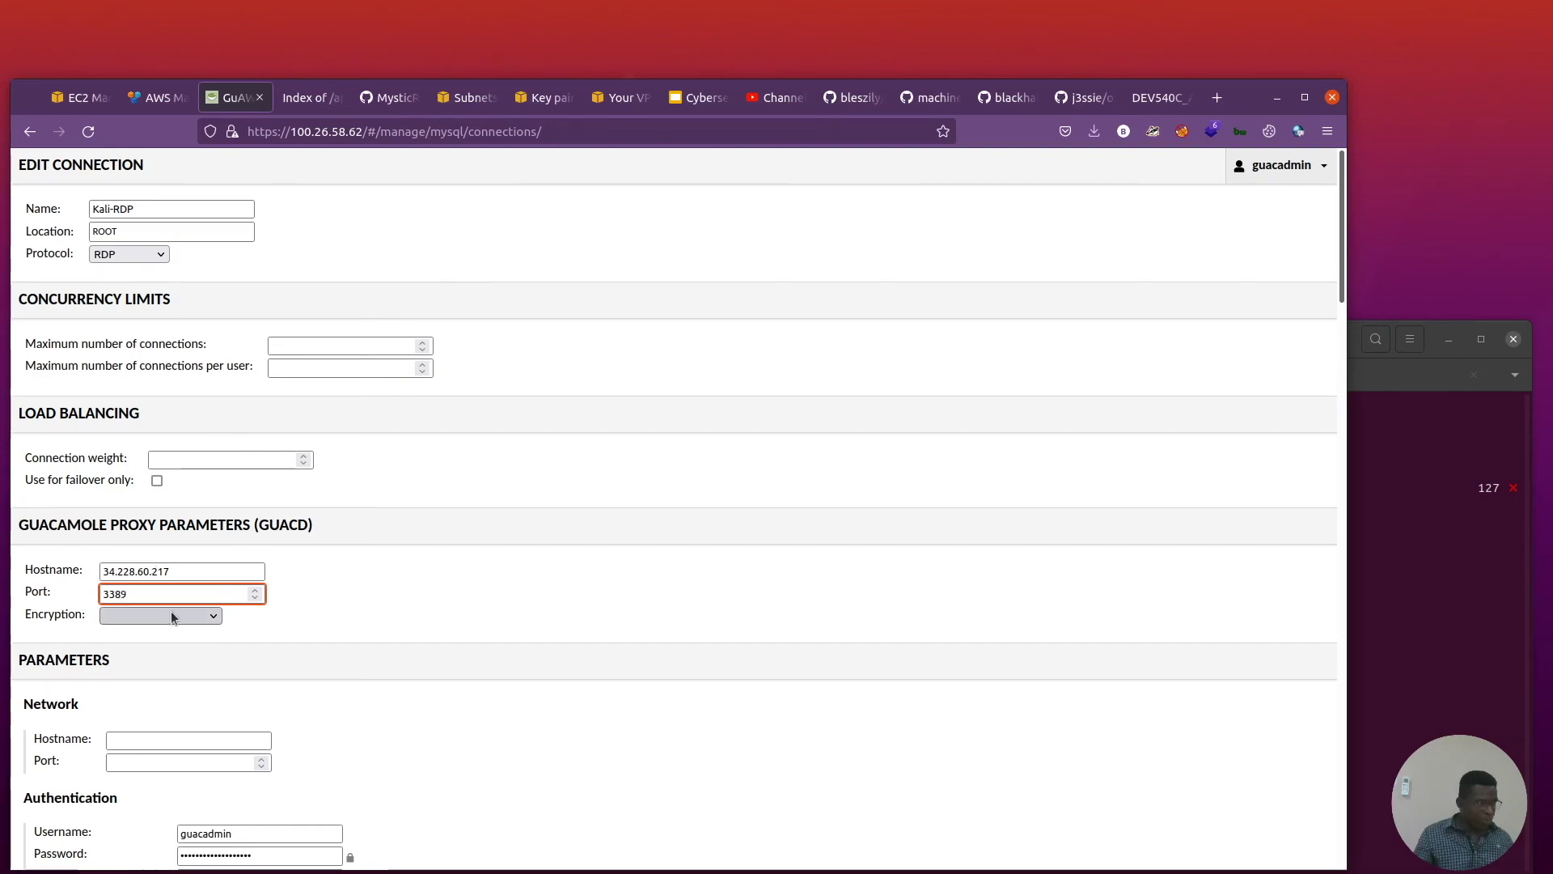
scroll(240, 628, down, 2)
Enter username kali and the account password, then scroll down the connection form.
key(Tab)
key(Tab)
key(Tab)
key(Tab)
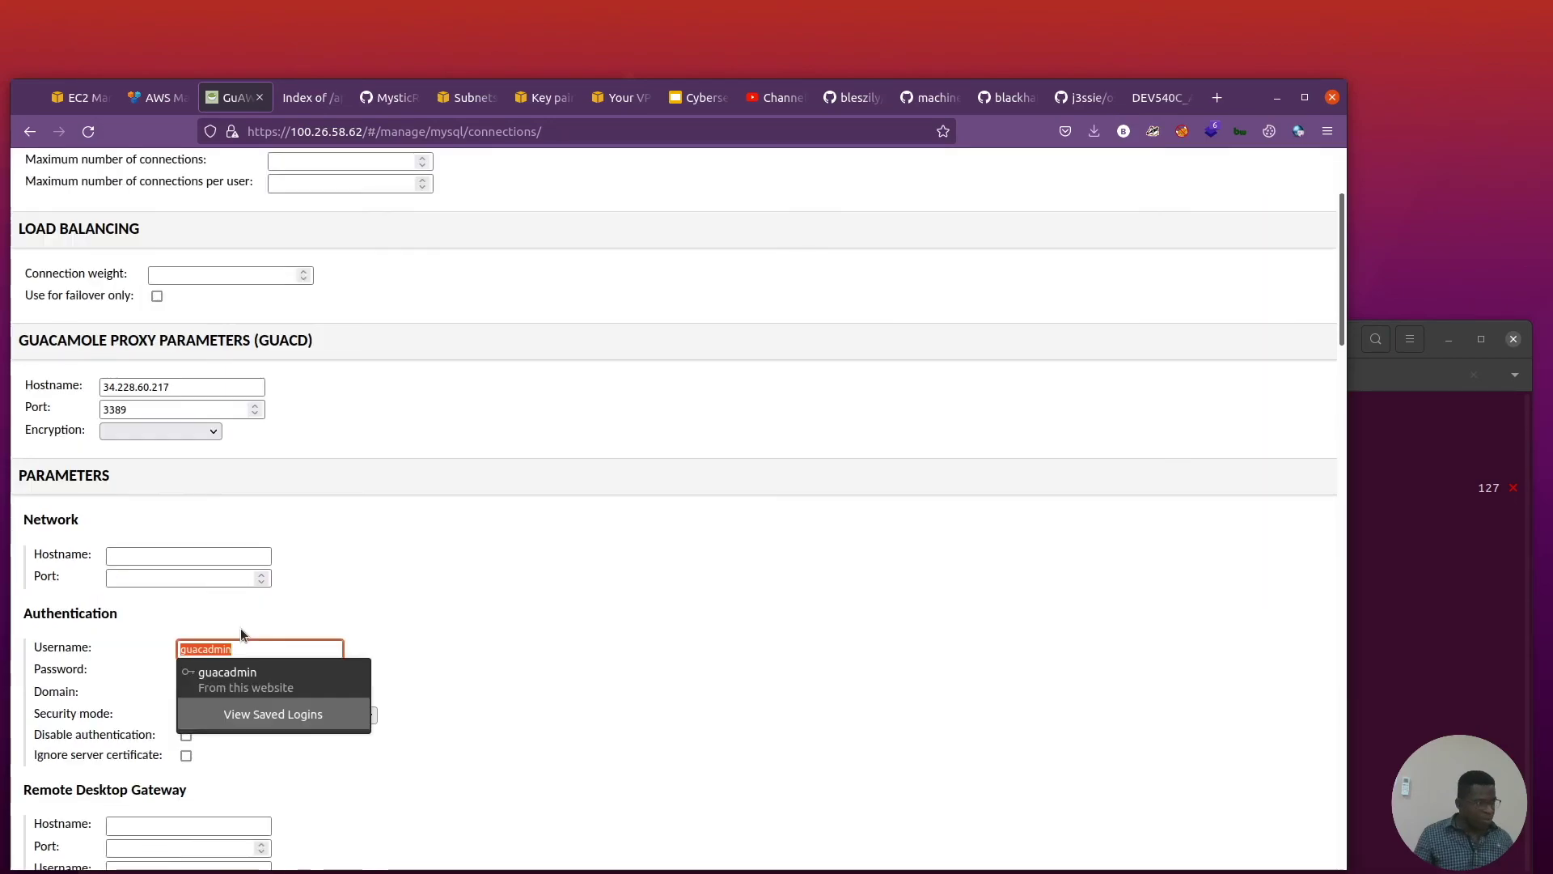
text(kali)
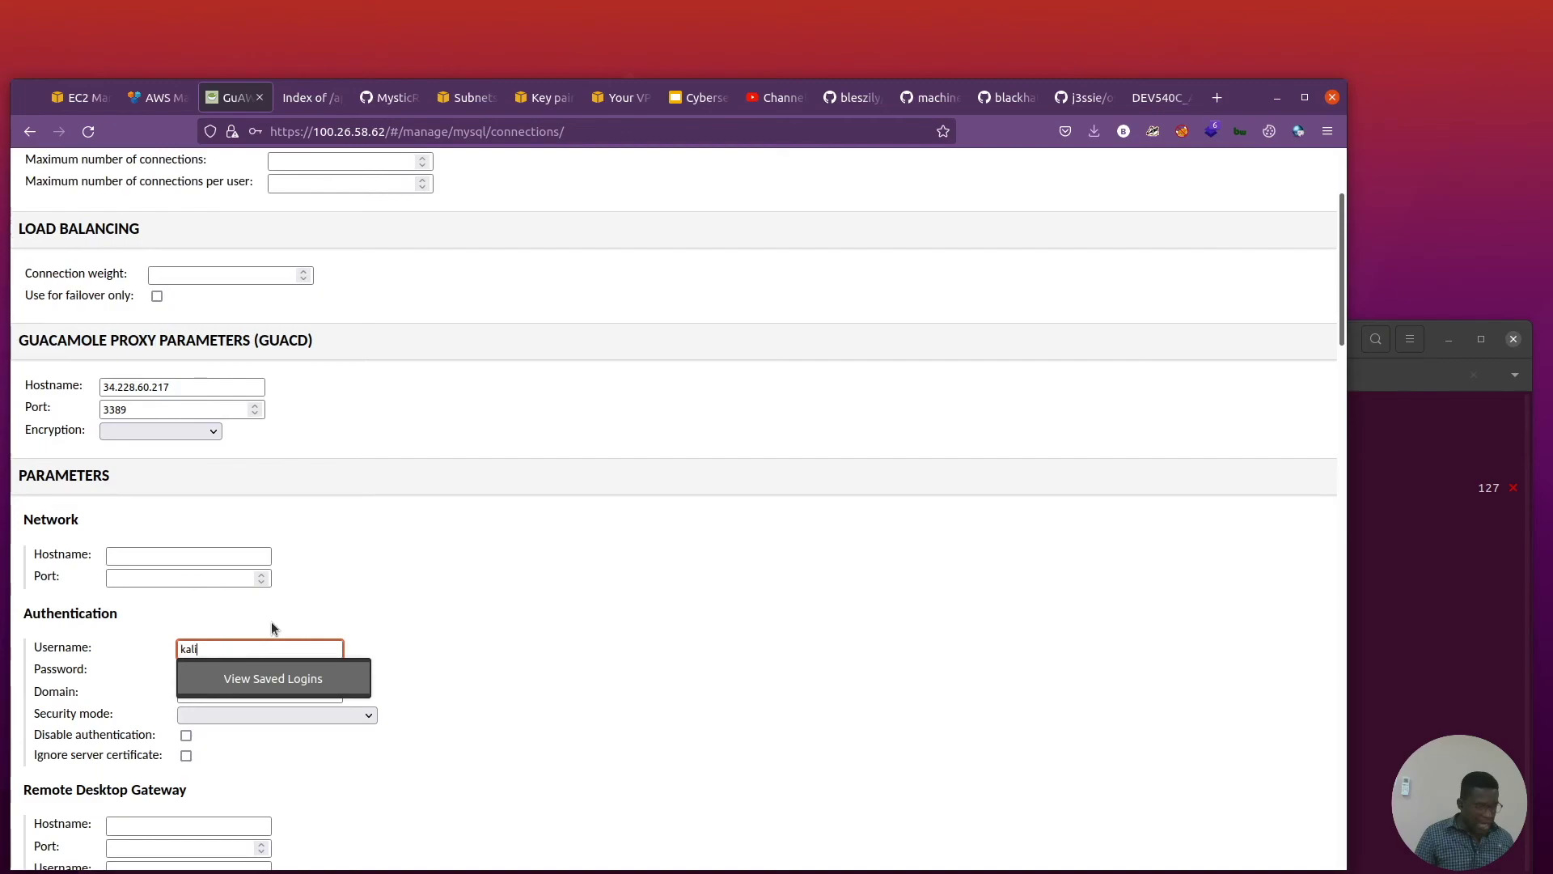
key(Tab)
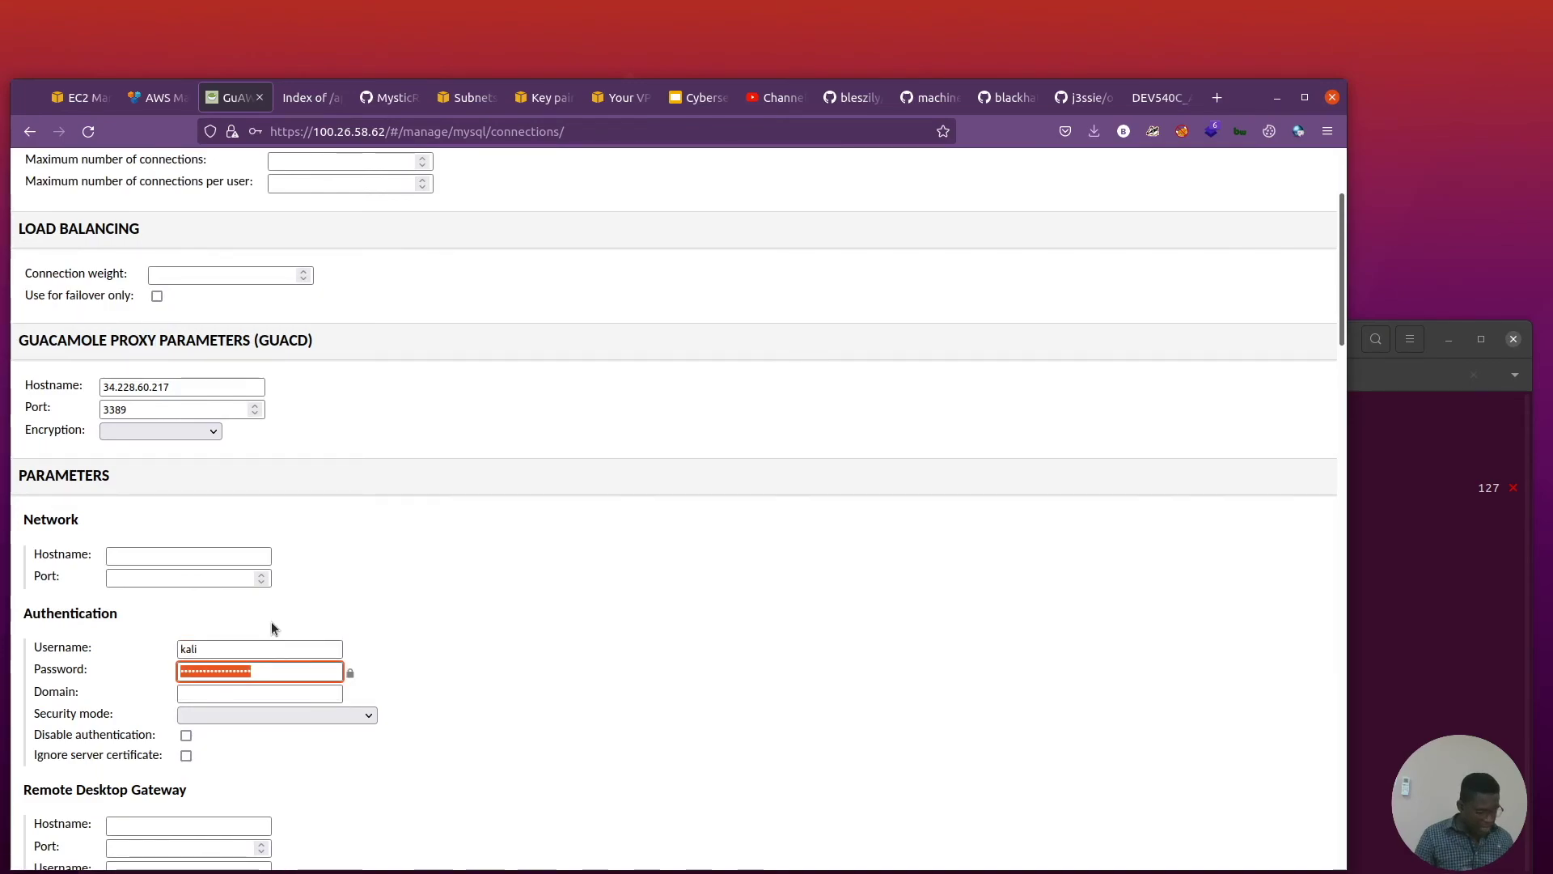
key(ctrl+v)
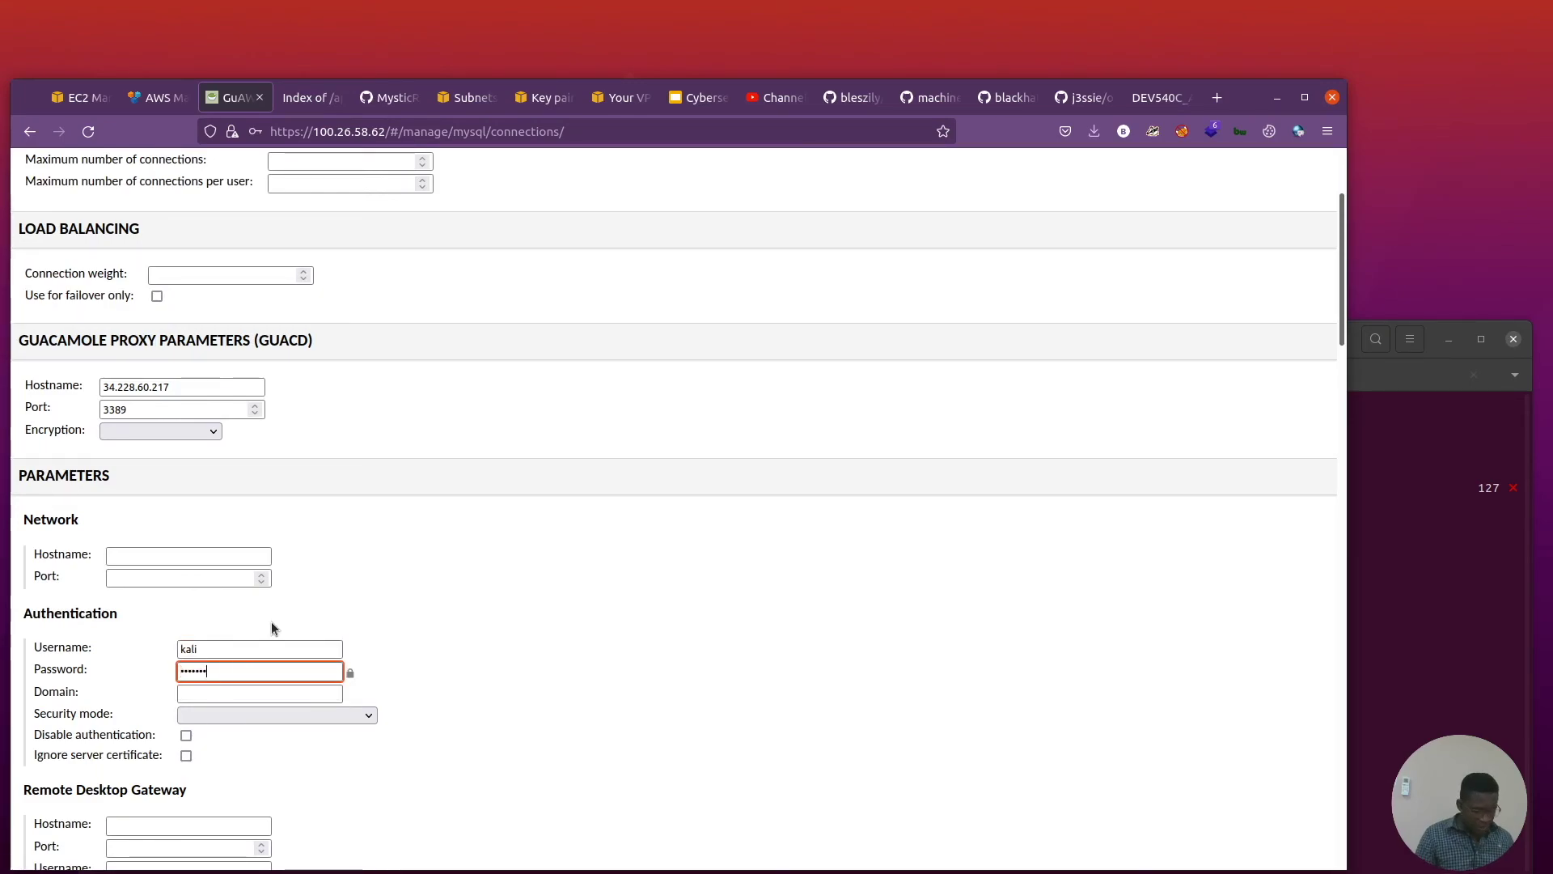
text(*****)
scroll(471, 701, down, 1)
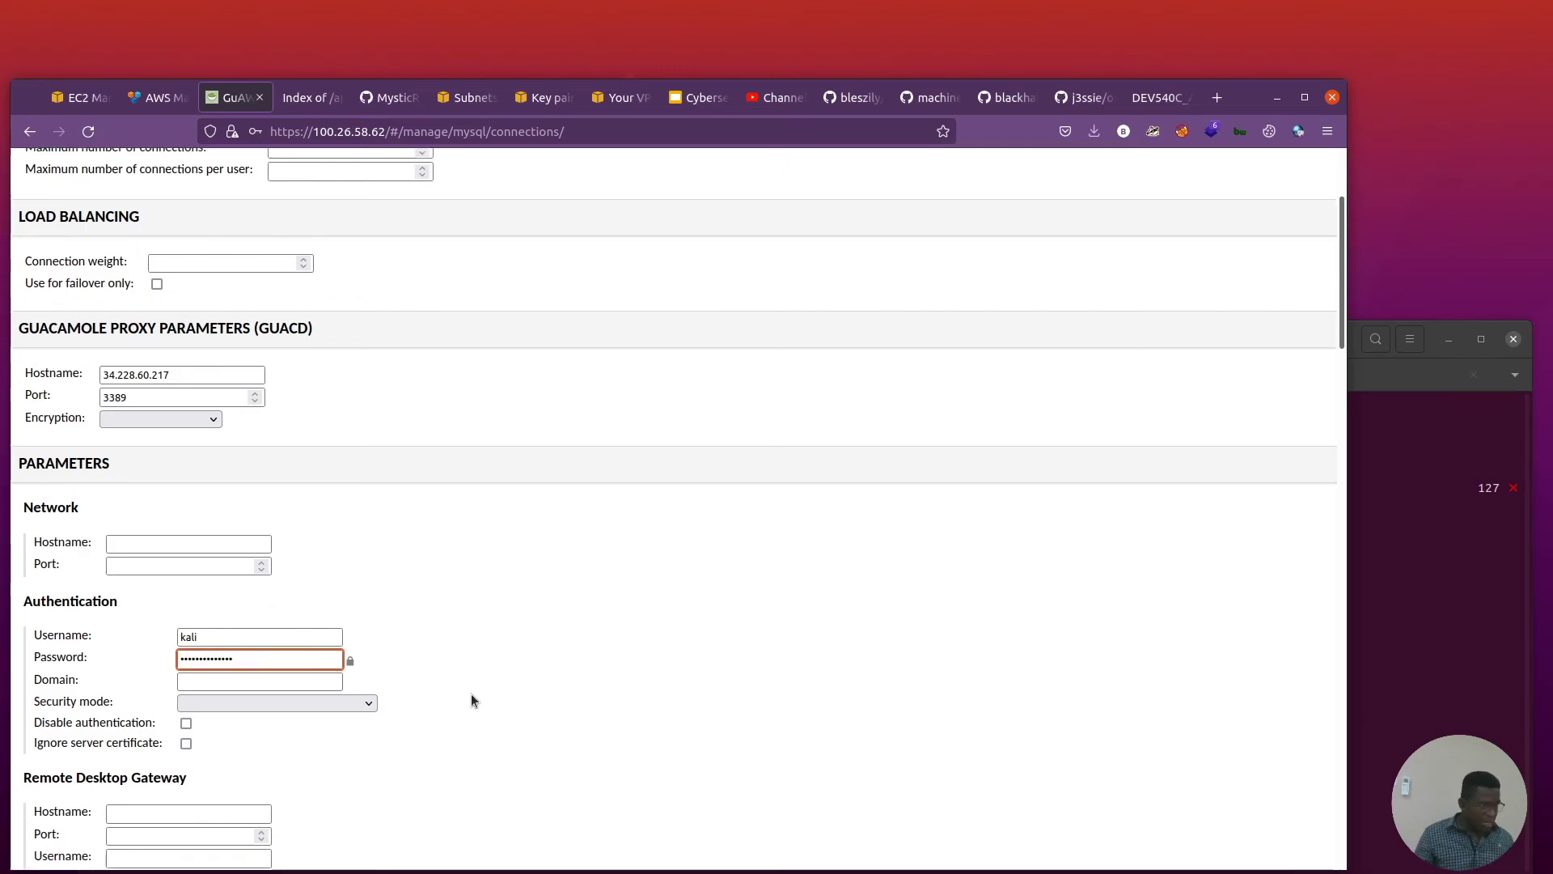
scroll(351, 594, down, 4)
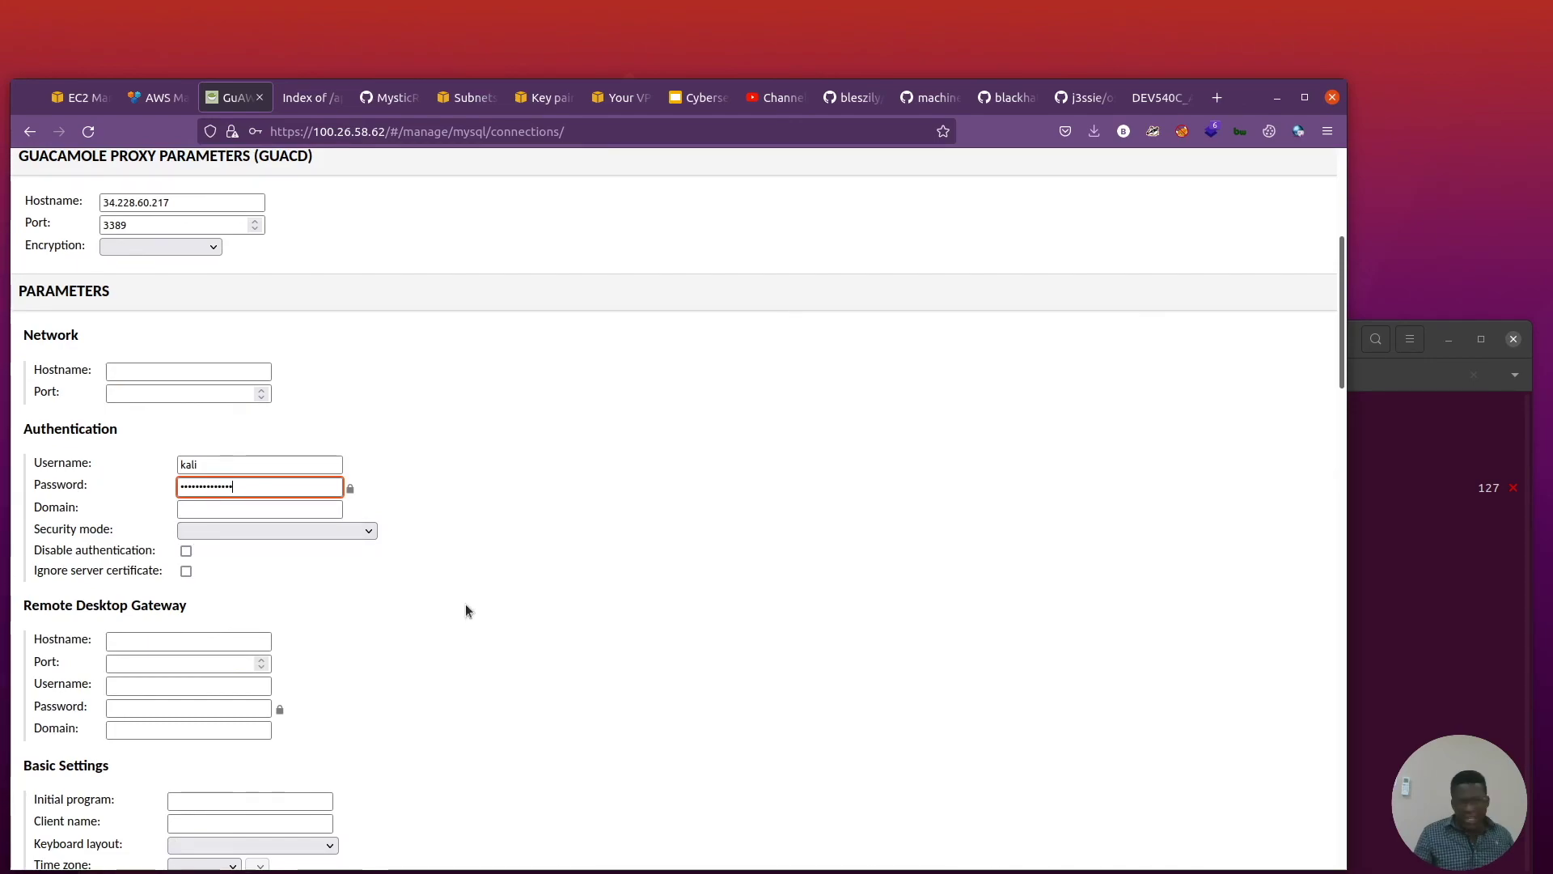
scroll(455, 639, down, 10)
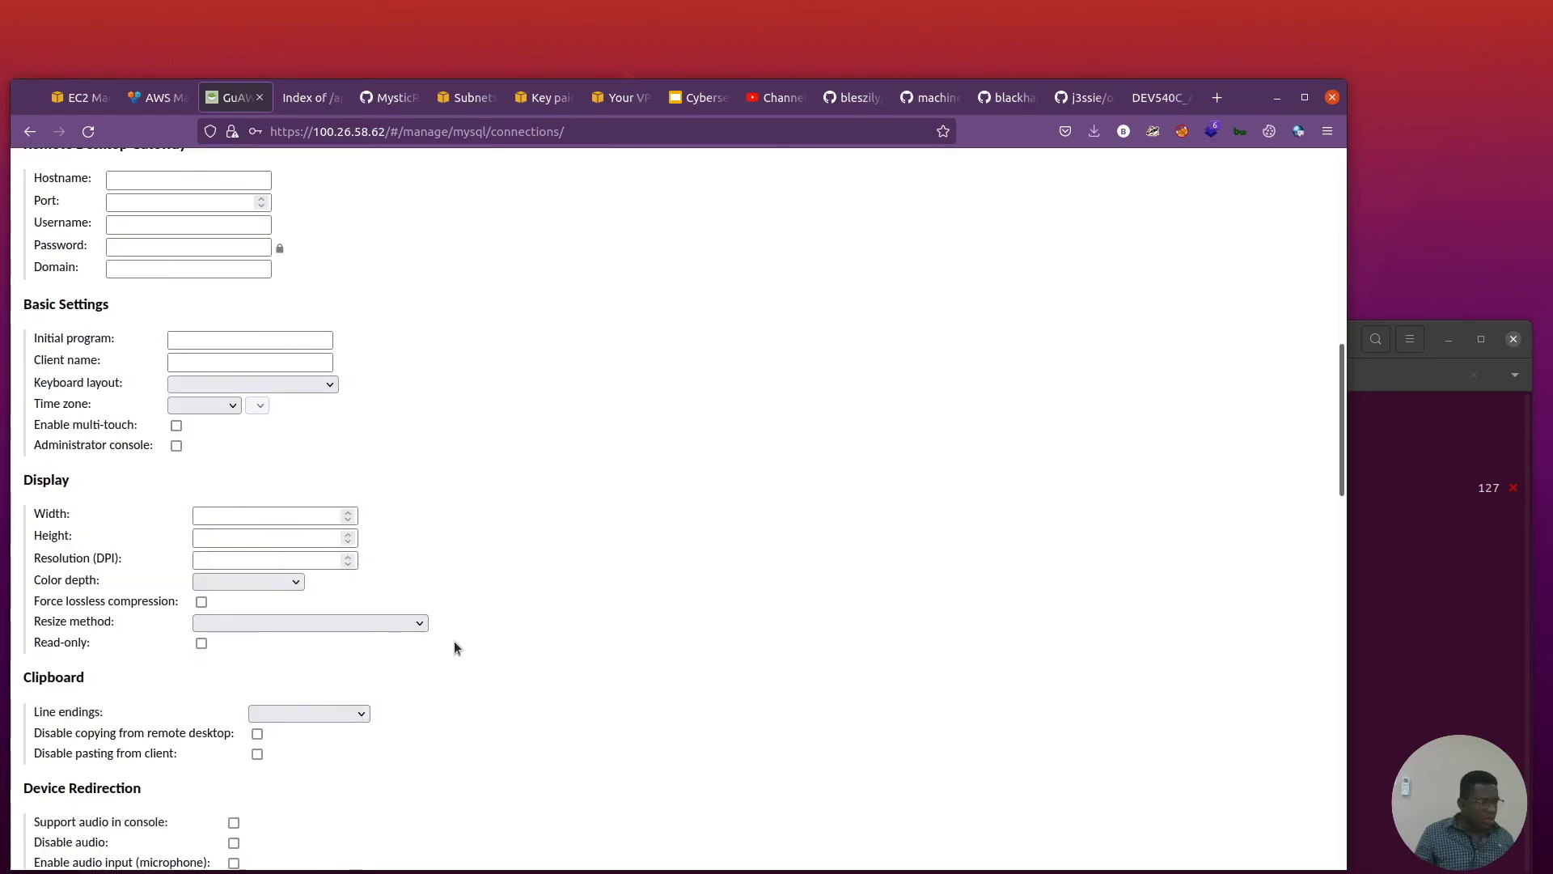
scroll(955, 415, down, 20)
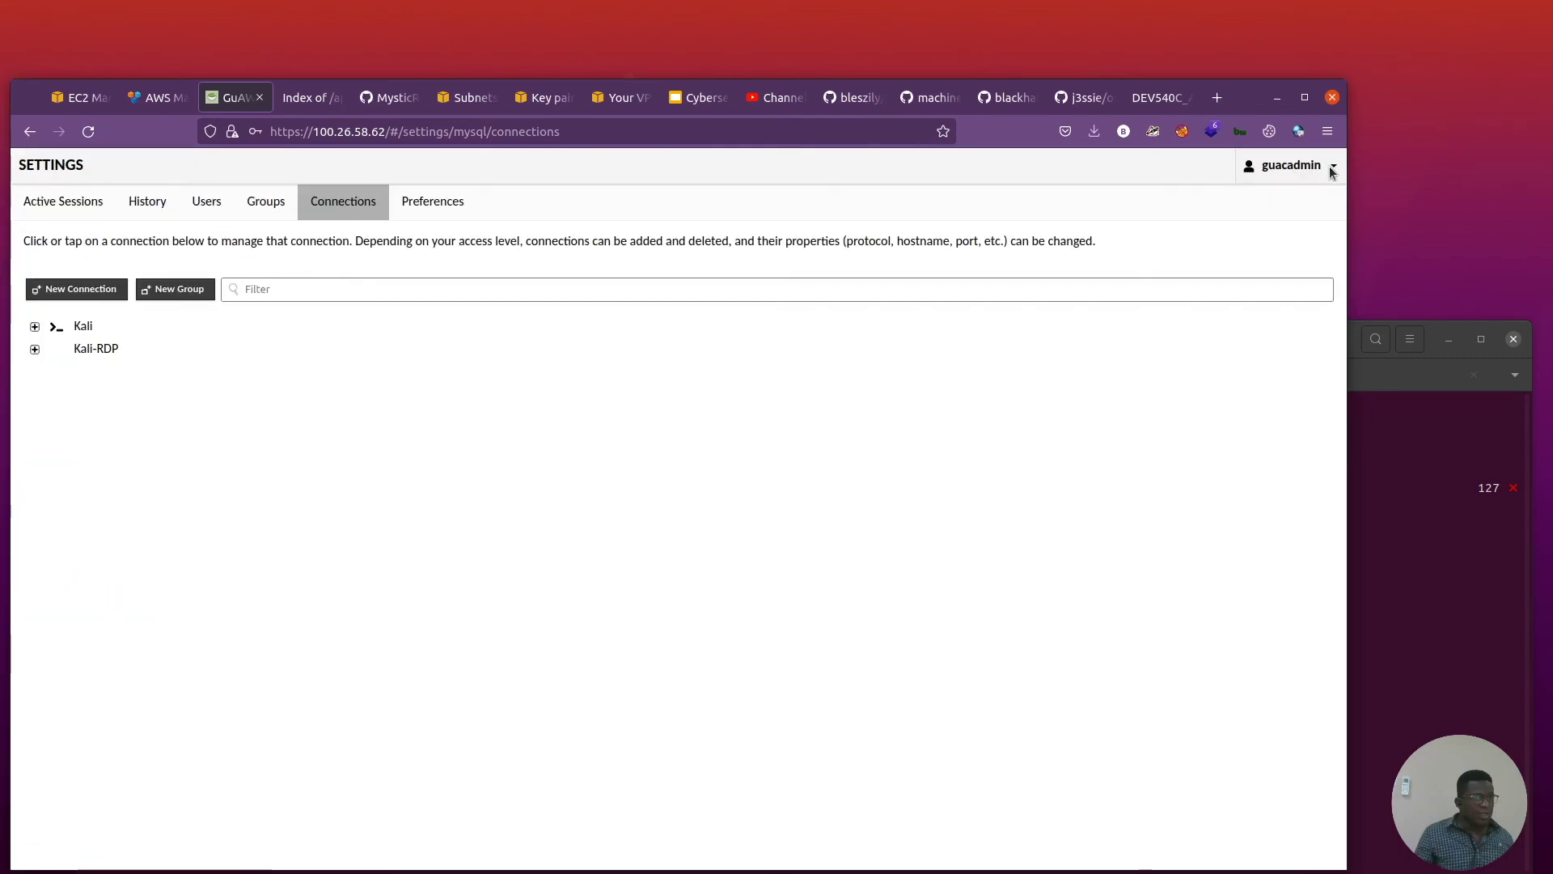
From the Guacamole home page, launch the Kali-RDP connection to bring up the Kali desktop.
click(1333, 168)
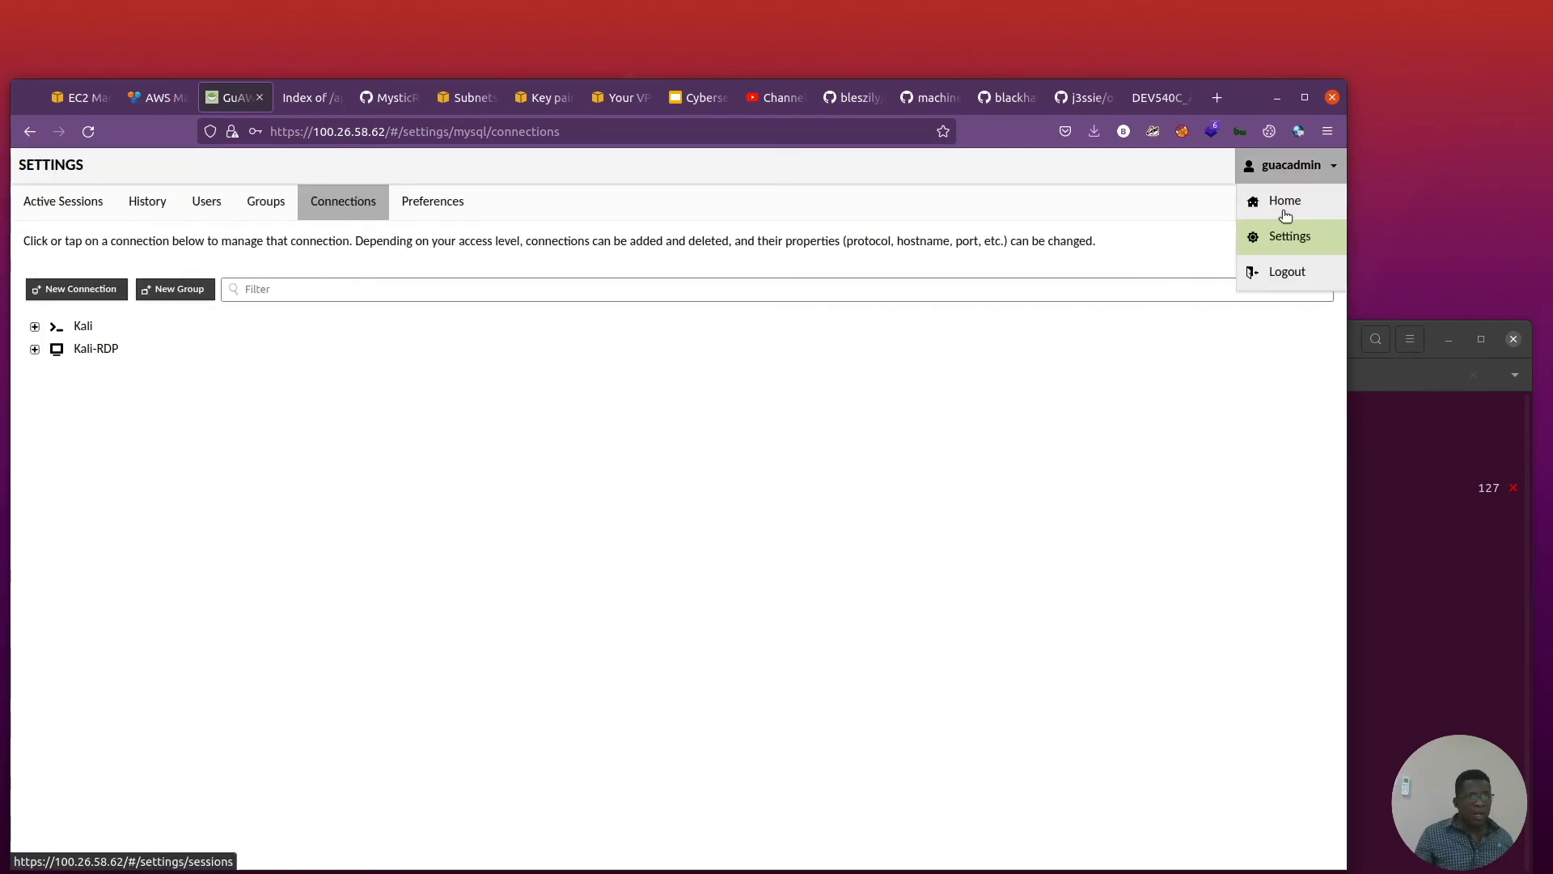
click(1286, 215)
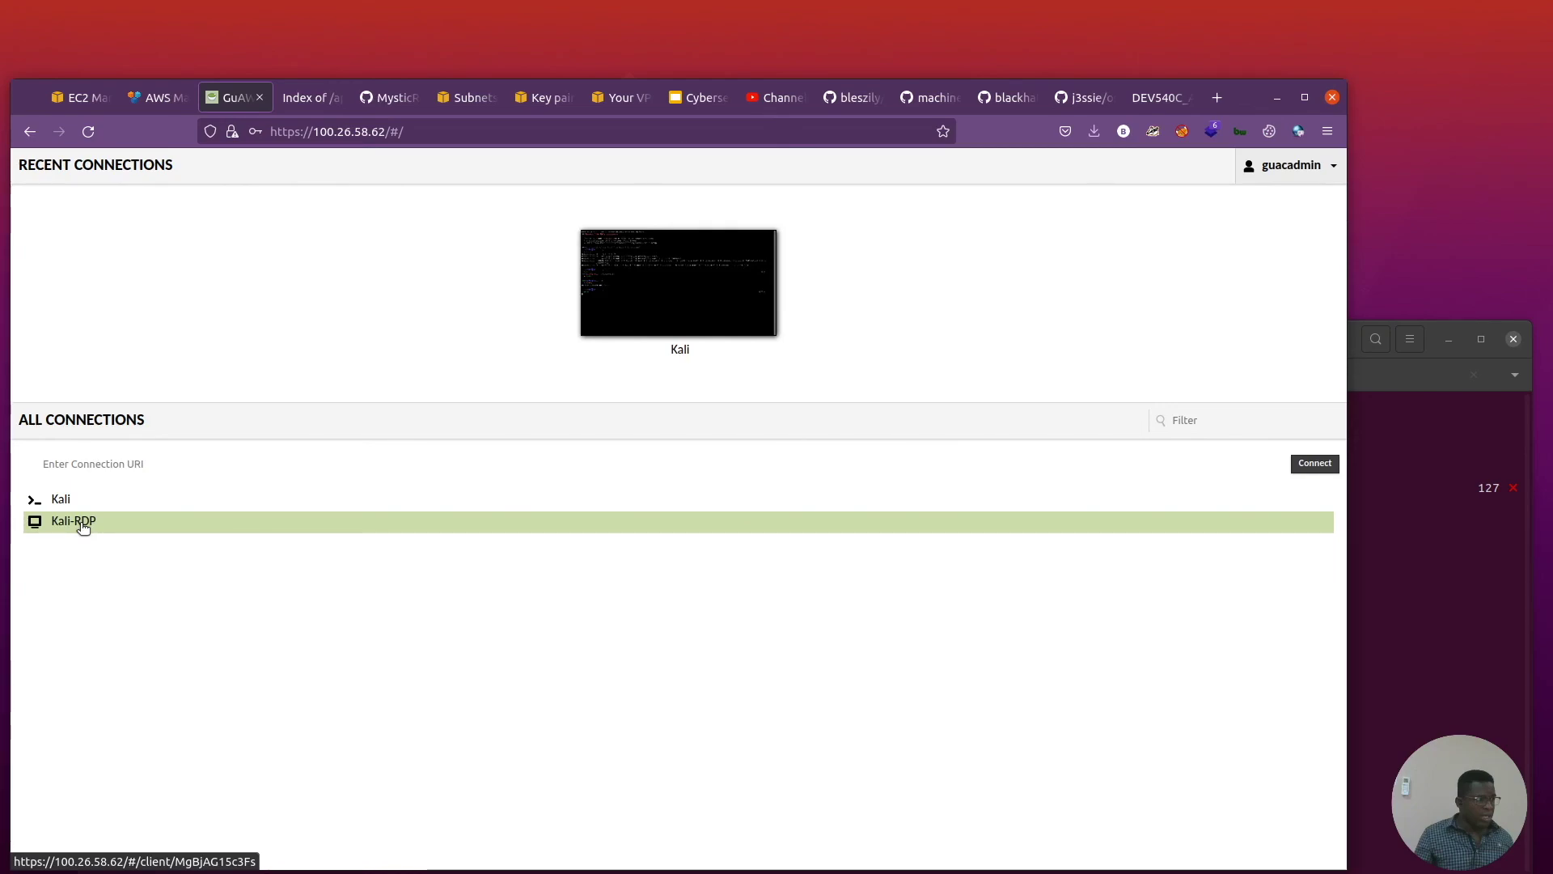
click(83, 522)
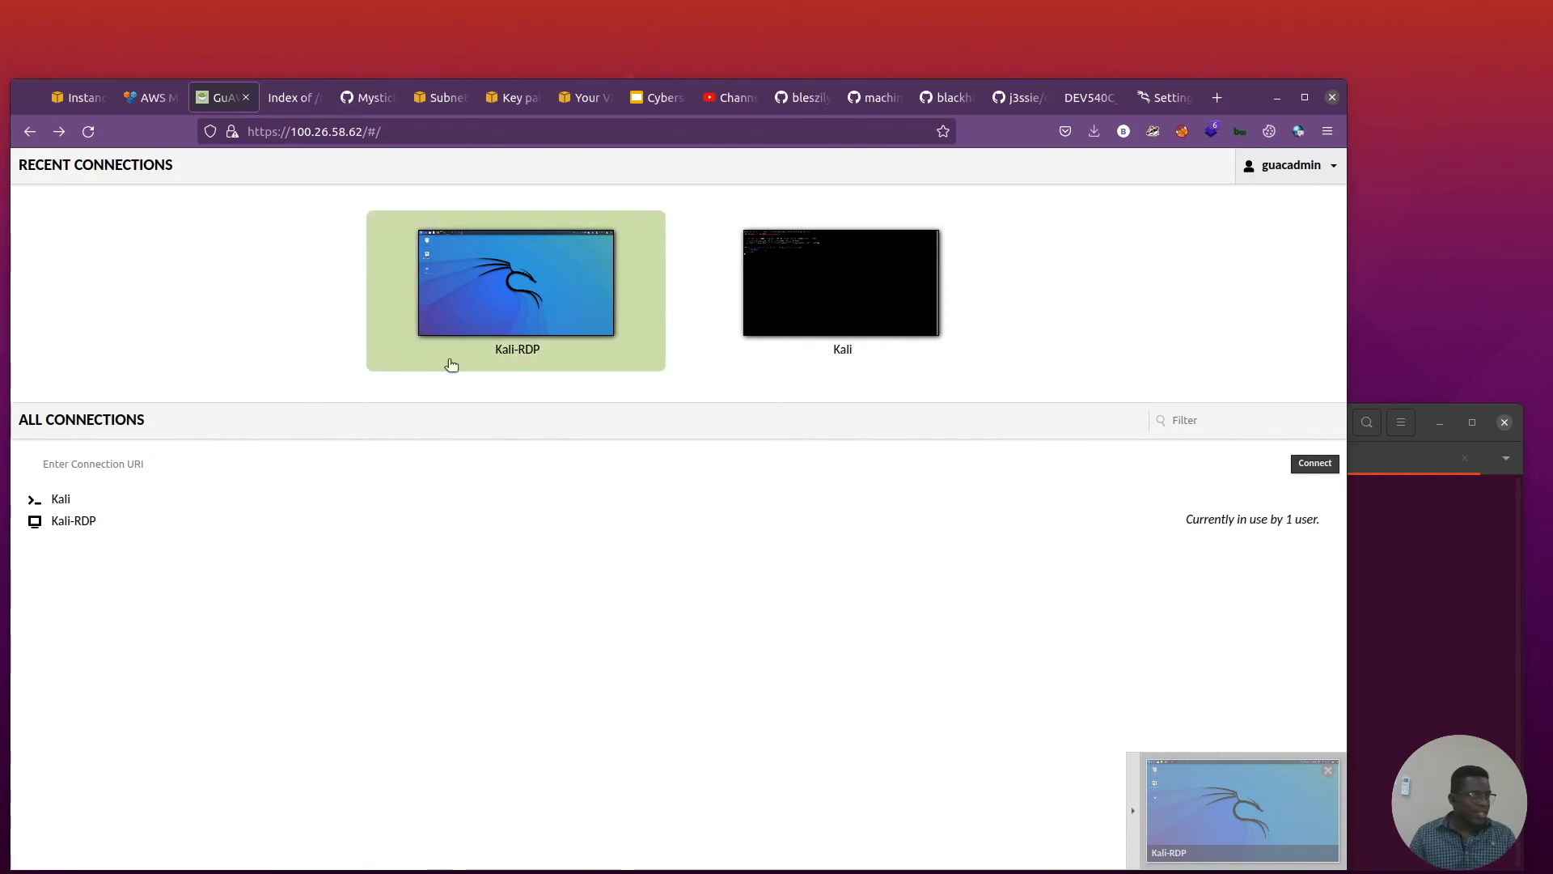
click(534, 301)
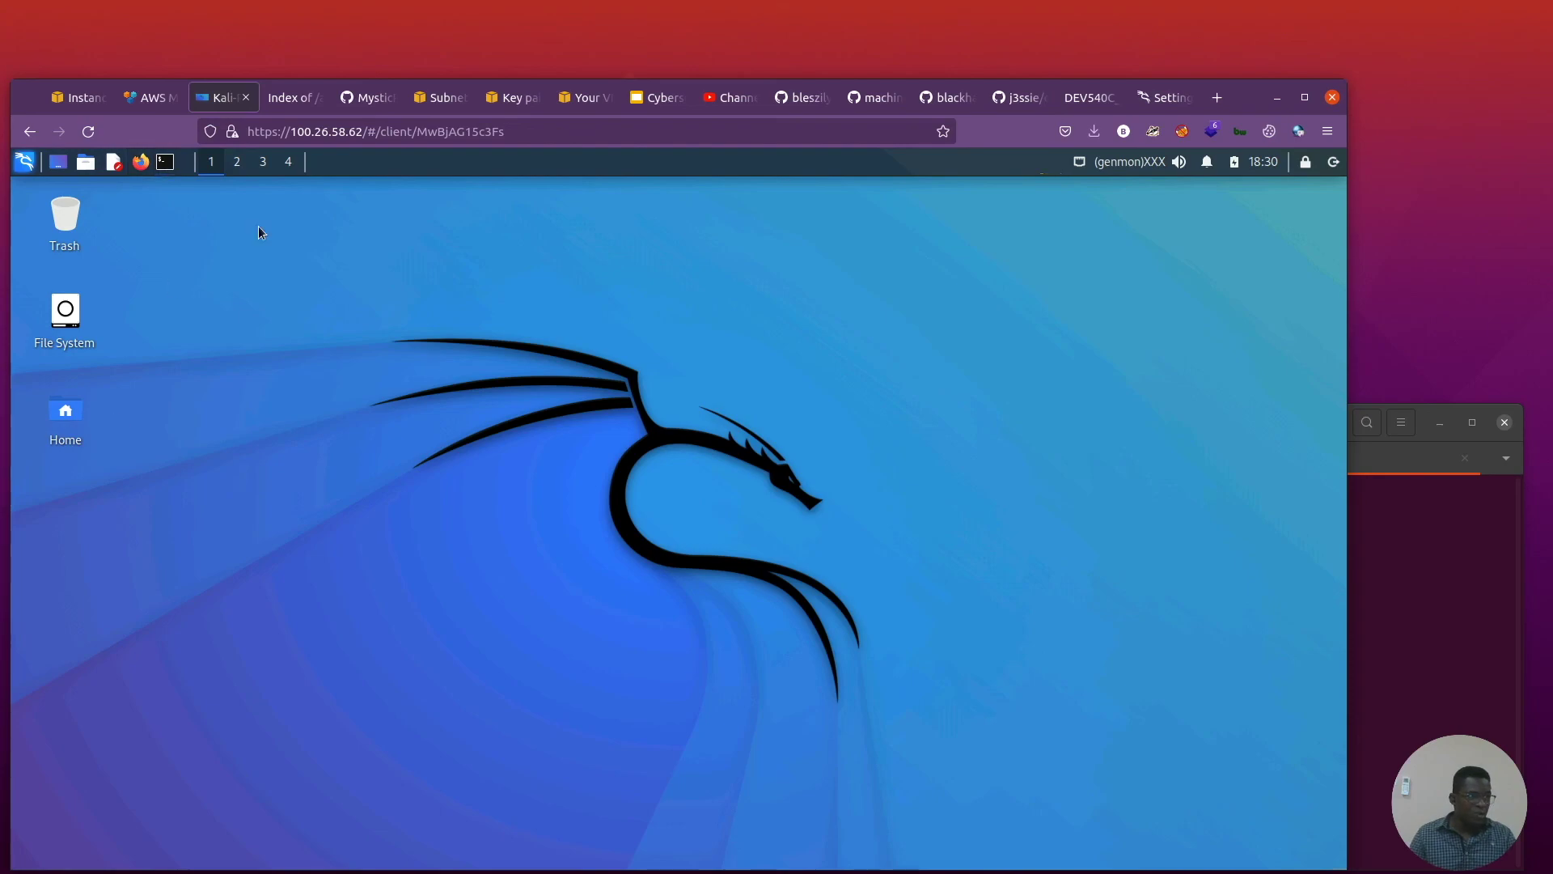
Test a terminal on the Kali desktop, then start the Kali connection and return to the local terminal.
key(ctrl+alt+t)
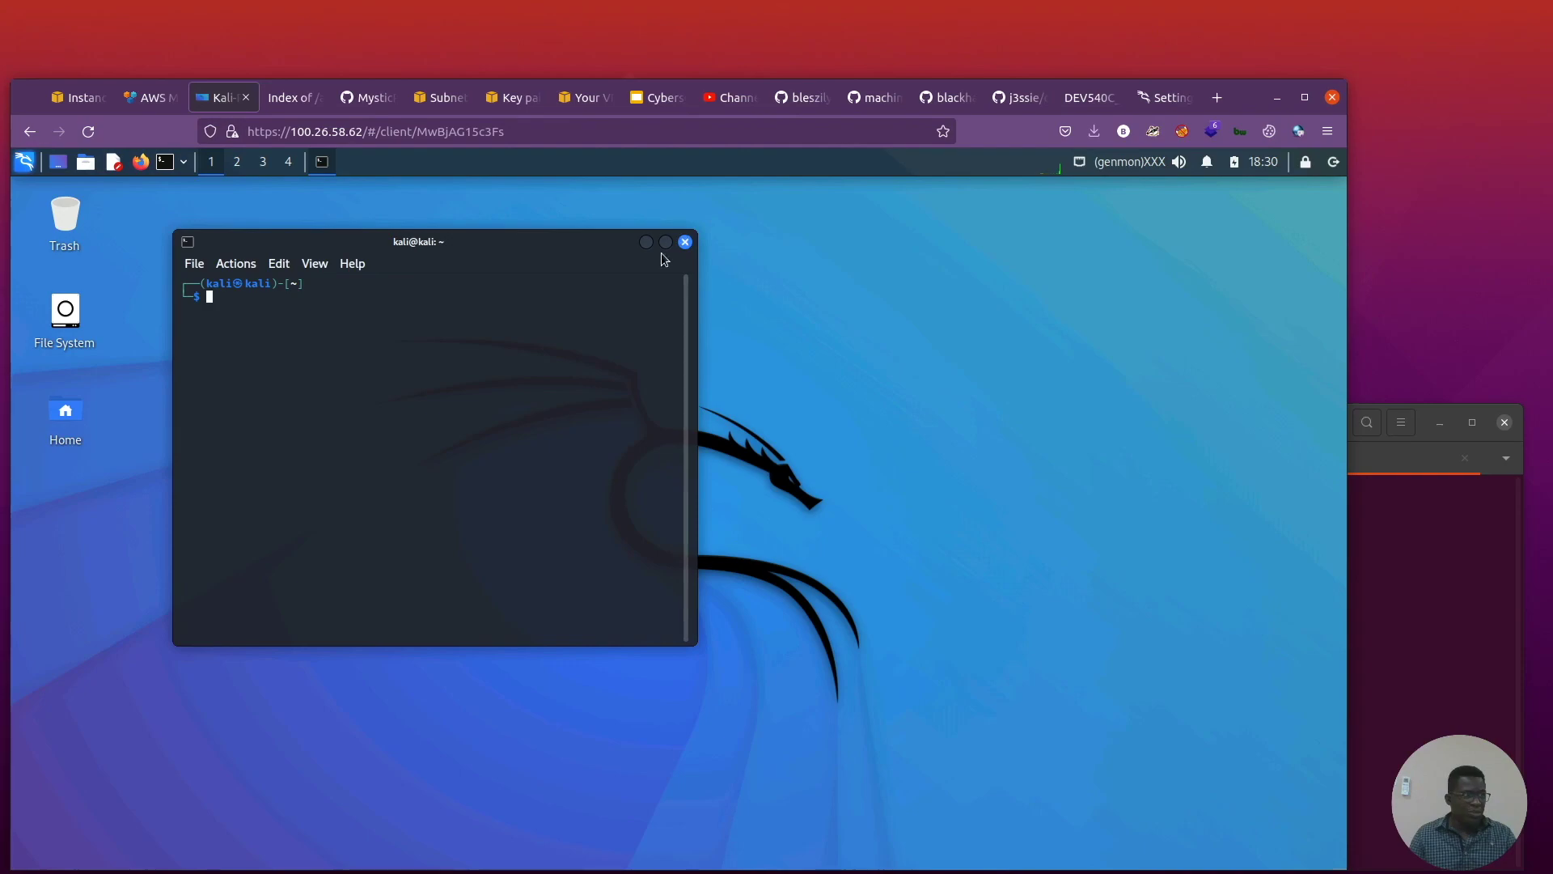
click(685, 242)
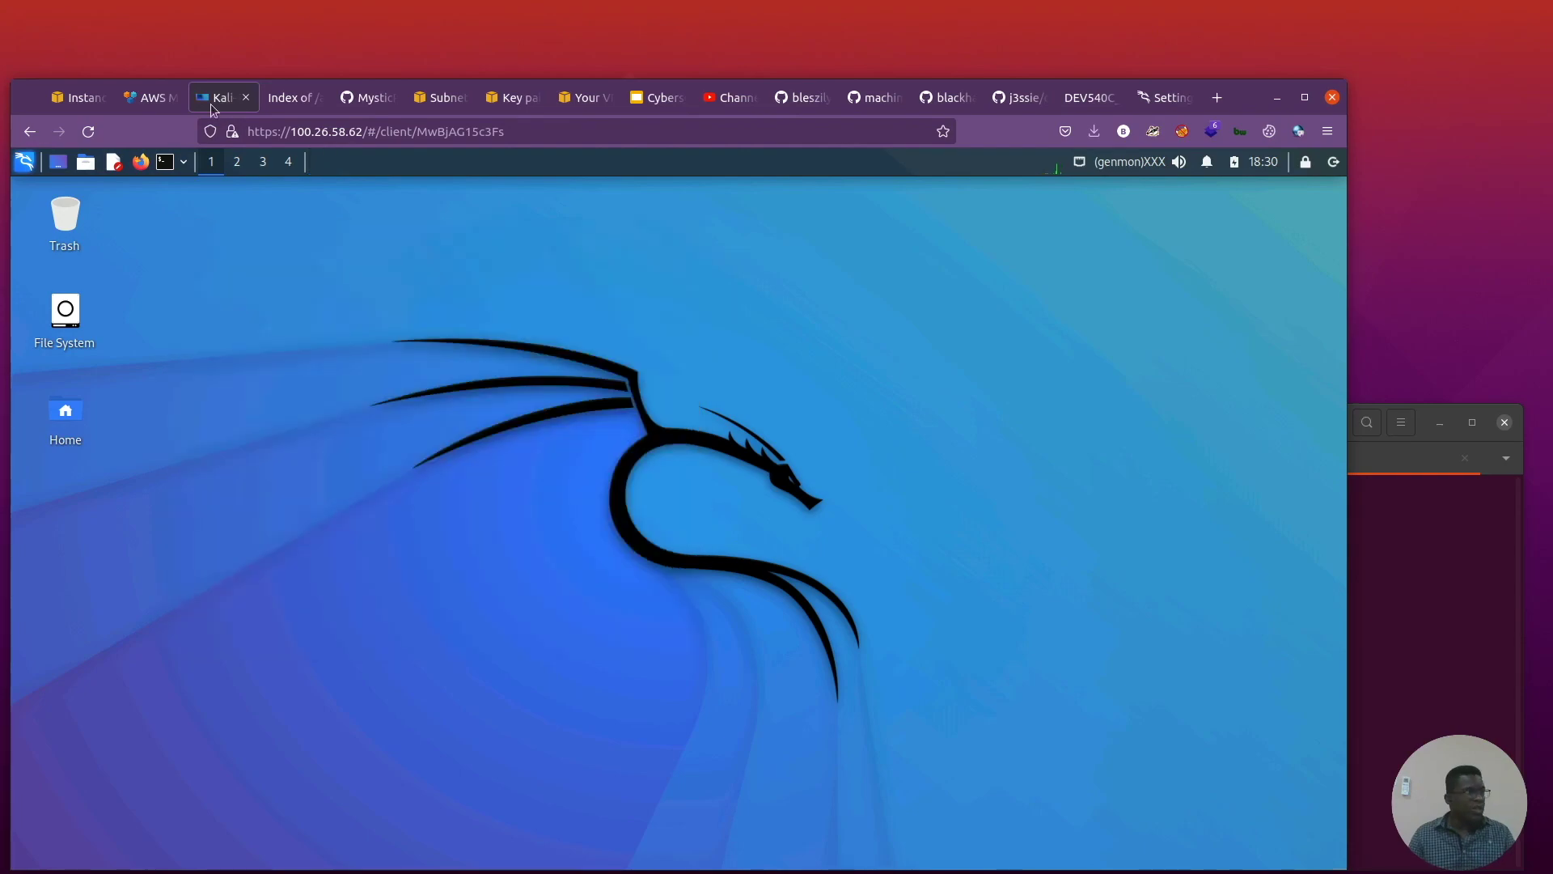
click(32, 131)
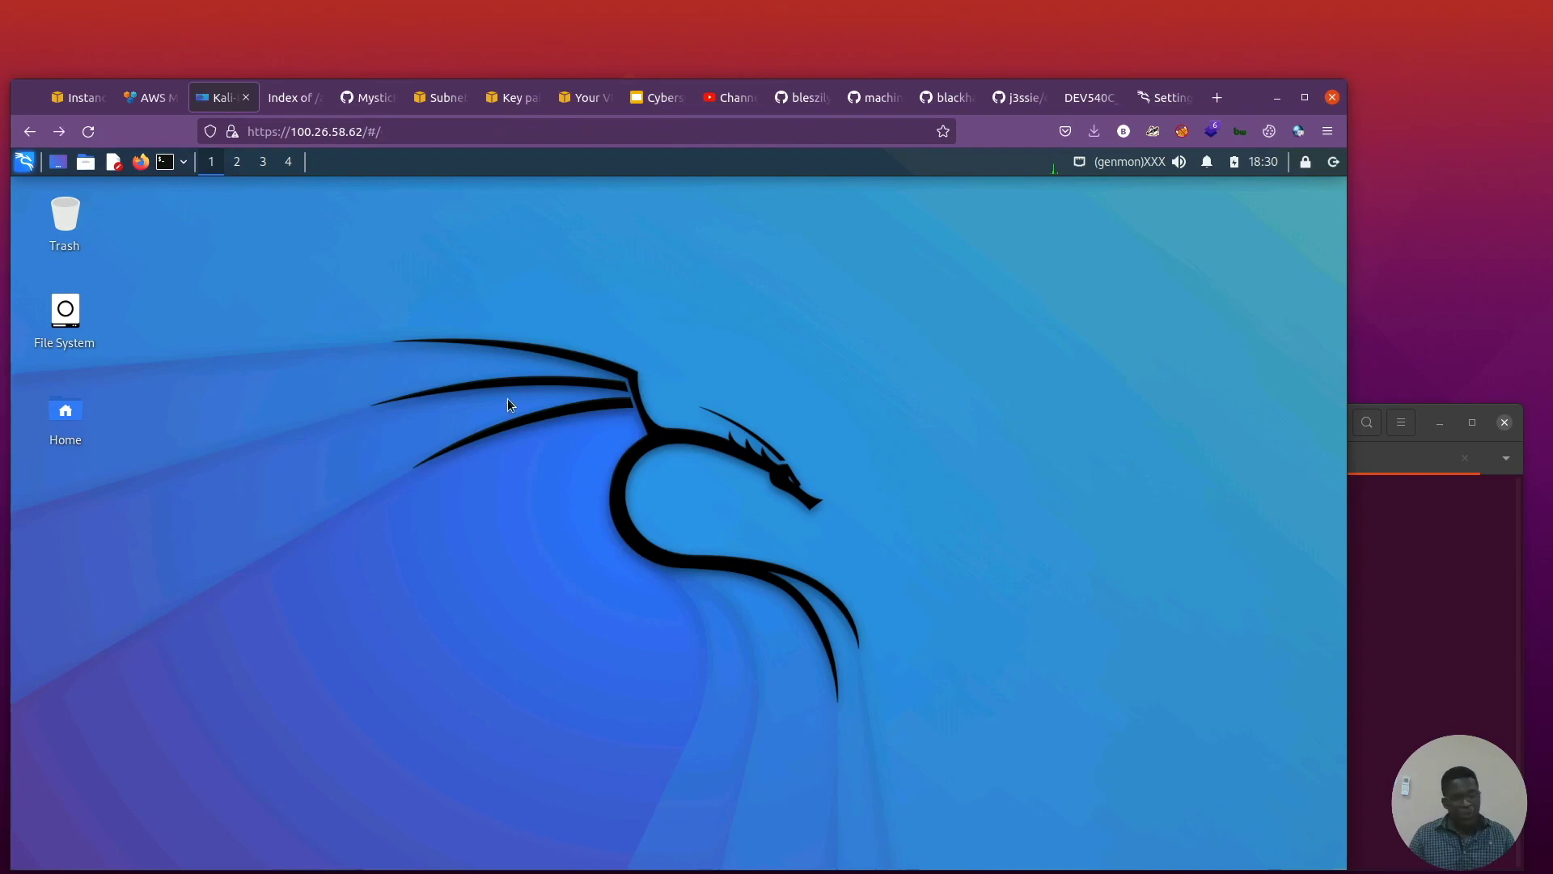
click(861, 315)
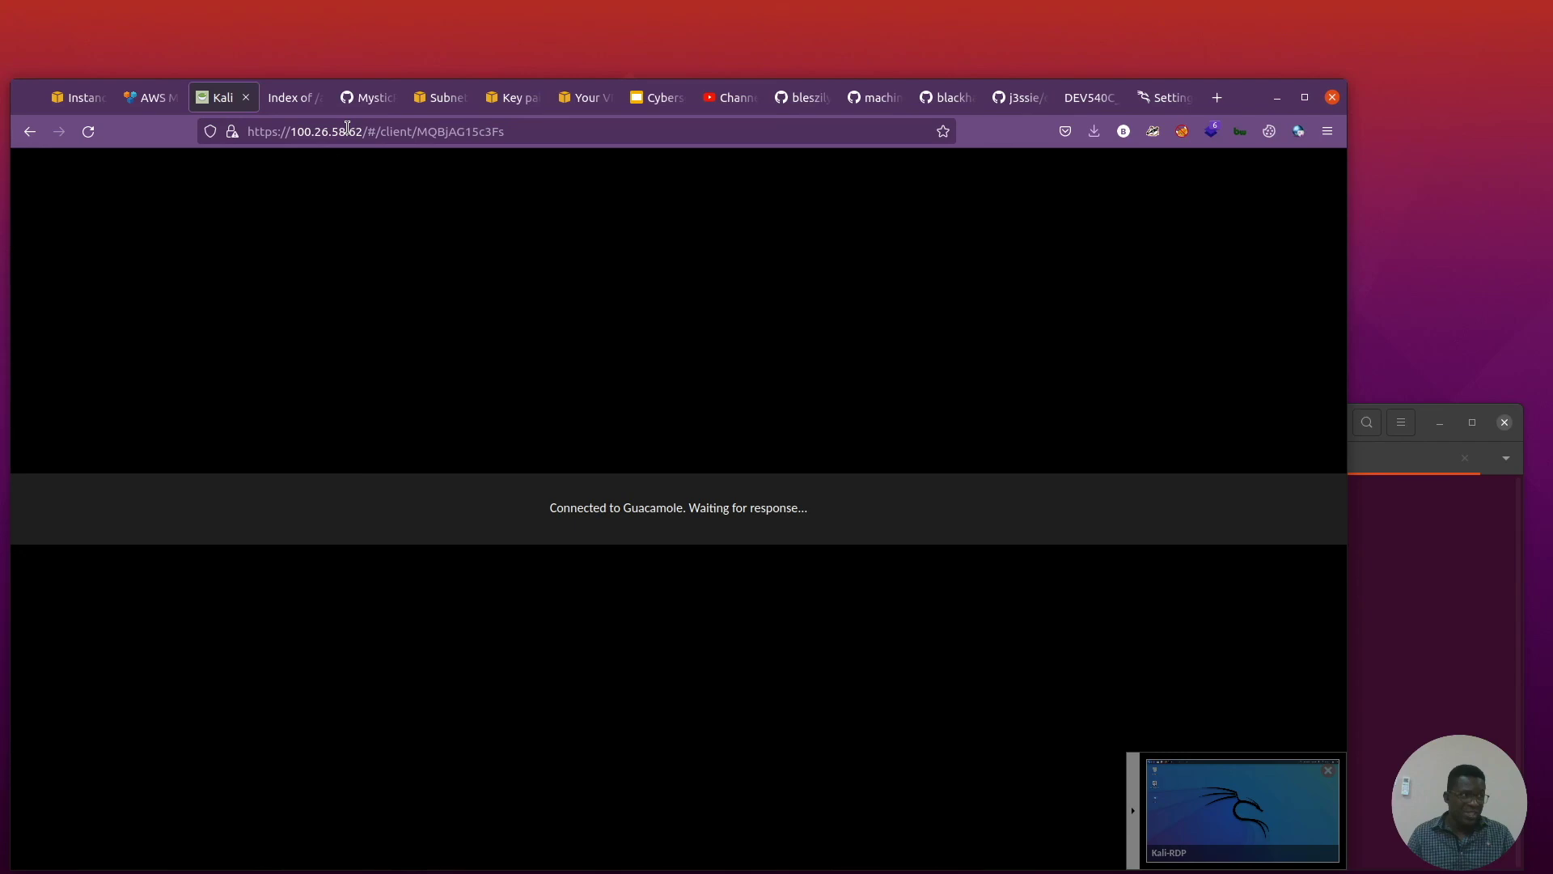
click(1376, 582)
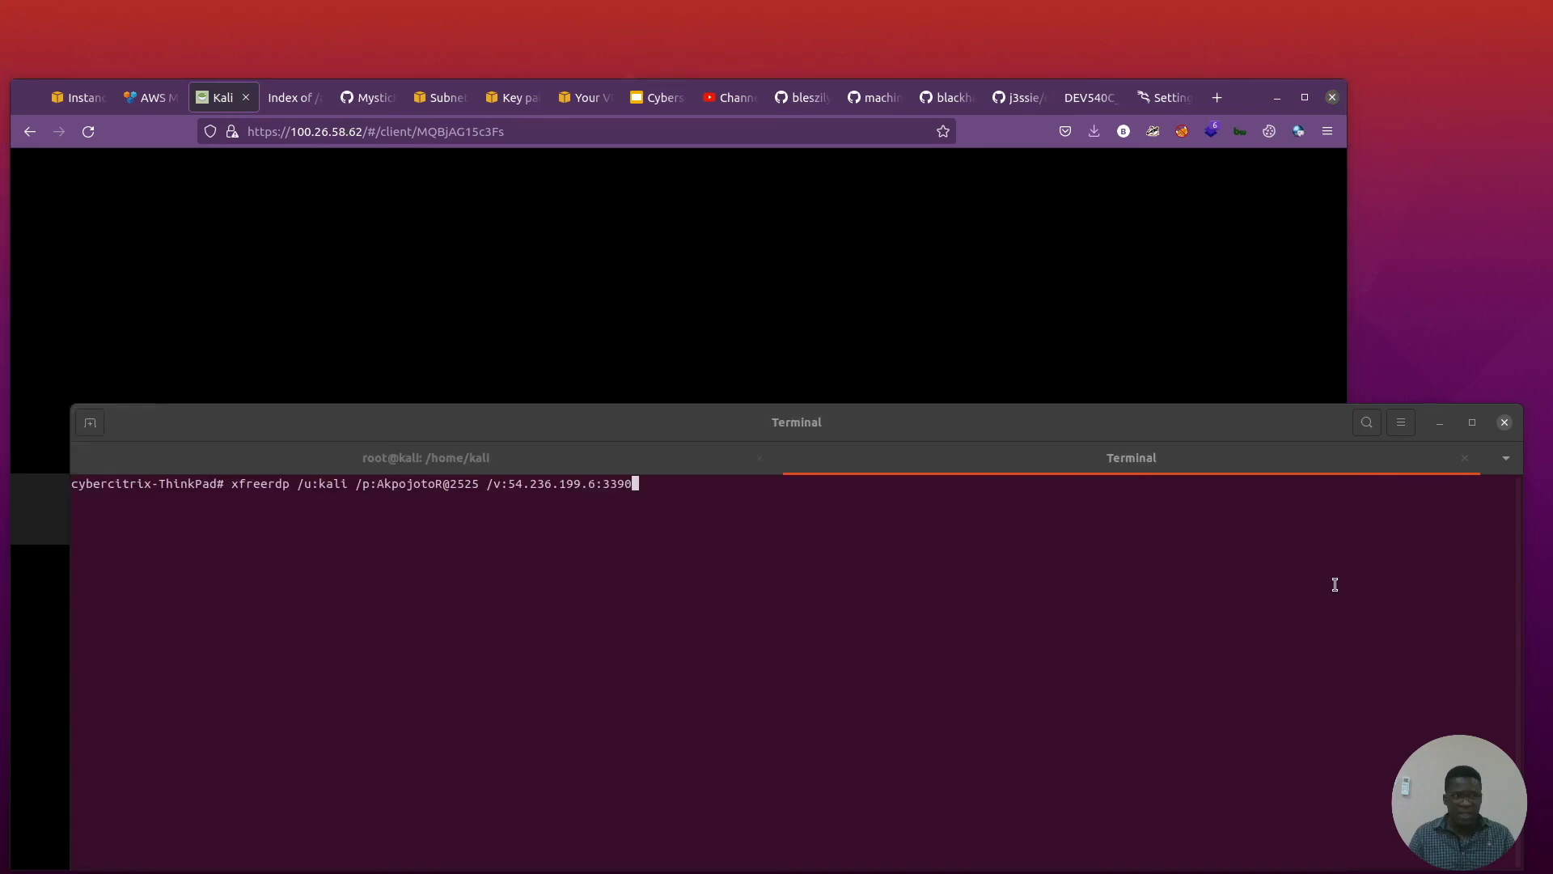
On the SSH tab, exit the root and kali shells to disconnect from 54.236.199.6.
key(ctrl+Page_Up)
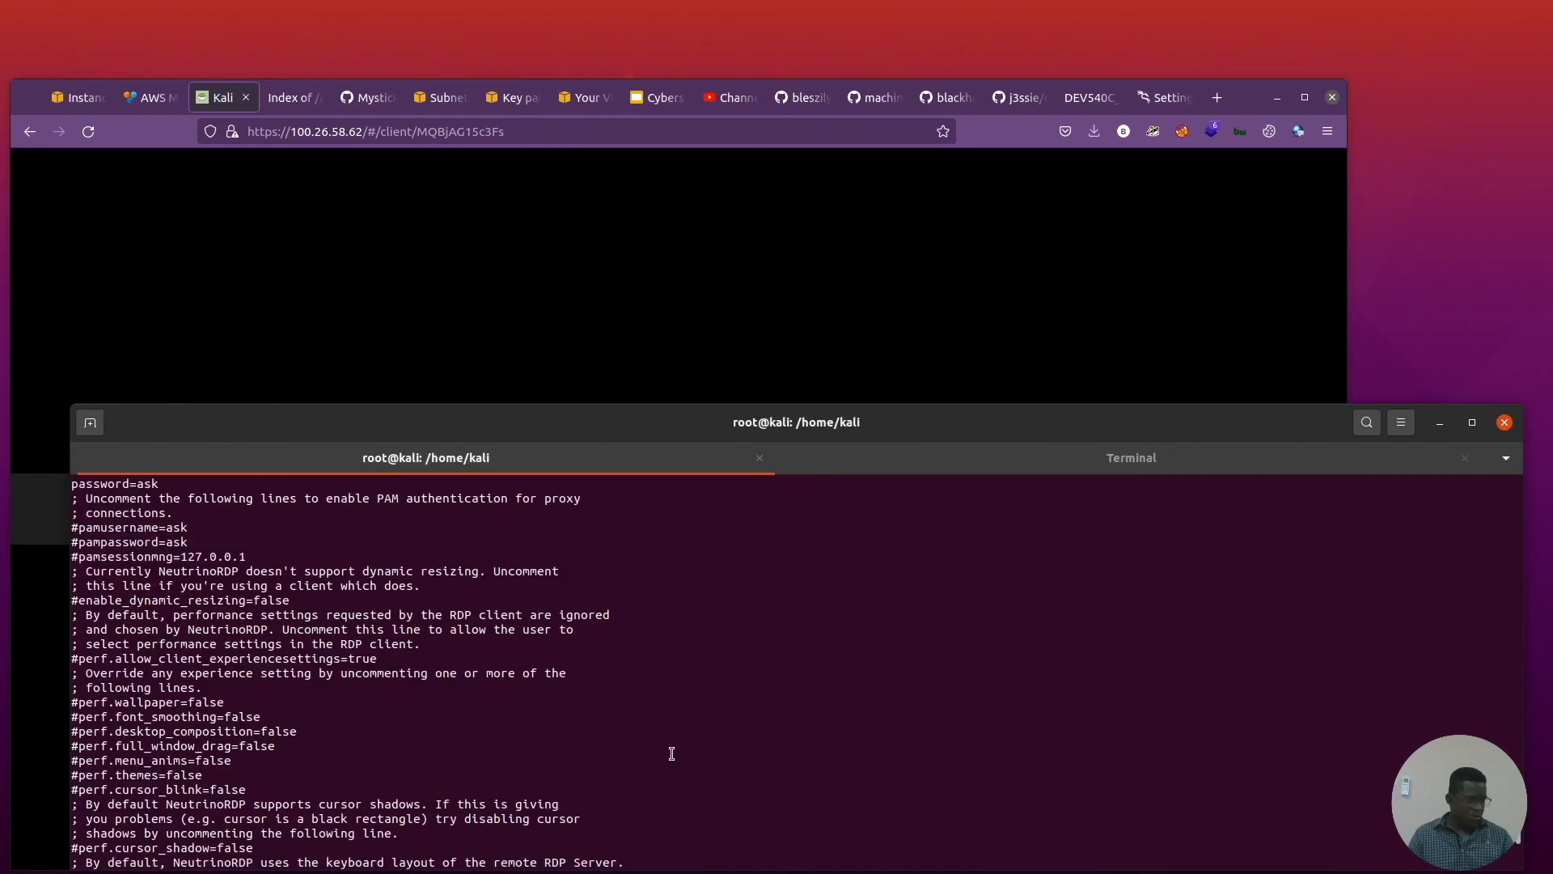
scroll(672, 753, down, 7)
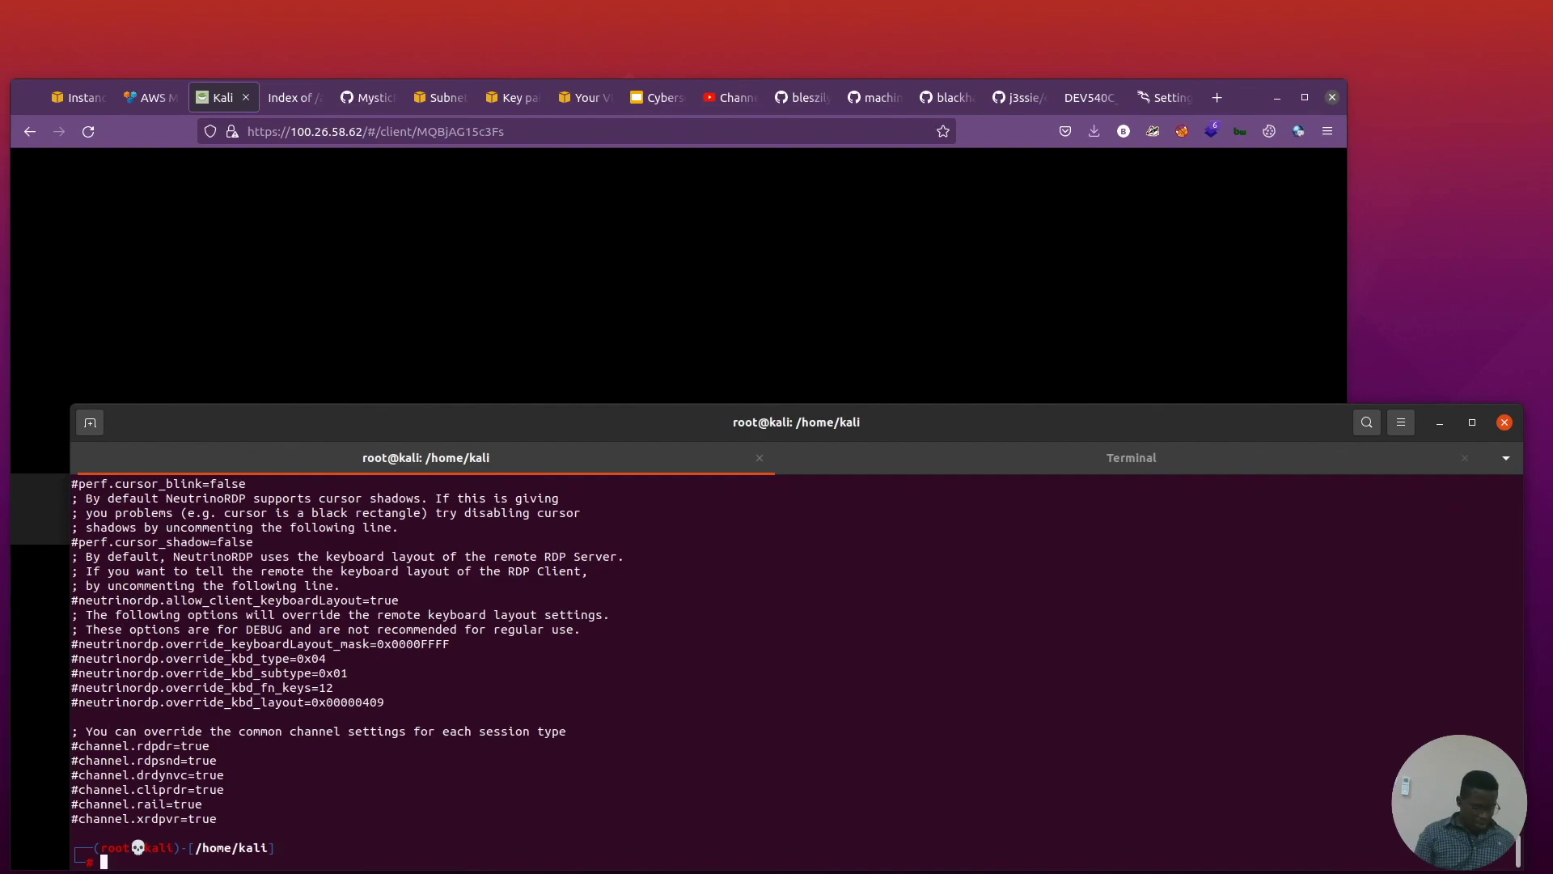
key(ctrl+d)
key(ctrl+d)
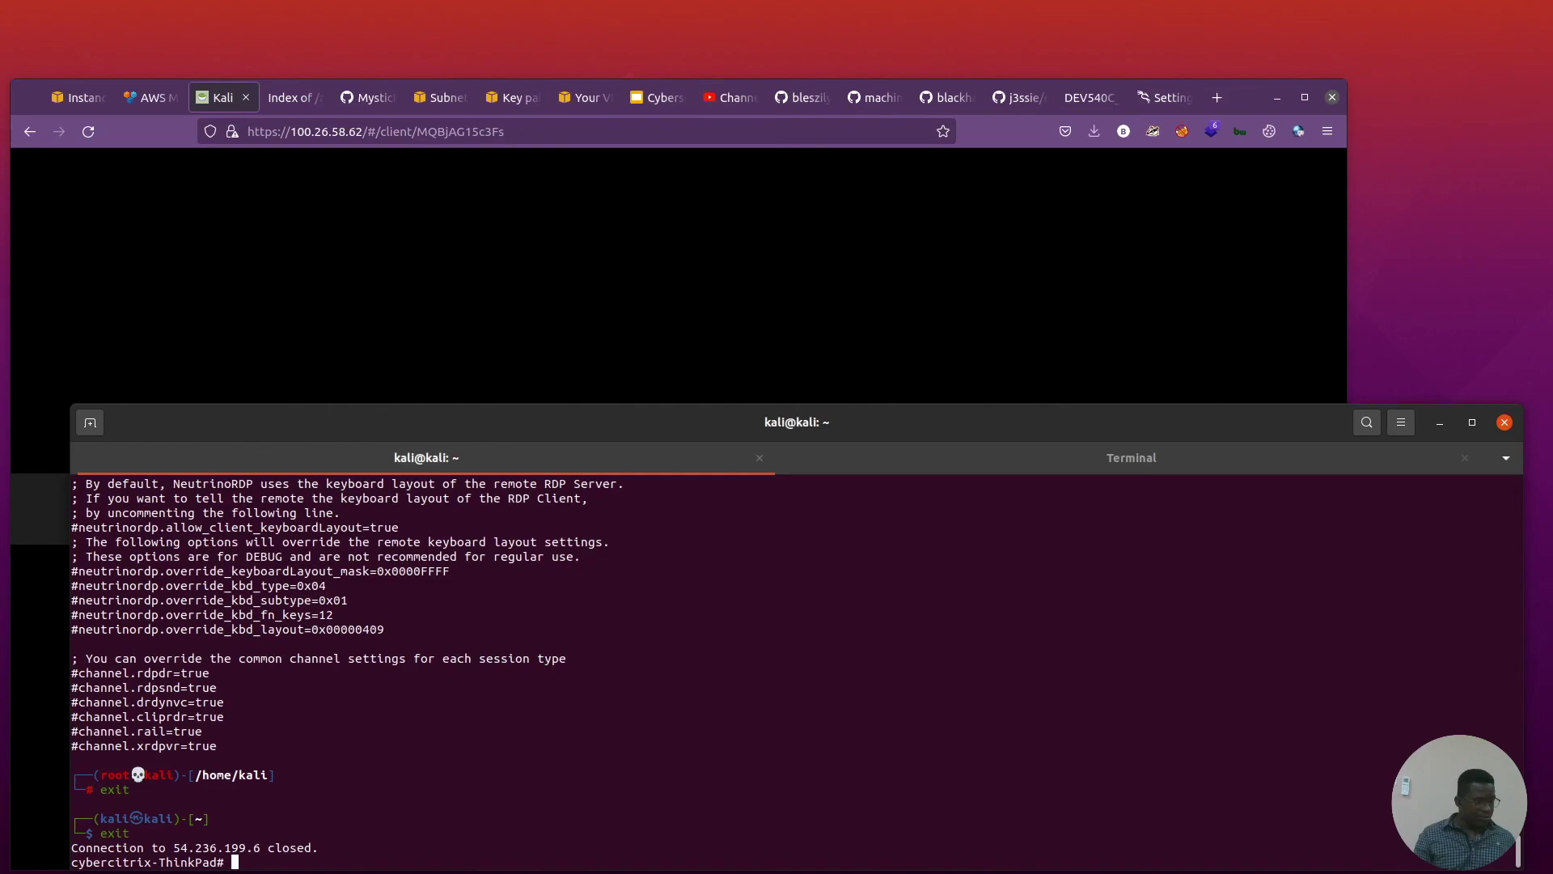
Back in the browser, switch between the Kali and Kali-RDP sessions, ending on the Kali-RDP desktop.
click(421, 329)
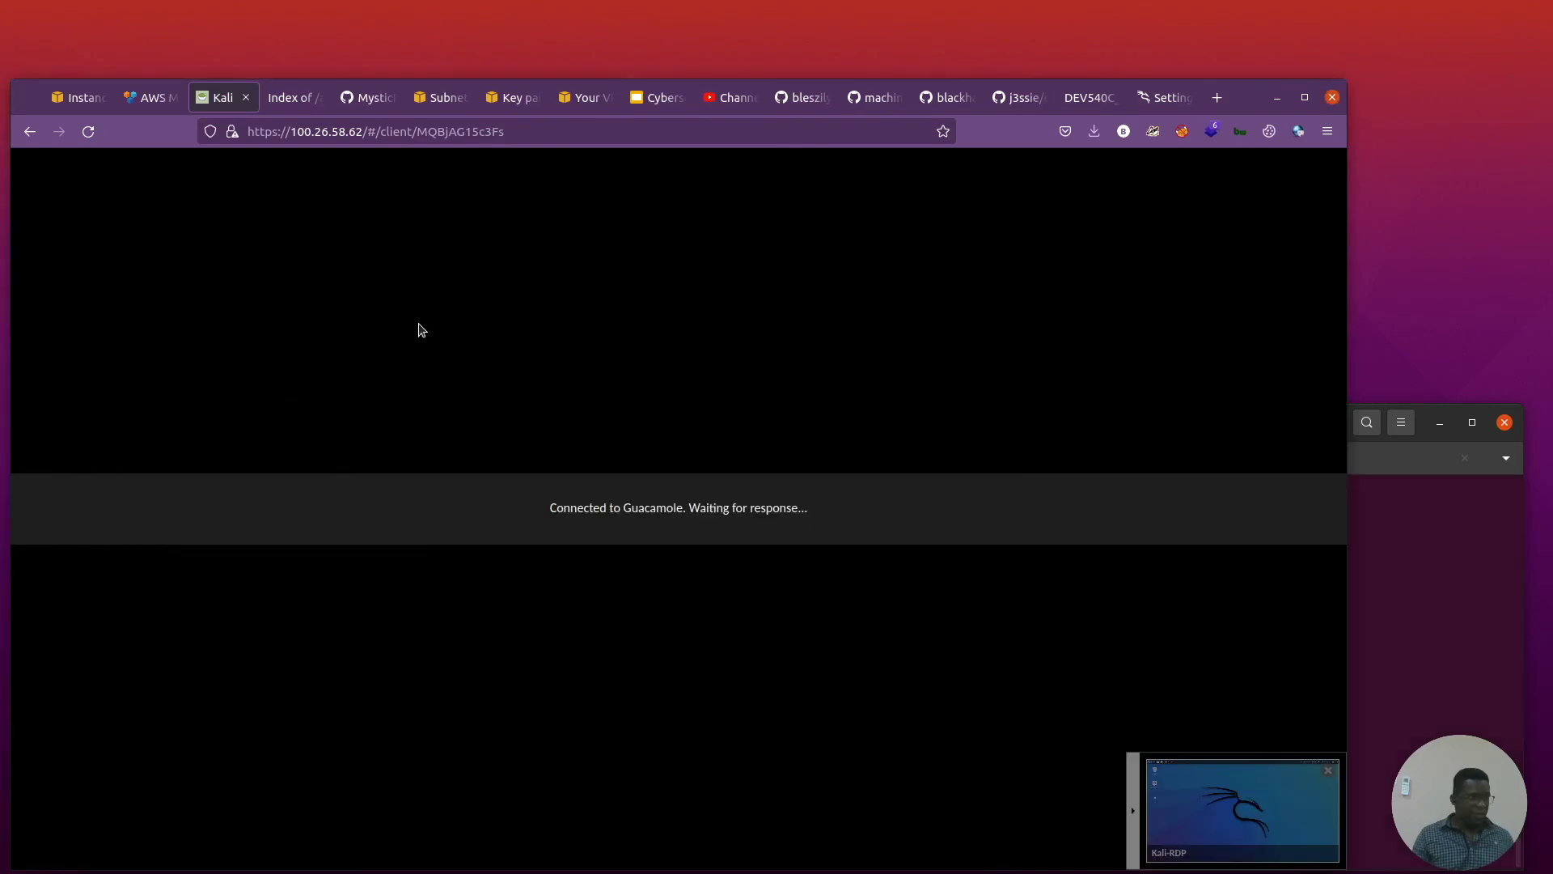
click(30, 132)
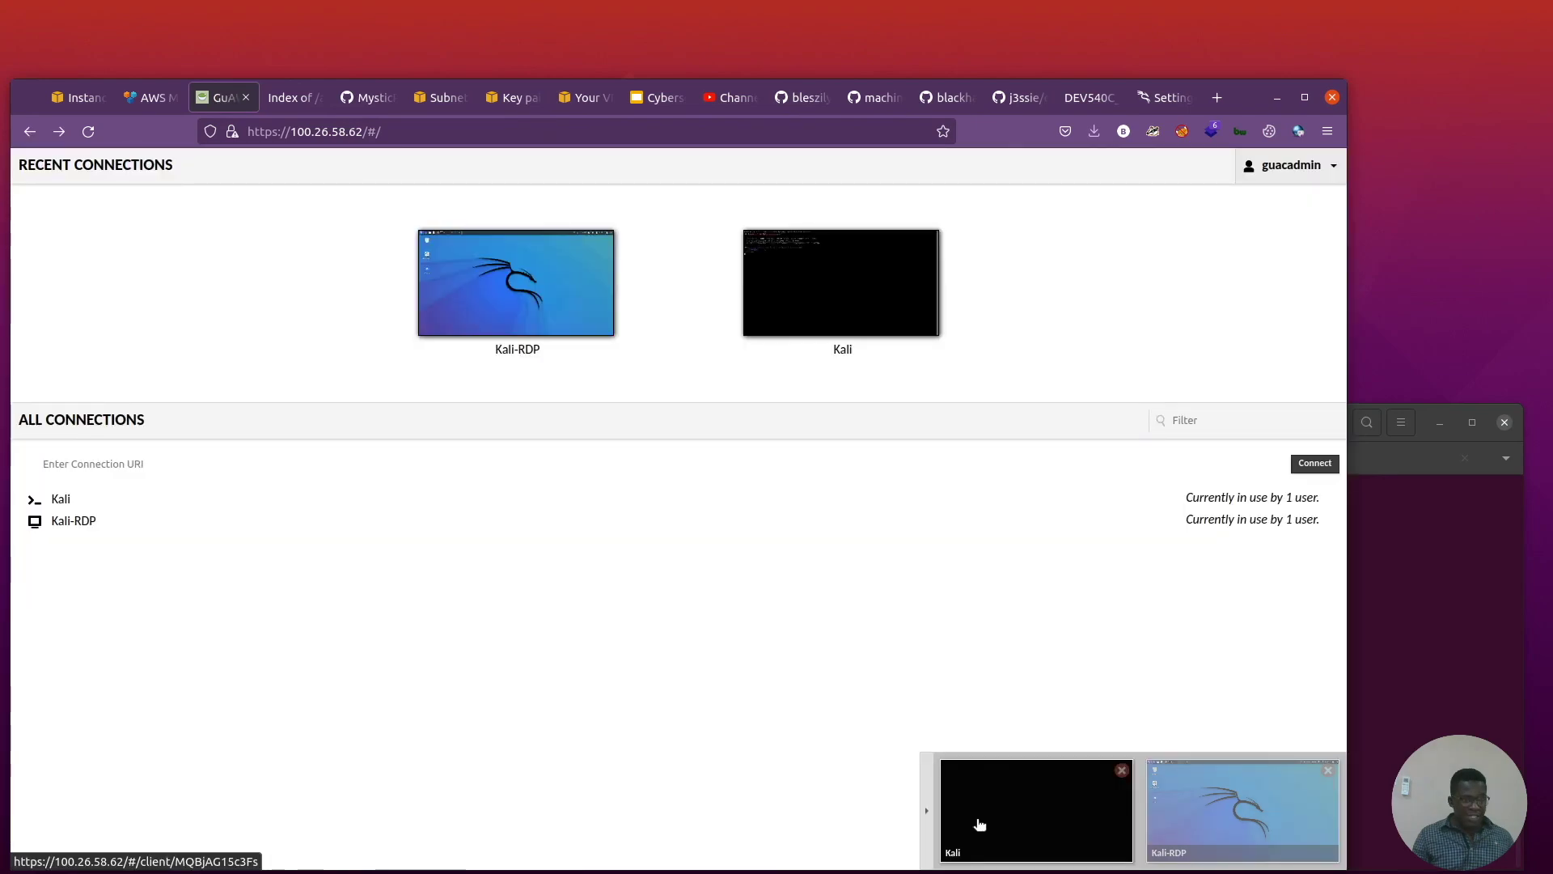
click(1260, 813)
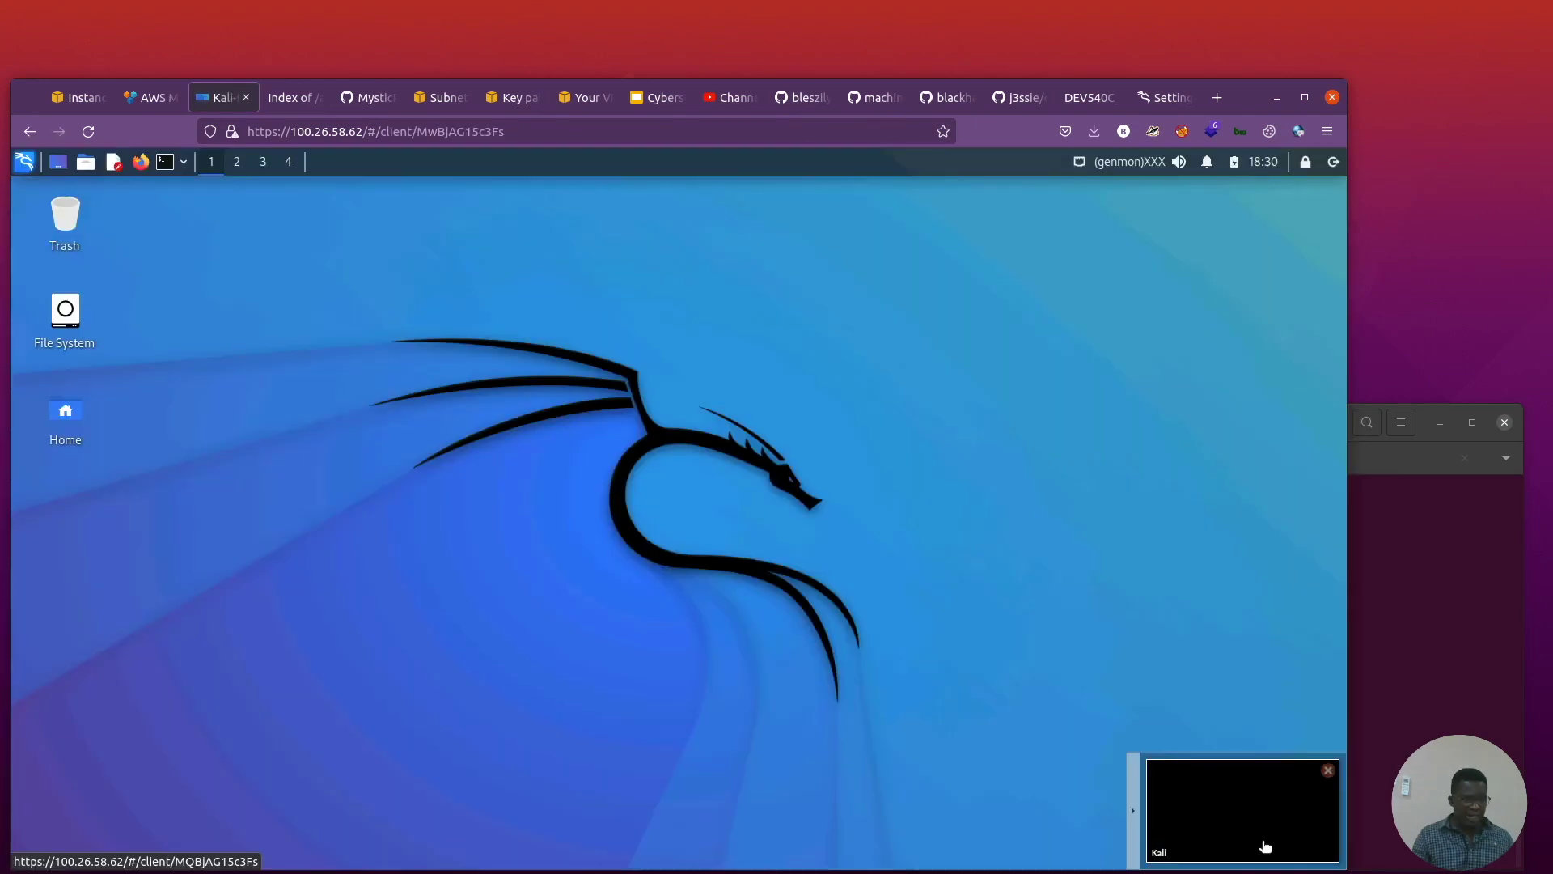
click(1267, 845)
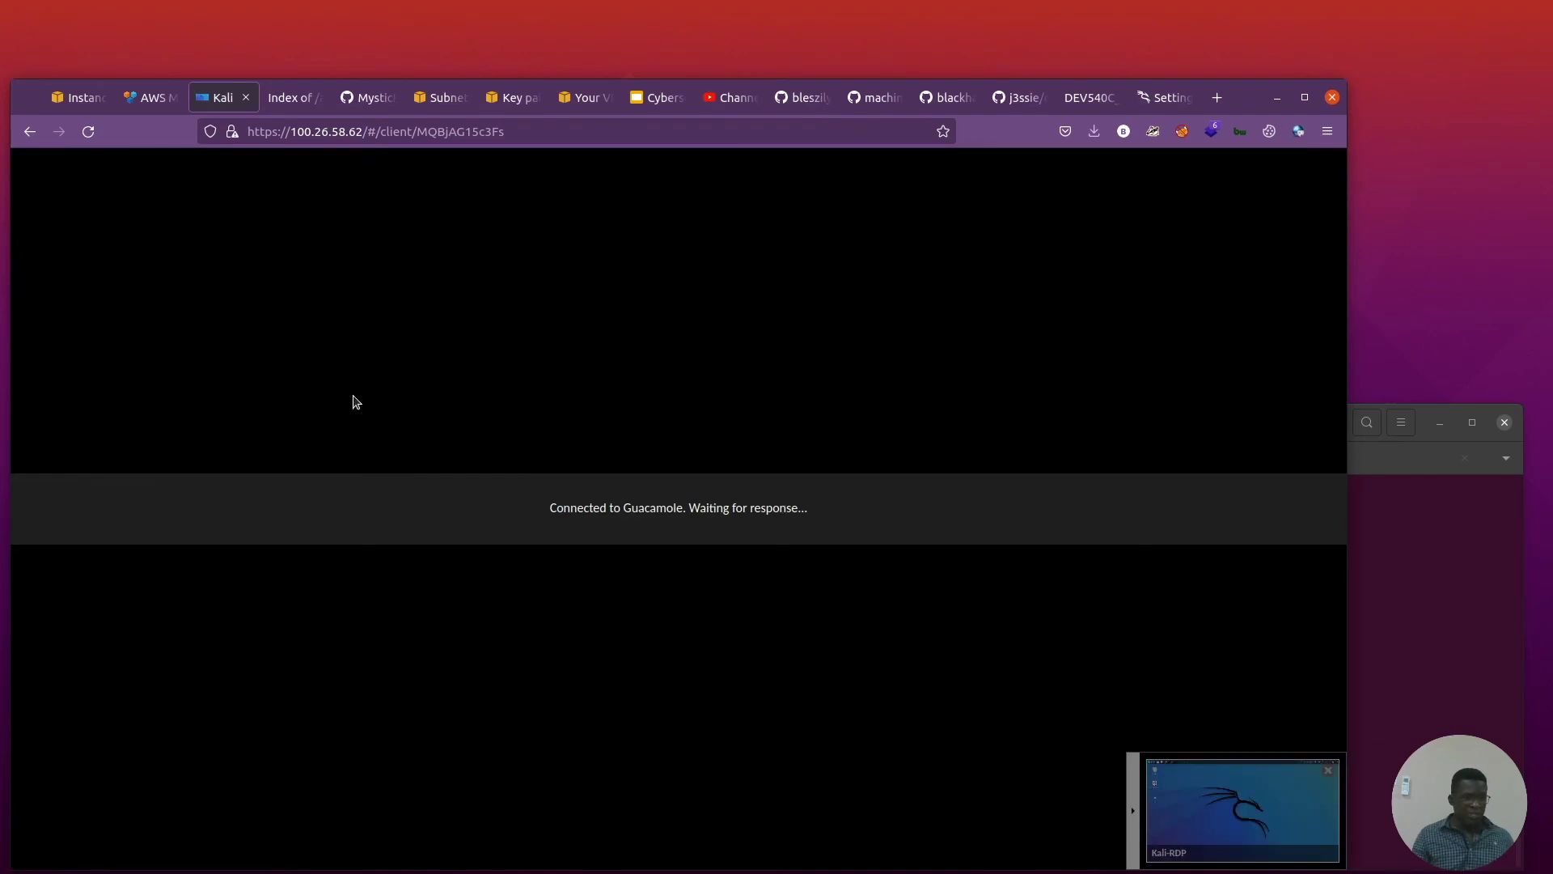
click(1237, 805)
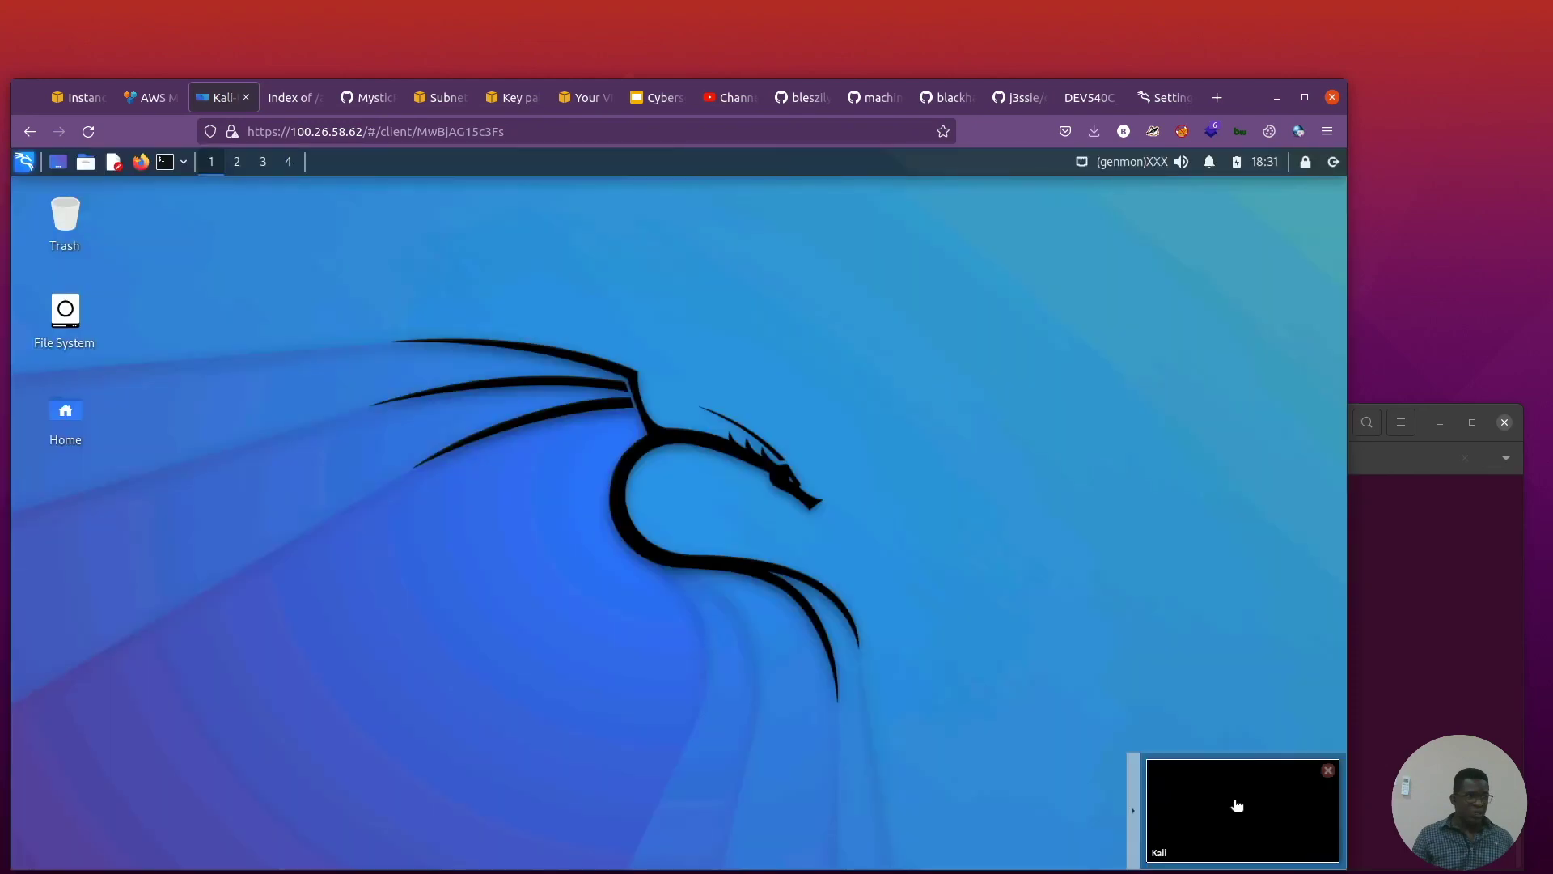